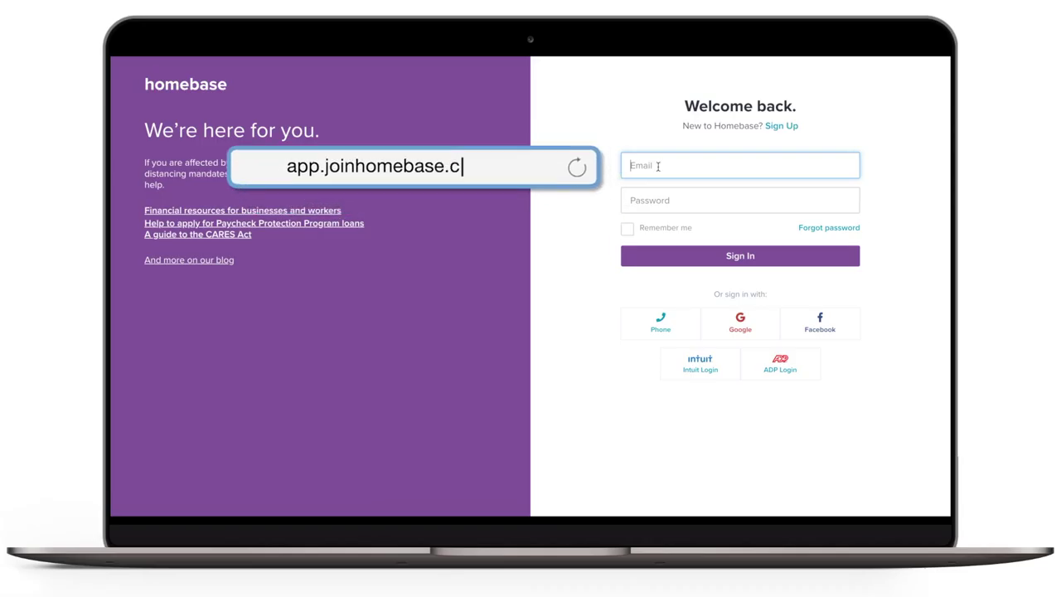
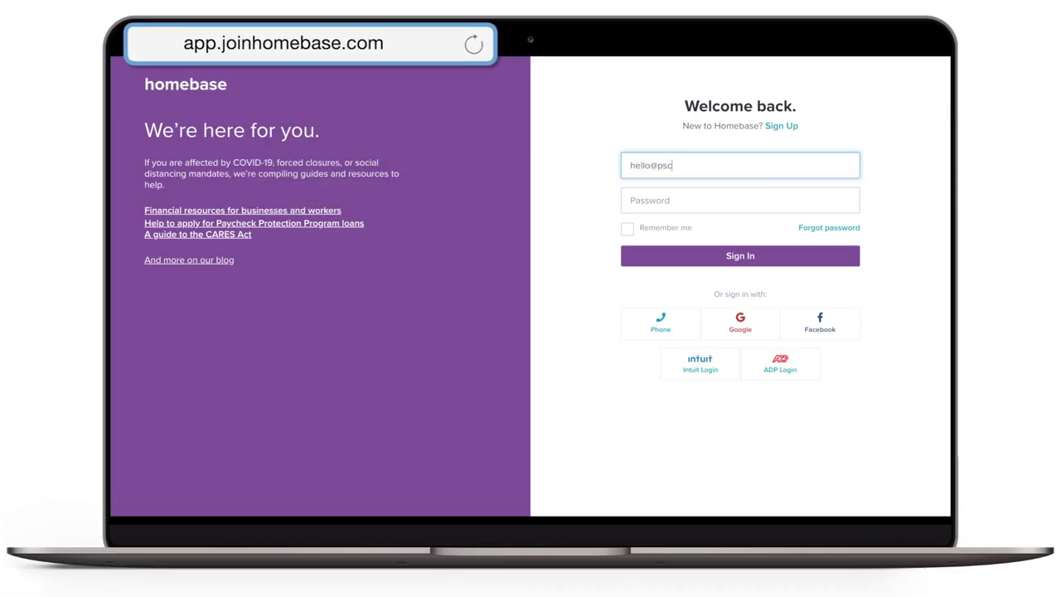
# Sign in to Homebase with the café's email address and account password.
pyautogui.click(741, 200)
pyautogui.write('•••••••••••')
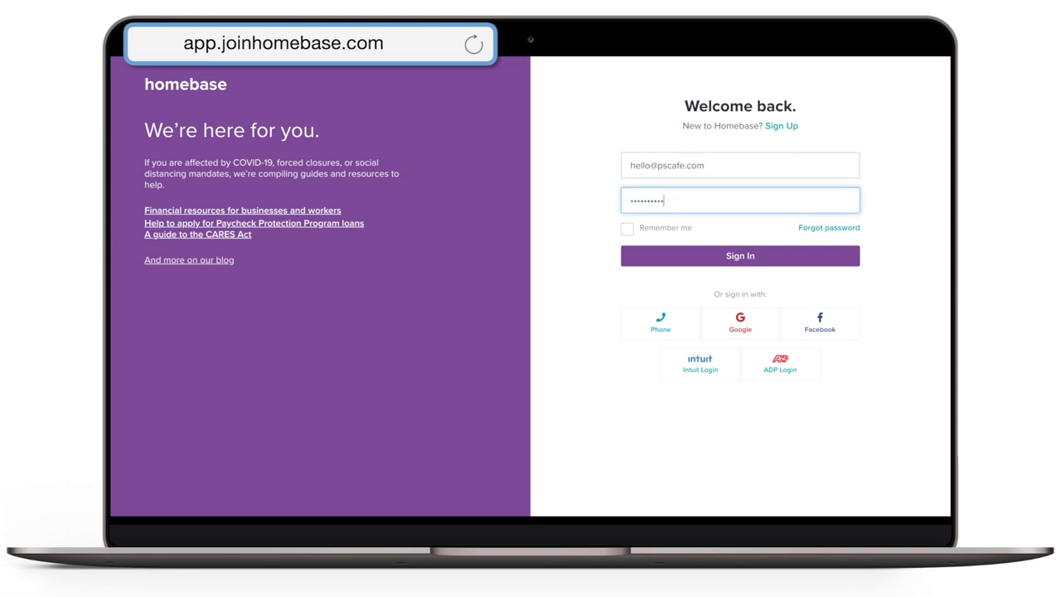
pyautogui.click(740, 253)
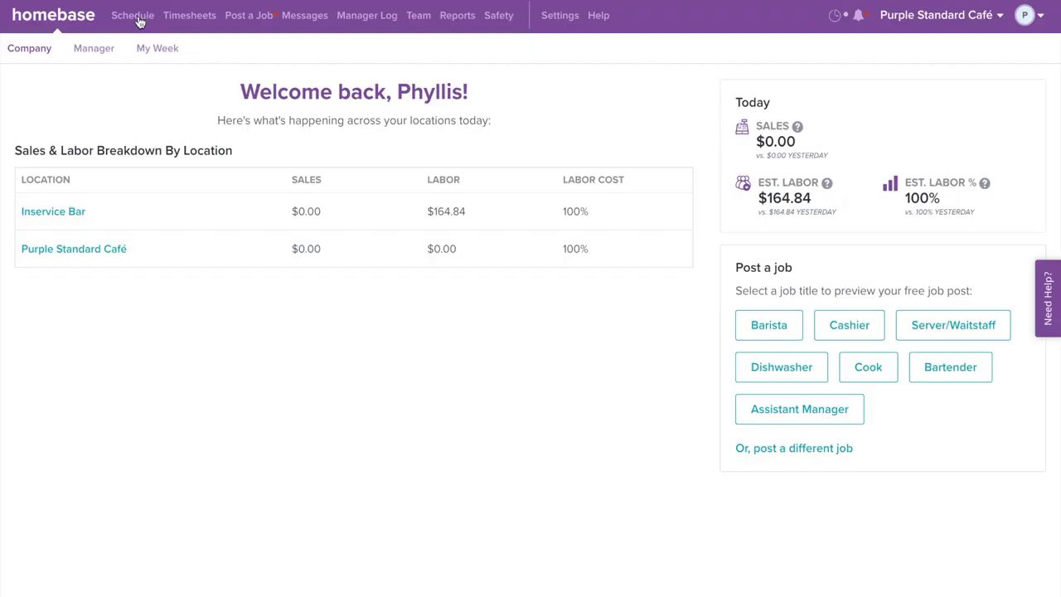
# Open the weekly schedule from the Schedule menu, then go to the Departments & Roles page.
pyautogui.moveTo(139, 20)
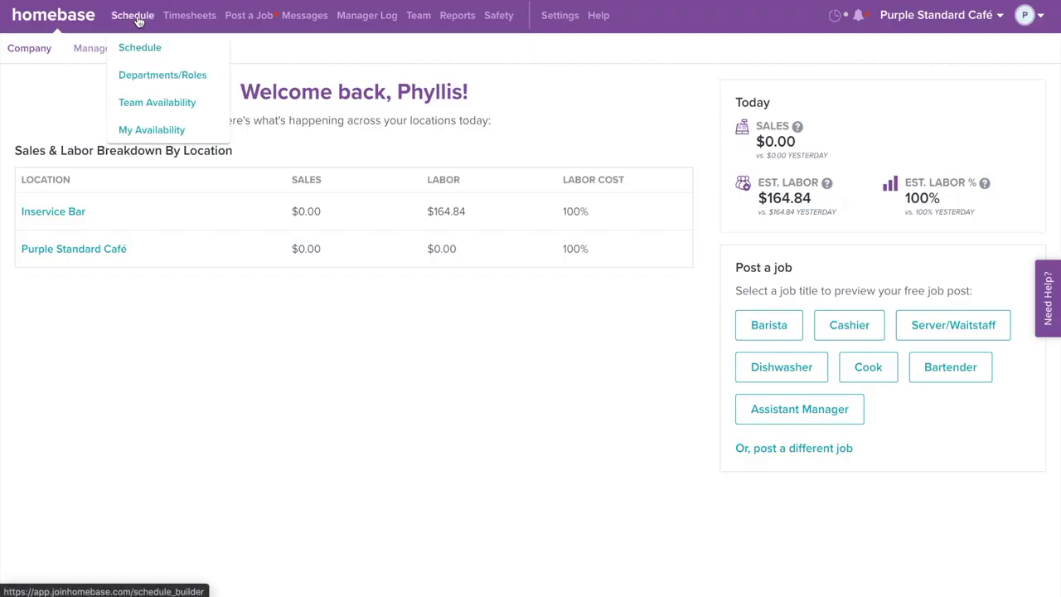
pyautogui.click(139, 19)
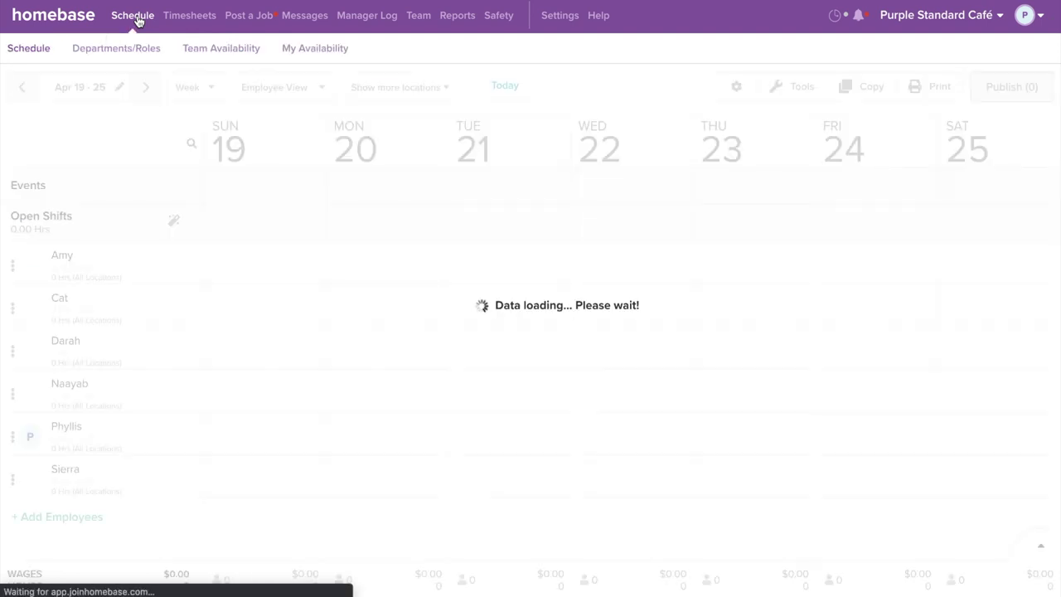
pyautogui.click(109, 50)
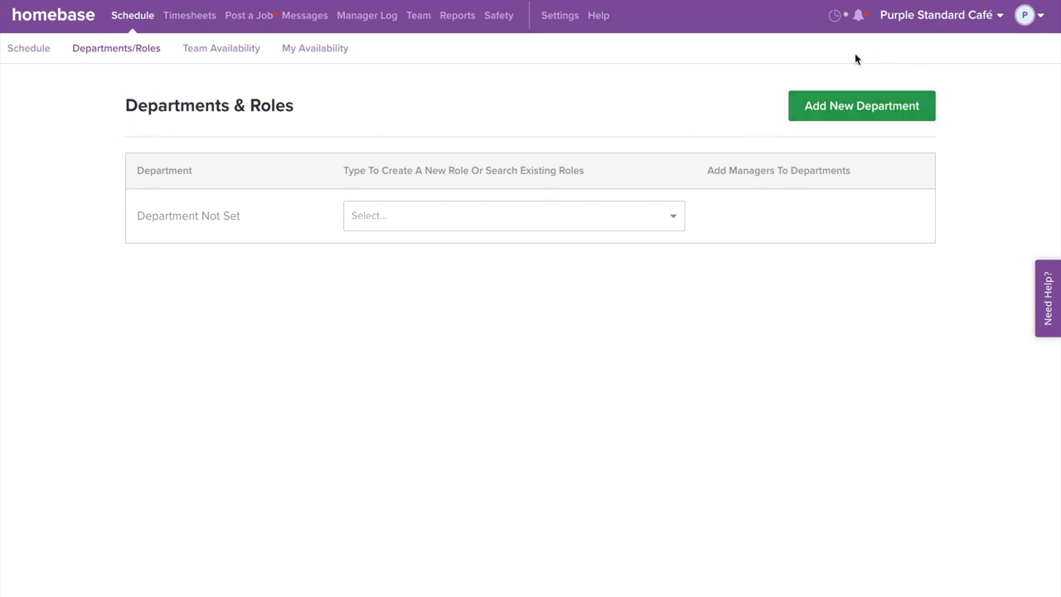
# Create a new department named 'Back of House'.
pyautogui.click(894, 118)
pyautogui.click(827, 114)
pyautogui.write('Back of ')
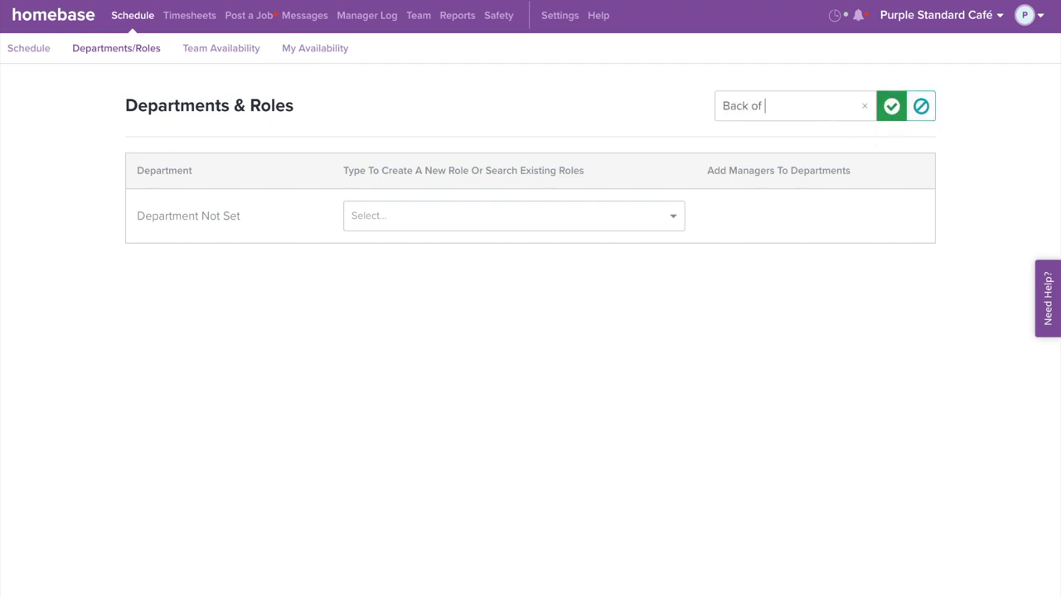
pyautogui.write('House')
pyautogui.click(893, 110)
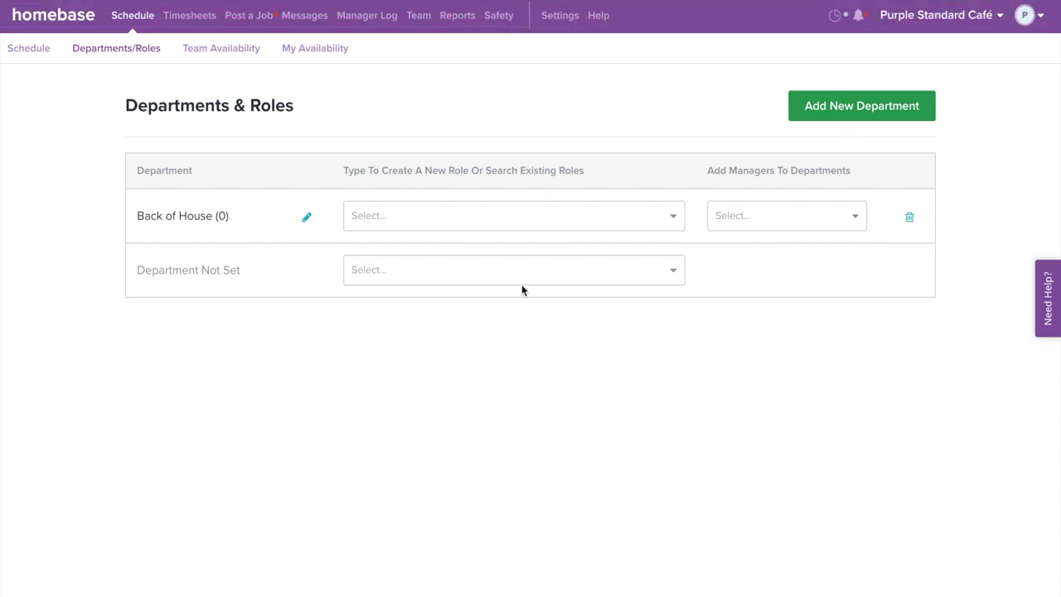
# Add the roles Prep, Chef, Dishwasher, Baker and Cook to Back of House.
pyautogui.click(425, 215)
pyautogui.write('Prep')
pyautogui.press('Return')
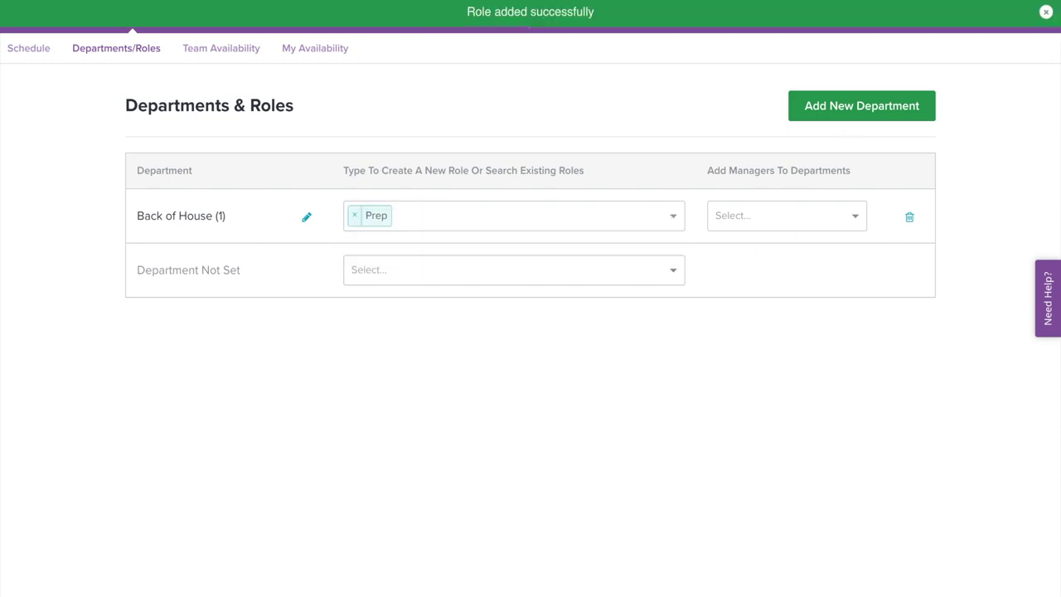
pyautogui.write('Chef')
pyautogui.press('Return')
pyautogui.write('Dishwasher')
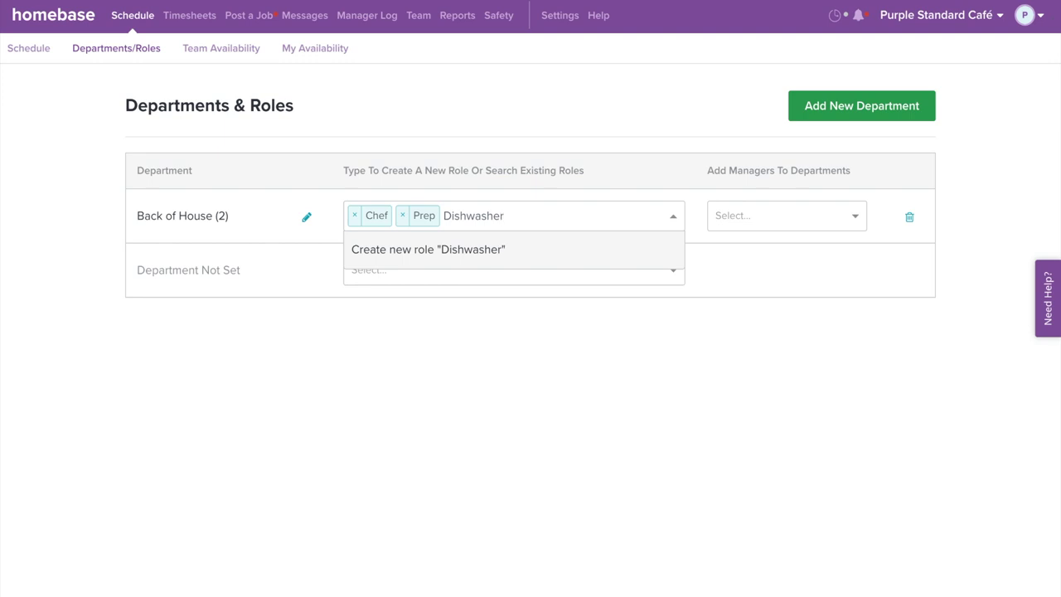
pyautogui.press('Return')
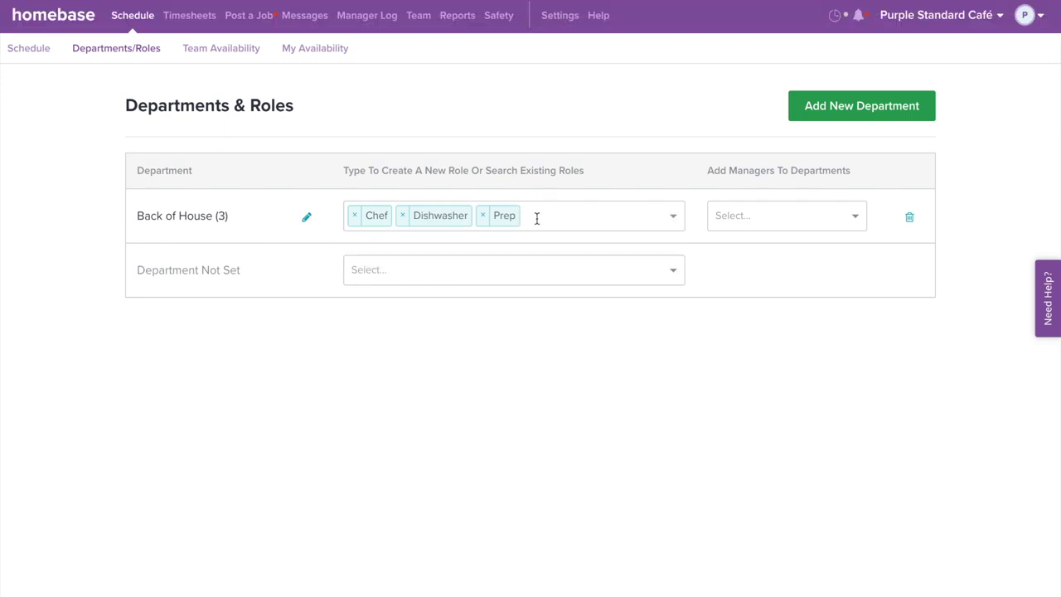
pyautogui.write('Baker')
pyautogui.press('Return')
pyautogui.write('Cook')
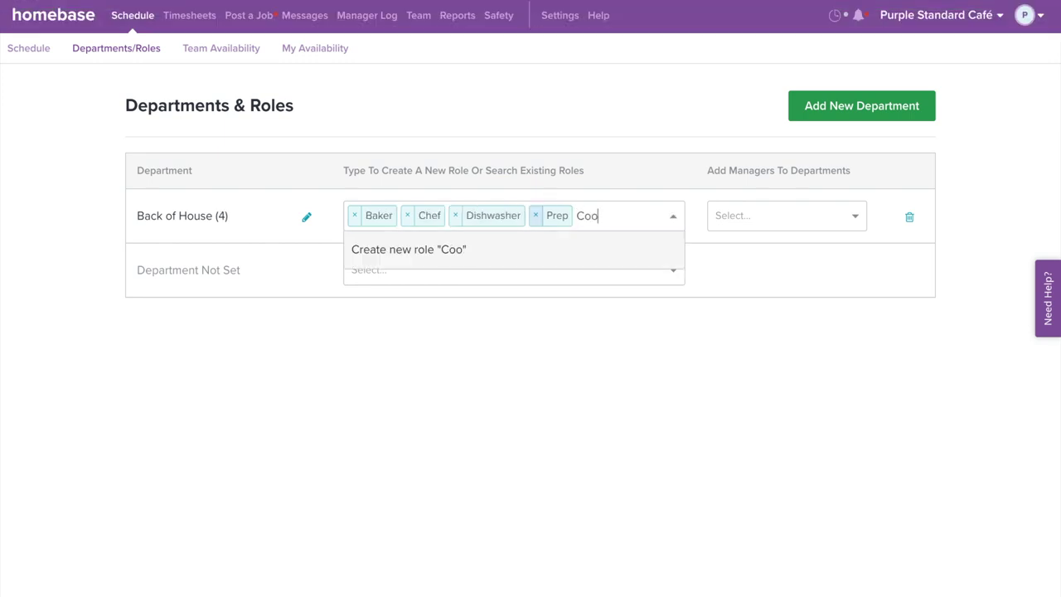
pyautogui.press('Return')
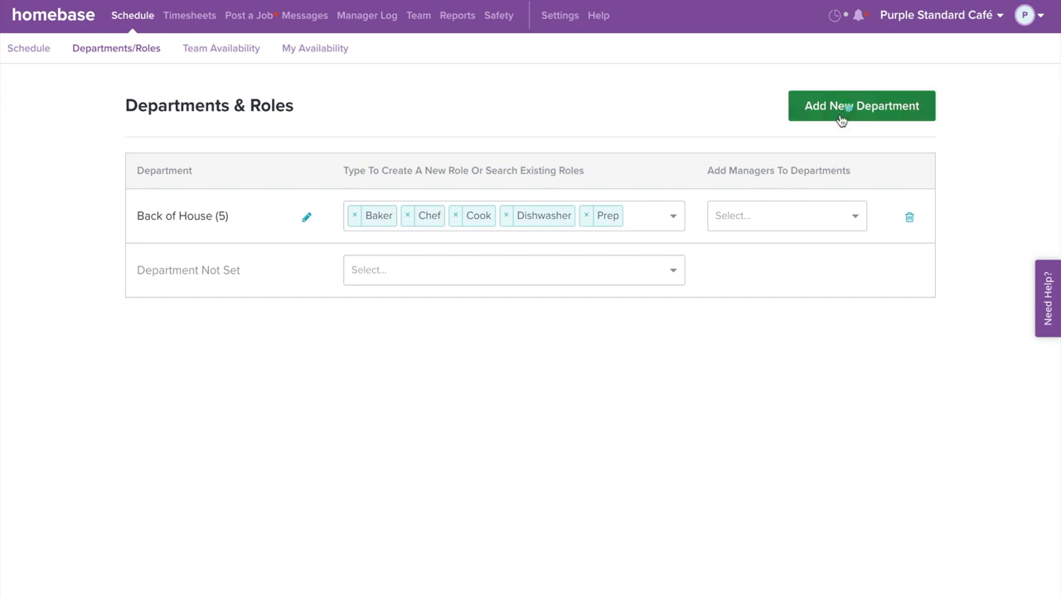
# Create a 'Front of House' department with roles Cashier, Barista and Manager.
pyautogui.click(847, 114)
pyautogui.write('Front of House')
pyautogui.click(893, 108)
pyautogui.write('Cashier')
pyautogui.press('Return')
pyautogui.write('Barista')
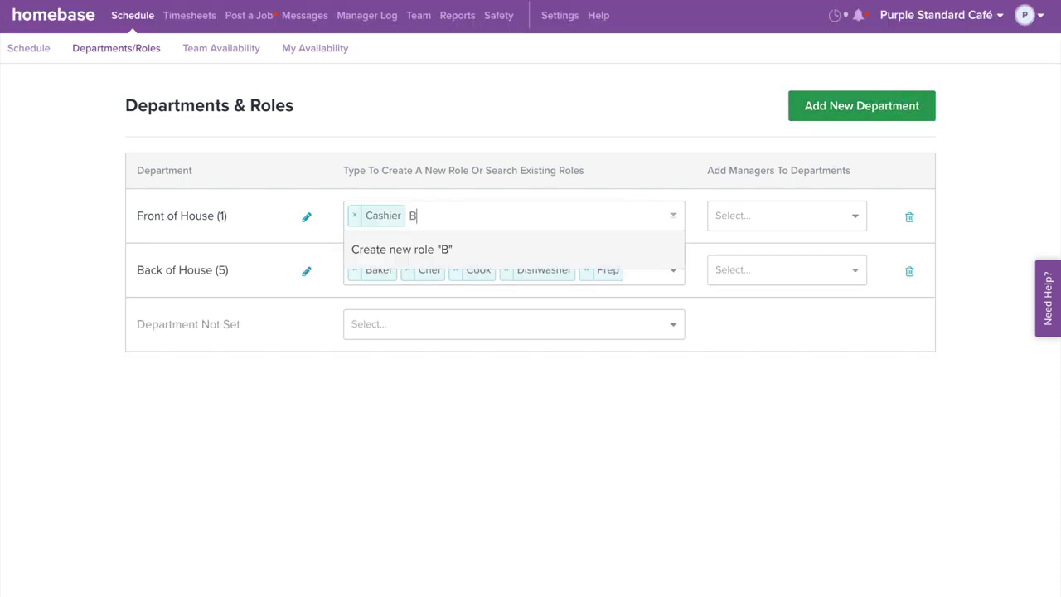
pyautogui.press('Return')
pyautogui.write('Manager')
pyautogui.press('Return')
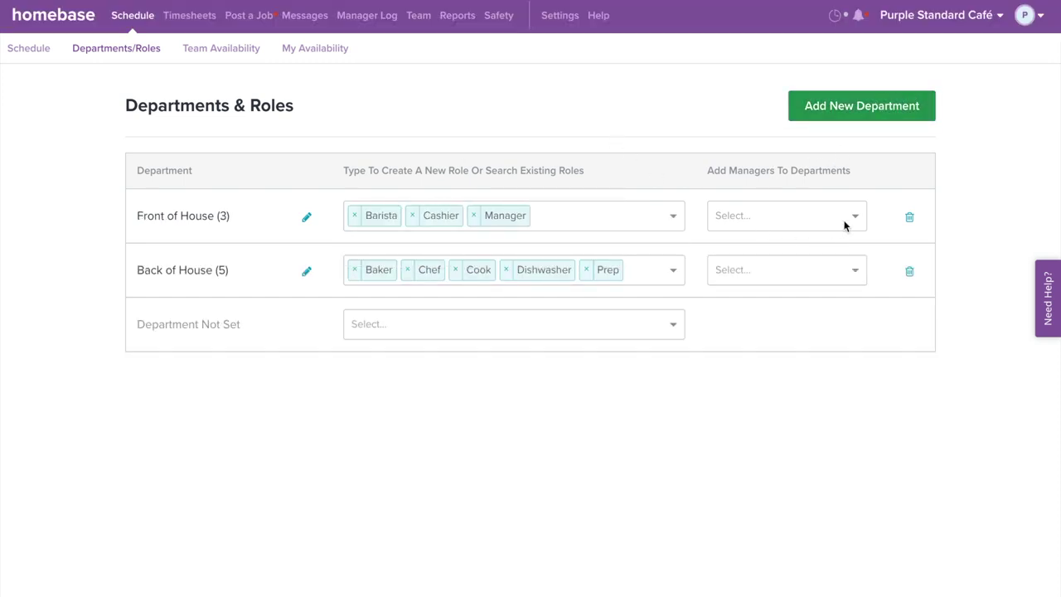
# Check both departments' manager dropdowns and leave them without a manager.
pyautogui.click(855, 217)
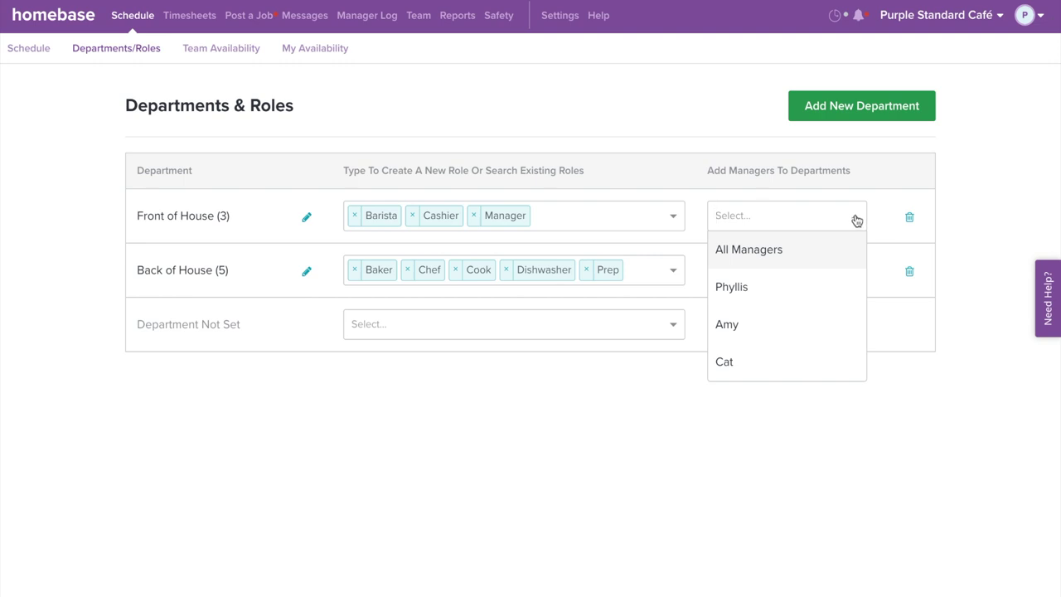
pyautogui.click(856, 218)
pyautogui.click(855, 271)
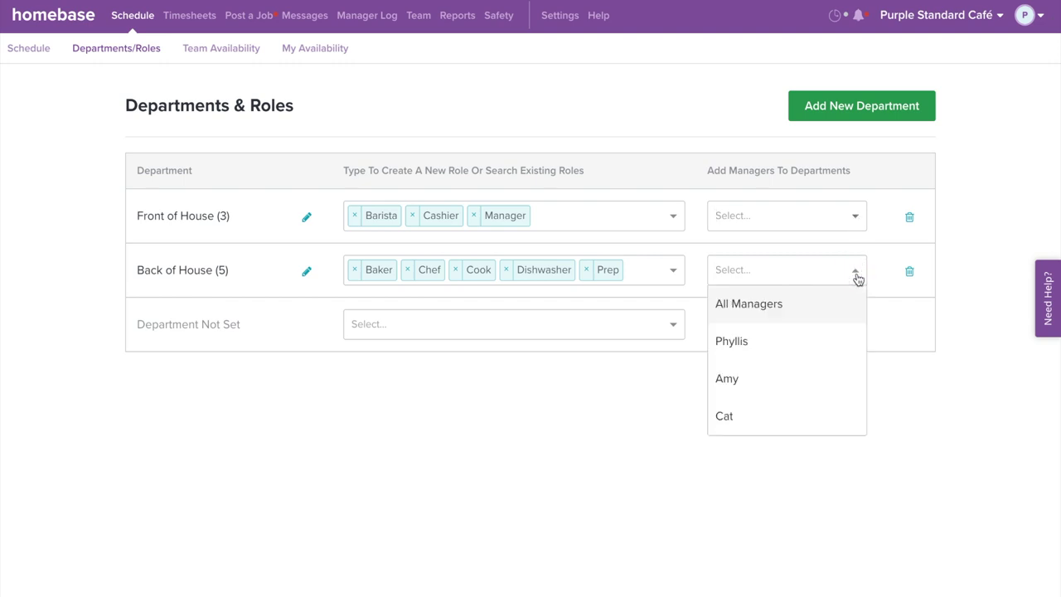
pyautogui.click(857, 276)
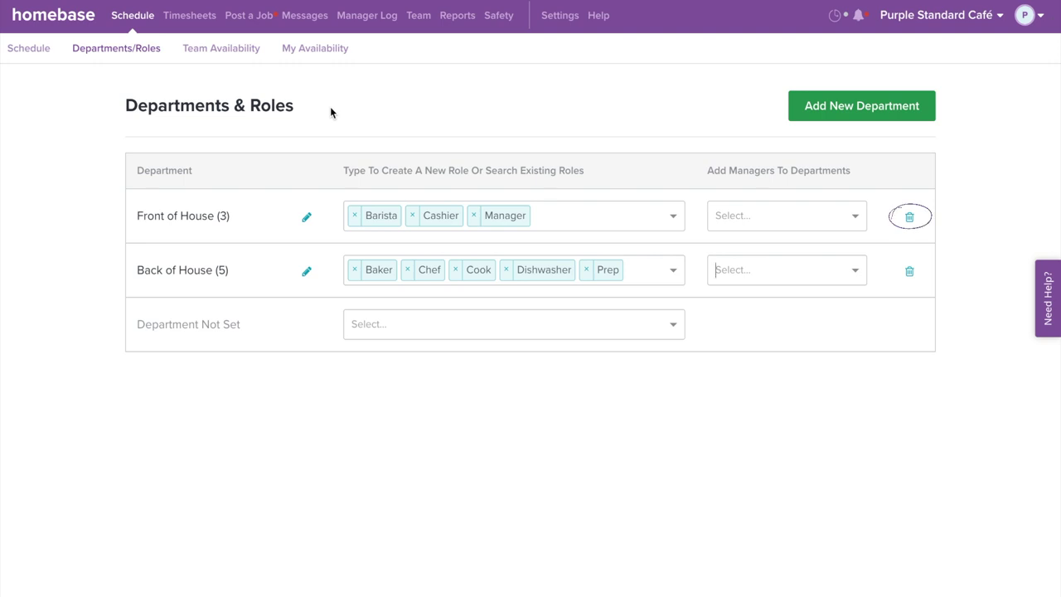
# In Team Availability, mark the employee unavailable for the whole Sunday across all locations.
pyautogui.click(224, 48)
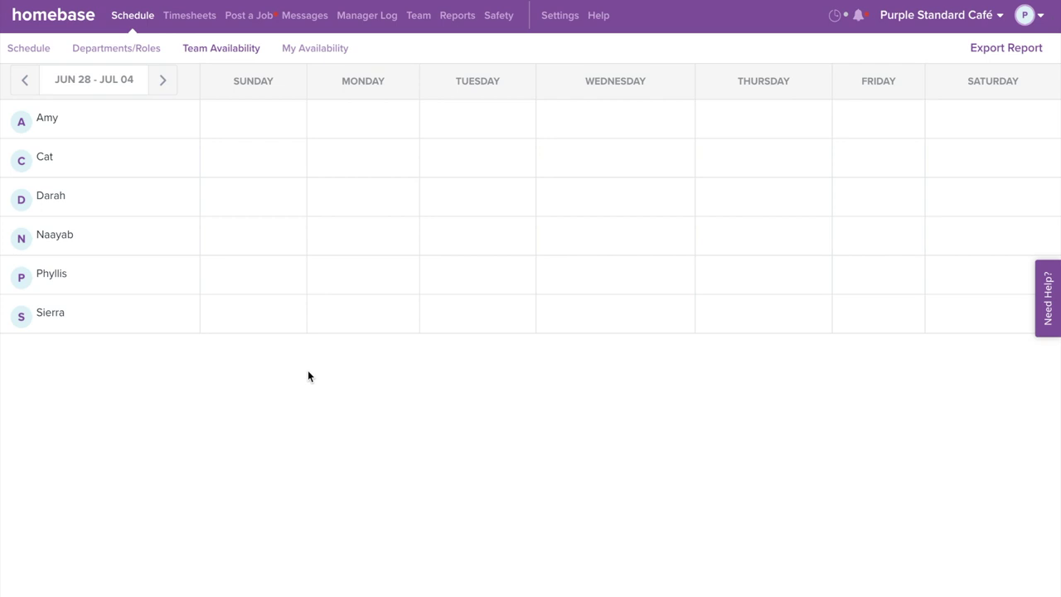
pyautogui.click(246, 125)
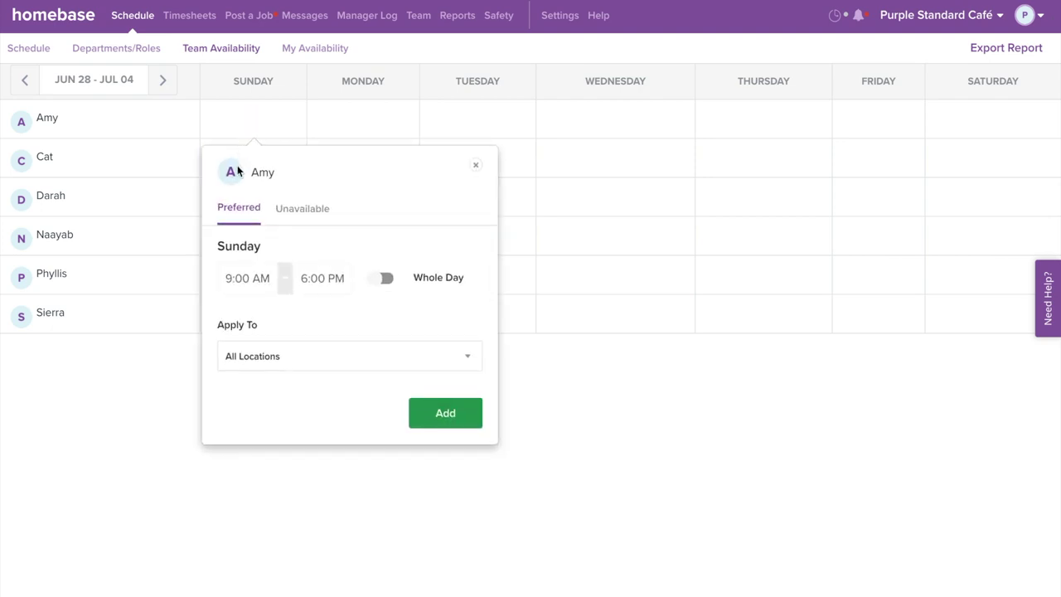
pyautogui.click(307, 213)
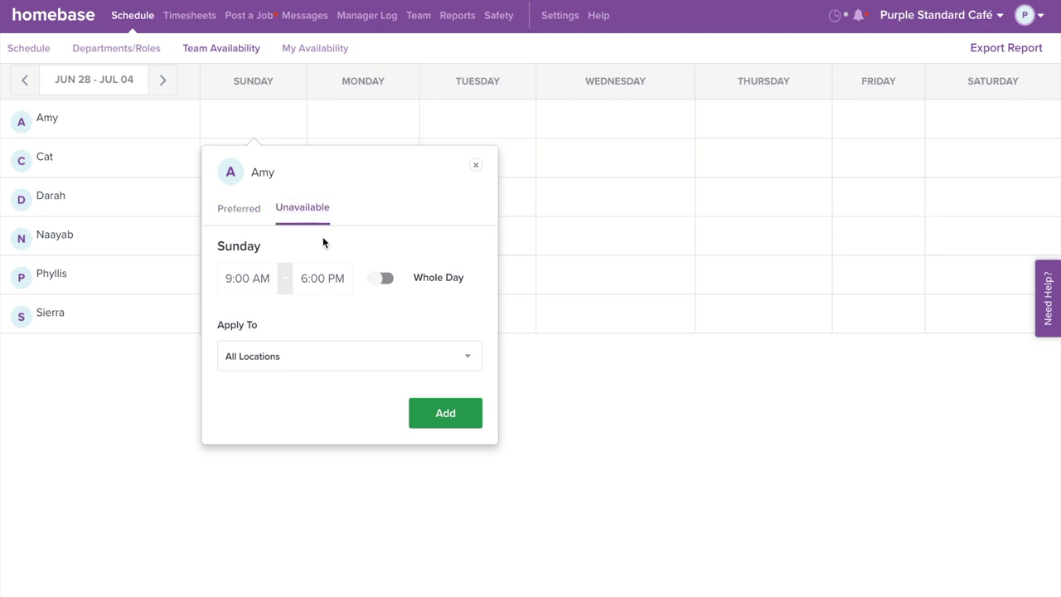
pyautogui.click(379, 281)
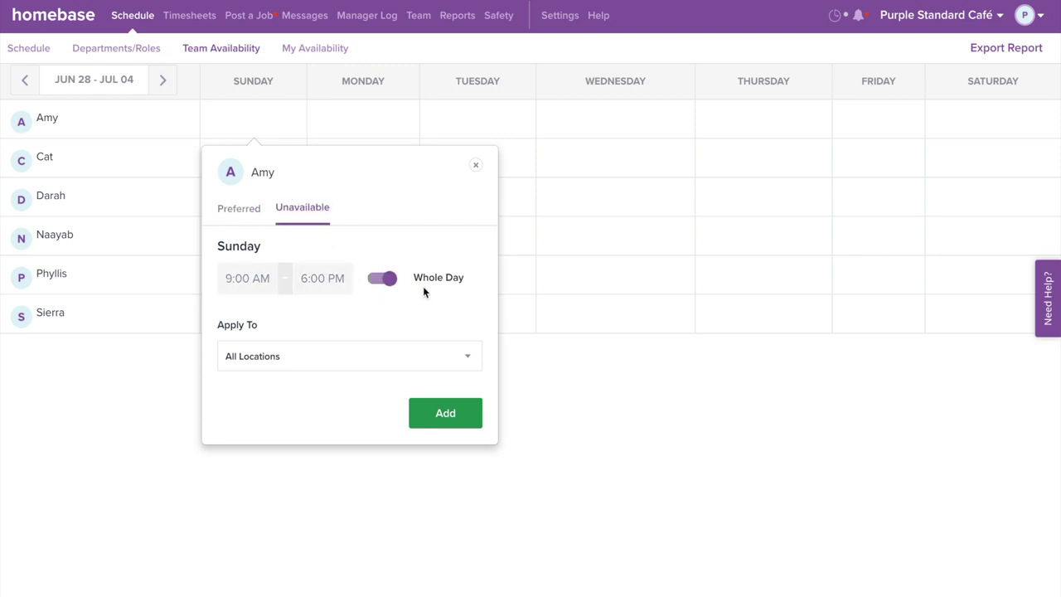
pyautogui.click(459, 357)
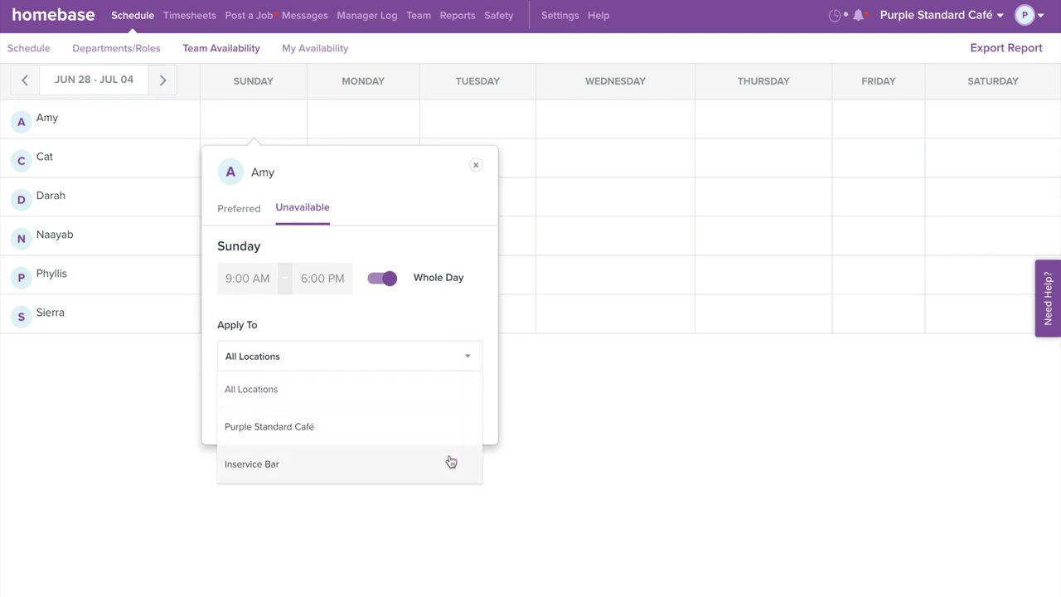
pyautogui.click(440, 393)
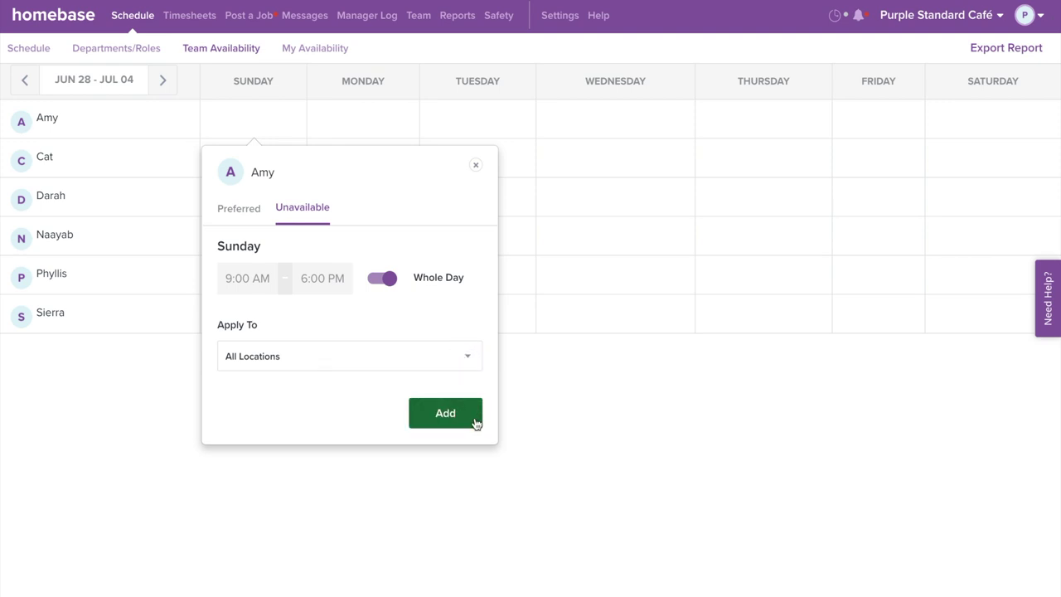
pyautogui.click(441, 425)
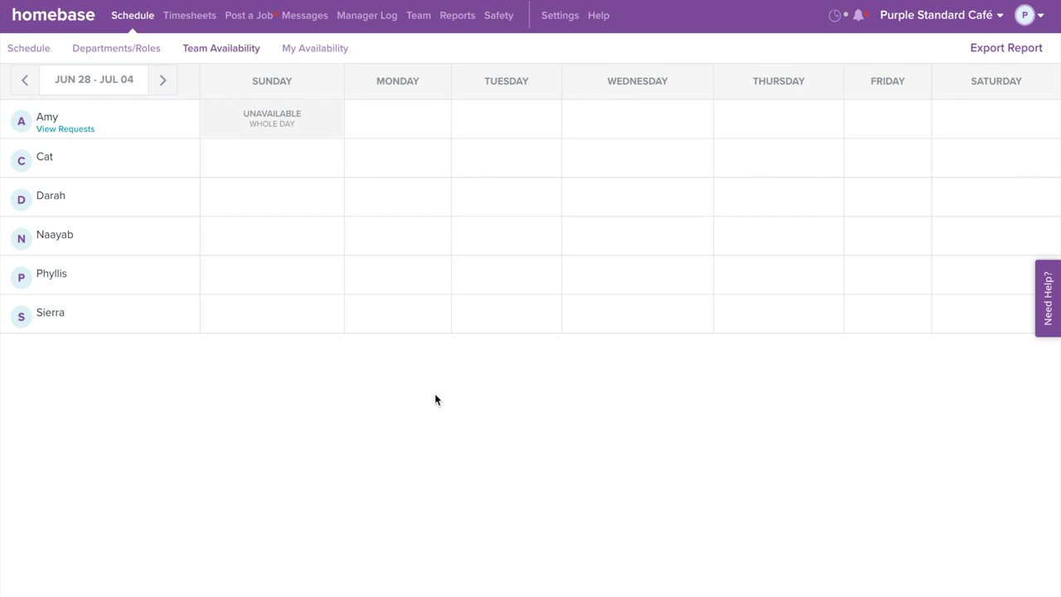
# Try the department and role groupings of the schedule, then switch to Employee View.
pyautogui.click(37, 50)
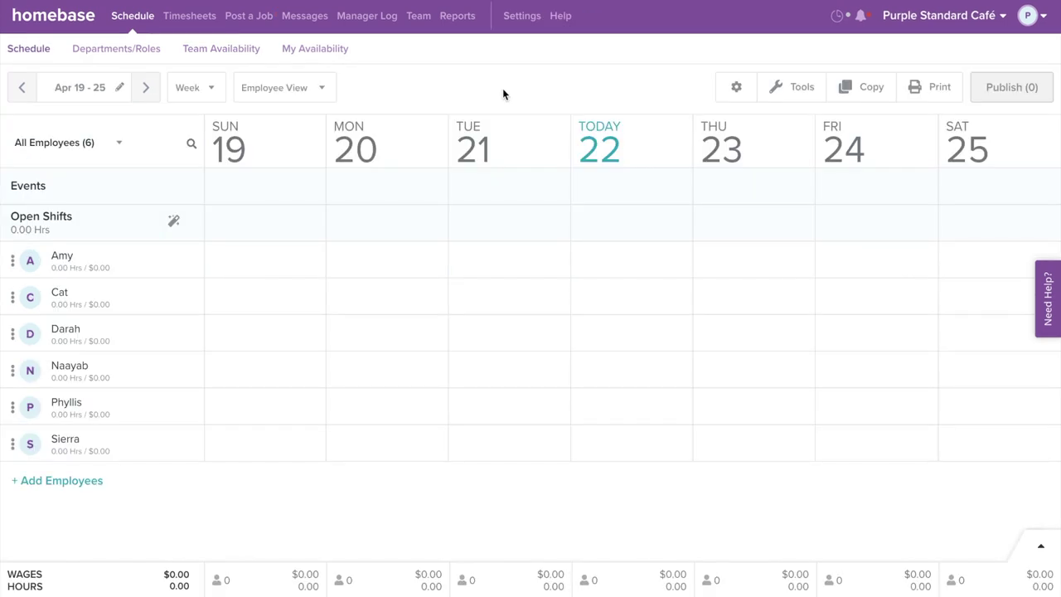
pyautogui.click(324, 88)
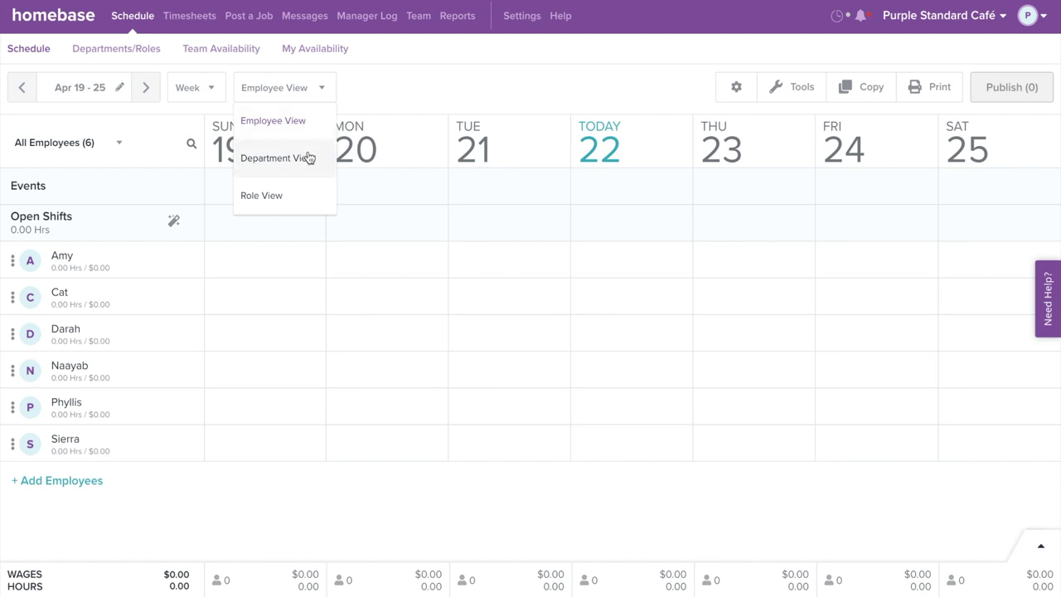
pyautogui.click(306, 157)
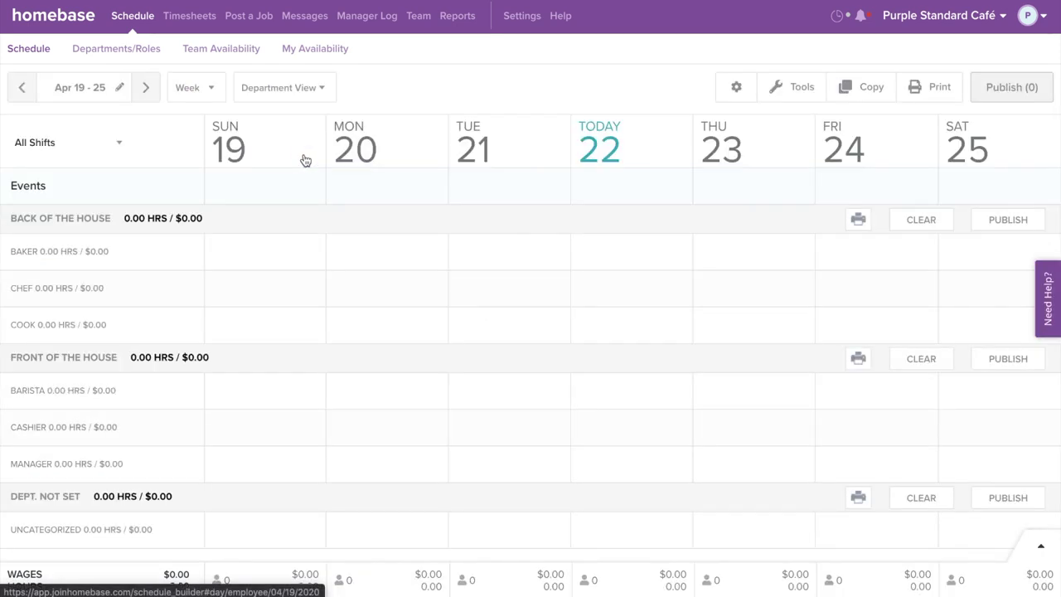
pyautogui.scroll(-1, 393, 160)
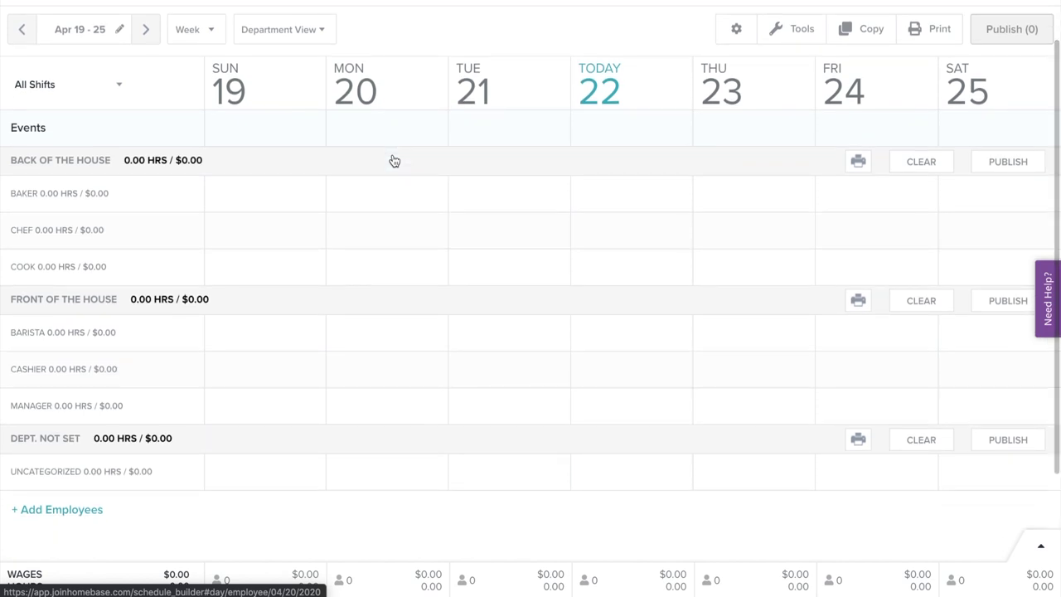
pyautogui.scroll(1, 393, 161)
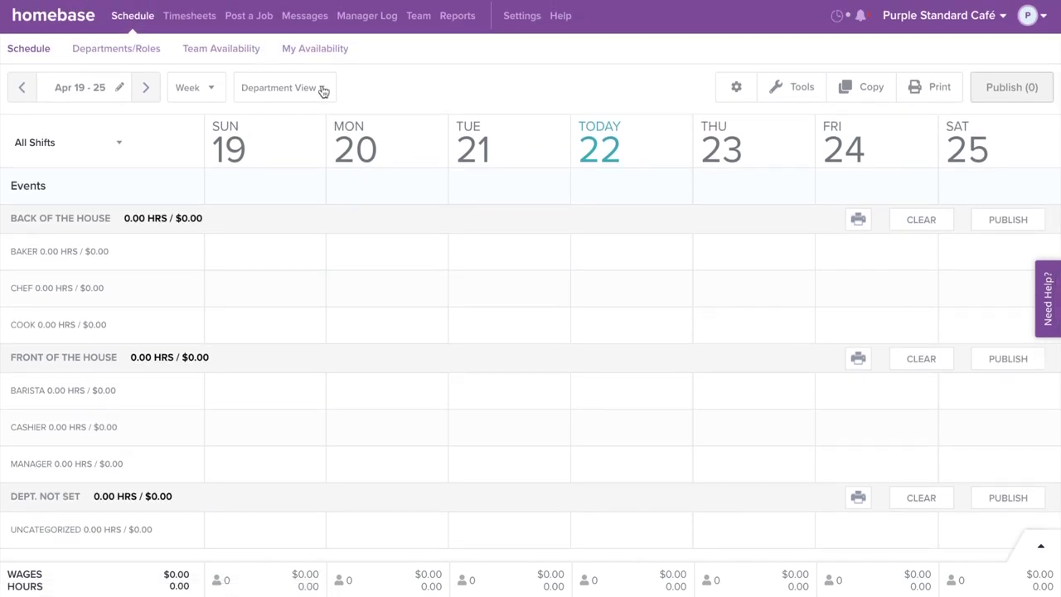
pyautogui.click(322, 89)
pyautogui.click(306, 197)
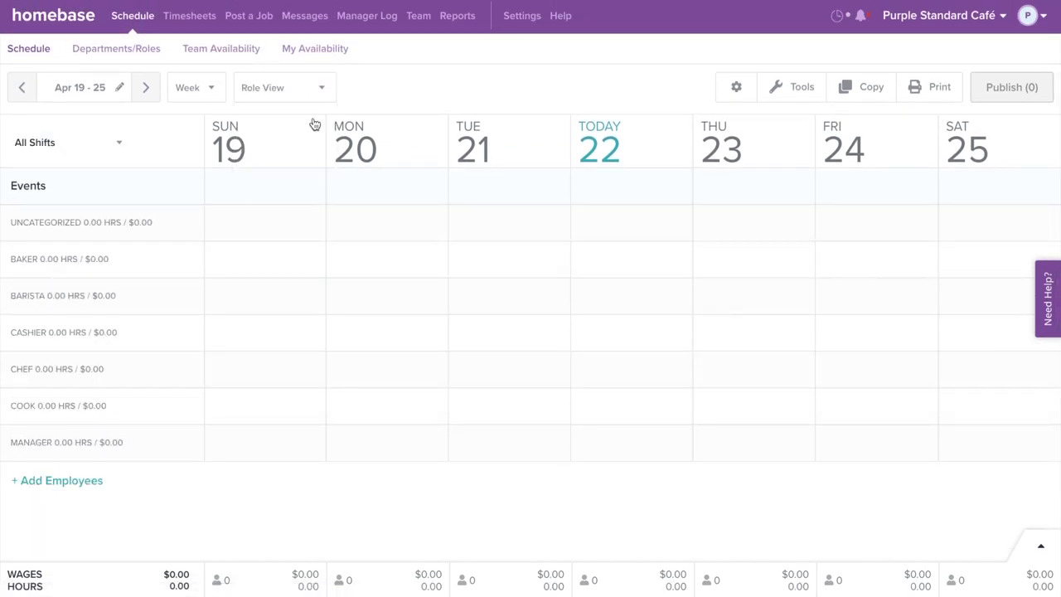
pyautogui.scroll(-1, 171, 161)
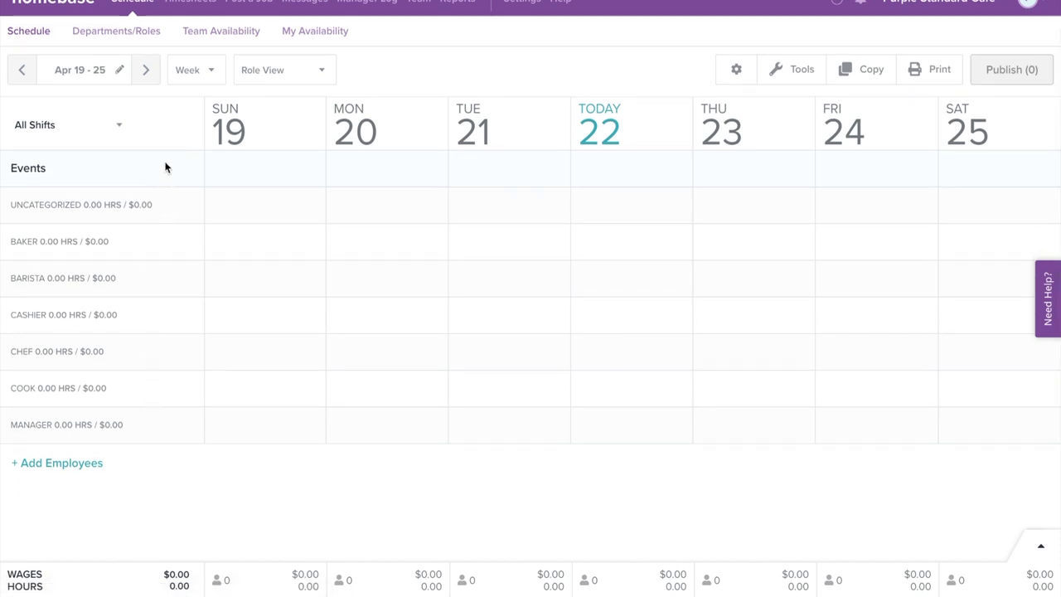
pyautogui.scroll(1, 165, 168)
pyautogui.click(324, 89)
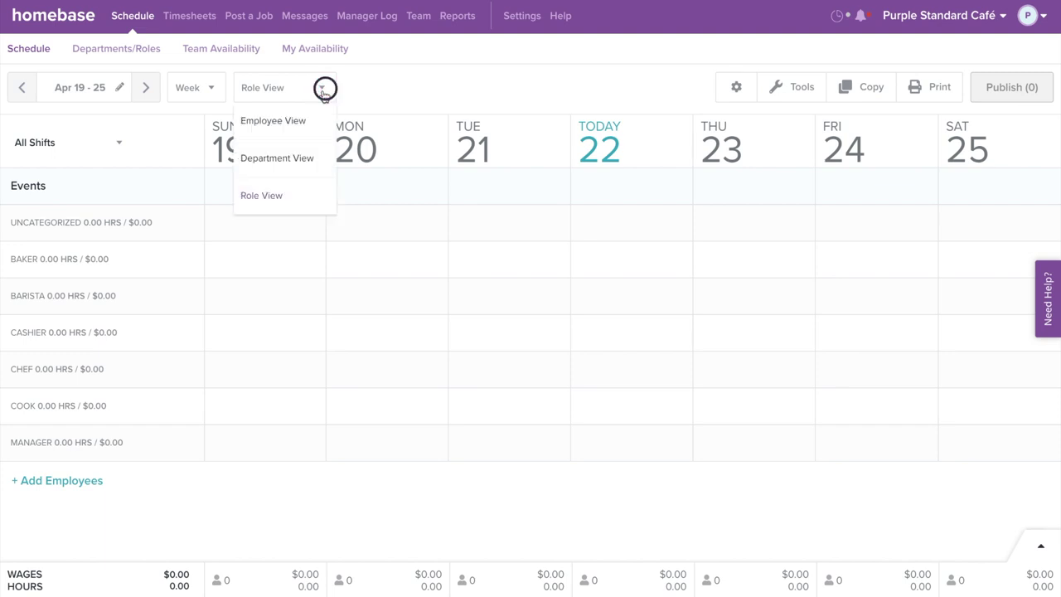
pyautogui.click(309, 119)
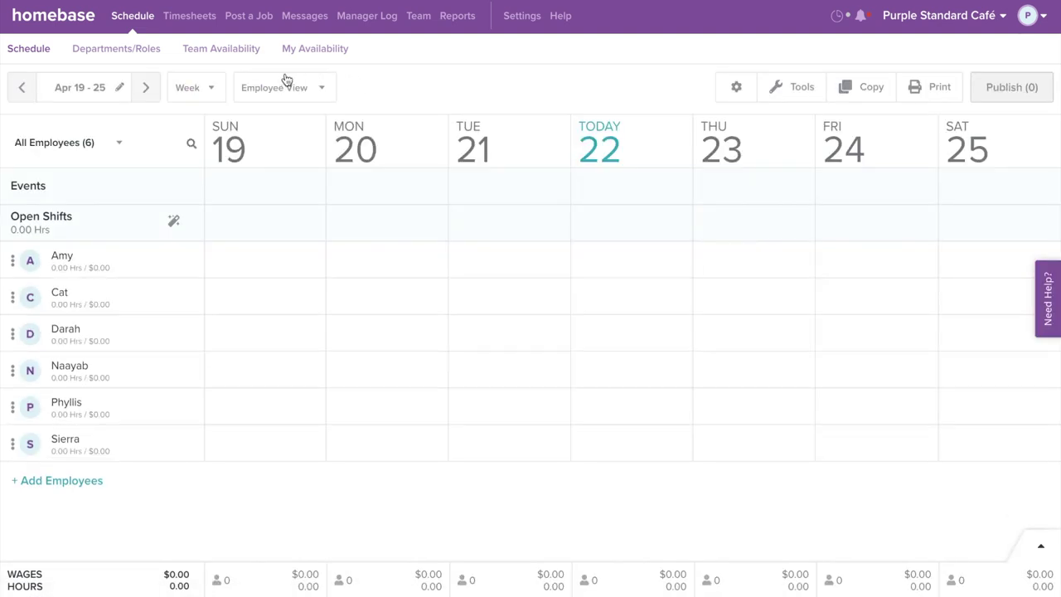
# Preview the Day and Month (April 2020) spans, then return to the Week span.
pyautogui.click(214, 88)
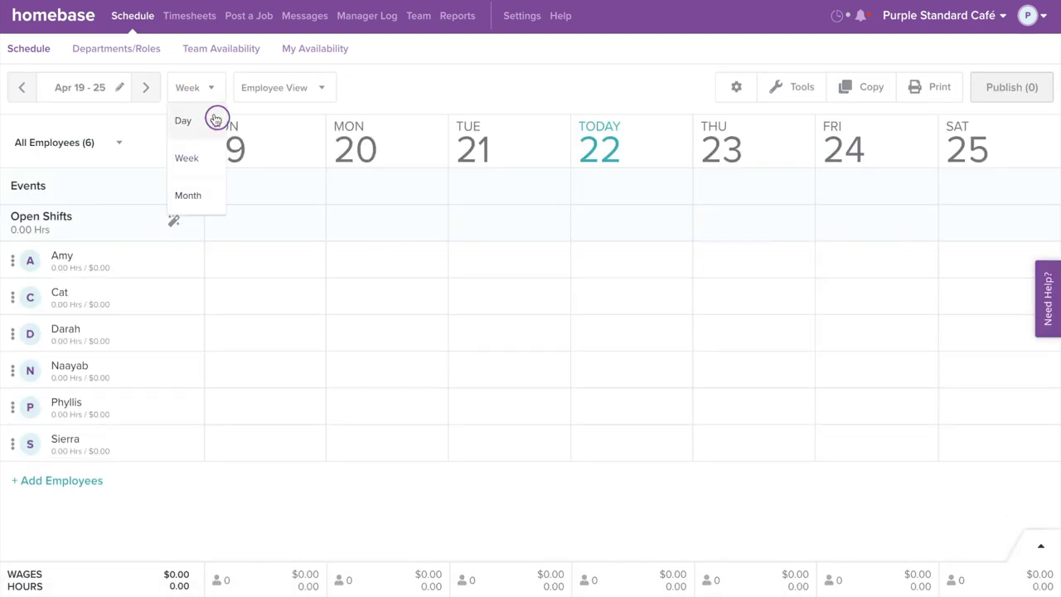
pyautogui.click(216, 120)
pyautogui.click(214, 88)
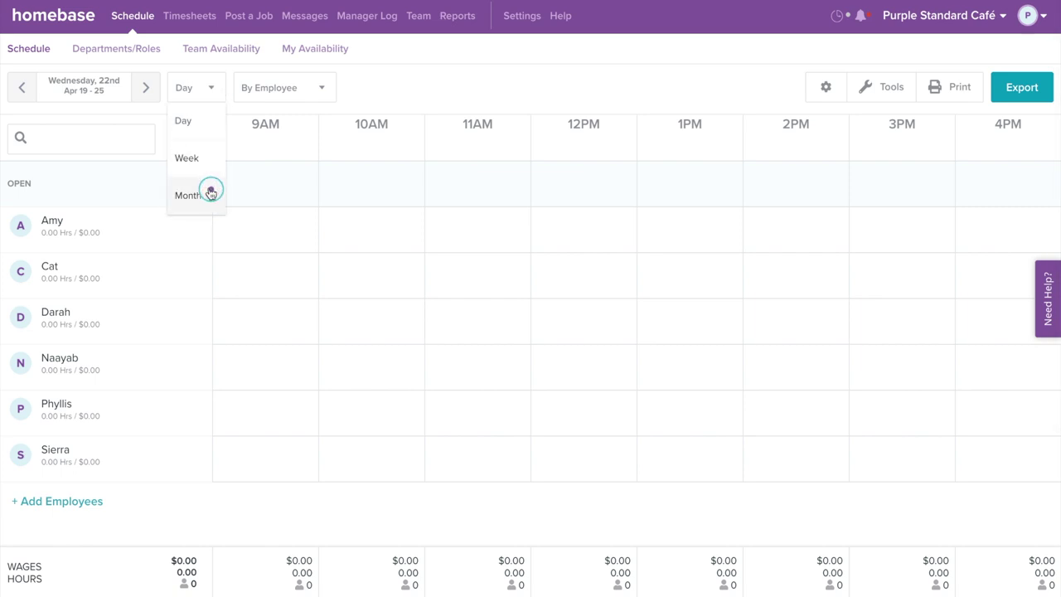
pyautogui.click(211, 193)
pyautogui.click(206, 93)
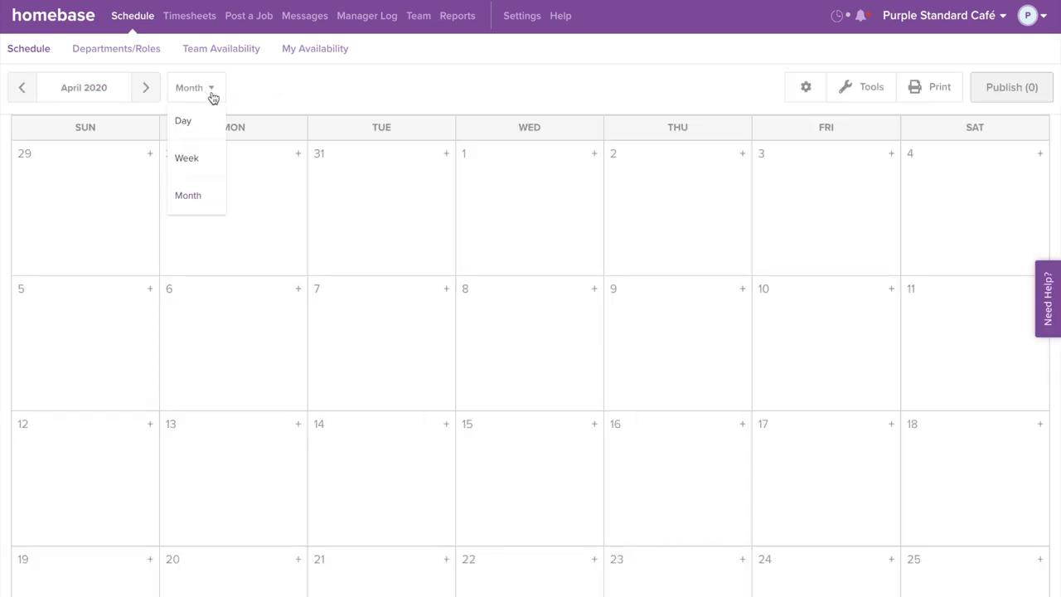
pyautogui.click(211, 159)
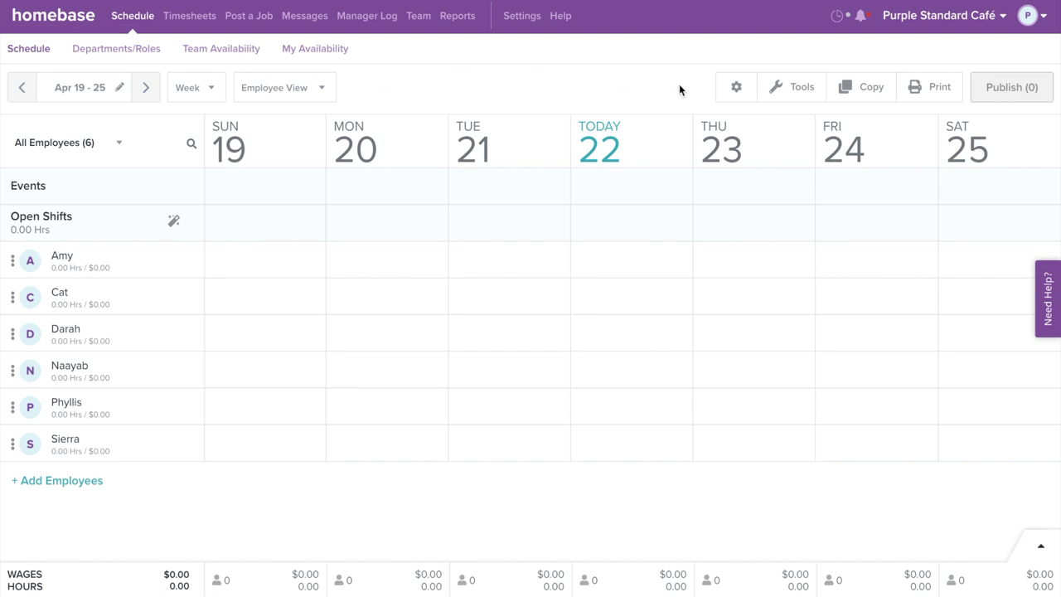
# In Schedule Settings, set the week start day to Monday and confirm.
pyautogui.click(741, 96)
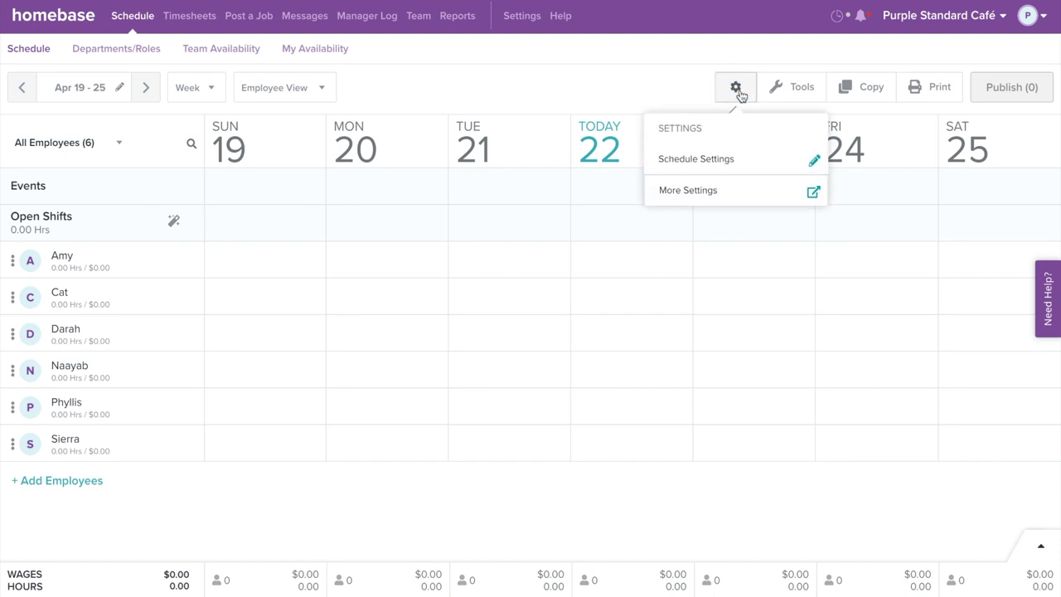
pyautogui.click(744, 158)
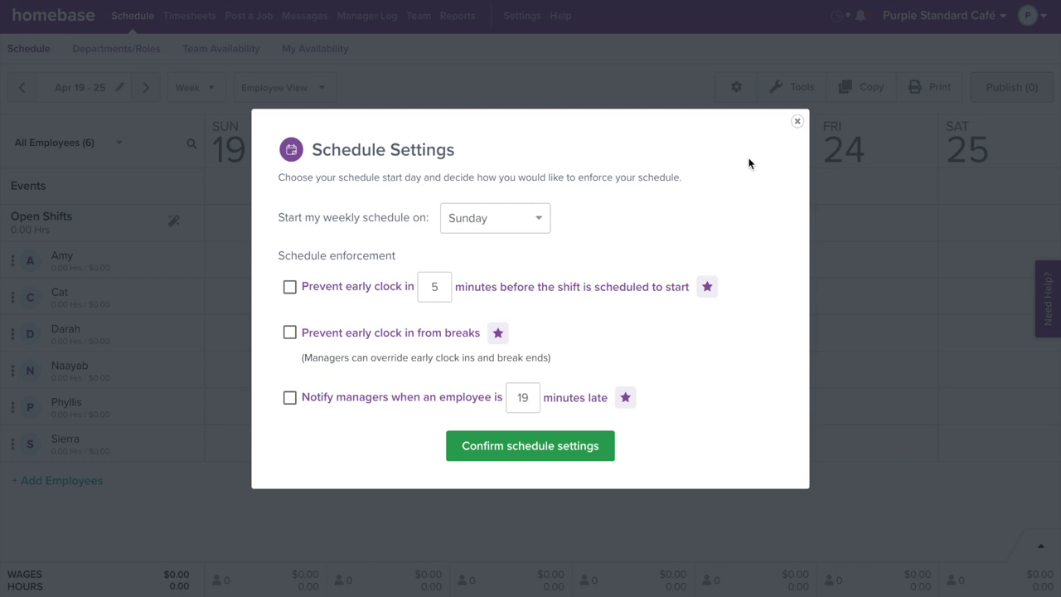
pyautogui.click(539, 222)
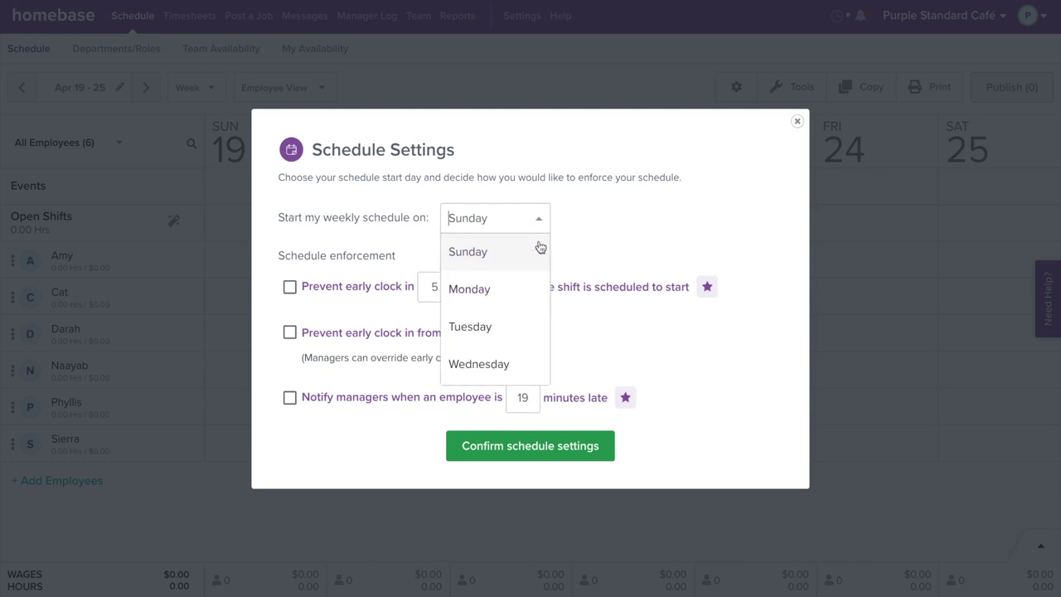
pyautogui.click(535, 290)
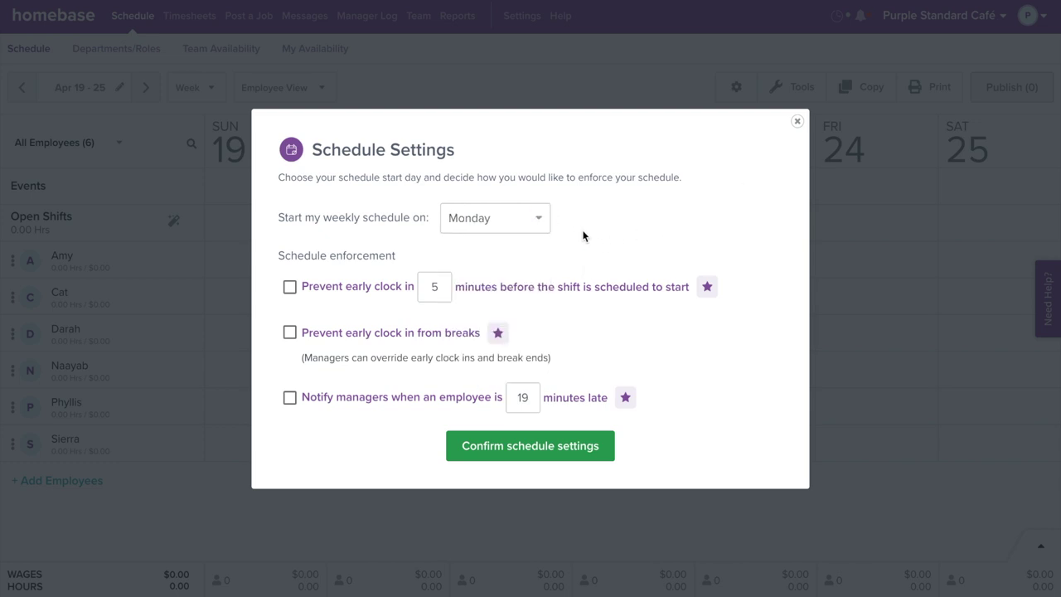
pyautogui.click(560, 447)
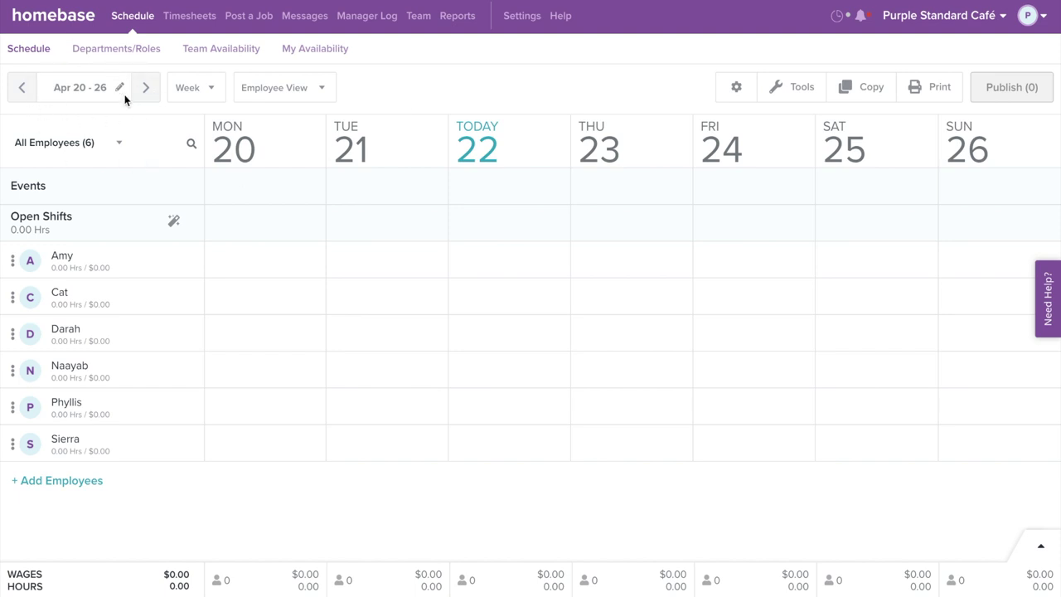
# Jump to the Apr 27 – May 3 week by picking the 28th in the date picker.
pyautogui.click(154, 95)
pyautogui.click(22, 90)
pyautogui.click(87, 88)
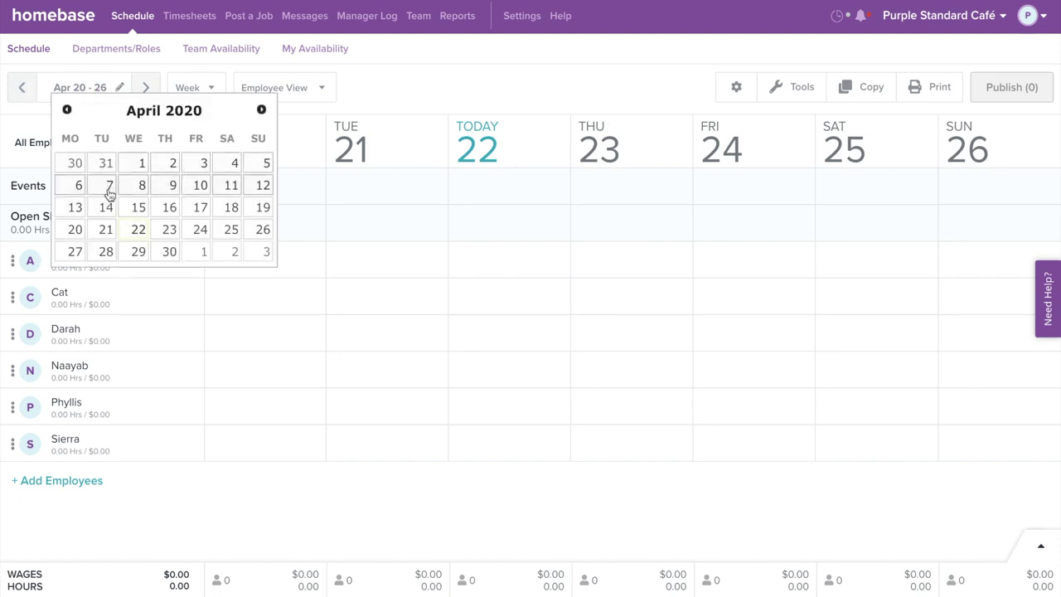
pyautogui.click(111, 252)
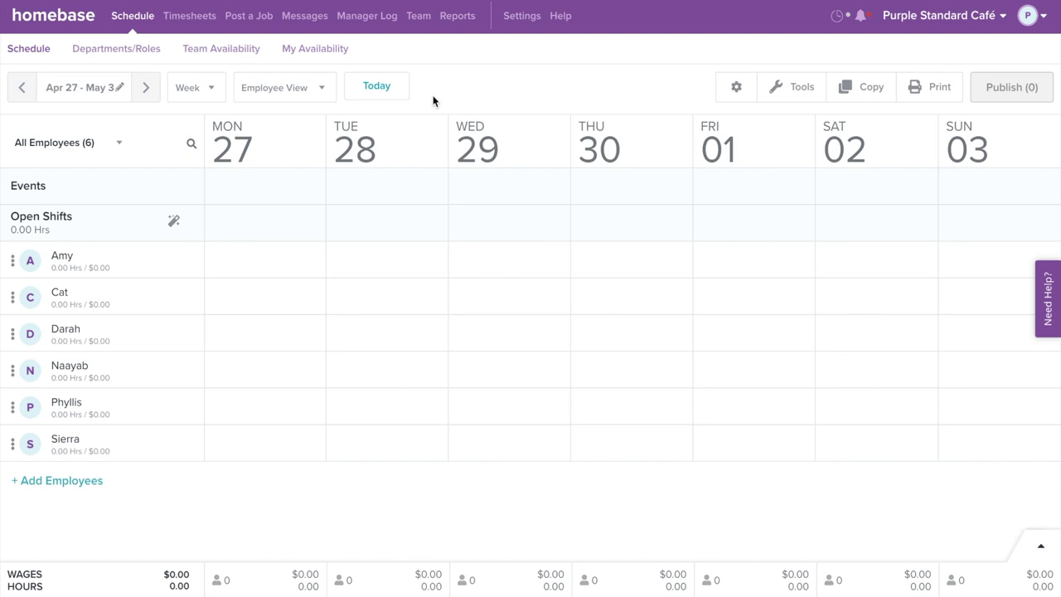
pyautogui.moveTo(382, 264)
# Set up the first employee's Tuesday shift as a purple 8:00 AM–4:00 PM Barista shift.
pyautogui.click(382, 259)
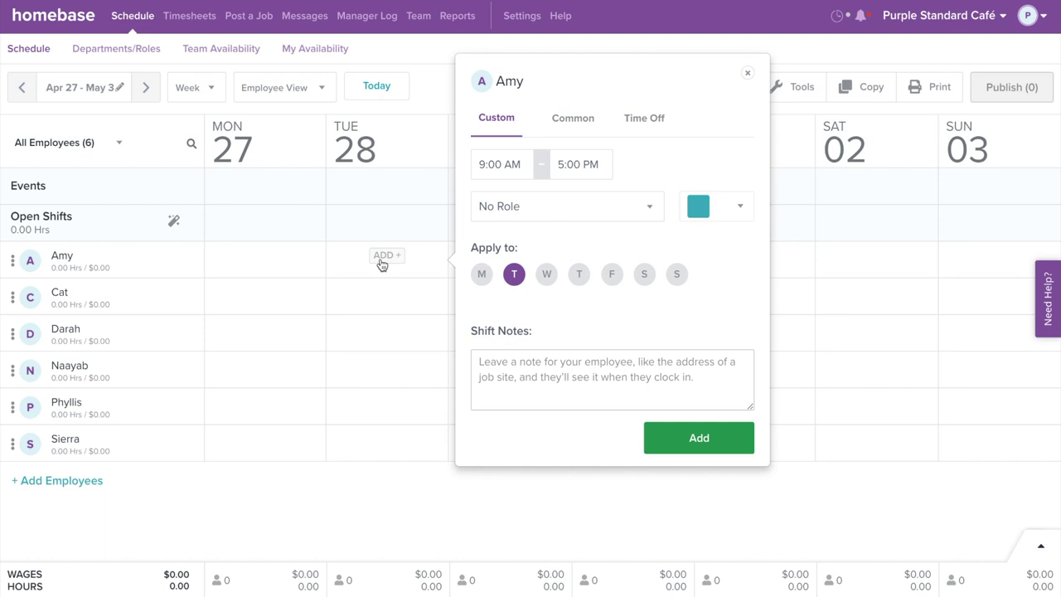
pyautogui.click(518, 166)
pyautogui.scroll(3, 515, 217)
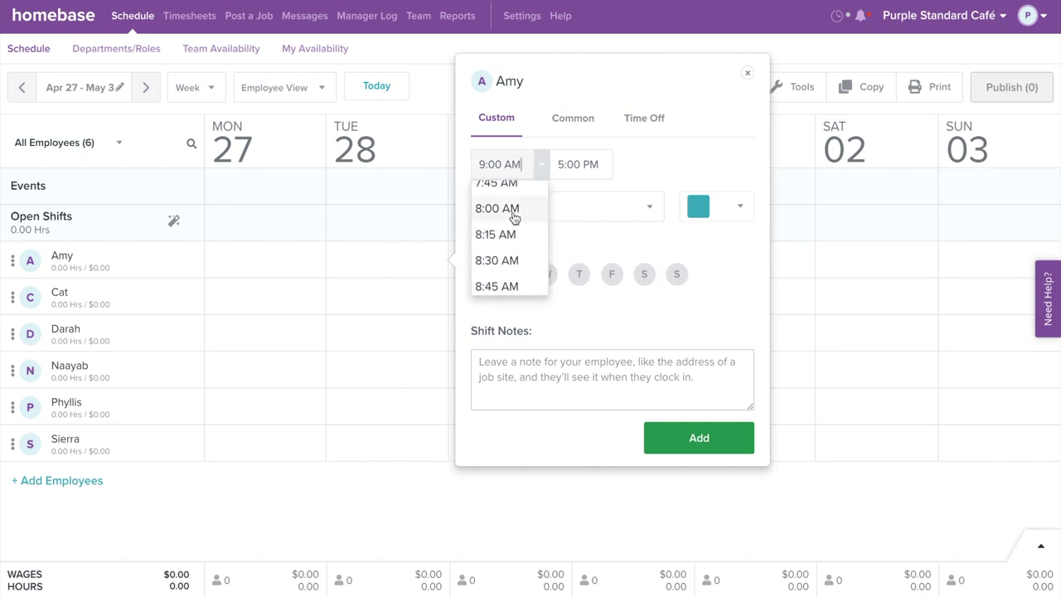
pyautogui.click(514, 212)
pyautogui.click(574, 164)
pyautogui.scroll(3, 578, 244)
pyautogui.click(578, 240)
pyautogui.click(579, 209)
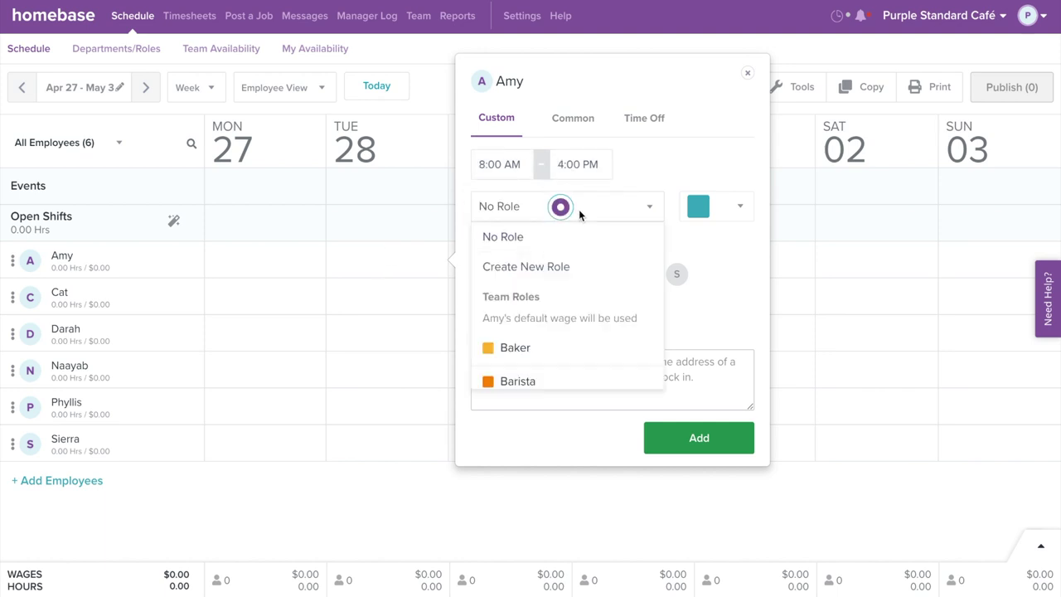
pyautogui.scroll(-1, 581, 348)
pyautogui.scroll(-1, 581, 344)
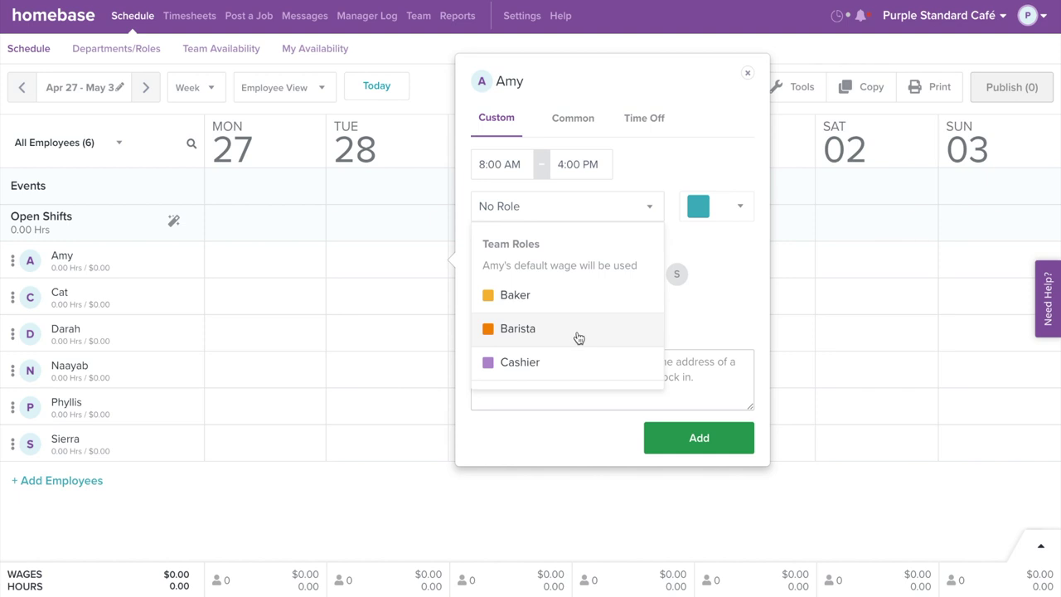
pyautogui.click(579, 332)
pyautogui.click(722, 213)
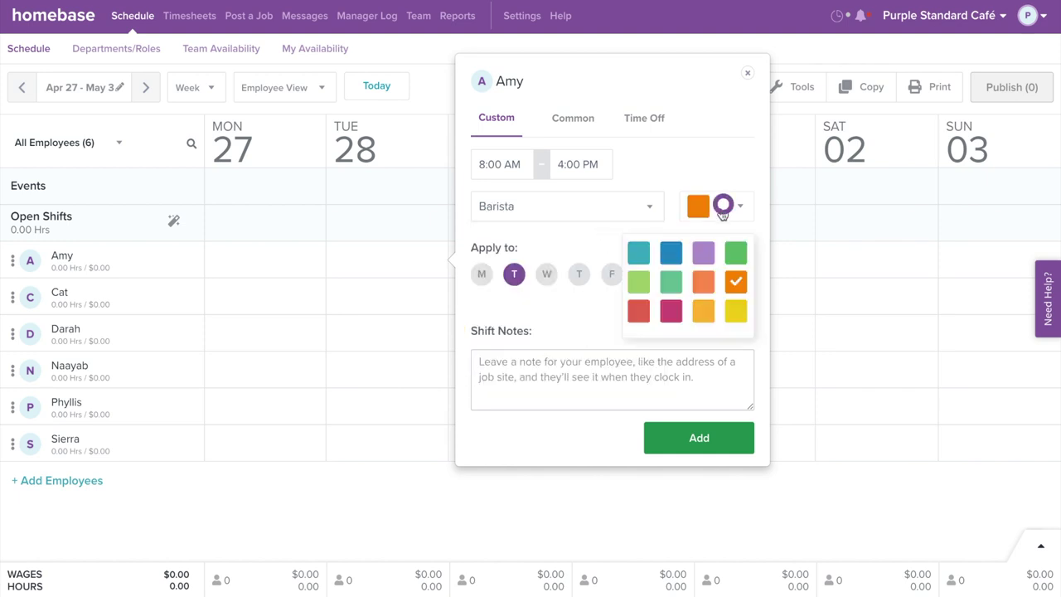
pyautogui.click(704, 258)
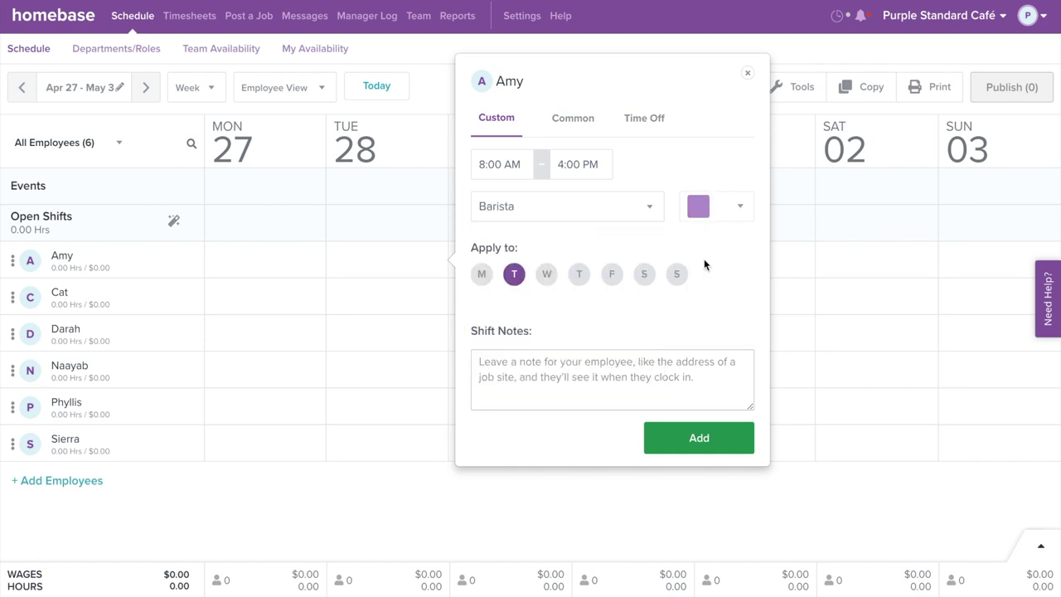
# Repeat it Wednesday–Saturday with the note 'This week's latte art theme will be flowers! :)' and add.
pyautogui.click(547, 274)
pyautogui.click(579, 273)
pyautogui.click(611, 275)
pyautogui.click(643, 274)
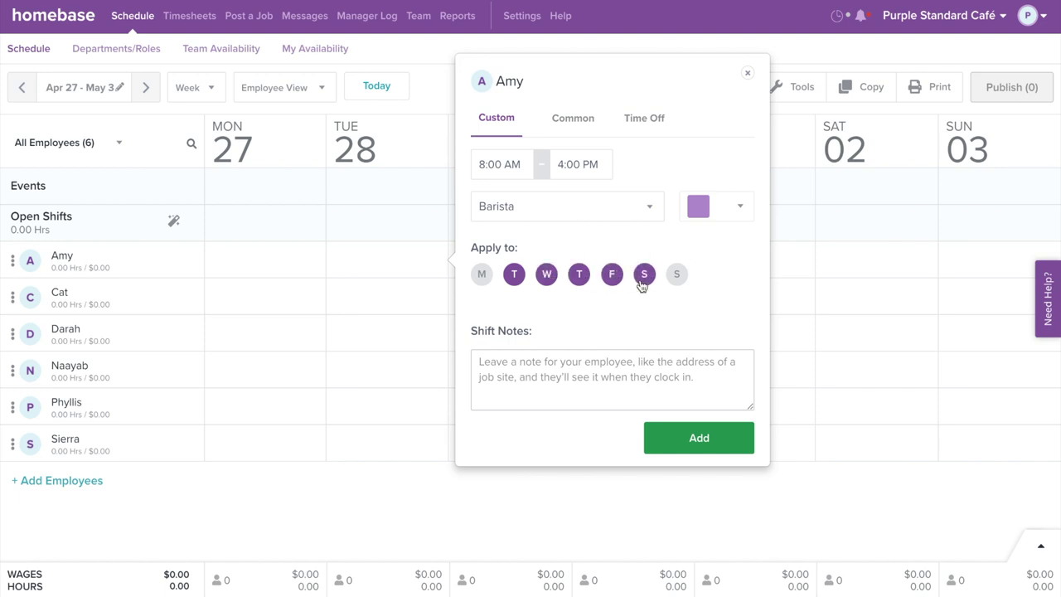
pyautogui.click(621, 372)
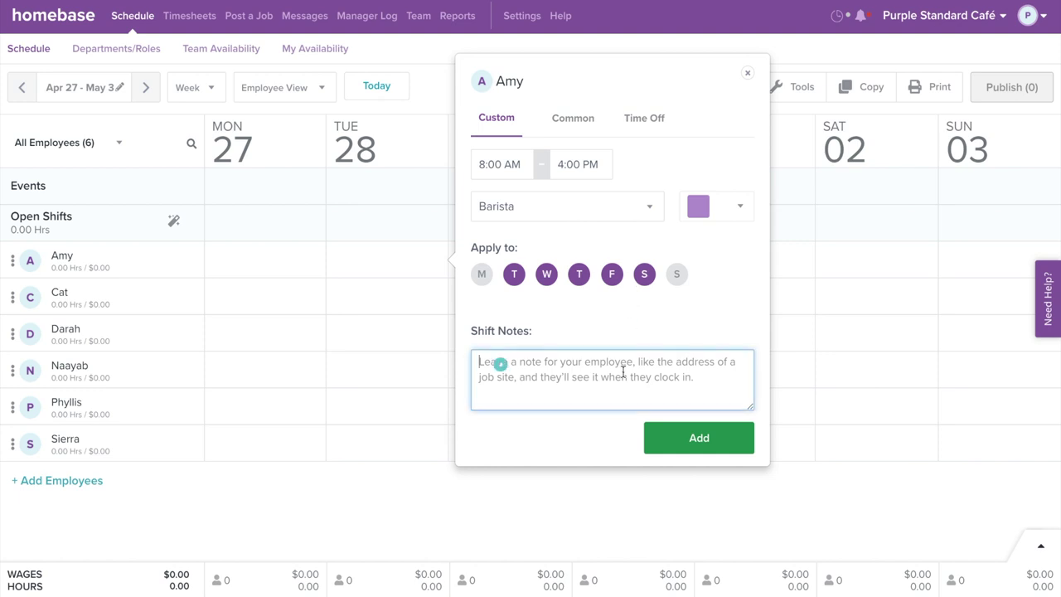
pyautogui.write('This week')
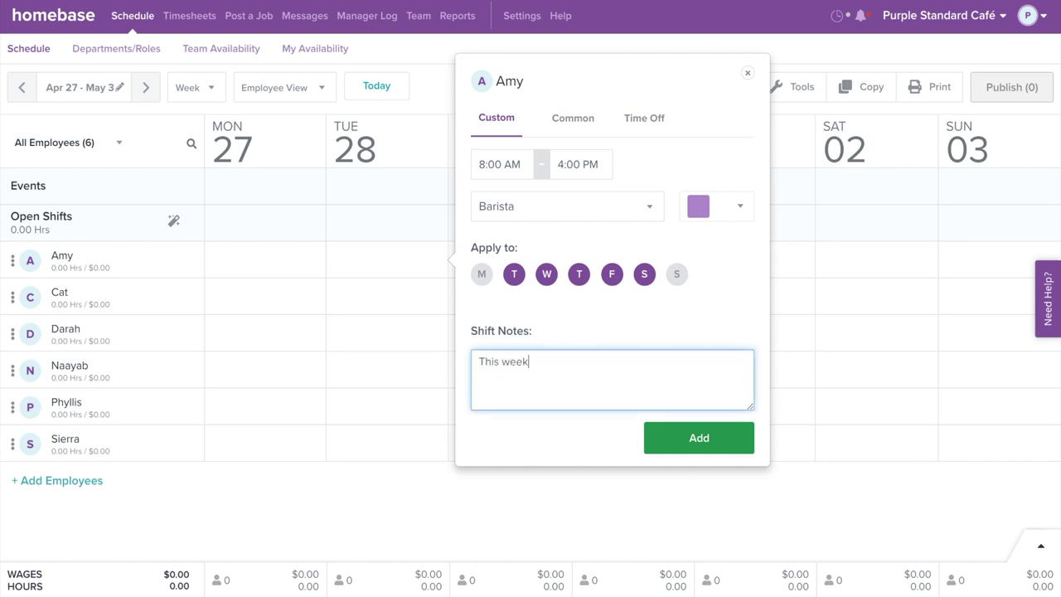
pyautogui.write("'s latte art theme will")
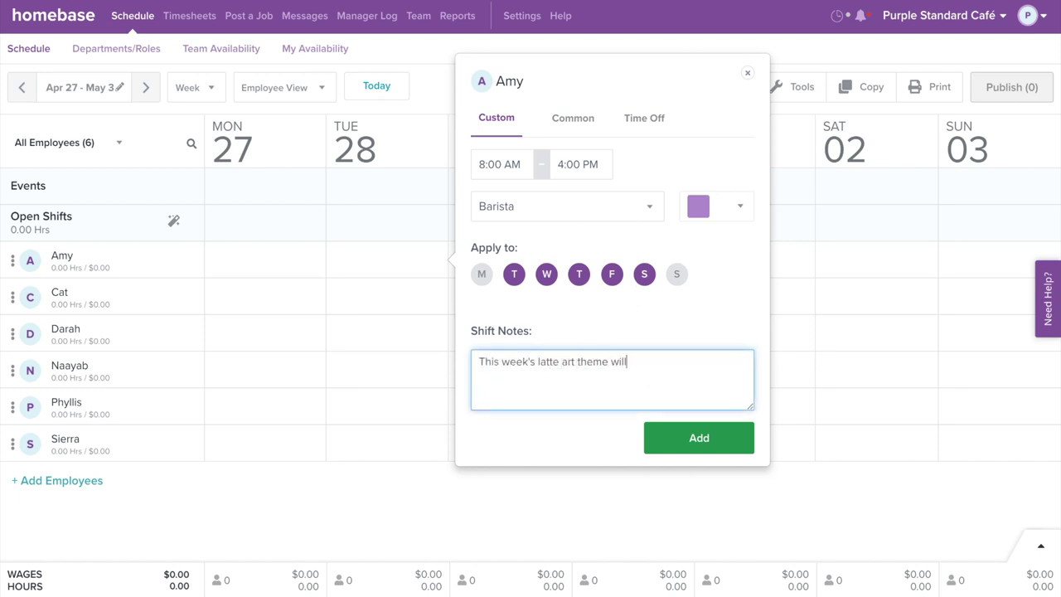
pyautogui.write(' be flowers! :)')
pyautogui.click(667, 438)
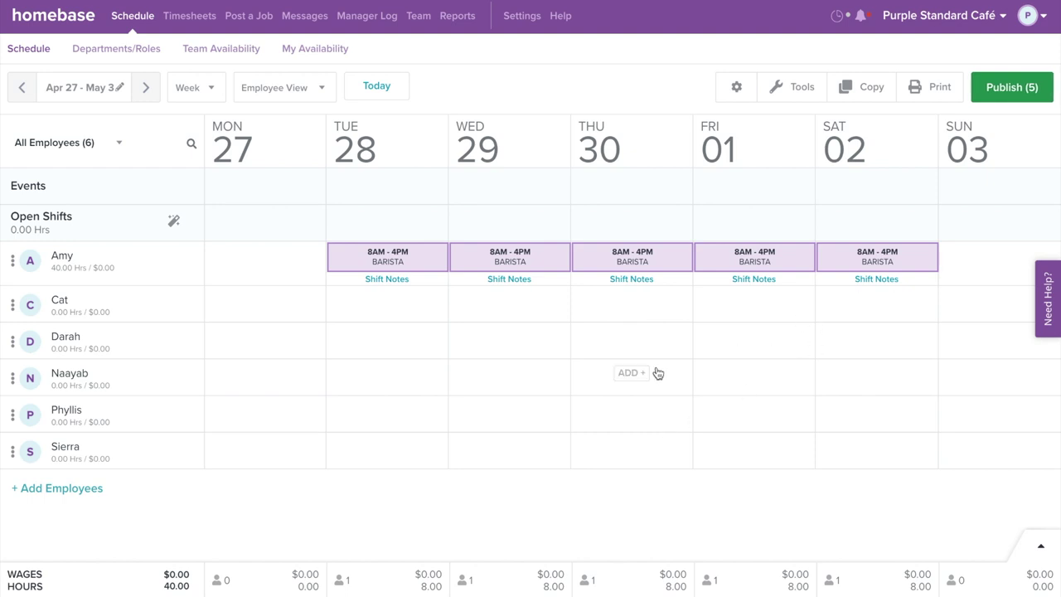
# Change the first employee's Tuesday shift to end at 3:00 PM and save.
pyautogui.click(373, 254)
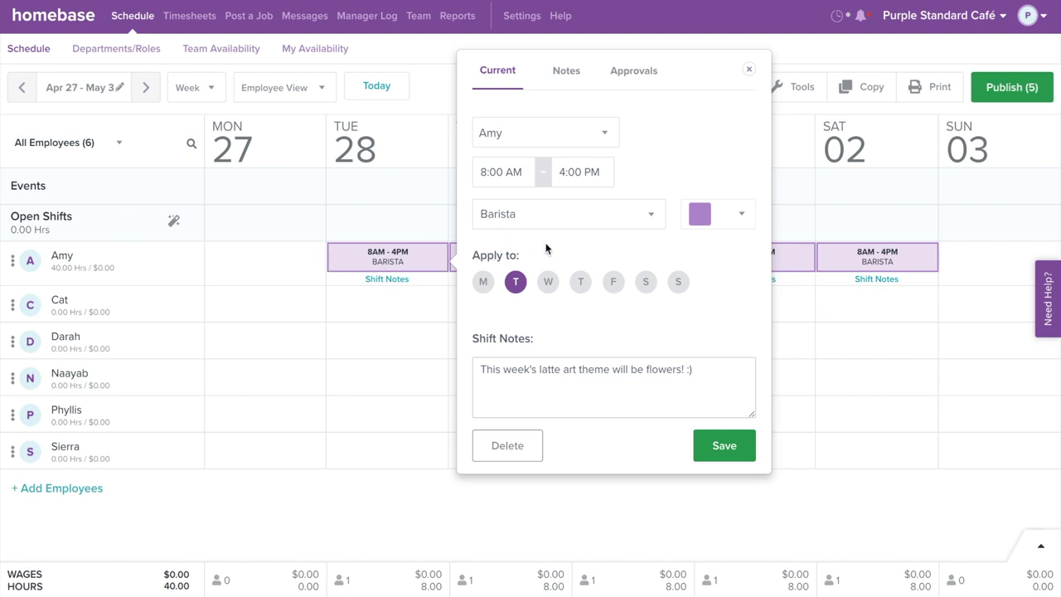
pyautogui.click(565, 178)
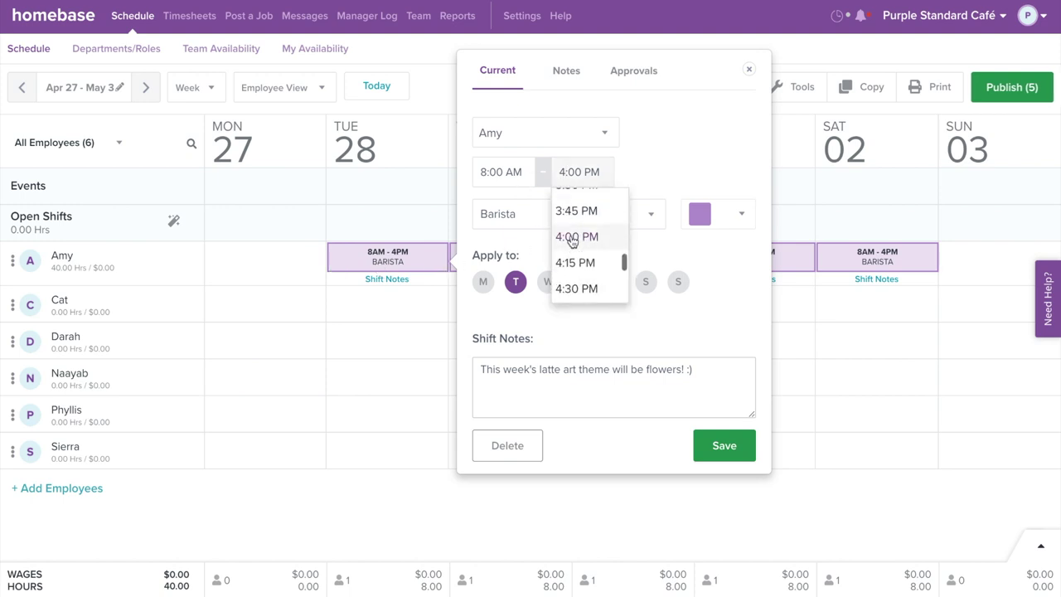
pyautogui.scroll(2, 572, 240)
pyautogui.click(571, 232)
pyautogui.click(711, 444)
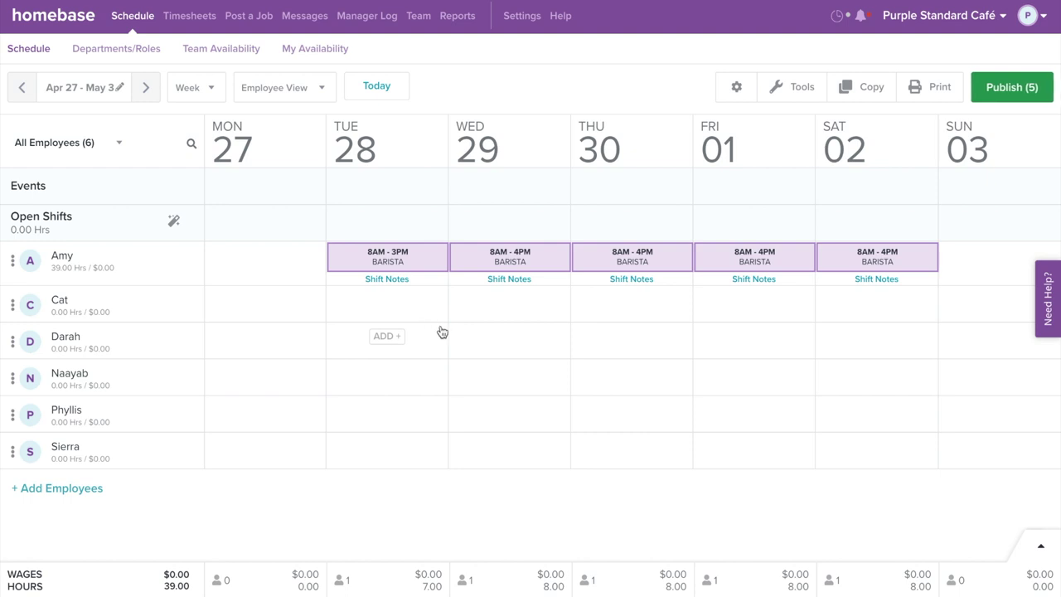
# Duplicate the Barista shift onto the second employee's Monday and the third employee's Sunday.
pyautogui.click(559, 263)
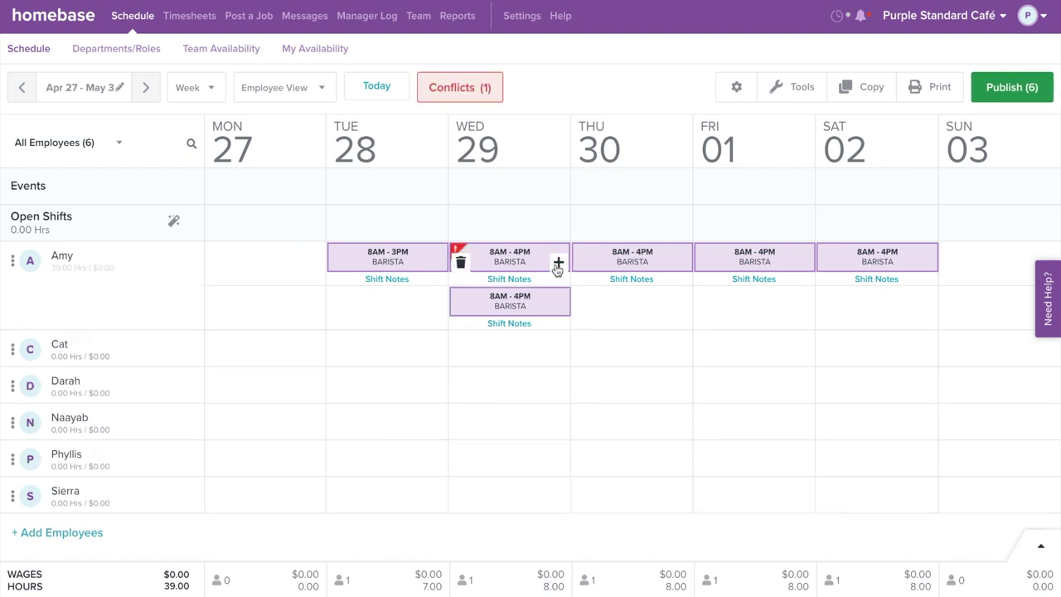
pyautogui.moveTo(514, 307); pyautogui.dragTo(287, 357)
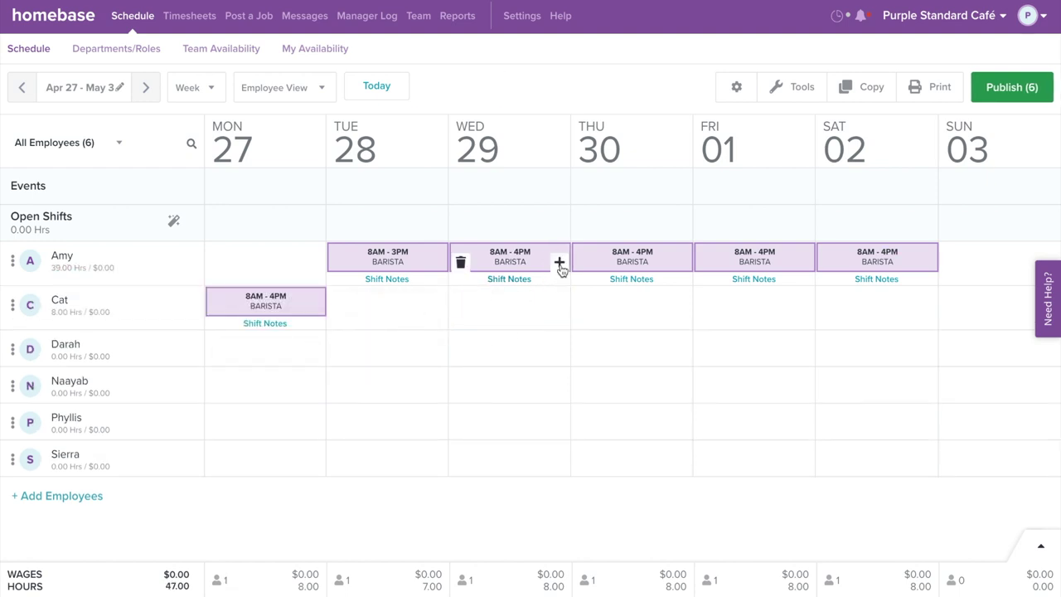
pyautogui.moveTo(501, 316)
pyautogui.moveTo(501, 315); pyautogui.dragTo(955, 352)
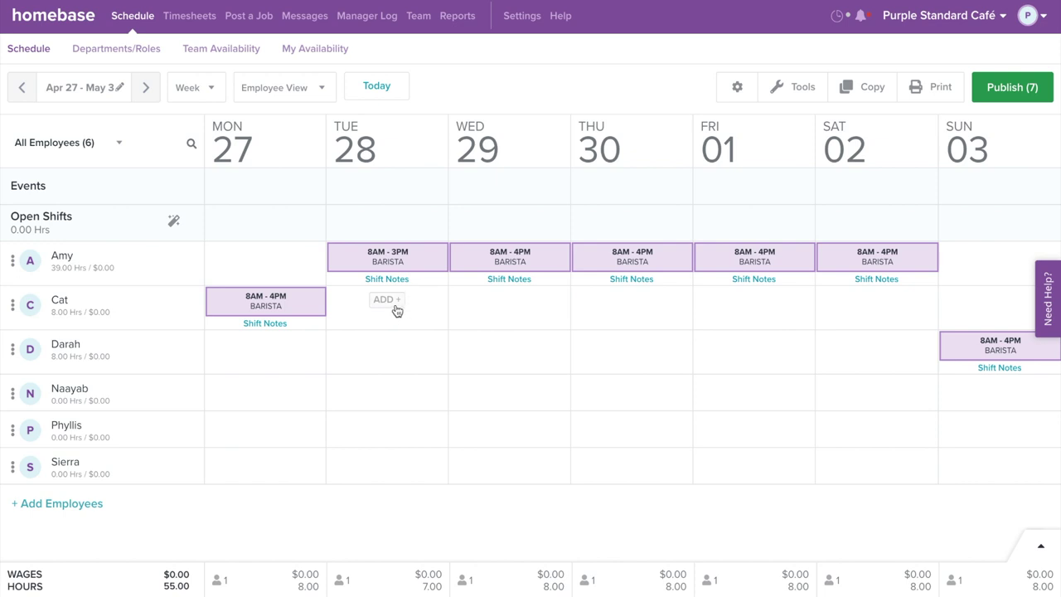
# Add a 6:00–9:00 AM Baker shift on Tuesday for the second employee.
pyautogui.click(387, 300)
pyautogui.click(494, 212)
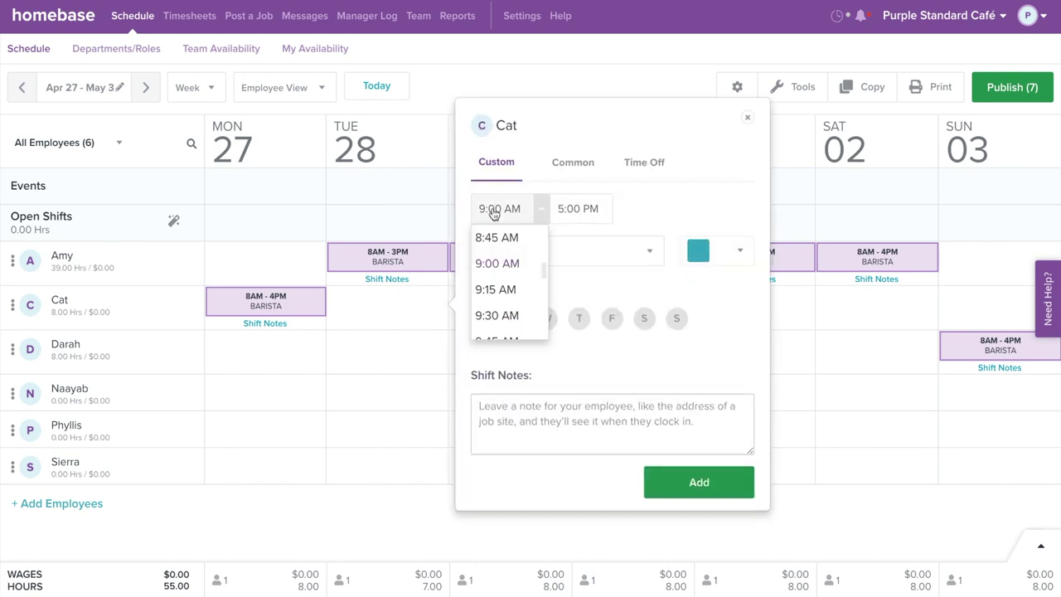
pyautogui.scroll(5, 505, 290)
pyautogui.click(512, 268)
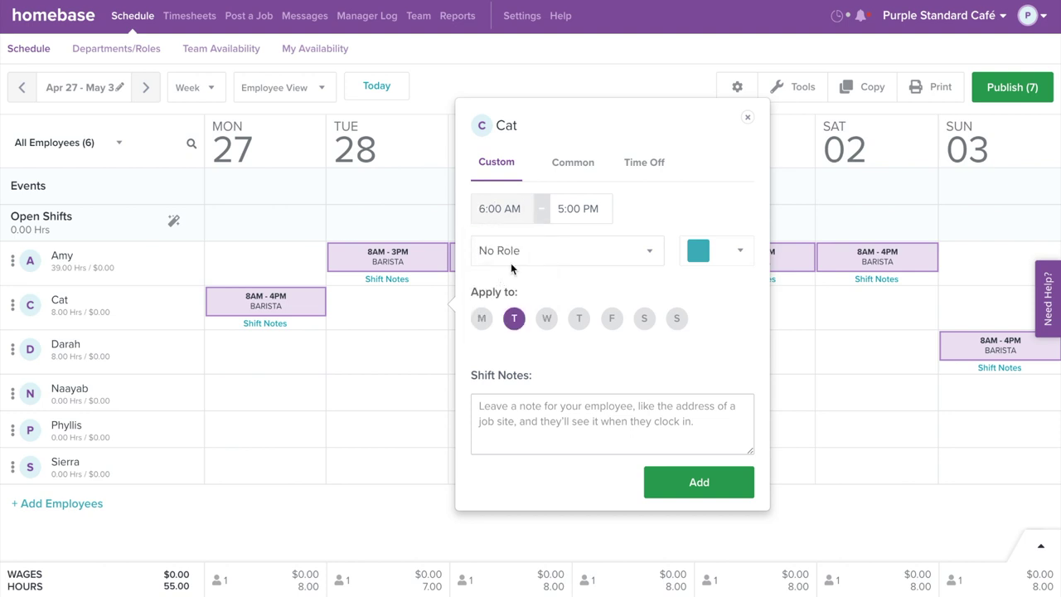
pyautogui.click(578, 209)
pyautogui.scroll(8, 587, 282)
pyautogui.scroll(4, 588, 282)
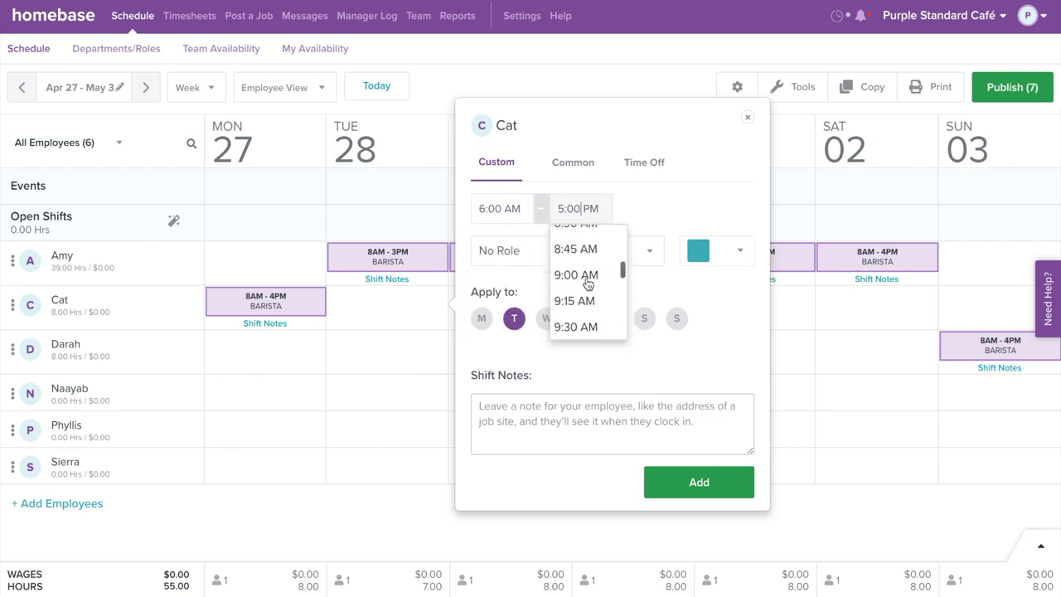
pyautogui.click(588, 280)
pyautogui.click(564, 251)
pyautogui.click(530, 282)
pyautogui.click(699, 482)
# Duplicate it as a 10 AM–3 PM Chef shift and delete the Monday 8AM–4PM Barista shift.
pyautogui.moveTo(408, 296)
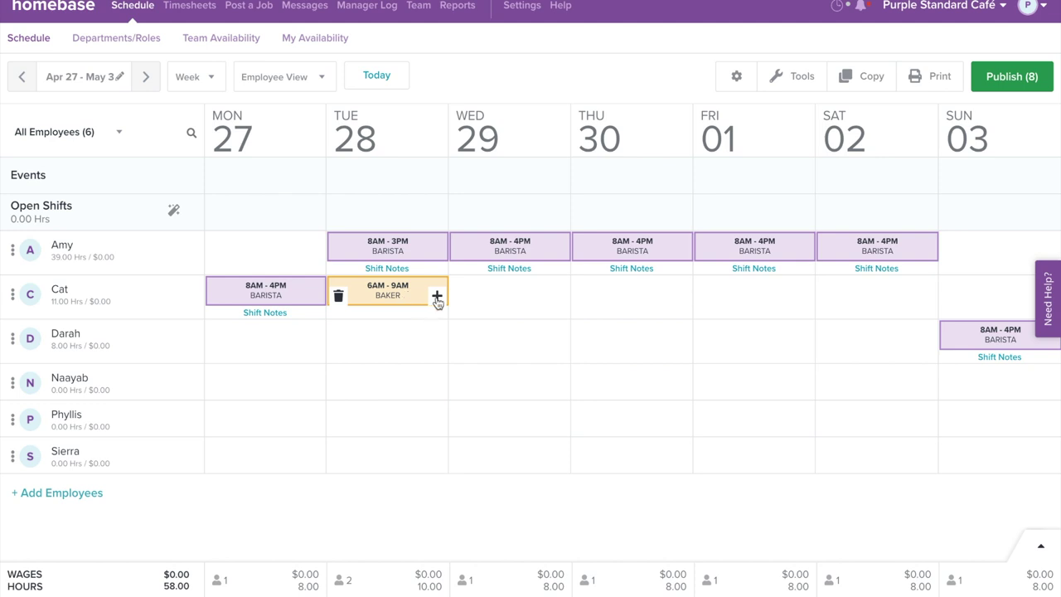
pyautogui.click(437, 296)
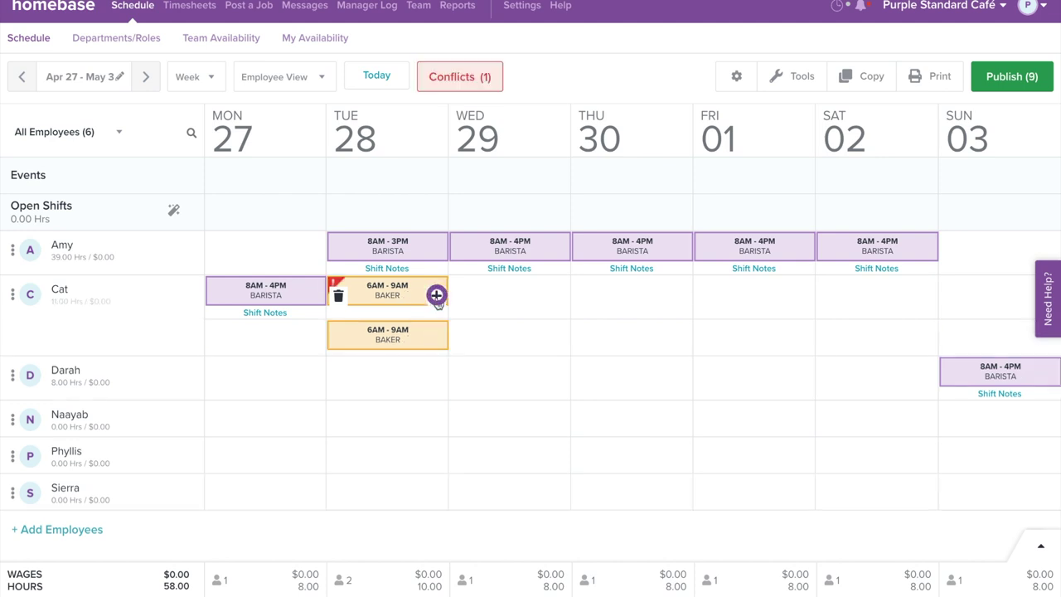
pyautogui.click(387, 336)
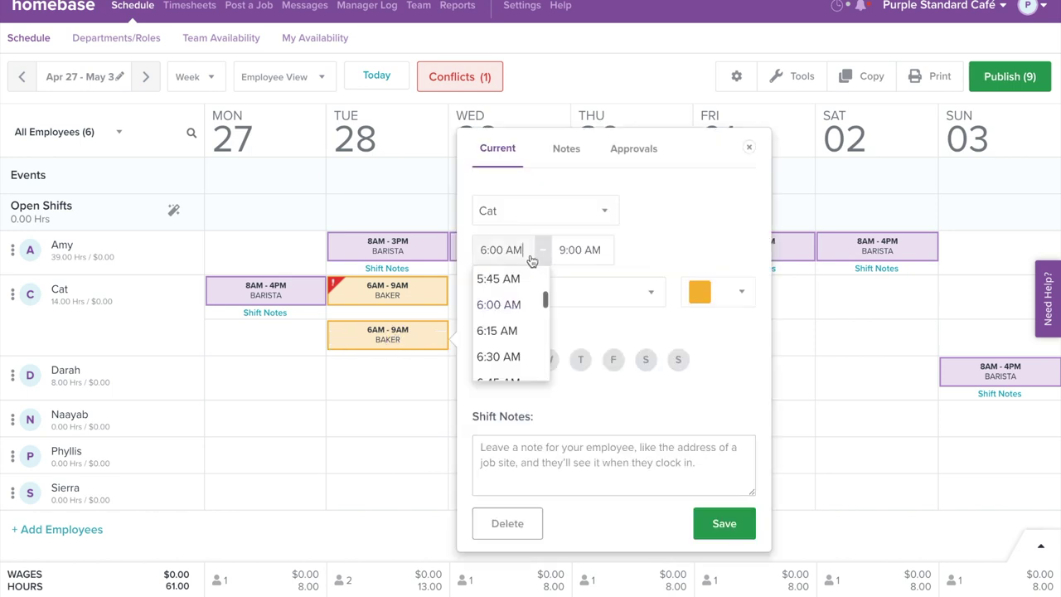
pyautogui.scroll(-2, 536, 343)
pyautogui.scroll(-5, 534, 347)
pyautogui.click(533, 348)
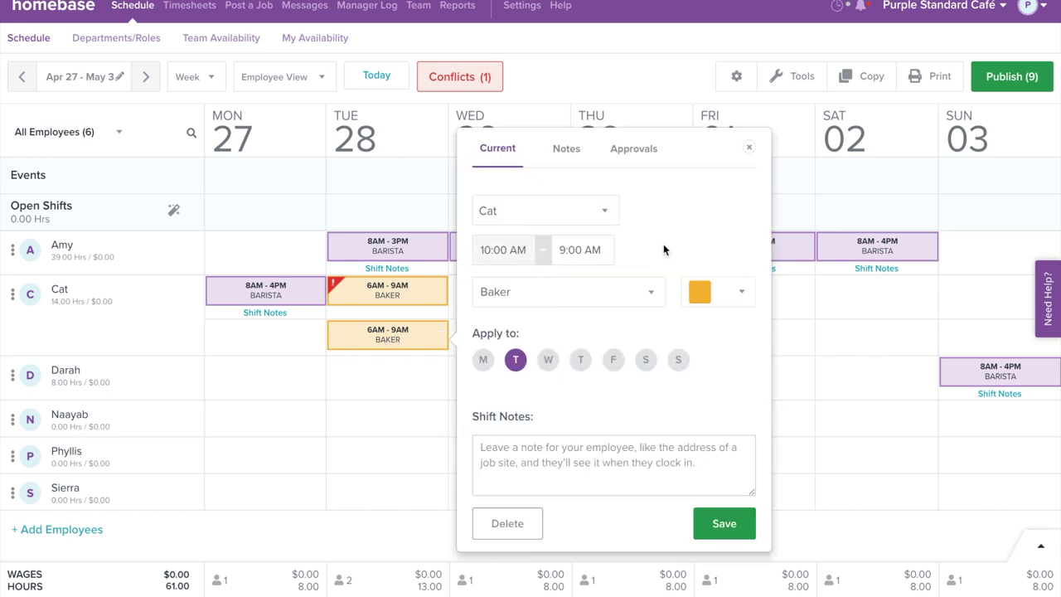
pyautogui.click(581, 249)
pyautogui.scroll(-7, 599, 348)
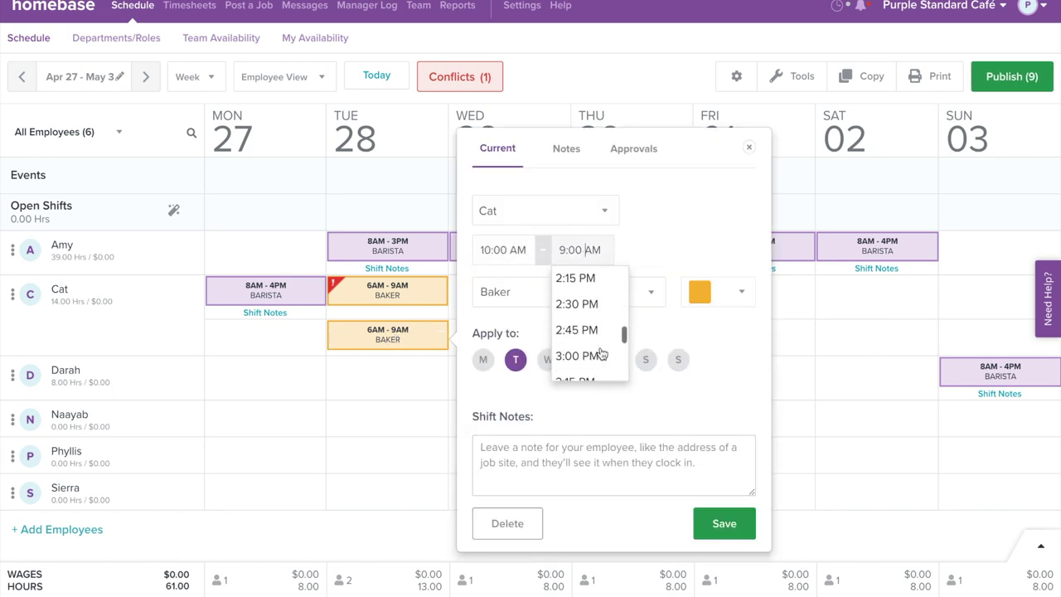
pyautogui.click(600, 353)
pyautogui.click(621, 303)
pyautogui.click(603, 381)
pyautogui.click(723, 524)
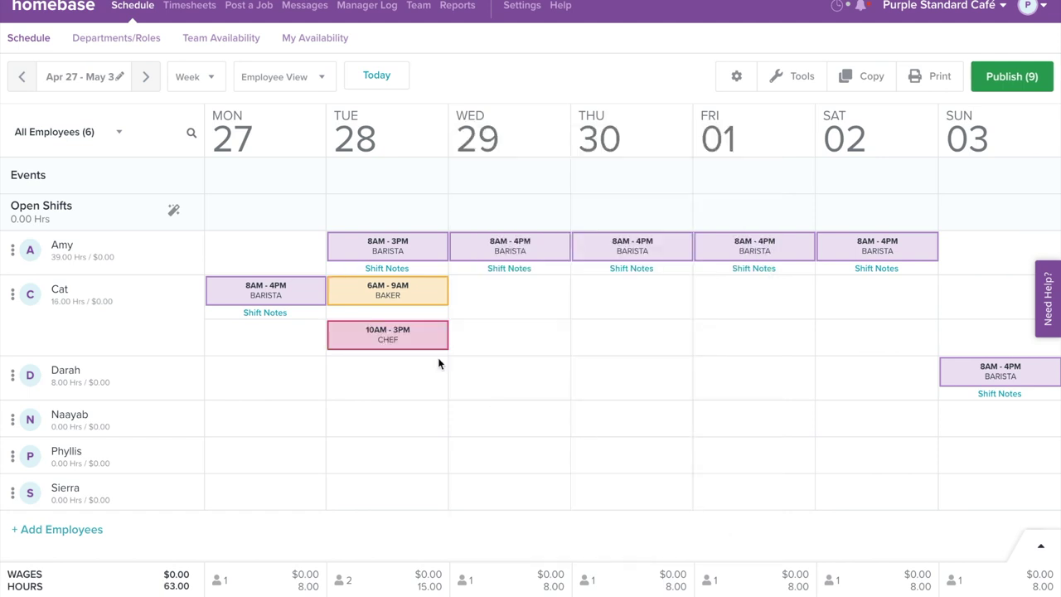
pyautogui.moveTo(208, 305)
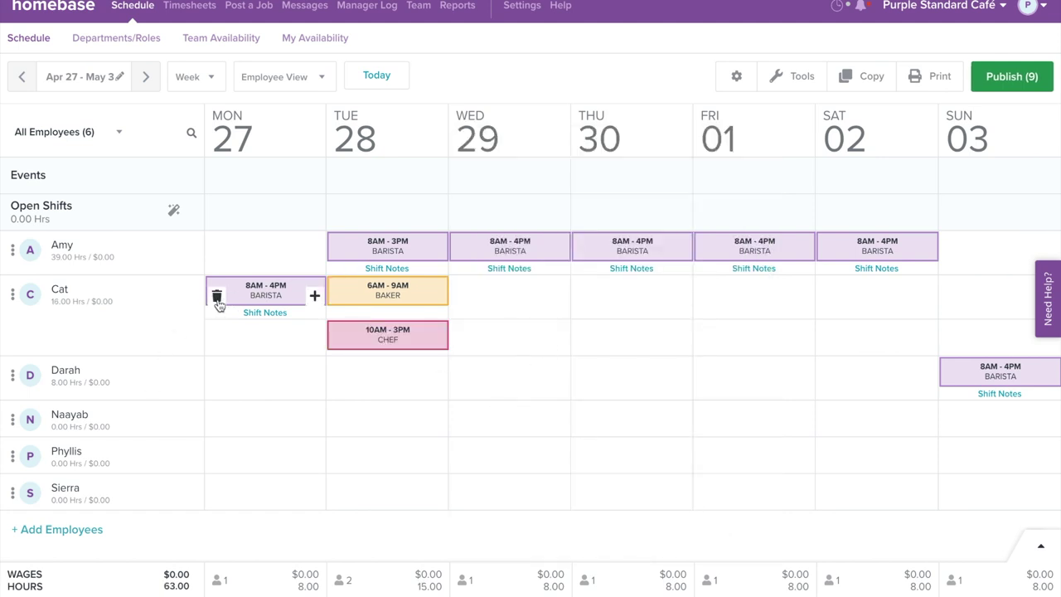
pyautogui.click(217, 297)
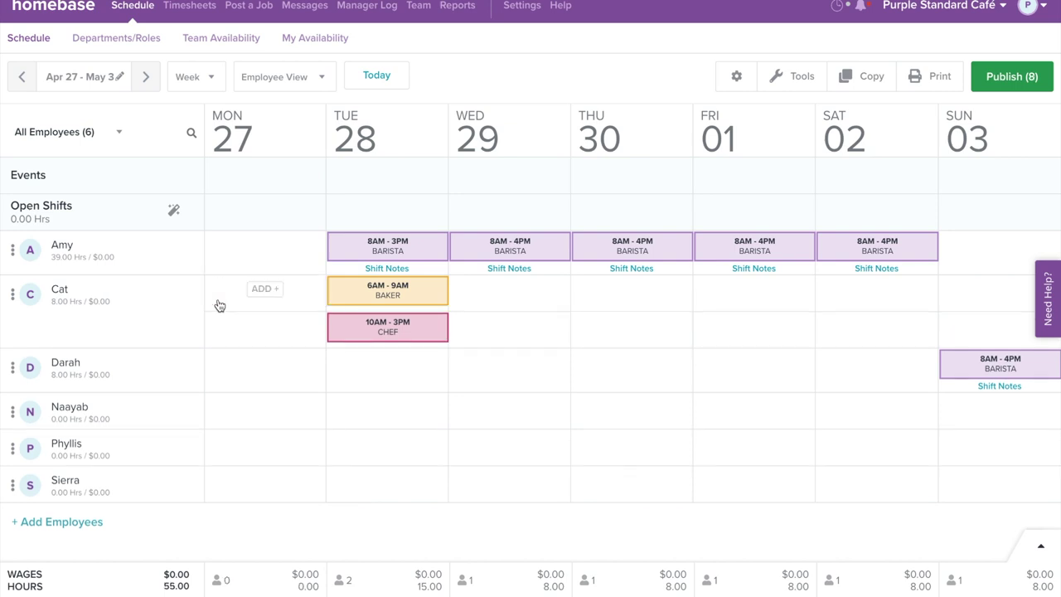
# Add the last employee's Wednesday shift ending 4:00 PM, repeating Thursday through Sunday.
pyautogui.scroll(-1, 373, 373)
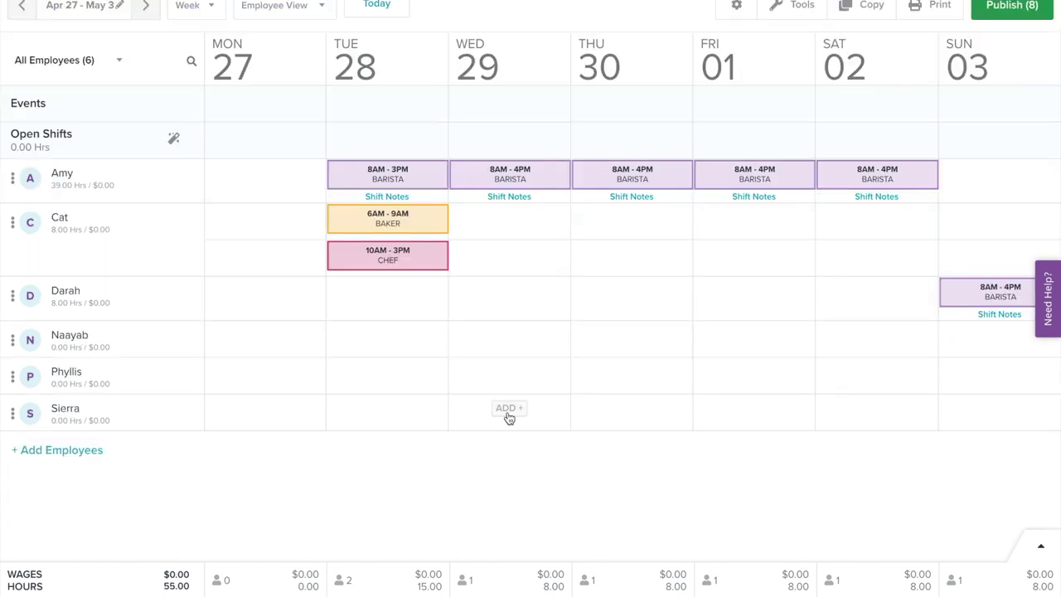
pyautogui.click(507, 408)
pyautogui.click(687, 268)
pyautogui.click(698, 323)
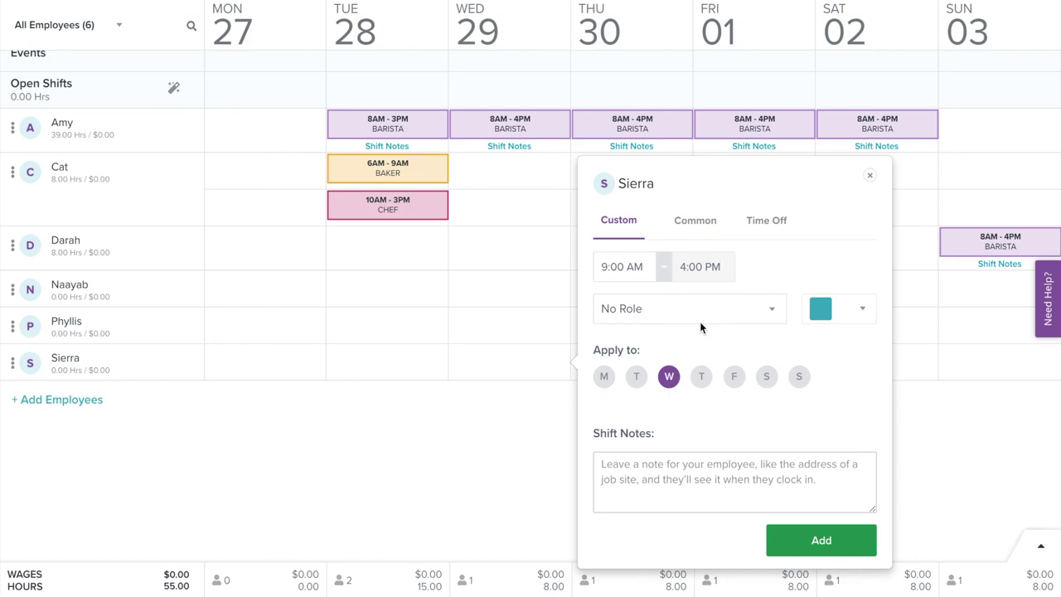
pyautogui.click(702, 376)
pyautogui.click(734, 376)
pyautogui.click(766, 375)
pyautogui.click(799, 376)
pyautogui.click(704, 308)
pyautogui.scroll(-3, 704, 448)
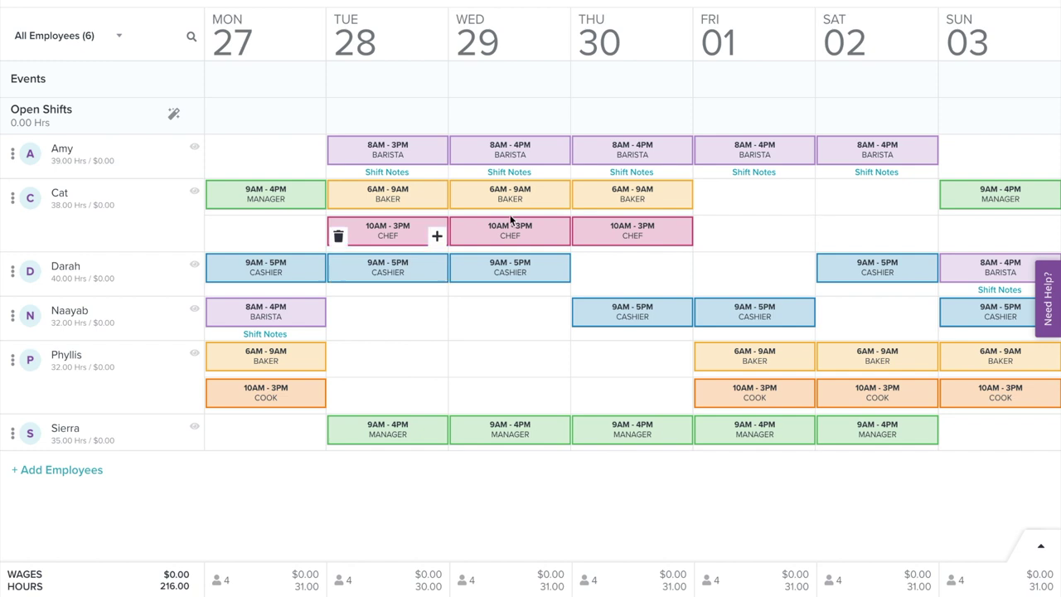
pyautogui.scroll(1, 723, 262)
pyautogui.scroll(1, 724, 262)
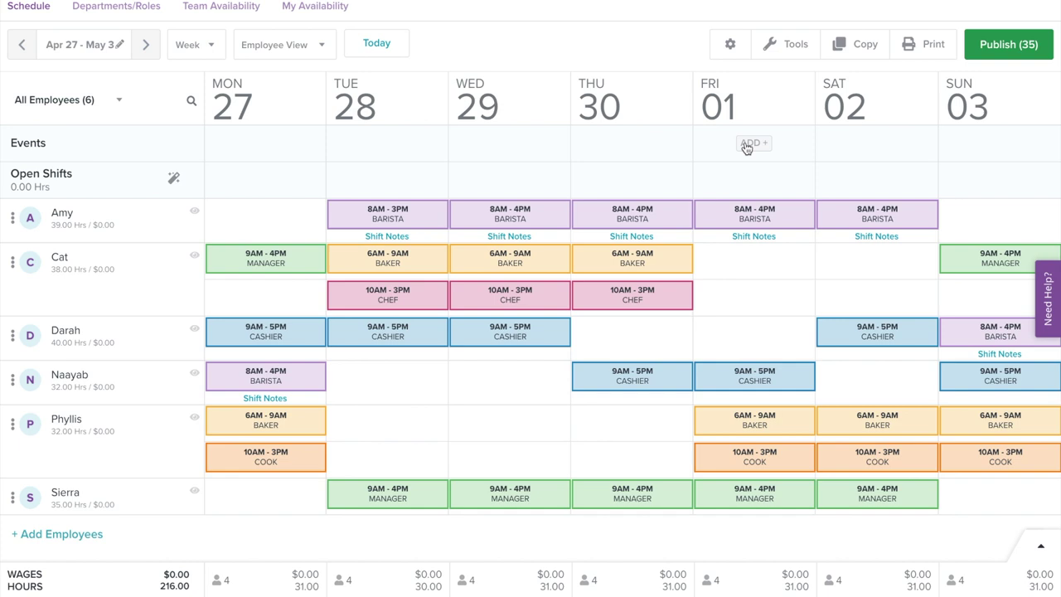
pyautogui.click(747, 145)
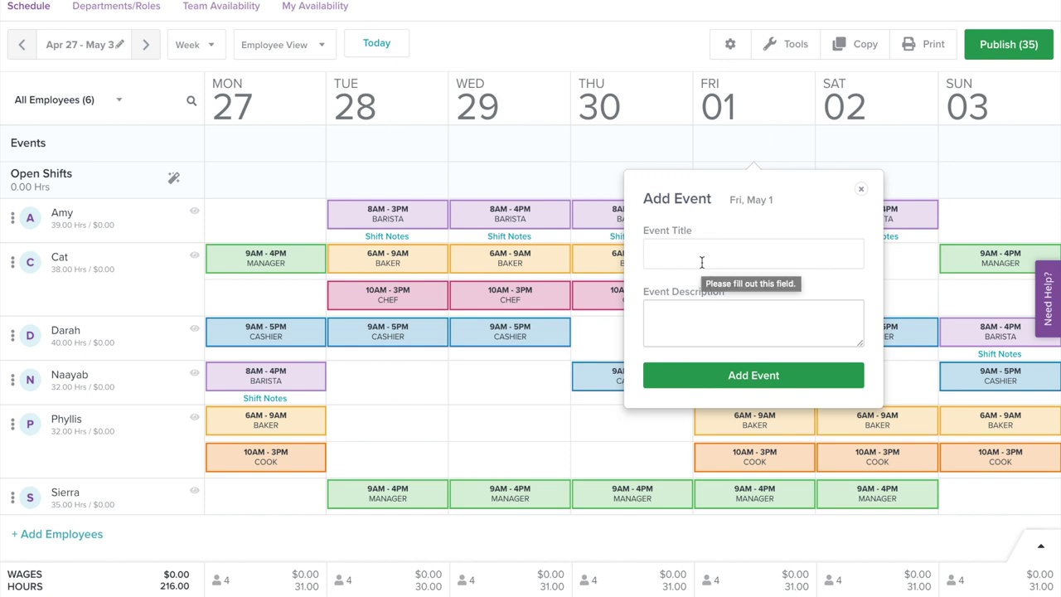
# Add a 'Staff Meeting' event on May 1 described as 'first of the month staff meeting. meet at 7am bright and early! :)'.
pyautogui.click(701, 262)
pyautogui.write('Staff Meeting')
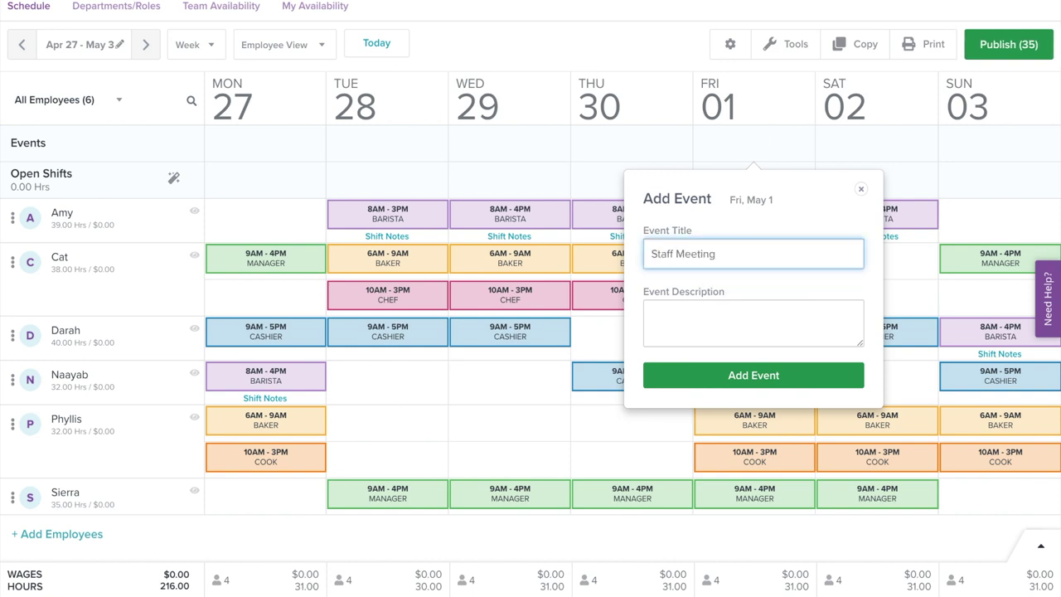
pyautogui.click(674, 316)
pyautogui.write('first of the month staff meeting.')
pyautogui.press('Return')
pyautogui.write('meet at 7am bright and early! :)')
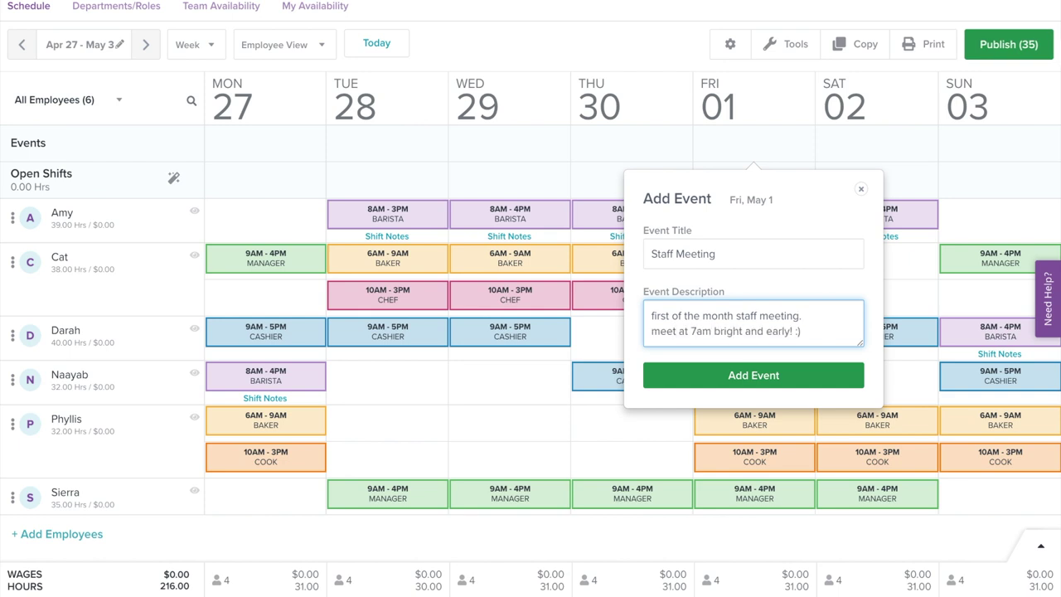
pyautogui.click(686, 374)
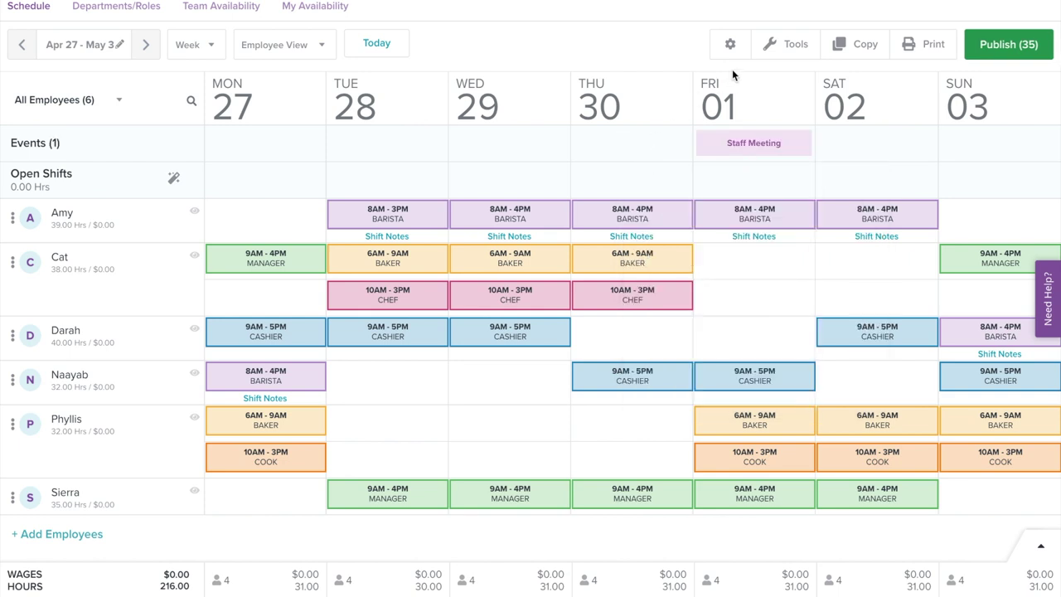
pyautogui.moveTo(862, 181)
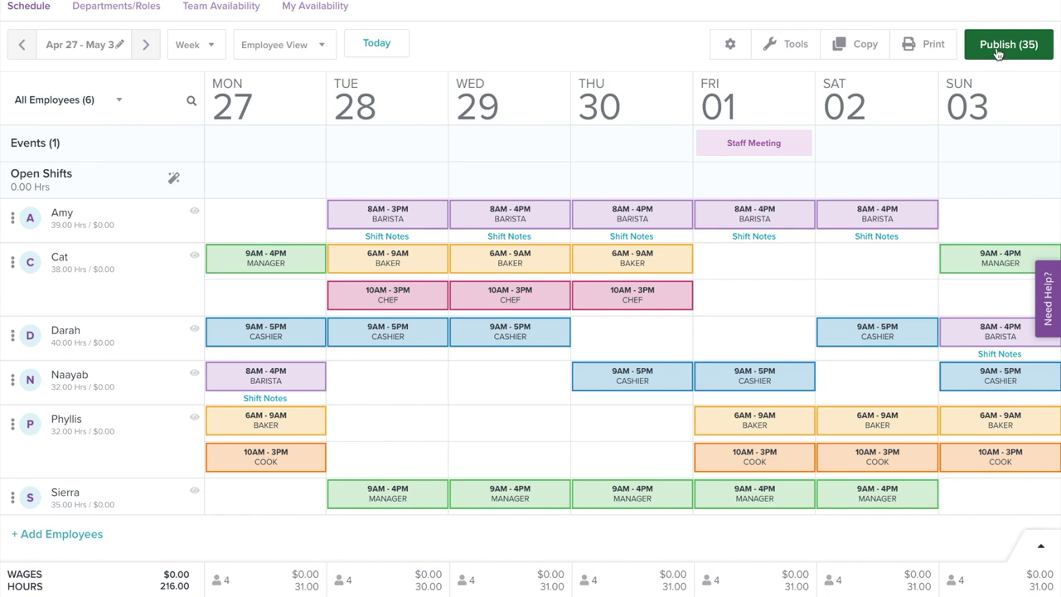
# Publish the 35 changes to the Apr 27 – May 3 schedule, notifying everyone, and decline the template offer.
pyautogui.click(997, 51)
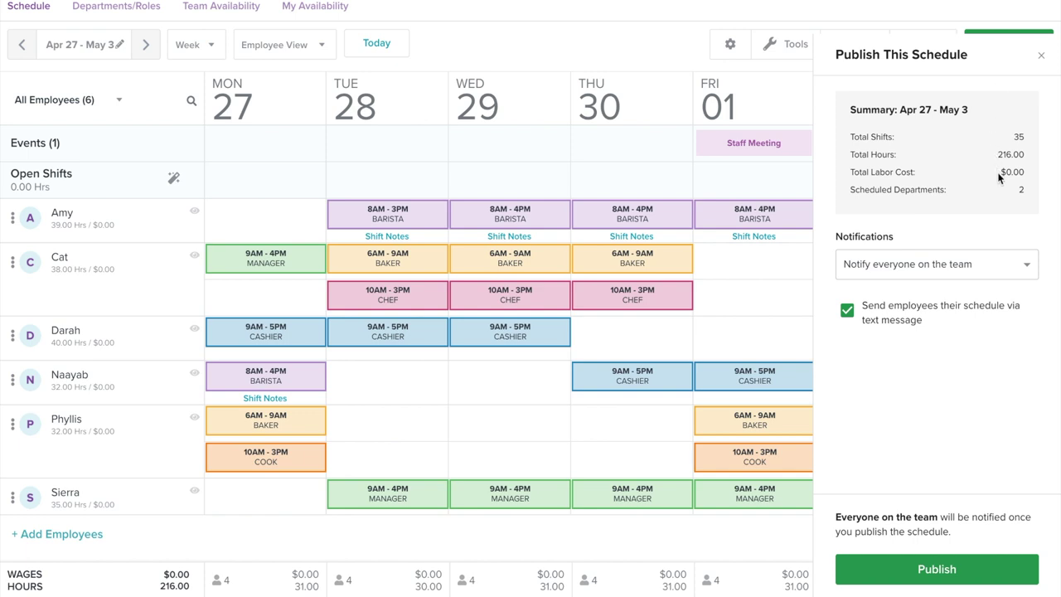
pyautogui.click(1026, 267)
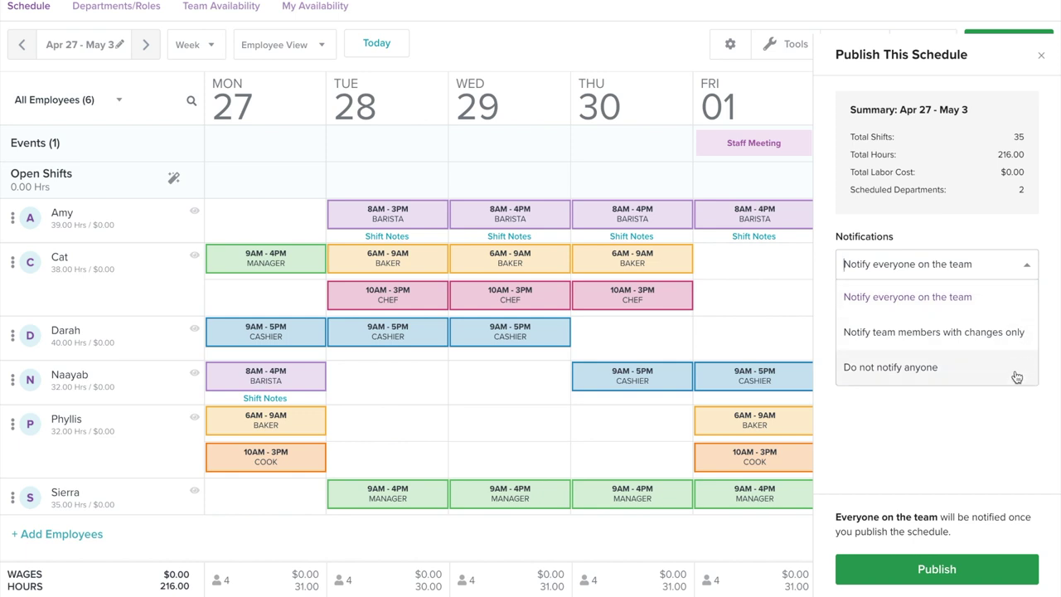
pyautogui.click(1001, 307)
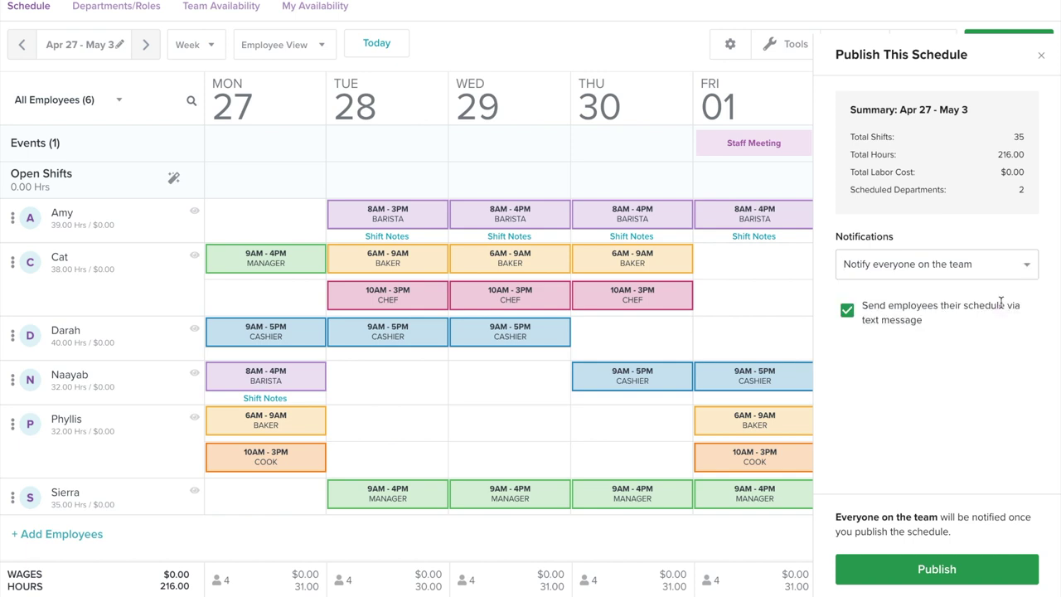
pyautogui.click(952, 566)
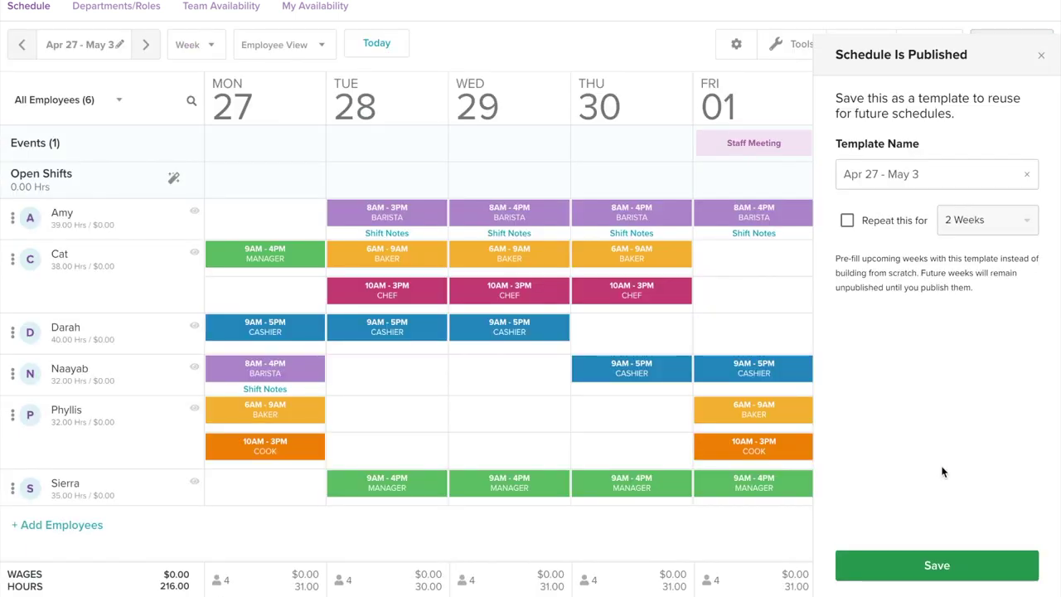
pyautogui.click(1041, 58)
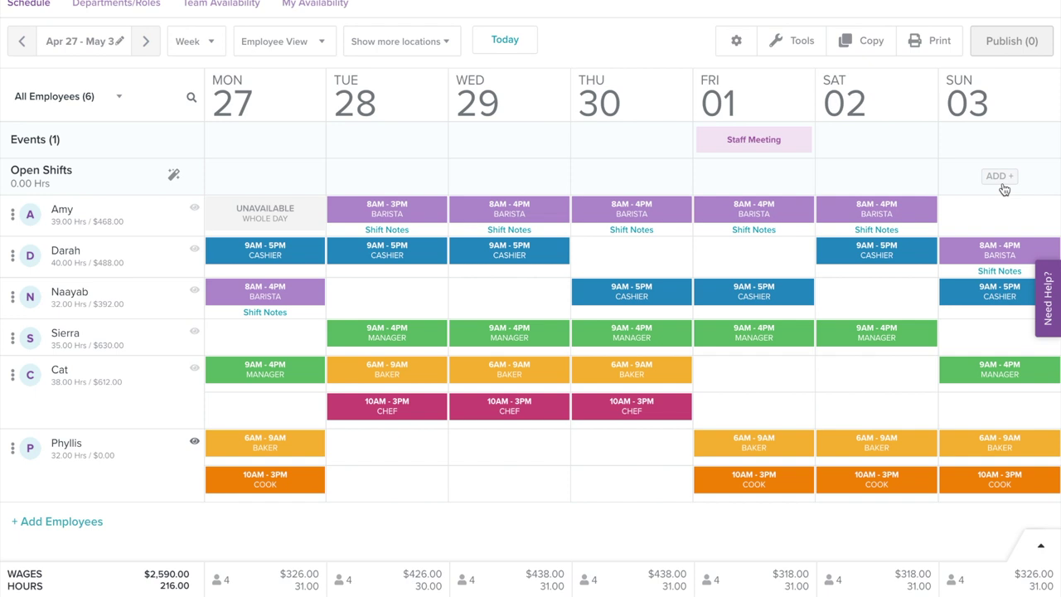
# Review the schedule Tools menu's Add, Clear, Sort by and Show/Hide submenus.
pyautogui.click(800, 41)
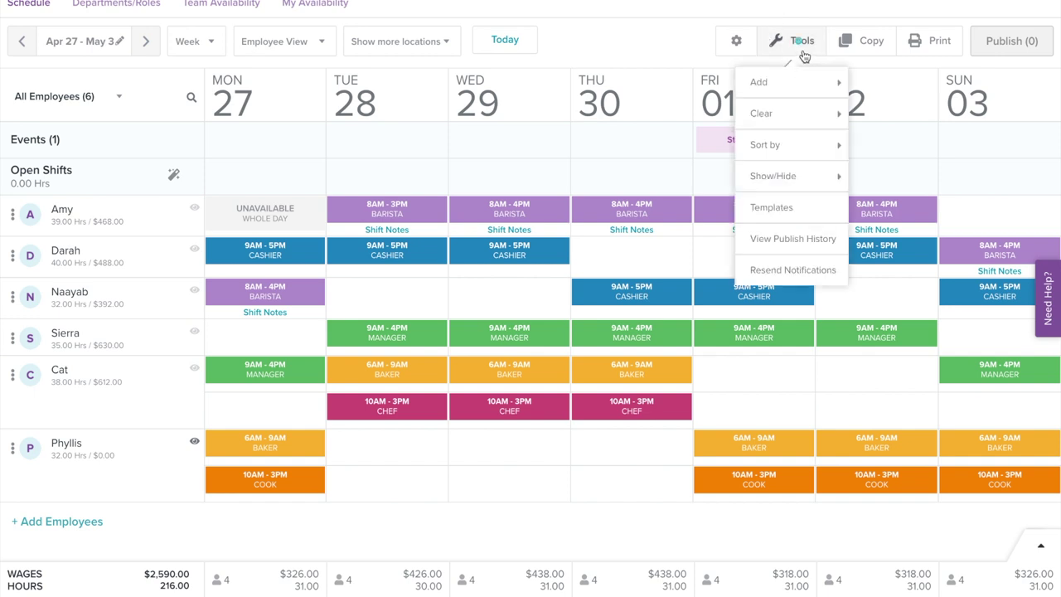
pyautogui.click(775, 83)
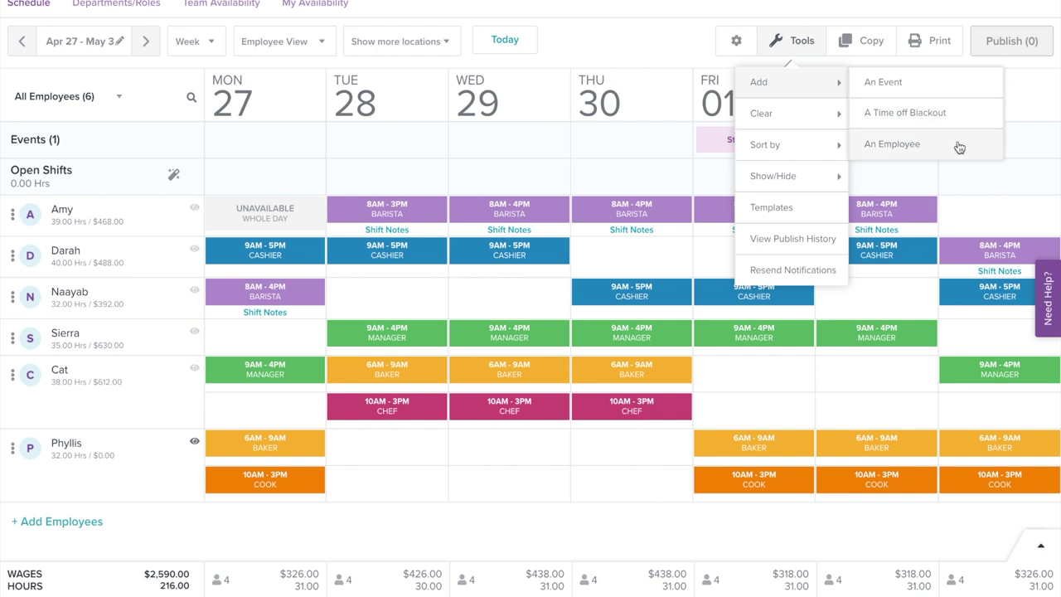
pyautogui.click(801, 115)
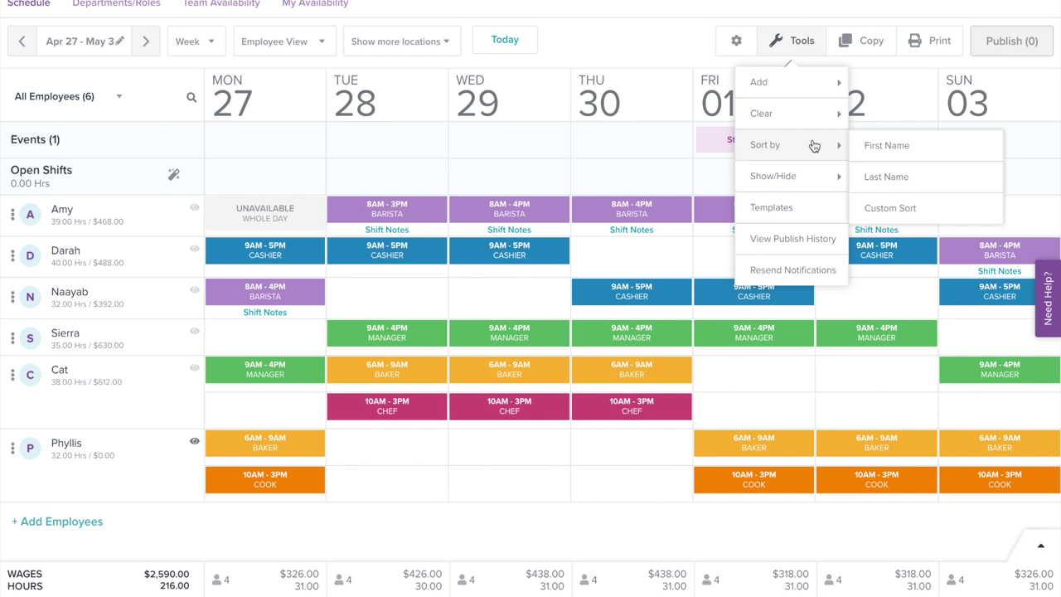
pyautogui.click(815, 146)
pyautogui.click(817, 176)
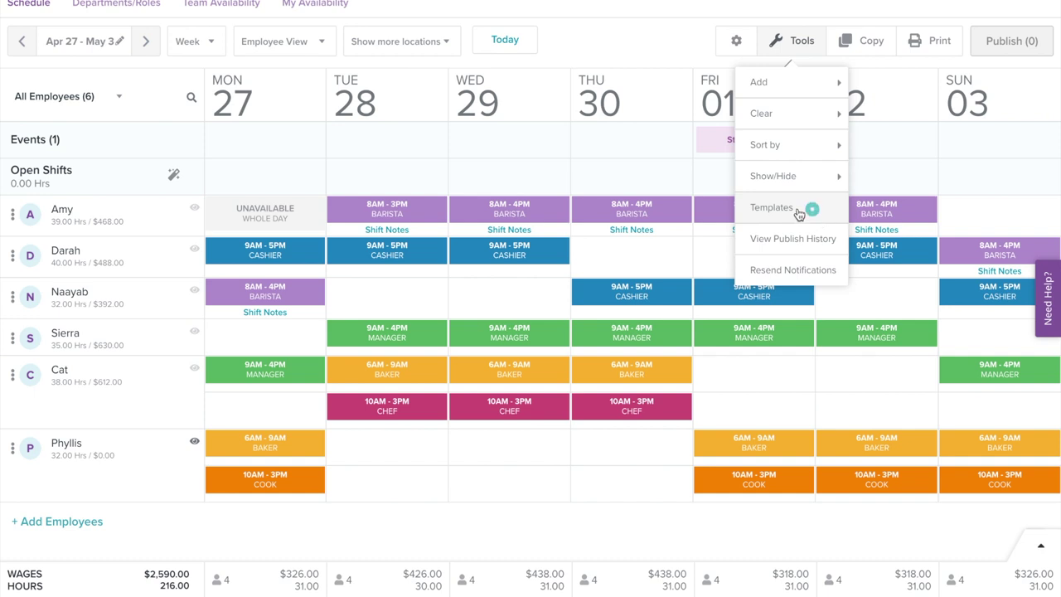
# Save the Apr 27 – May 3 week as a schedule template named 'Schedule C'.
pyautogui.click(799, 214)
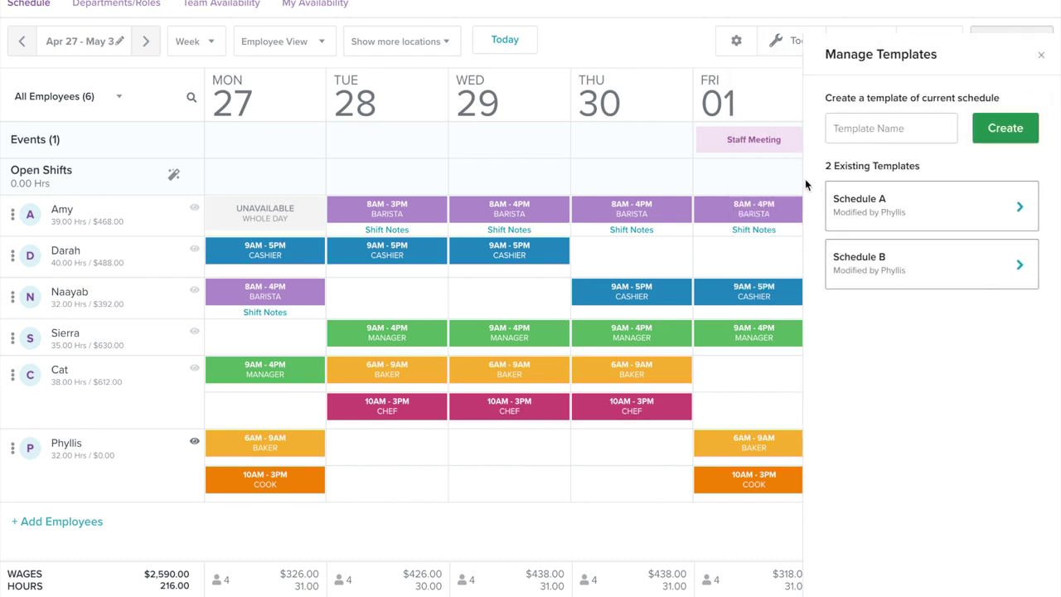
pyautogui.click(854, 130)
pyautogui.write('Schedule C')
pyautogui.click(988, 127)
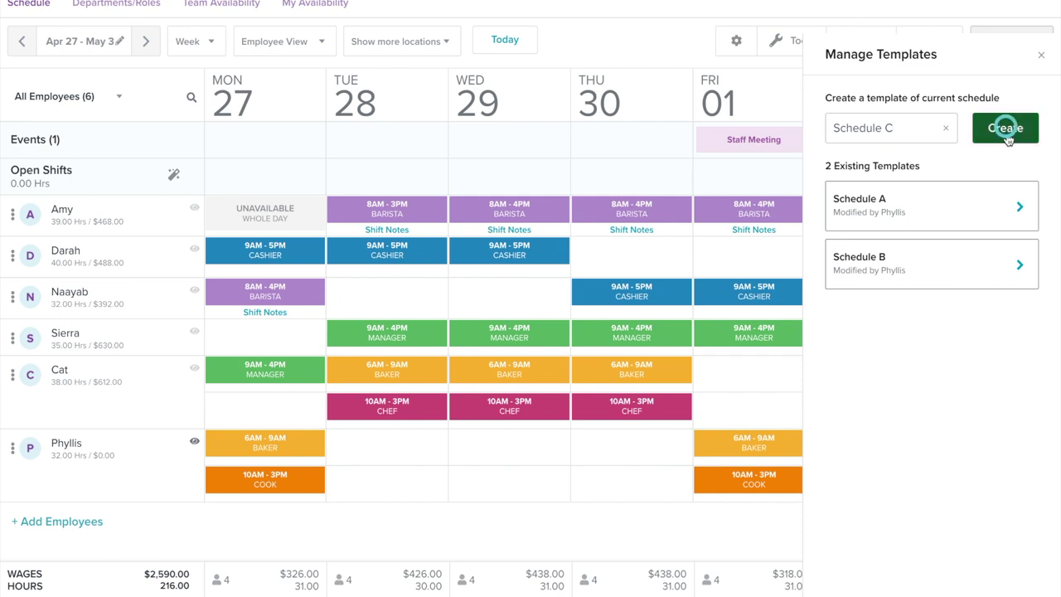
pyautogui.click(1041, 57)
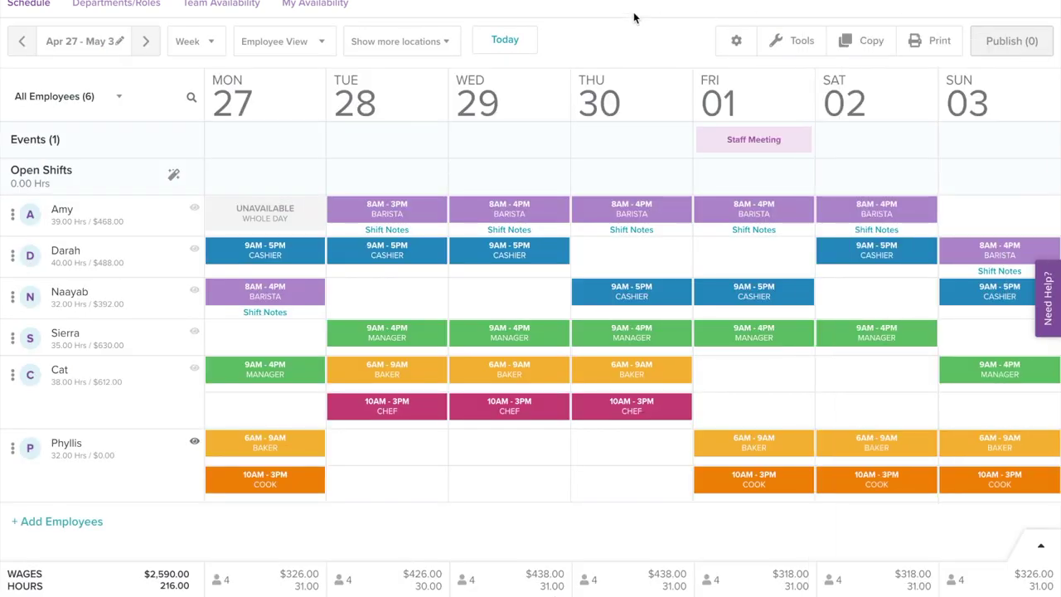
# Apply the Schedule C template to the May 4–10 week, then return to Apr 27 – May 3.
pyautogui.click(149, 50)
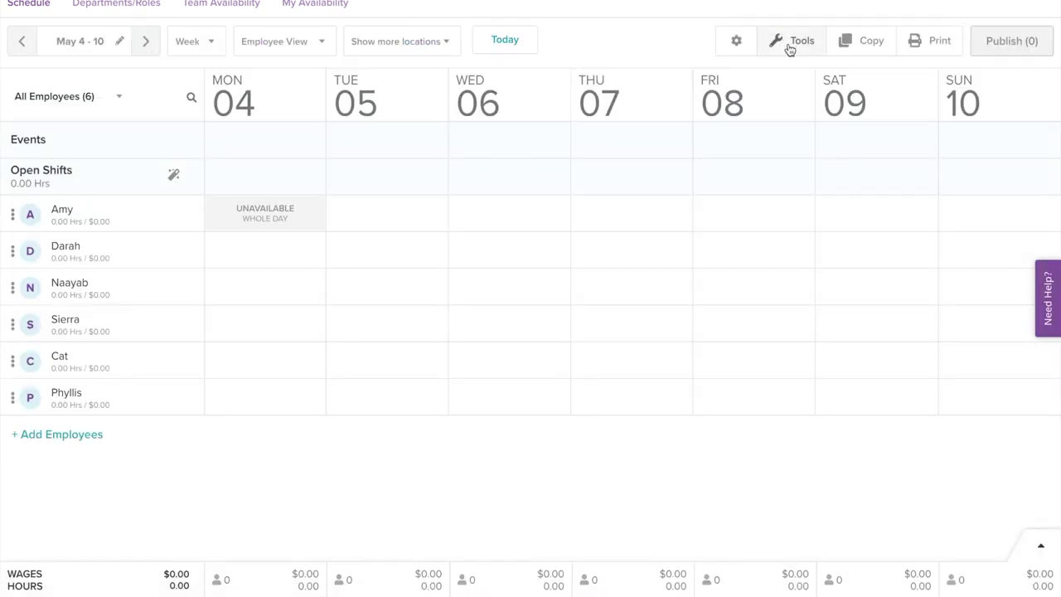
pyautogui.click(791, 48)
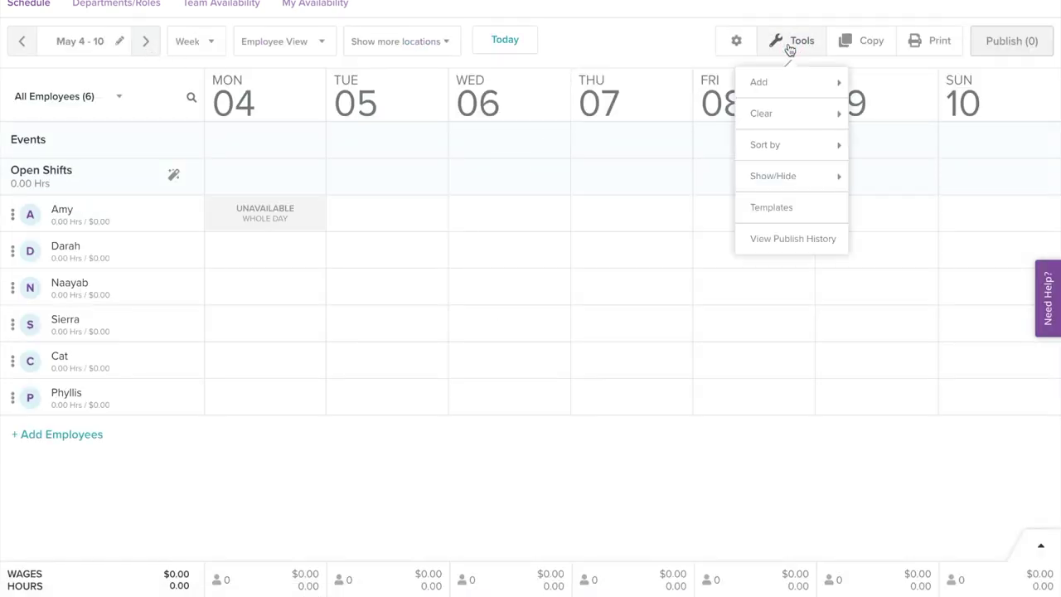
pyautogui.click(775, 208)
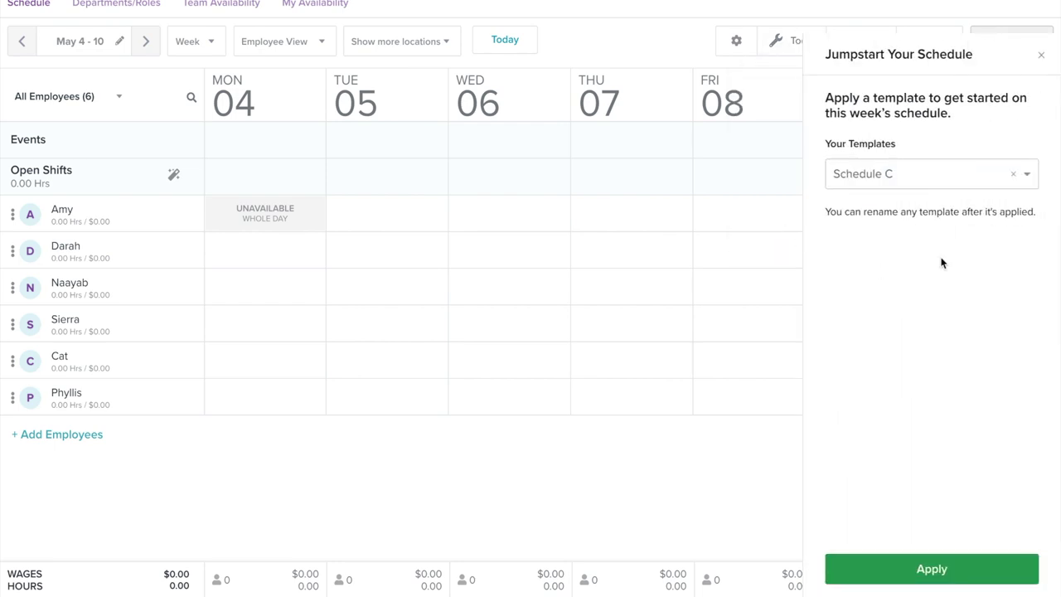
pyautogui.click(1026, 174)
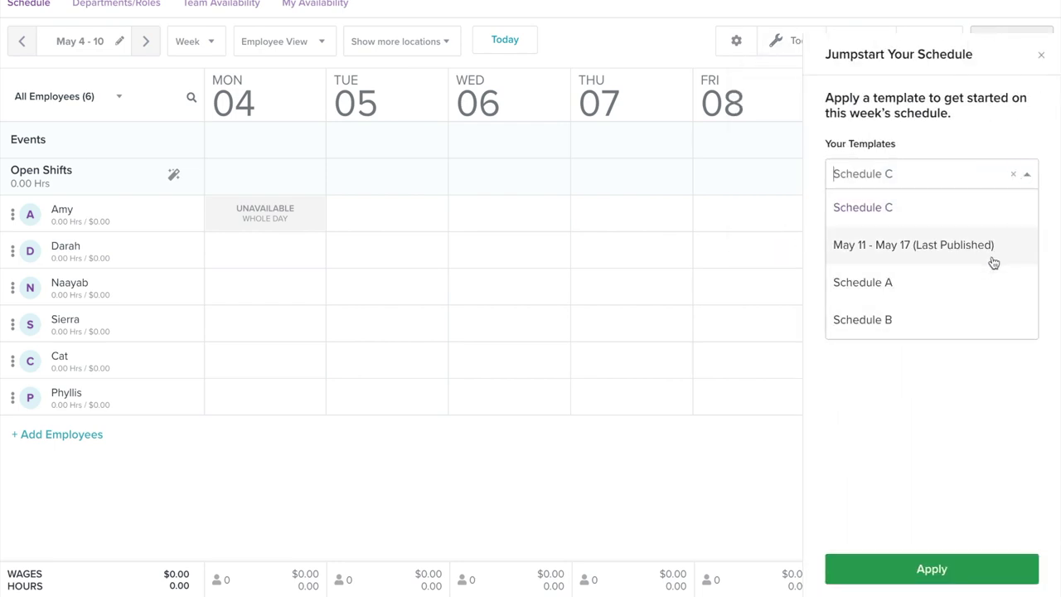
pyautogui.click(985, 207)
pyautogui.click(943, 569)
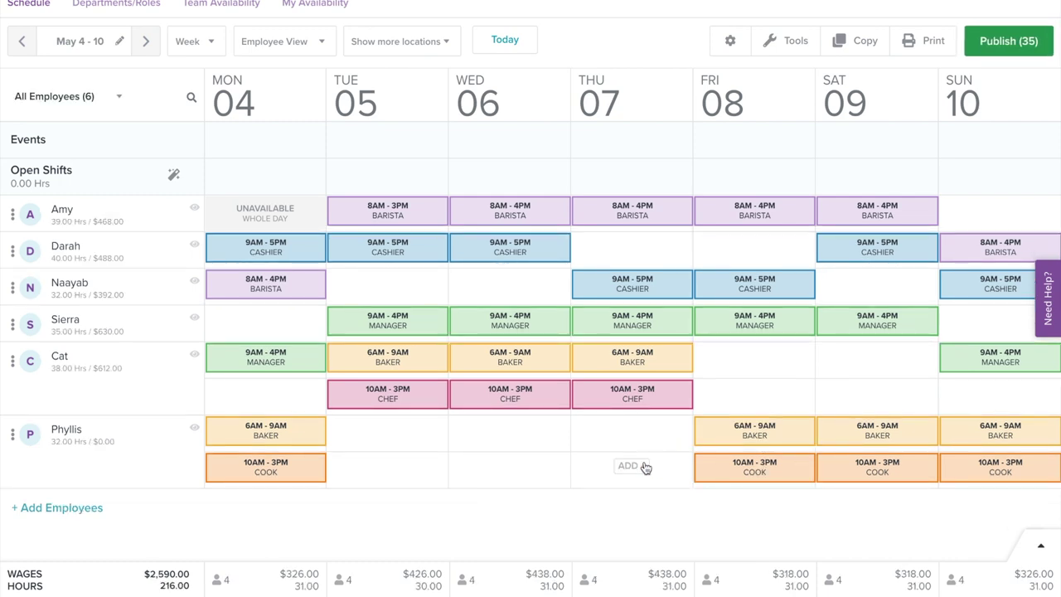
pyautogui.click(23, 44)
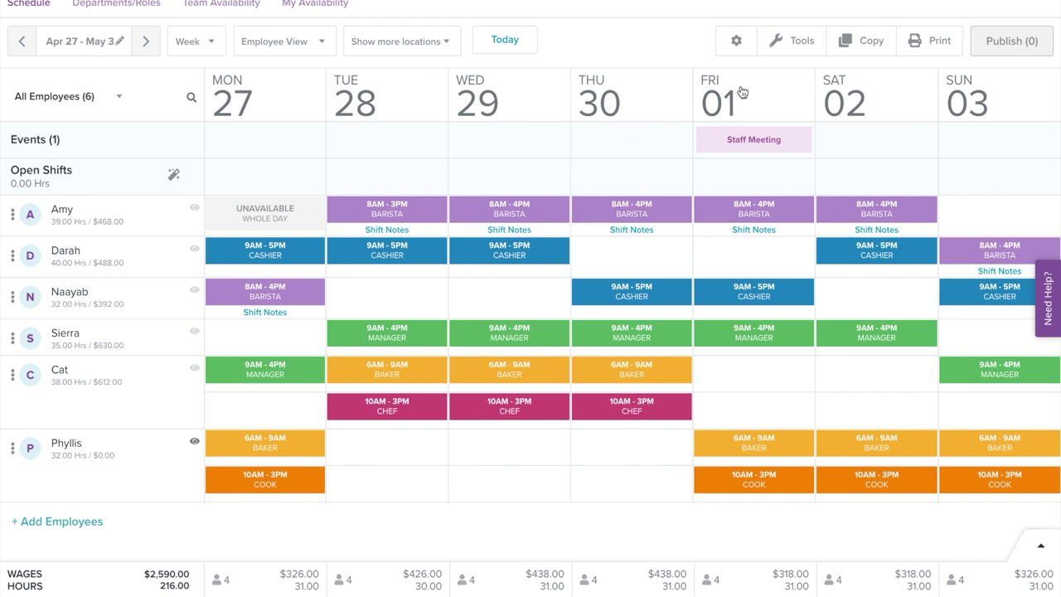
# Check the Tools list, then expand and collapse the weekly sales and labor summary rows.
pyautogui.click(785, 48)
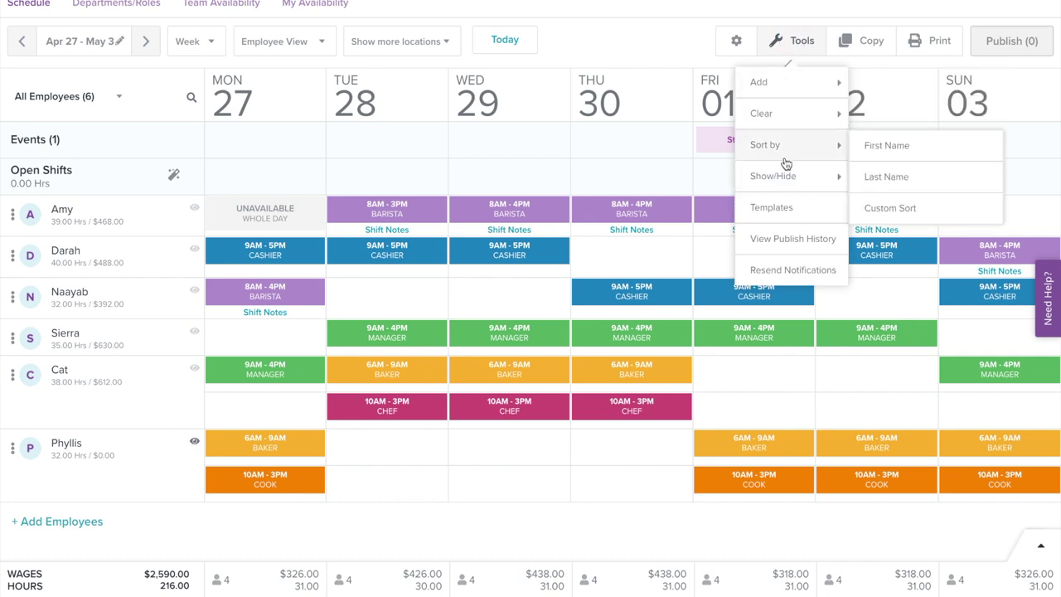
pyautogui.moveTo(787, 176)
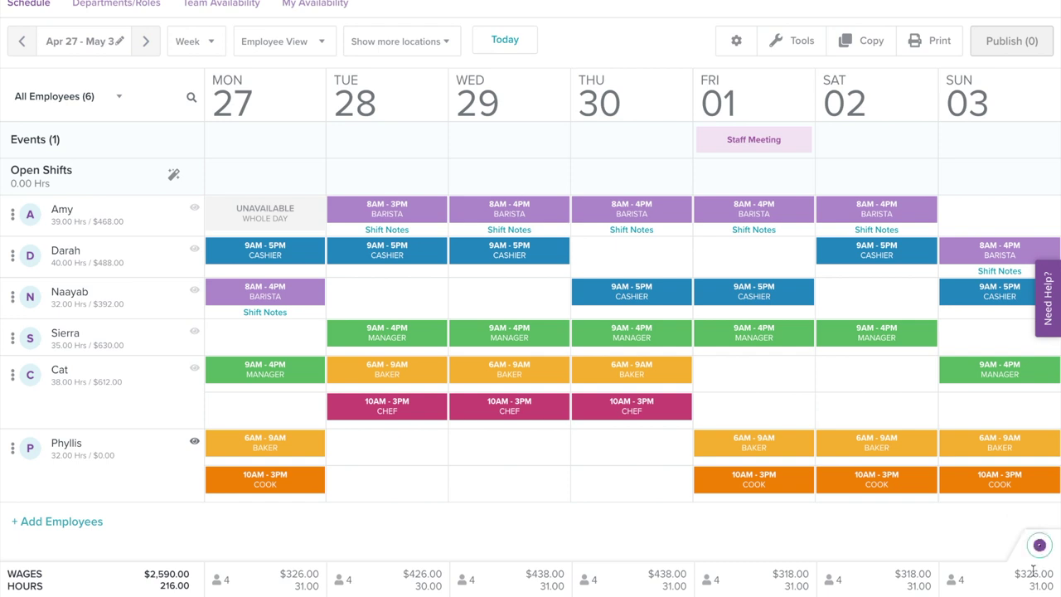
pyautogui.click(1041, 546)
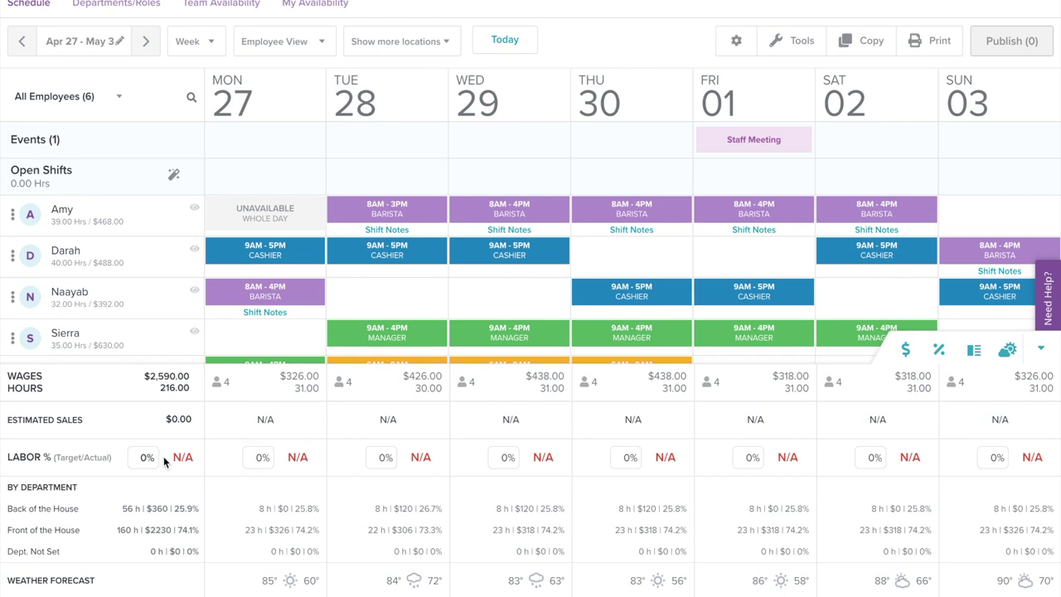
pyautogui.moveTo(253, 435)
pyautogui.click(1041, 351)
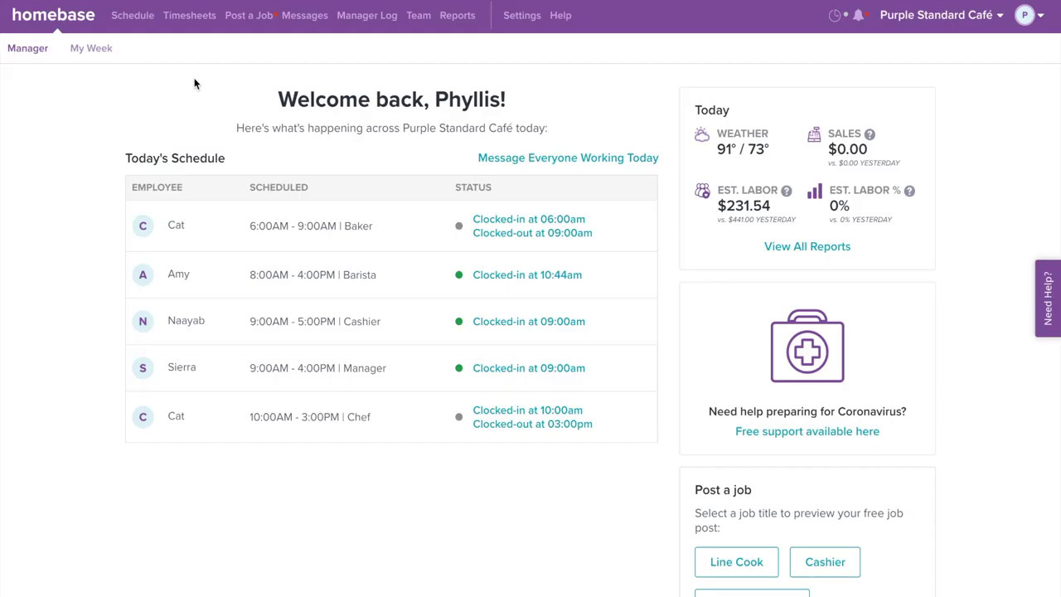
# Set the timesheet pay period to every week, starting on Monday, and confirm it.
pyautogui.moveTo(207, 16)
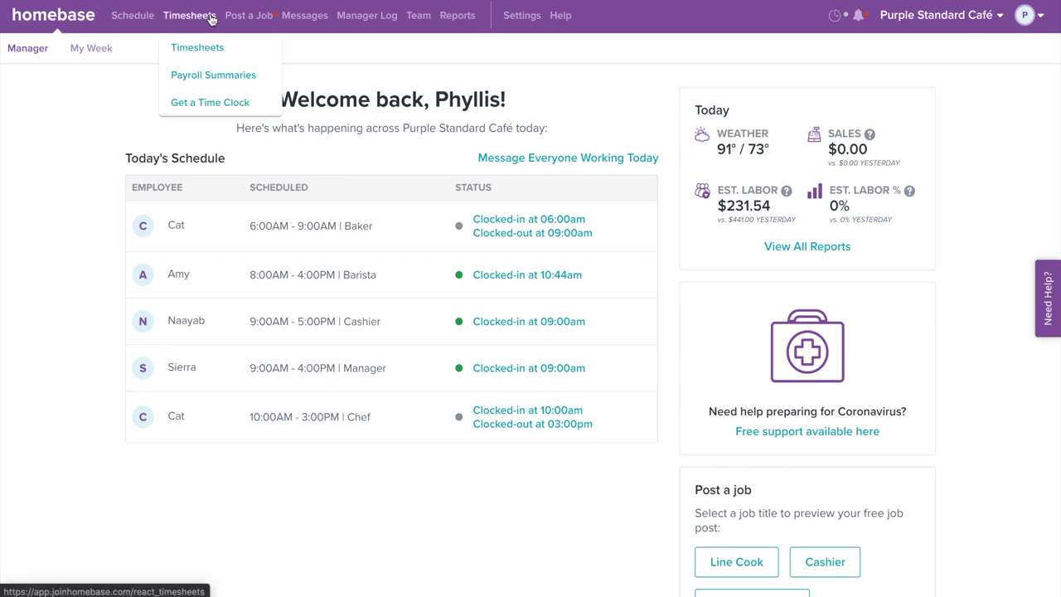
pyautogui.click(210, 17)
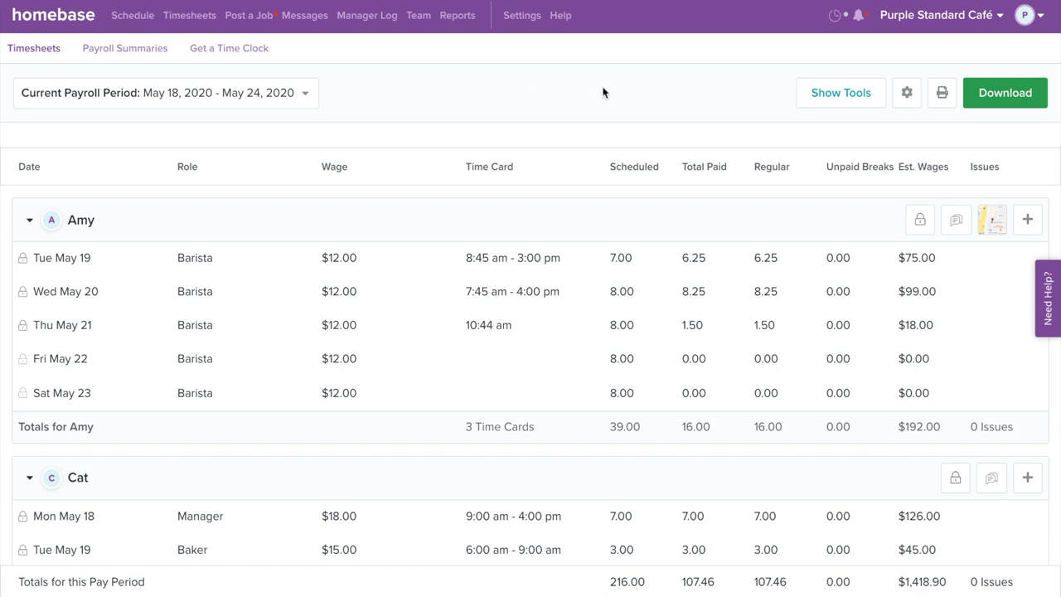
pyautogui.click(913, 103)
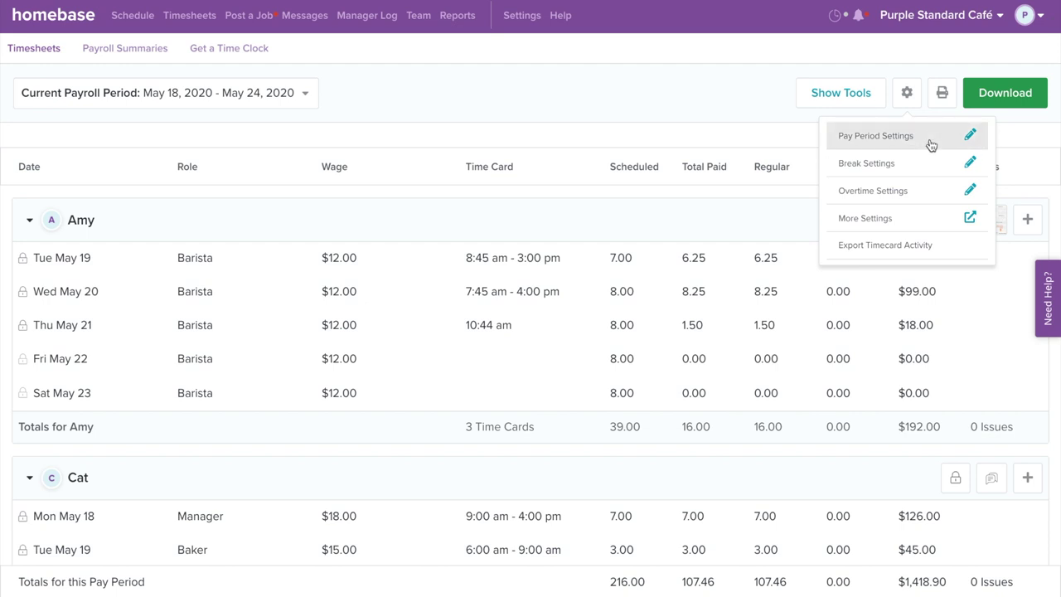
pyautogui.click(931, 146)
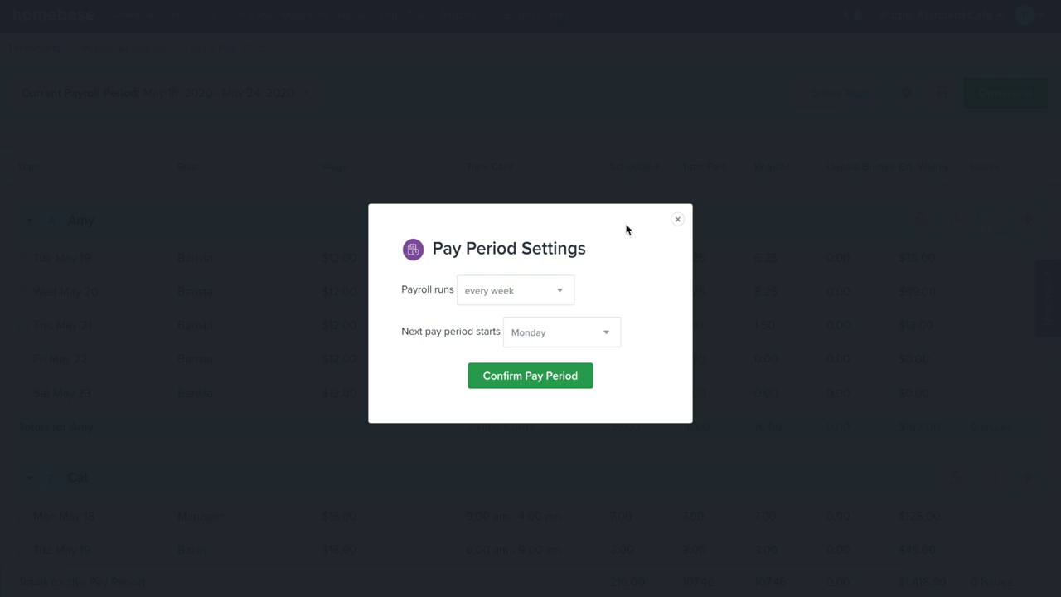
pyautogui.click(559, 292)
pyautogui.click(605, 333)
pyautogui.click(604, 412)
pyautogui.click(570, 380)
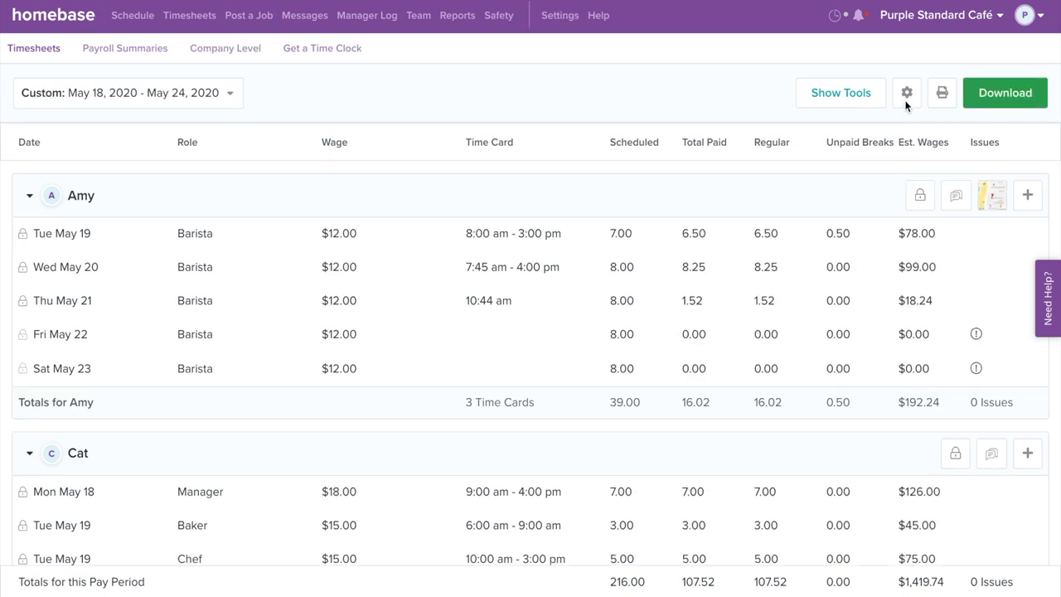
# Confirm the timesheet break settings, then bring up the Overtime Settings dialog.
pyautogui.click(908, 98)
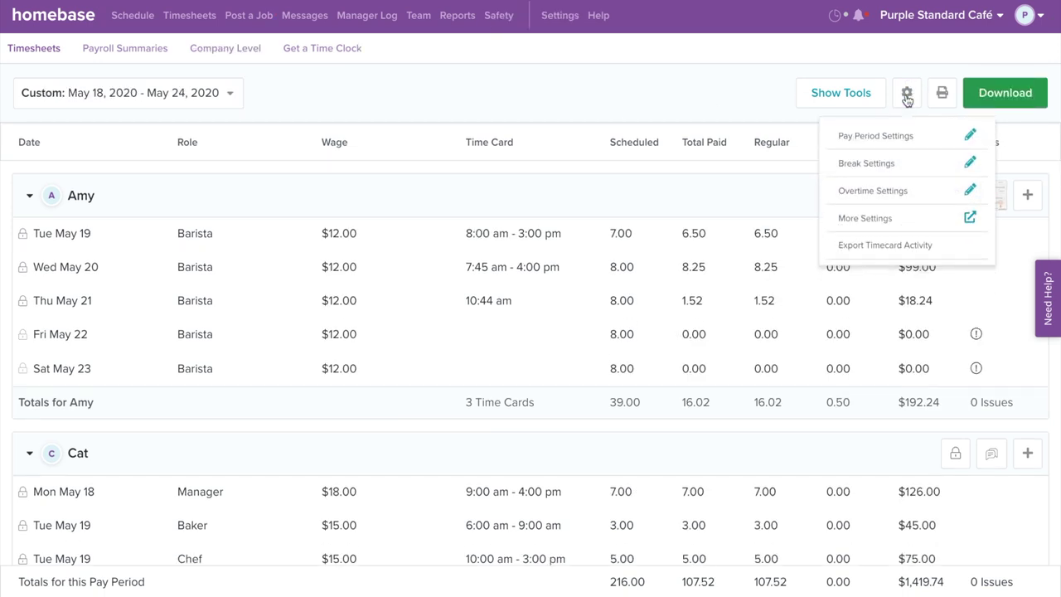
pyautogui.click(971, 164)
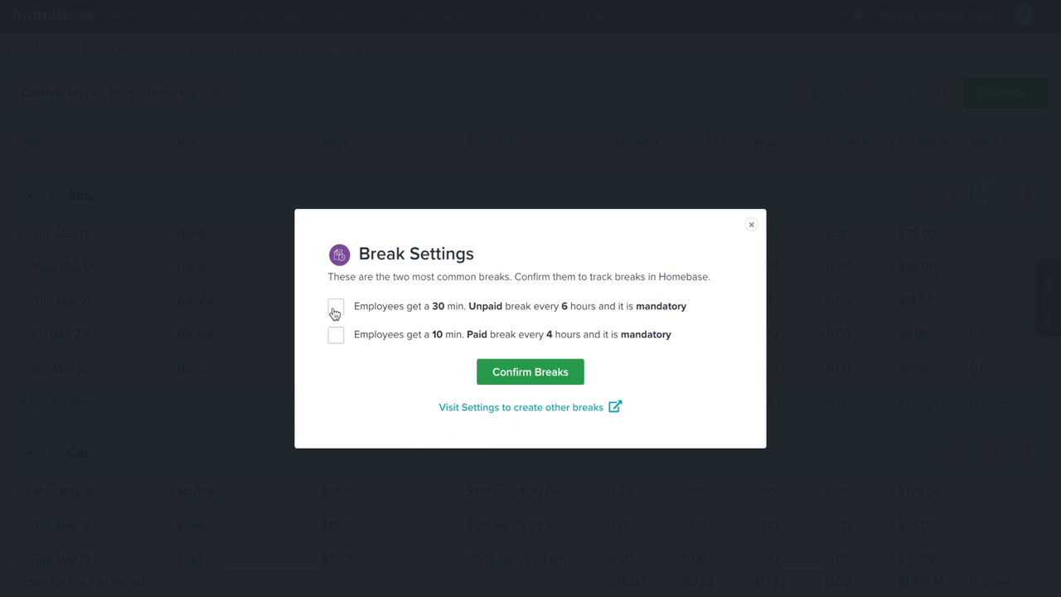
pyautogui.click(518, 371)
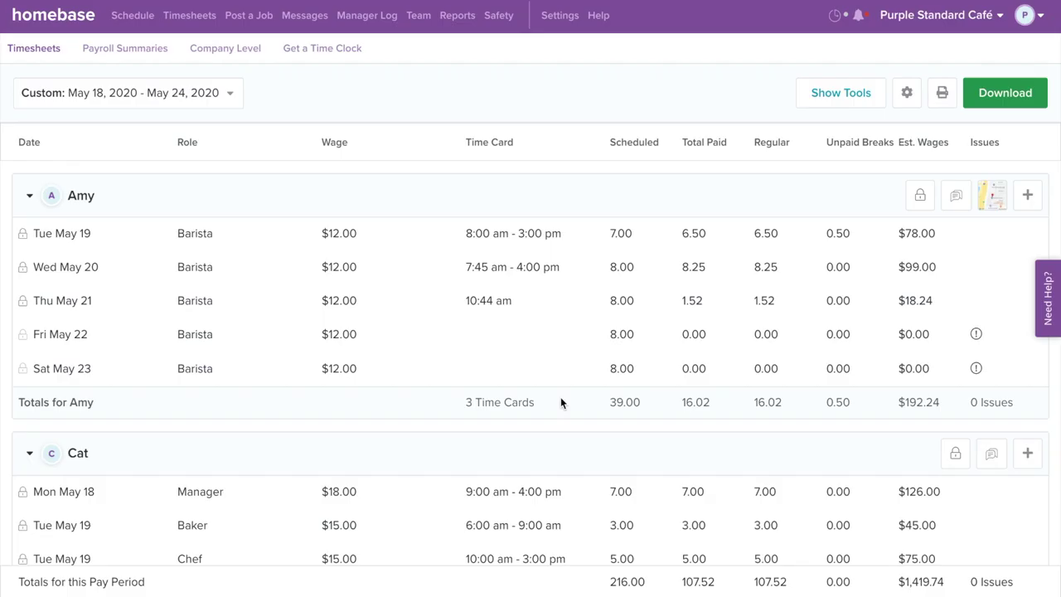
pyautogui.click(908, 108)
pyautogui.click(972, 191)
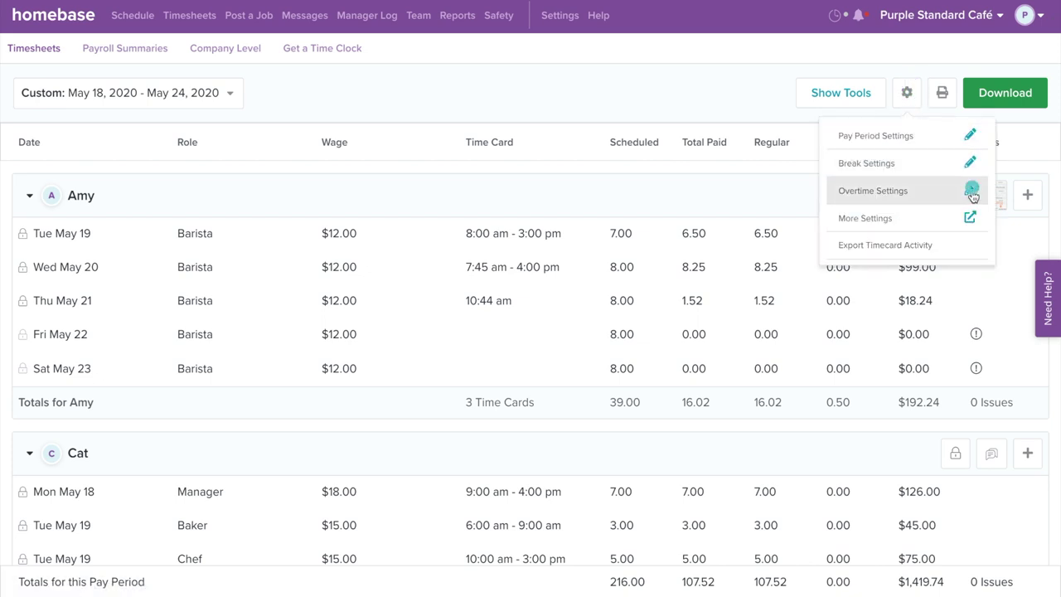
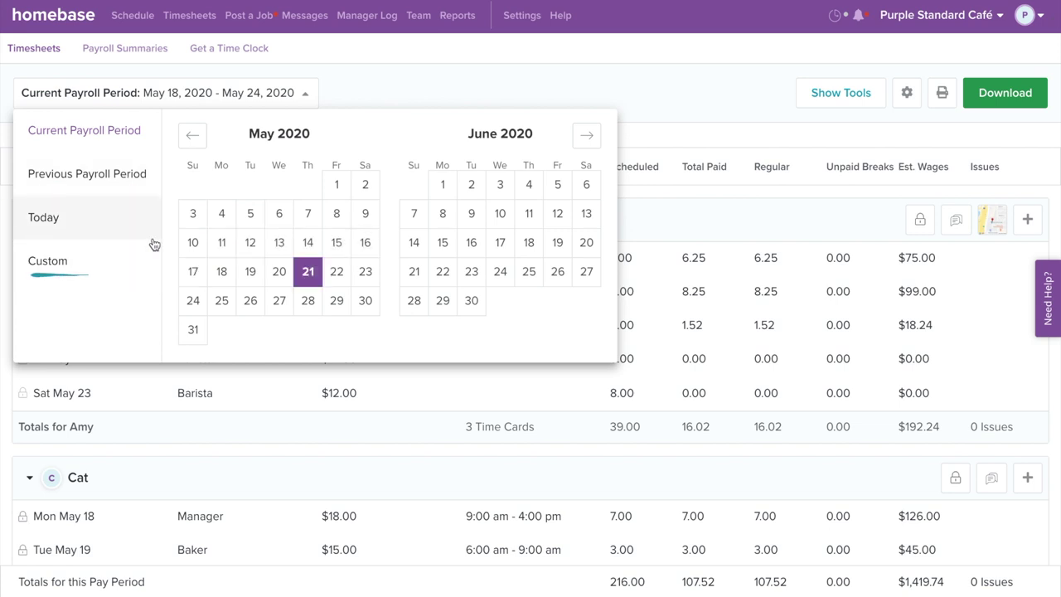
# Keep the timesheet on the current payroll period, May 18 – May 24, 2020.
pyautogui.click(135, 133)
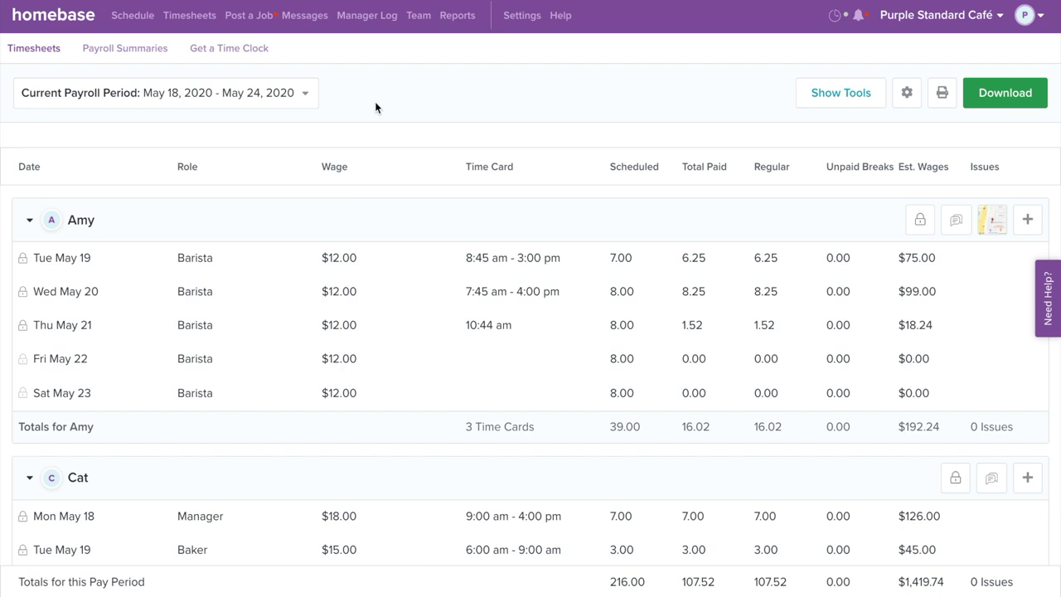
# Show the timesheet tools and review the Filter by and Sort Employees By options, keeping all employees.
pyautogui.click(847, 103)
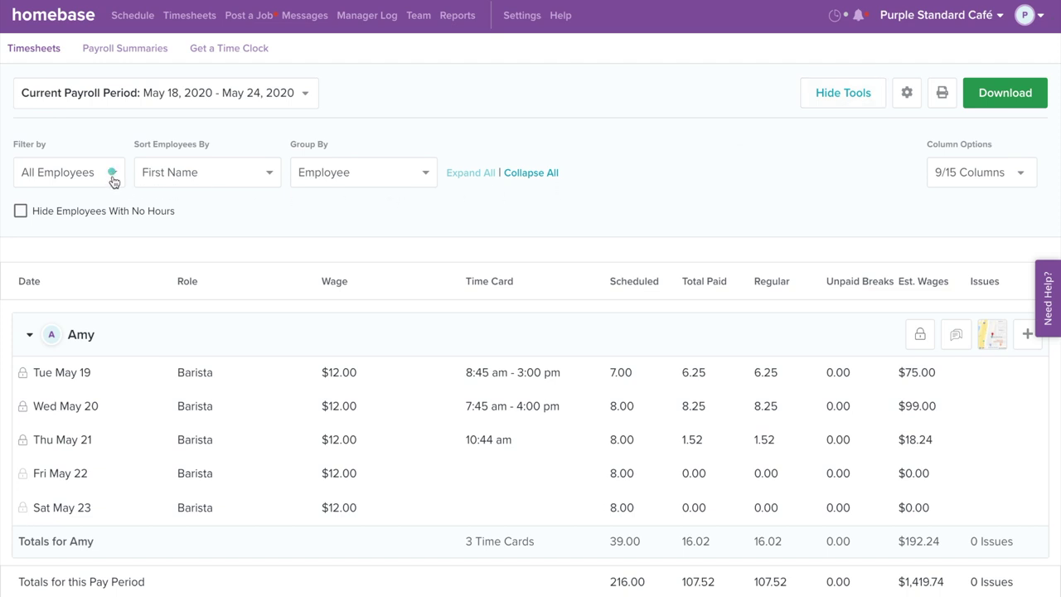
pyautogui.click(113, 178)
pyautogui.click(112, 175)
pyautogui.click(271, 174)
pyautogui.click(267, 172)
# Review the Group By date/employee options, then bring up the Column Options checklist.
pyautogui.click(419, 173)
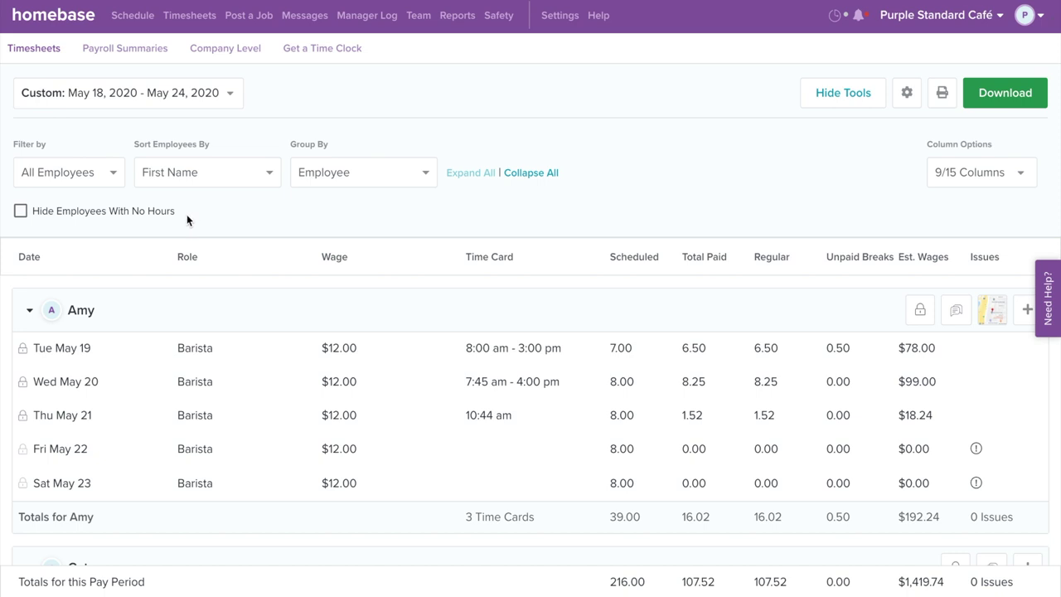
pyautogui.scroll(-1, 456, 191)
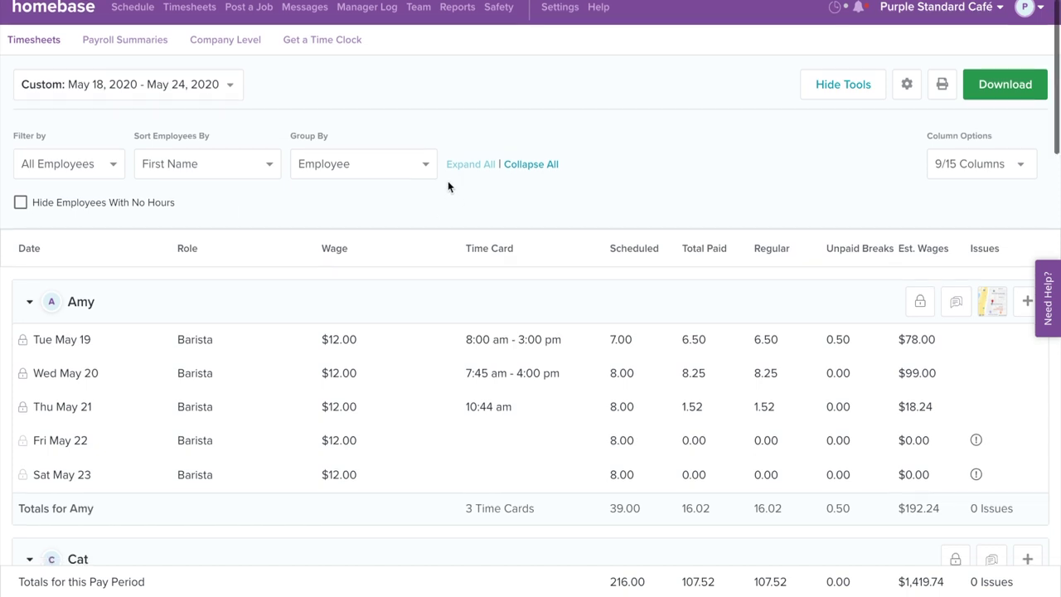
pyautogui.scroll(1, 962, 193)
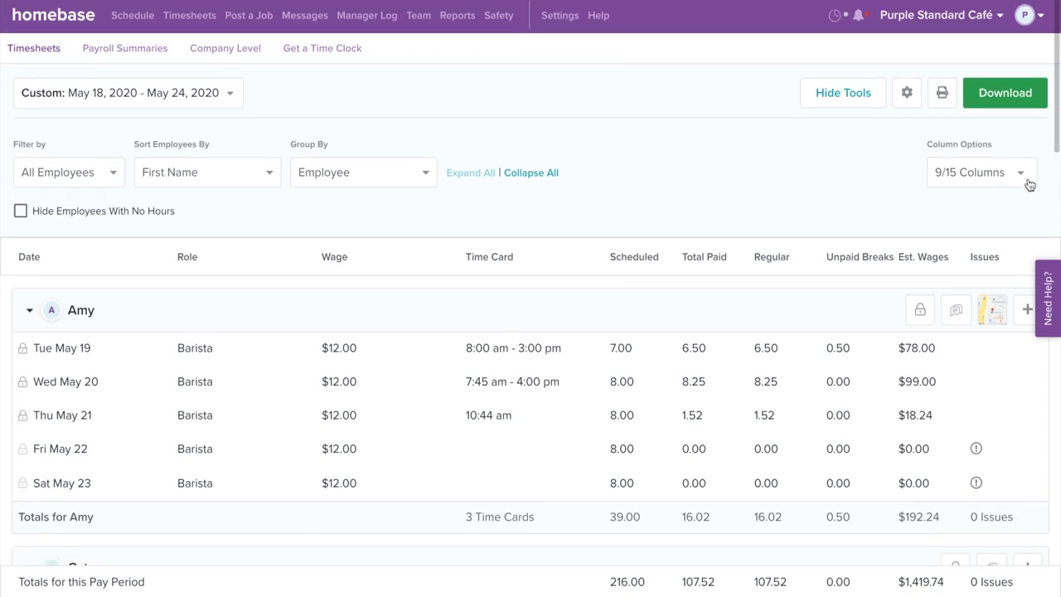
pyautogui.click(1023, 177)
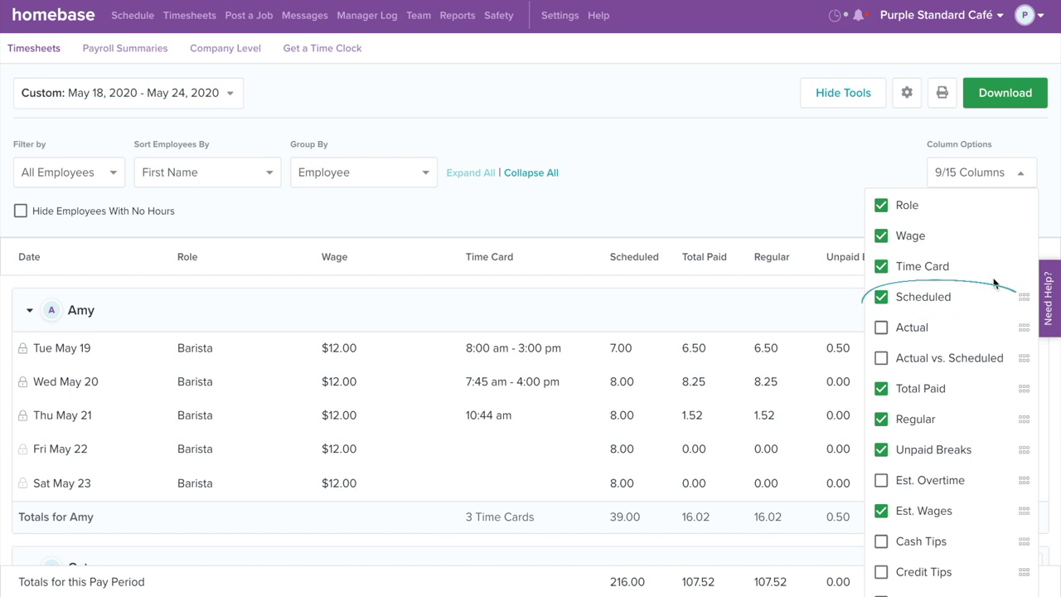
# Scroll through the 15-column checklist with 9 columns enabled, then close it unchanged.
pyautogui.scroll(-2, 994, 281)
pyautogui.scroll(-2, 994, 282)
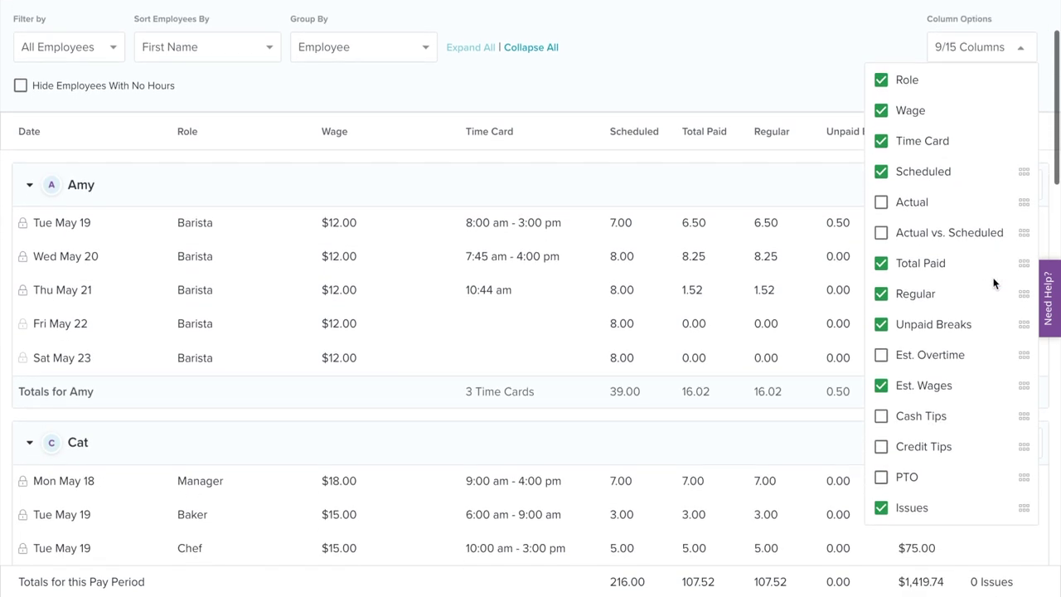
pyautogui.scroll(1, 994, 283)
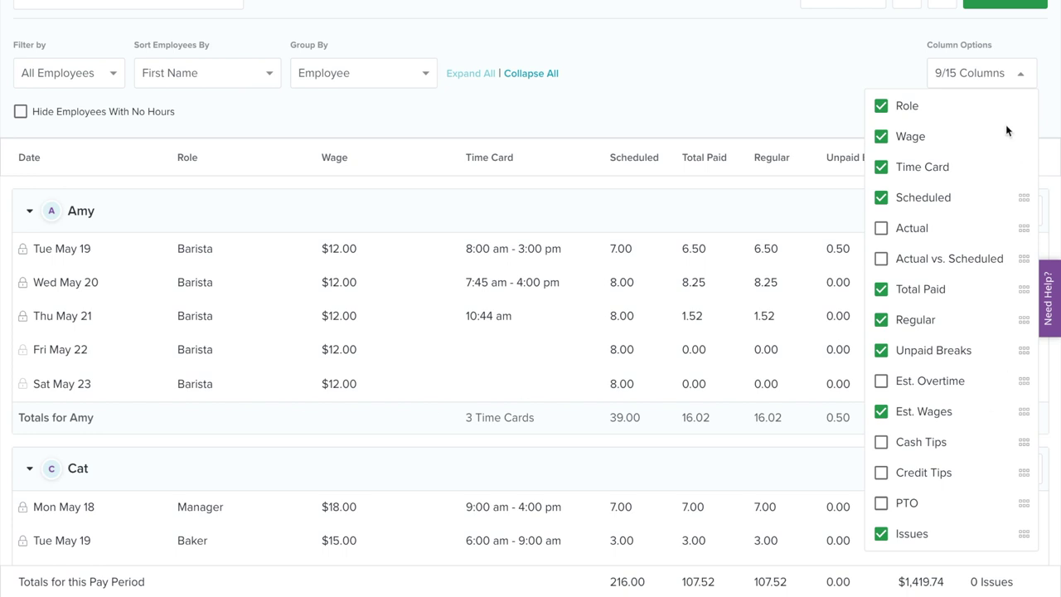
pyautogui.click(1019, 81)
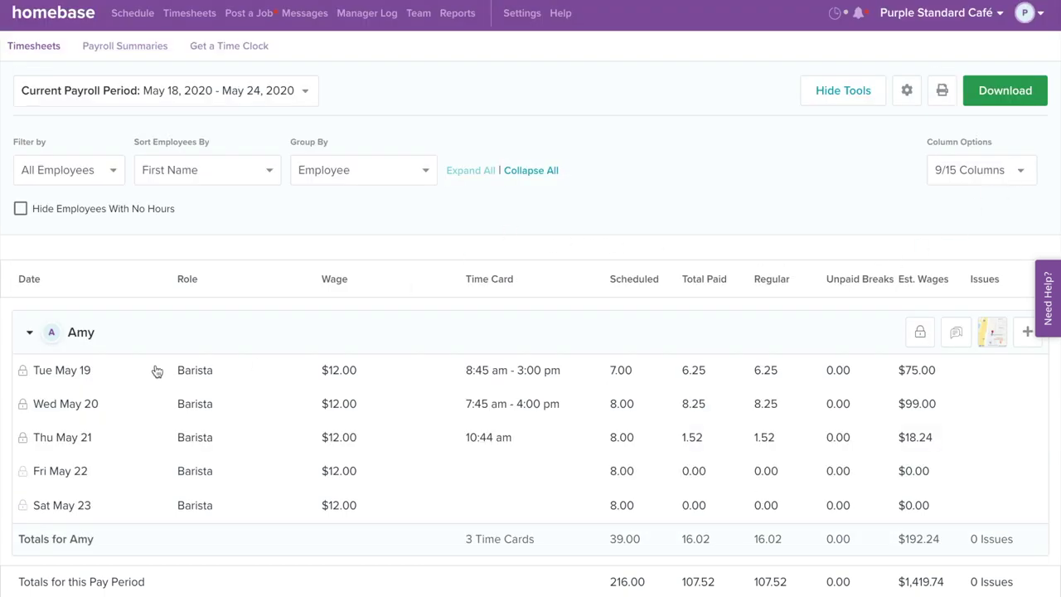
# Open Amy's Tue May 19 time card and review its issues, notes, full activity history and clock-in/out maps.
pyautogui.click(83, 373)
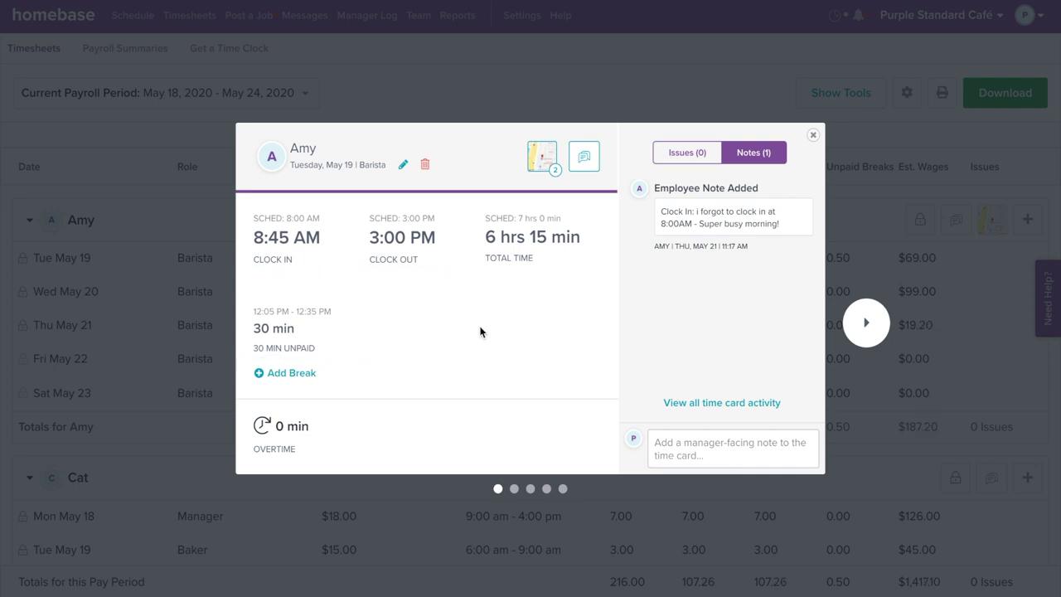
pyautogui.click(687, 153)
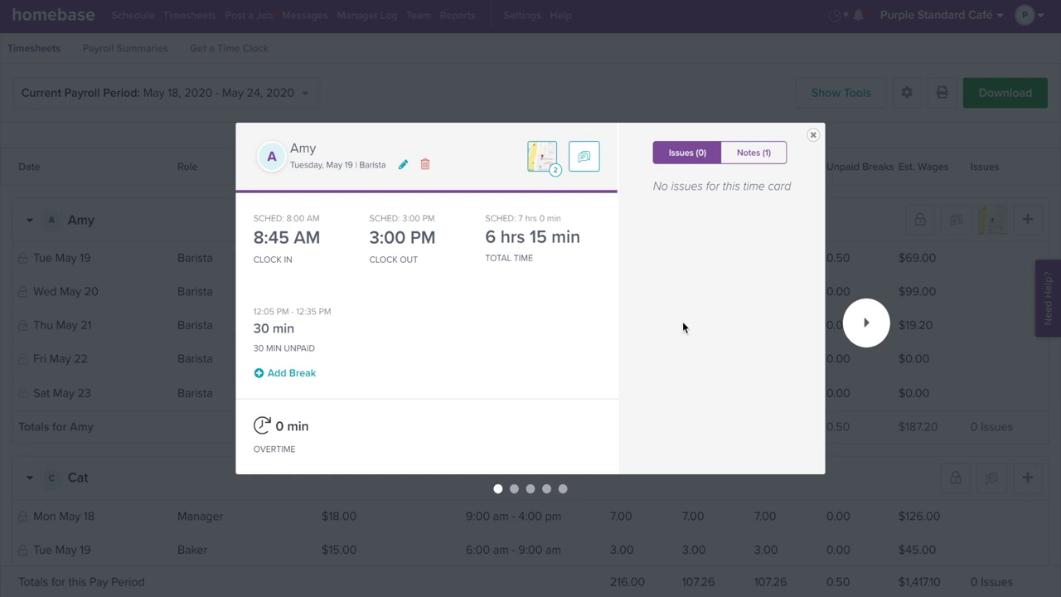
pyautogui.click(779, 158)
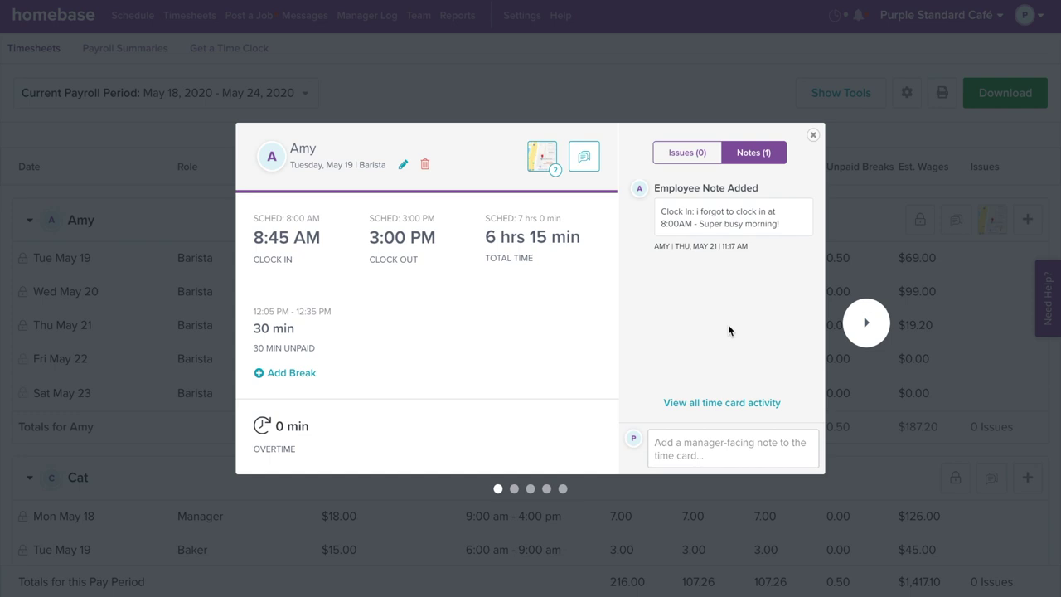
pyautogui.click(718, 404)
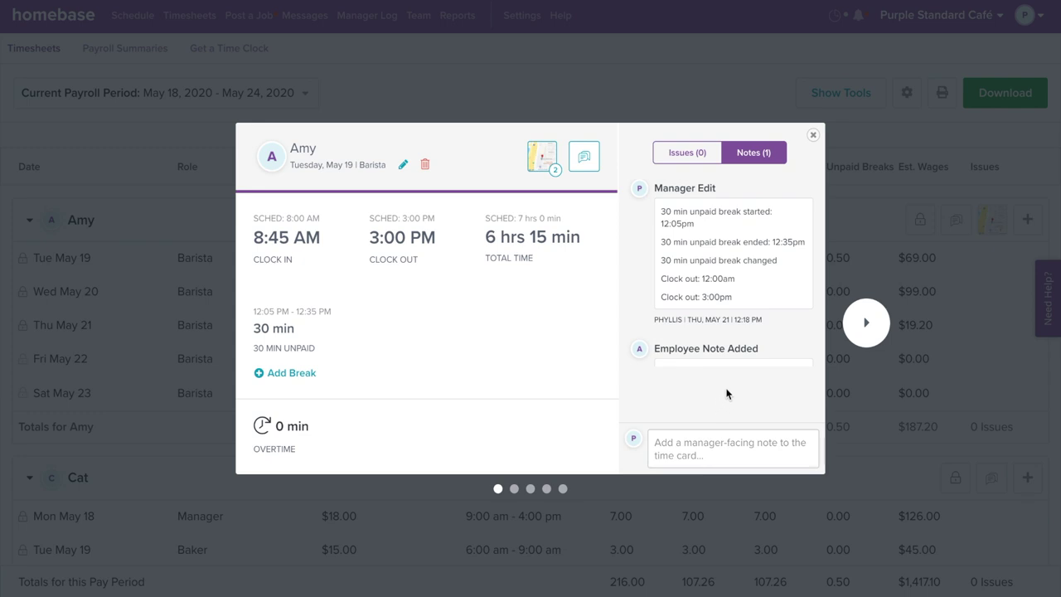
pyautogui.scroll(-5, 716, 350)
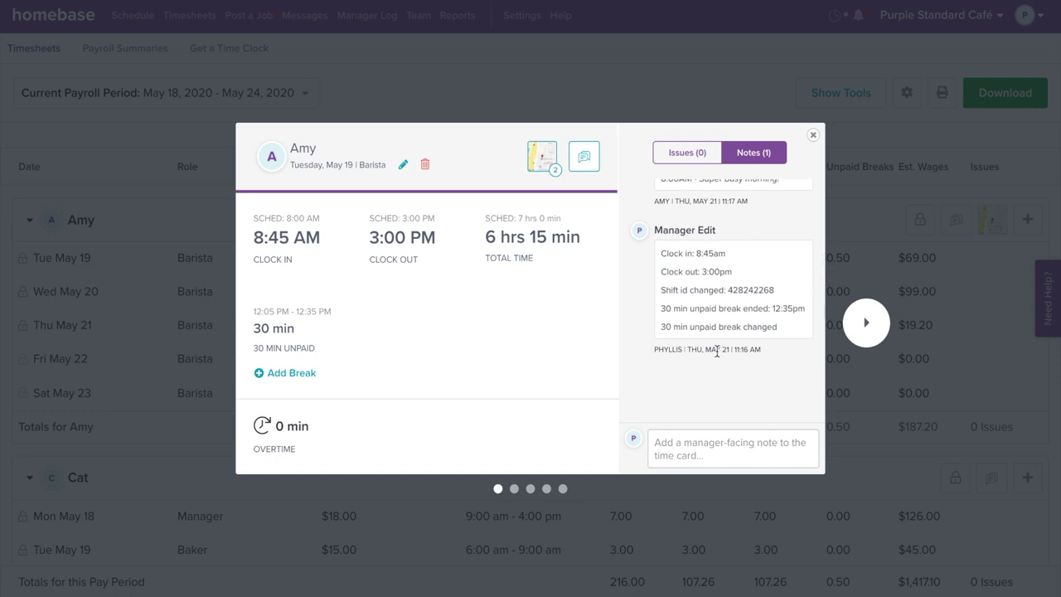
pyautogui.scroll(5, 716, 350)
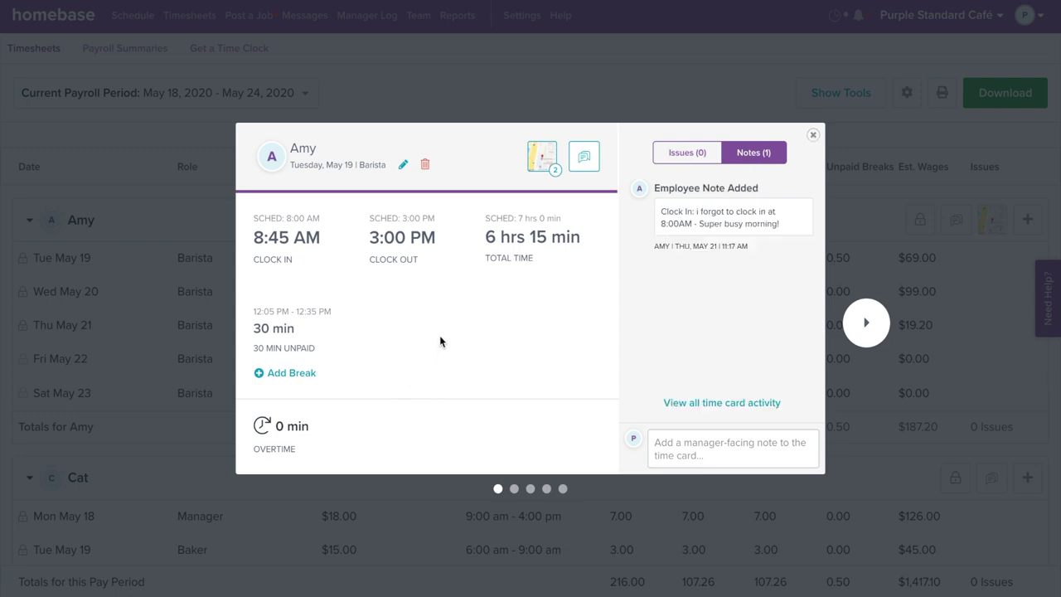
pyautogui.click(539, 170)
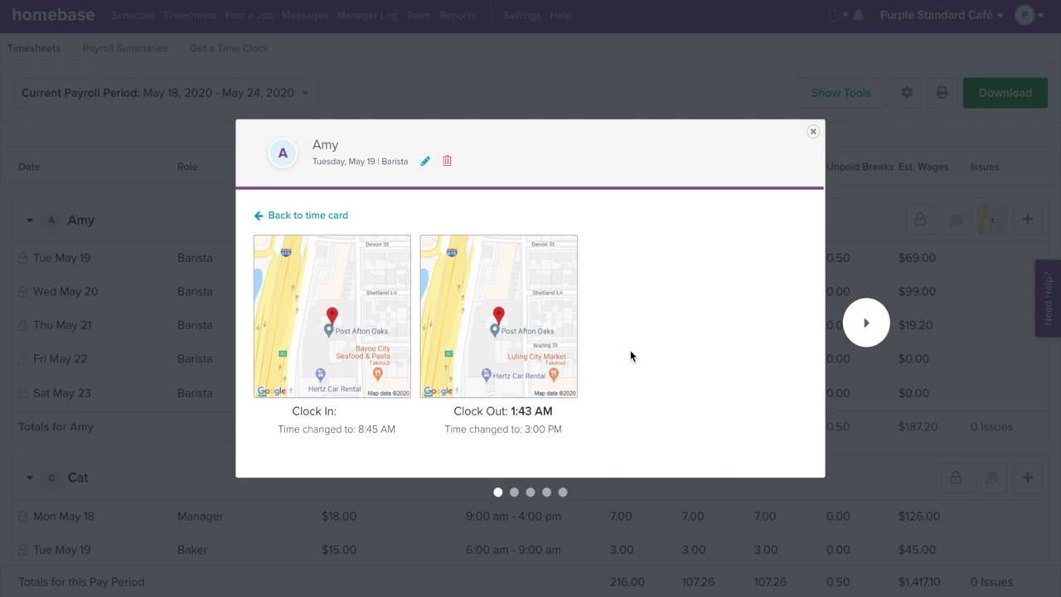
# Change Amy's May 19 clock-in from 8:45 AM to 8:00 AM.
pyautogui.click(327, 218)
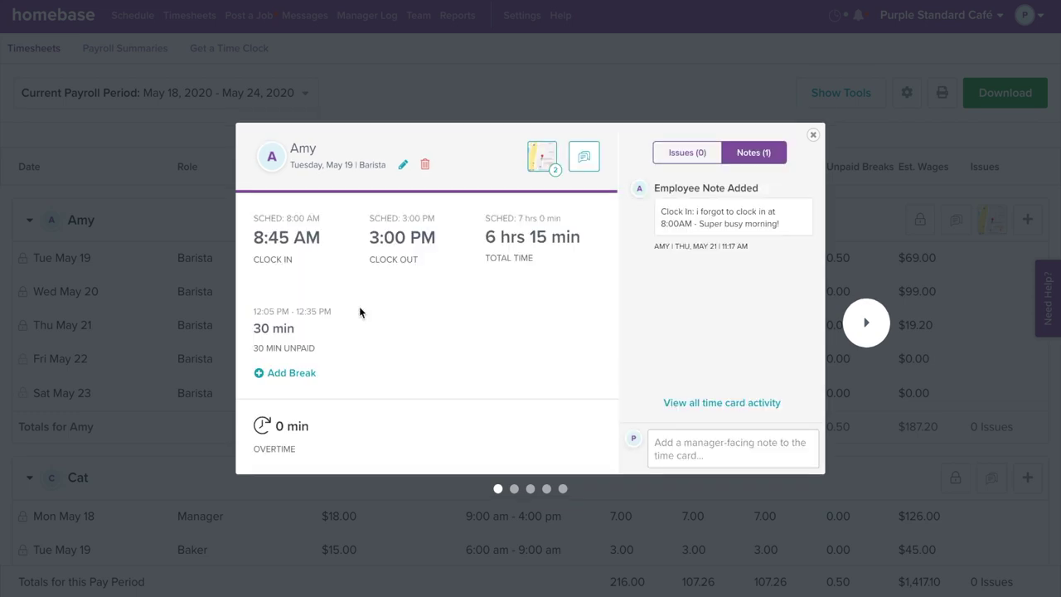
pyautogui.click(282, 238)
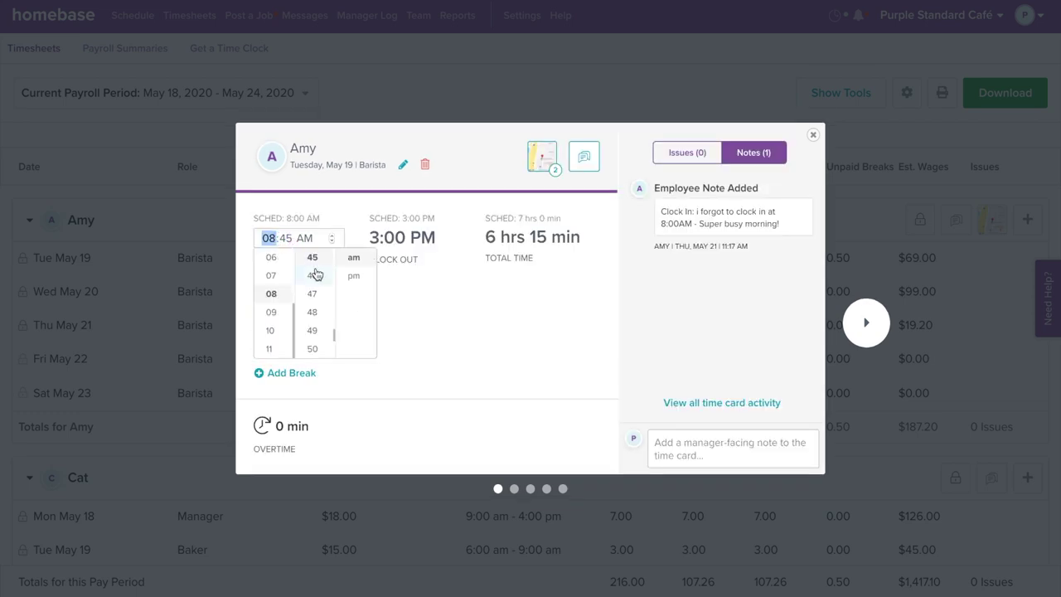
pyautogui.scroll(5, 315, 274)
pyautogui.click(312, 259)
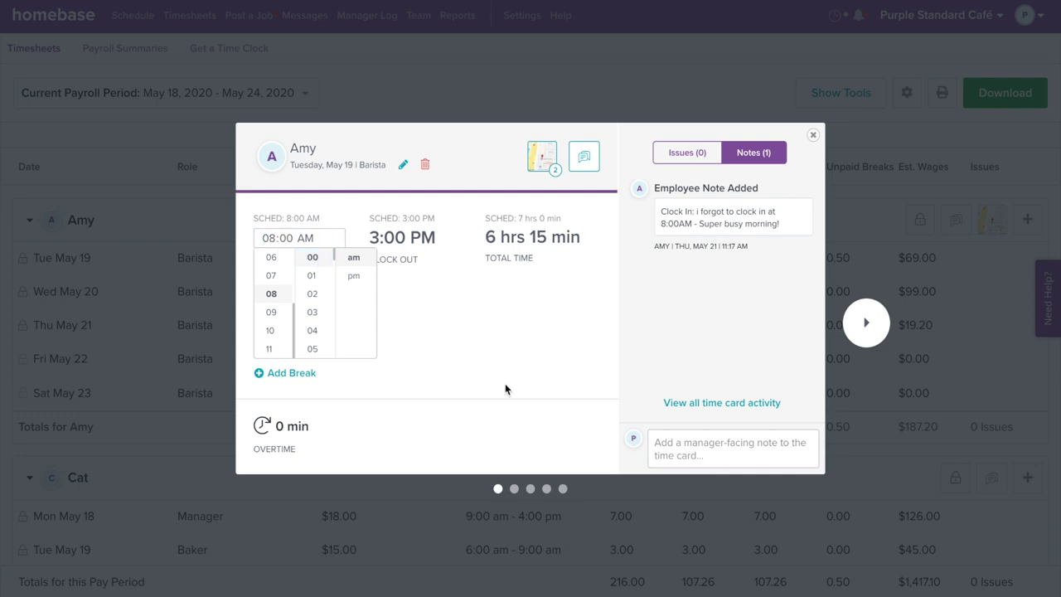
pyautogui.click(504, 386)
# Add the manager note 'fixed clock in time to 8:00am' to the time card.
pyautogui.click(664, 448)
pyautogui.write('fixed clock ')
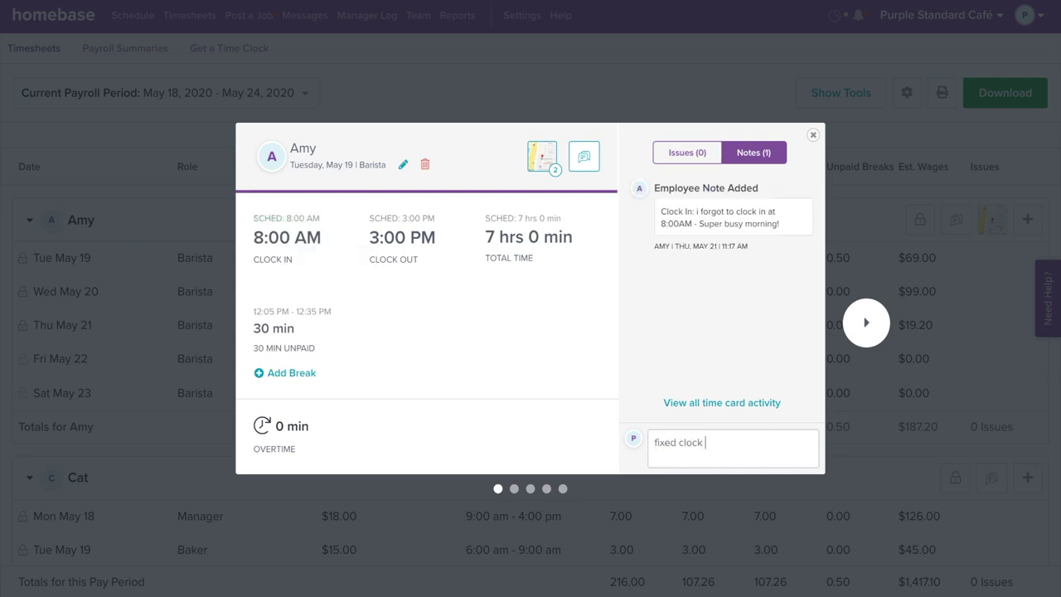
pyautogui.write('in time to 8:00am')
pyautogui.press('Return')
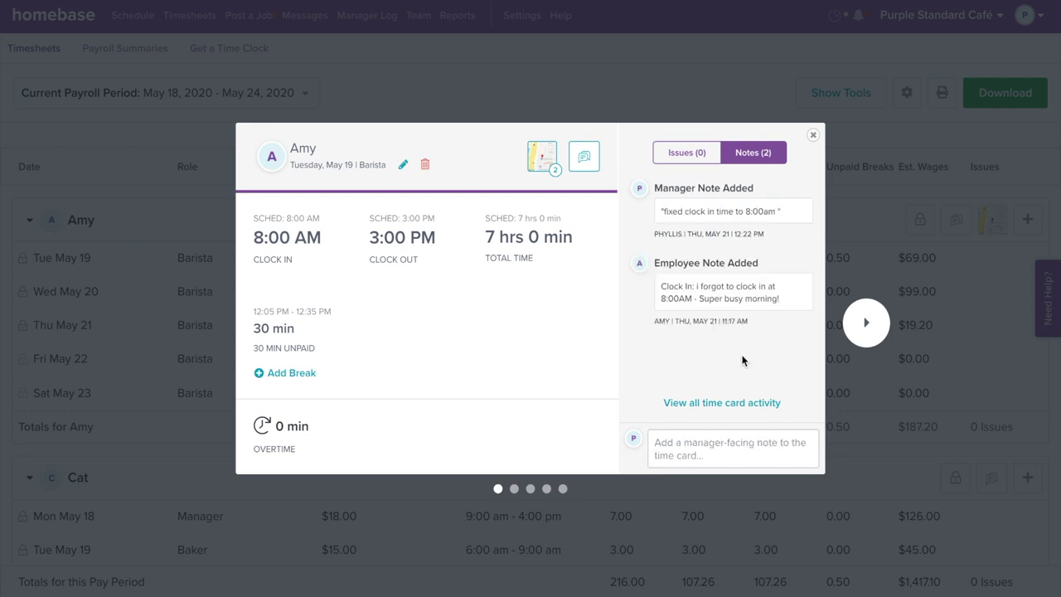
# Clear and reselect Barista as the role for Amy's May 19 shift, then save the changes.
pyautogui.click(405, 168)
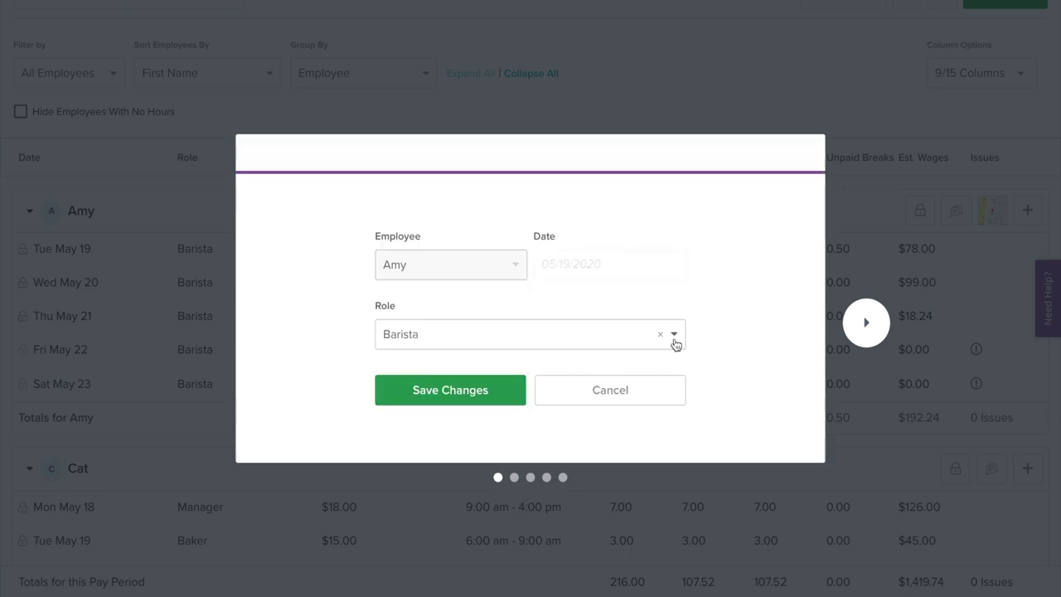
pyautogui.click(675, 338)
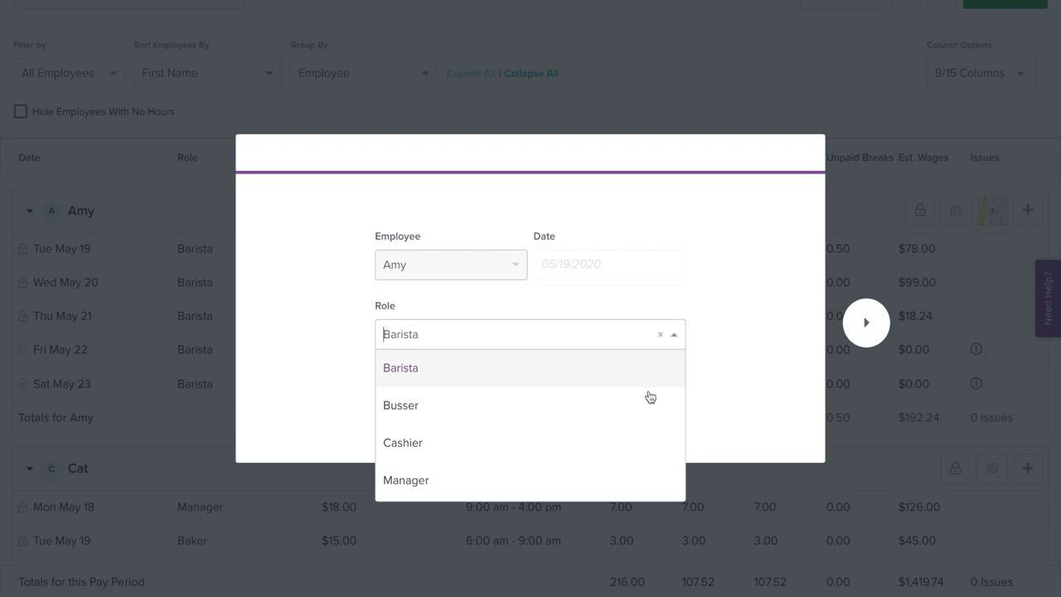
pyautogui.scroll(-5, 642, 418)
pyautogui.click(733, 279)
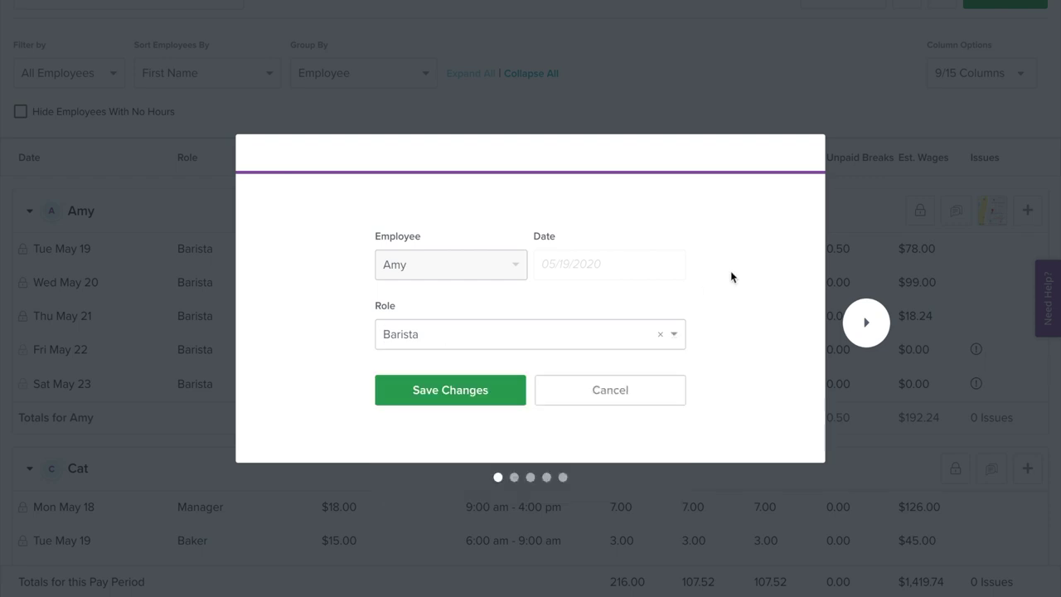
pyautogui.click(661, 336)
pyautogui.click(674, 338)
pyautogui.click(608, 439)
pyautogui.click(450, 397)
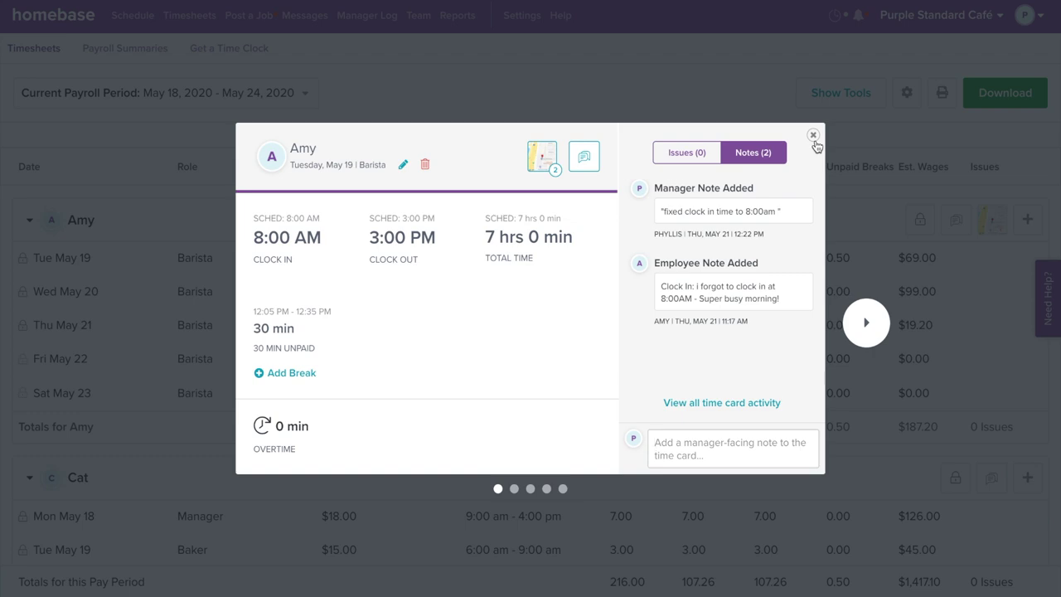
# Reopen Amy's May 19 time card and start deleting it, then cancel to keep the card.
pyautogui.click(813, 136)
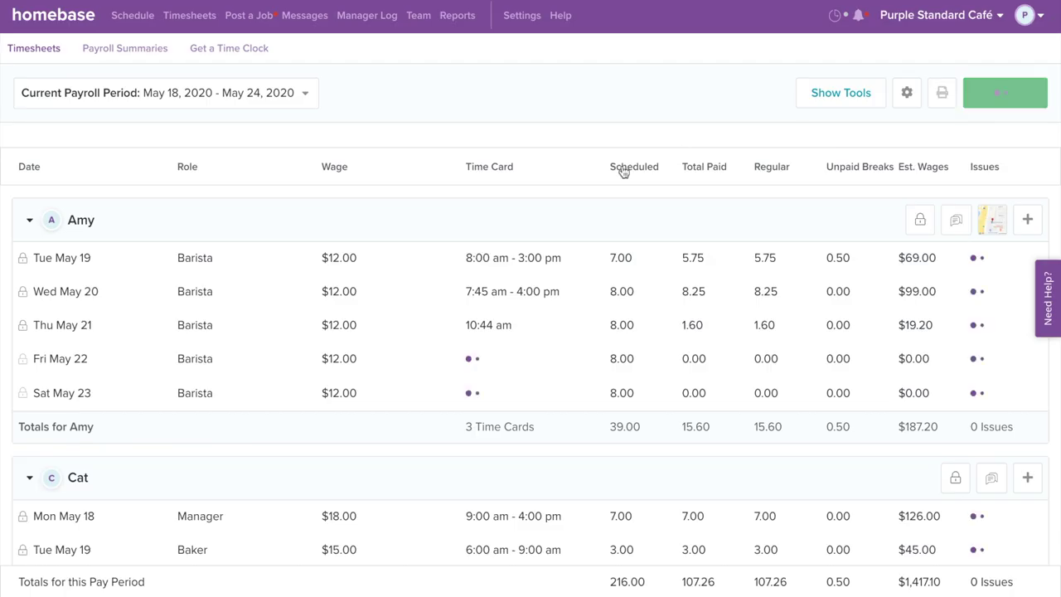
pyautogui.click(520, 260)
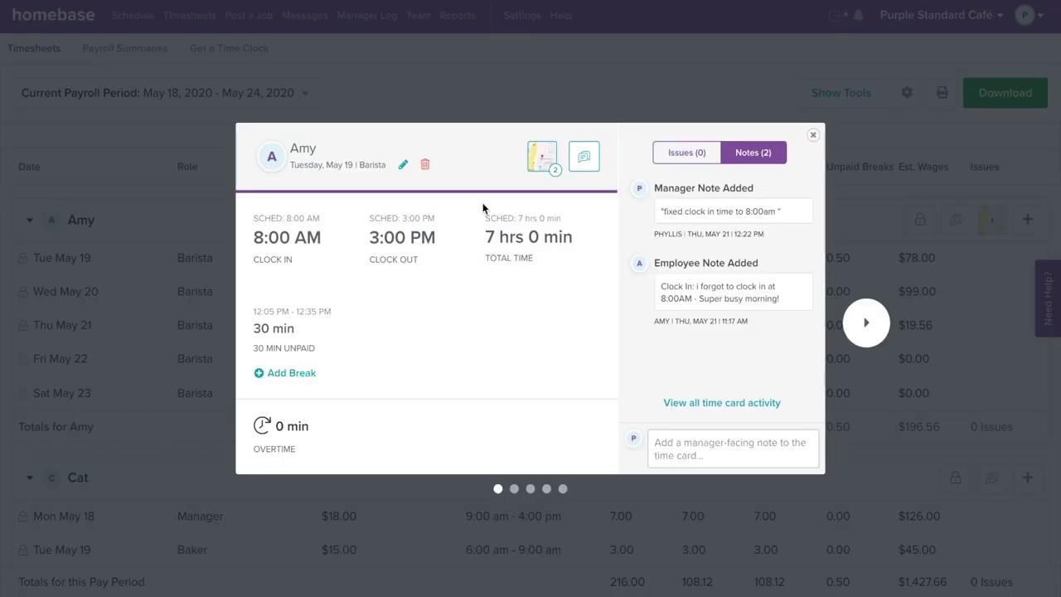
pyautogui.click(425, 164)
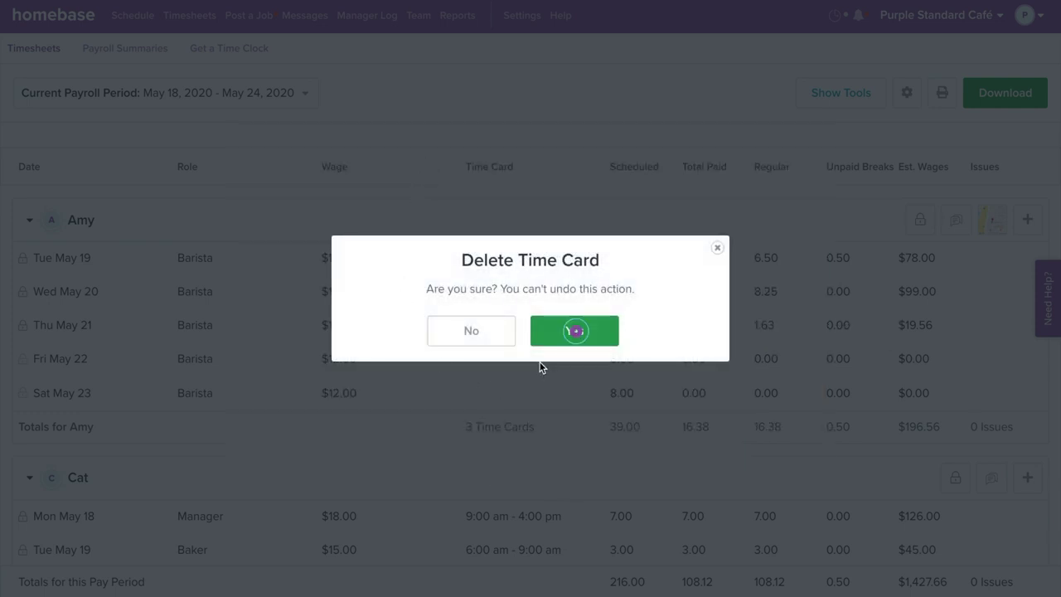
pyautogui.click(718, 248)
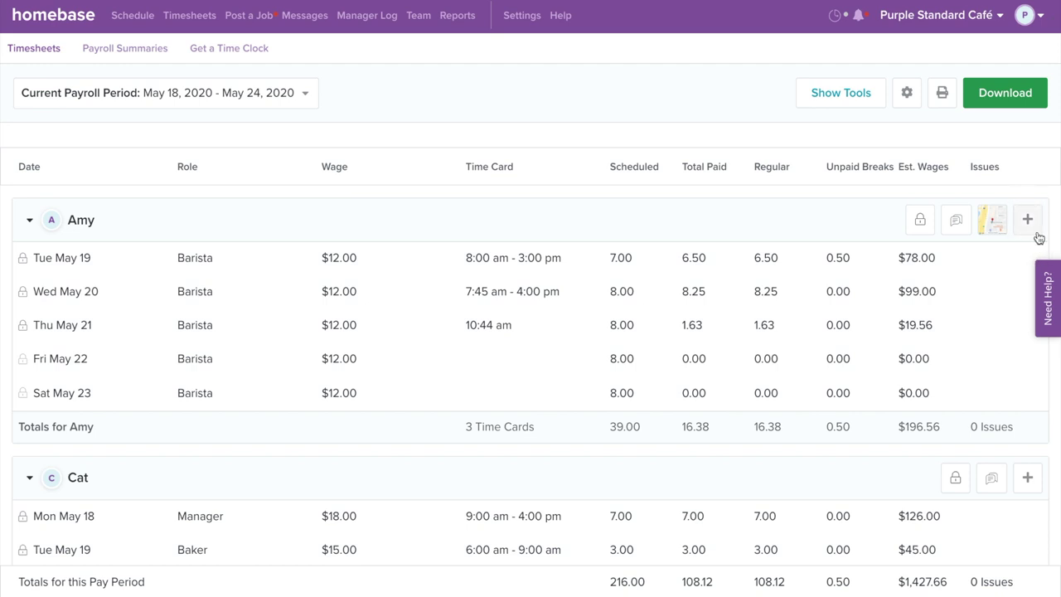
# Add a Thu 05/21/2020 Baker time card for Amy, clocked in 6:00 AM and out 8:00 AM.
pyautogui.click(1028, 224)
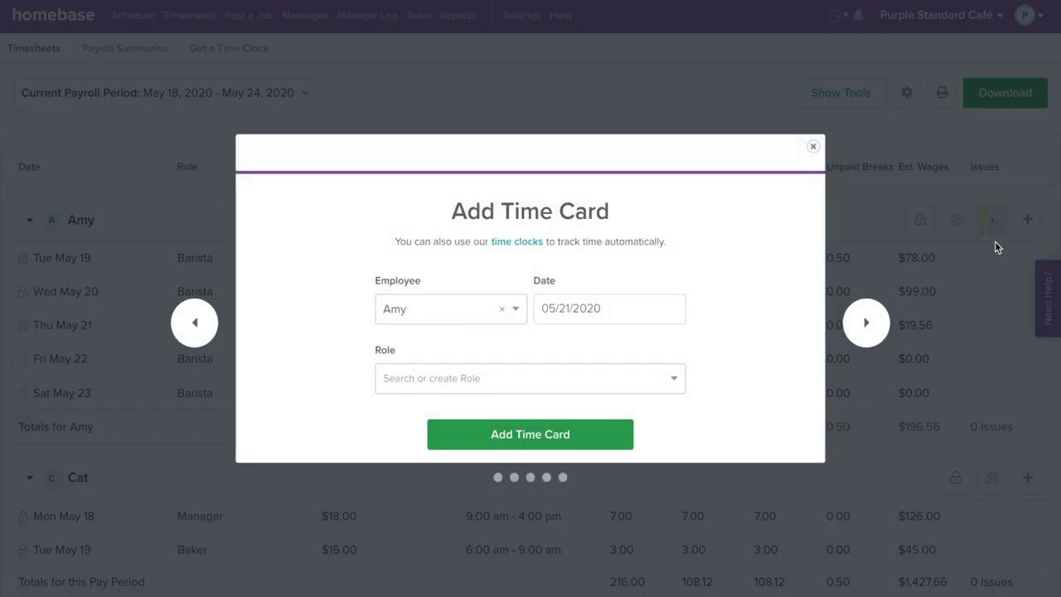
pyautogui.click(669, 310)
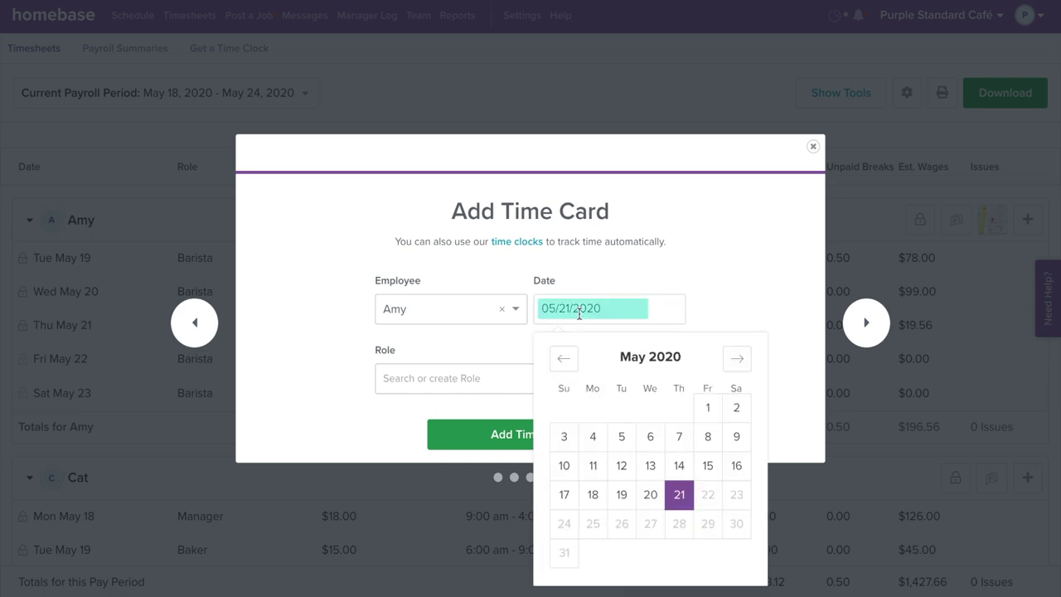
pyautogui.click(471, 378)
pyautogui.click(483, 413)
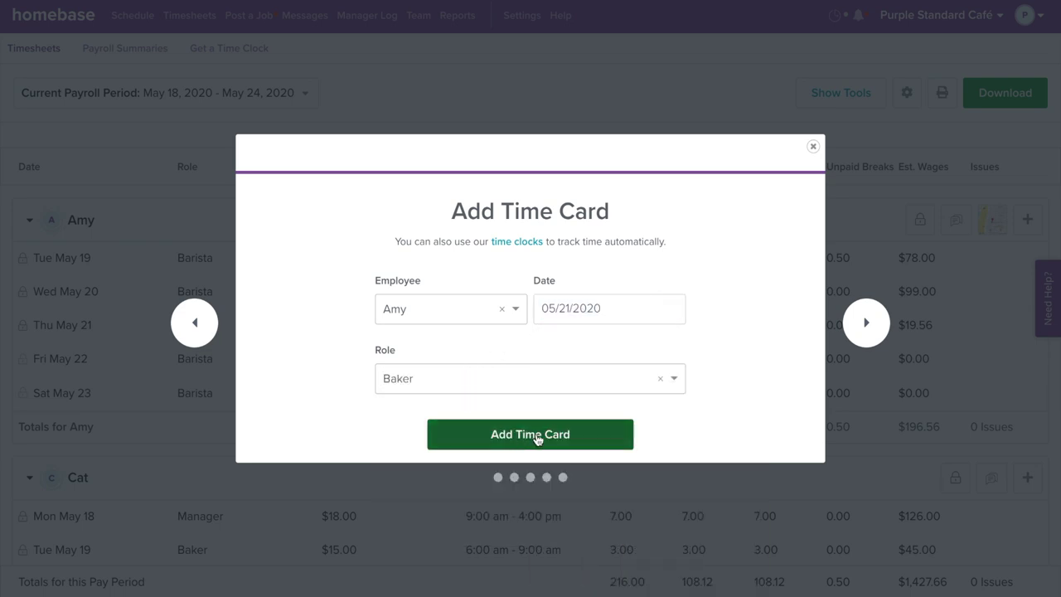
pyautogui.click(483, 436)
pyautogui.click(269, 246)
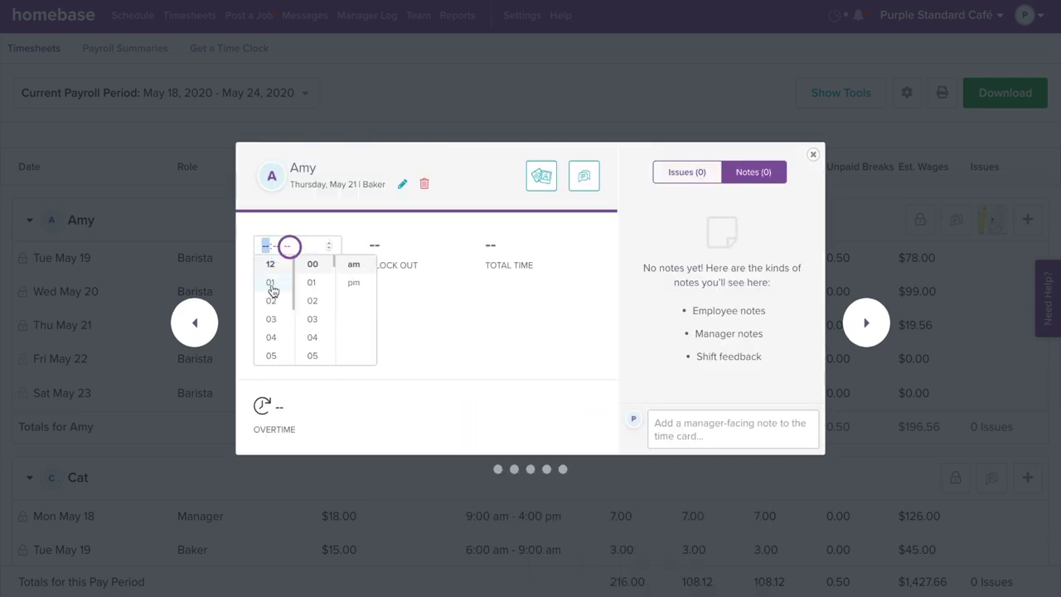
pyautogui.click(377, 247)
pyautogui.click(379, 301)
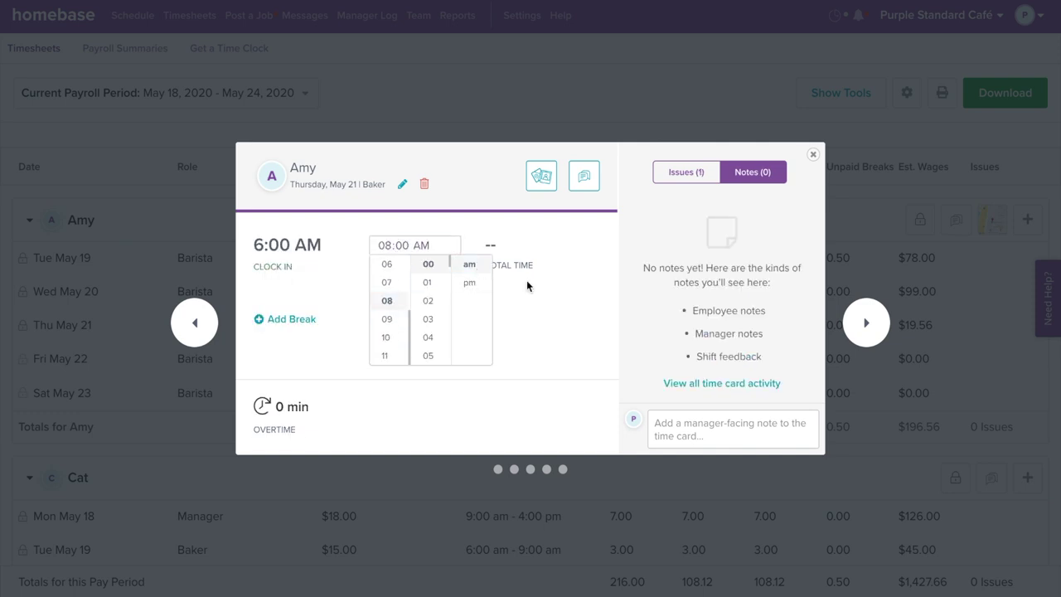
pyautogui.click(526, 285)
# Give the May 21 card a 30-minute unpaid break from 7:00 to 7:30 AM, then close it.
pyautogui.click(379, 331)
pyautogui.click(357, 356)
pyautogui.click(490, 332)
pyautogui.click(277, 346)
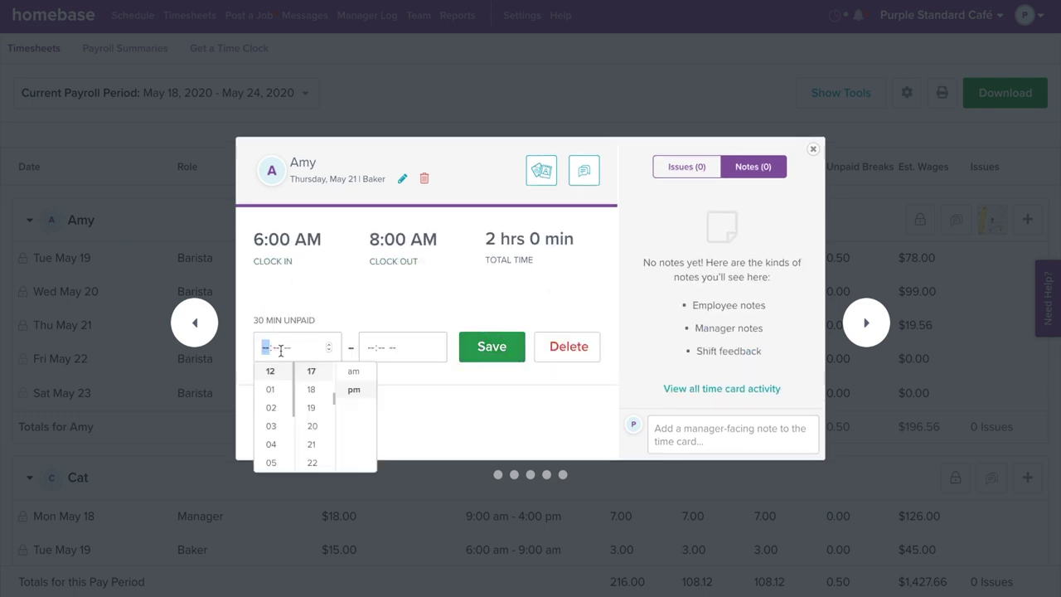
pyautogui.scroll(-2, 277, 415)
pyautogui.click(271, 389)
pyautogui.scroll(2, 315, 390)
pyautogui.click(353, 372)
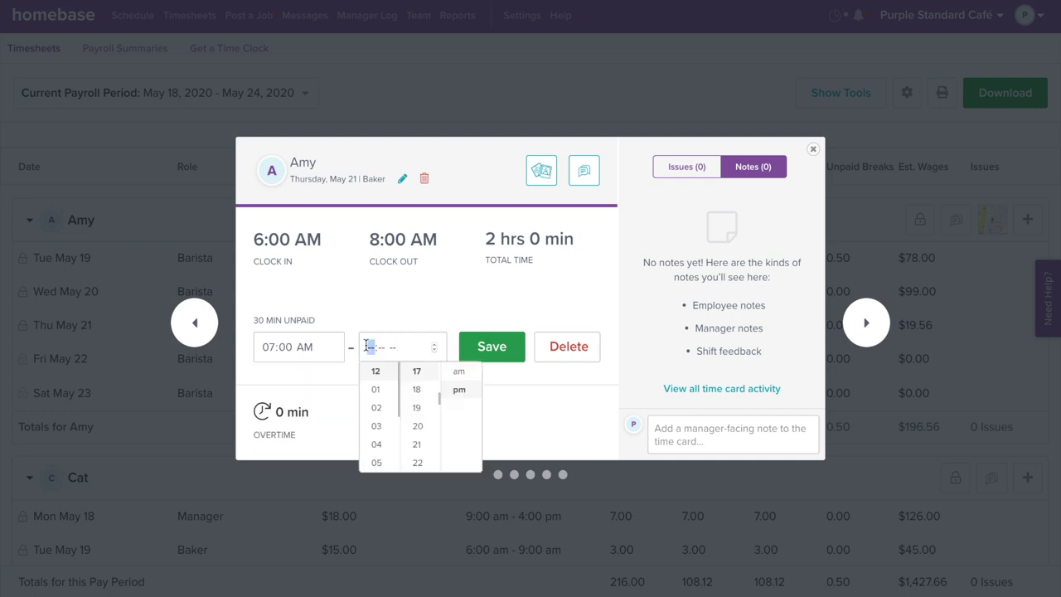
pyautogui.click(418, 462)
pyautogui.click(459, 371)
pyautogui.click(491, 347)
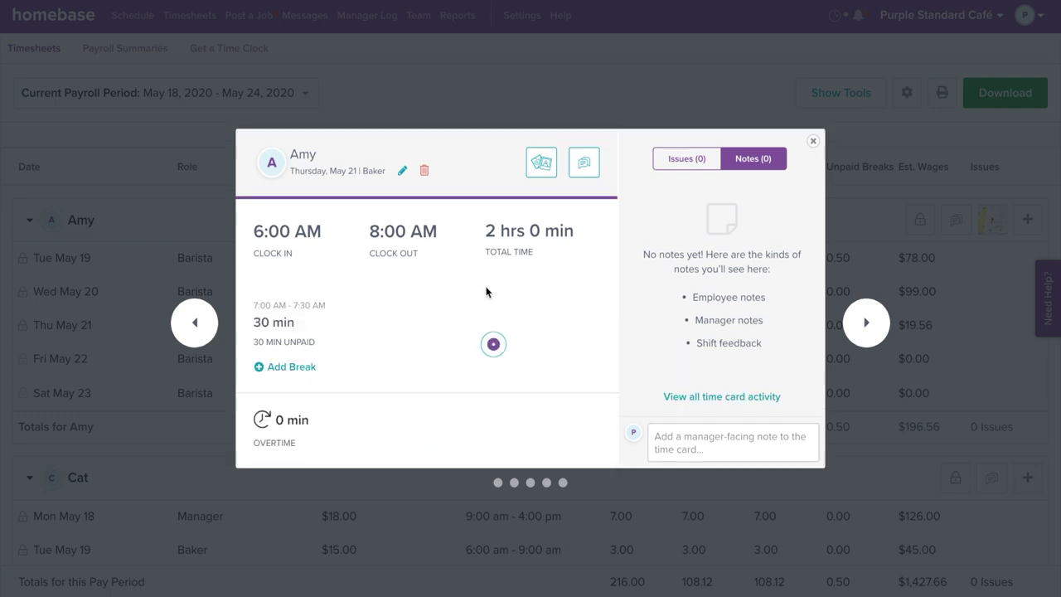
pyautogui.click(813, 143)
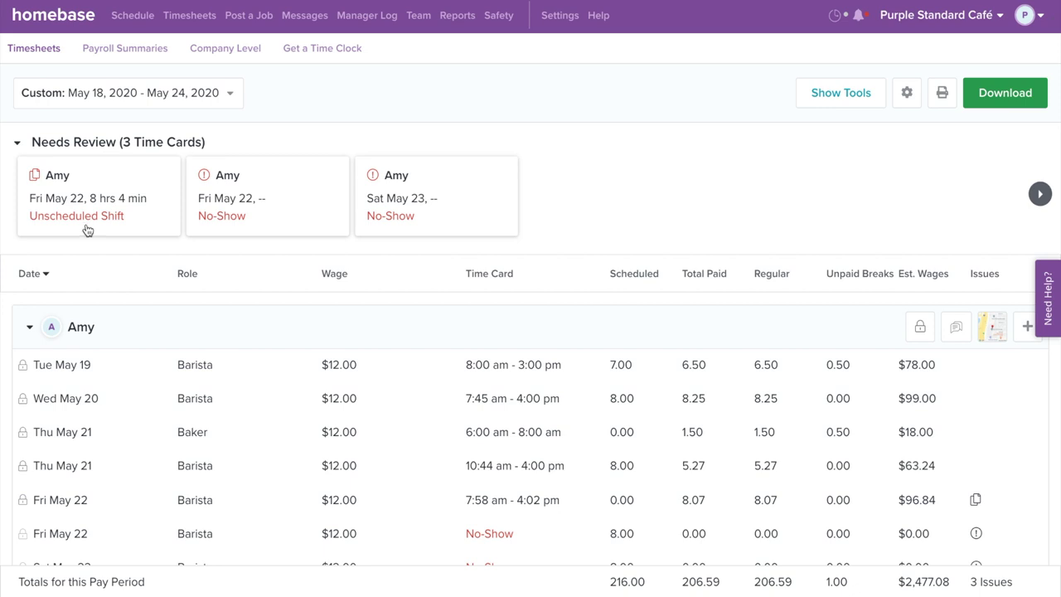
# Connect Amy's unscheduled Fri May 22 punch (7:58 am–4:02 pm) to her scheduled Barista shift.
pyautogui.click(86, 222)
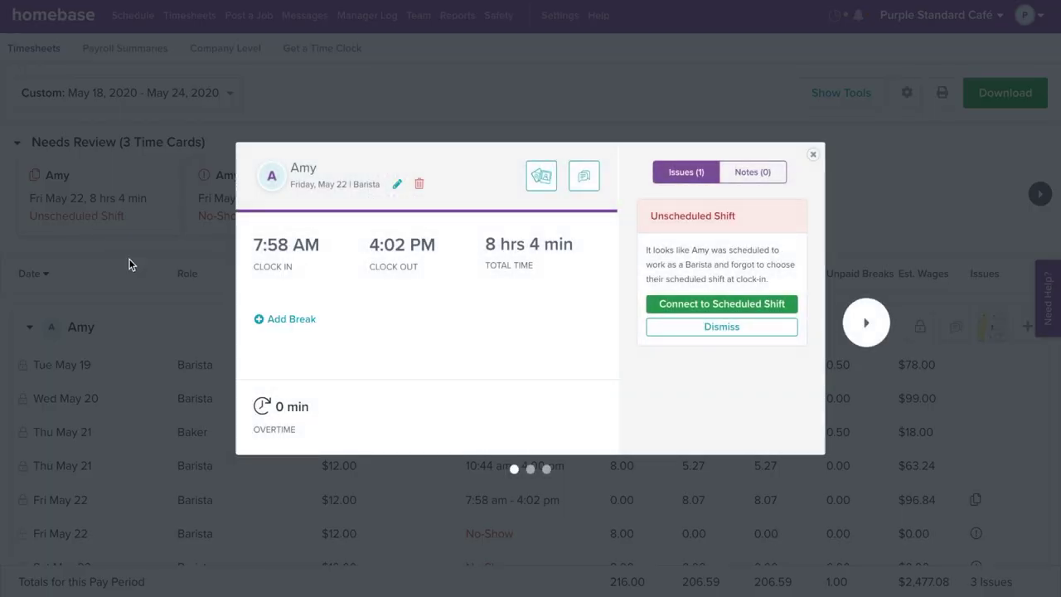
pyautogui.click(729, 303)
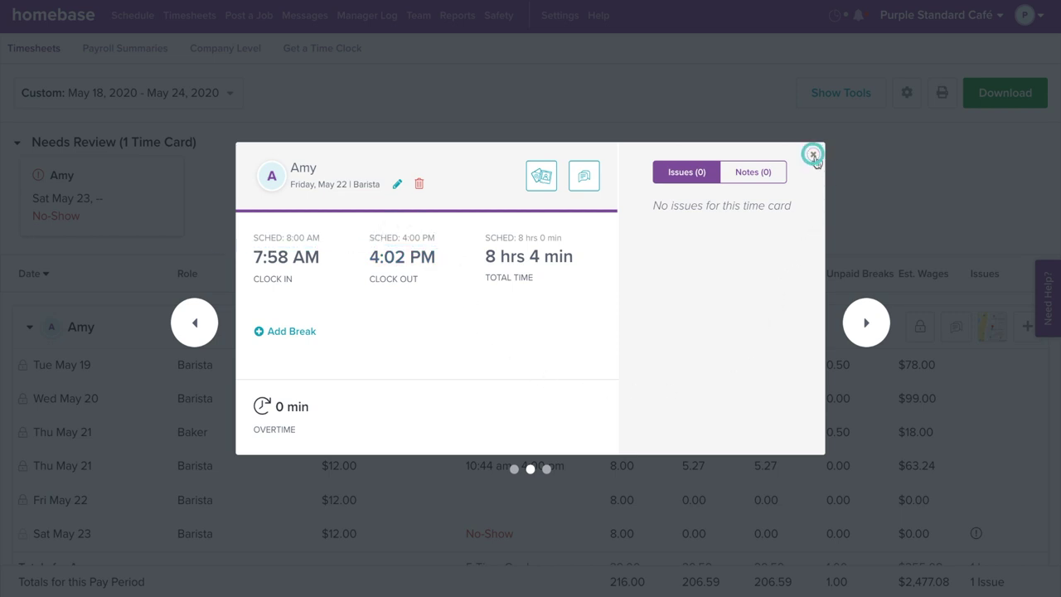
pyautogui.click(814, 155)
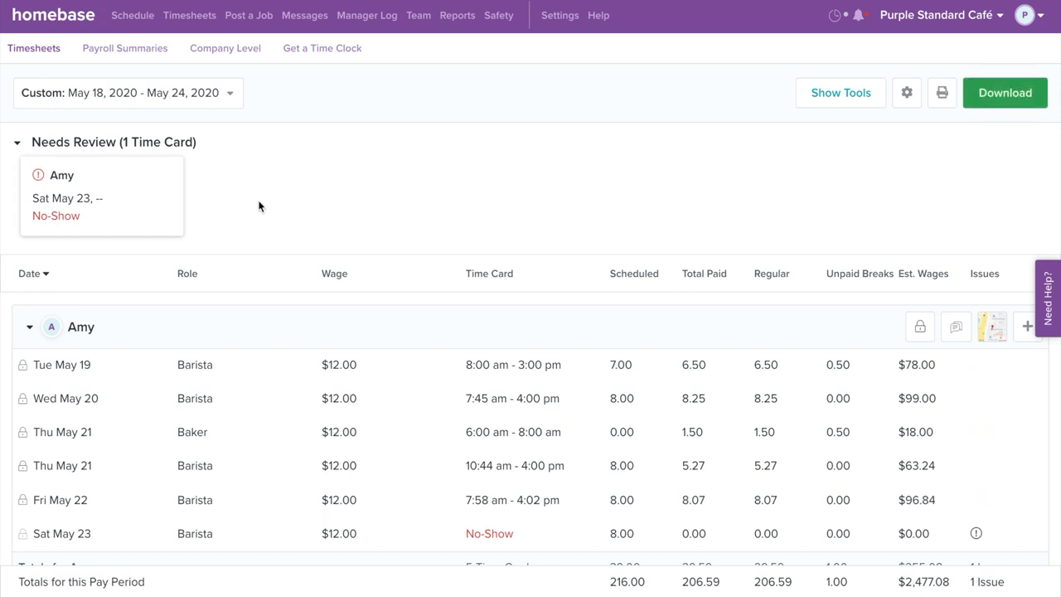
# Open Amy's Sat May 23 no-show card and browse the reasons and clock-in entry without saving anything.
pyautogui.click(114, 222)
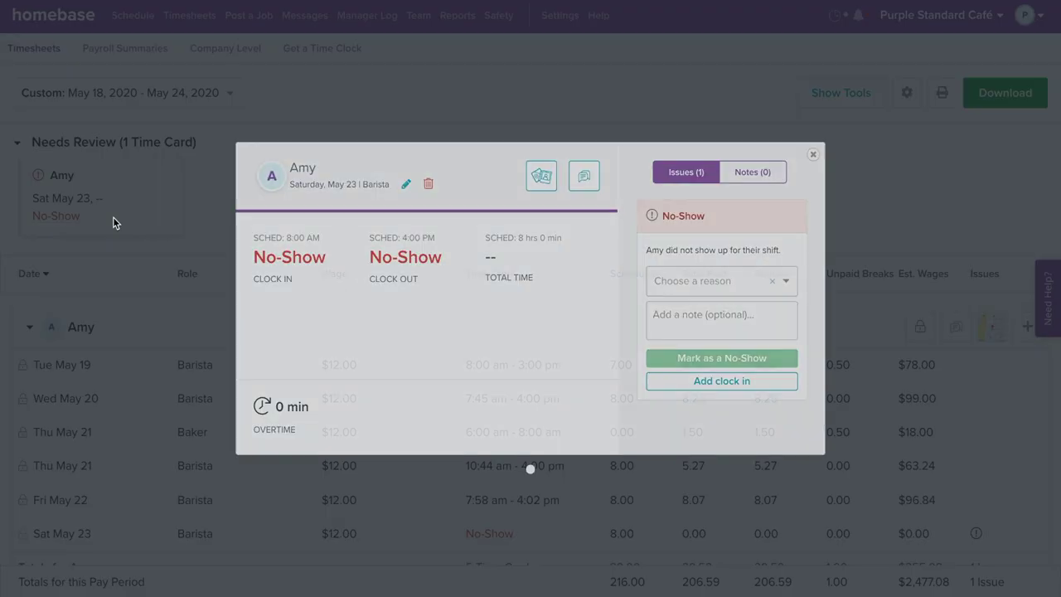
pyautogui.click(789, 287)
pyautogui.scroll(-3, 696, 365)
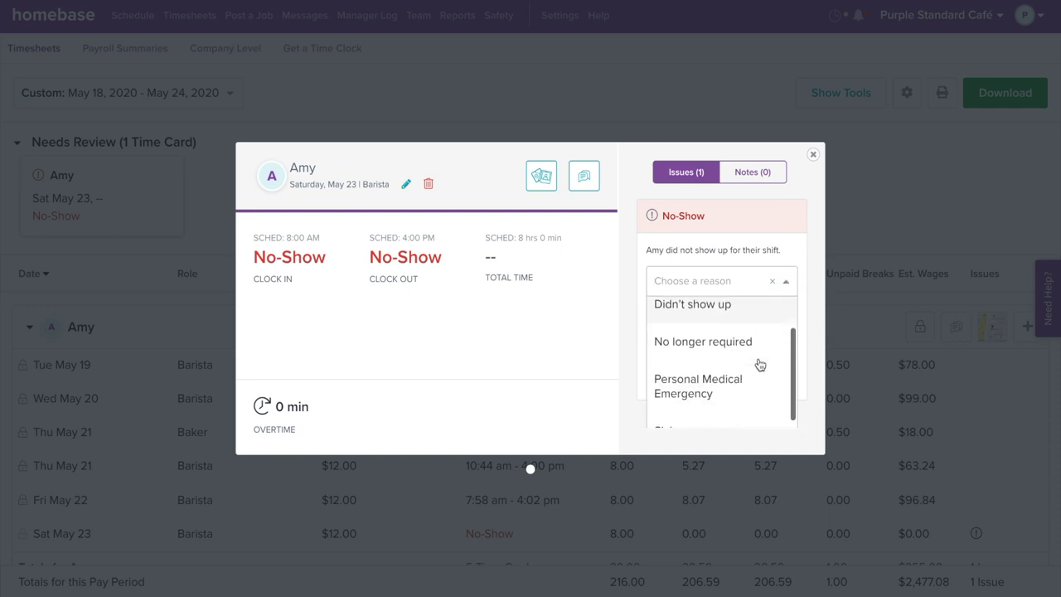
pyautogui.scroll(3, 758, 362)
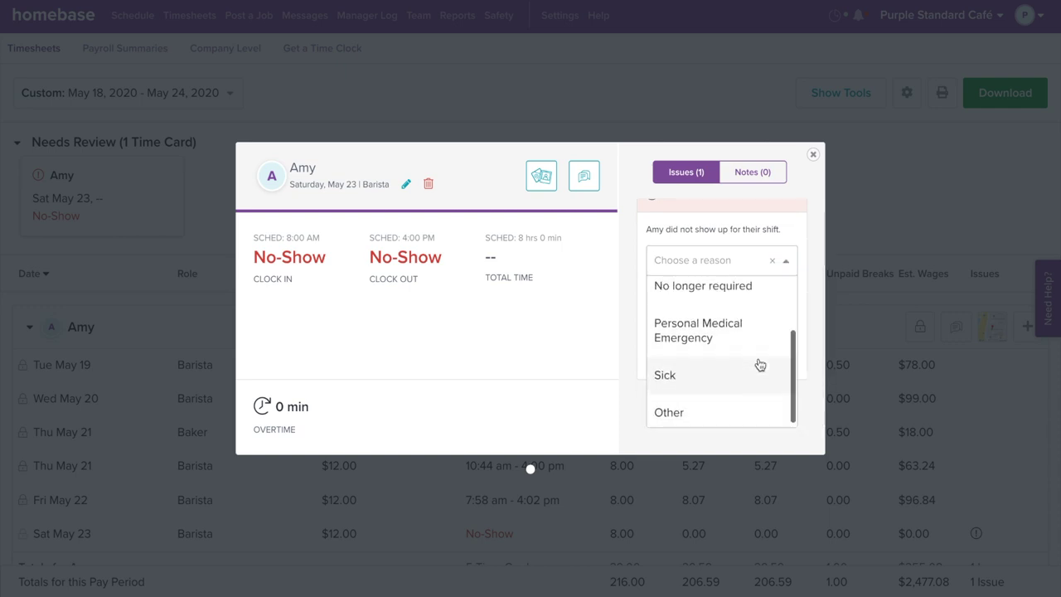
pyautogui.click(428, 339)
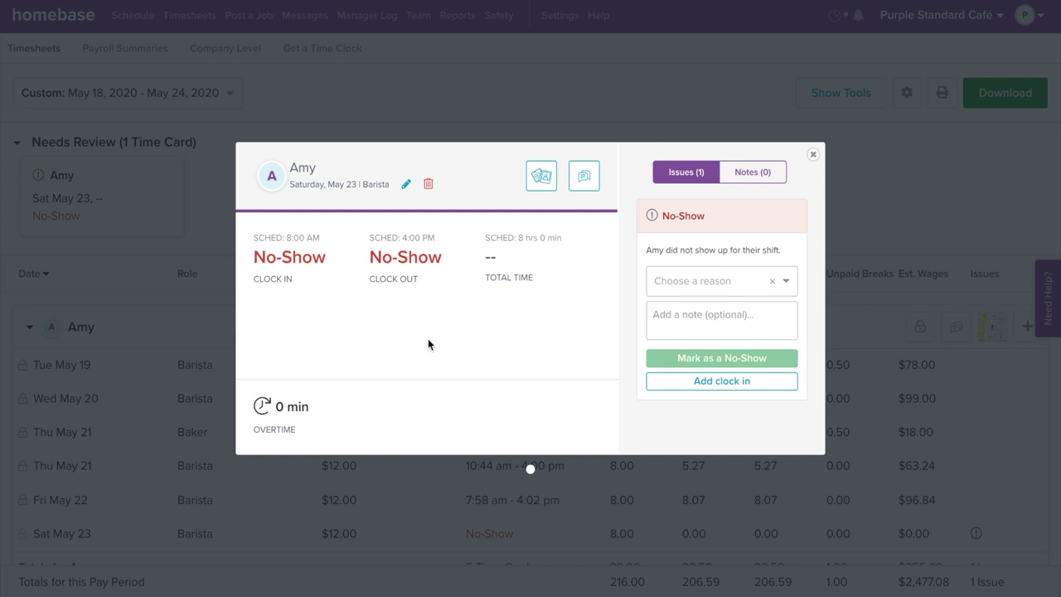
pyautogui.click(303, 258)
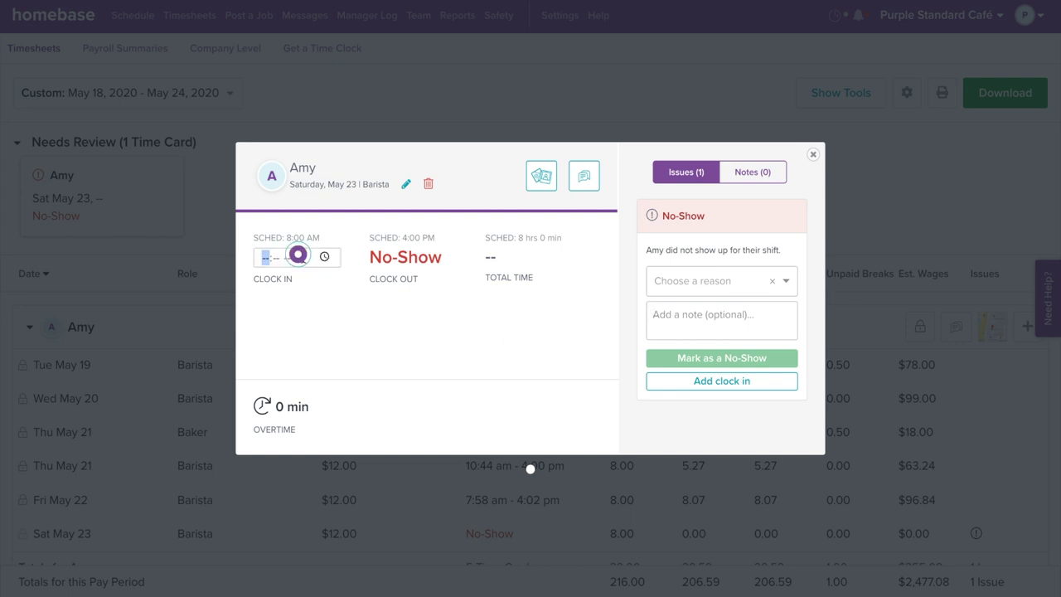
pyautogui.click(517, 330)
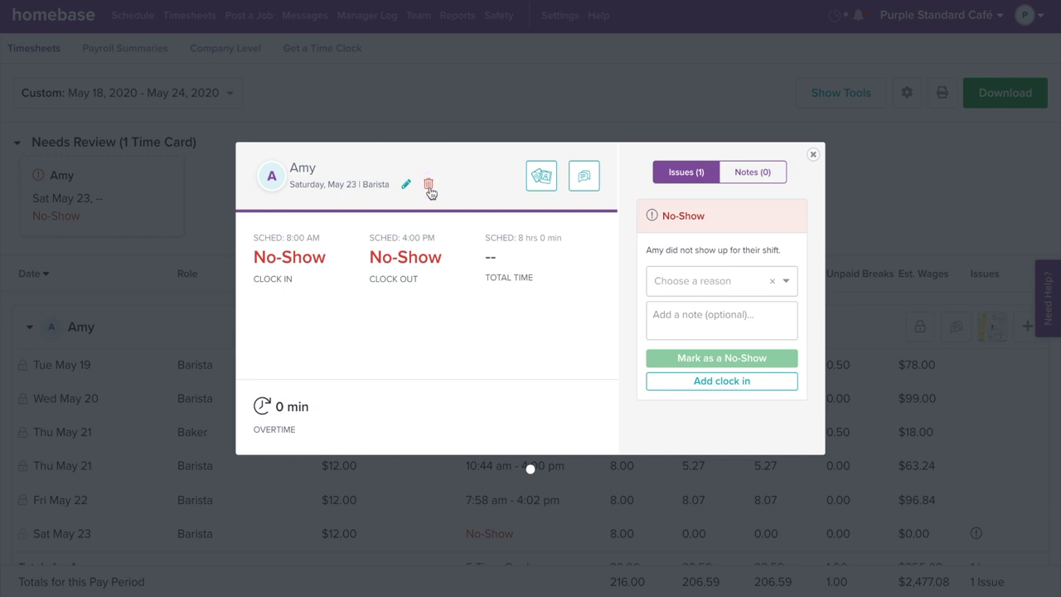
# Mark the Sat May 23 shift as a no-show with reason 'No longer required'.
pyautogui.click(777, 278)
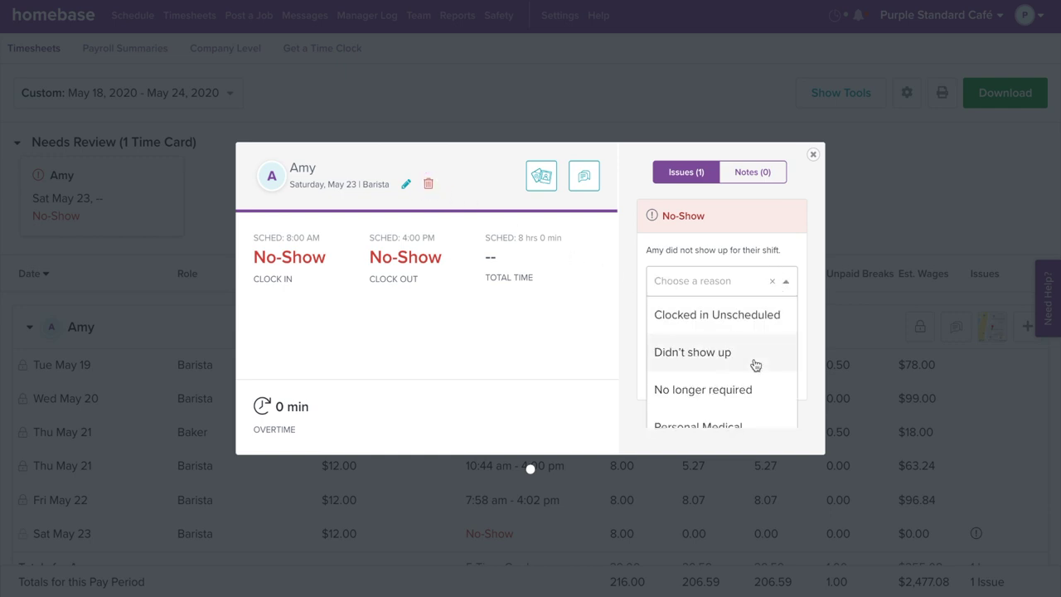
pyautogui.click(748, 389)
pyautogui.click(733, 358)
pyautogui.click(813, 154)
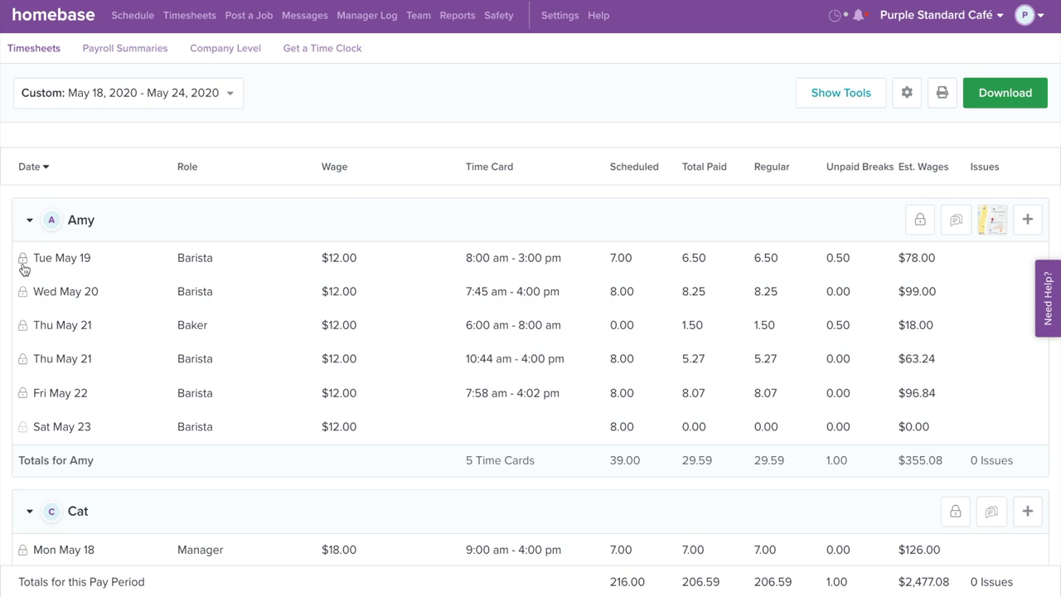
# Lock Amy's Tue May 19, Wed May 20 and Thu May 21 Baker time cards, then view company-level timesheets.
pyautogui.click(24, 258)
pyautogui.click(24, 295)
pyautogui.click(24, 328)
pyautogui.click(233, 49)
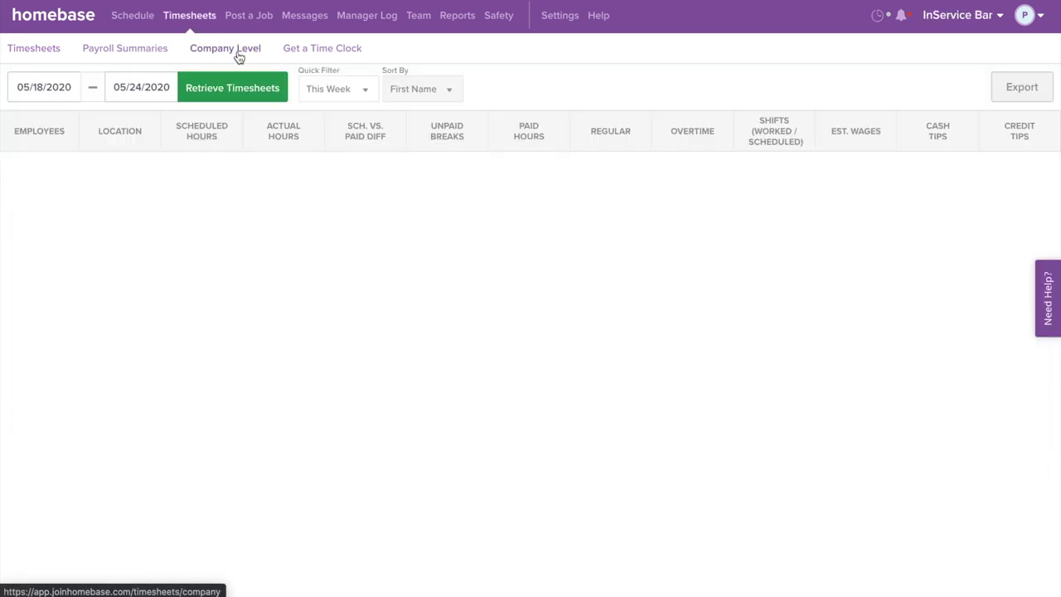
# Retrieve company-wide timesheets for 05/18/2020–05/24/2020.
pyautogui.click(50, 98)
pyautogui.click(23, 229)
pyautogui.click(135, 90)
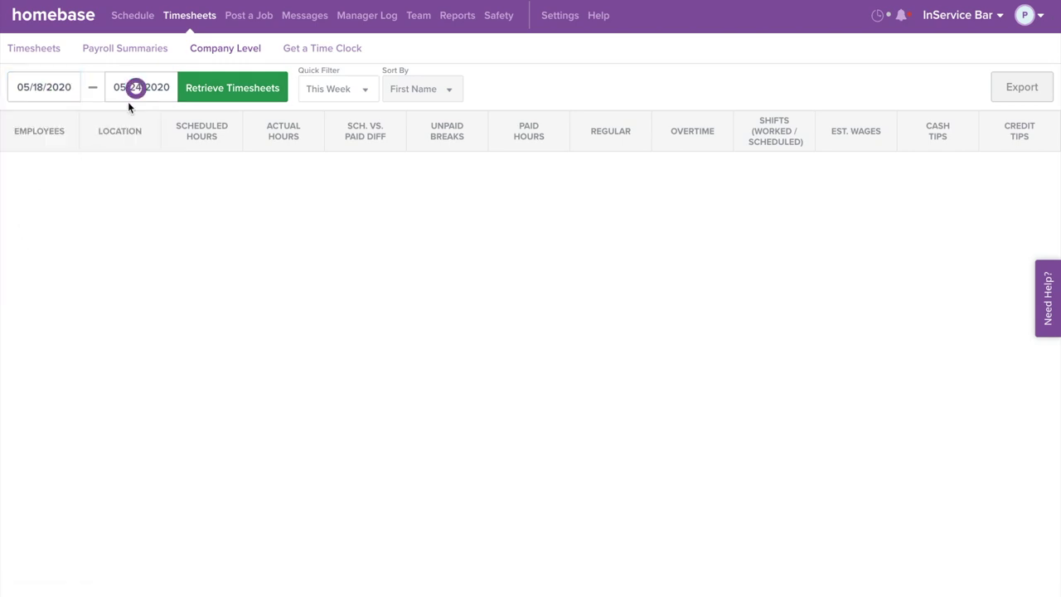
pyautogui.click(254, 227)
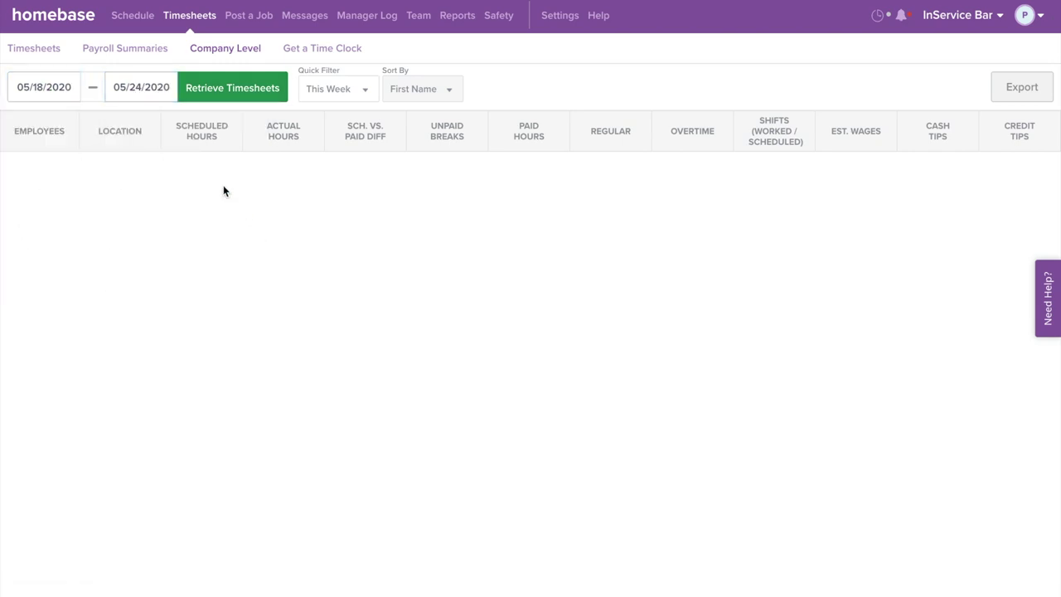
pyautogui.click(246, 98)
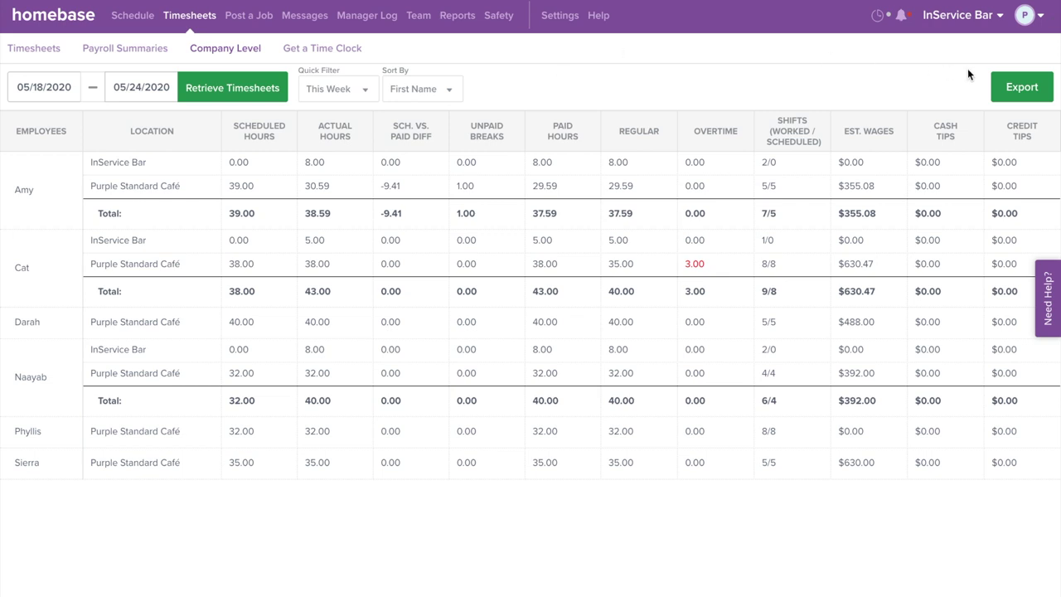
# Look at the company timesheet export options, then return to Purple Standard Café's per-employee timesheet.
pyautogui.click(1020, 93)
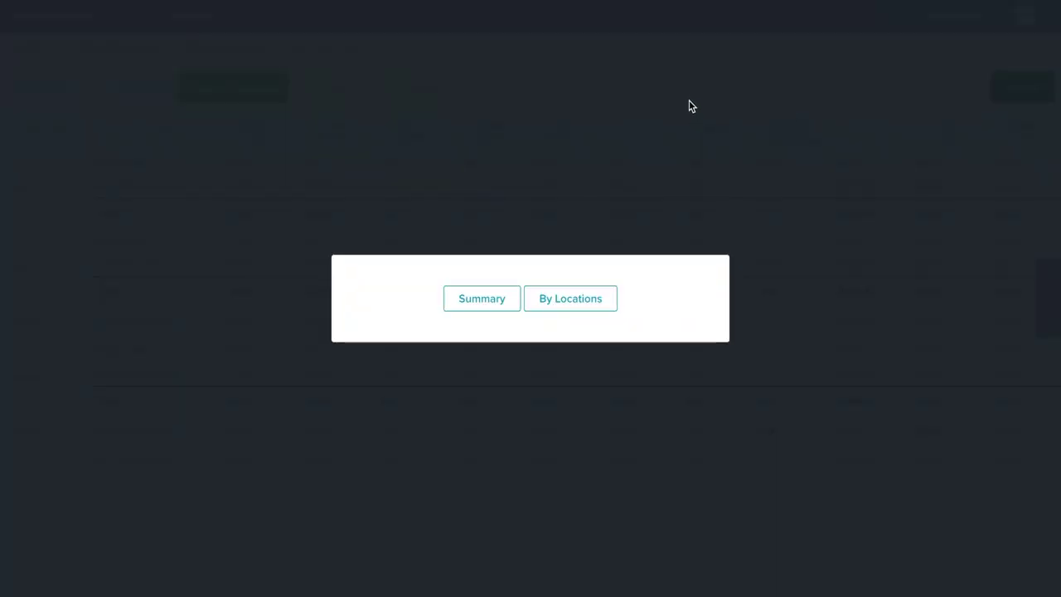
pyautogui.click(689, 102)
pyautogui.click(29, 48)
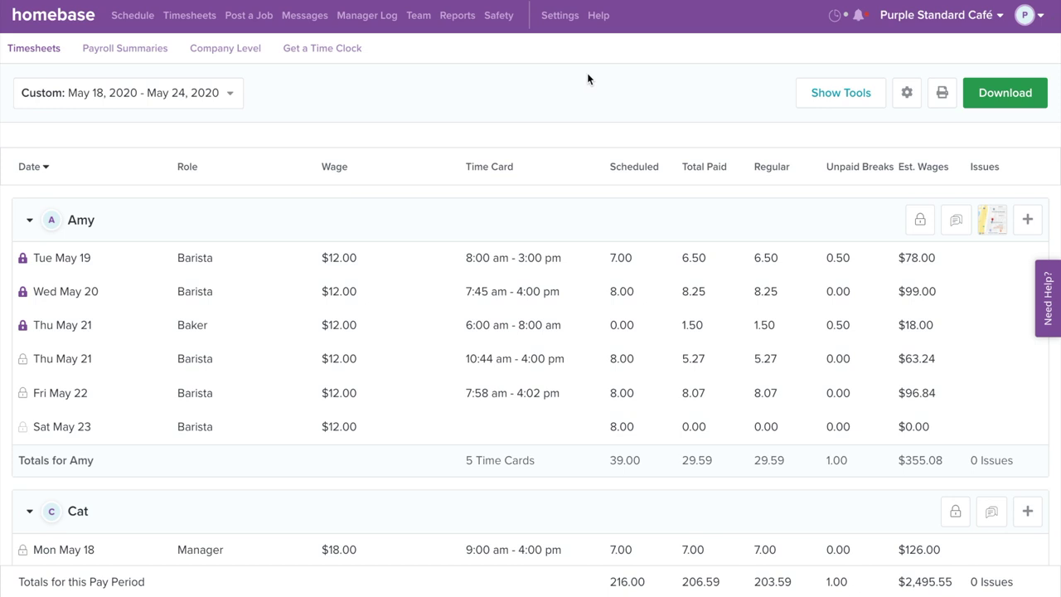
# Download all time cards for the May 18–24 week.
pyautogui.click(1005, 98)
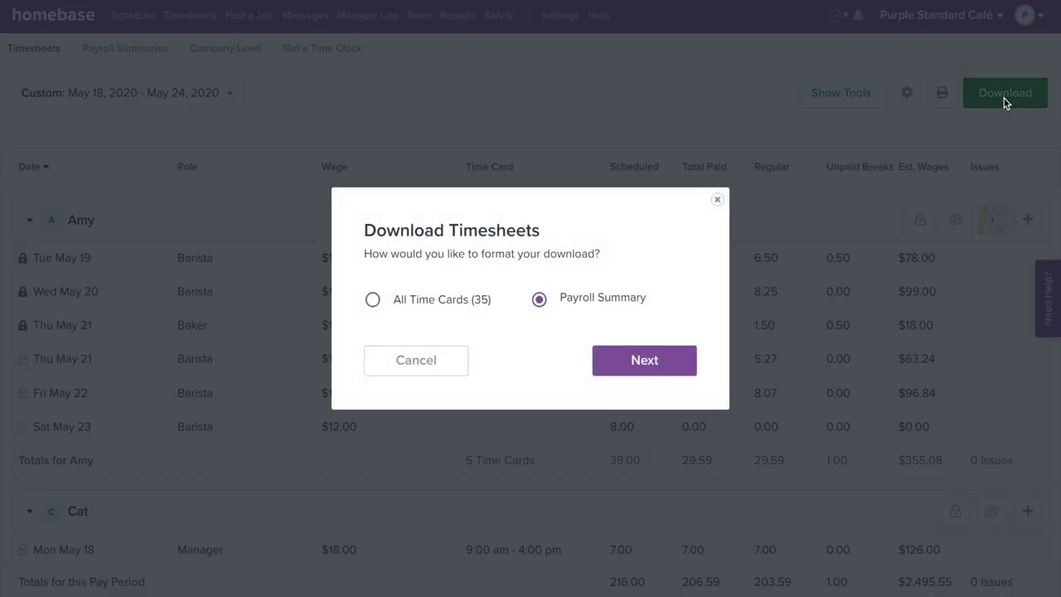
pyautogui.click(440, 305)
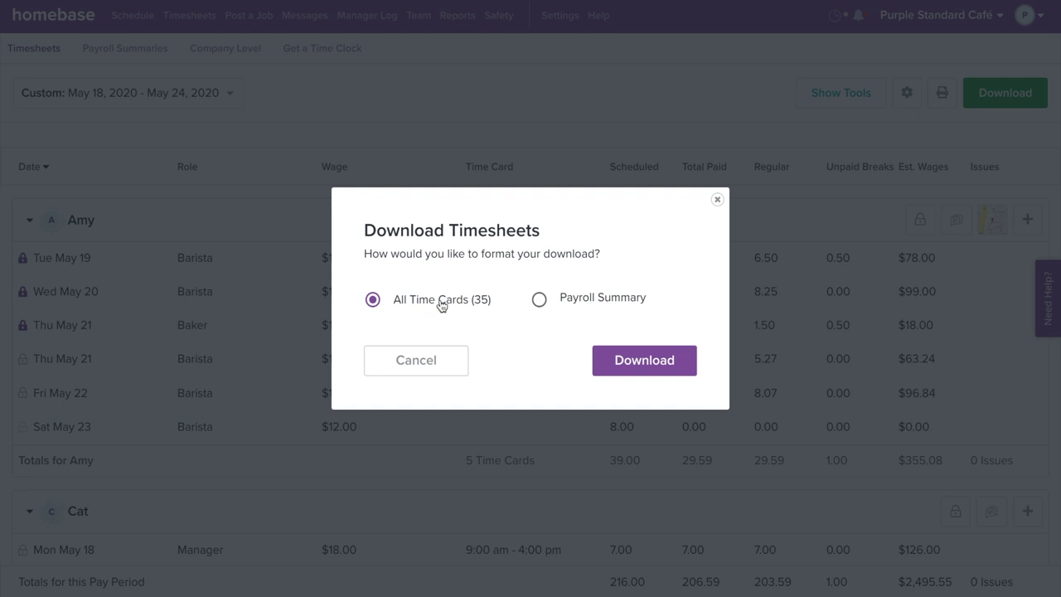
pyautogui.click(626, 378)
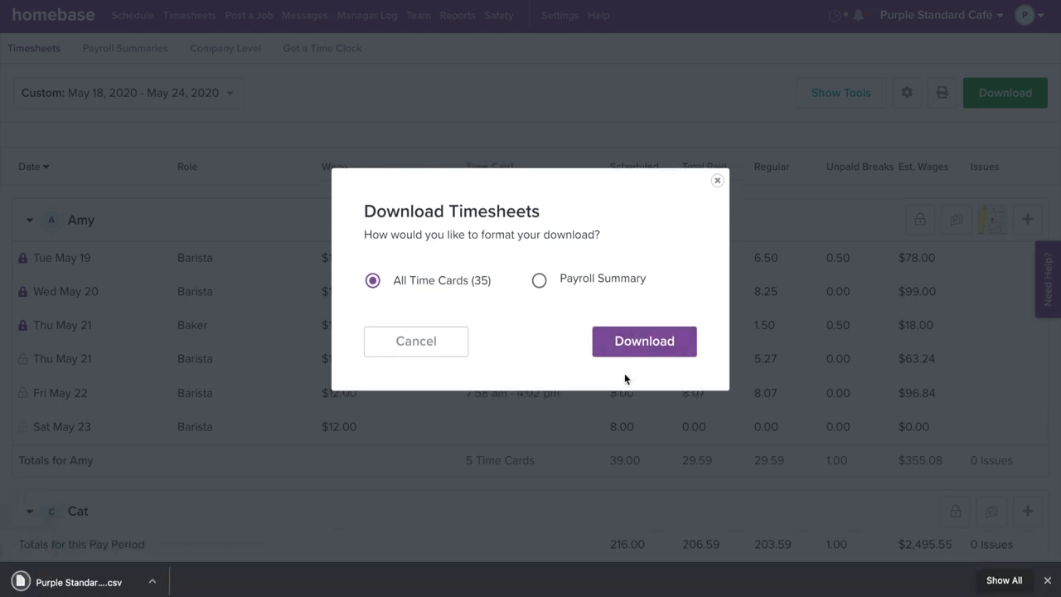
pyautogui.click(718, 180)
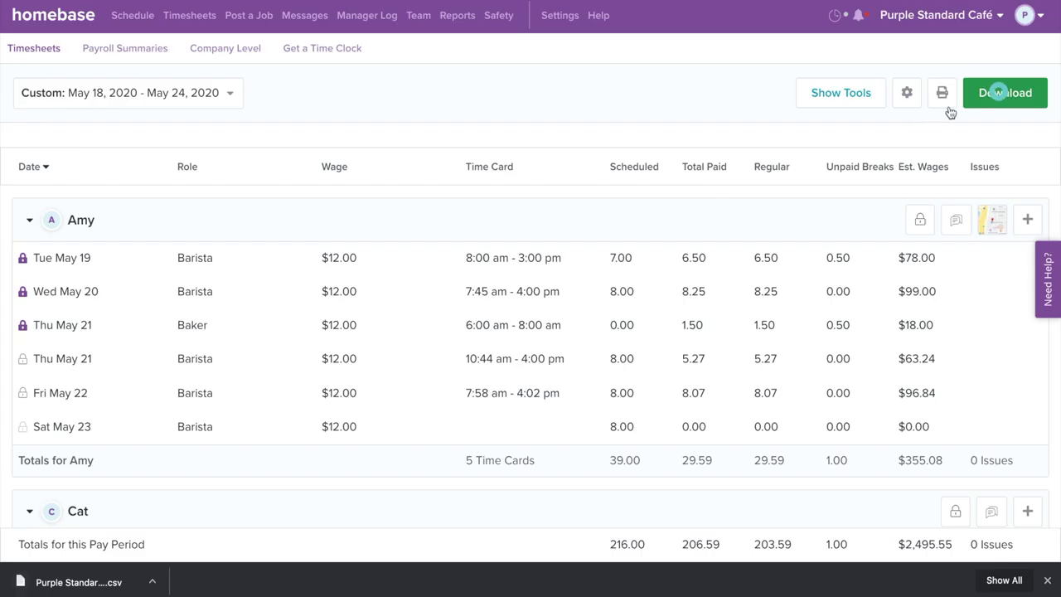
# Download the payroll summary as a CSV file and close its preview.
pyautogui.click(998, 99)
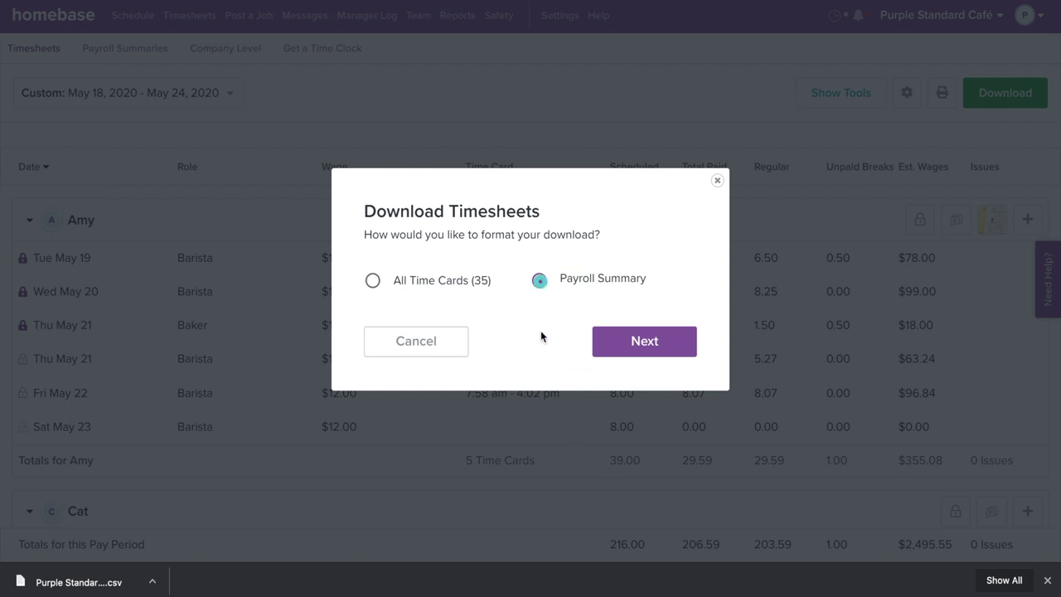
pyautogui.click(541, 282)
pyautogui.click(640, 343)
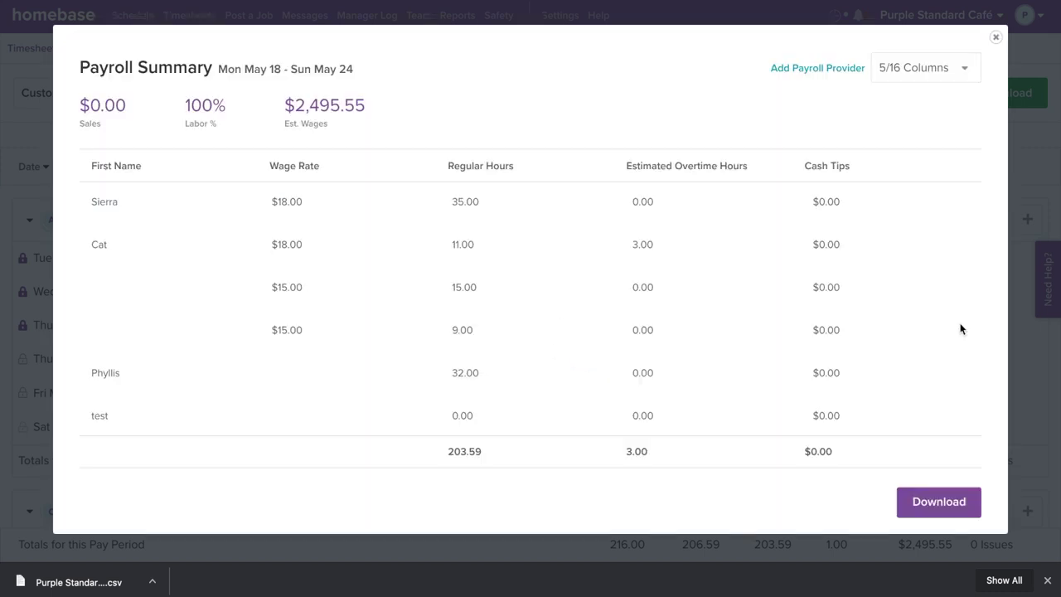
pyautogui.click(975, 521)
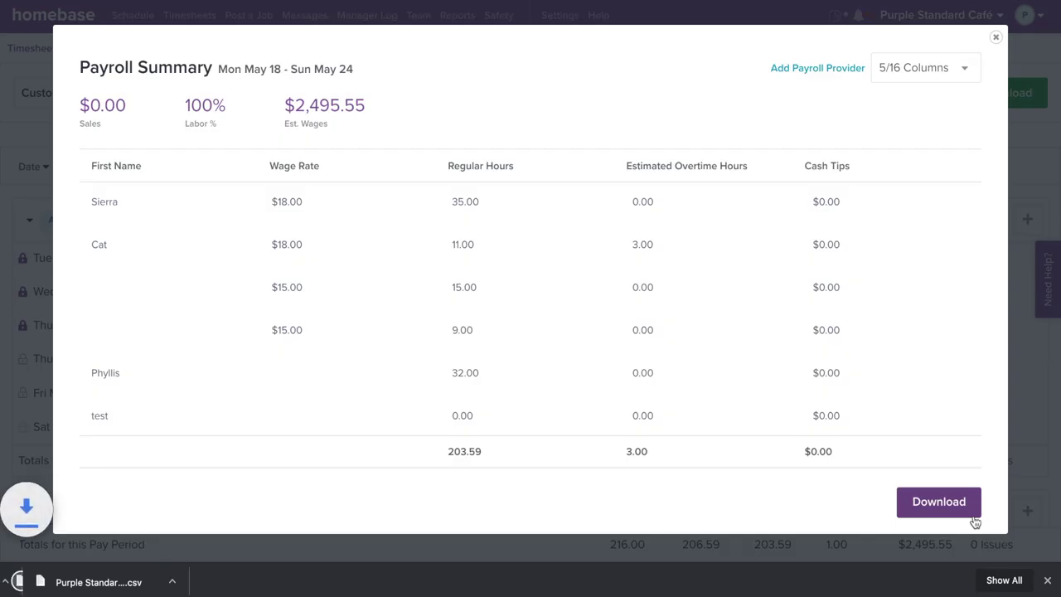
pyautogui.click(996, 39)
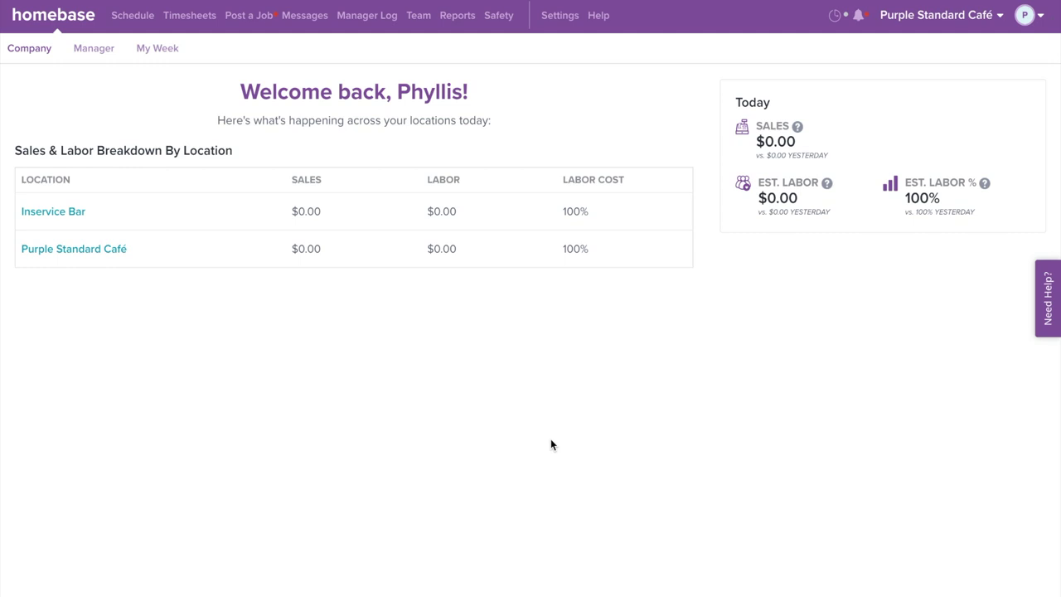
# Start a Purple Standard Café job post from the Bartender template.
pyautogui.click(242, 17)
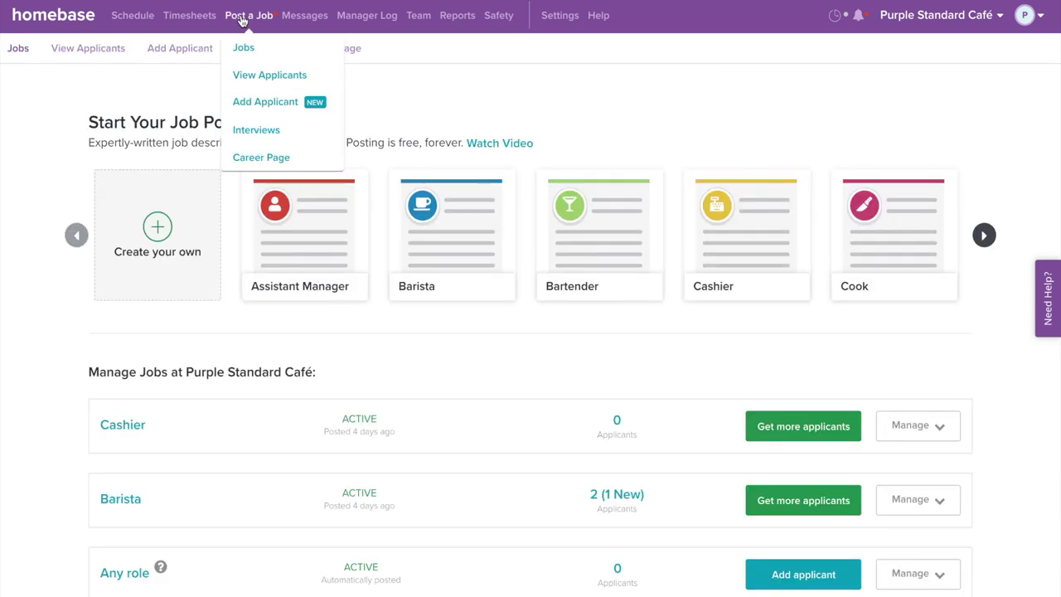
pyautogui.scroll(-1, 48, 141)
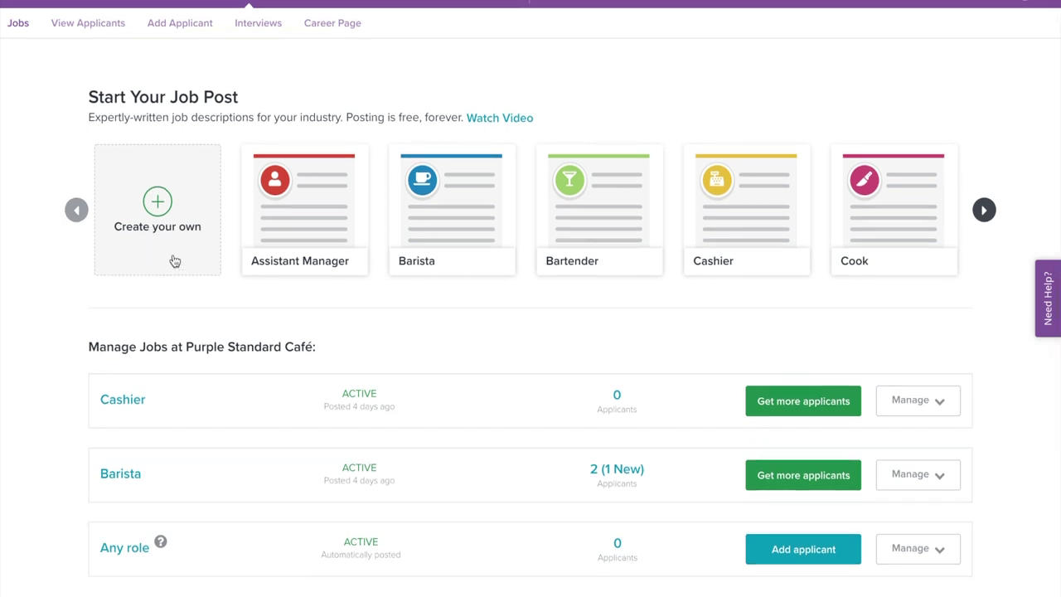
pyautogui.click(988, 218)
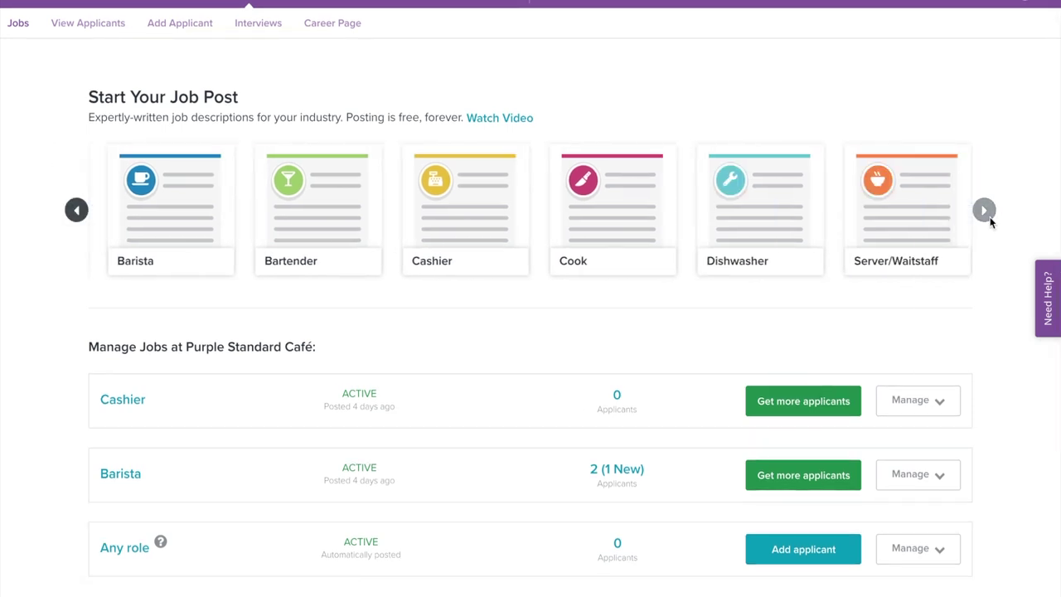
pyautogui.click(76, 210)
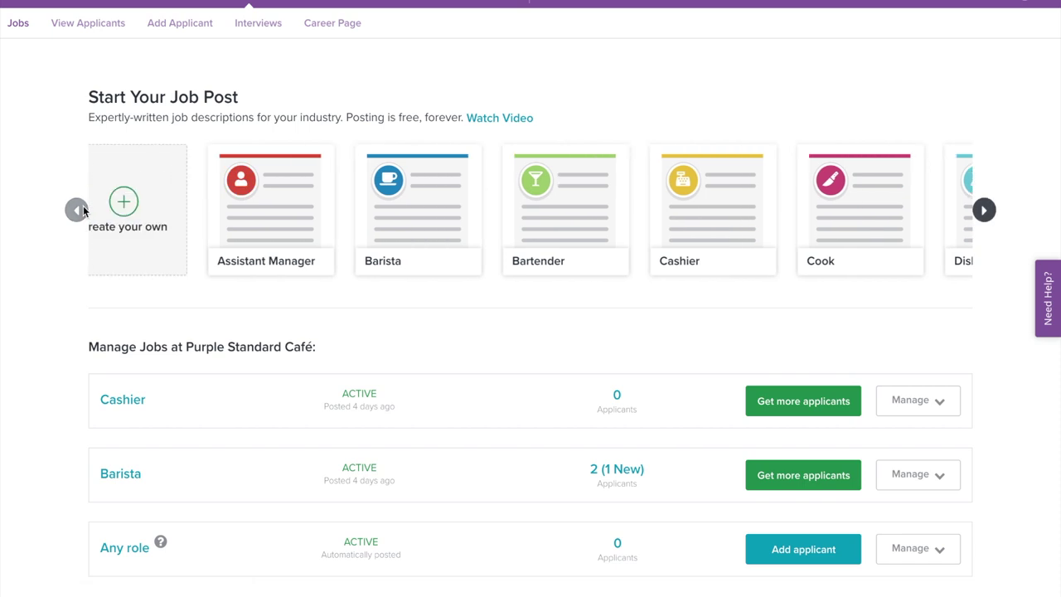
pyautogui.click(597, 230)
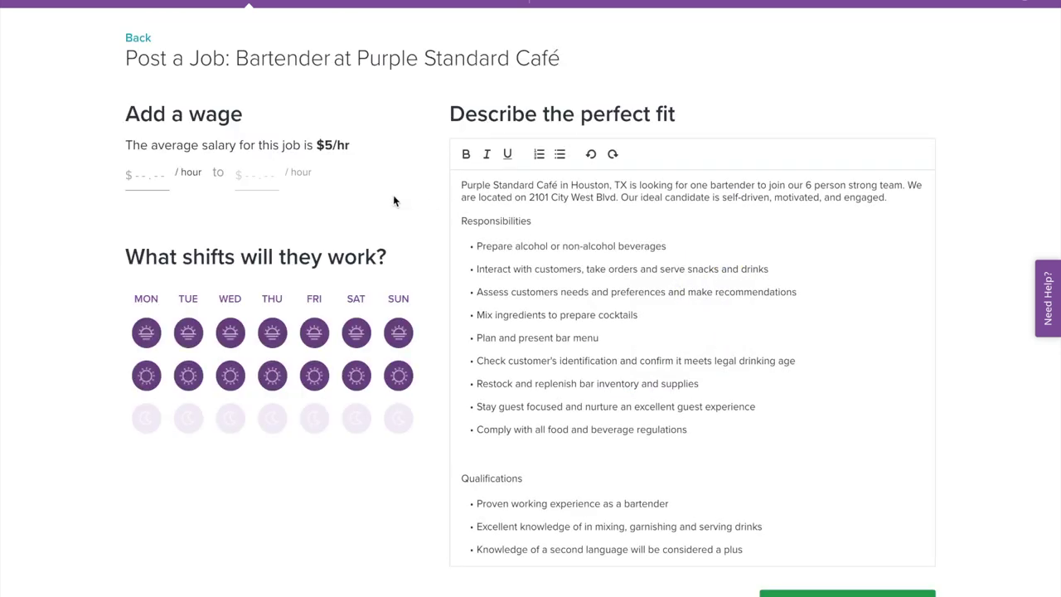
# Set the Bartender wage range to $8–$12 per hour.
pyautogui.click(146, 175)
pyautogui.write('8')
pyautogui.press('Tab')
pyautogui.write('12')
pyautogui.click(174, 219)
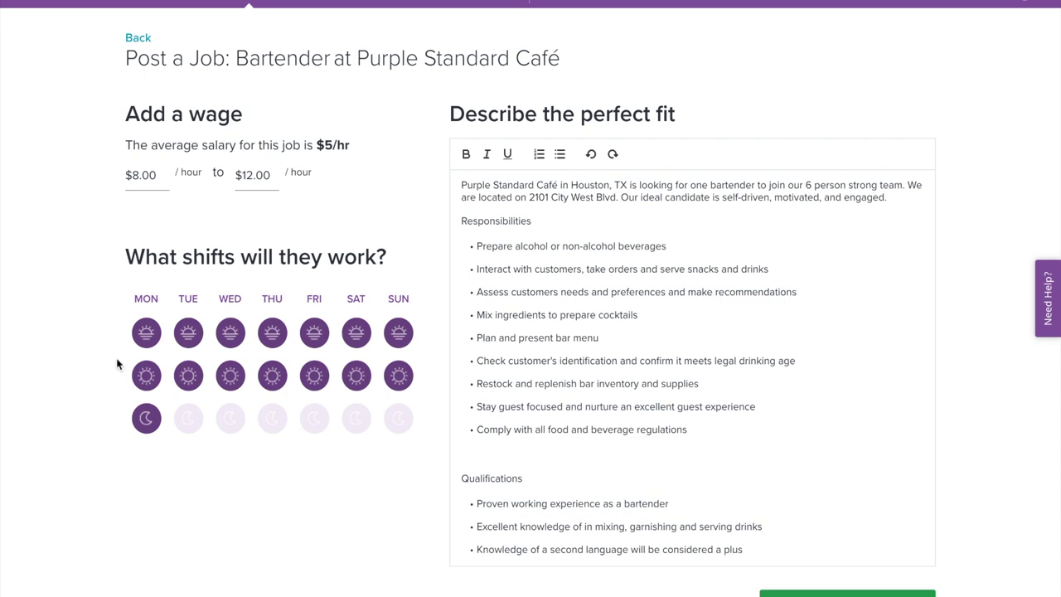
# Select evening shifts every day plus Mon, Tue, Sat and Sun afternoons, with no mornings.
pyautogui.click(145, 339)
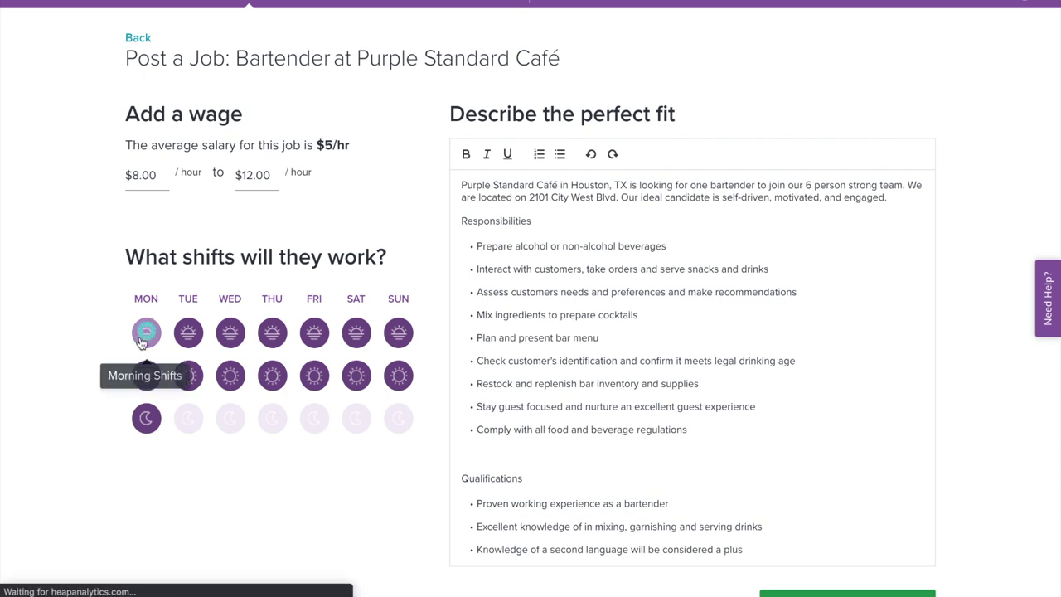
pyautogui.click(146, 419)
pyautogui.click(188, 419)
pyautogui.click(230, 419)
pyautogui.click(273, 419)
pyautogui.click(314, 419)
pyautogui.click(357, 419)
pyautogui.click(399, 421)
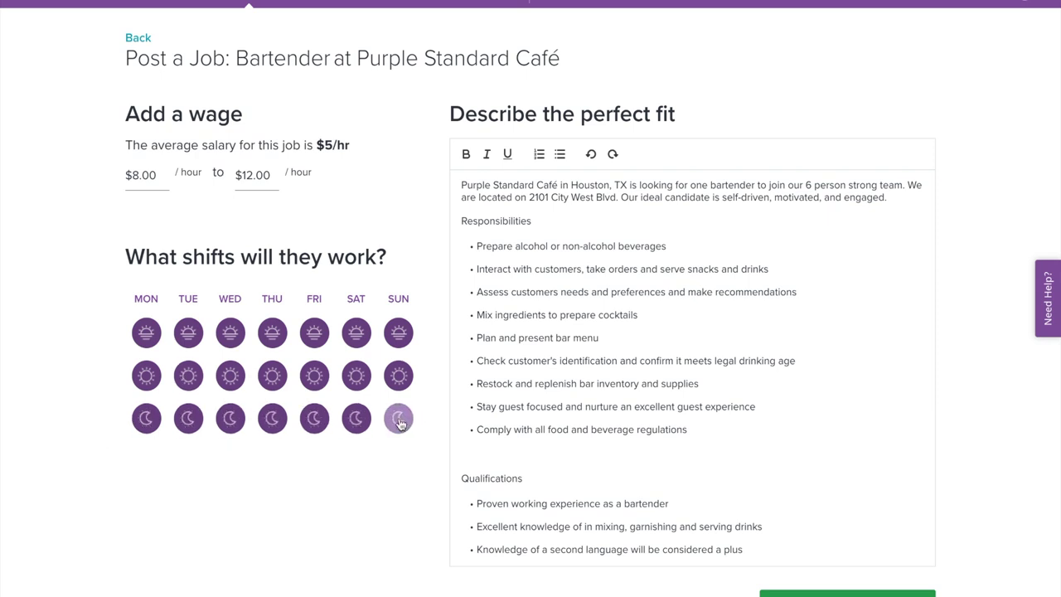
pyautogui.click(146, 333)
pyautogui.click(188, 332)
pyautogui.click(231, 332)
pyautogui.click(272, 332)
pyautogui.click(315, 332)
pyautogui.click(357, 332)
pyautogui.click(399, 332)
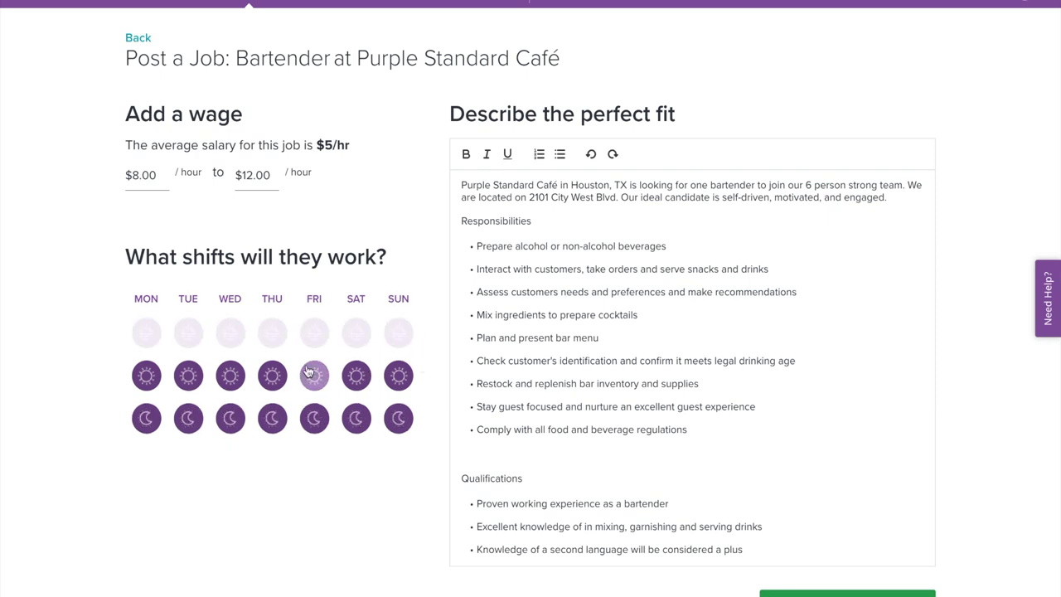
pyautogui.click(314, 375)
pyautogui.click(273, 376)
pyautogui.click(231, 375)
# Add 'Must have excellent customer service! :)' to the description and post the job.
pyautogui.scroll(-1, 444, 358)
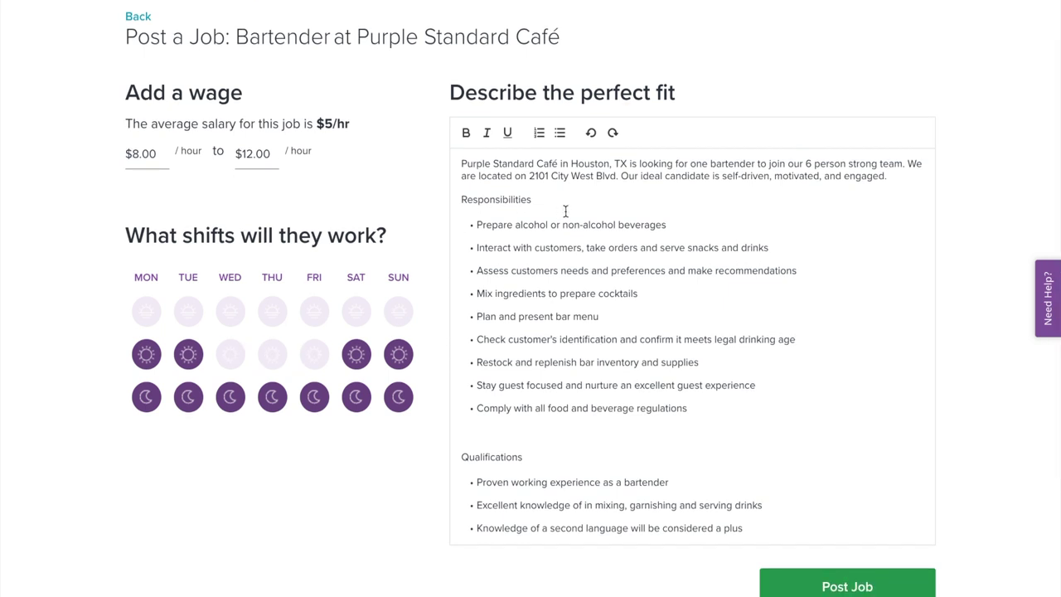
pyautogui.scroll(-3, 798, 265)
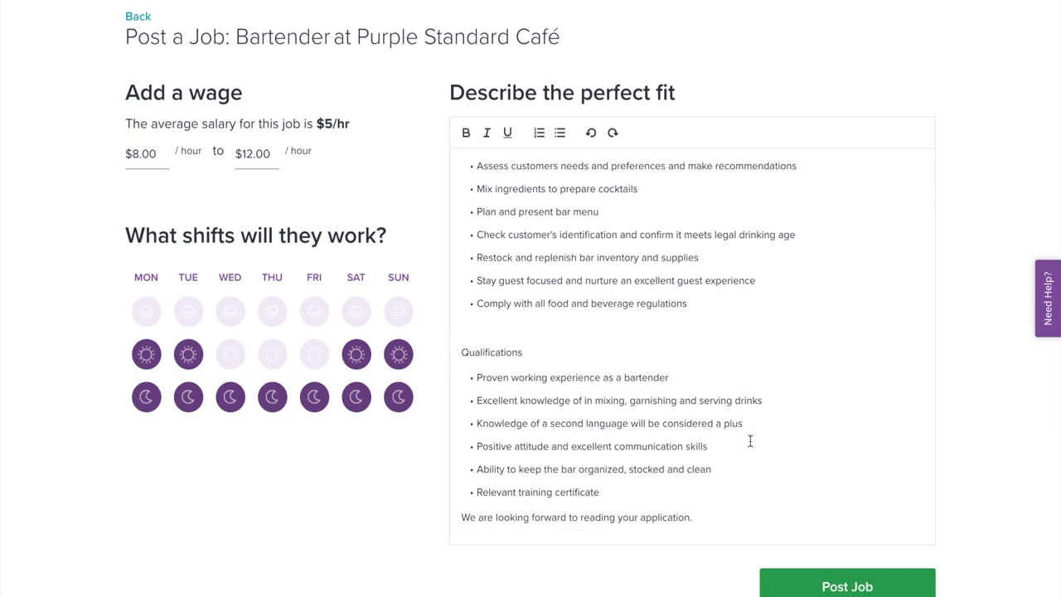
pyautogui.click(750, 516)
pyautogui.press('Return')
pyautogui.press('Return')
pyautogui.write('Must hav')
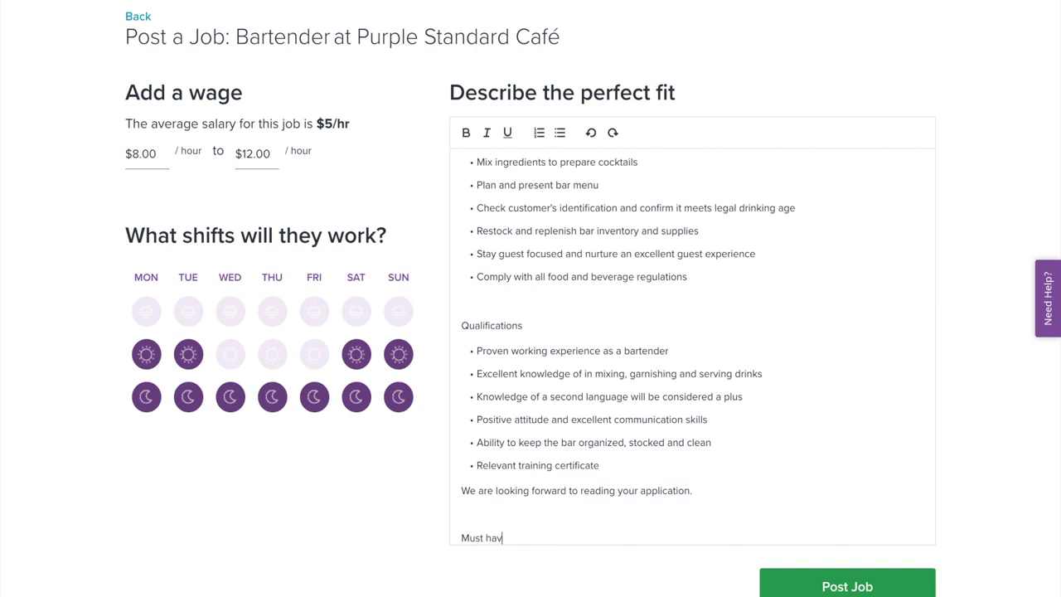
pyautogui.write('e excellent customer service! :)')
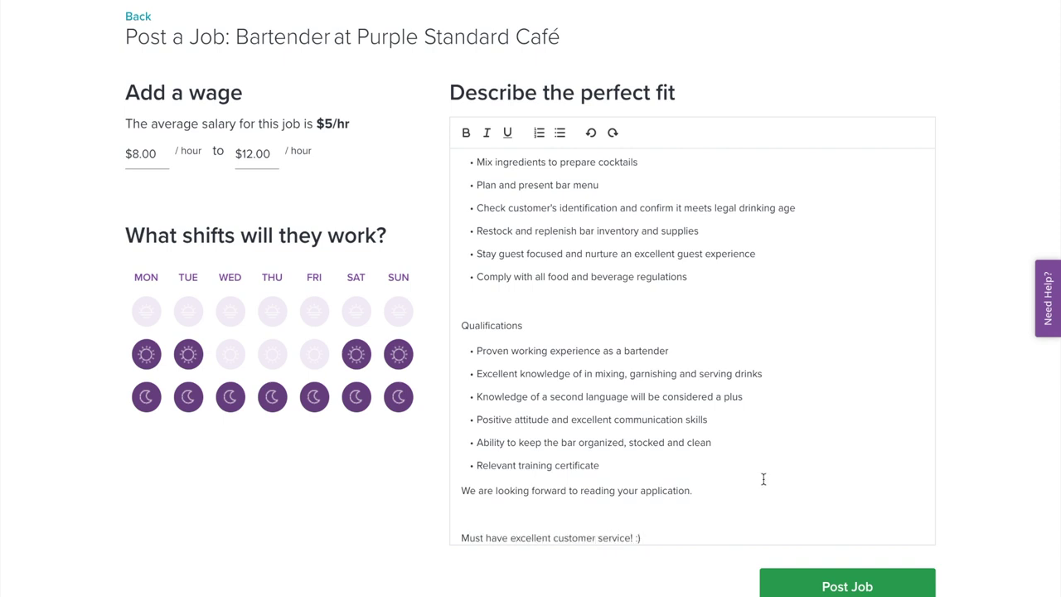
pyautogui.scroll(-1, 764, 479)
pyautogui.click(856, 589)
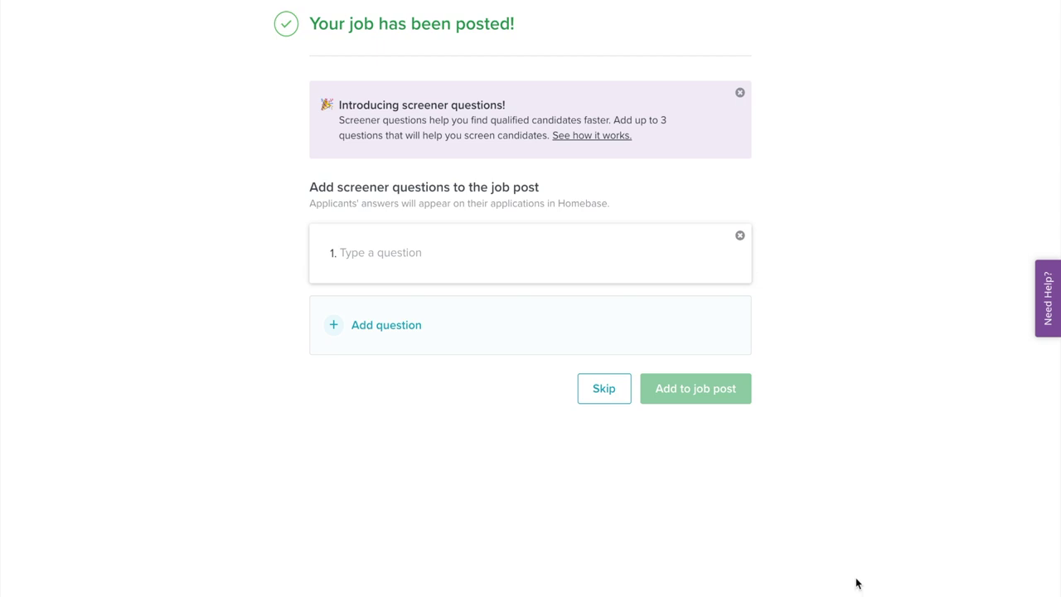
# Add screener questions 'What your favorite drink to make? and why?' and 'Describe yourself in 3 words.'.
pyautogui.click(665, 252)
pyautogui.write('What yo')
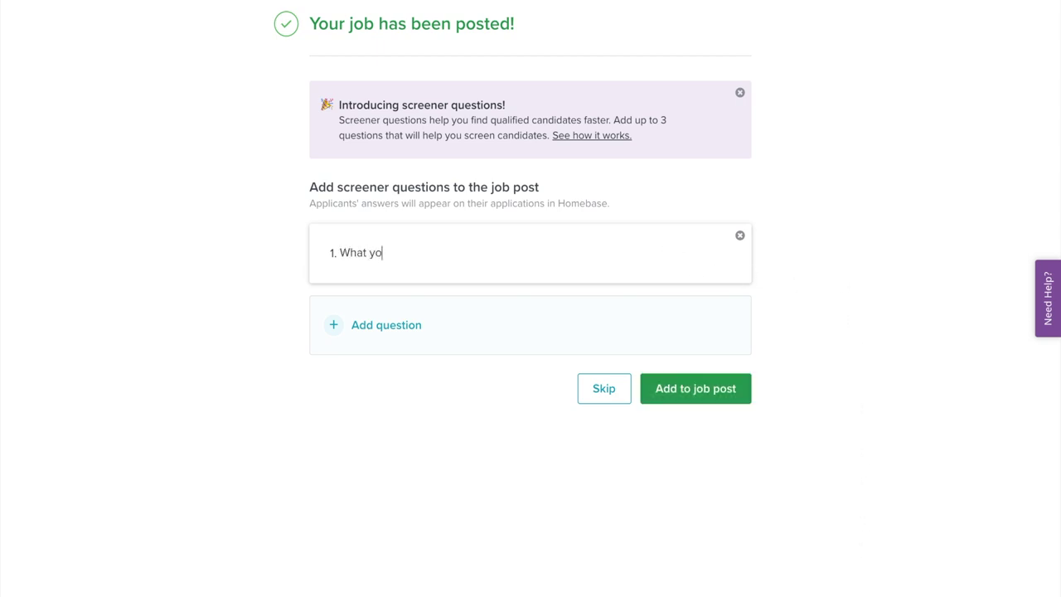
pyautogui.write('ur favorite drink to make? and why?')
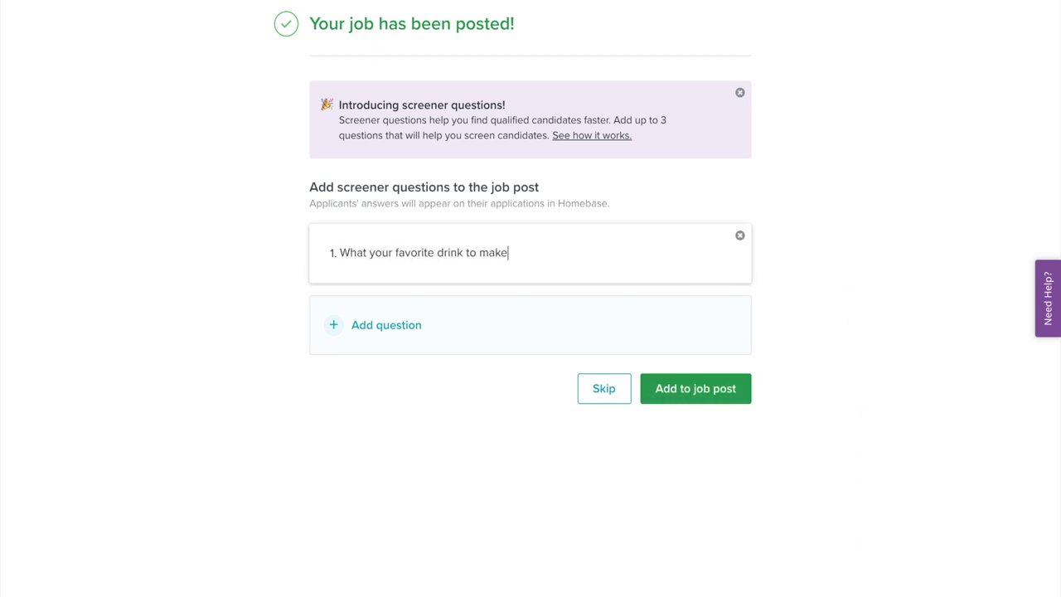
pyautogui.click(405, 325)
pyautogui.write('D')
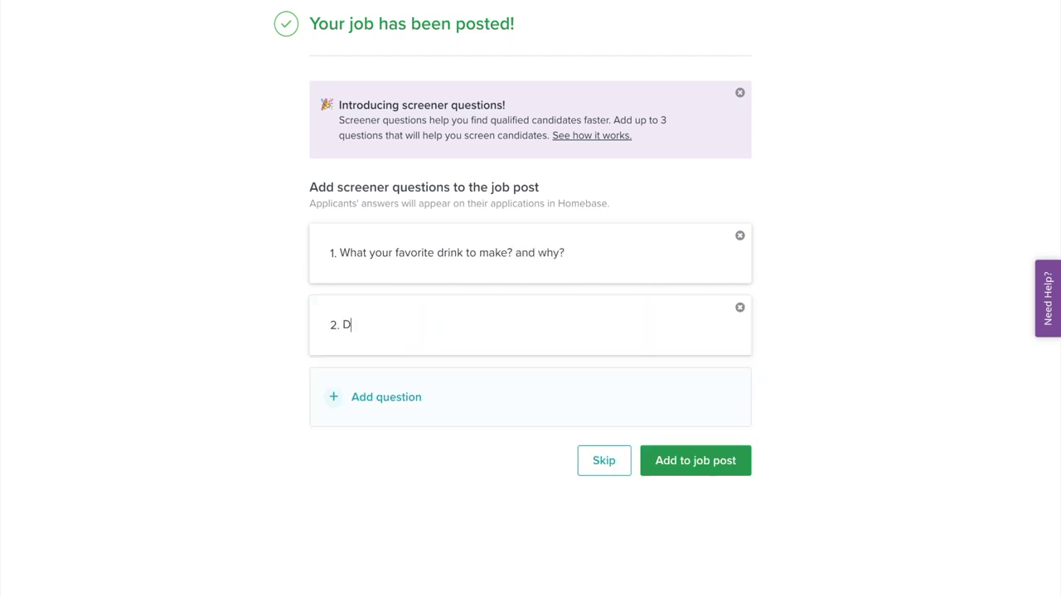
pyautogui.write('escribe yourself in 3 words.')
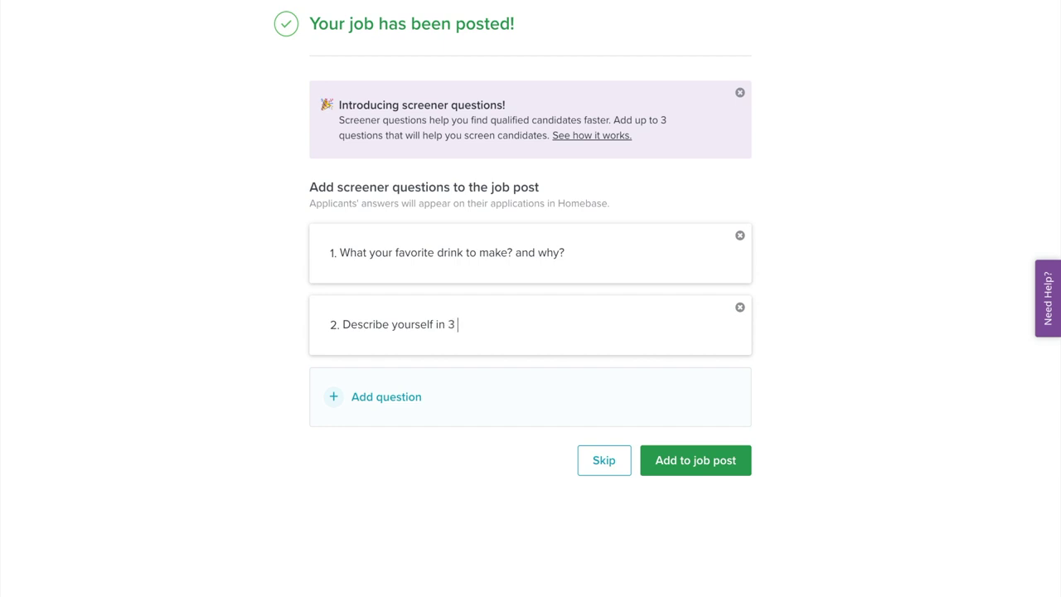
pyautogui.click(675, 471)
pyautogui.click(689, 466)
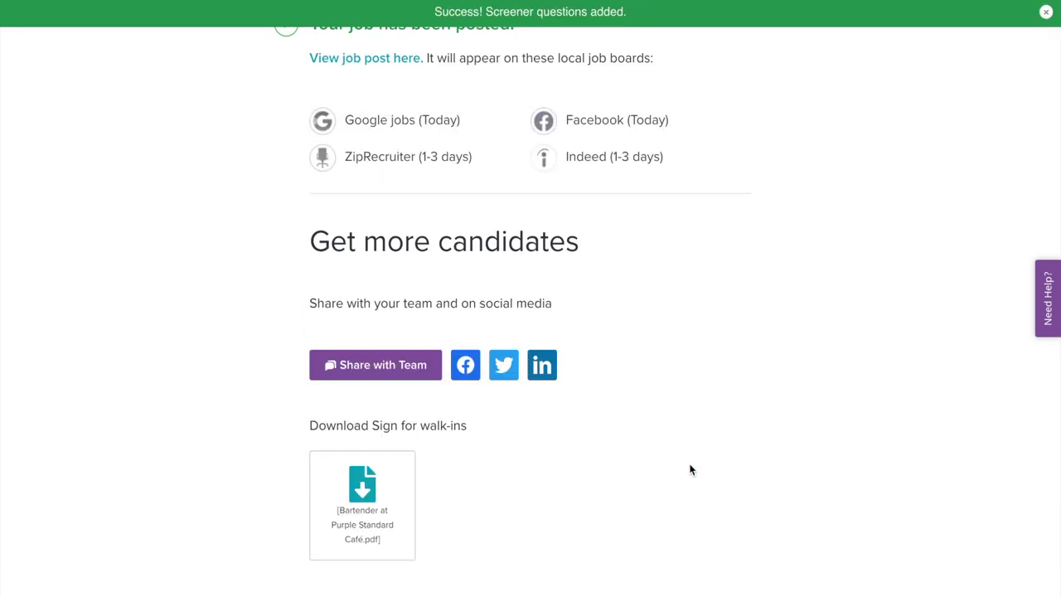
pyautogui.scroll(2, 692, 431)
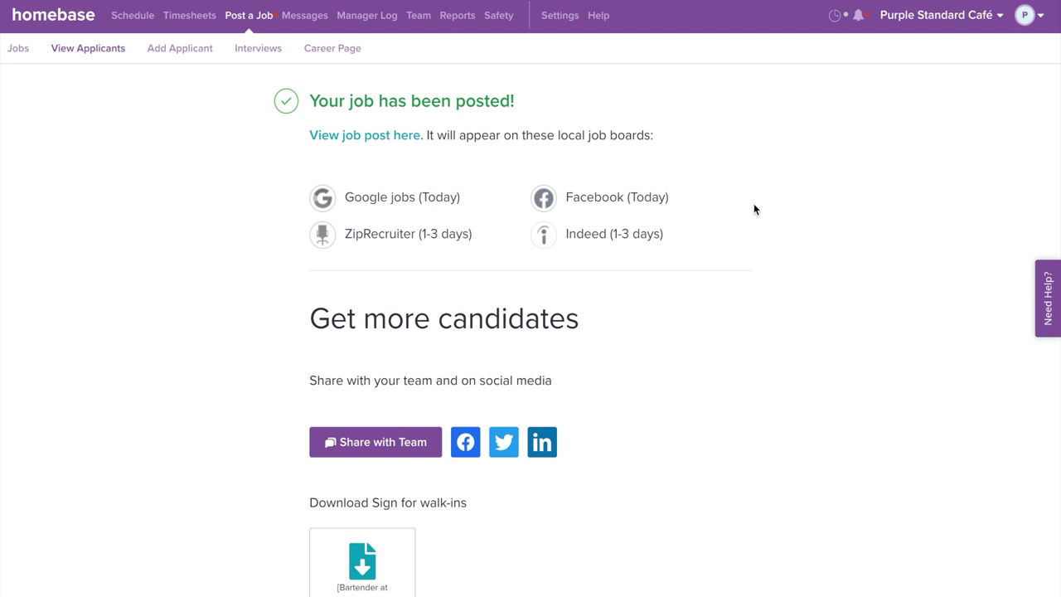
pyautogui.scroll(-3, 753, 208)
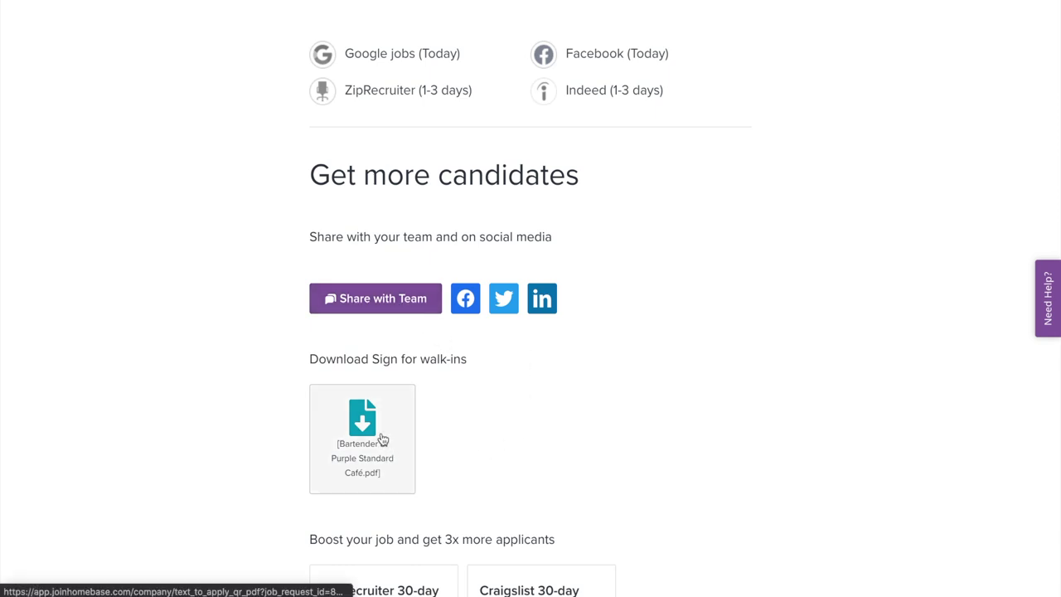
pyautogui.scroll(-5, 635, 487)
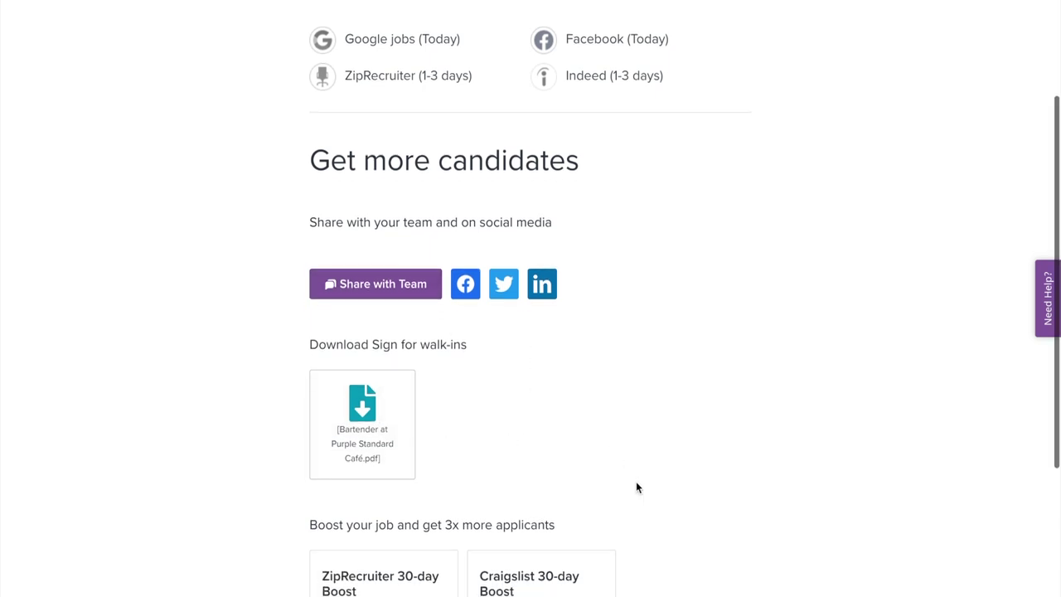
pyautogui.scroll(-1, 636, 487)
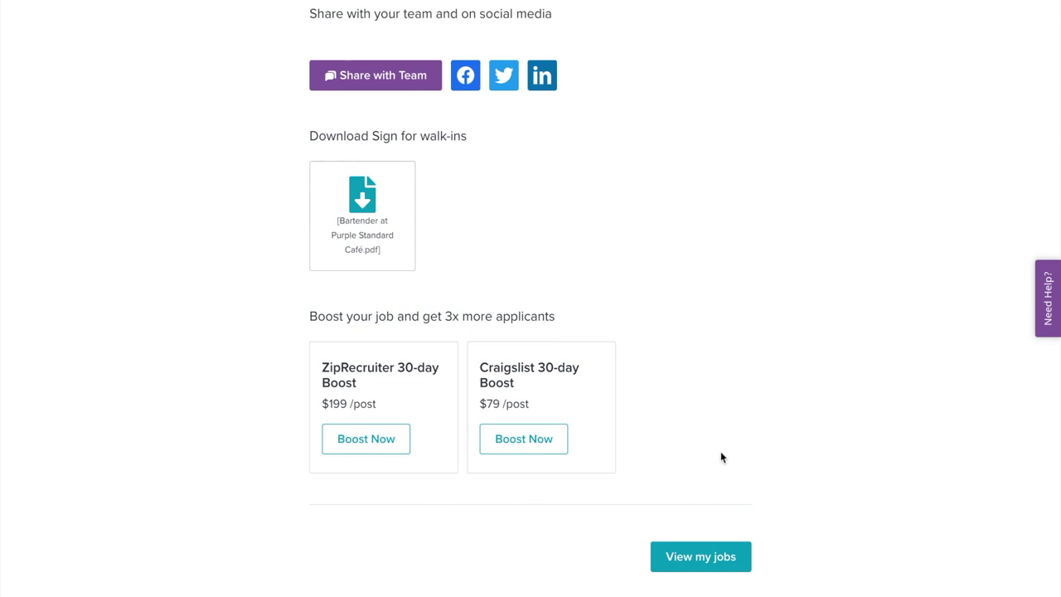
pyautogui.scroll(5, 715, 431)
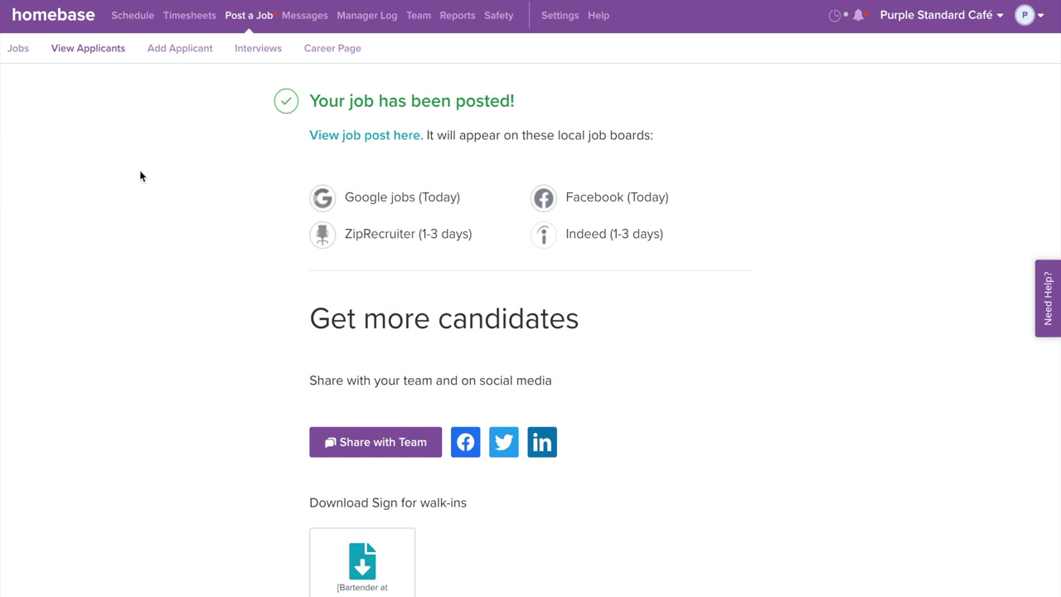
# Message the Barista applicant: happy they applied, can they interview this Monday?
pyautogui.click(102, 50)
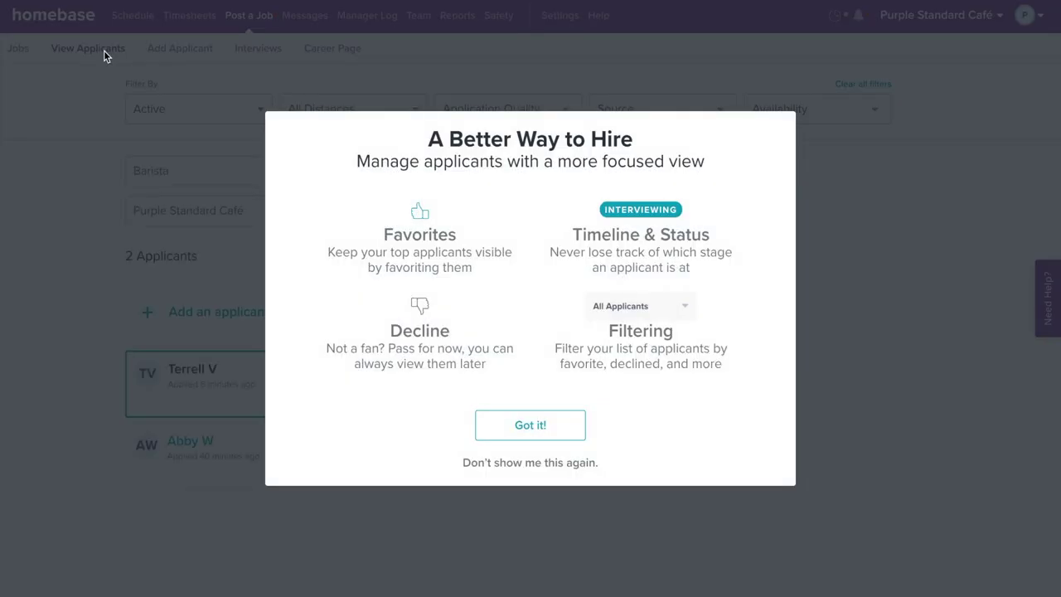
pyautogui.click(523, 426)
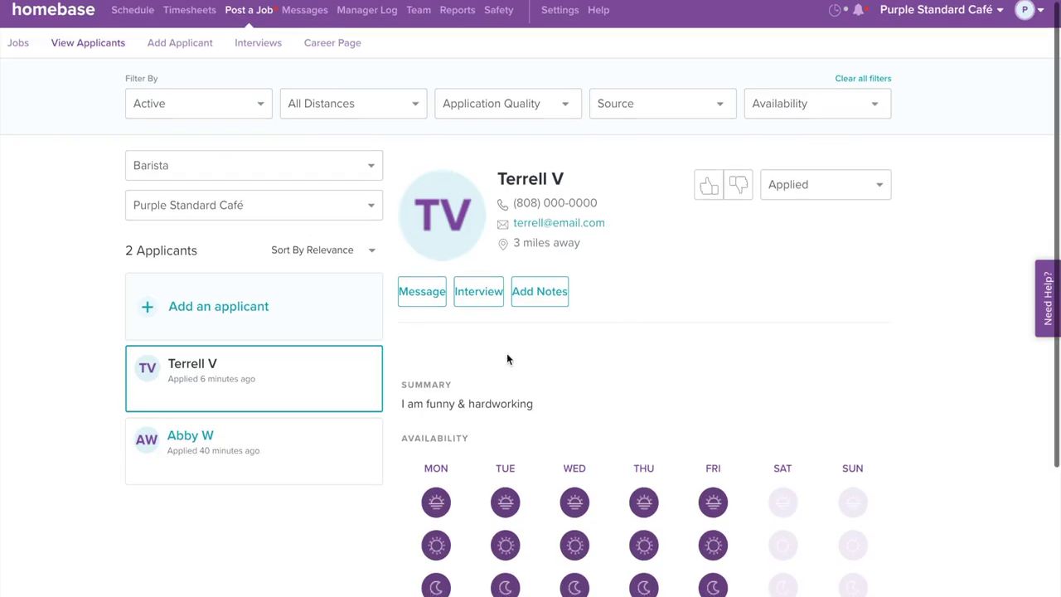
pyautogui.scroll(-2, 506, 353)
pyautogui.scroll(2, 507, 356)
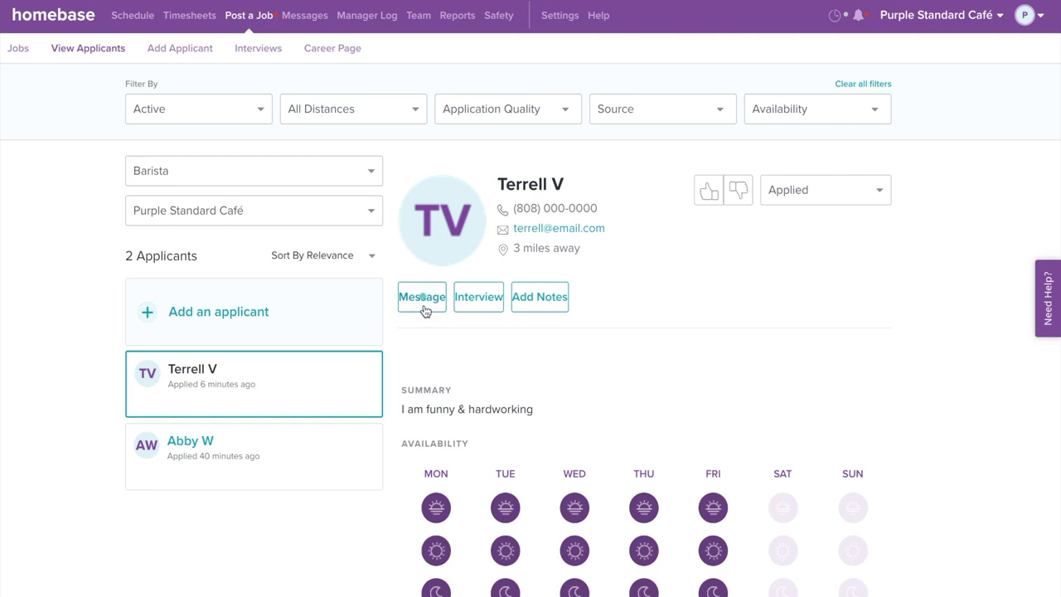
pyautogui.click(425, 305)
pyautogui.write('Hi!')
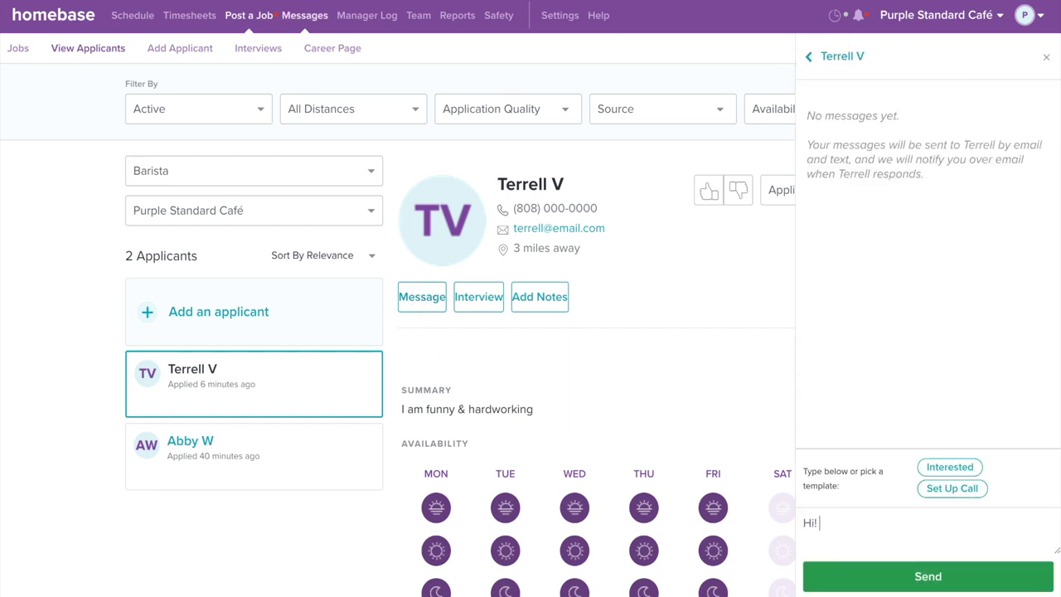
pyautogui.write(" I'm happy you applied! Would you be able to come in for an interview this Monday?")
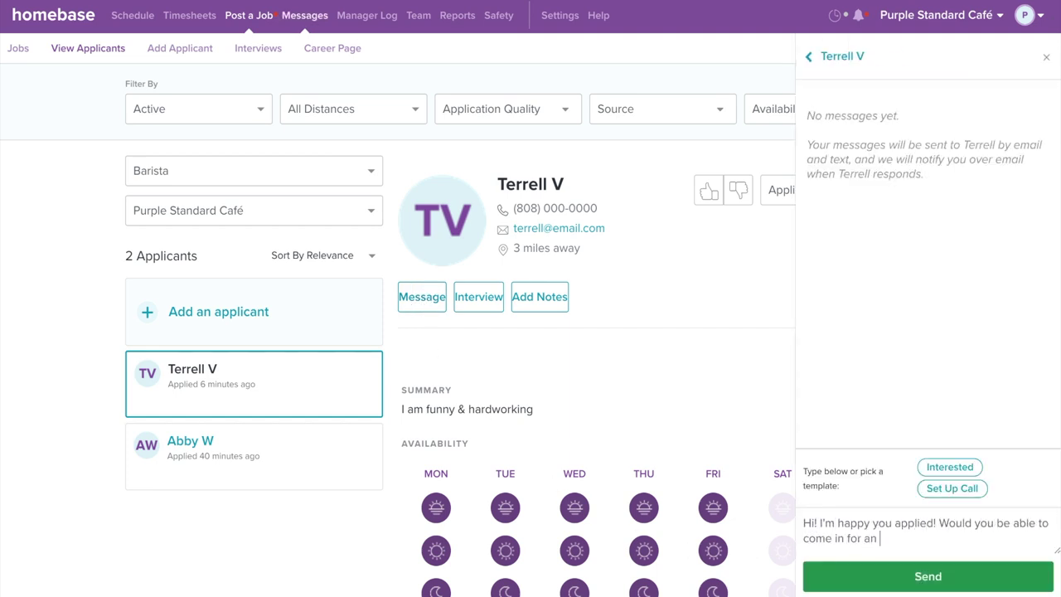
pyautogui.click(882, 568)
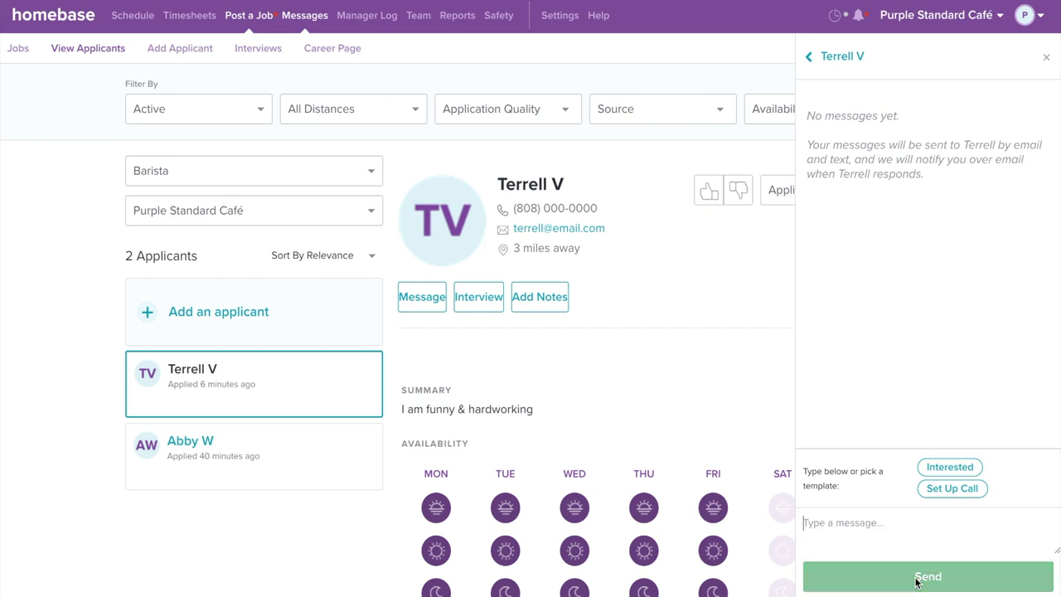
pyautogui.click(1047, 57)
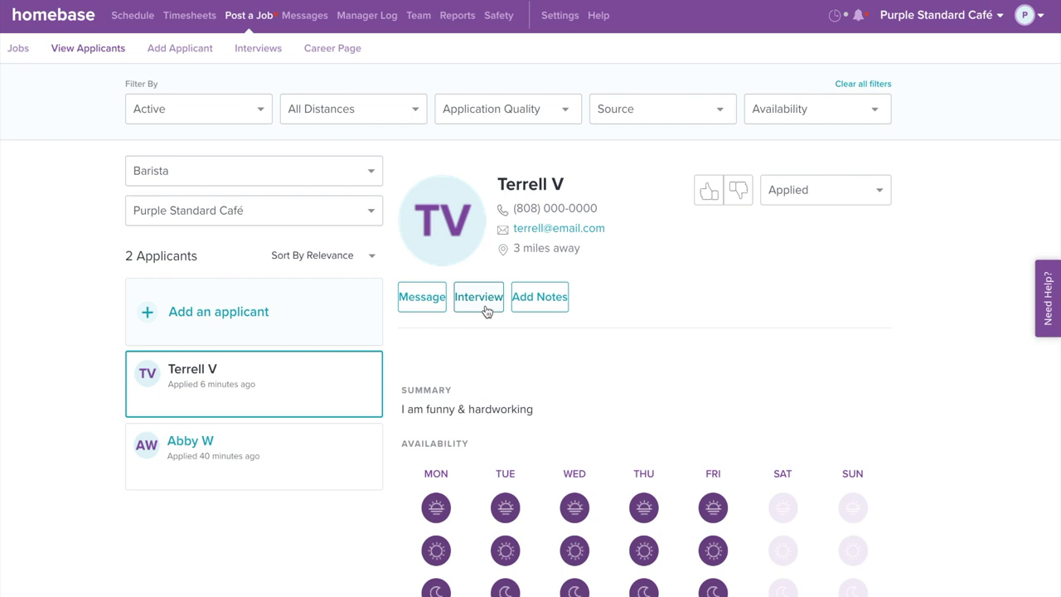
# Schedule an in-person interview with the applicant on 07/27/2020 at 11:00am.
pyautogui.click(484, 302)
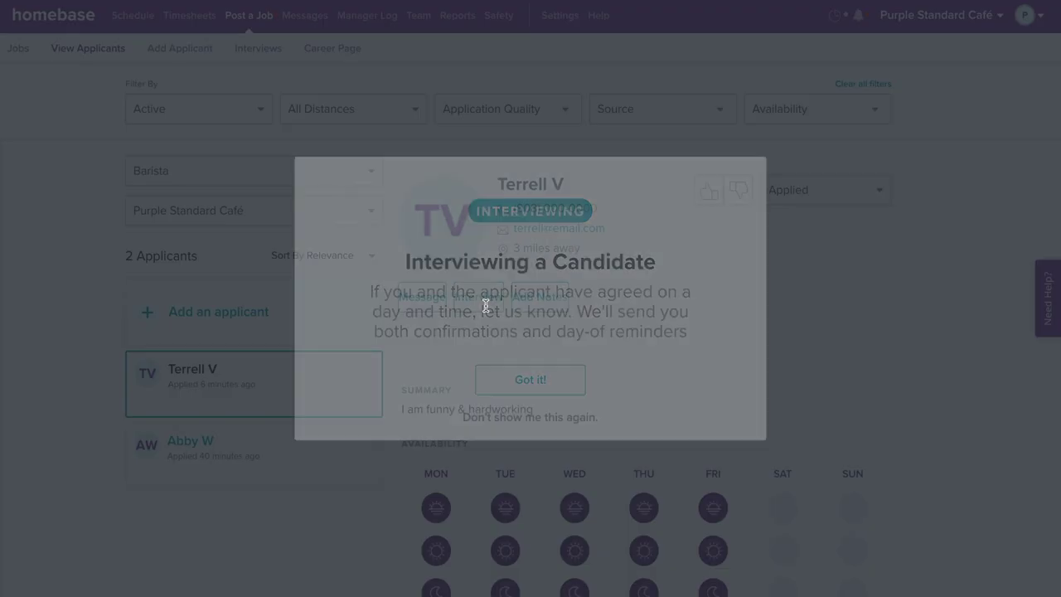
pyautogui.click(530, 381)
pyautogui.click(481, 296)
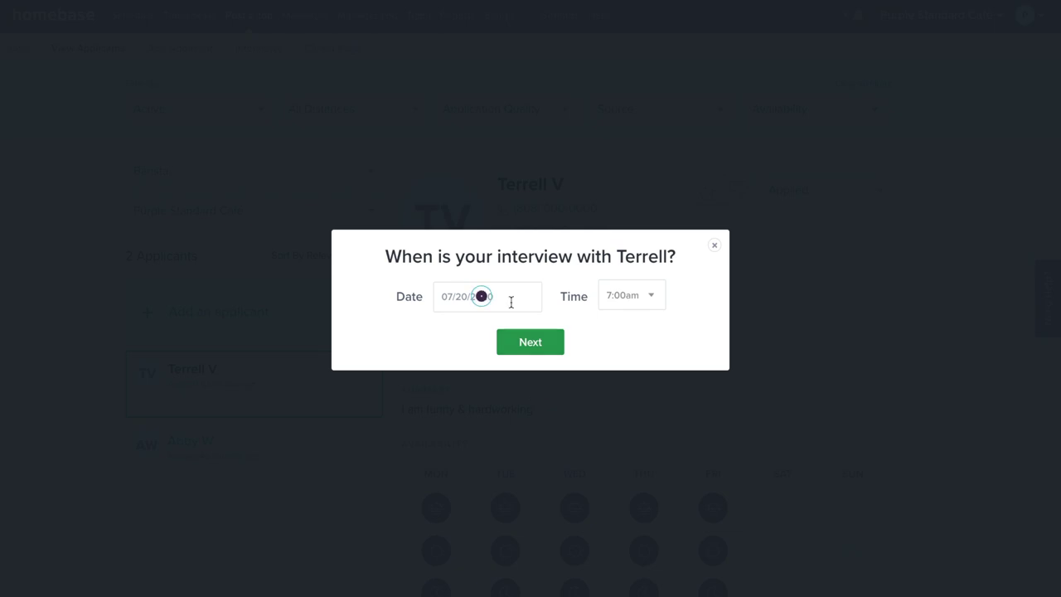
pyautogui.click(448, 242)
pyautogui.click(628, 296)
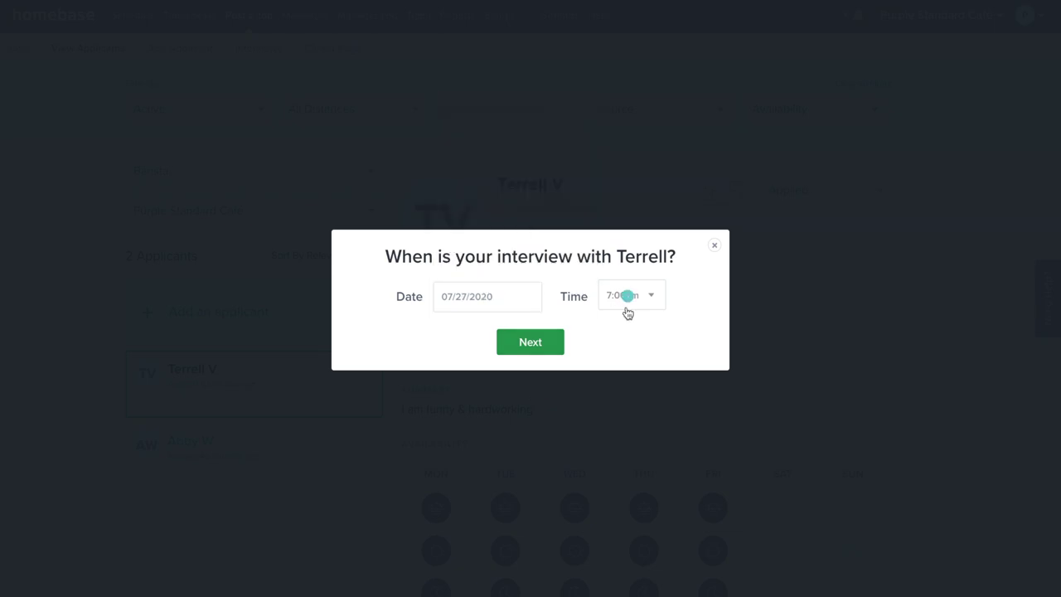
pyautogui.scroll(-2, 624, 471)
pyautogui.scroll(-1, 623, 471)
pyautogui.click(629, 433)
pyautogui.click(530, 342)
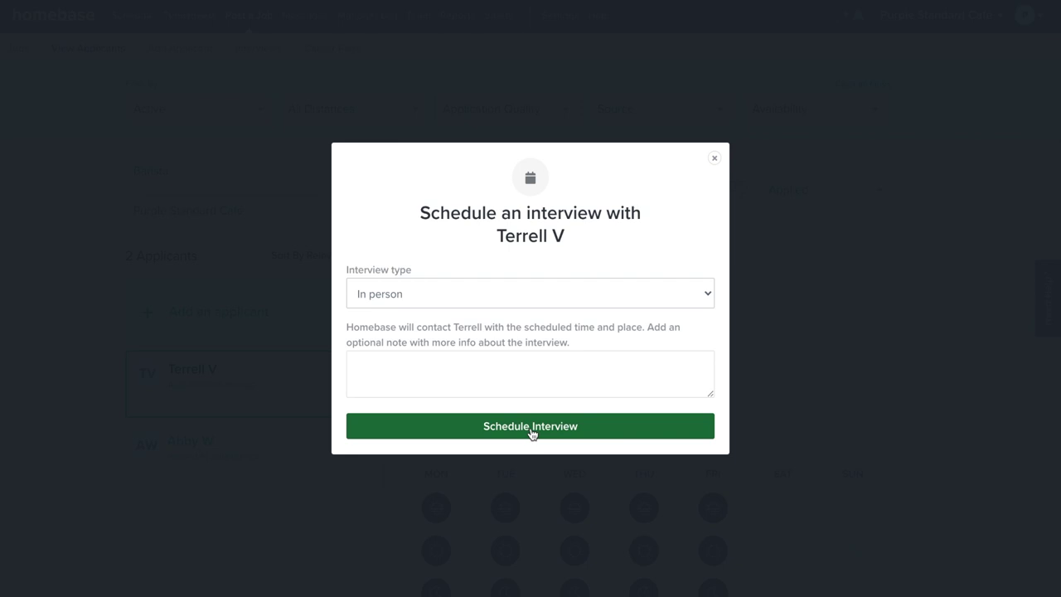
pyautogui.click(531, 431)
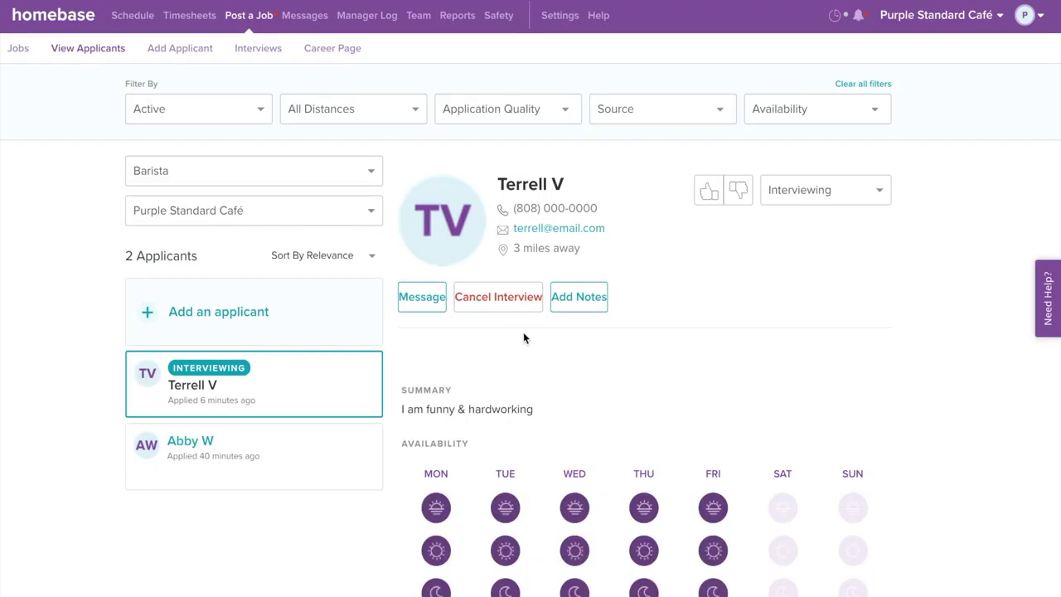
# Add the internal note 'seems like a great candidate!' to the applicant.
pyautogui.click(595, 304)
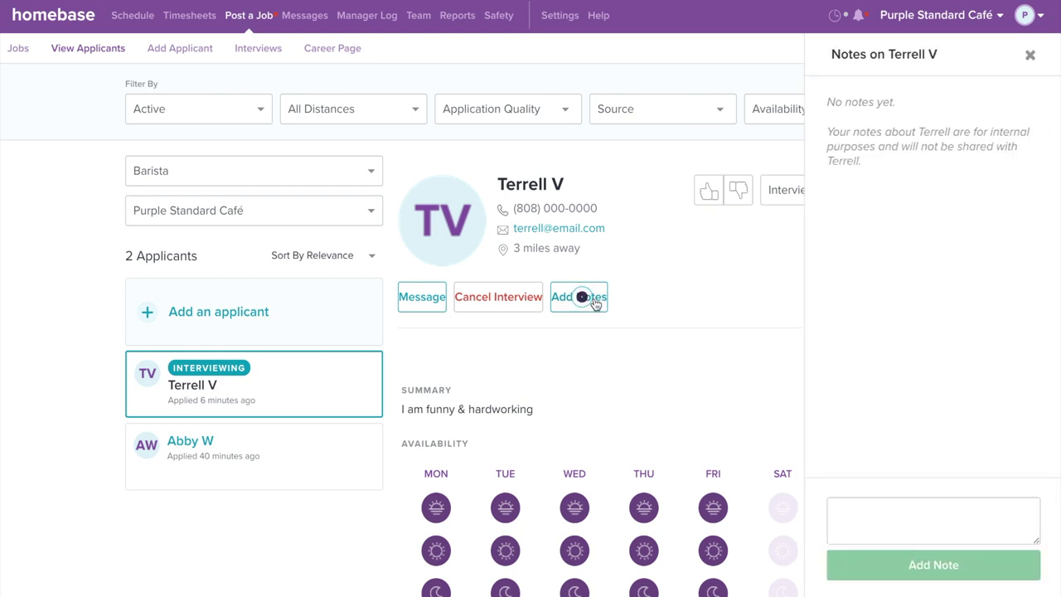
pyautogui.click(858, 513)
pyautogui.write('seems like a great candidate!')
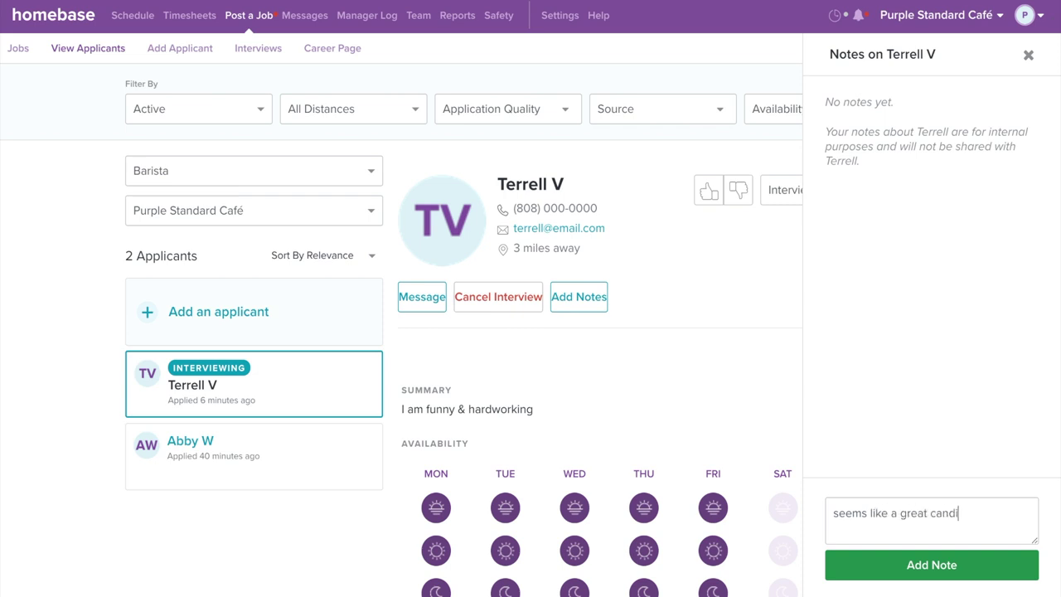
pyautogui.click(945, 574)
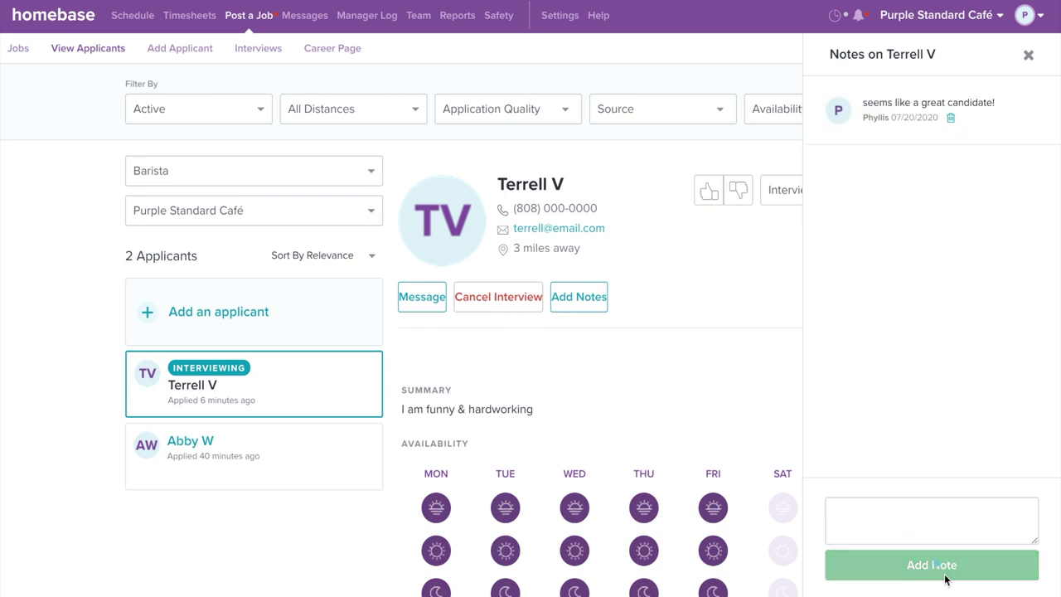
pyautogui.click(1027, 58)
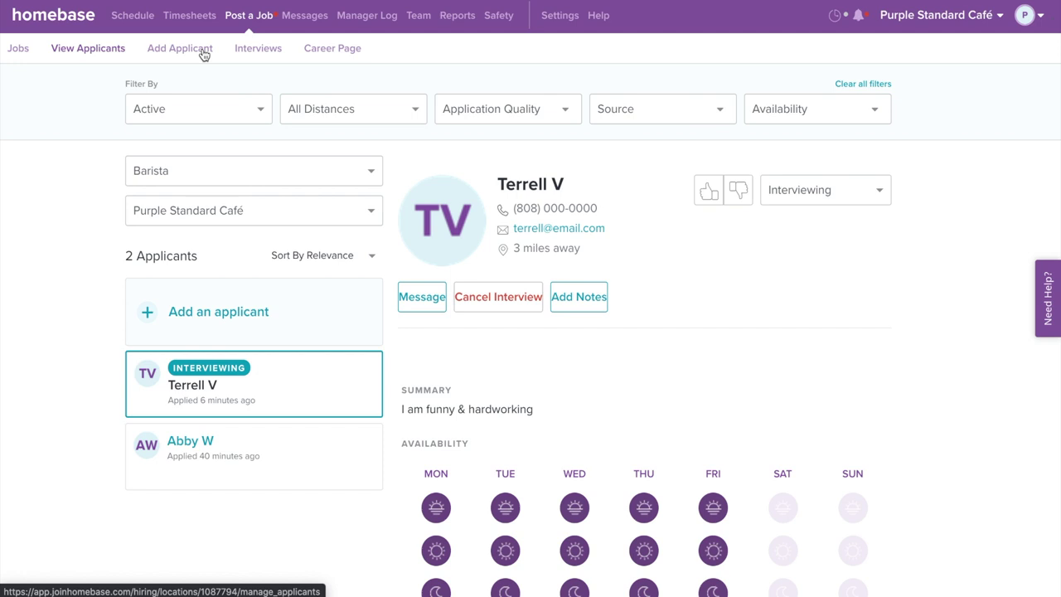
# Start a walk-in applicant for the Cashier role and enter their full name.
pyautogui.click(203, 54)
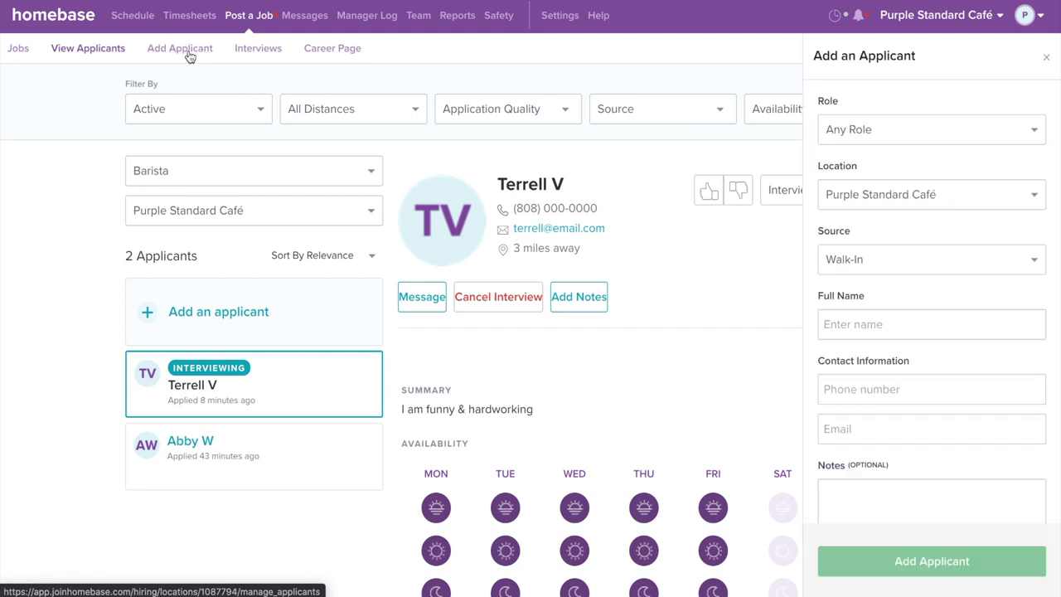
pyautogui.click(890, 137)
pyautogui.click(892, 201)
pyautogui.scroll(-1, 896, 274)
pyautogui.scroll(1, 898, 310)
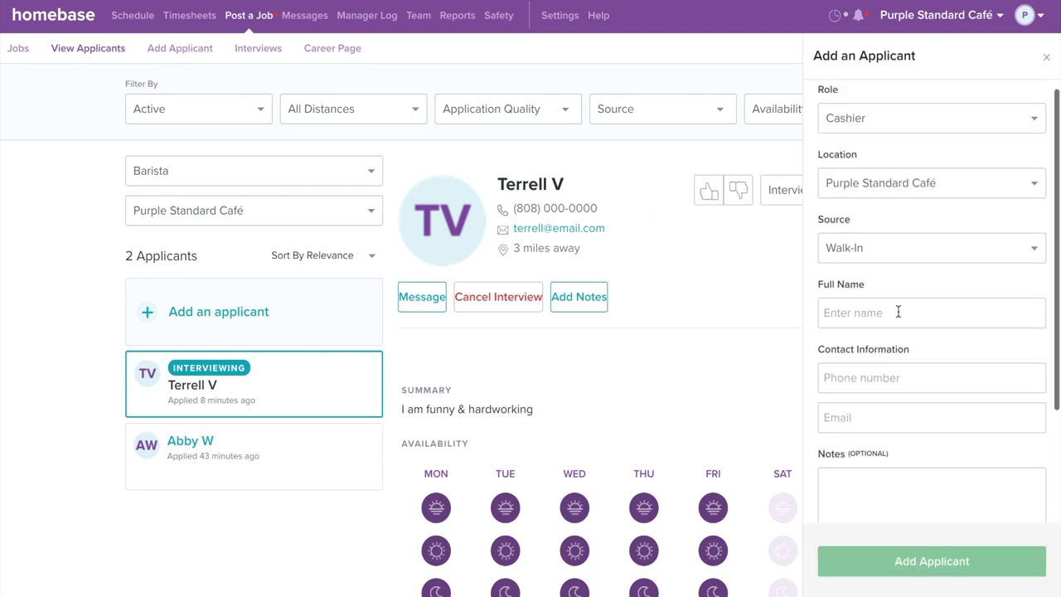
pyautogui.click(897, 319)
pyautogui.write('Danielle')
# Add the applicant's phone number and e-mail, create them, then view Interviews and the Career Page.
pyautogui.scroll(-1, 894, 319)
pyautogui.click(892, 324)
pyautogui.write('2810000000')
pyautogui.click(898, 361)
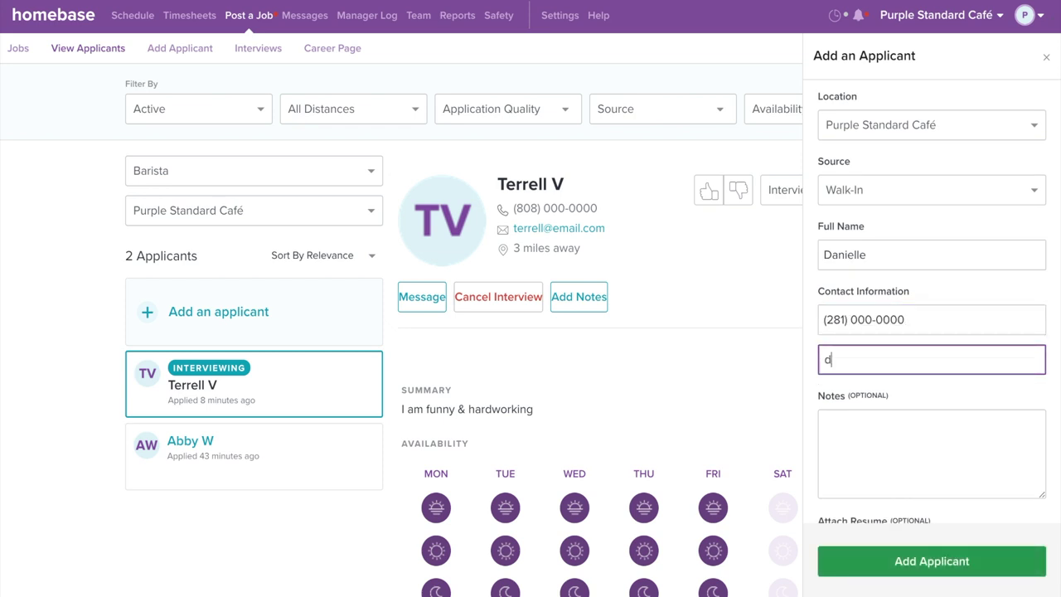
pyautogui.scroll(-1, 887, 437)
pyautogui.click(920, 561)
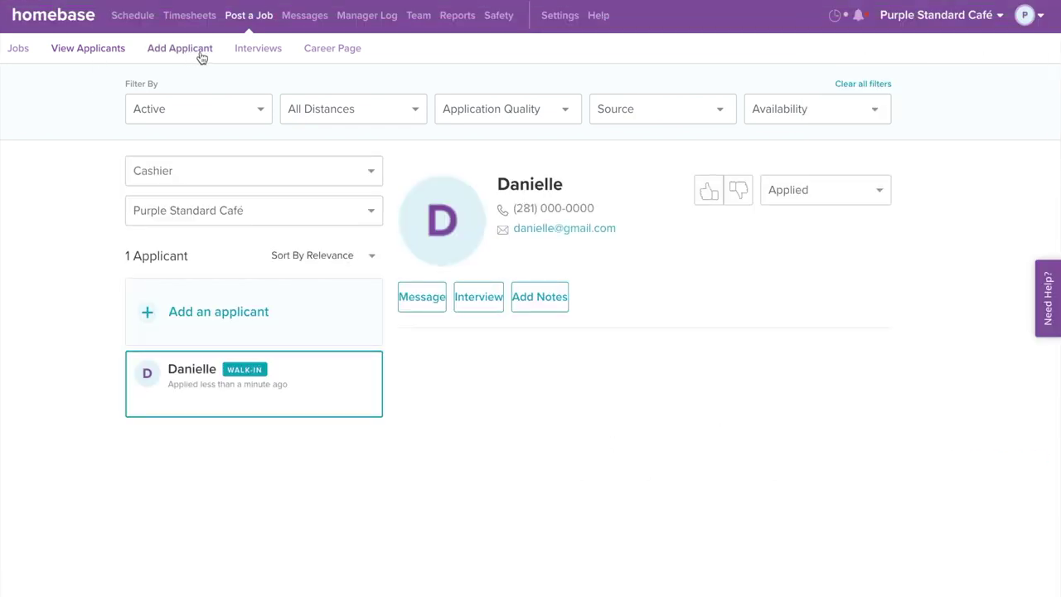
pyautogui.click(249, 55)
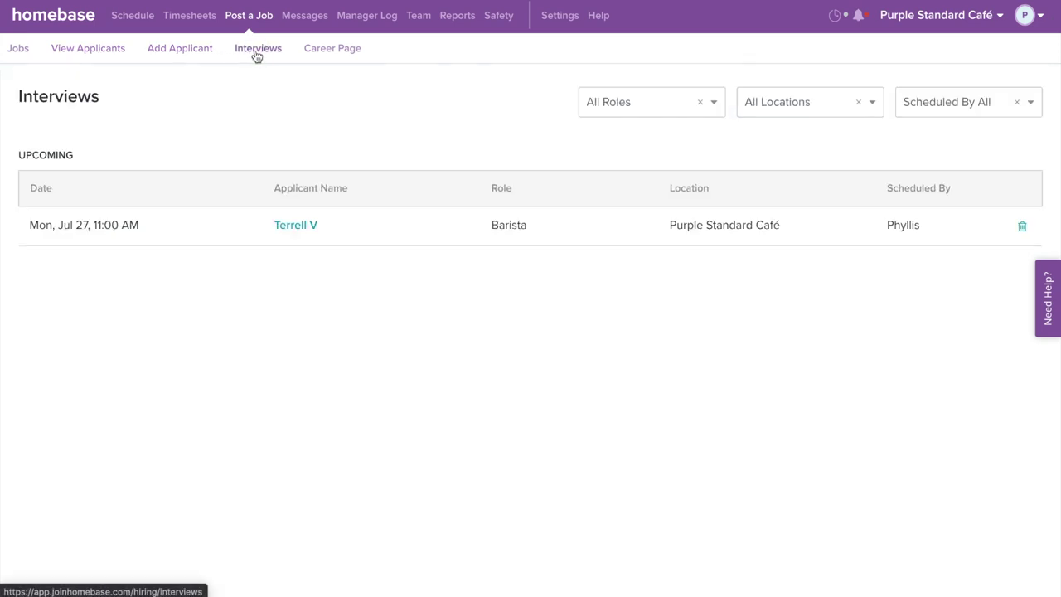
pyautogui.click(331, 55)
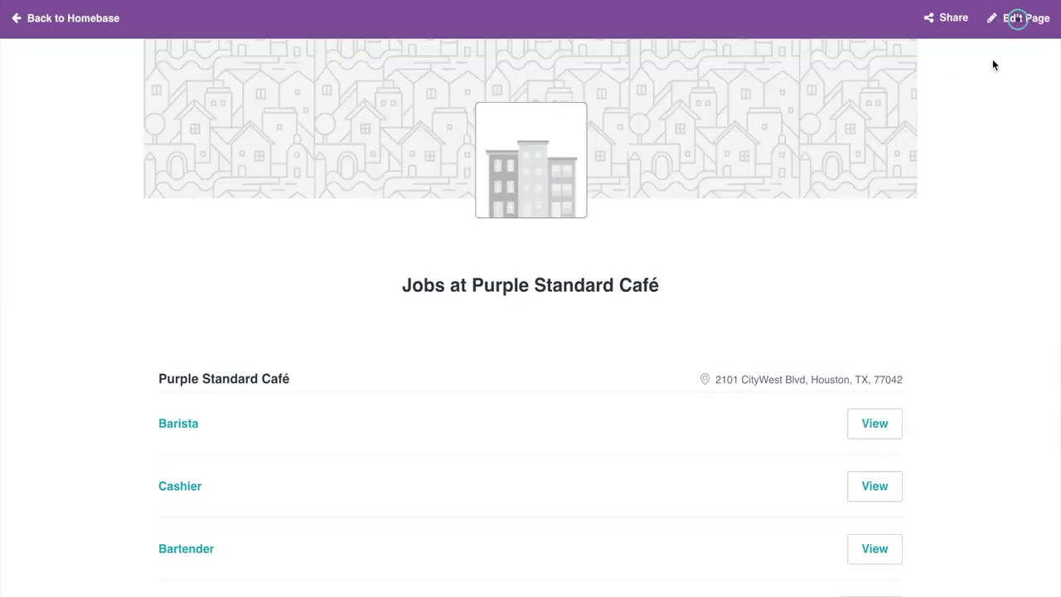
# Copy the career page's share link and return to the Homebase jobs dashboard.
pyautogui.click(1008, 20)
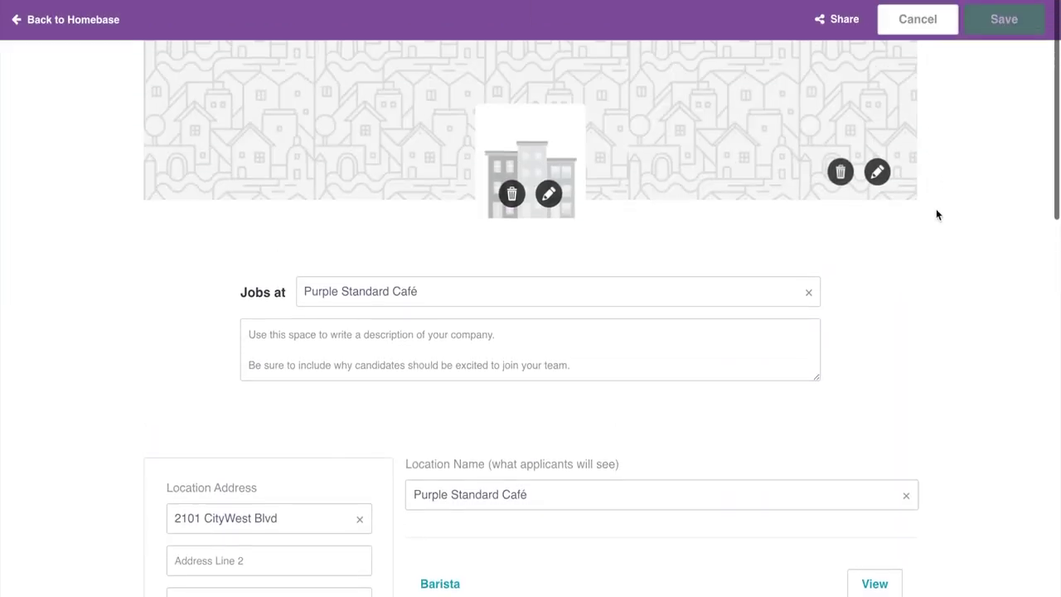
pyautogui.click(935, 27)
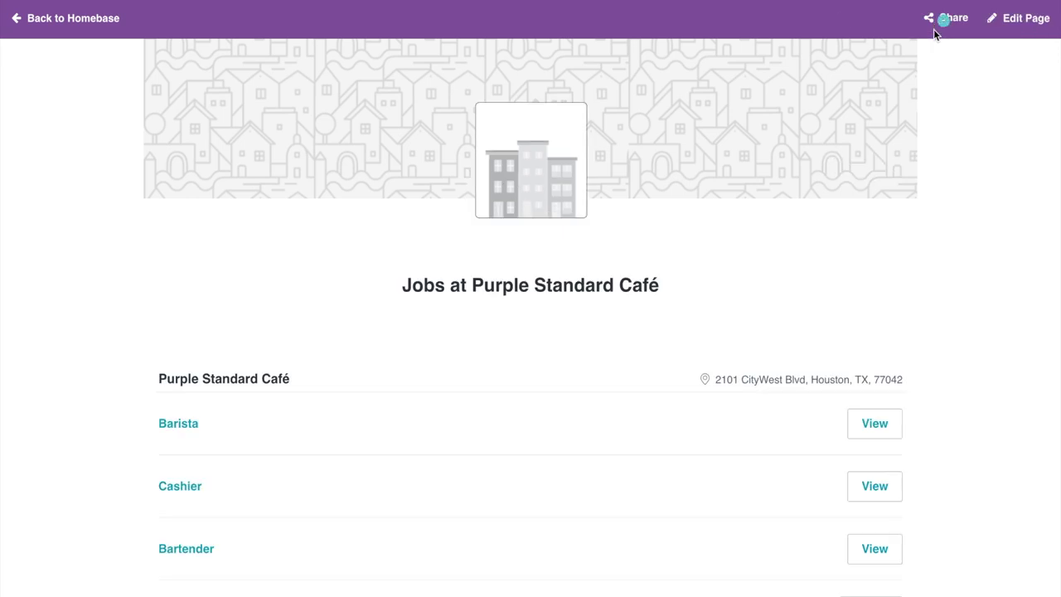
pyautogui.click(947, 21)
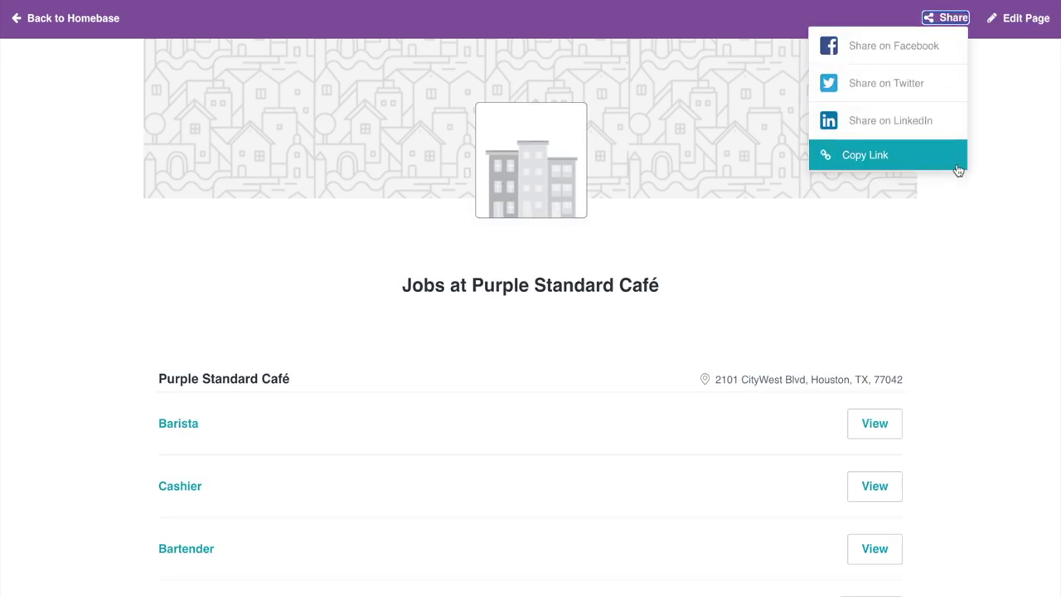
pyautogui.click(916, 164)
pyautogui.scroll(-5, 983, 282)
pyautogui.scroll(-3, 985, 284)
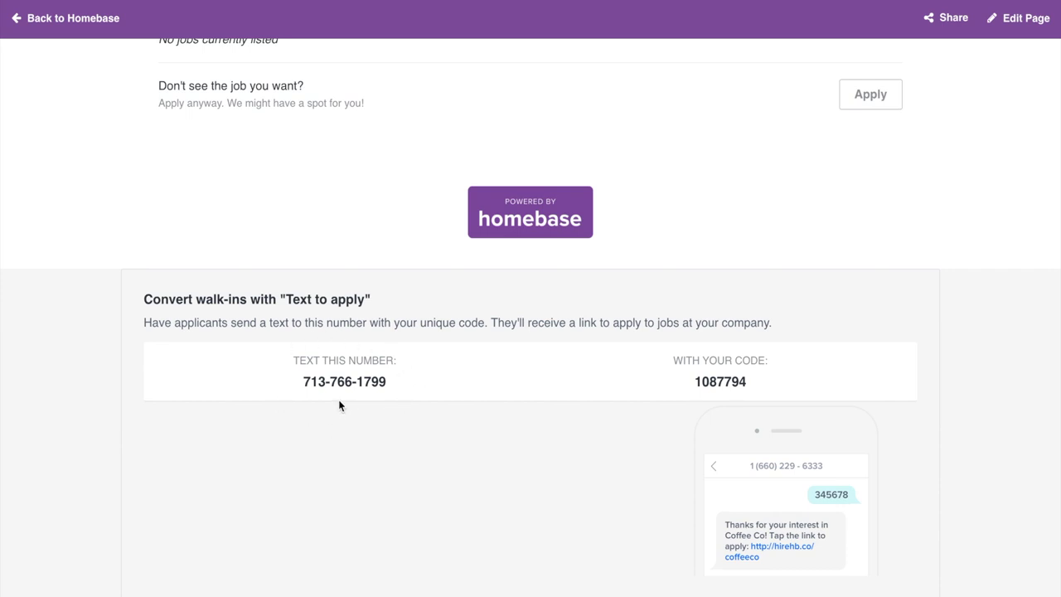
pyautogui.scroll(10, 339, 404)
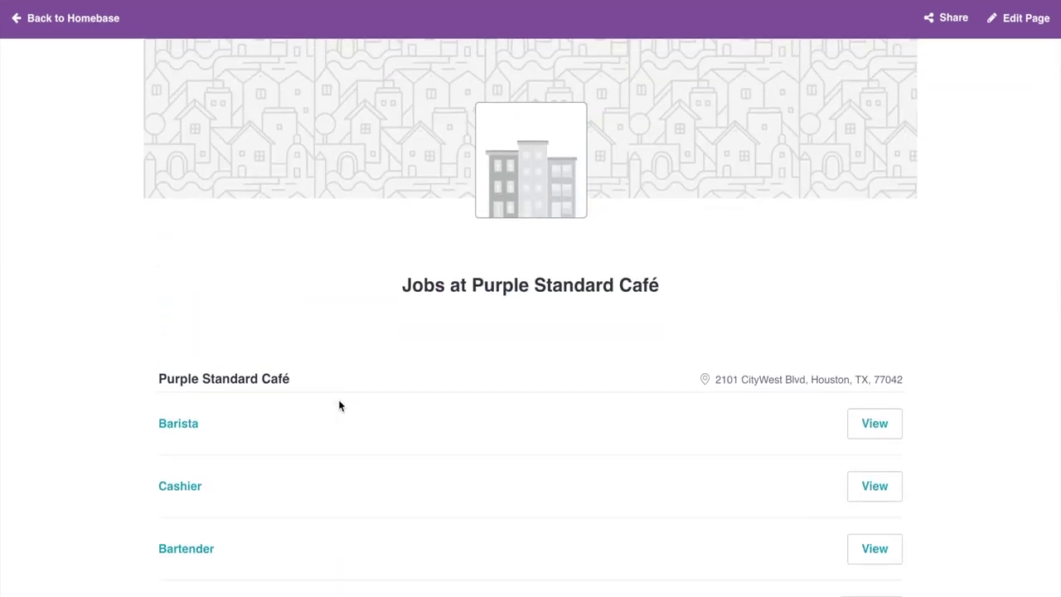
pyautogui.click(74, 20)
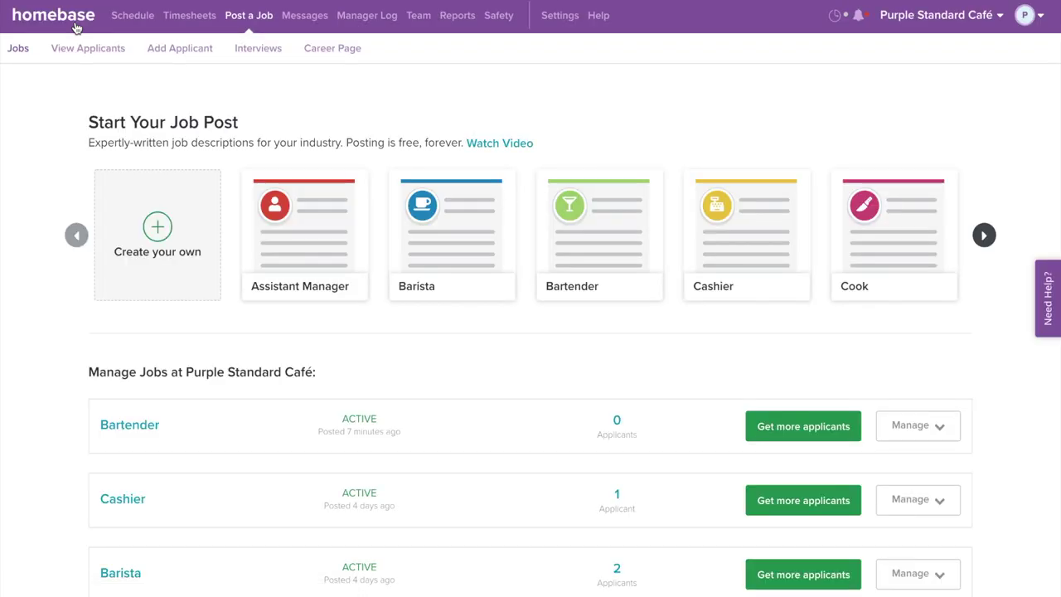
# Move the Barista applicant who applied an hour ago from Applied to Hired.
pyautogui.click(88, 53)
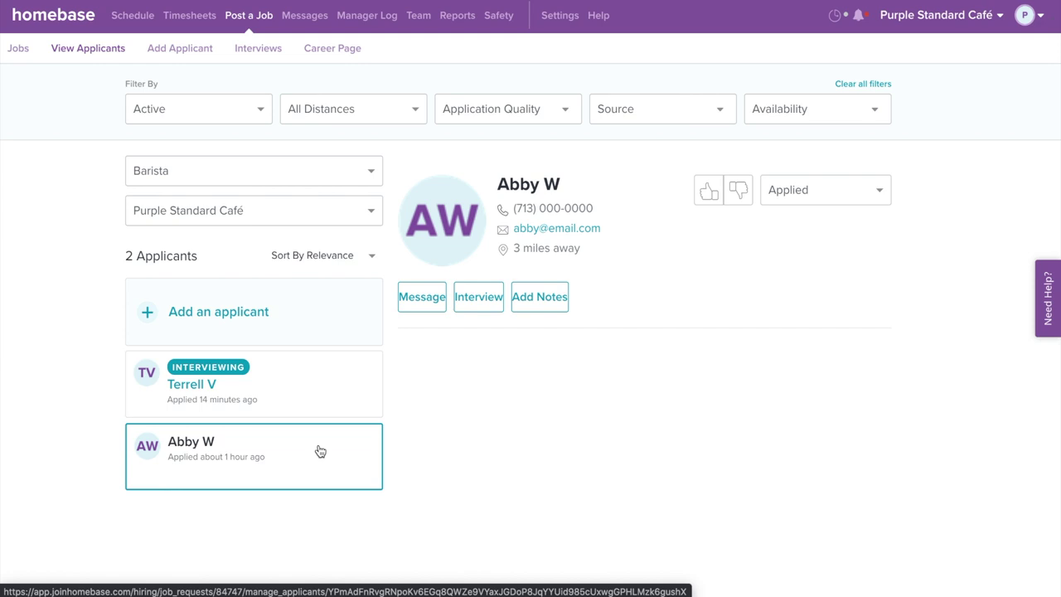
pyautogui.click(319, 449)
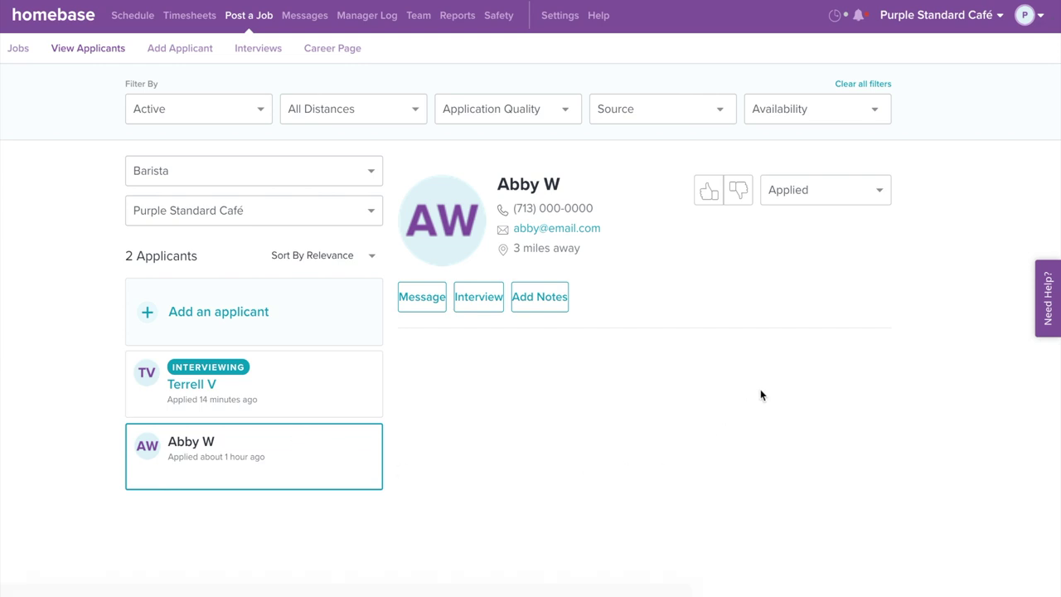
pyautogui.click(860, 188)
pyautogui.click(867, 191)
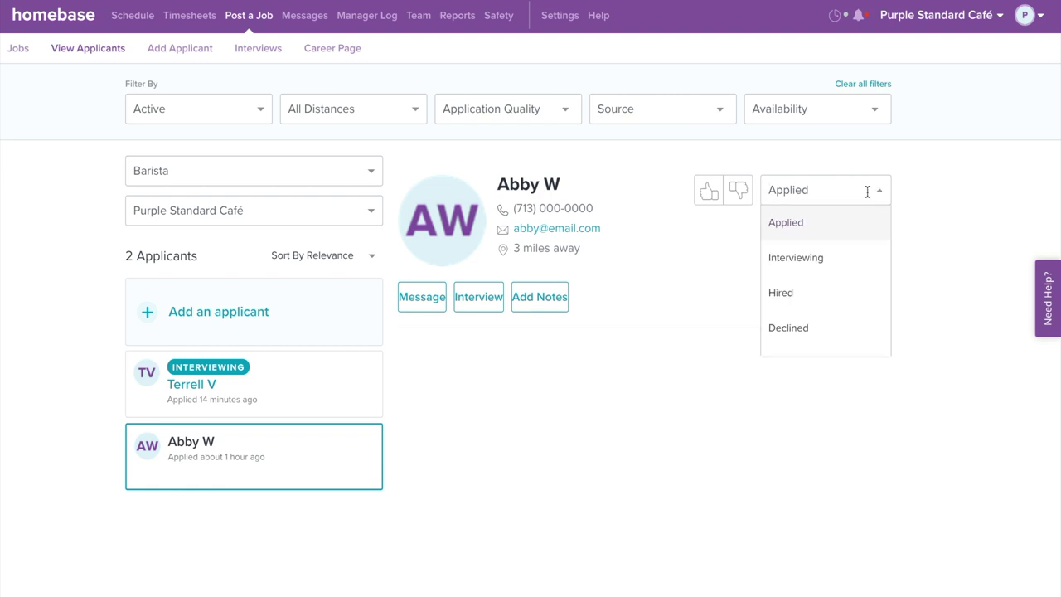
pyautogui.click(865, 294)
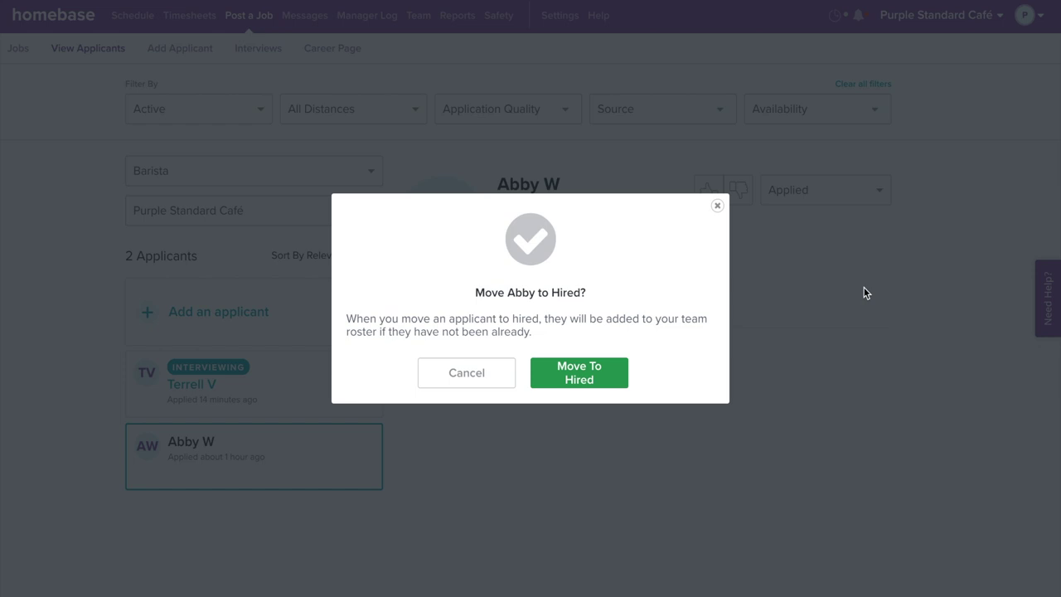
pyautogui.click(594, 378)
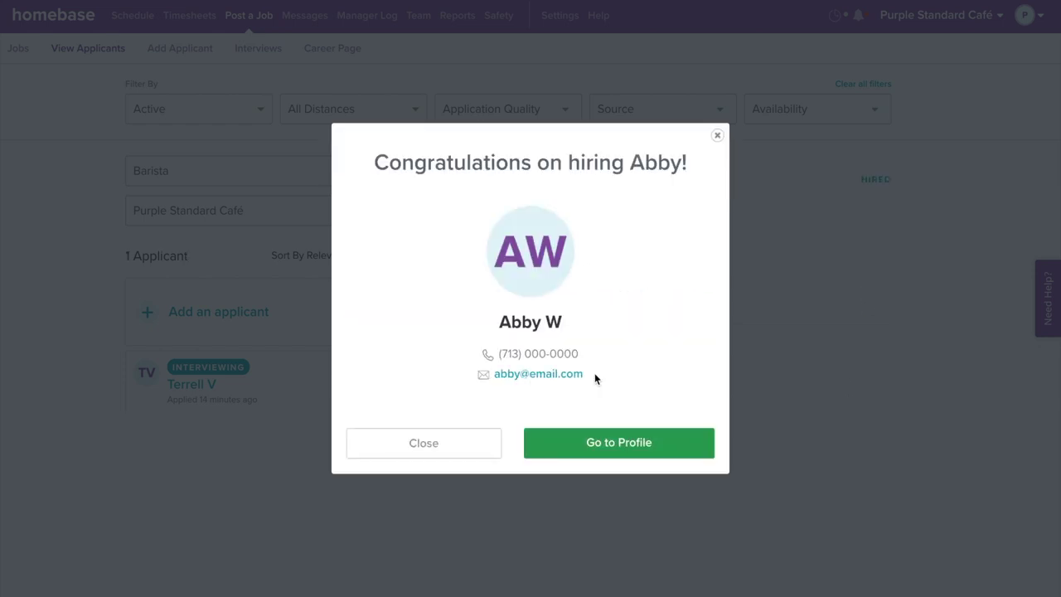
pyautogui.press('Escape')
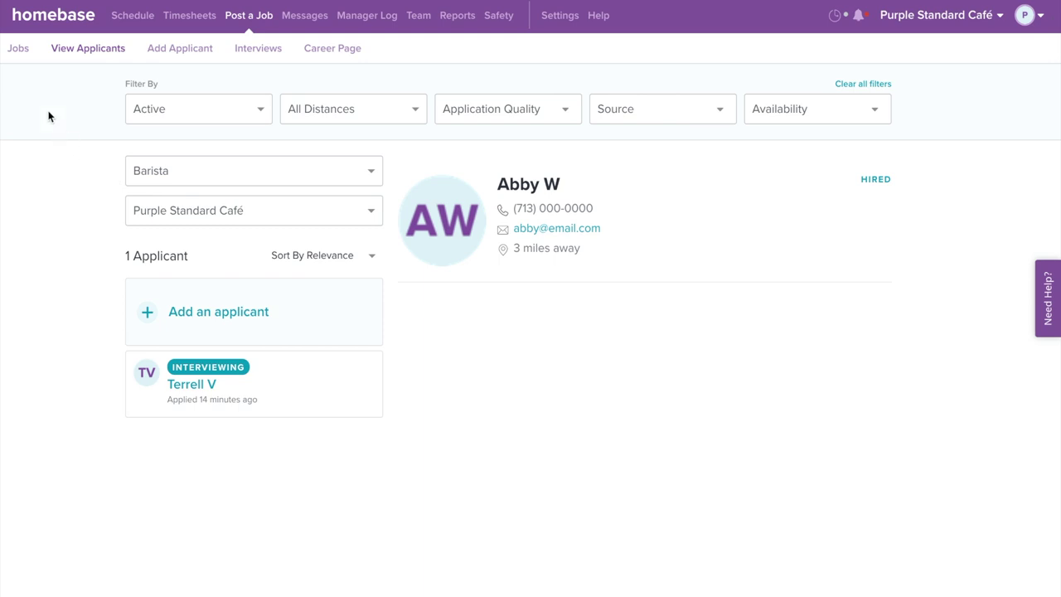
pyautogui.click(18, 50)
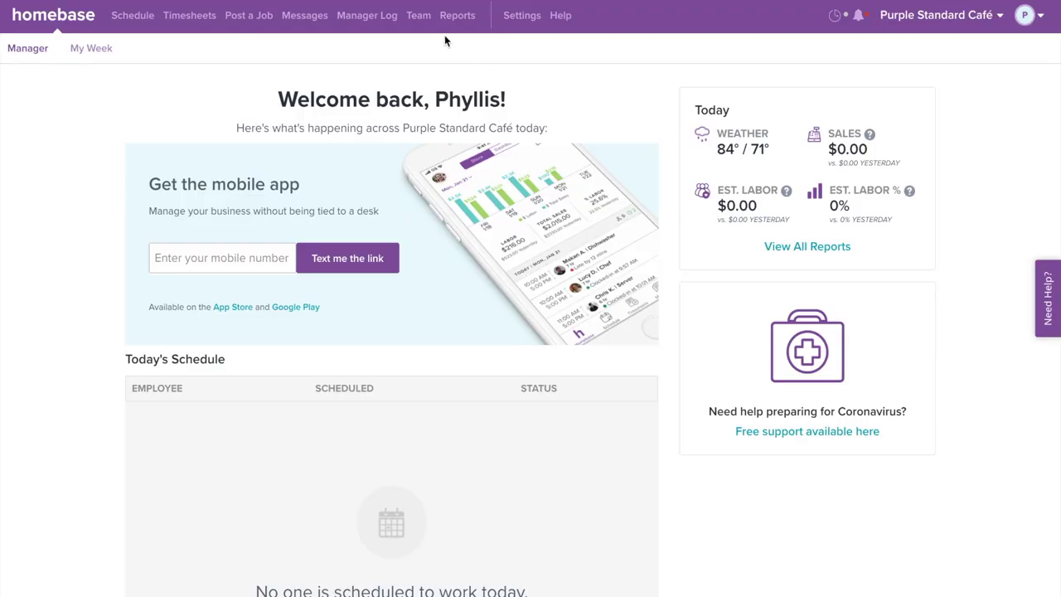
# Open Messages, look at Message a Group's Create Custom Group option, then return to the main menu.
pyautogui.click(304, 17)
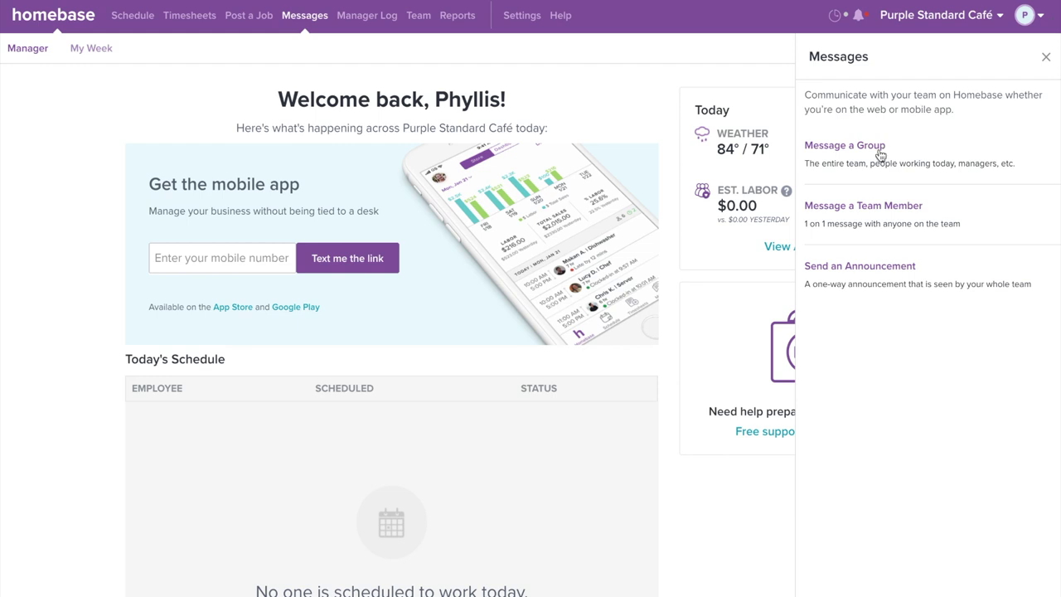
pyautogui.click(881, 155)
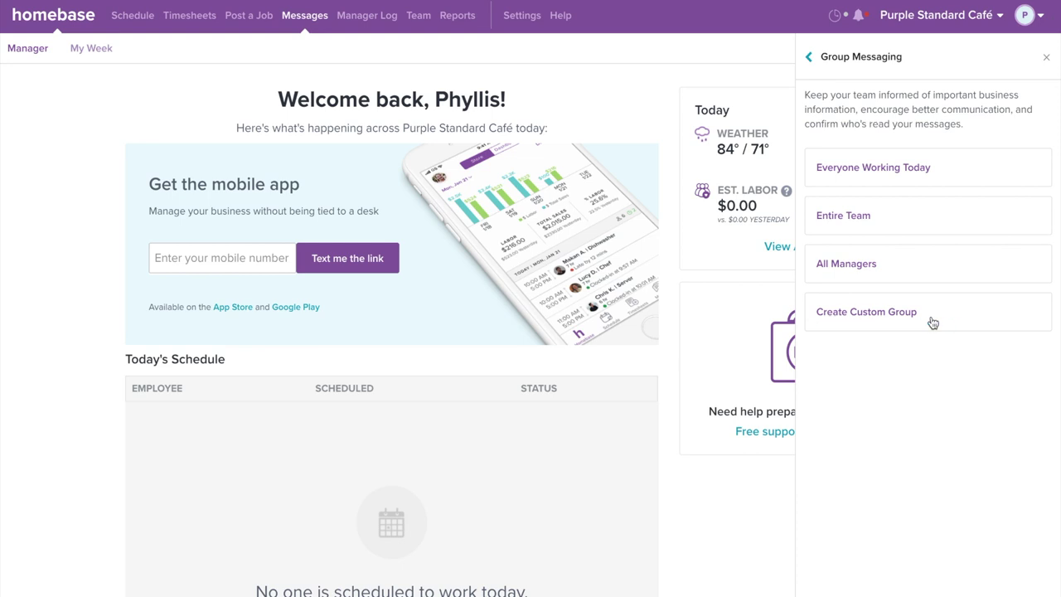
pyautogui.click(933, 321)
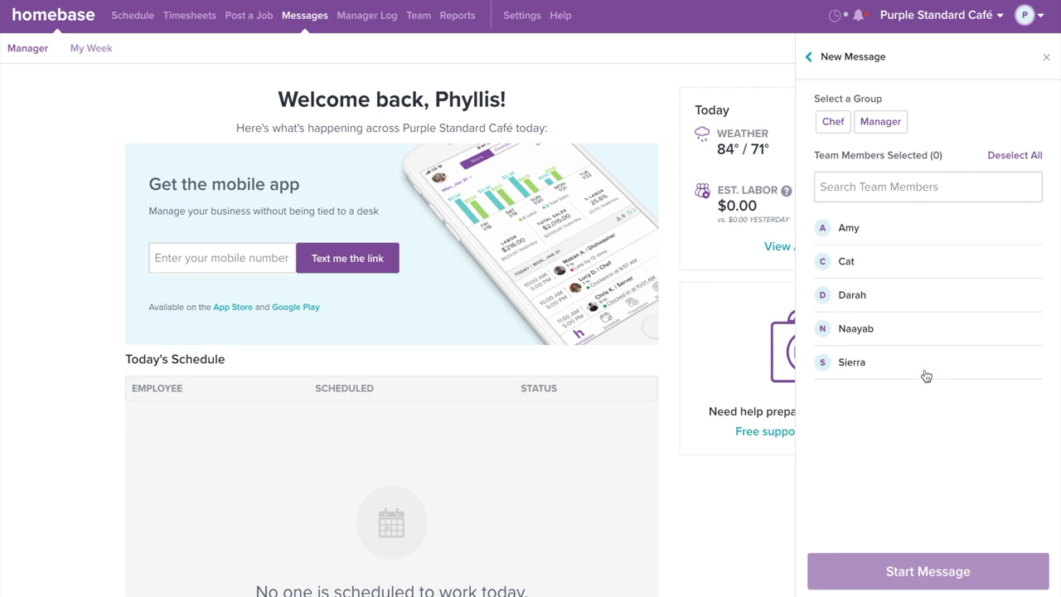
pyautogui.click(810, 59)
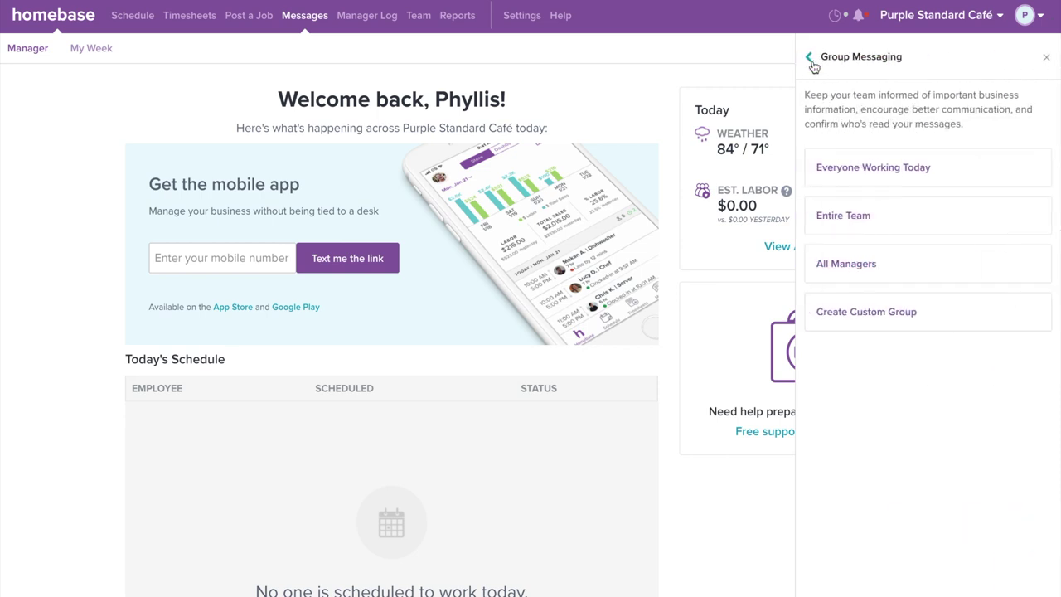
pyautogui.click(810, 59)
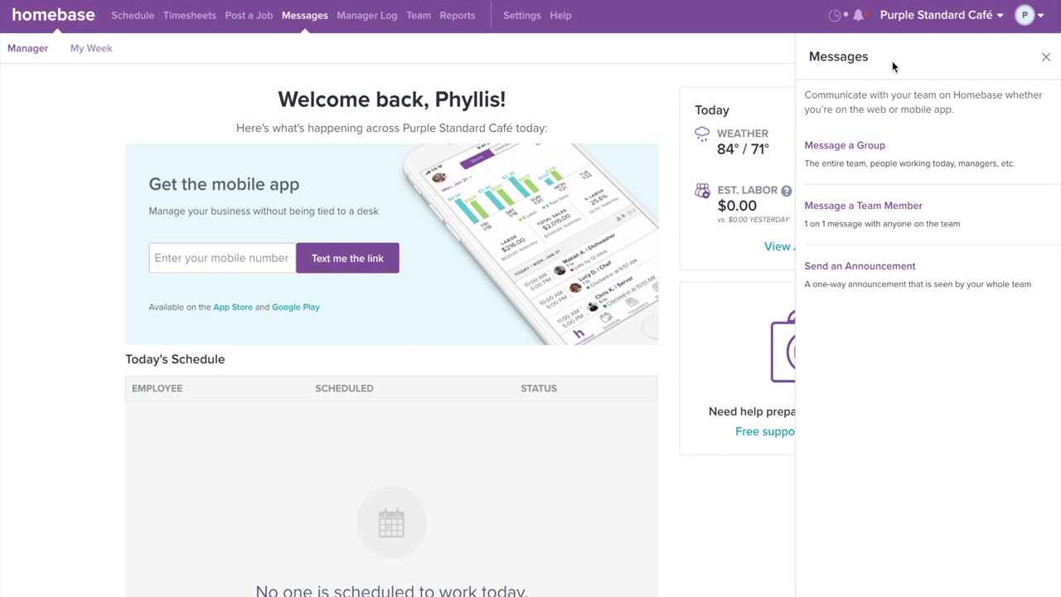
# Message two team members: 'Hello! Today is going to be a busy day, please make sure everything is prepped'.
pyautogui.click(932, 209)
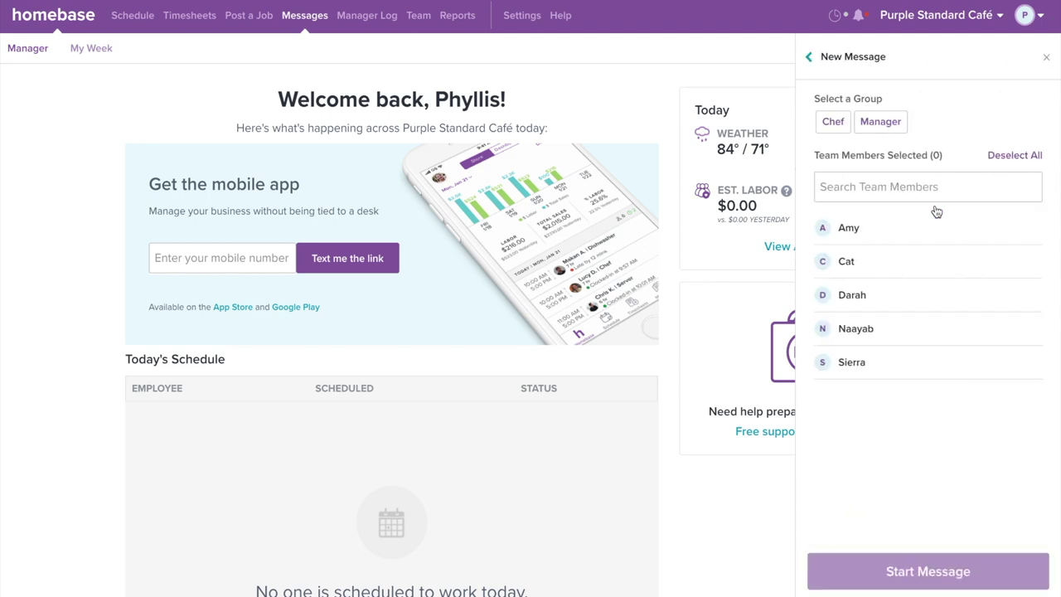
pyautogui.click(888, 234)
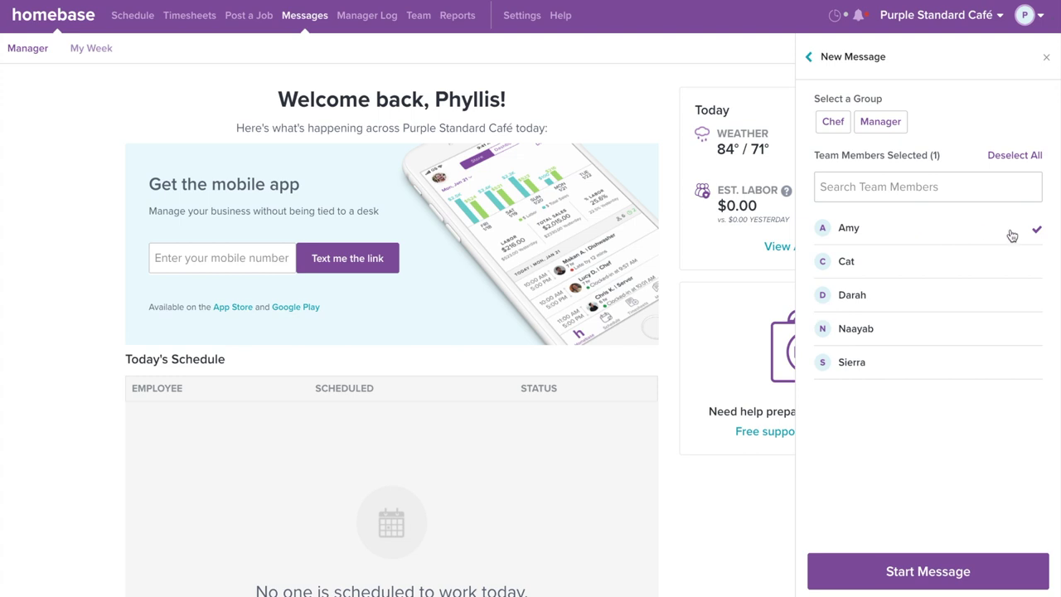
pyautogui.click(1027, 272)
pyautogui.click(956, 570)
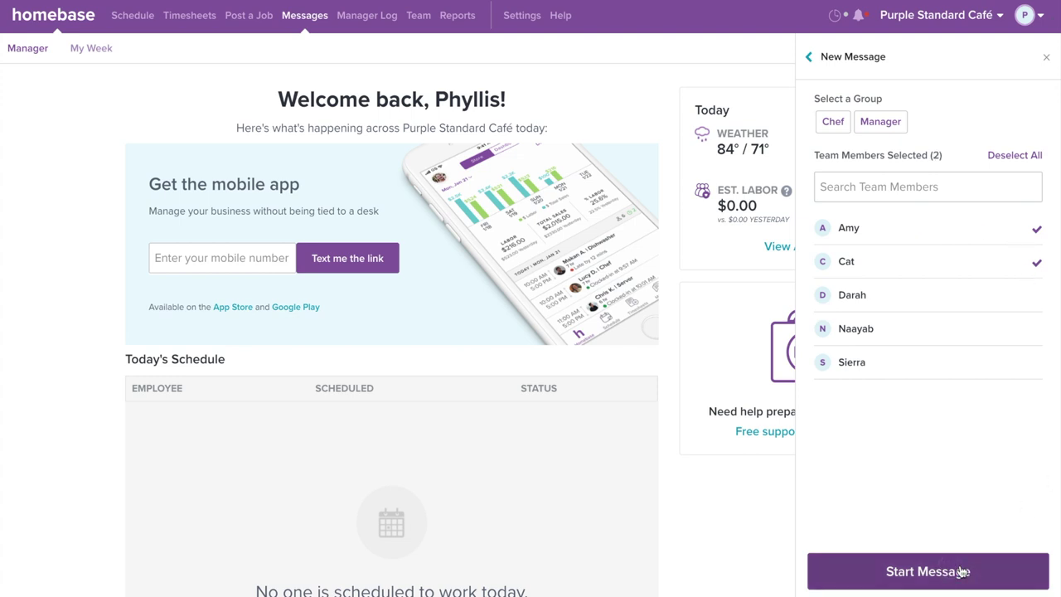
pyautogui.write('Hello! Today is going to b')
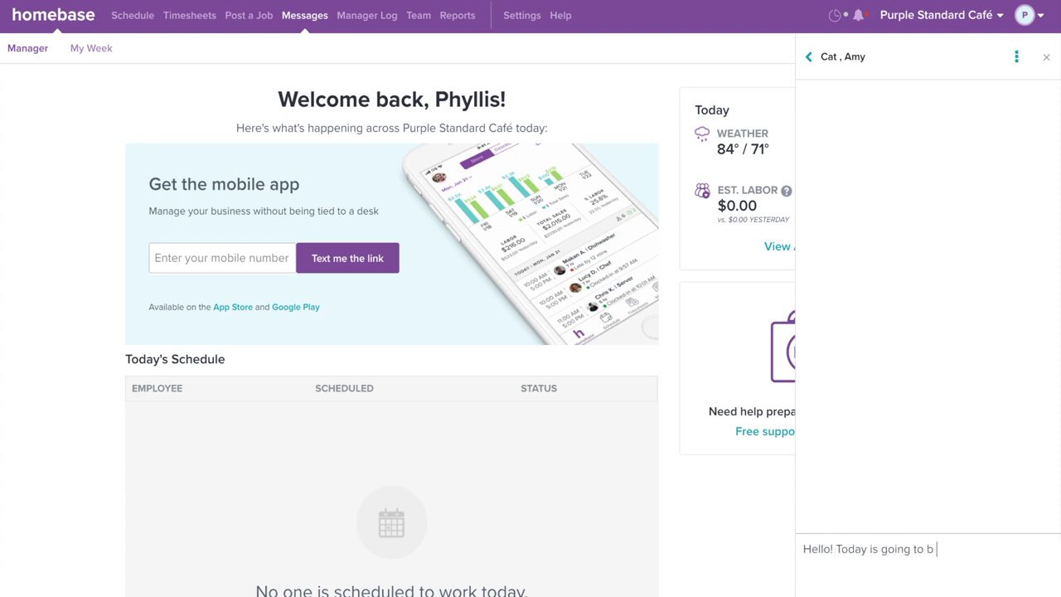
pyautogui.write('e a busy day, please make sure everything is prepped')
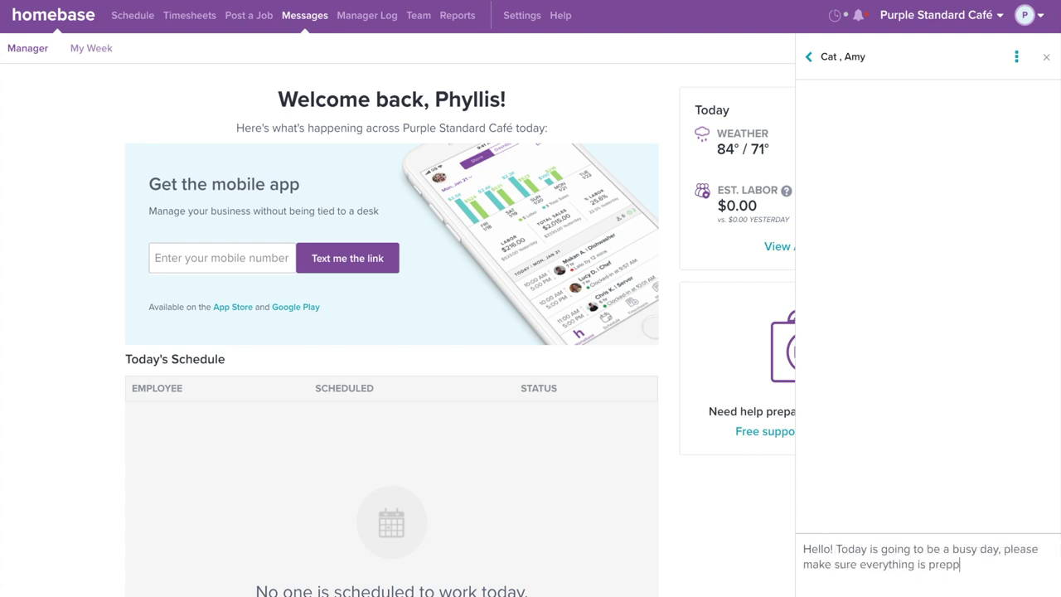
pyautogui.press('Return')
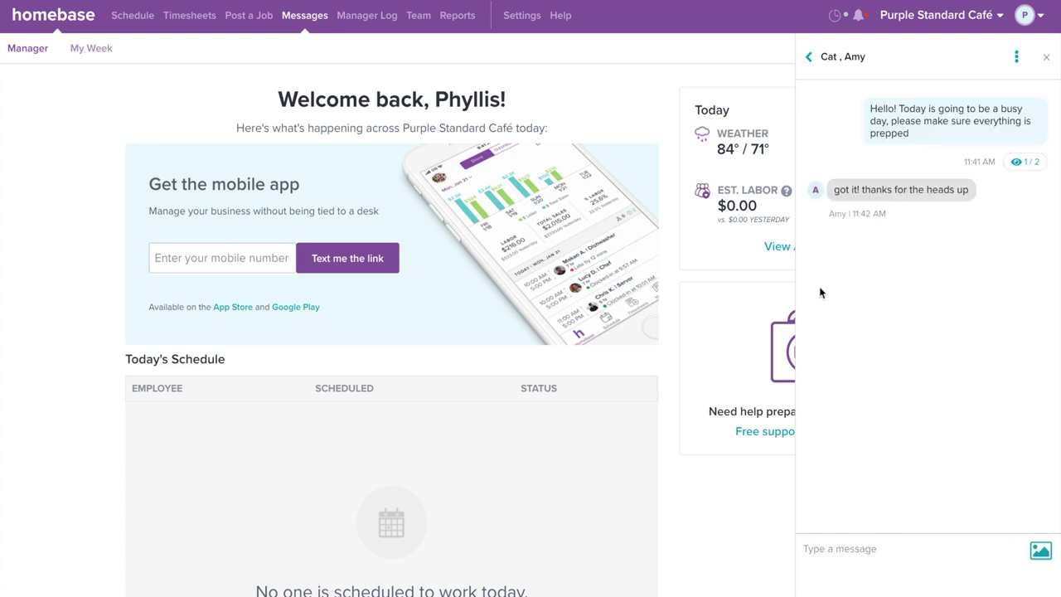
# Check the message's read receipts, then return to the main messaging options.
pyautogui.click(1031, 162)
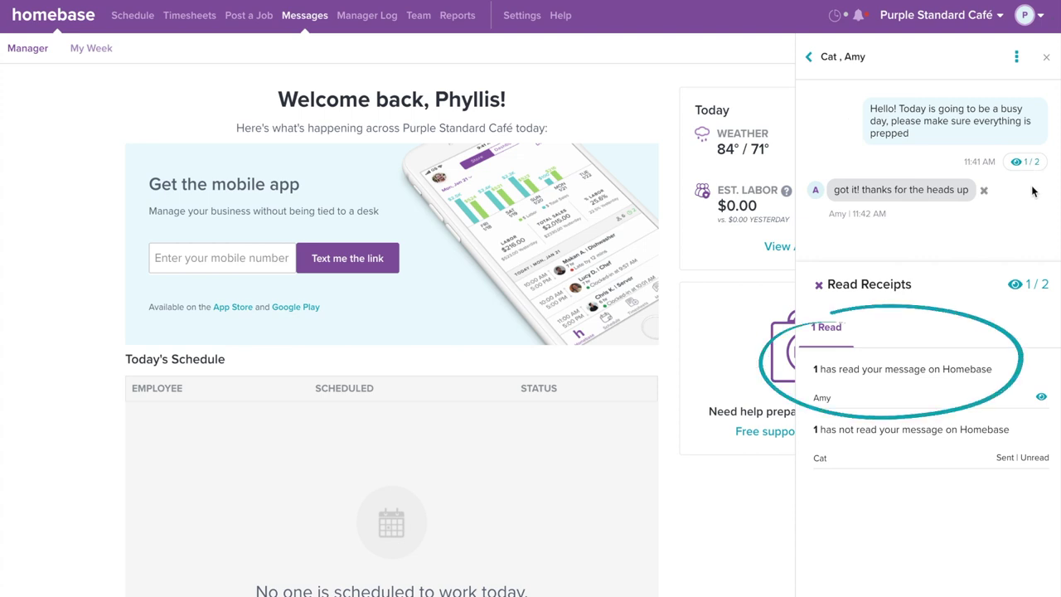
pyautogui.click(818, 286)
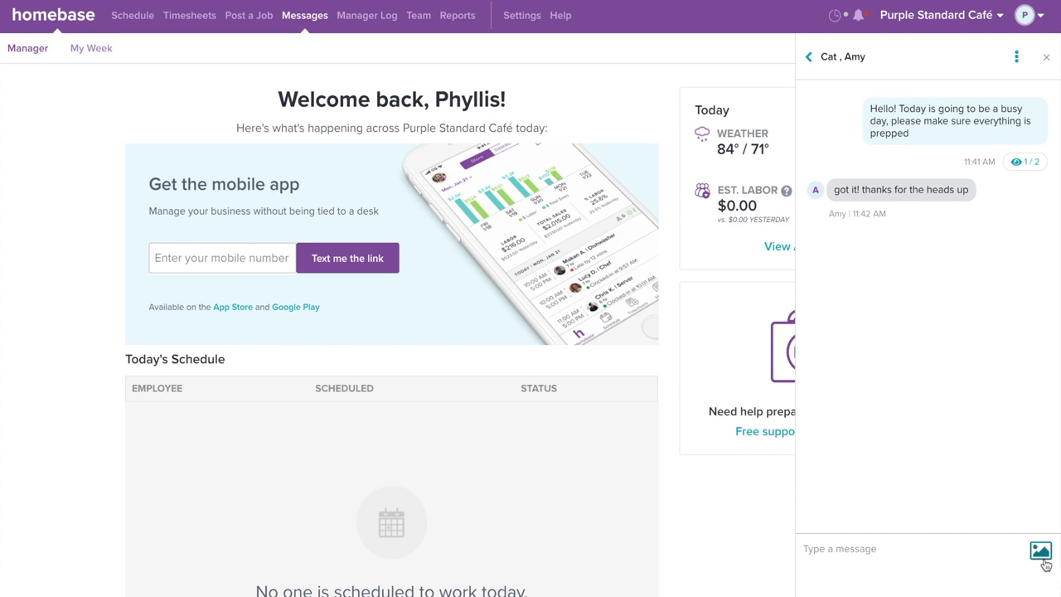
pyautogui.click(809, 56)
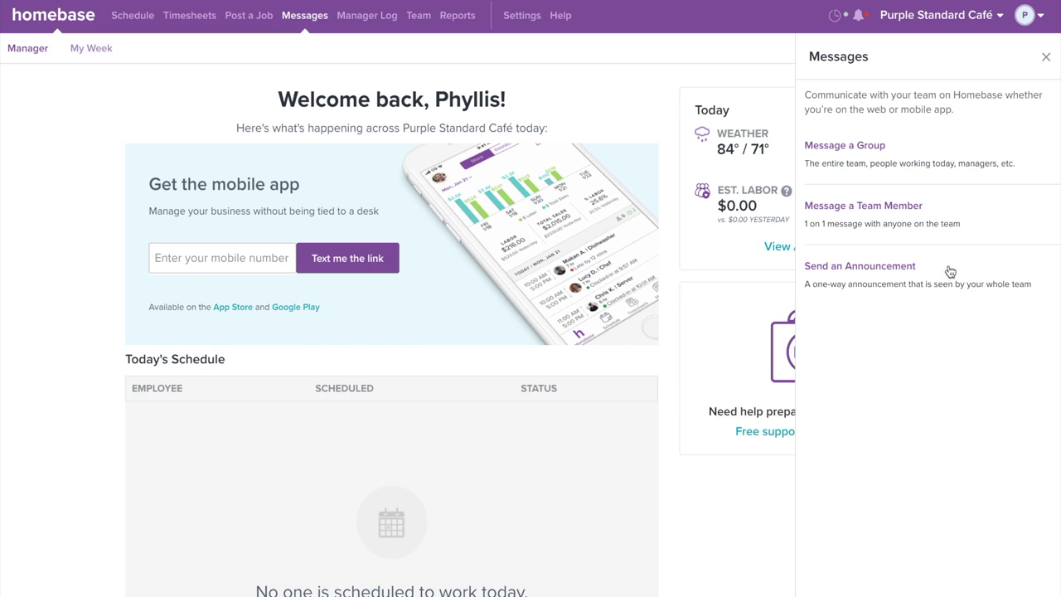
# Post an 'All Staff Meeting' announcement to the Entire Team: meeting at 7am Friday 06/05, please come on time.
pyautogui.click(946, 269)
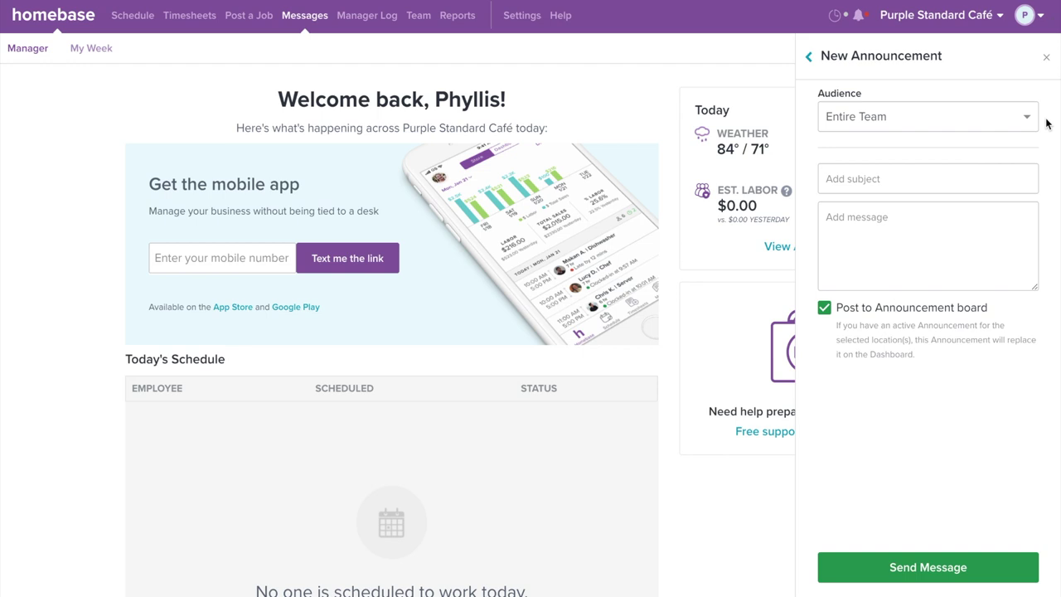
pyautogui.click(1027, 118)
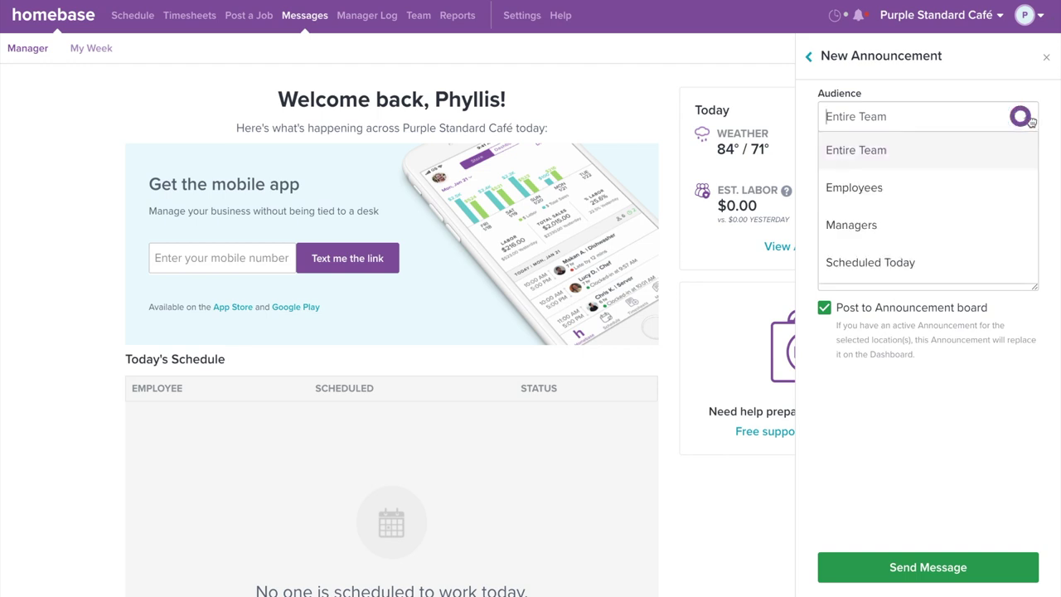
pyautogui.click(1001, 147)
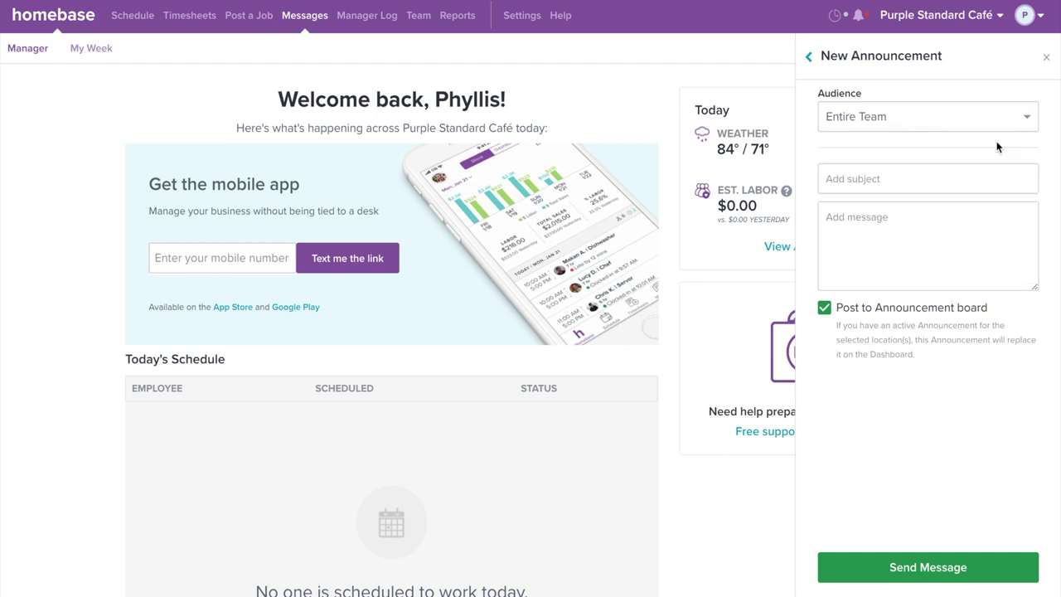
pyautogui.click(970, 177)
pyautogui.write('All Staff Meeting')
pyautogui.press('Tab')
pyautogui.write('All staff meeting at 7am on Friday ')
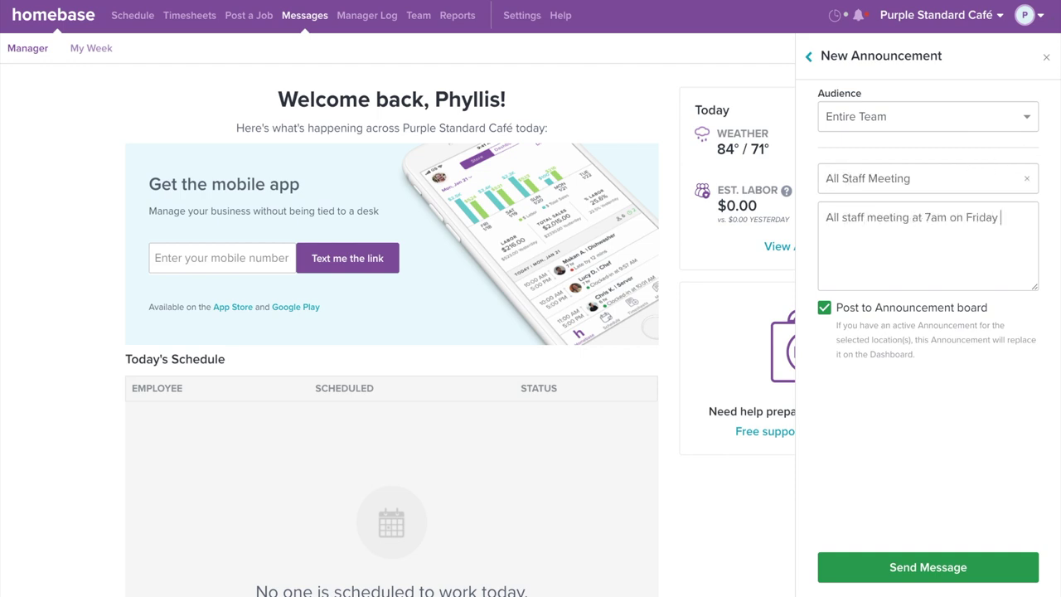
pyautogui.write('06/05. Please come on time :)')
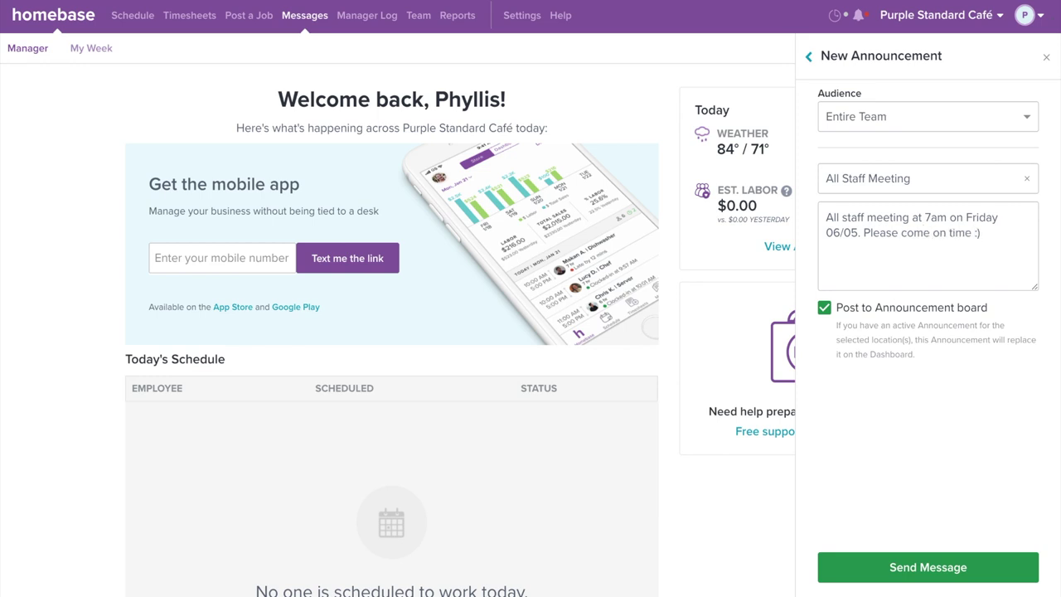
pyautogui.click(961, 567)
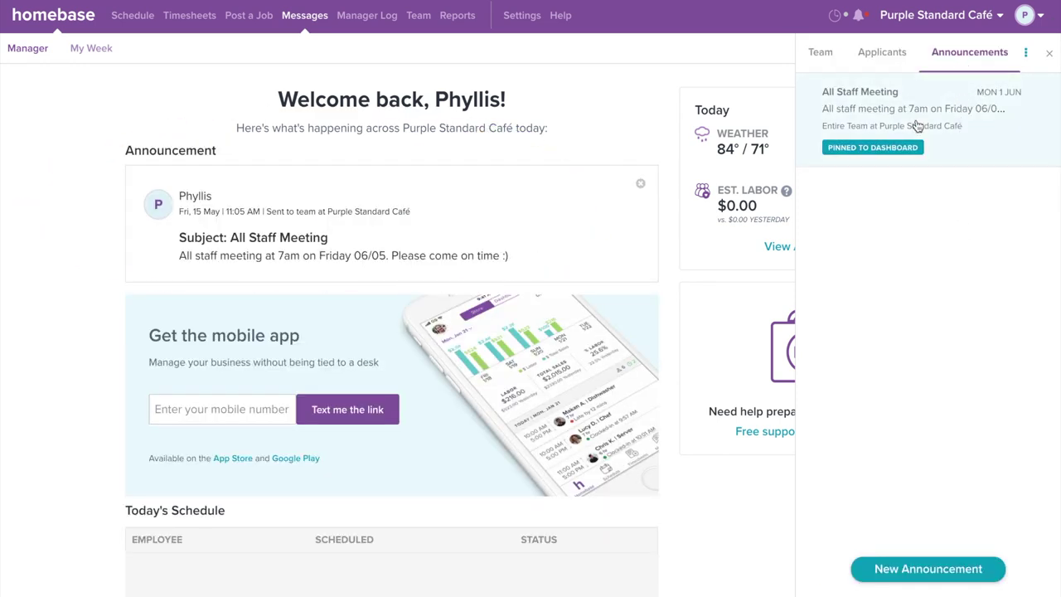
# Check Applicants and Team conversations, then request the Download All Messages log export.
pyautogui.click(887, 58)
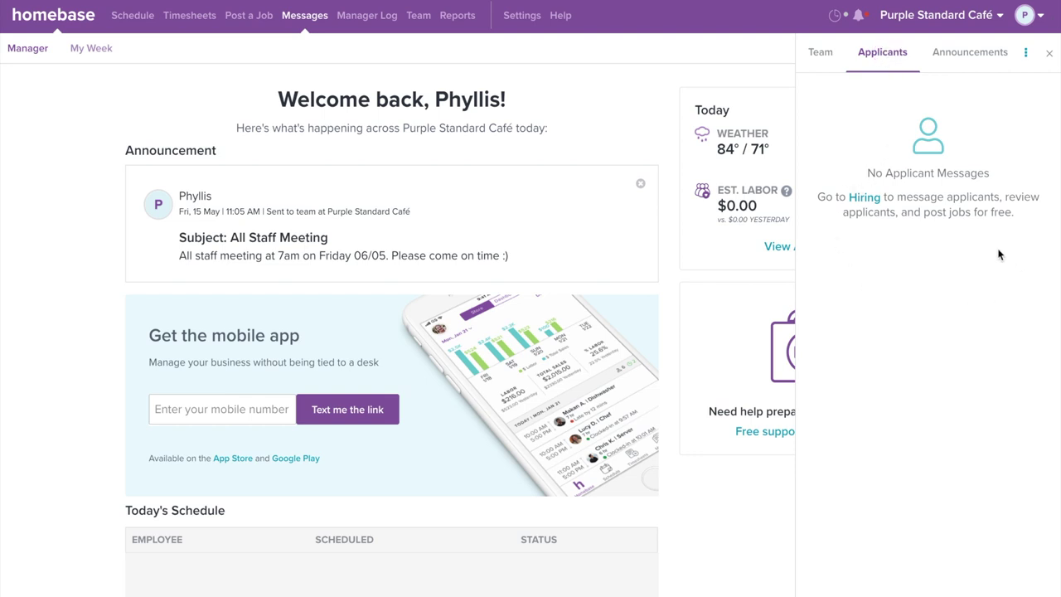
pyautogui.click(827, 58)
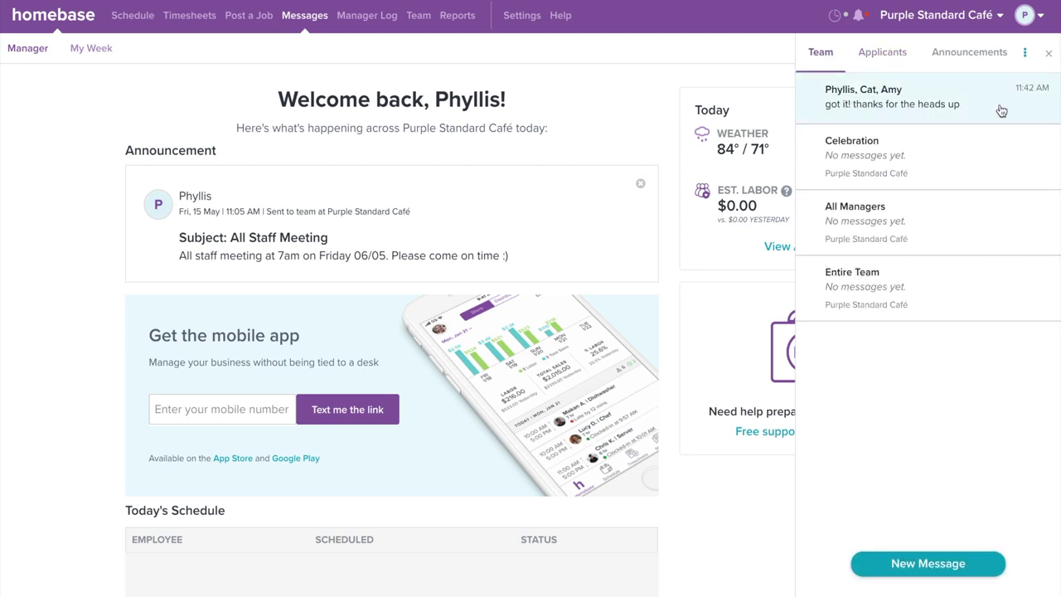
pyautogui.click(1026, 57)
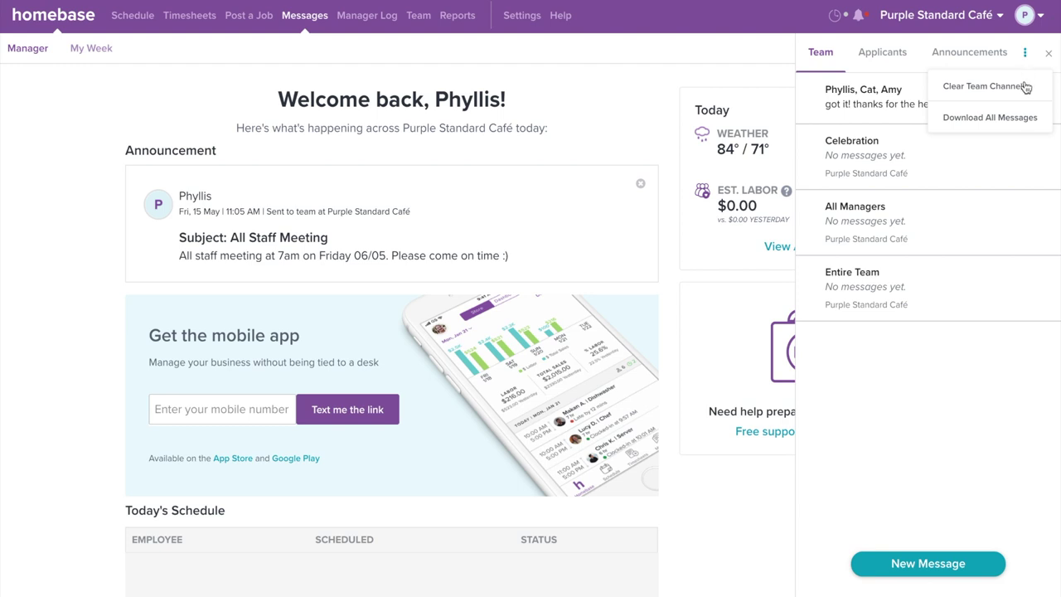
pyautogui.click(1029, 124)
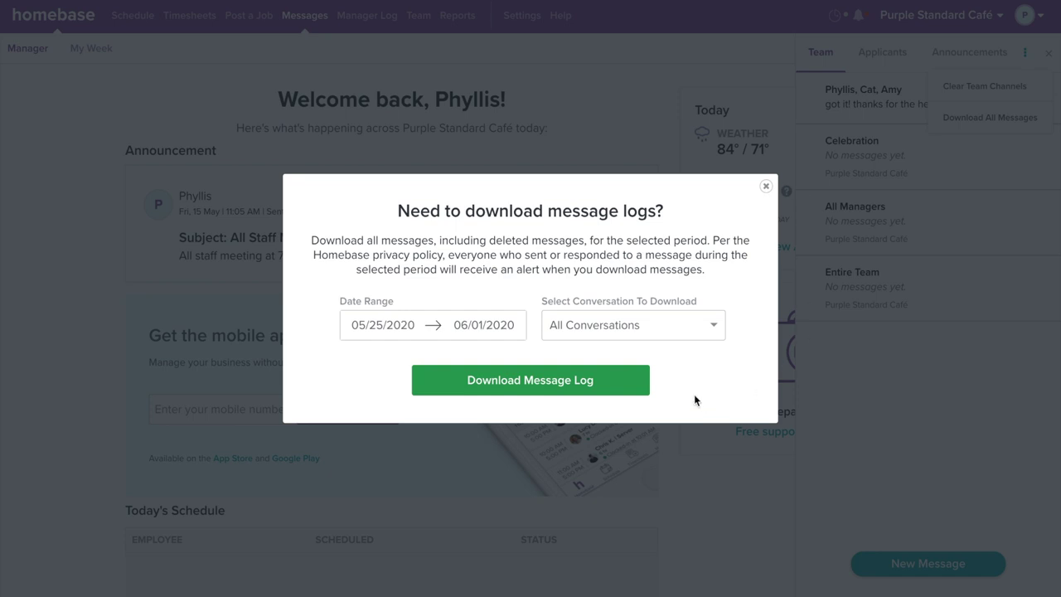
pyautogui.click(557, 395)
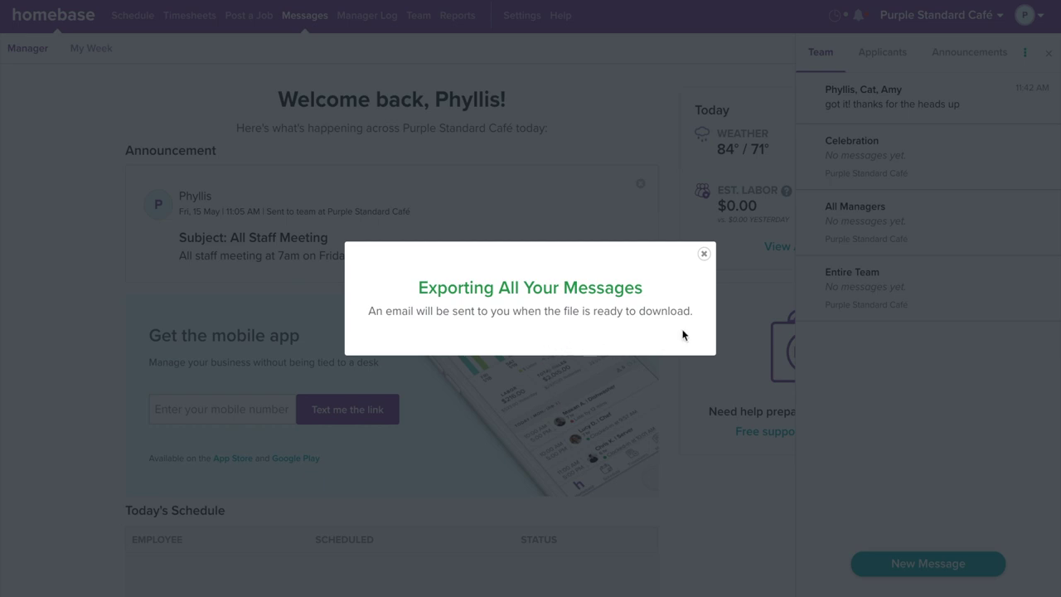
pyautogui.click(704, 255)
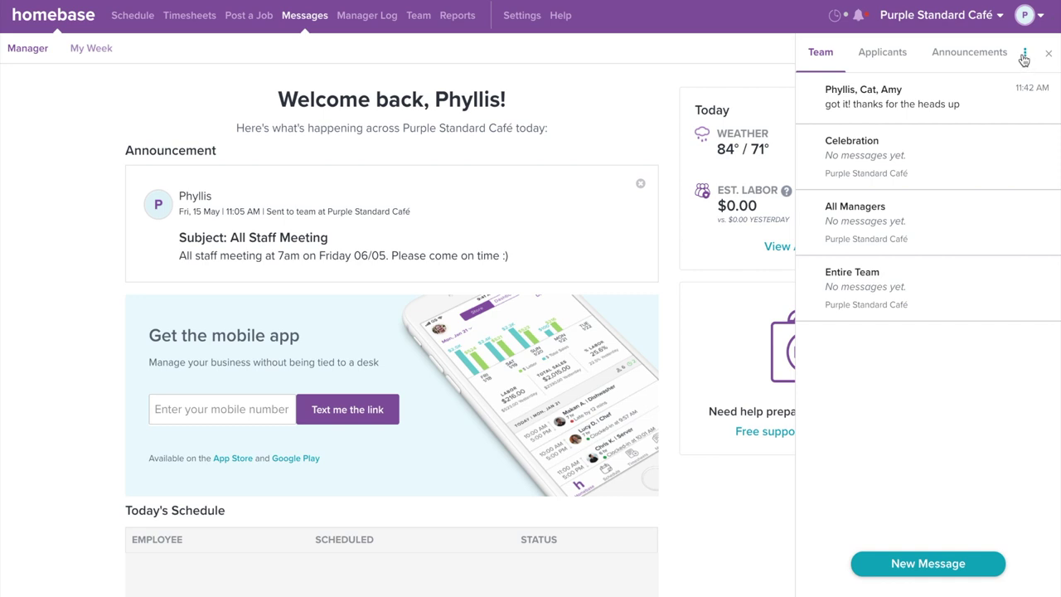
# Go to the Team roster and bring up the Add Team options.
pyautogui.click(1024, 58)
pyautogui.click(1023, 54)
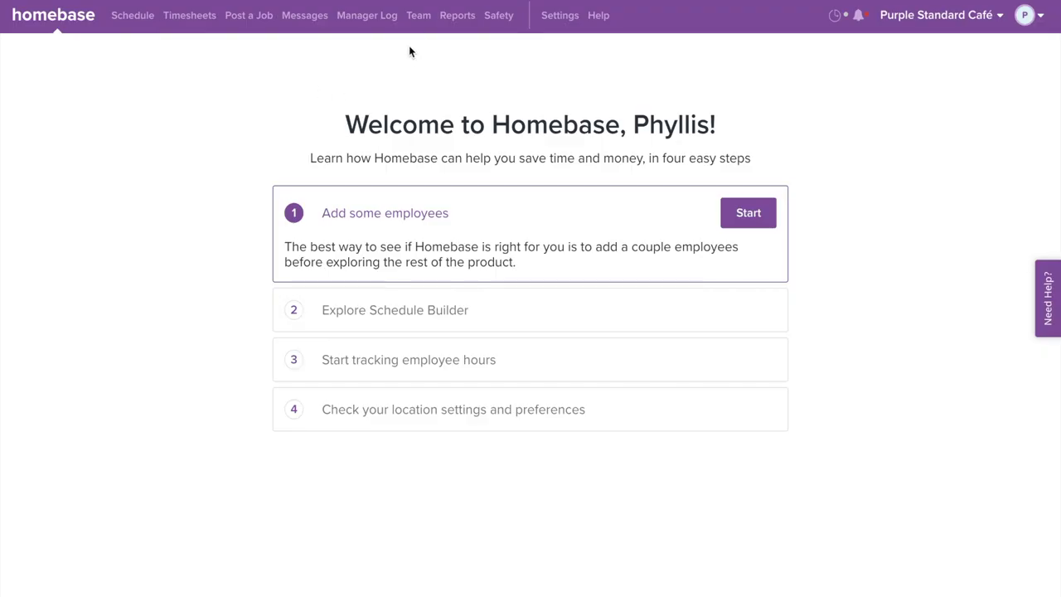
pyautogui.click(419, 27)
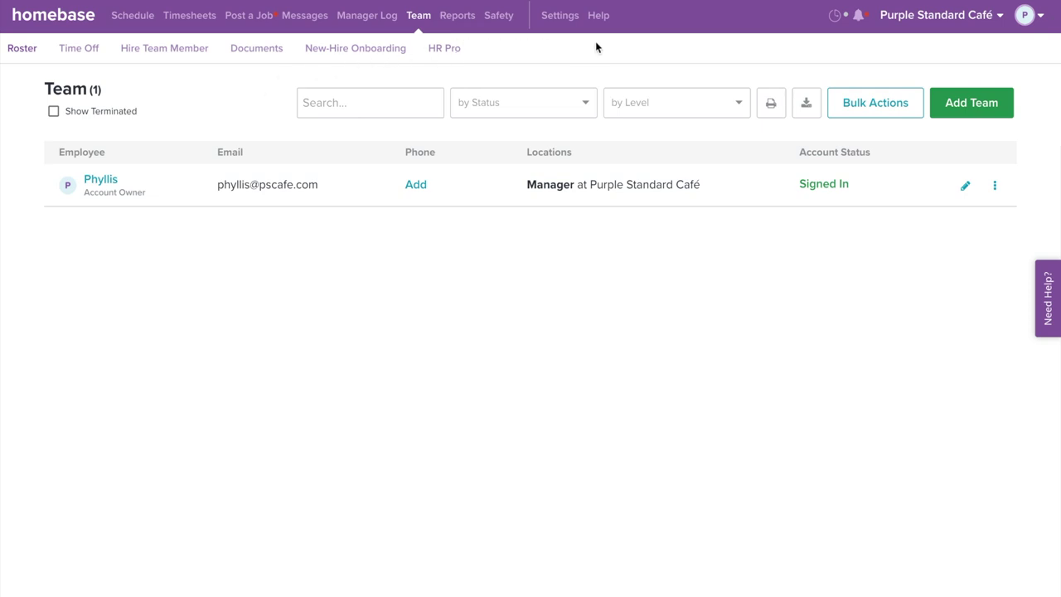
pyautogui.click(973, 104)
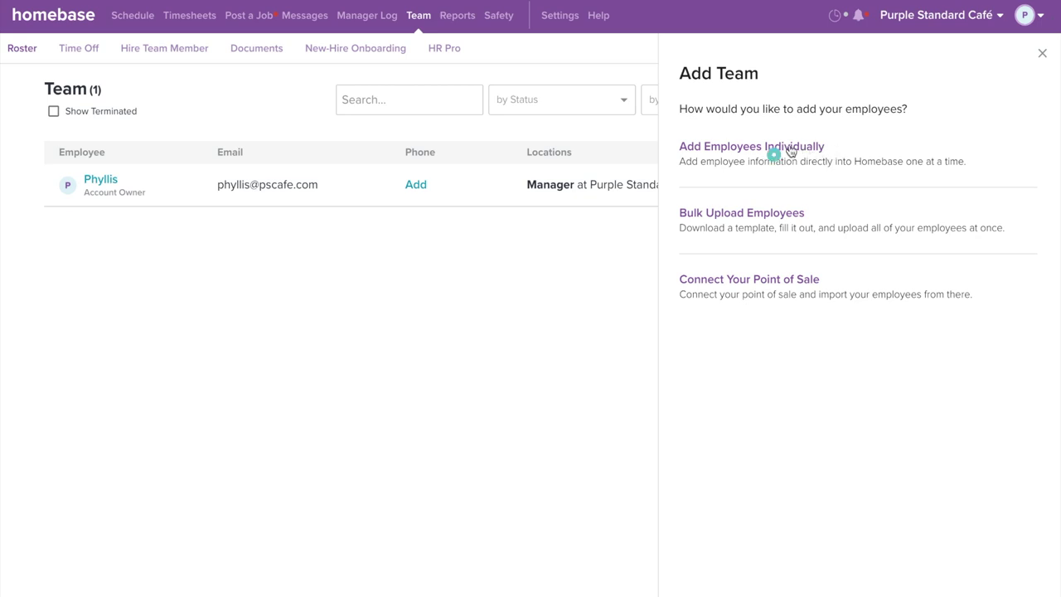
# Add an employee individually, entering their first name and e-mail address.
pyautogui.click(776, 149)
pyautogui.write('Cat')
pyautogui.click(801, 202)
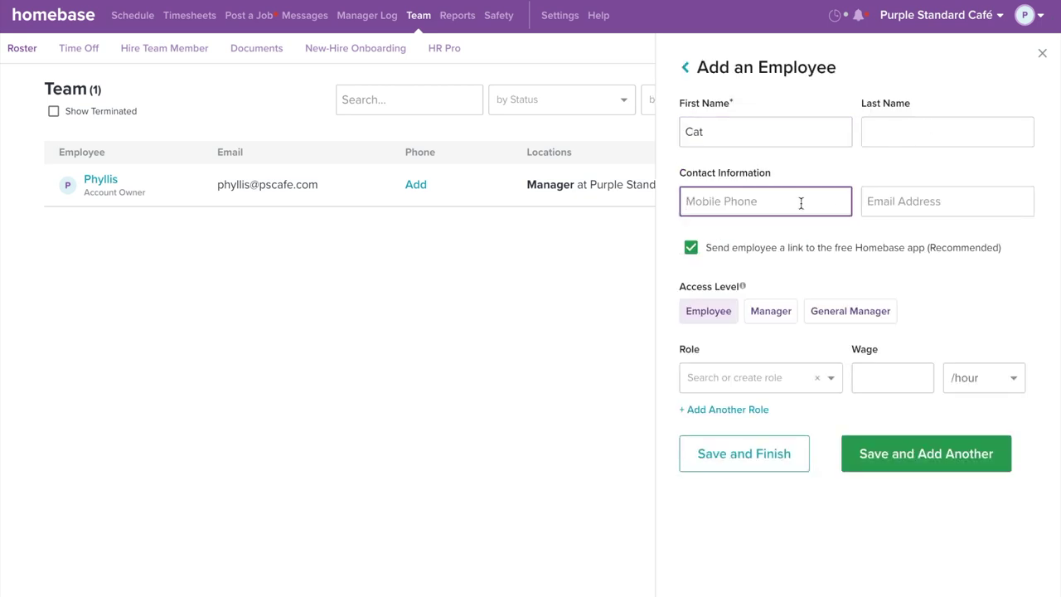
pyautogui.click(905, 201)
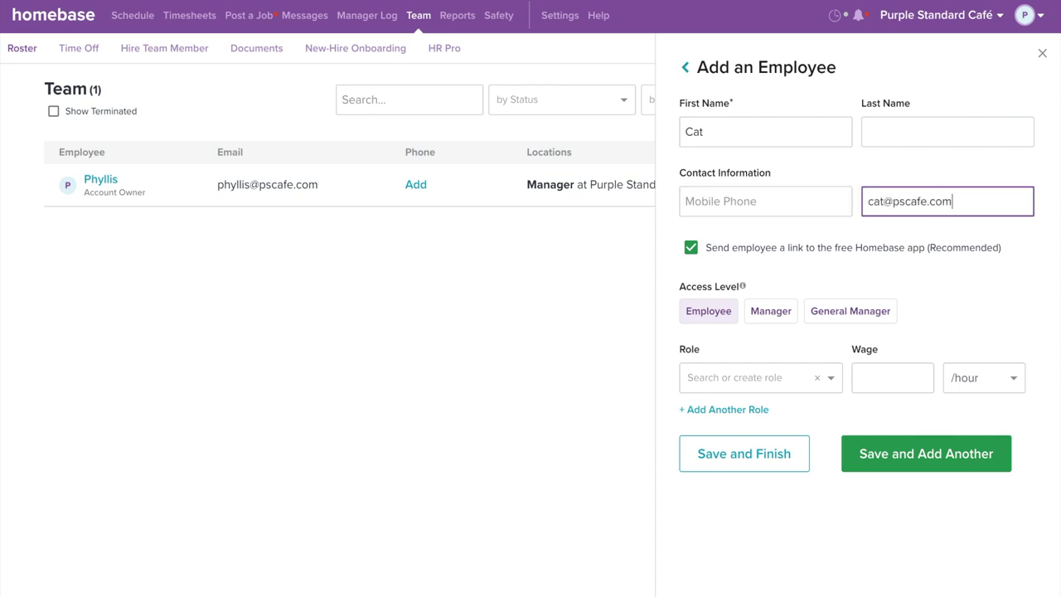
# Give the new employee Manager access, a Manager role at $18 and a Chef role at $16, and save.
pyautogui.click(771, 311)
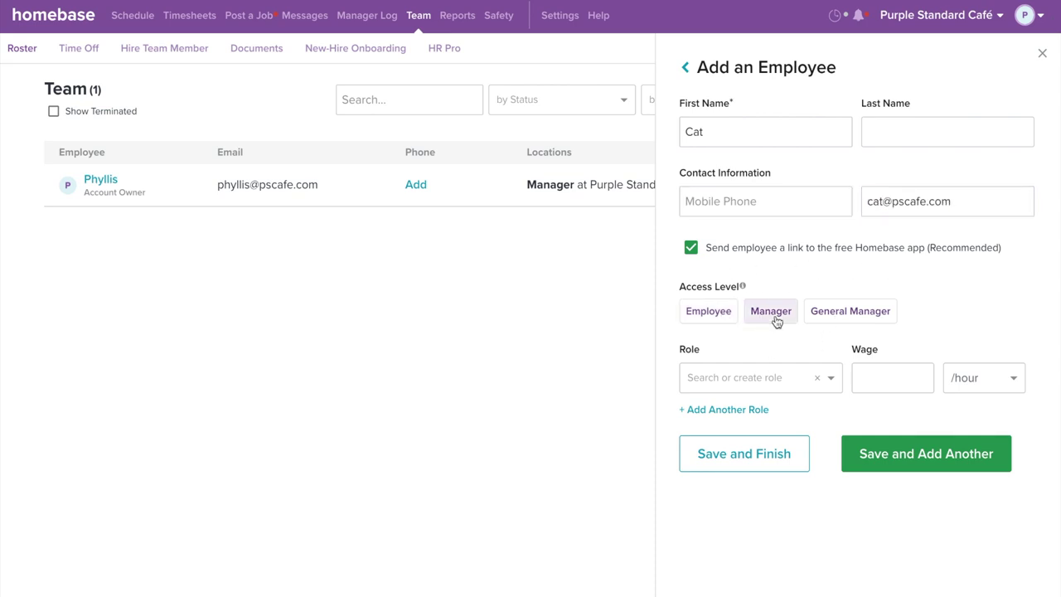
pyautogui.click(746, 378)
pyautogui.click(732, 412)
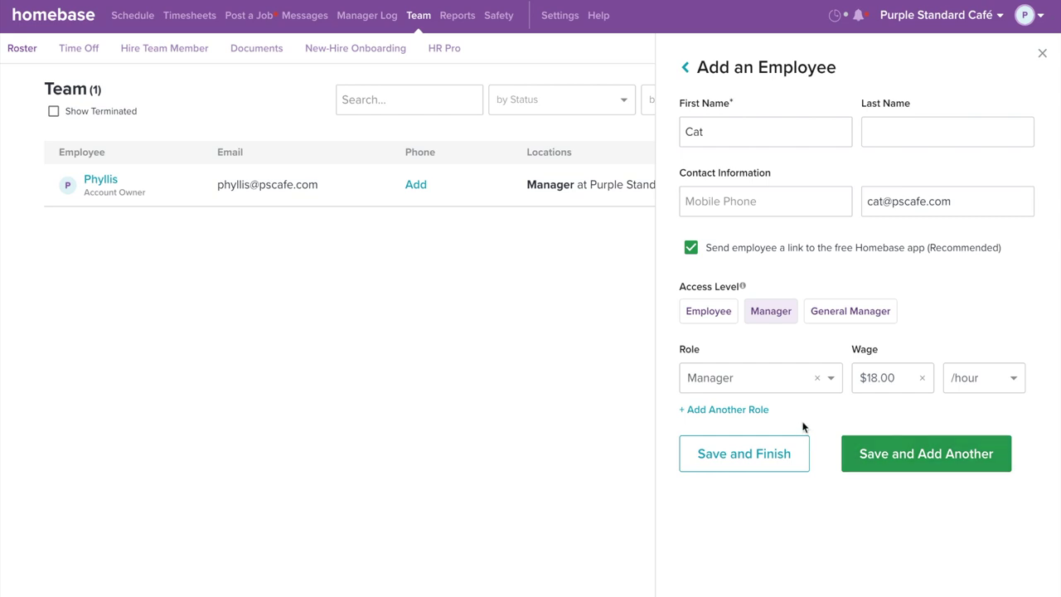
pyautogui.click(764, 412)
pyautogui.write('Chef')
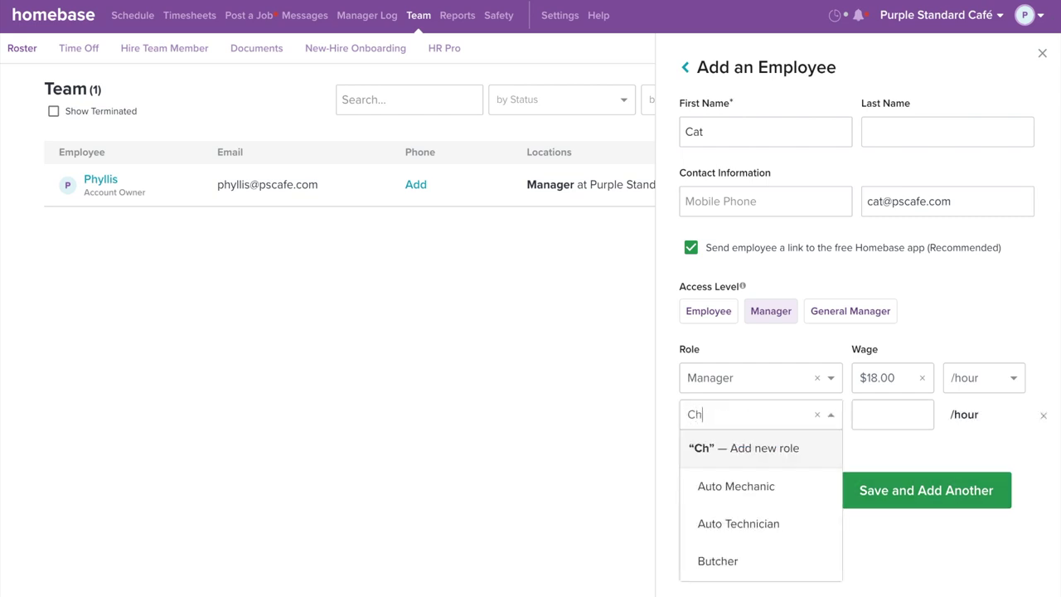
pyautogui.click(884, 414)
pyautogui.write('16')
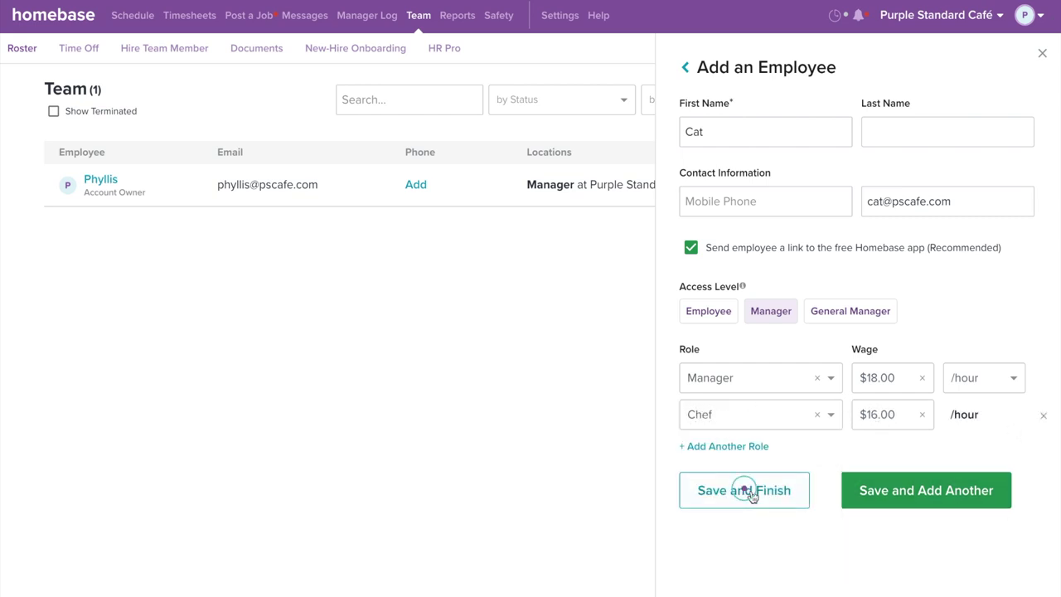
pyautogui.click(742, 490)
pyautogui.click(972, 106)
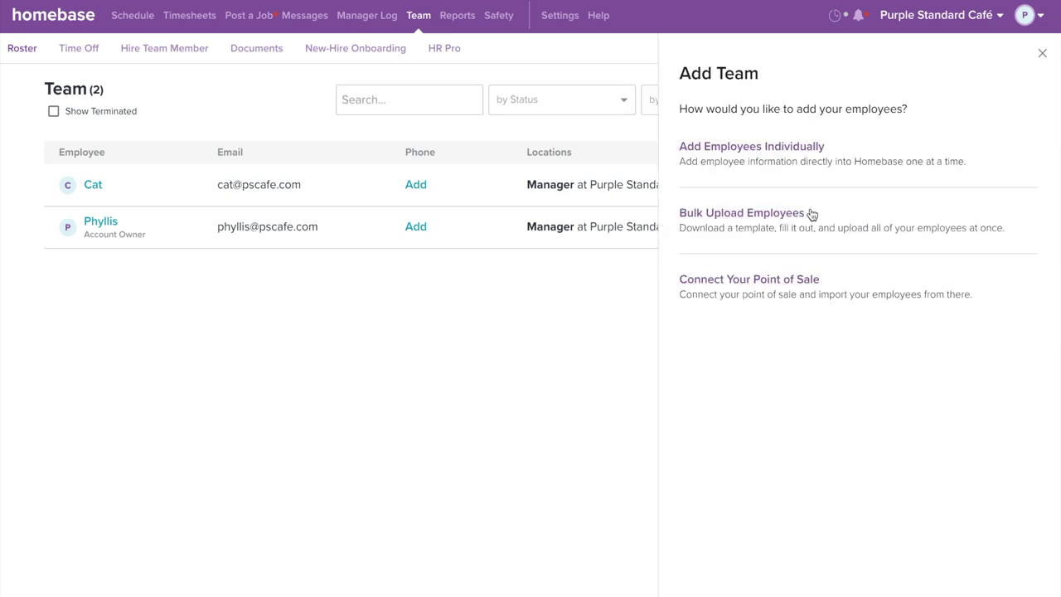
# Start a bulk upload without the Mobile Phone field, allowing up to 2 wage rates per employee.
pyautogui.click(810, 214)
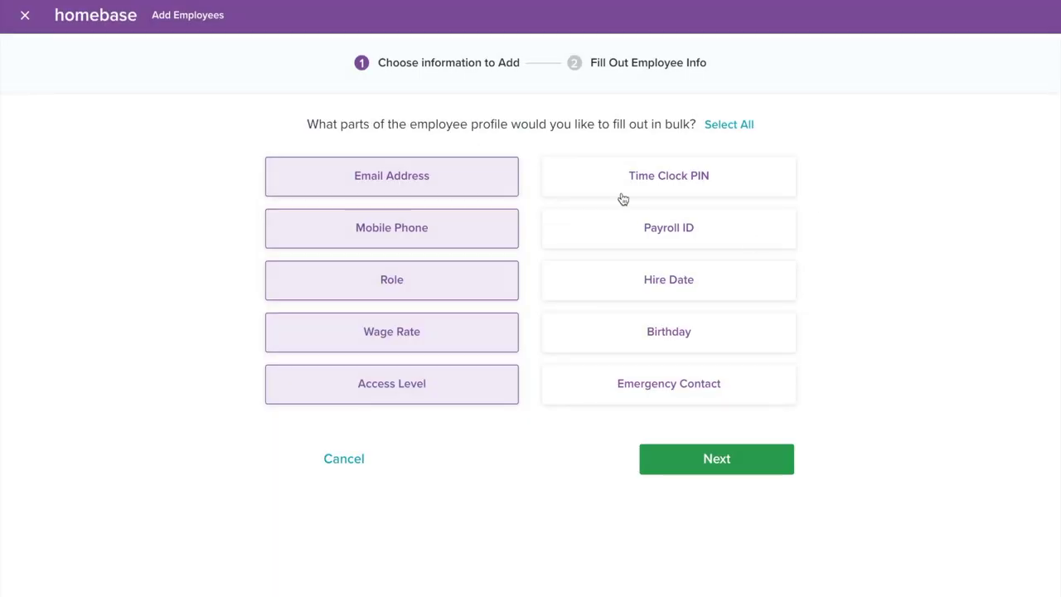
pyautogui.click(505, 237)
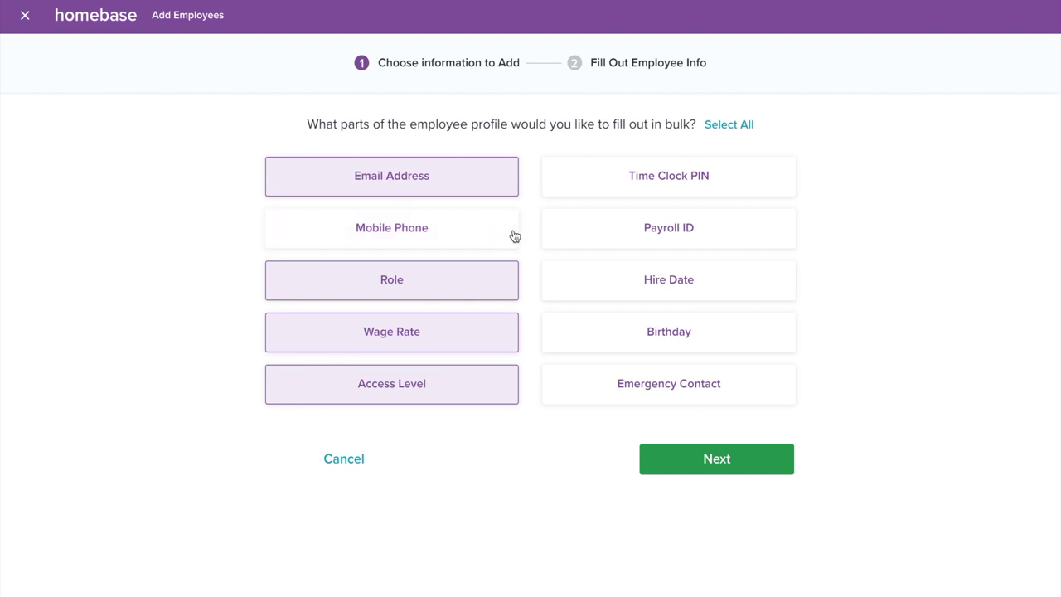
pyautogui.click(744, 470)
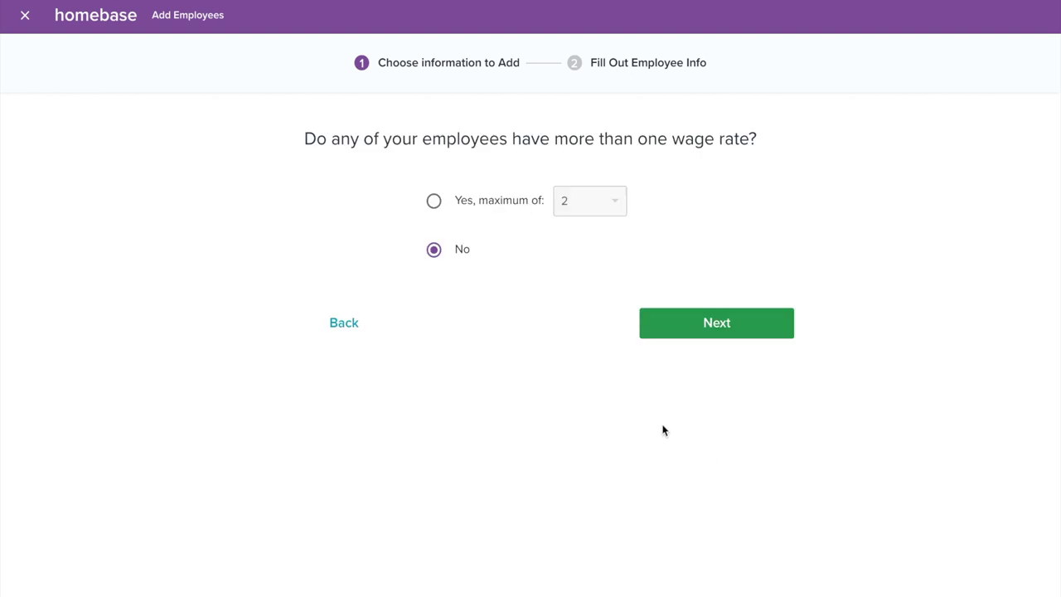
pyautogui.click(503, 214)
pyautogui.click(617, 209)
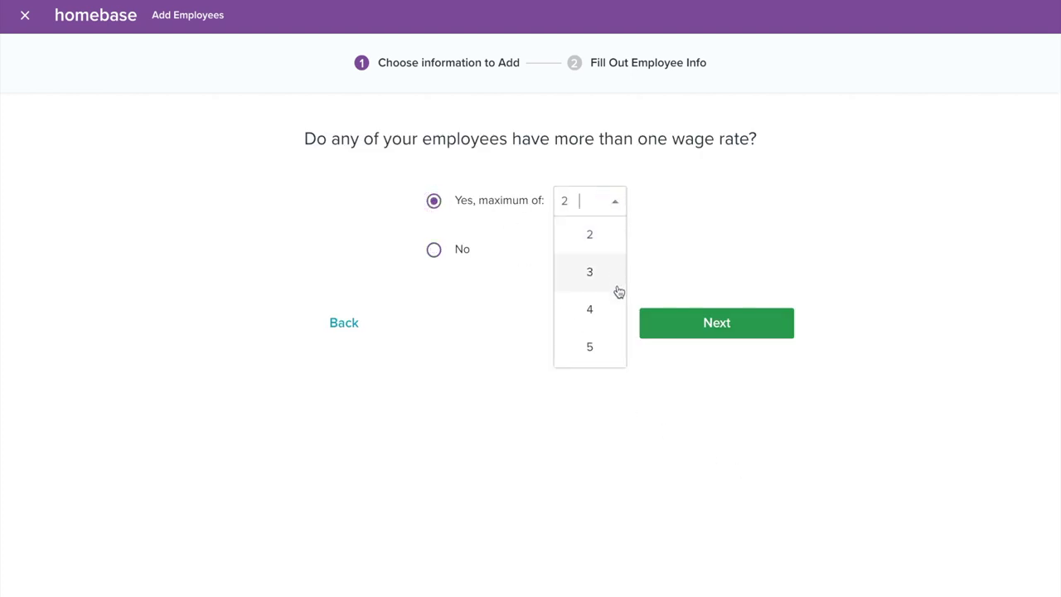
pyautogui.click(613, 243)
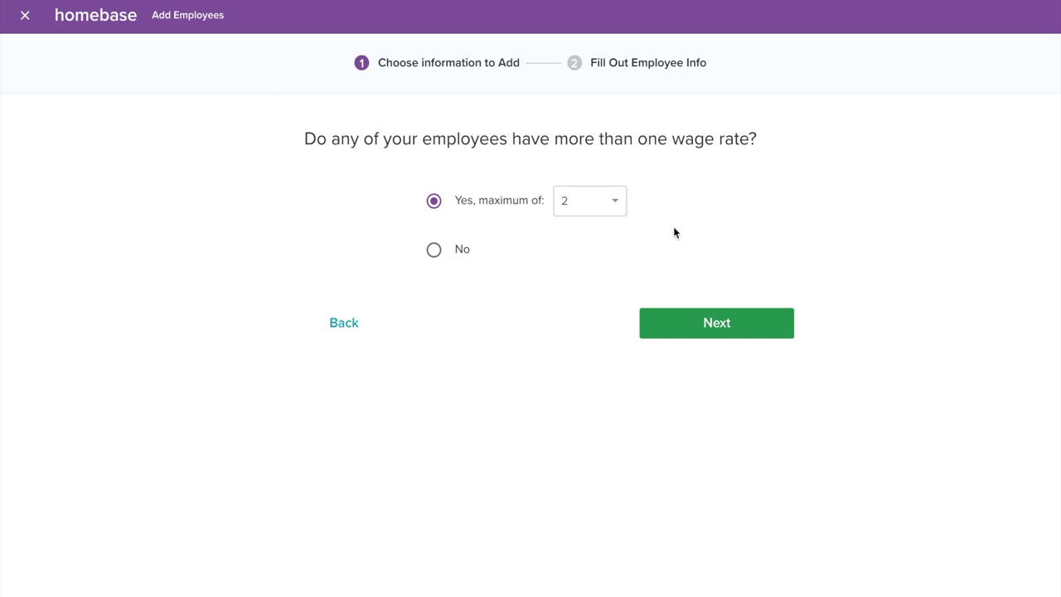
pyautogui.click(702, 325)
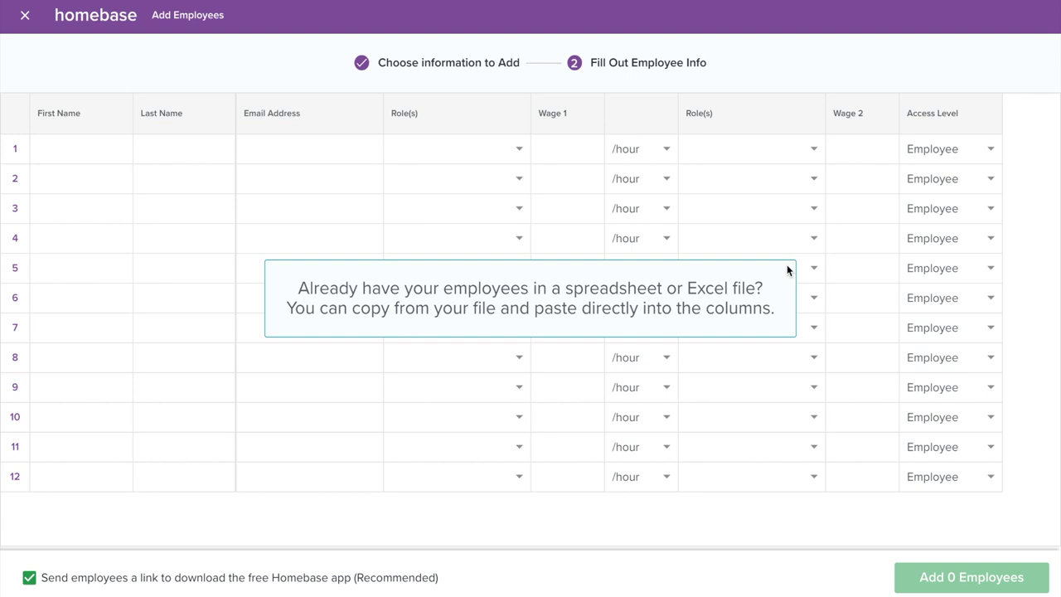
# Paste the employee list, then give employee one Barista/Cashier ($15) and employee two Manager/Chef ($18).
pyautogui.rightClick(106, 149)
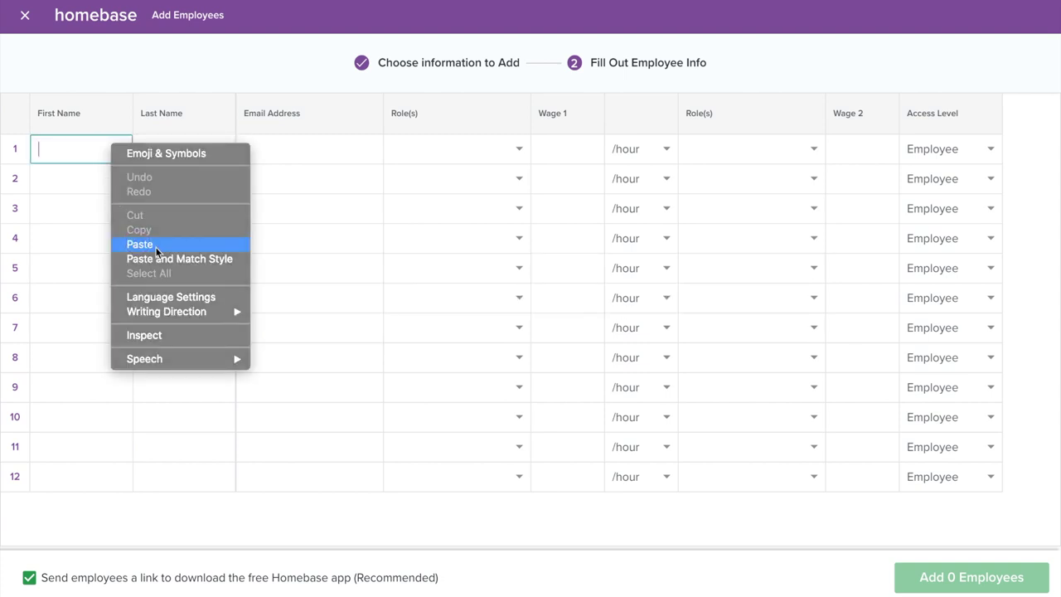
pyautogui.click(149, 244)
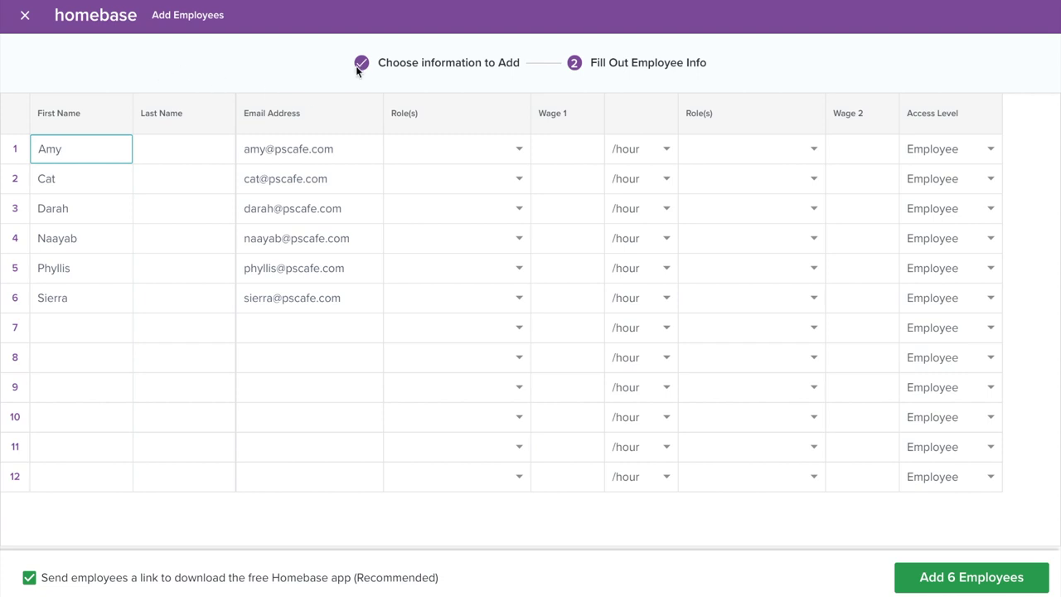
pyautogui.click(514, 149)
pyautogui.click(476, 108)
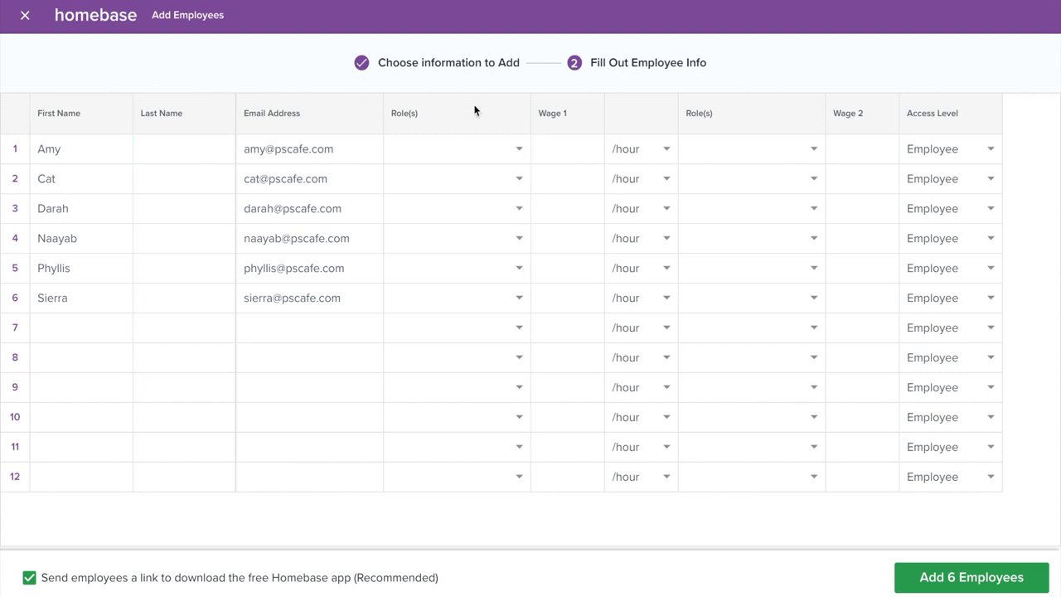
pyautogui.click(812, 148)
pyautogui.click(747, 246)
pyautogui.click(862, 148)
pyautogui.write('15')
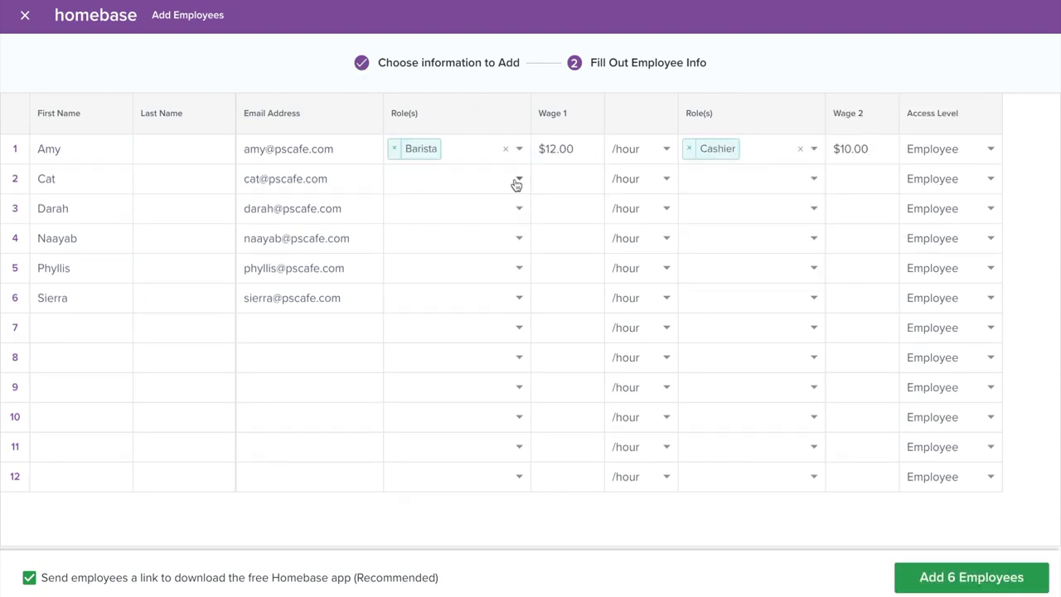
pyautogui.click(456, 179)
pyautogui.write('18')
pyautogui.click(747, 179)
pyautogui.click(857, 179)
pyautogui.write('18')
pyautogui.click(945, 179)
# Set the remaining four: Barista $12, Cashier $13, Cook $10, Manager $20, and finish adding them.
pyautogui.click(456, 208)
pyautogui.write('12')
pyautogui.click(456, 238)
pyautogui.write('13')
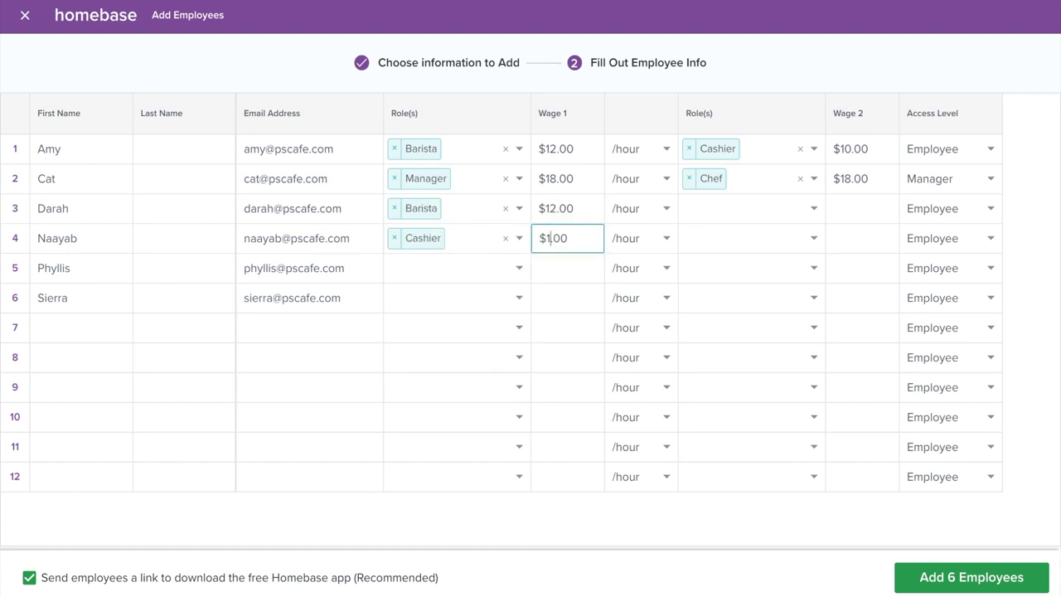
pyautogui.click(456, 268)
pyautogui.scroll(-1, 475, 386)
pyautogui.click(422, 400)
pyautogui.write('10')
pyautogui.click(456, 298)
pyautogui.click(423, 393)
pyautogui.write('20')
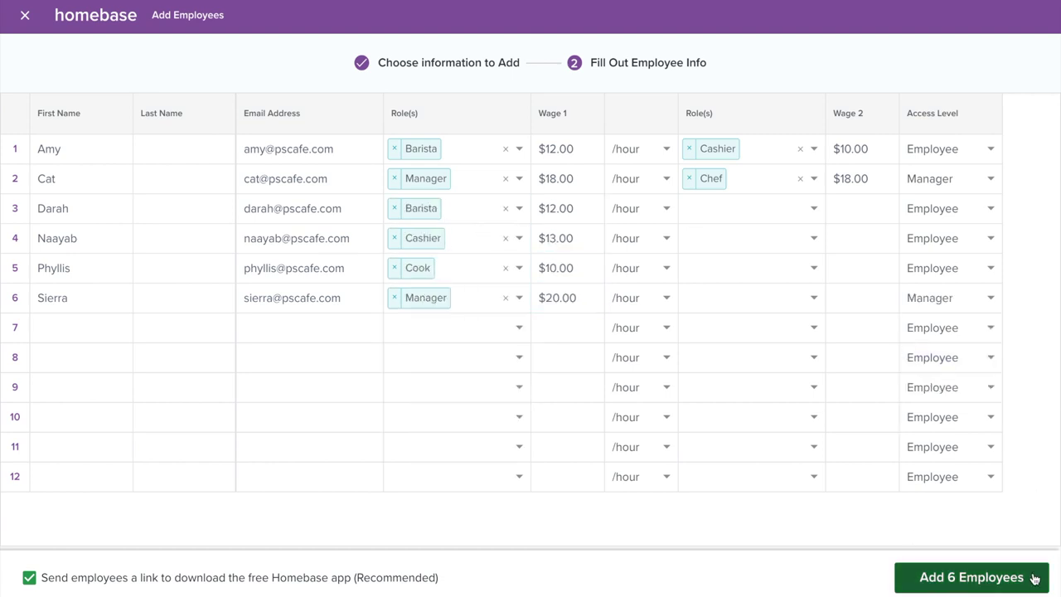
pyautogui.click(1034, 579)
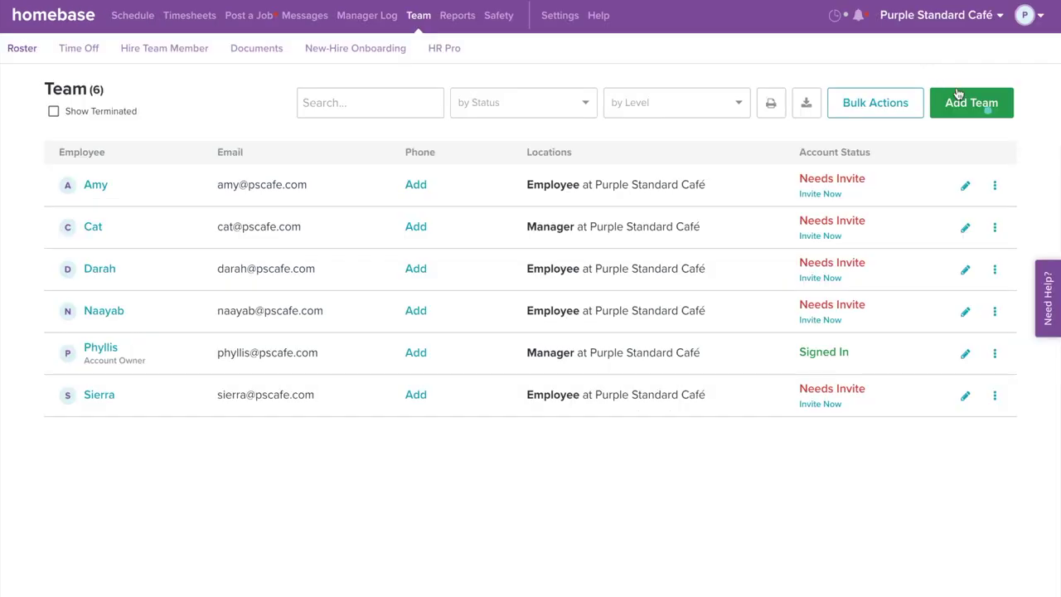
# Send Homebase invites to all team members who haven't signed in yet.
pyautogui.click(962, 109)
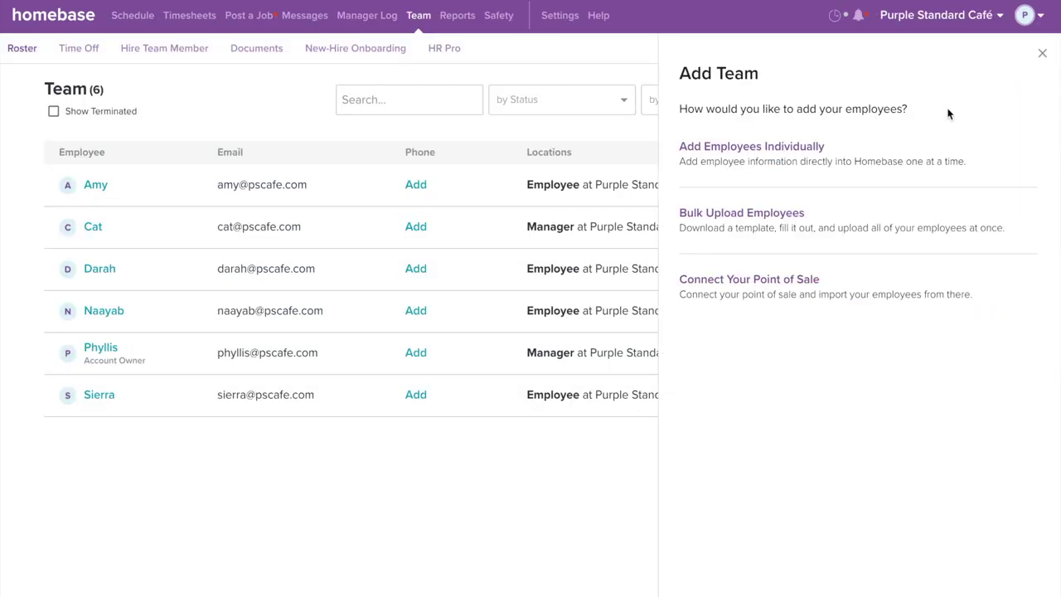
pyautogui.click(755, 286)
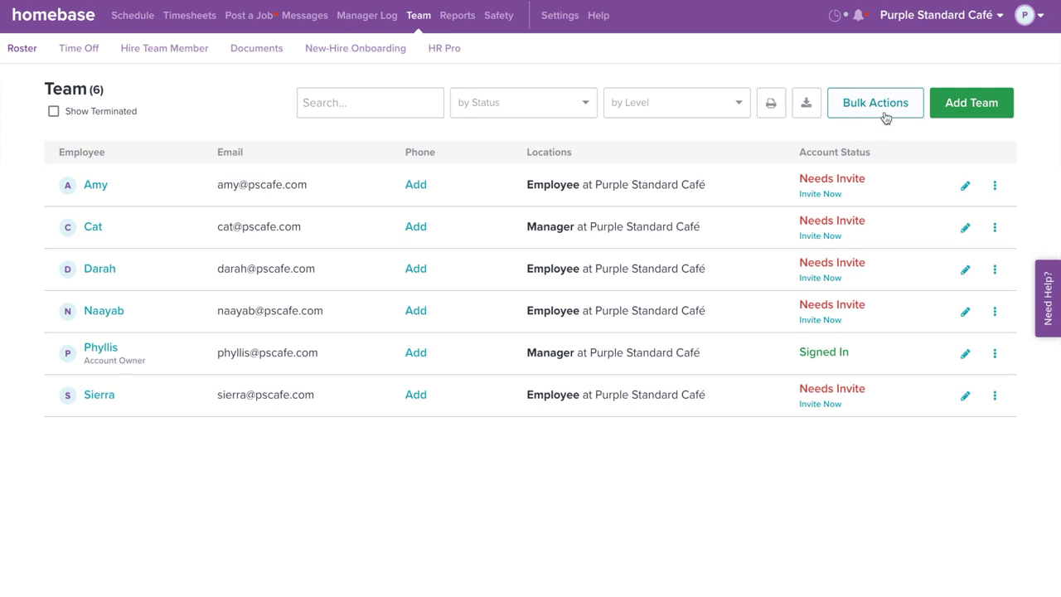
pyautogui.click(885, 116)
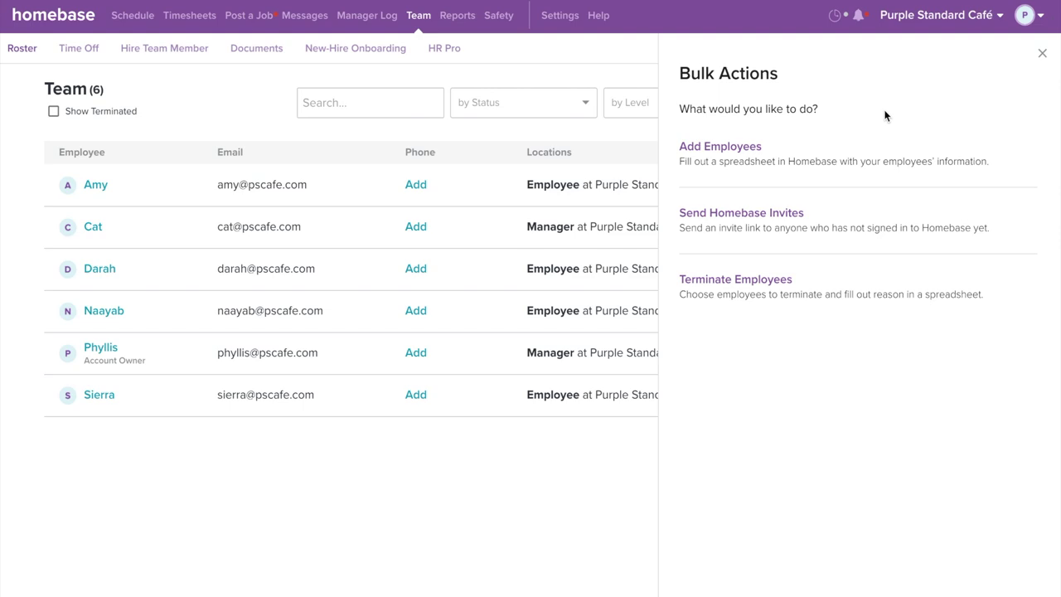
pyautogui.click(794, 213)
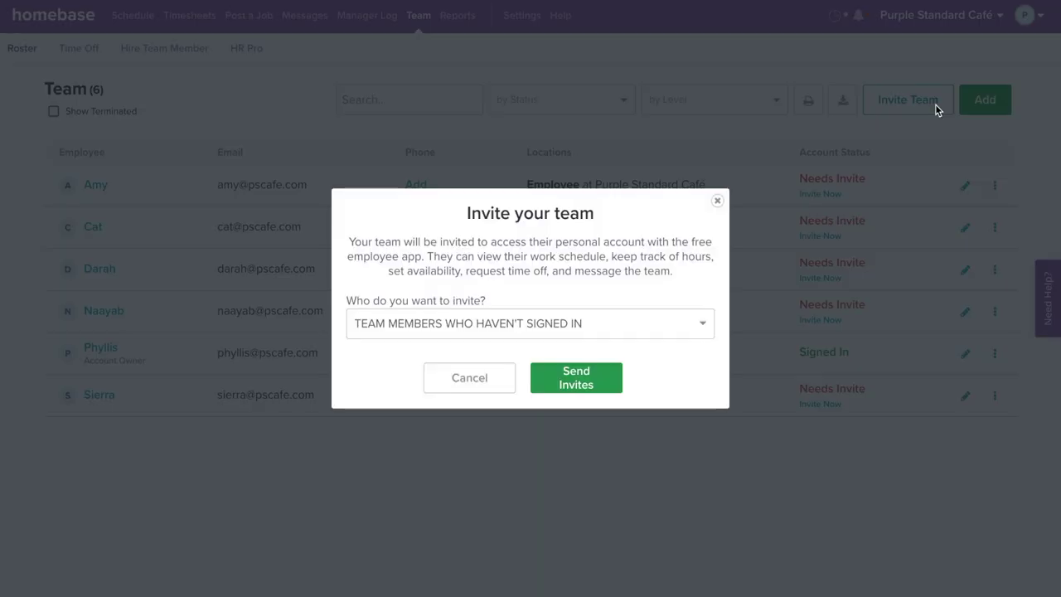
pyautogui.click(699, 324)
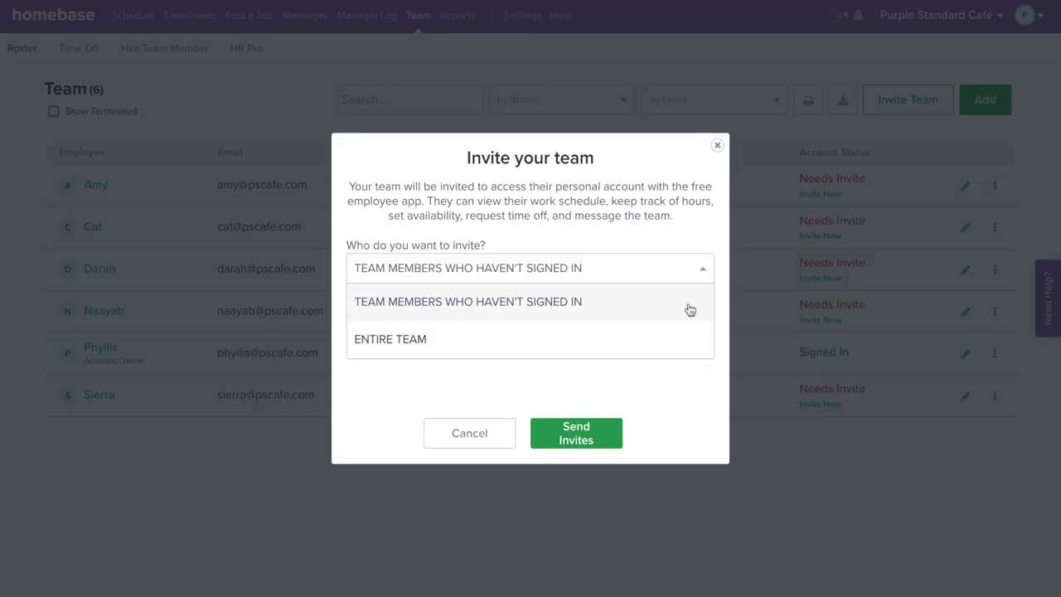
pyautogui.click(672, 311)
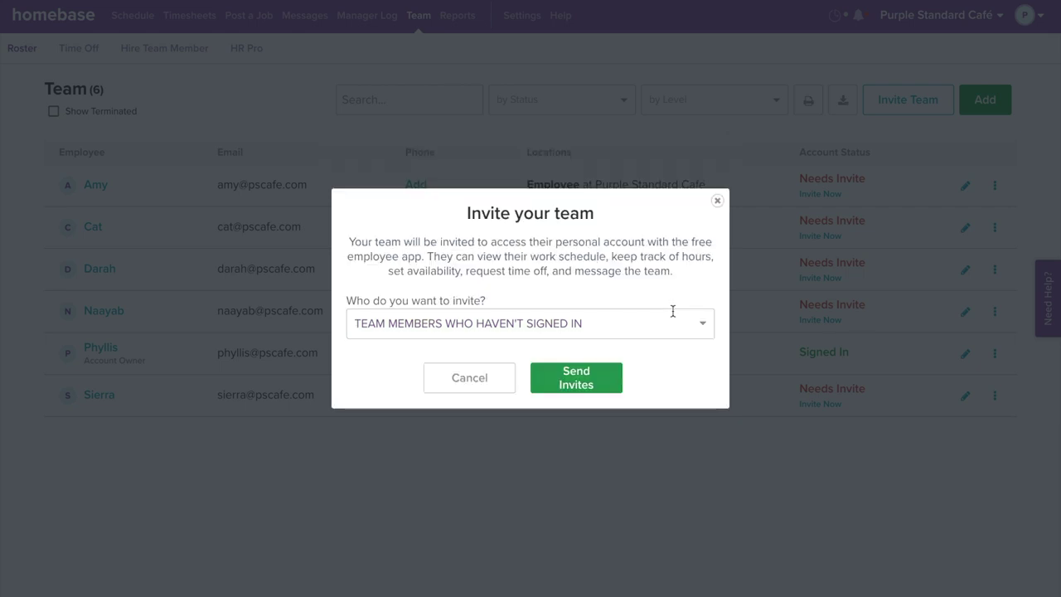
pyautogui.click(585, 388)
pyautogui.click(716, 282)
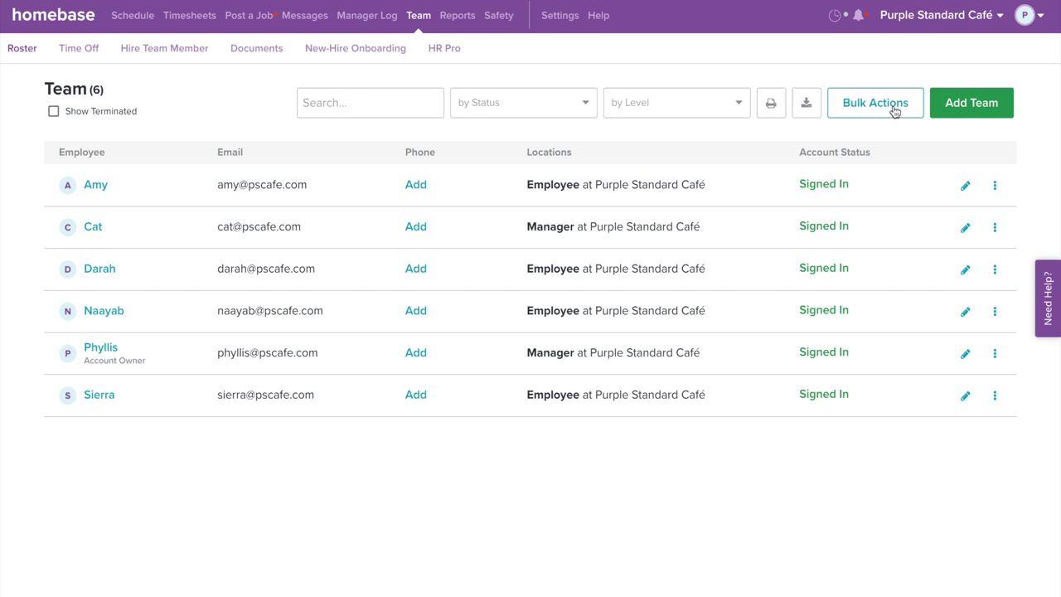
# Start a bulk Terminate Employees action for the manager and one other employee.
pyautogui.click(895, 111)
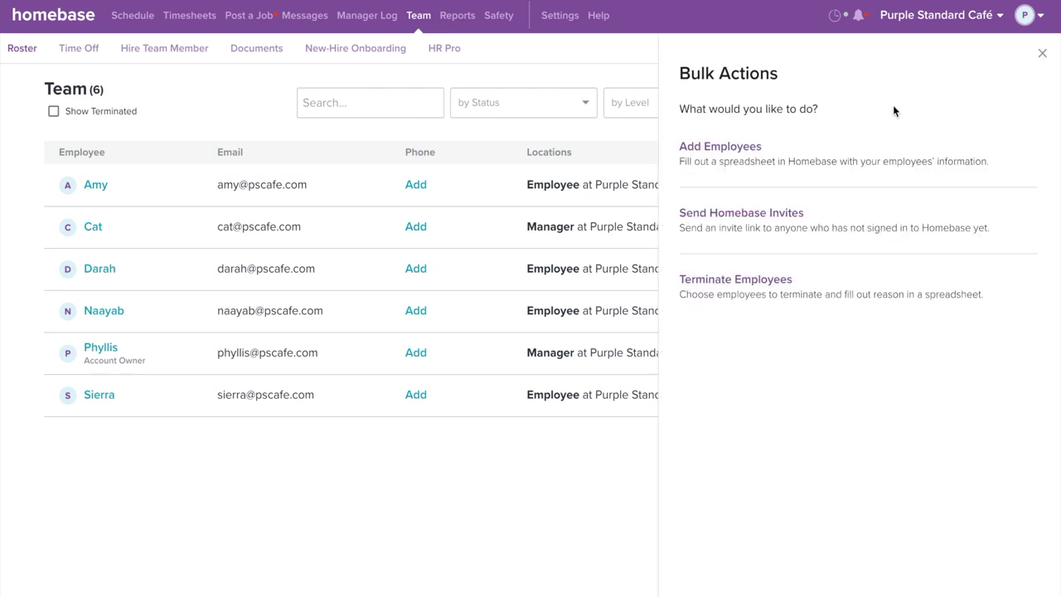
pyautogui.click(736, 283)
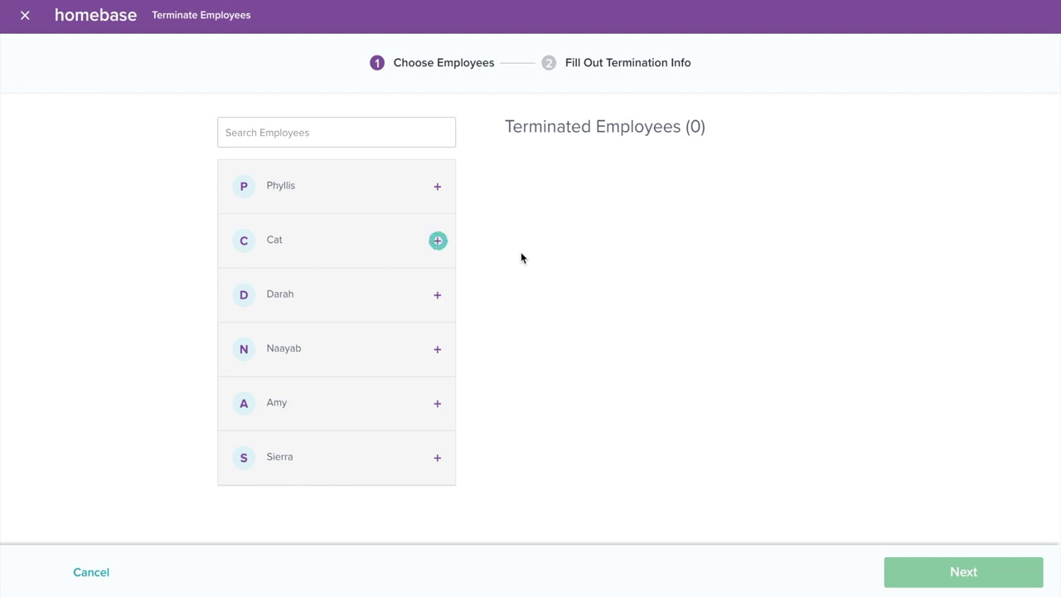
pyautogui.click(437, 242)
pyautogui.click(438, 245)
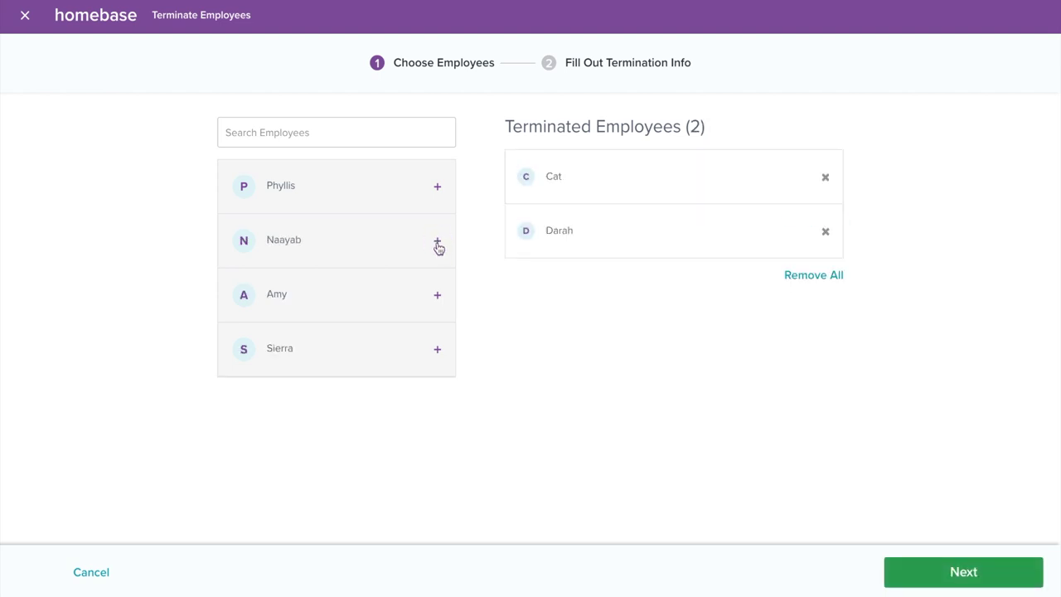
pyautogui.click(964, 572)
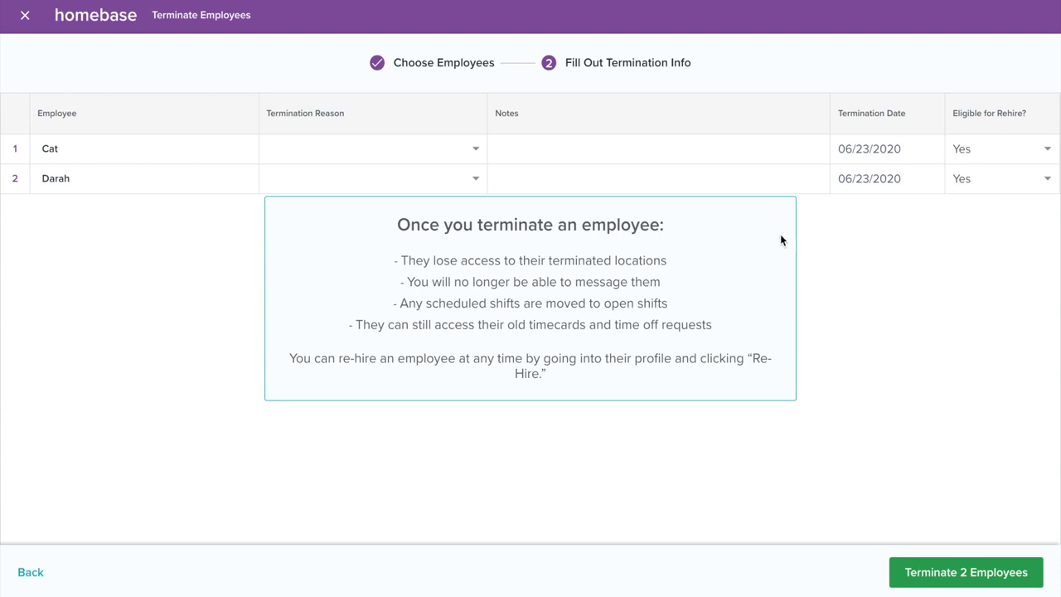
# Give the first termination reason Seasonal with the note 'Can only work summers, will be back next year!'.
pyautogui.click(476, 150)
pyautogui.scroll(-5, 456, 259)
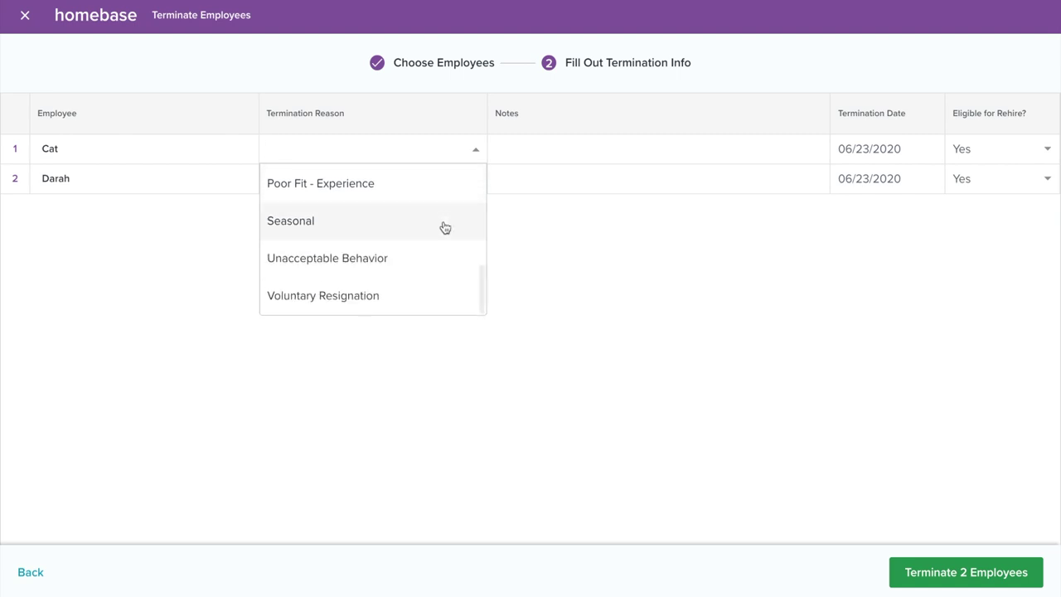
pyautogui.click(443, 224)
pyautogui.click(599, 150)
pyautogui.write('Can only work summers, wil')
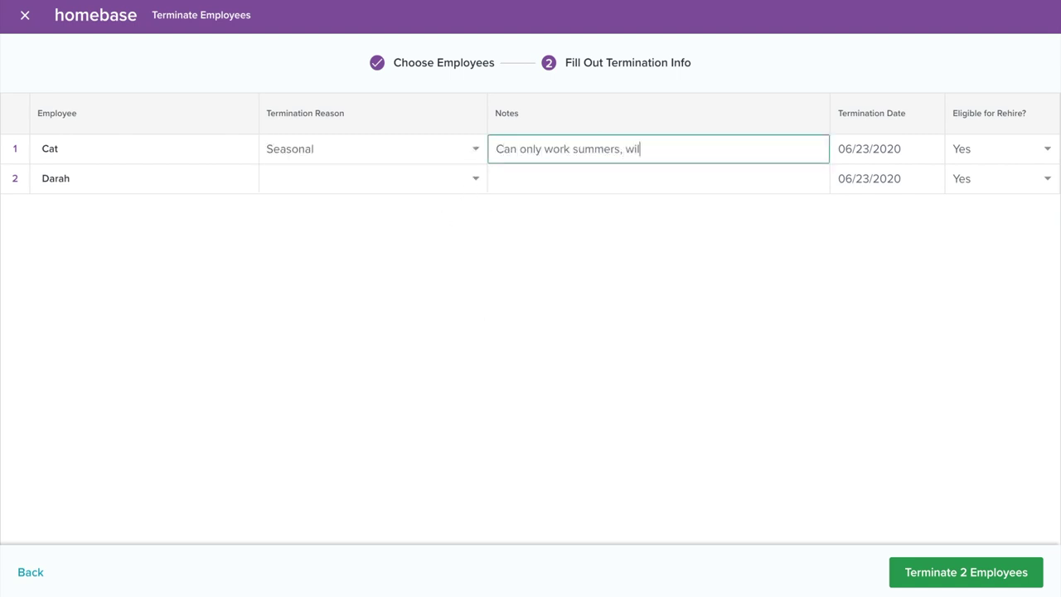
pyautogui.write('l be back next year!')
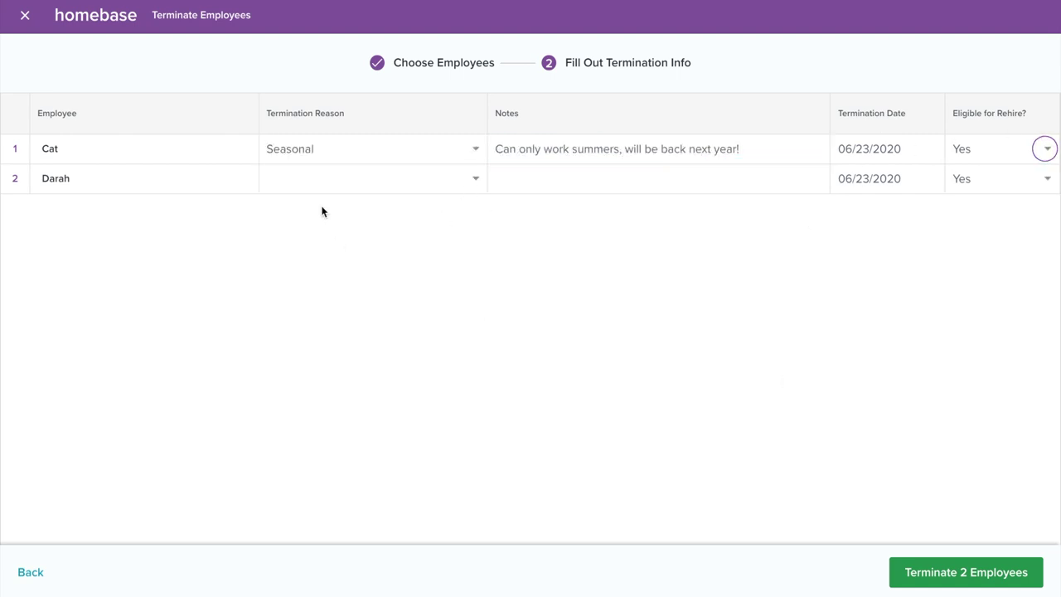
# Give the second termination Voluntary Resignation with note 'Got a new job', then terminate both employees.
pyautogui.click(319, 182)
pyautogui.scroll(-6, 443, 287)
pyautogui.click(440, 313)
pyautogui.click(597, 177)
pyautogui.write('Got a new job')
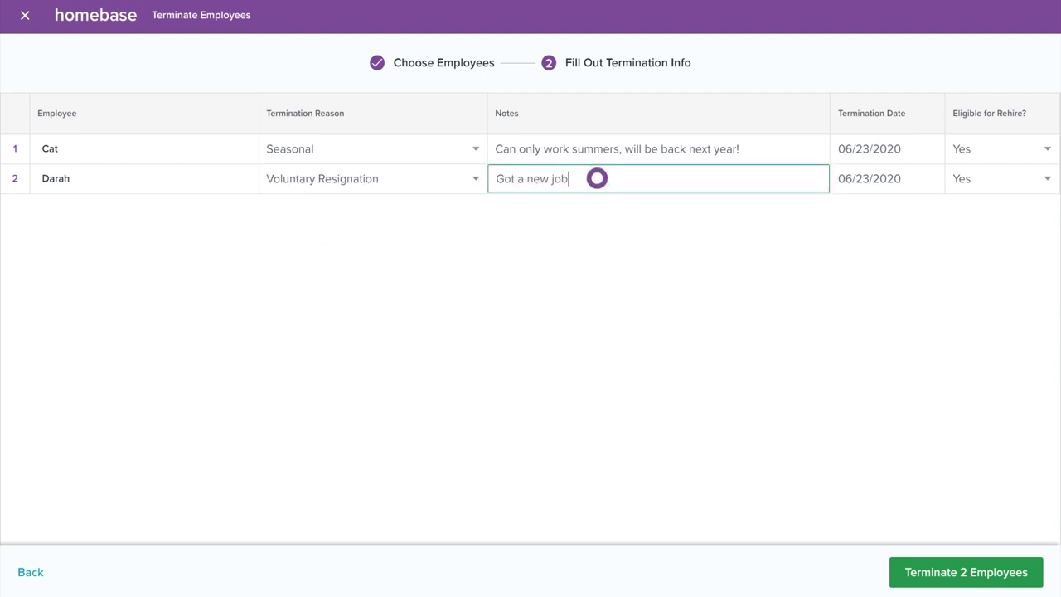
pyautogui.click(1015, 181)
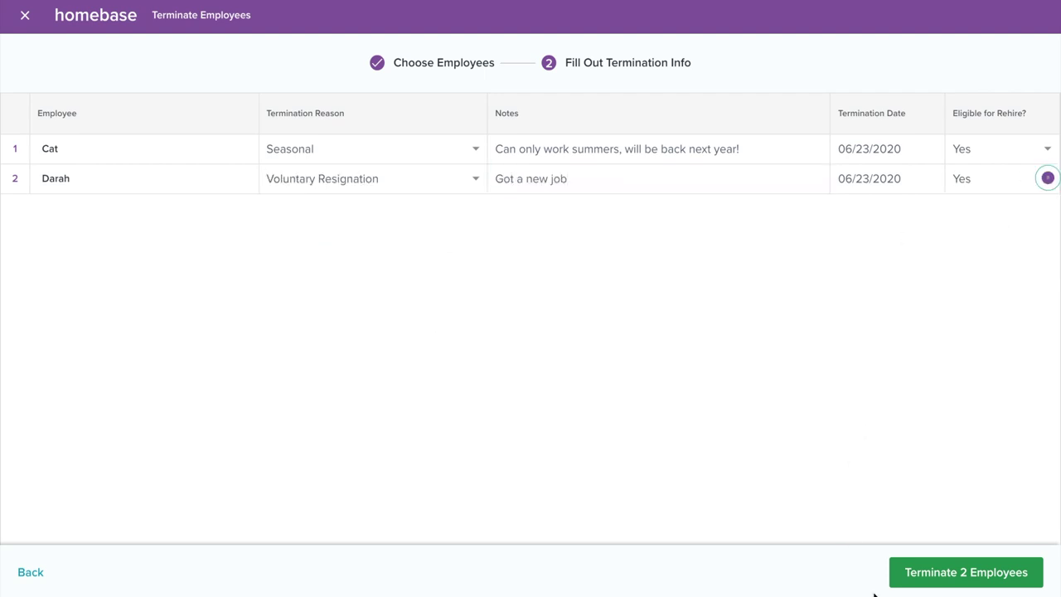
pyautogui.click(962, 573)
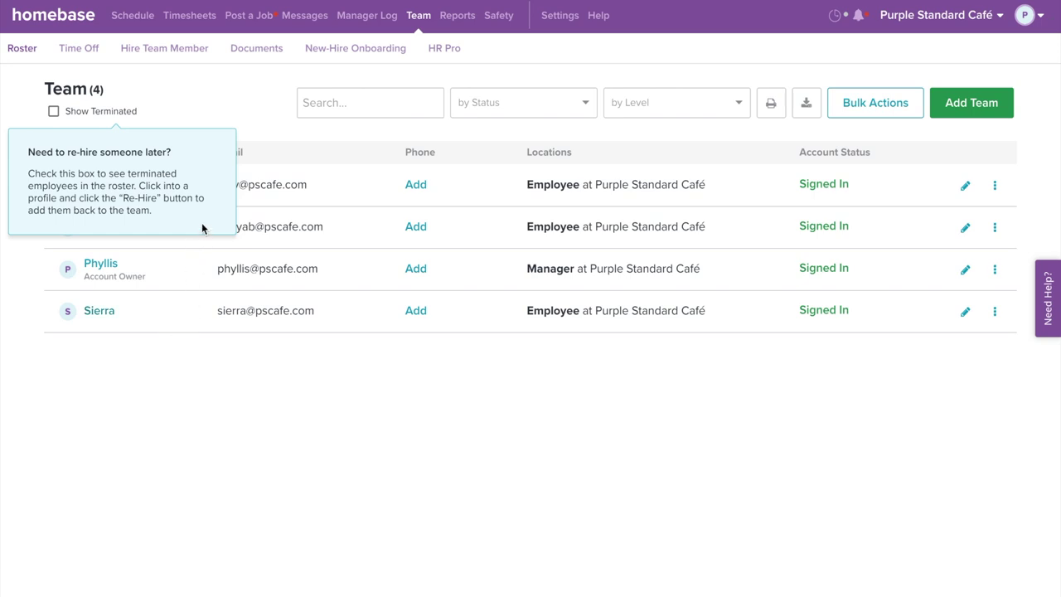
# Show terminated employees, re-hire the terminated manager, then hide terminated employees again.
pyautogui.click(53, 111)
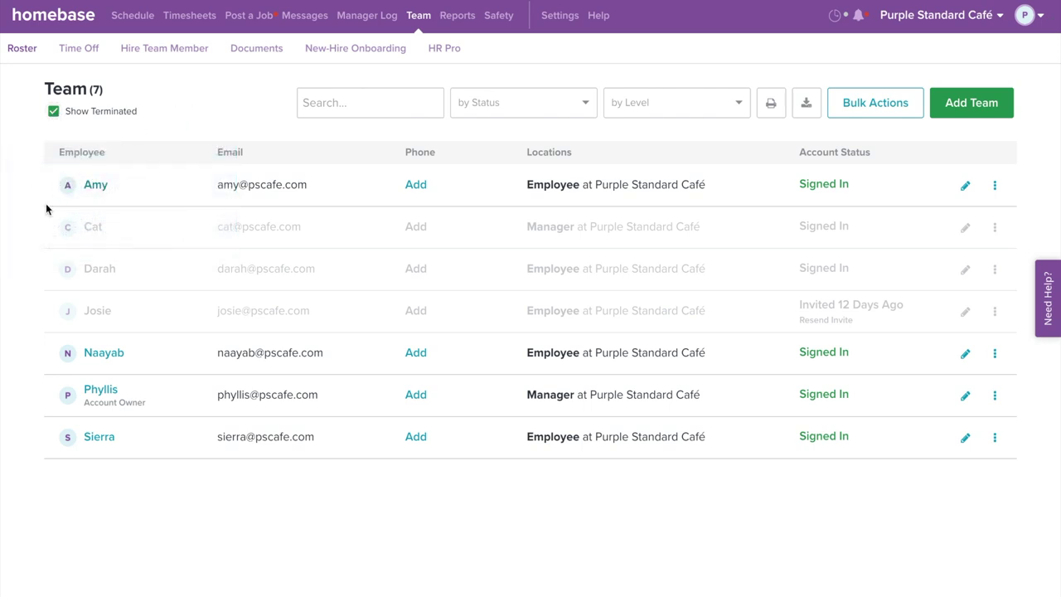
pyautogui.click(90, 228)
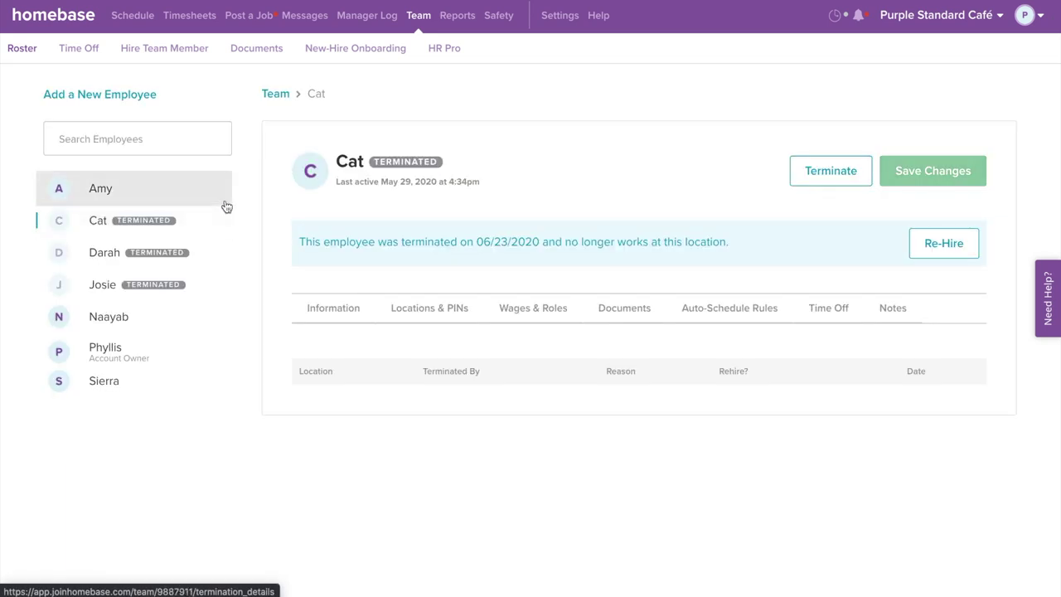
pyautogui.click(944, 249)
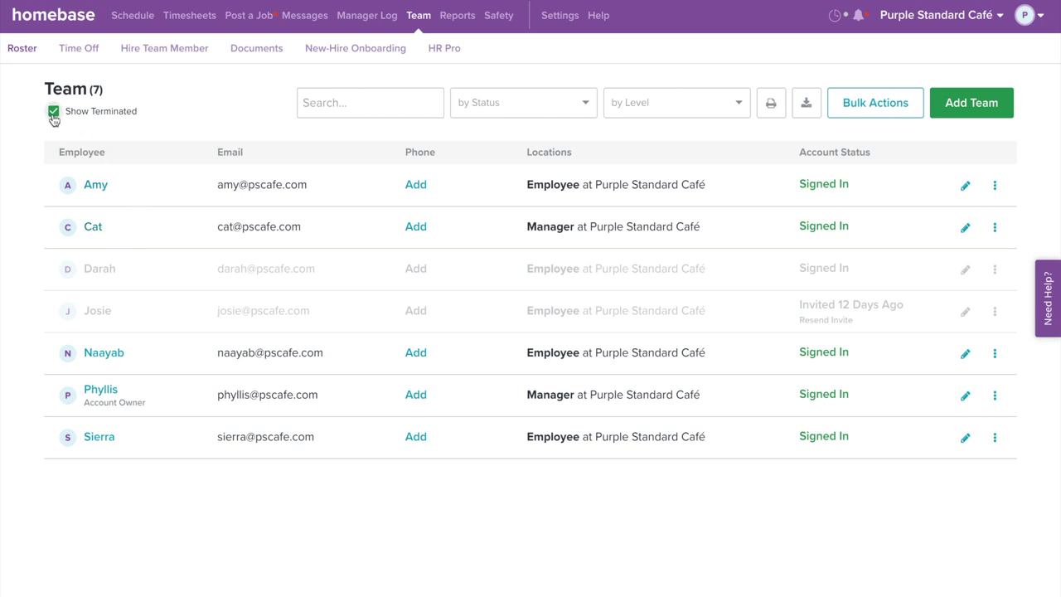
pyautogui.click(53, 116)
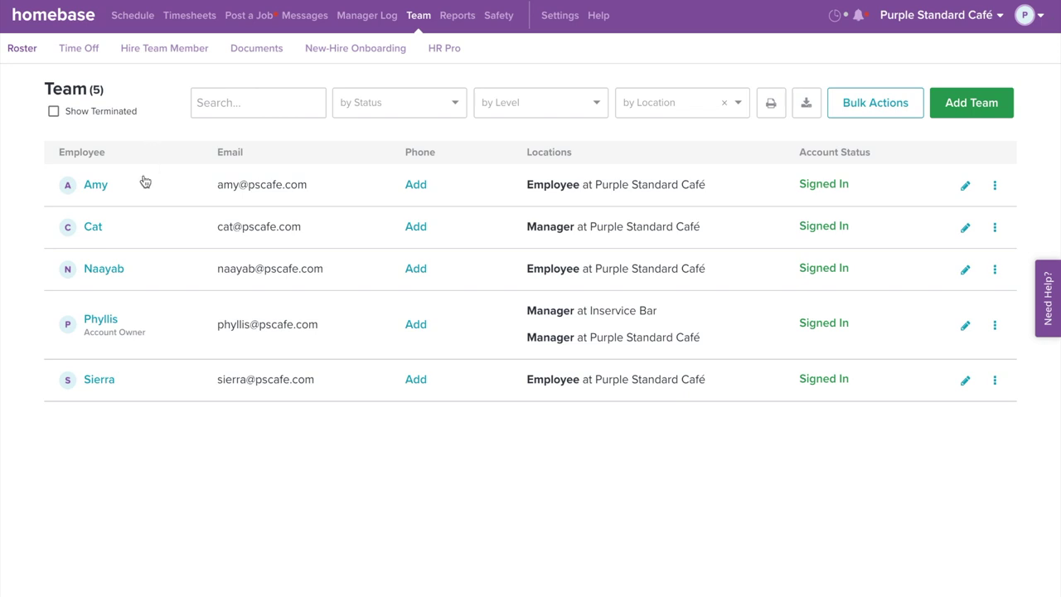
# Open the first team member's profile and toggle Basic Information editing on and off unchanged.
pyautogui.click(97, 186)
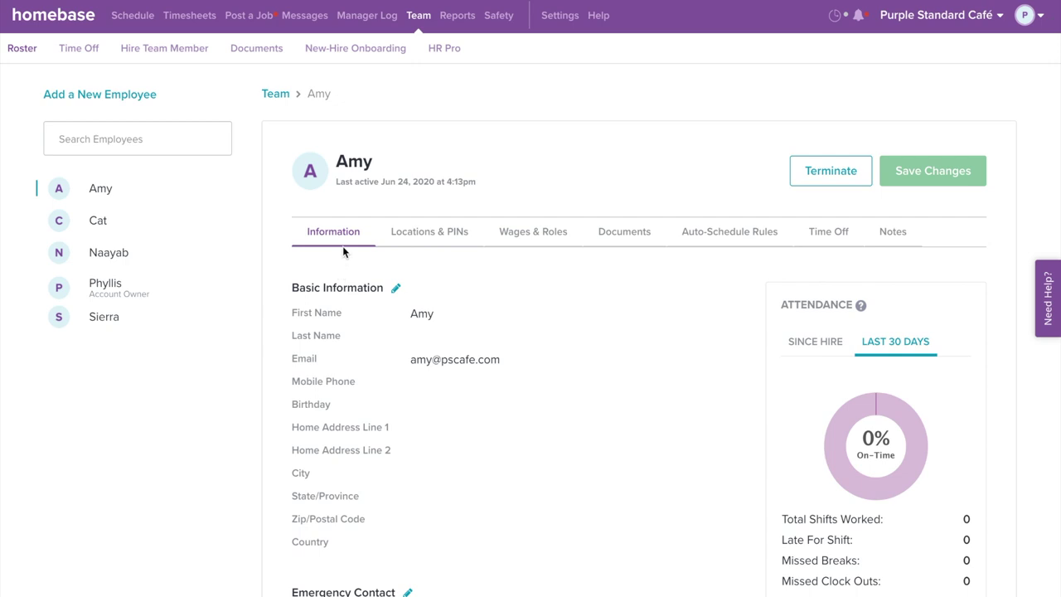
pyautogui.click(396, 287)
pyautogui.scroll(-4, 469, 346)
pyautogui.scroll(4, 466, 346)
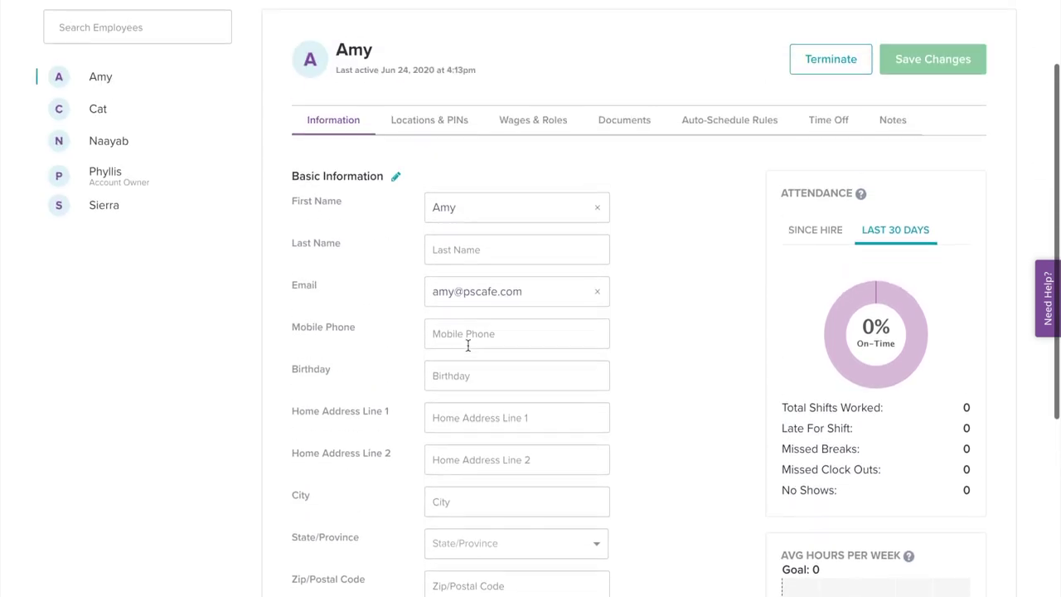
pyautogui.click(396, 279)
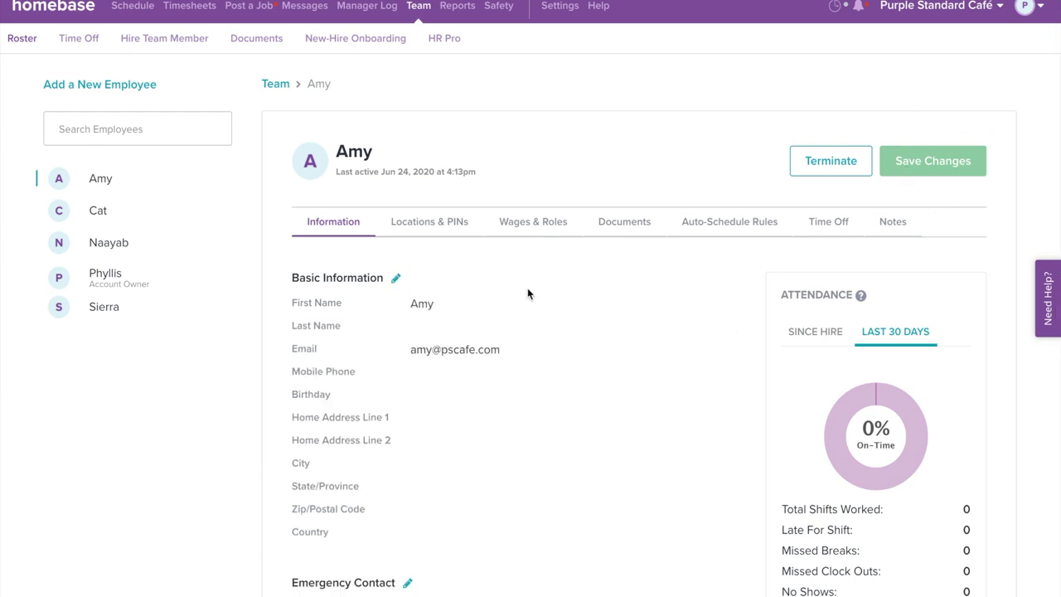
# On Locations & PINs, add Inservice Bar for the employee with Manager access level.
pyautogui.click(433, 228)
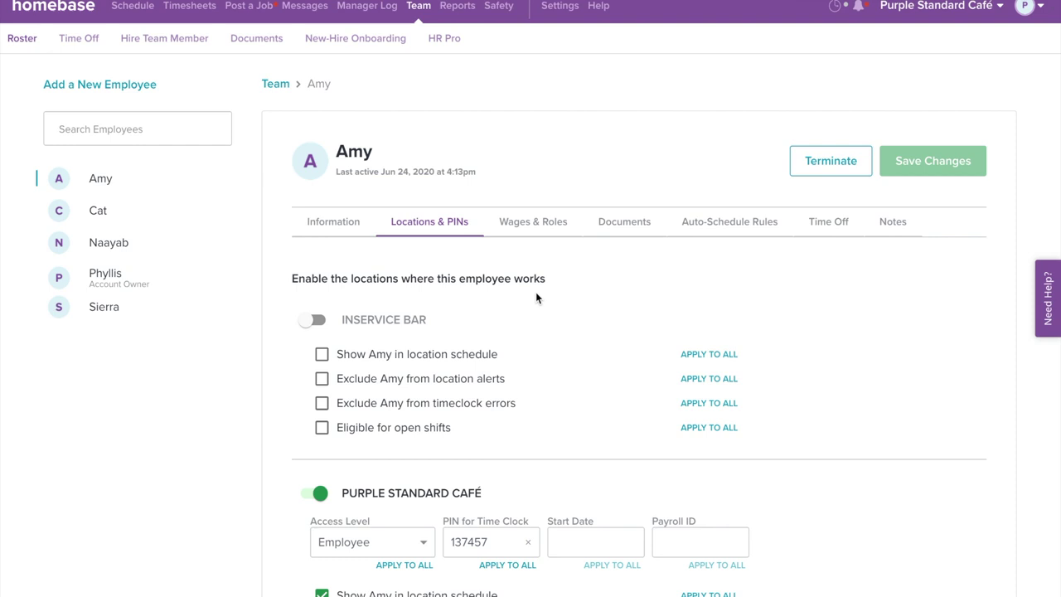
pyautogui.scroll(-3, 535, 293)
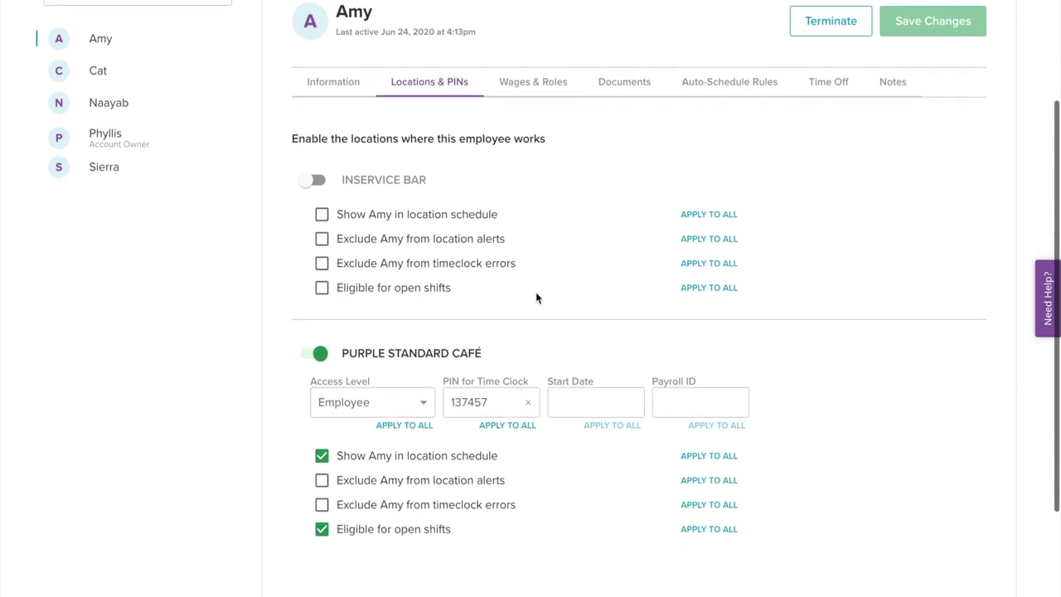
pyautogui.click(316, 179)
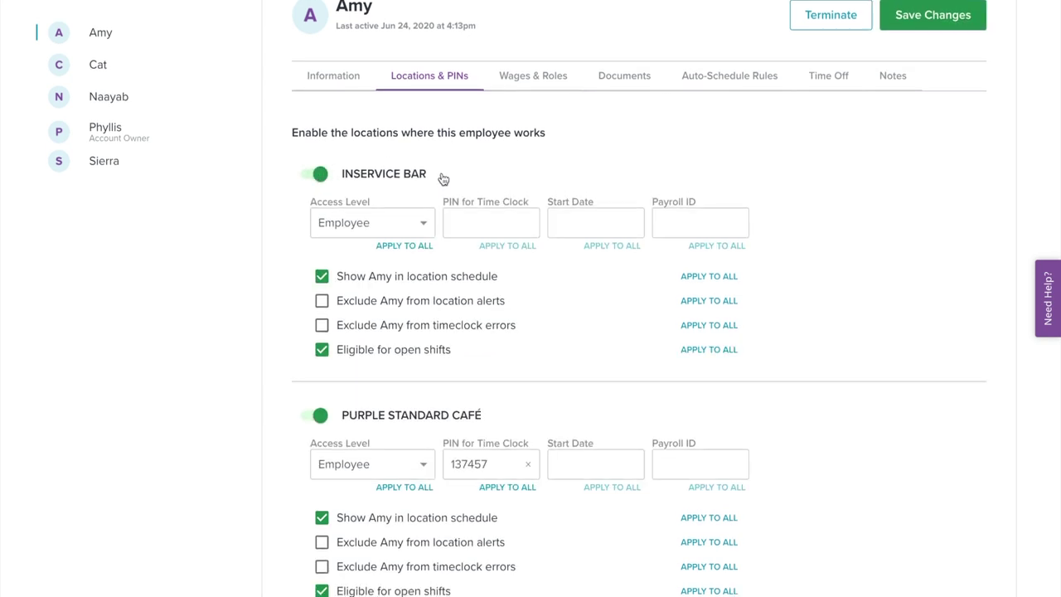
pyautogui.click(420, 222)
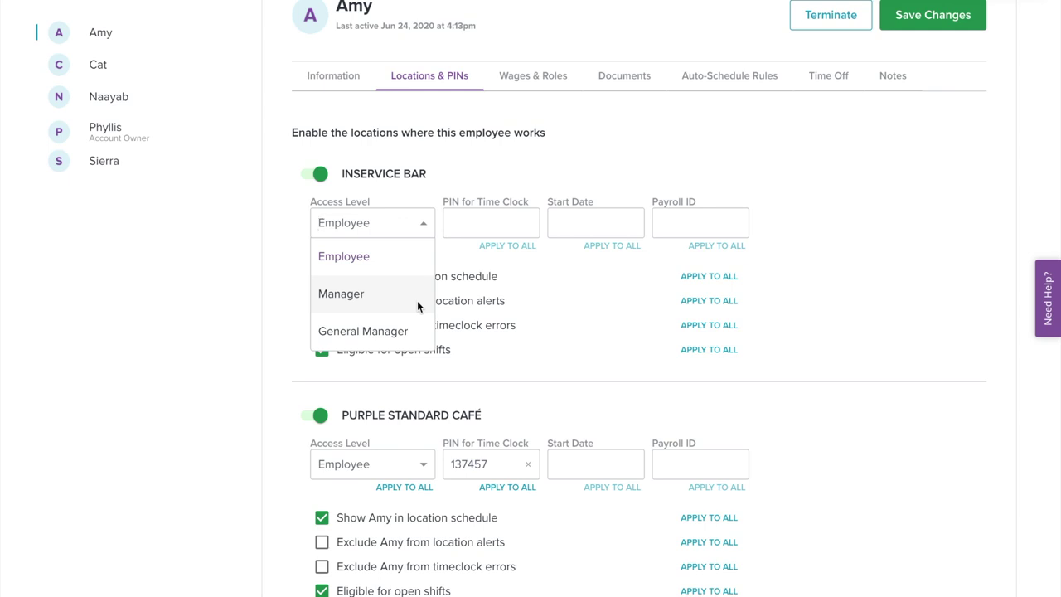
pyautogui.click(417, 300)
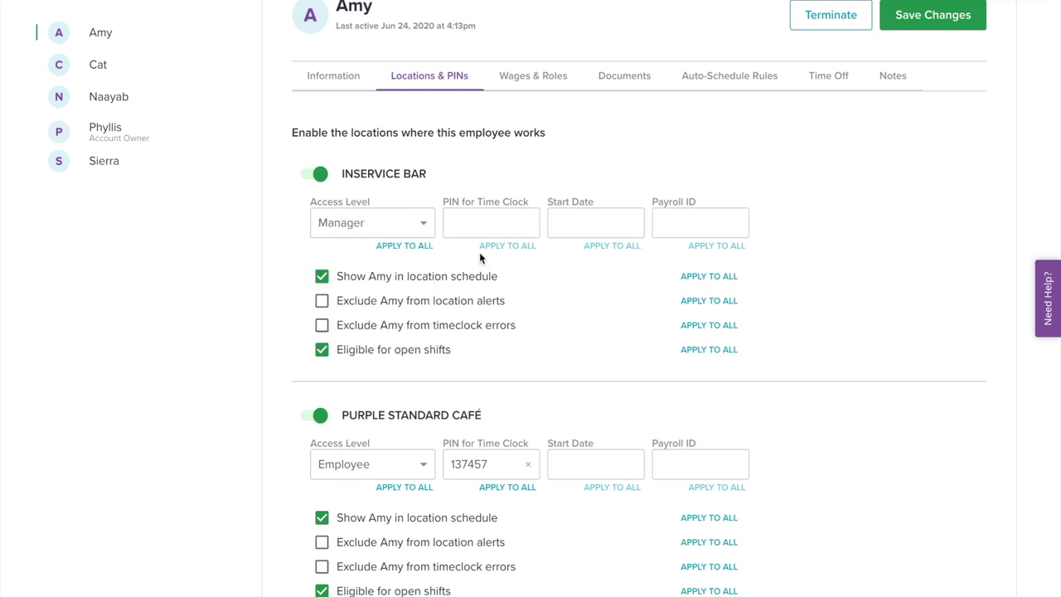
# Enter the Inservice Bar time-clock PIN, apply it to all locations, and save the changes.
pyautogui.click(481, 224)
pyautogui.click(505, 247)
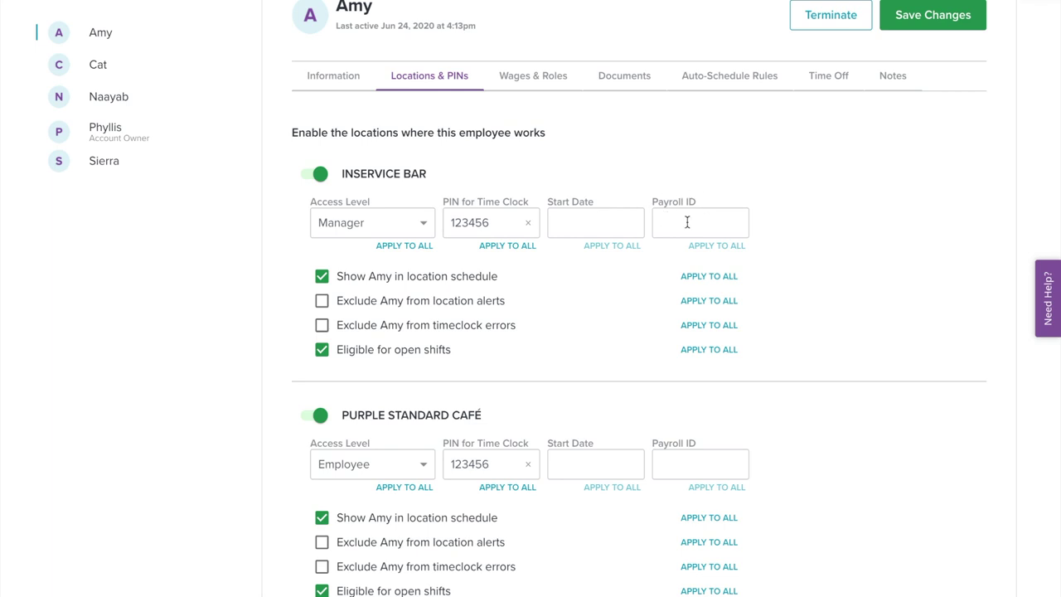
pyautogui.scroll(-1, 700, 216)
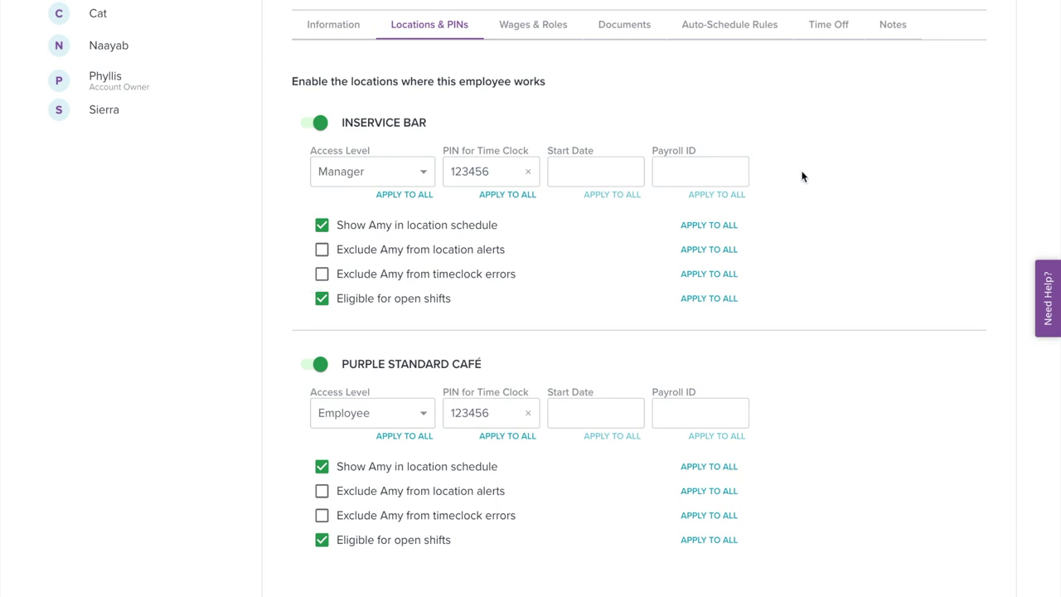
pyautogui.scroll(2, 803, 175)
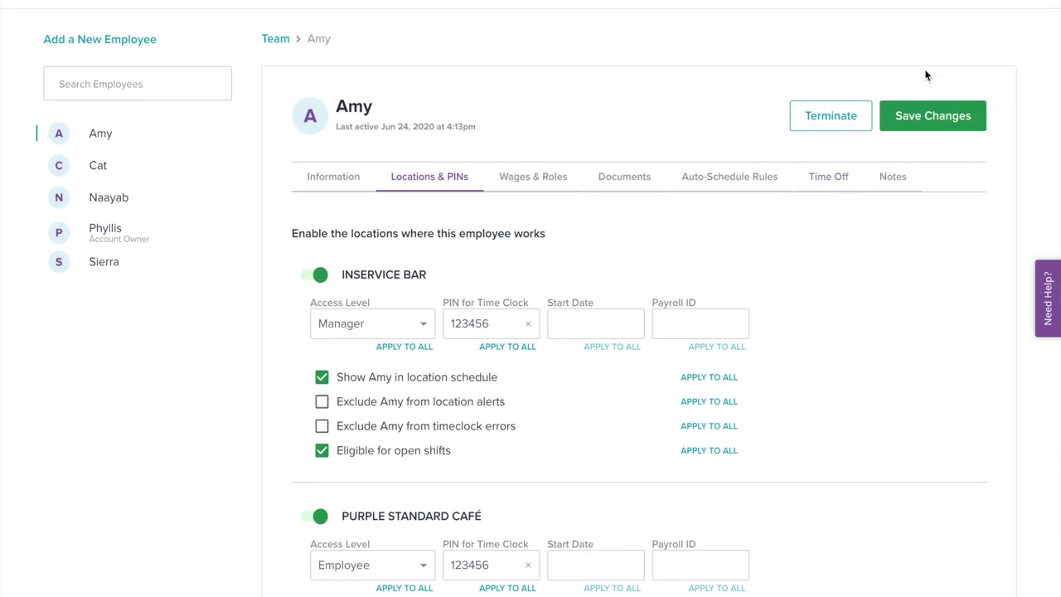
pyautogui.click(953, 121)
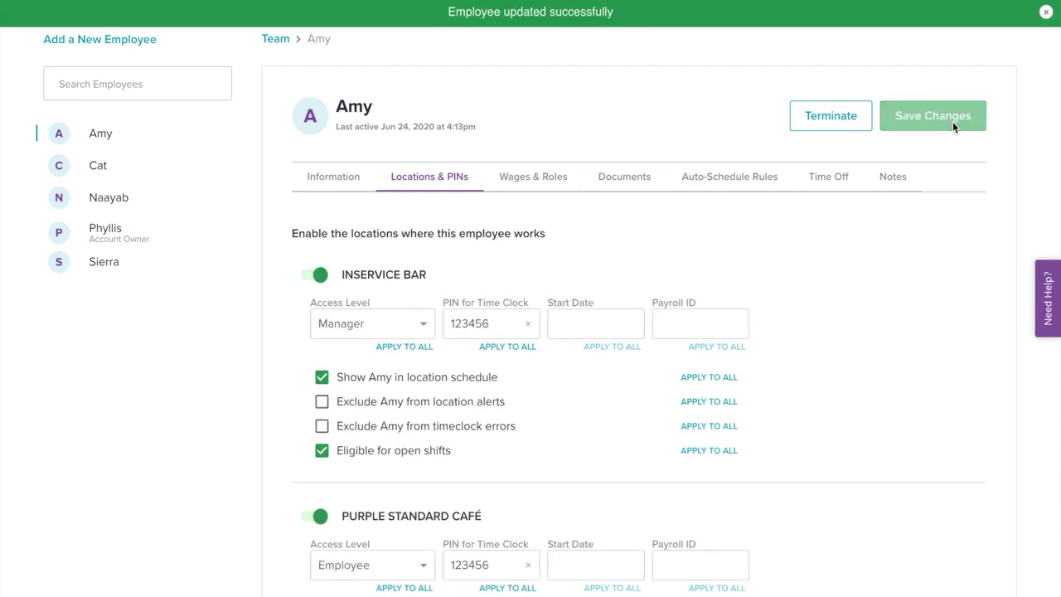
# Give the Inservice Bar wage 60000 annually as Manager, effective June 1, 2020.
pyautogui.click(536, 176)
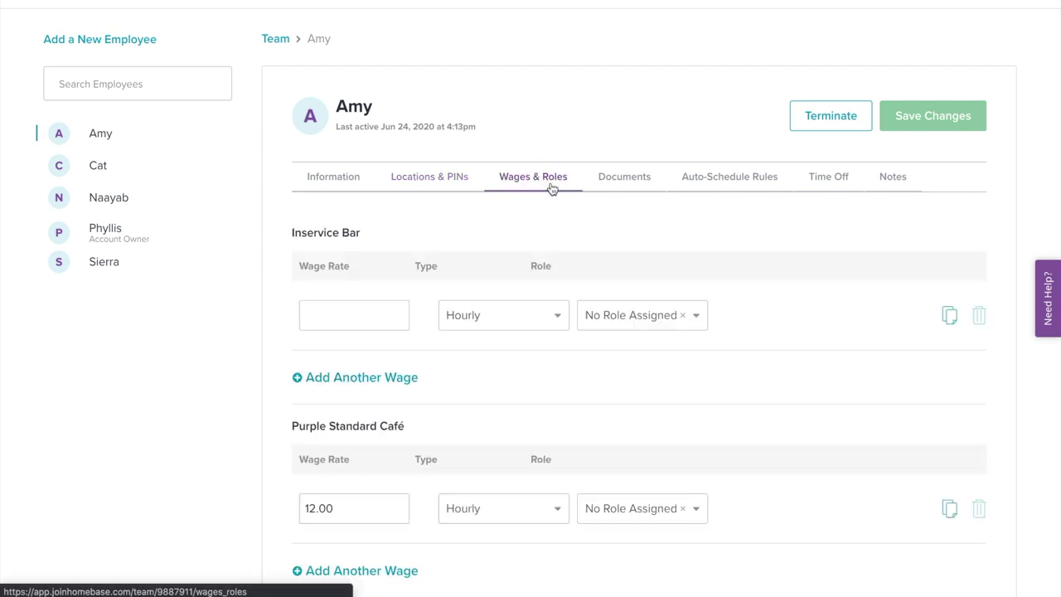
pyautogui.scroll(-1, 721, 267)
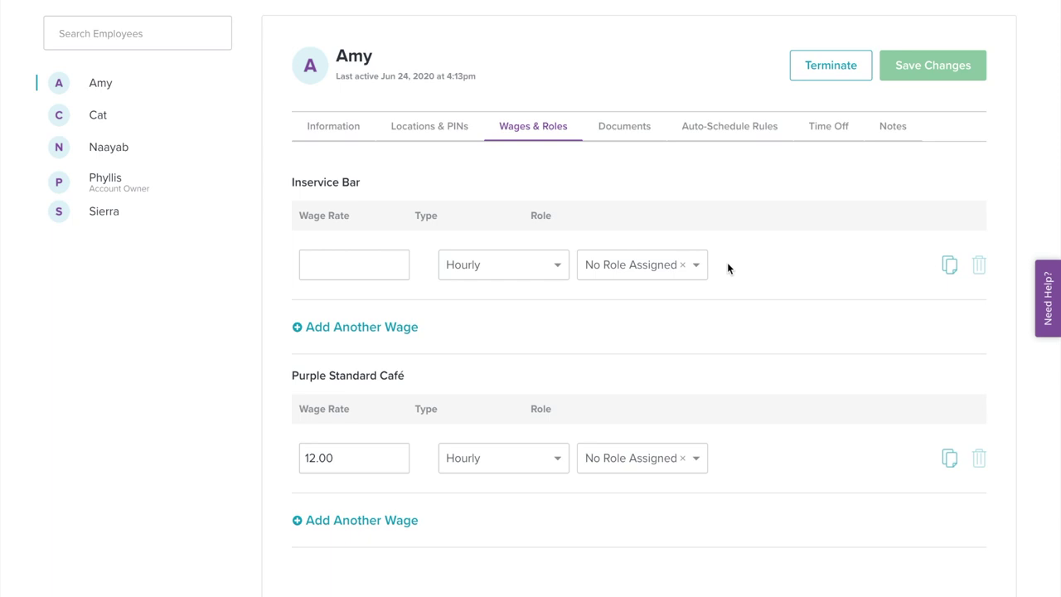
pyautogui.click(358, 263)
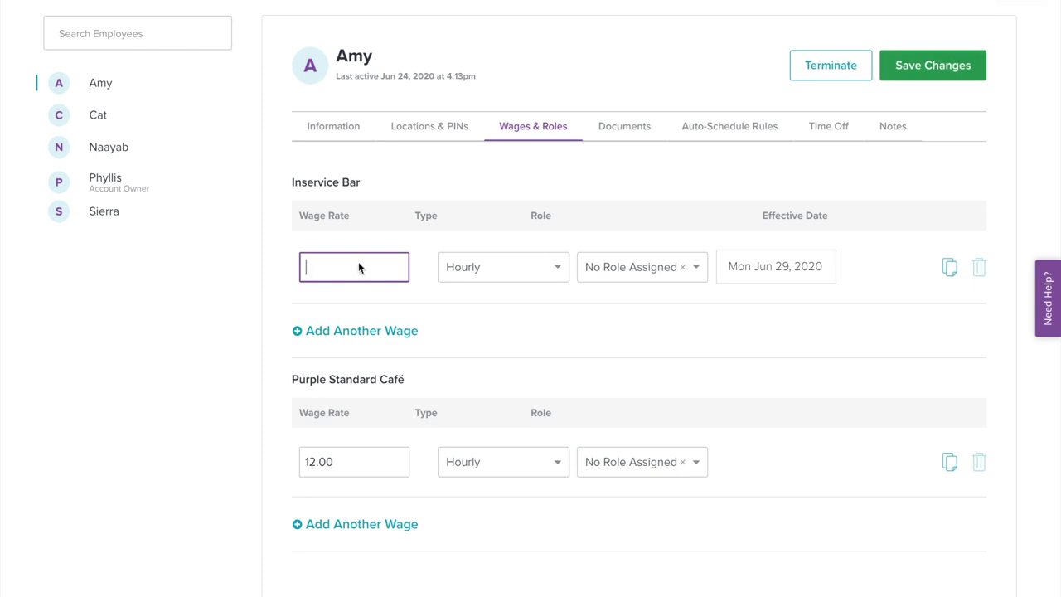
pyautogui.write('600000.00')
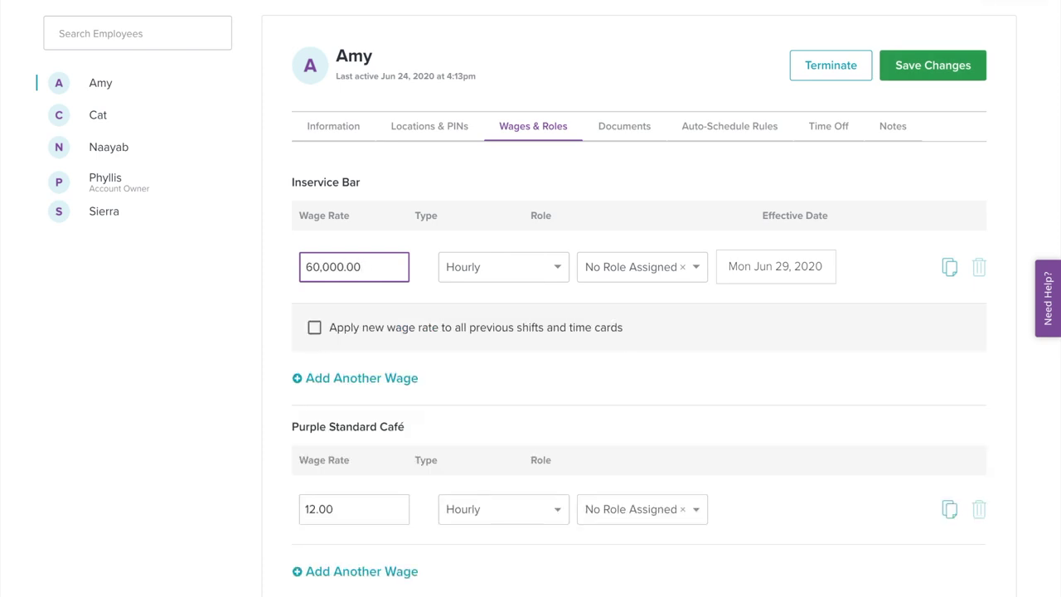
pyautogui.click(555, 267)
pyautogui.click(512, 337)
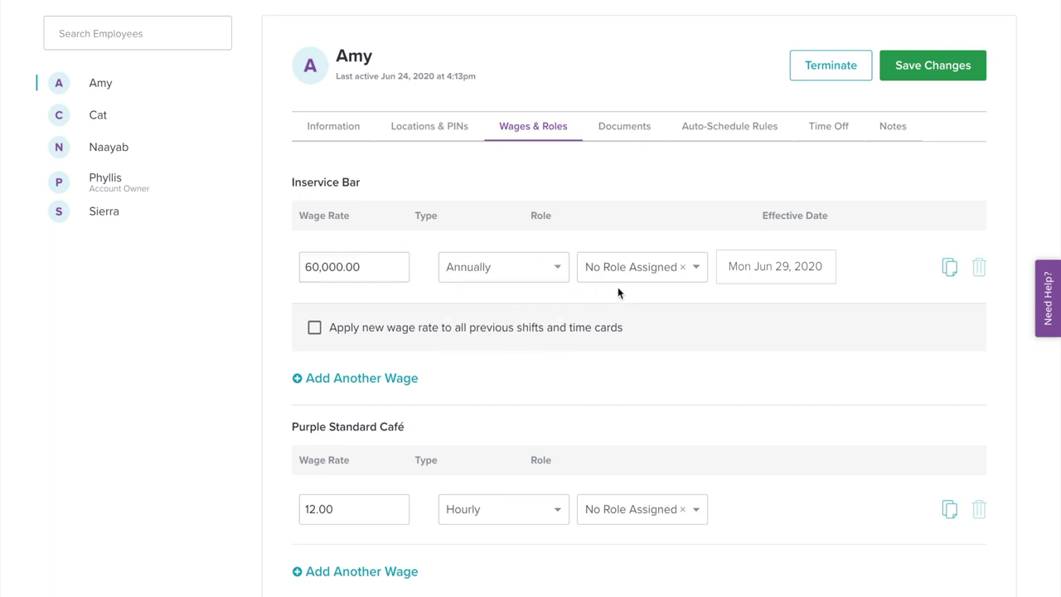
pyautogui.click(694, 268)
pyautogui.scroll(-1, 670, 402)
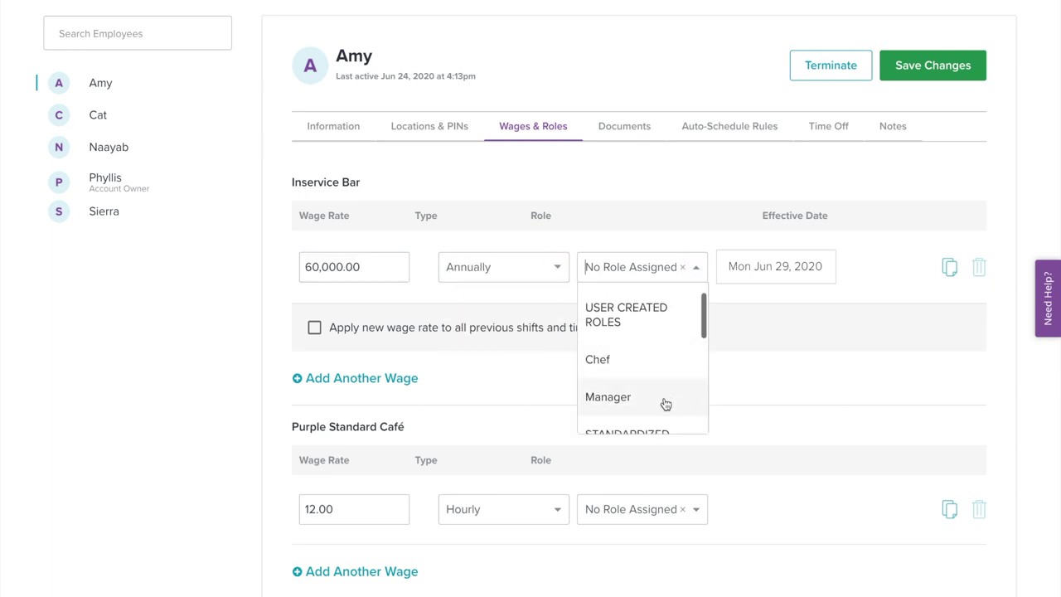
pyautogui.click(666, 404)
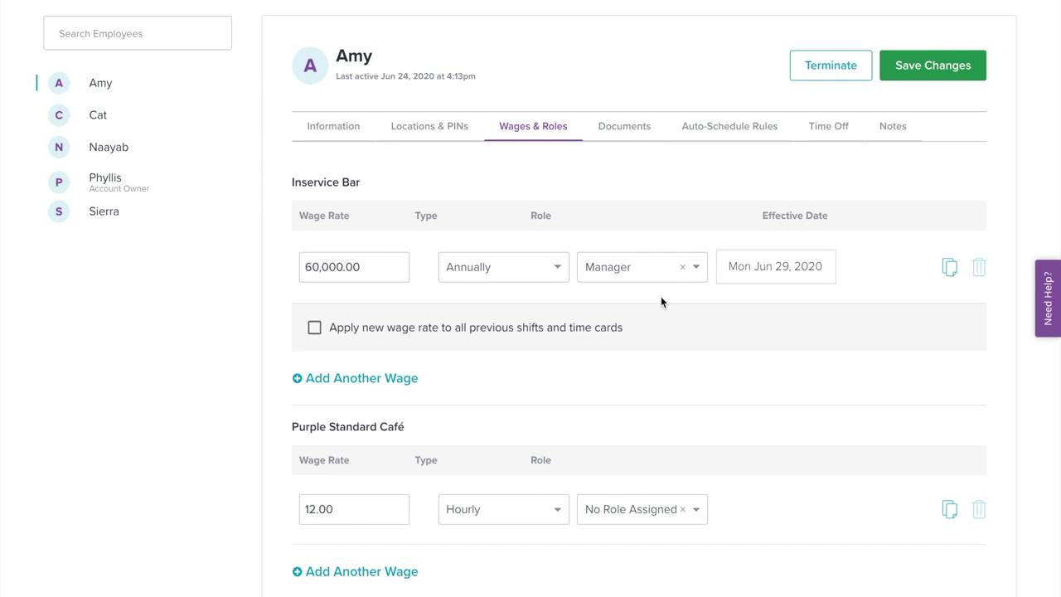
pyautogui.click(783, 266)
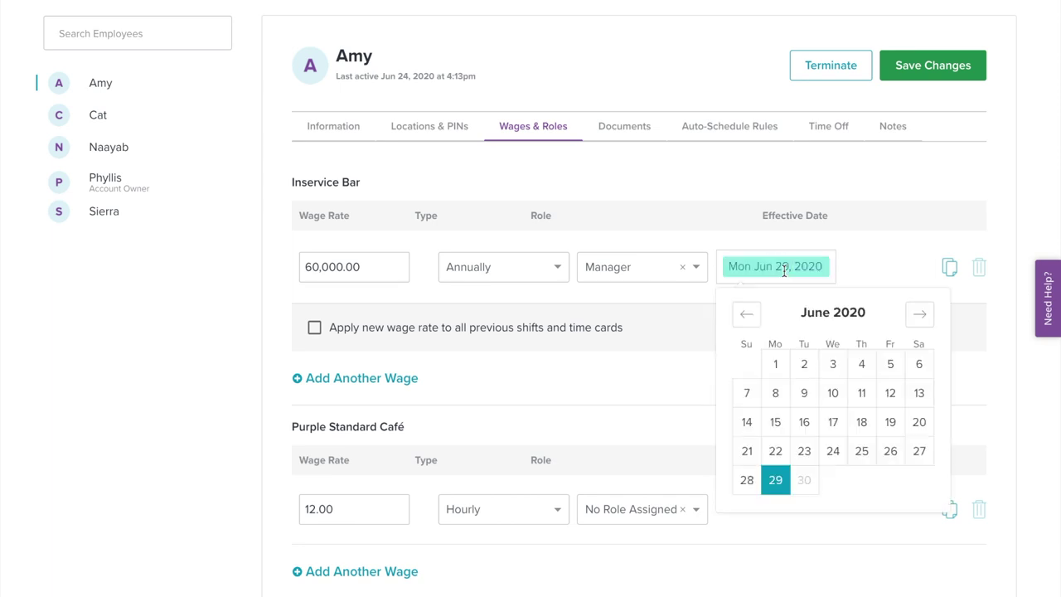
pyautogui.click(776, 365)
# Set the Purple Standard Café wage's role to Barista.
pyautogui.scroll(-2, 774, 377)
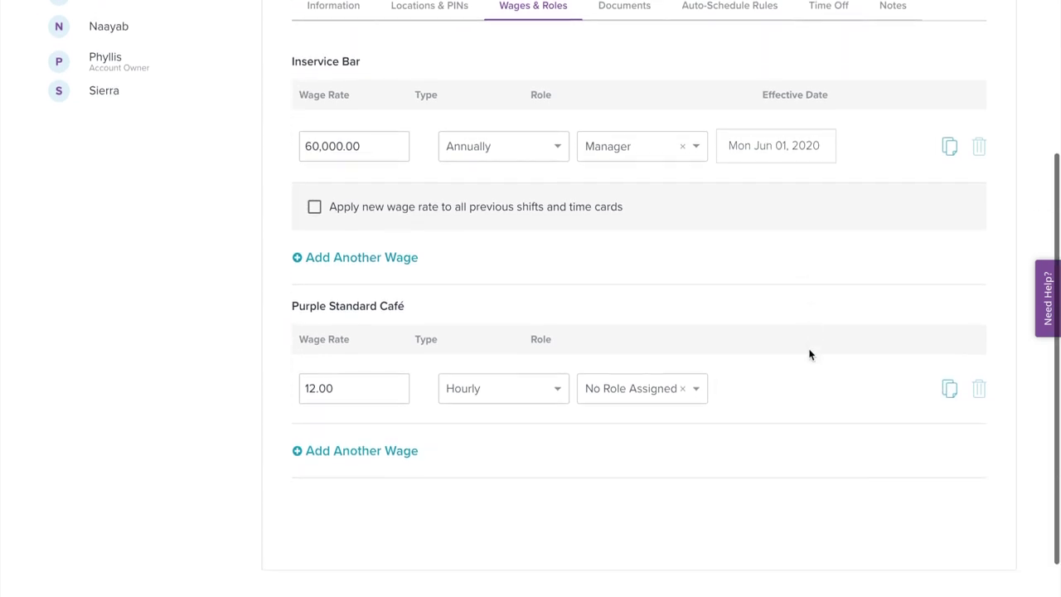
pyautogui.click(640, 351)
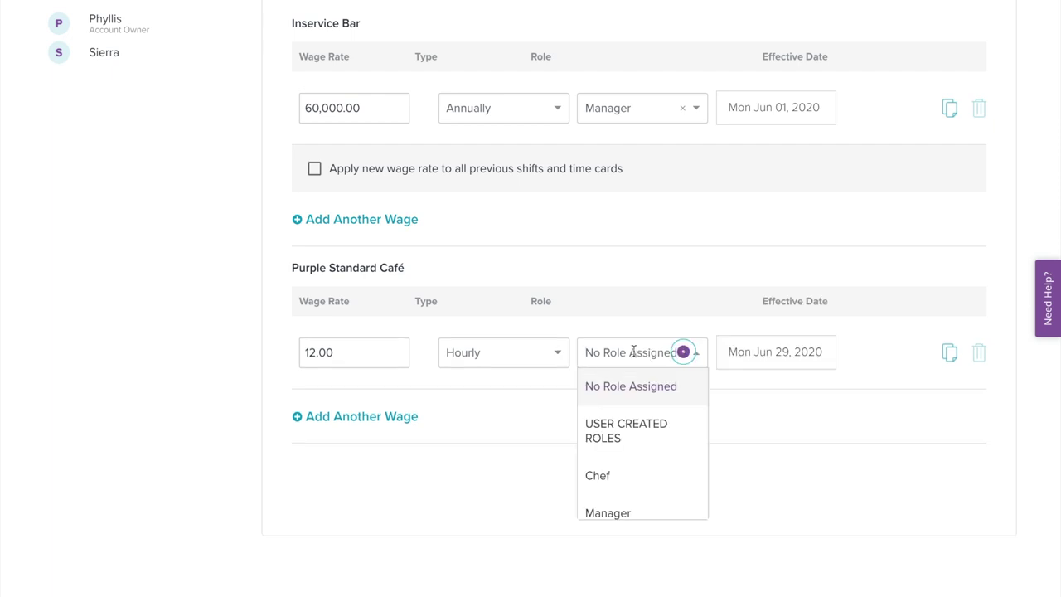
pyautogui.write('Barista')
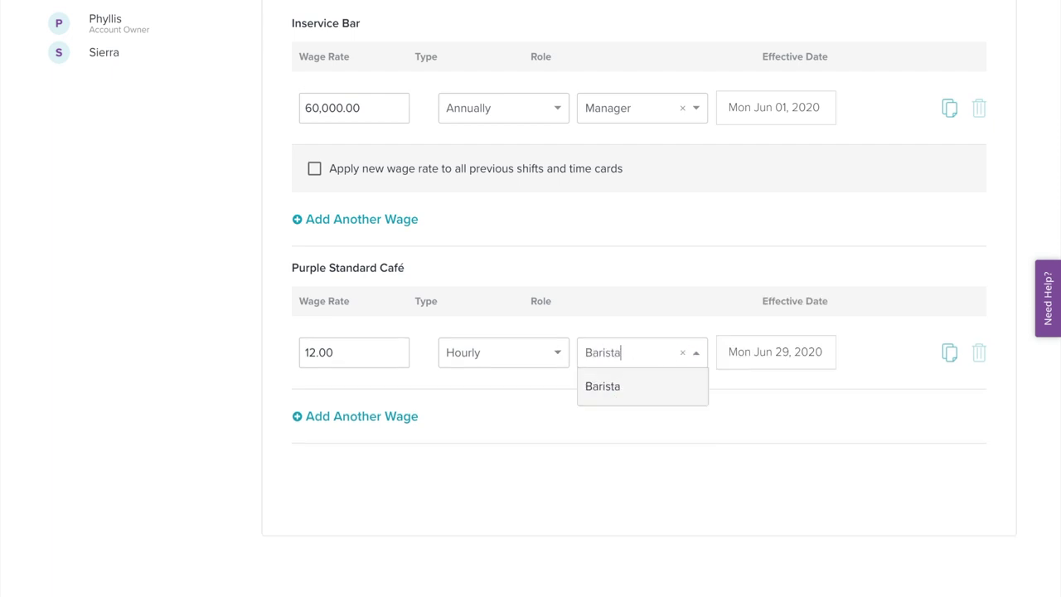
pyautogui.press('Return')
# Add a second café wage of 15 for the Cashier role.
pyautogui.click(382, 417)
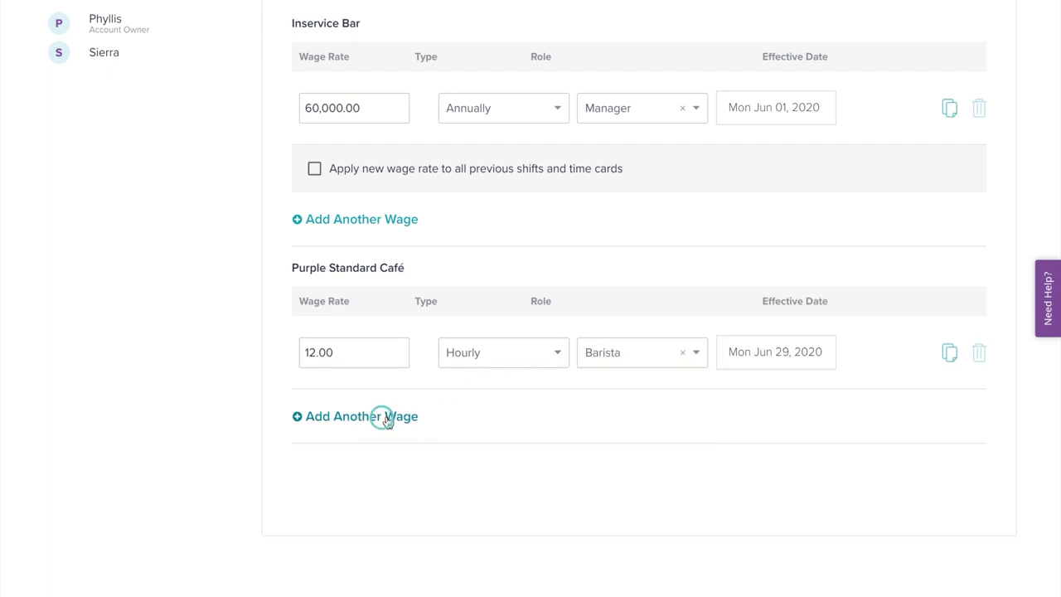
pyautogui.click(373, 421)
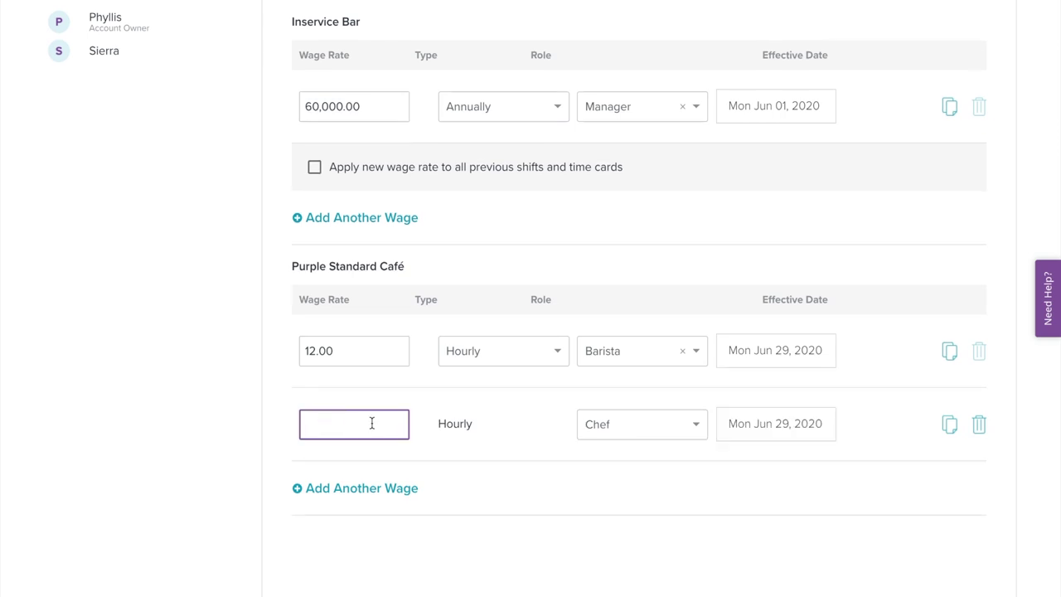
pyautogui.write('15')
pyautogui.click(620, 422)
pyautogui.write('Cas')
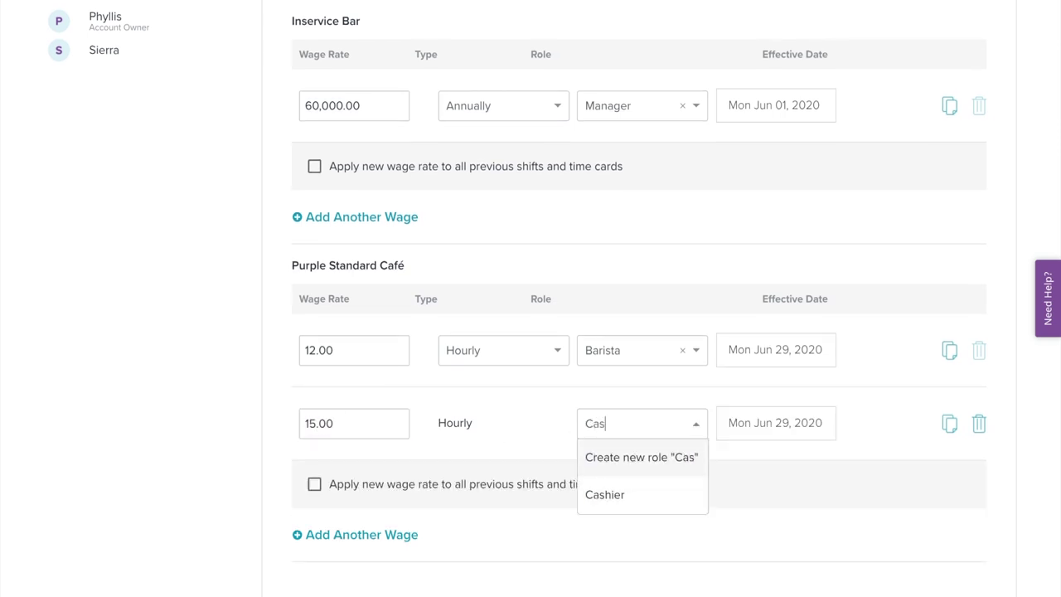
pyautogui.press('Down')
pyautogui.press('Return')
# Make the Barista and Cashier wages effective June 15 and save the wage changes.
pyautogui.click(765, 349)
pyautogui.click(774, 504)
pyautogui.click(768, 422)
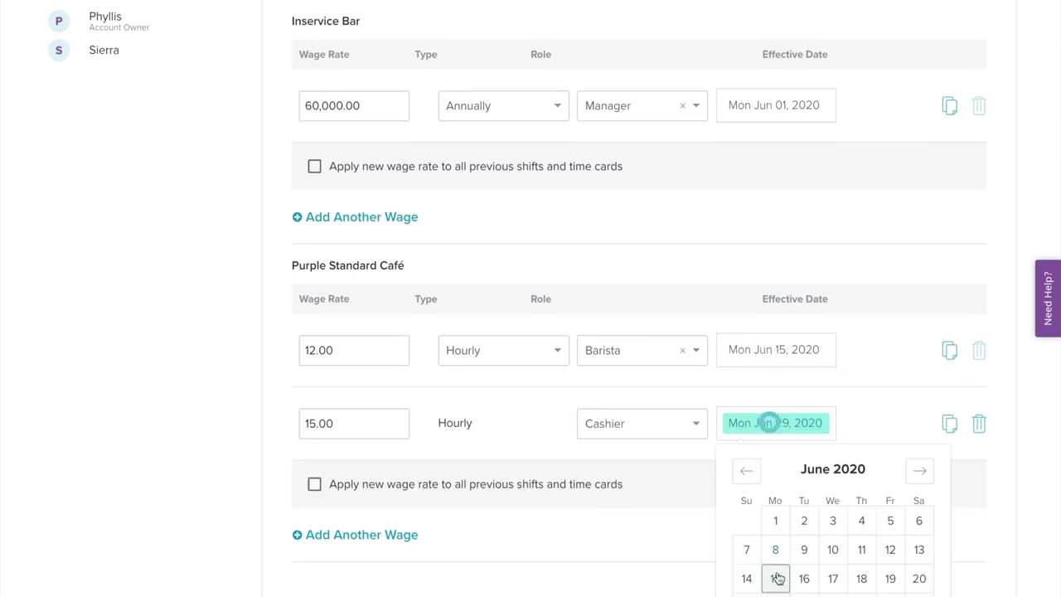
pyautogui.click(777, 578)
pyautogui.scroll(4, 772, 469)
pyautogui.click(937, 68)
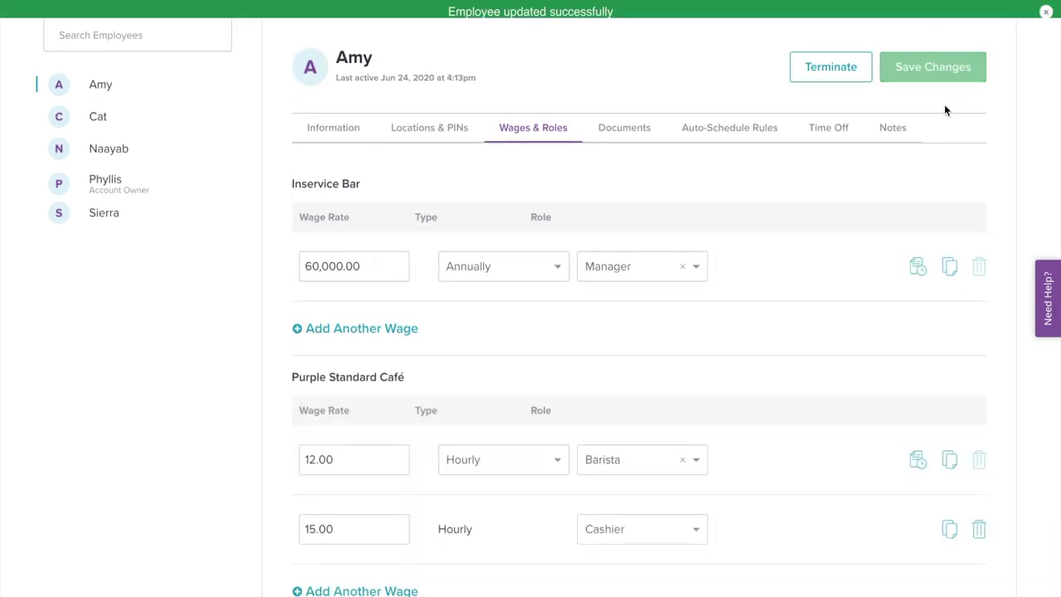
pyautogui.scroll(3, 942, 101)
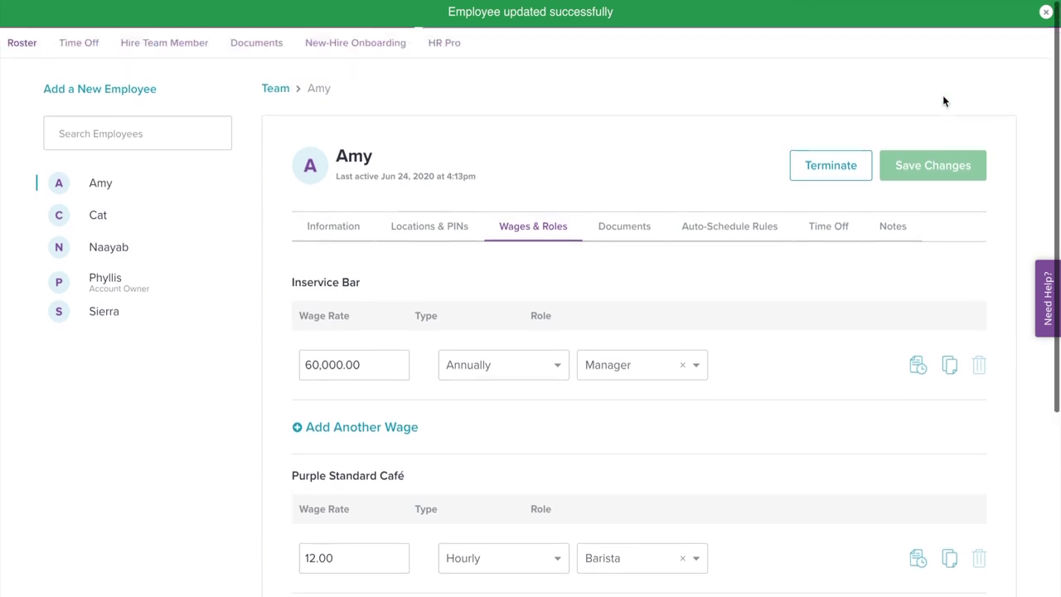
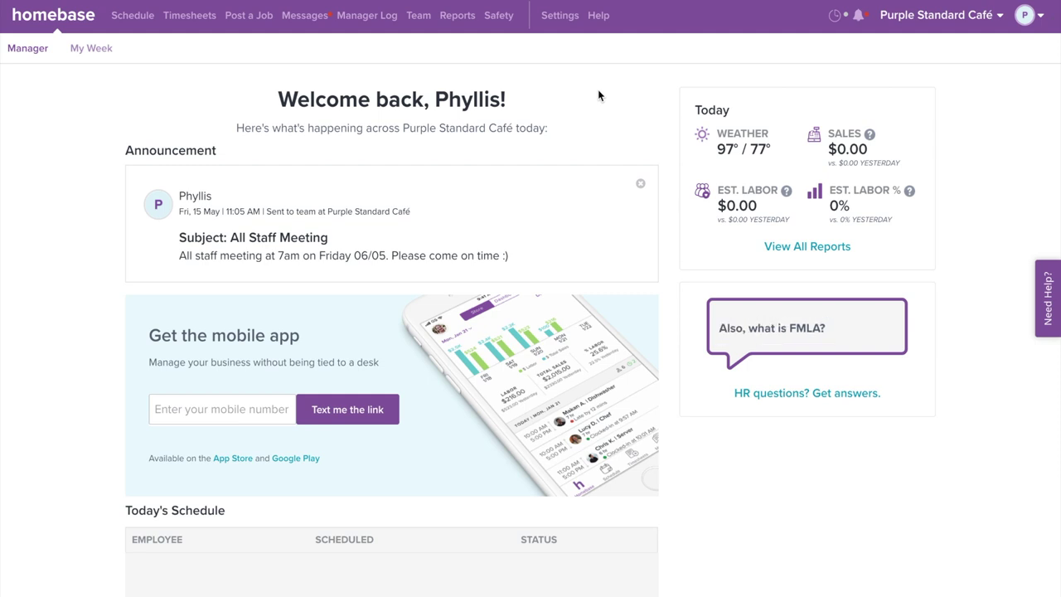
# Activate New-Hire Onboarding, keeping the New Hire Packet enabled and sent to all new members.
pyautogui.moveTo(421, 21)
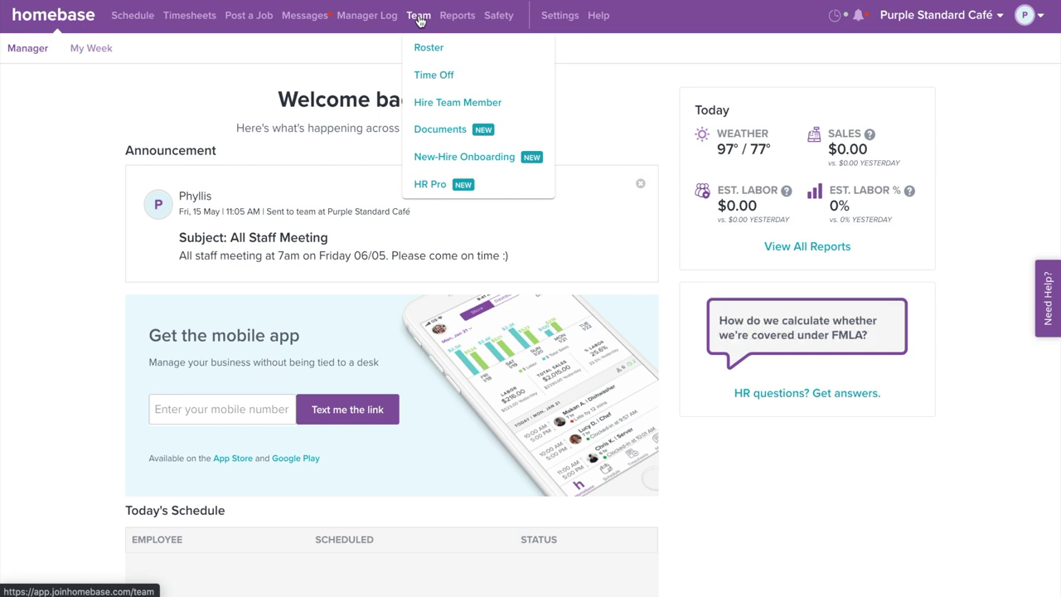
pyautogui.click(492, 163)
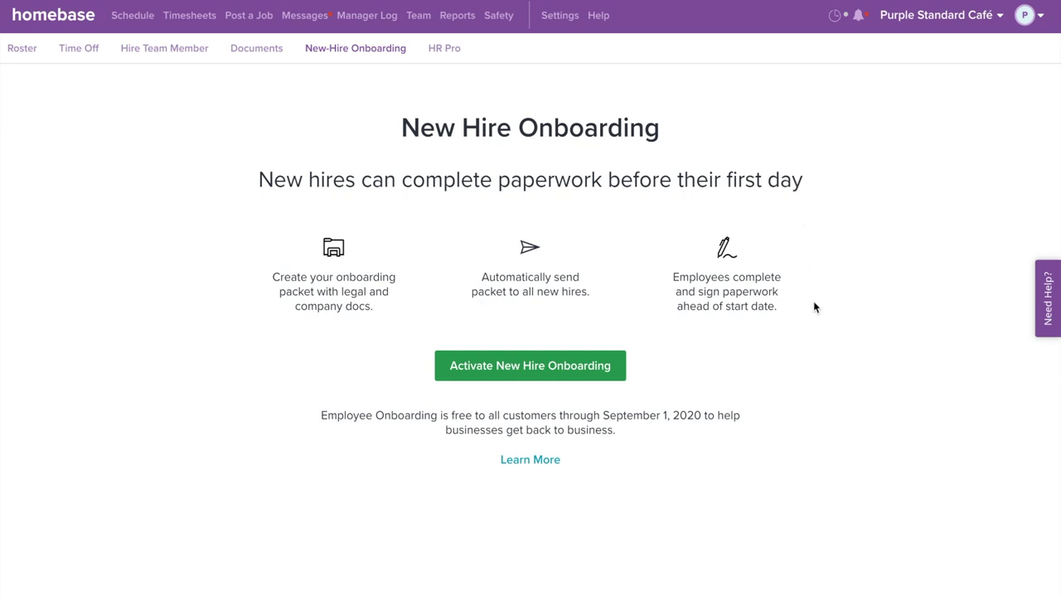
pyautogui.click(525, 365)
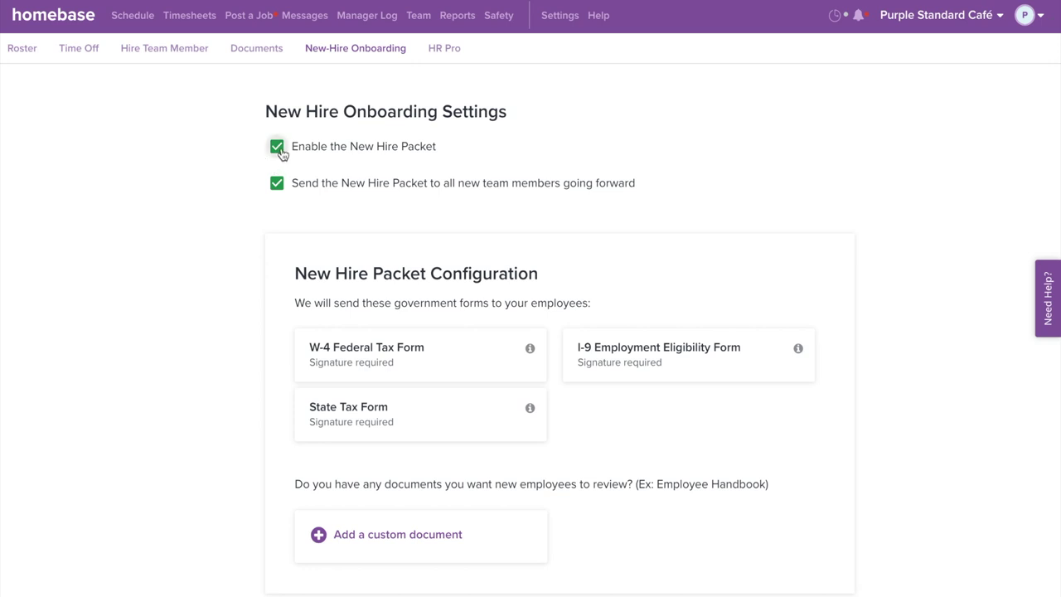
pyautogui.click(278, 147)
pyautogui.click(278, 147)
pyautogui.moveTo(529, 353)
pyautogui.moveTo(798, 349)
pyautogui.moveTo(531, 407)
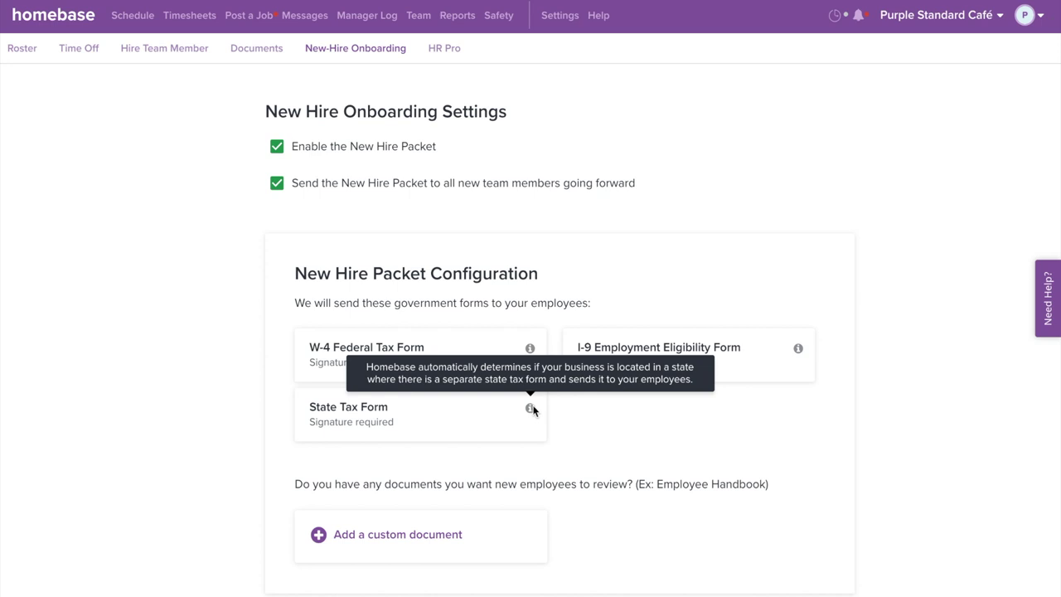
pyautogui.scroll(-3, 580, 448)
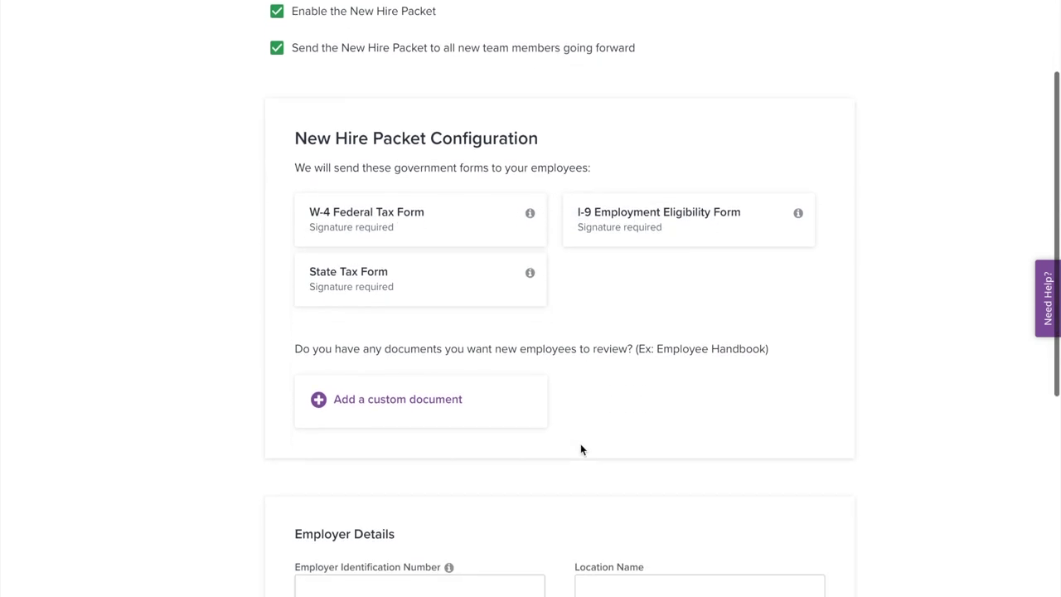
# Upload an 'Employee Handbook' PDF as a custom packet document requiring a signature.
pyautogui.click(381, 355)
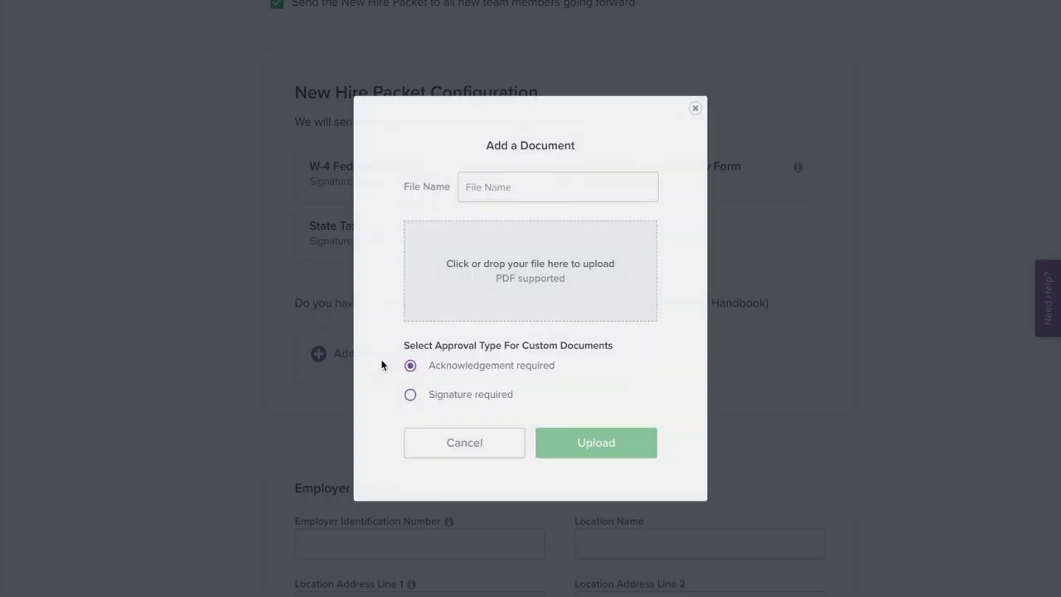
pyautogui.click(494, 187)
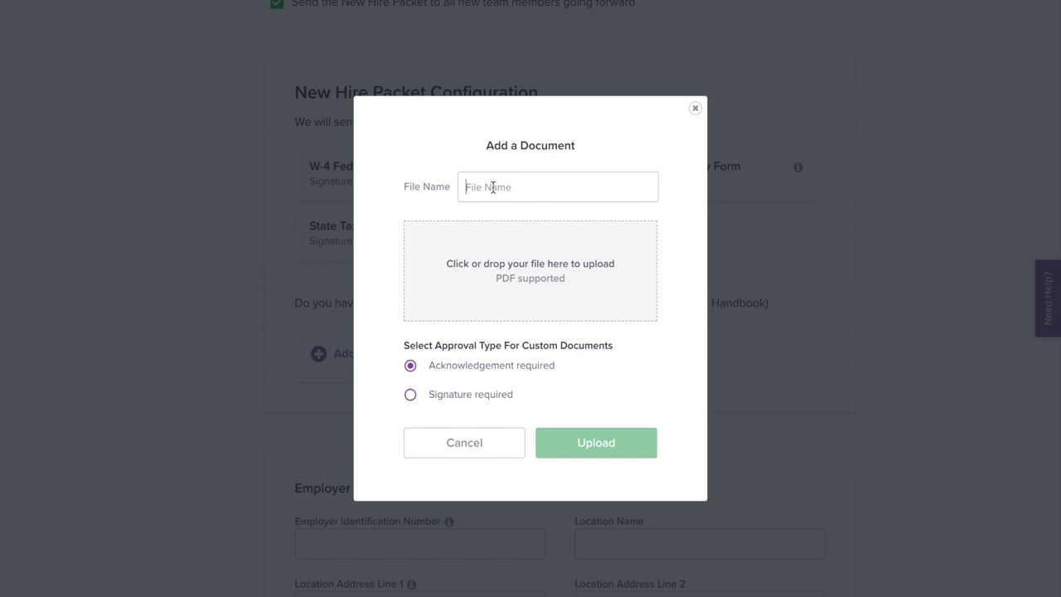
pyautogui.write('Employee ')
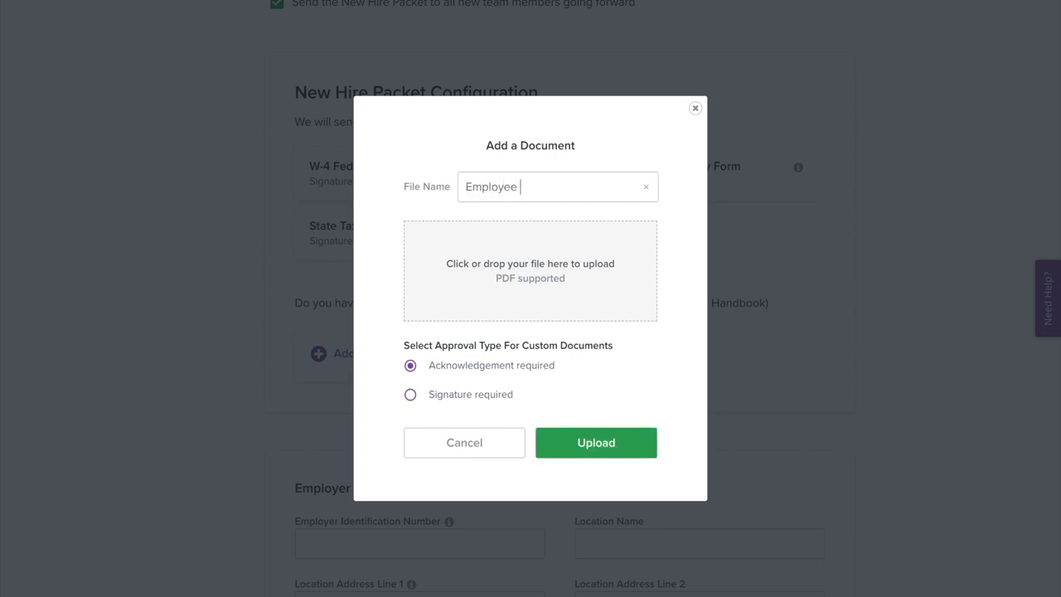
pyautogui.write('Handbook')
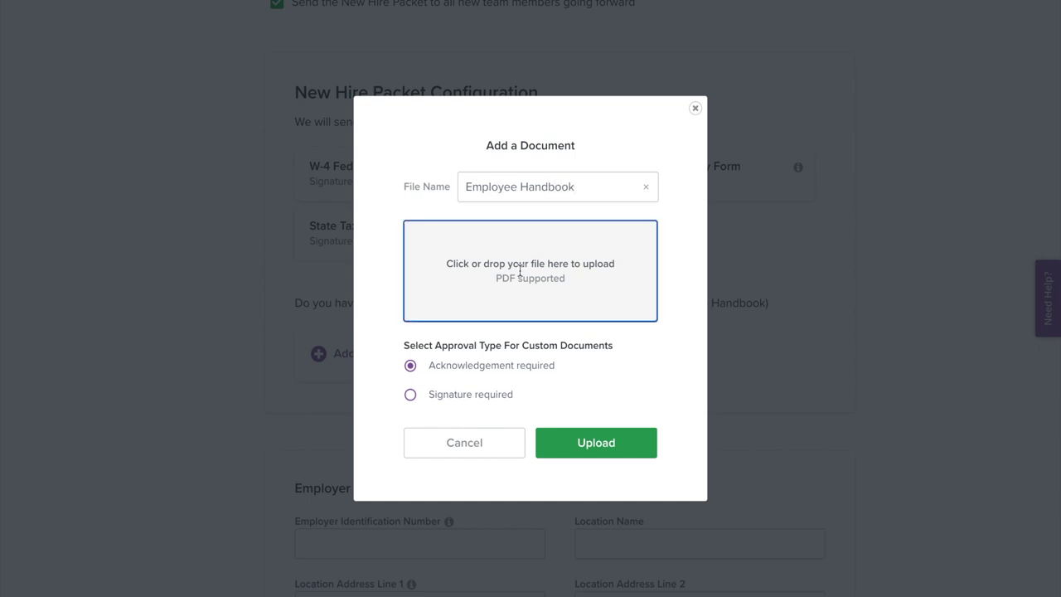
pyautogui.click(521, 270)
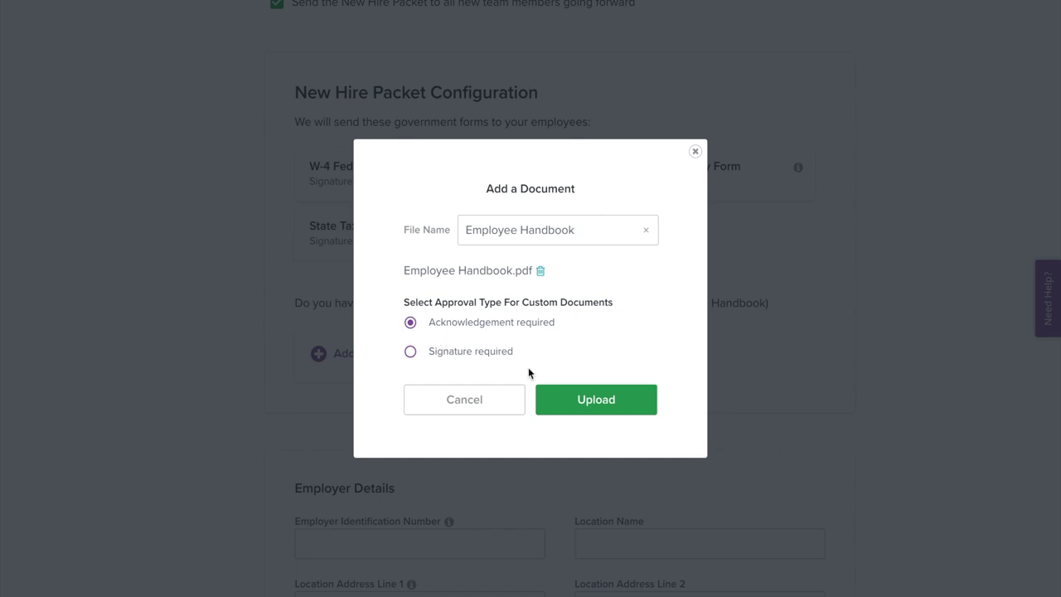
pyautogui.click(412, 352)
pyautogui.click(594, 401)
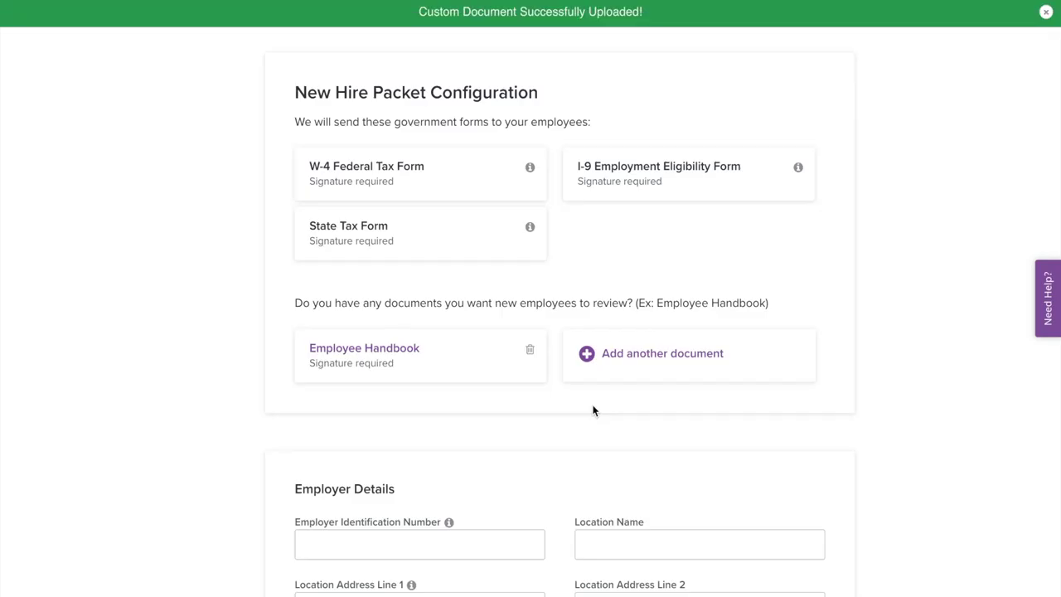
# Enter the employer identification number and the location name 'Purple Standard Café'.
pyautogui.scroll(-5, 593, 411)
pyautogui.click(463, 249)
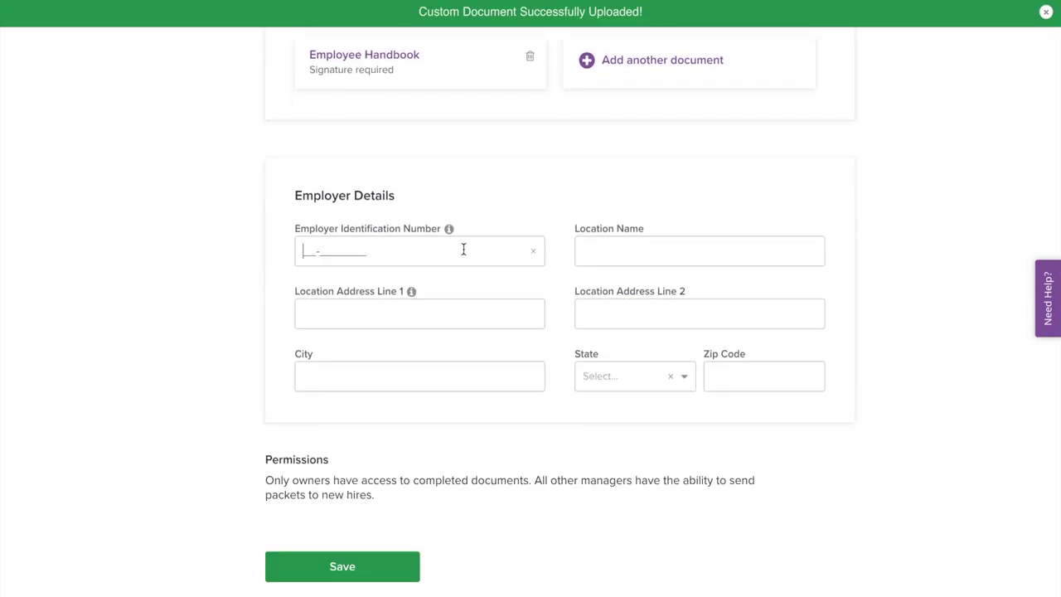
pyautogui.write('0000000000')
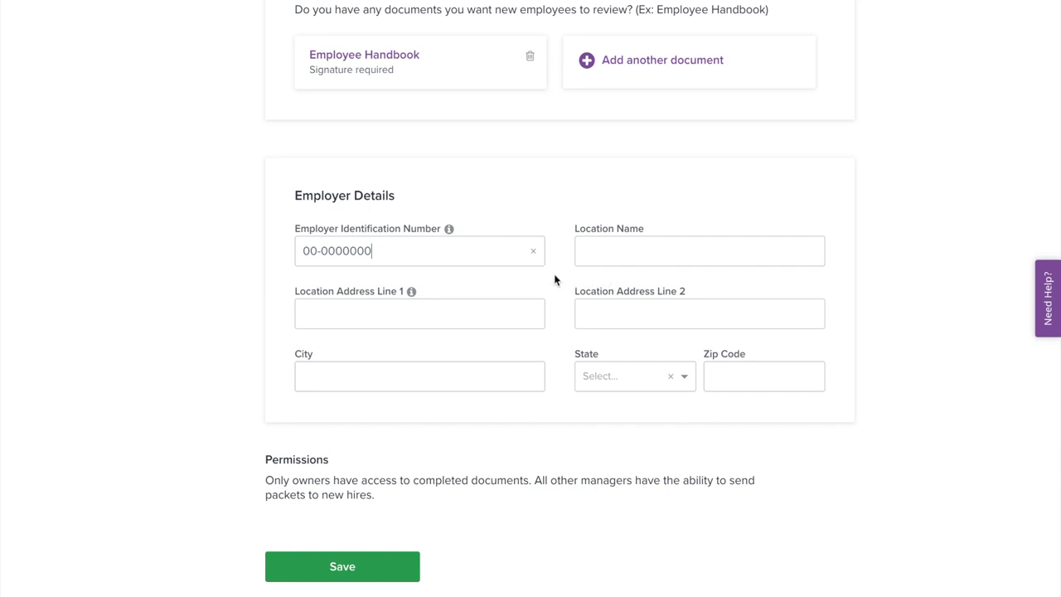
pyautogui.press('Tab')
pyautogui.write('Purple Standard Cafe')
pyautogui.press('BackSpace')
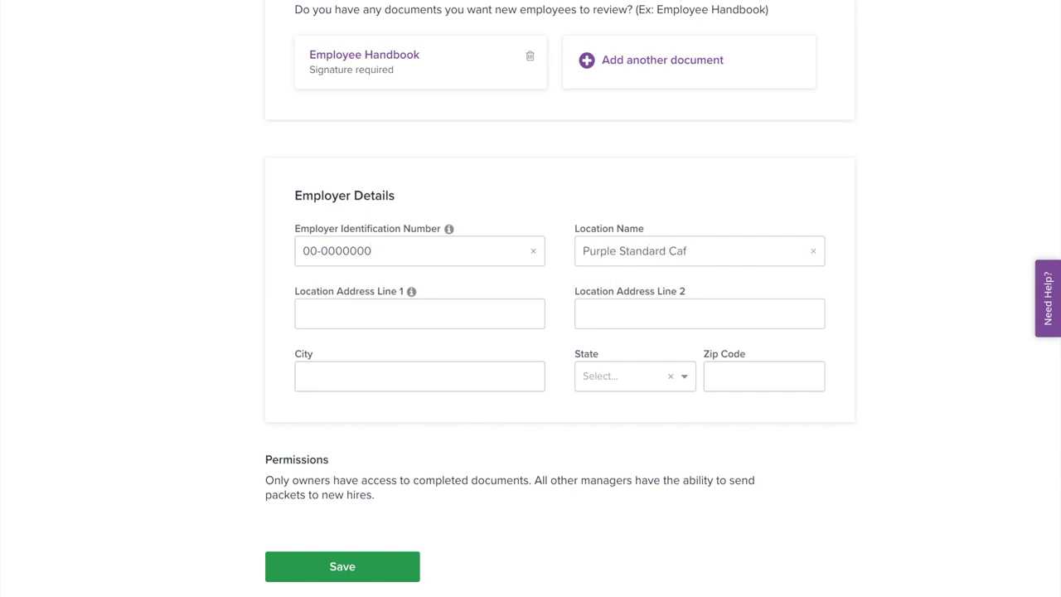
pyautogui.write('e2')
# Fill in the street address, city Houston, state Texas and zip code, then save.
pyautogui.click(497, 303)
pyautogui.write('00000')
pyautogui.write('Homebas')
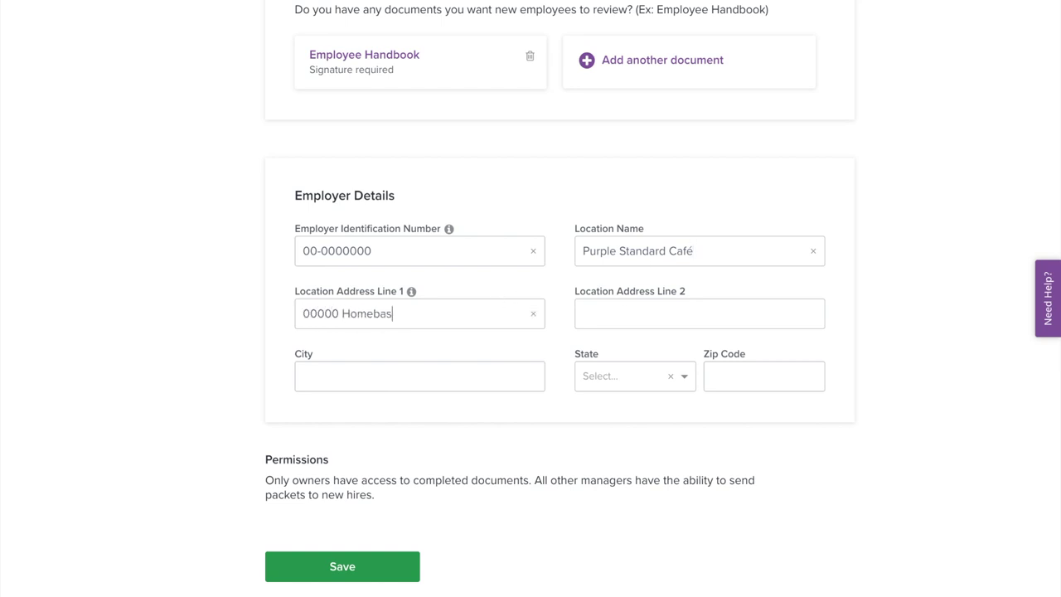
pyautogui.write('e Dr')
pyautogui.click(504, 378)
pyautogui.write('Houston')
pyautogui.click(687, 380)
pyautogui.write('te')
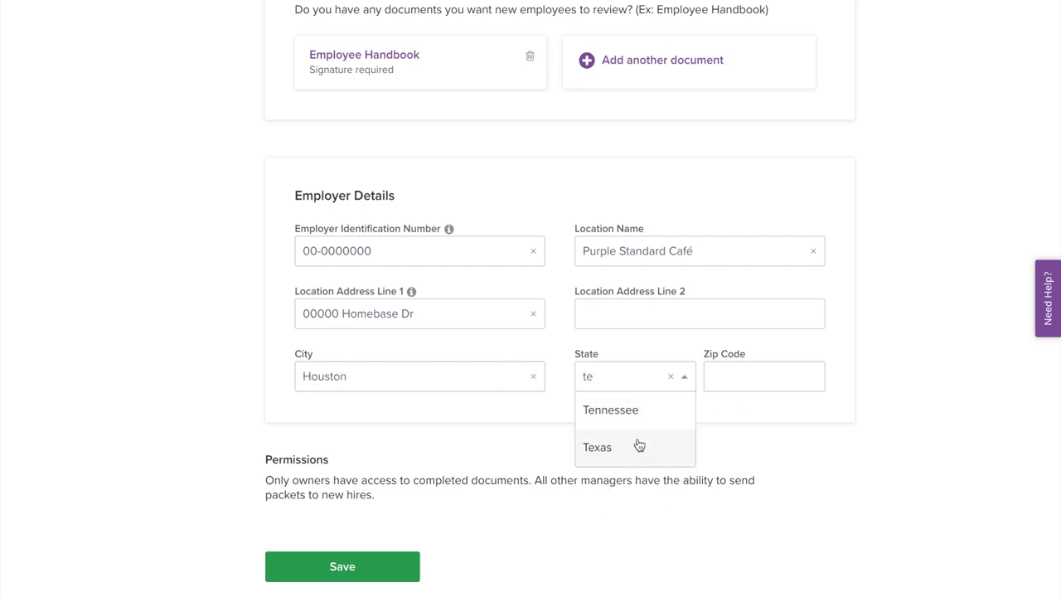
pyautogui.click(639, 446)
pyautogui.click(743, 386)
pyautogui.write('77077')
pyautogui.click(387, 575)
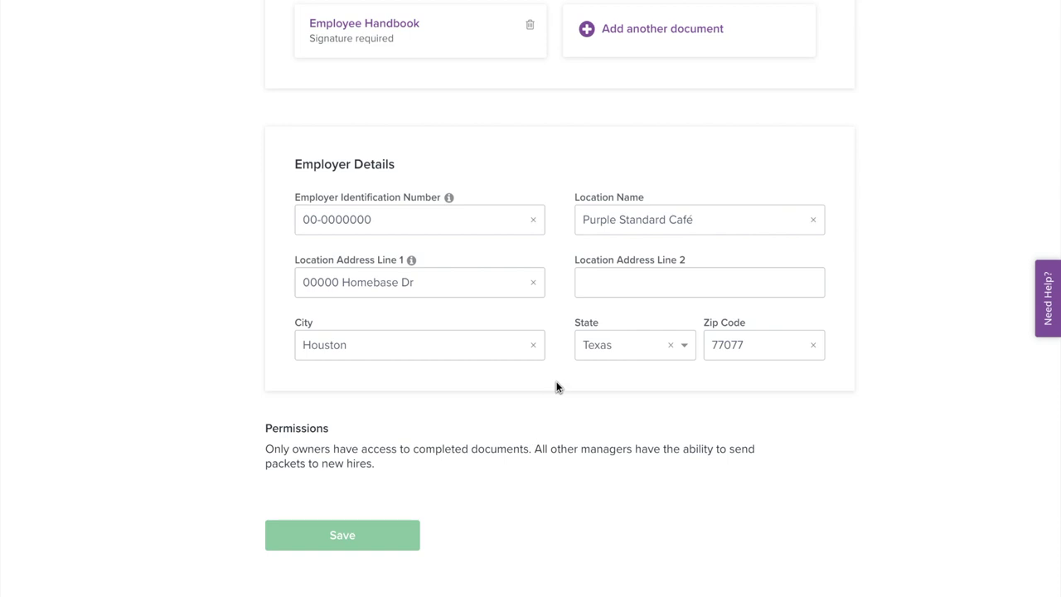
pyautogui.scroll(4, 557, 382)
pyautogui.scroll(3, 557, 384)
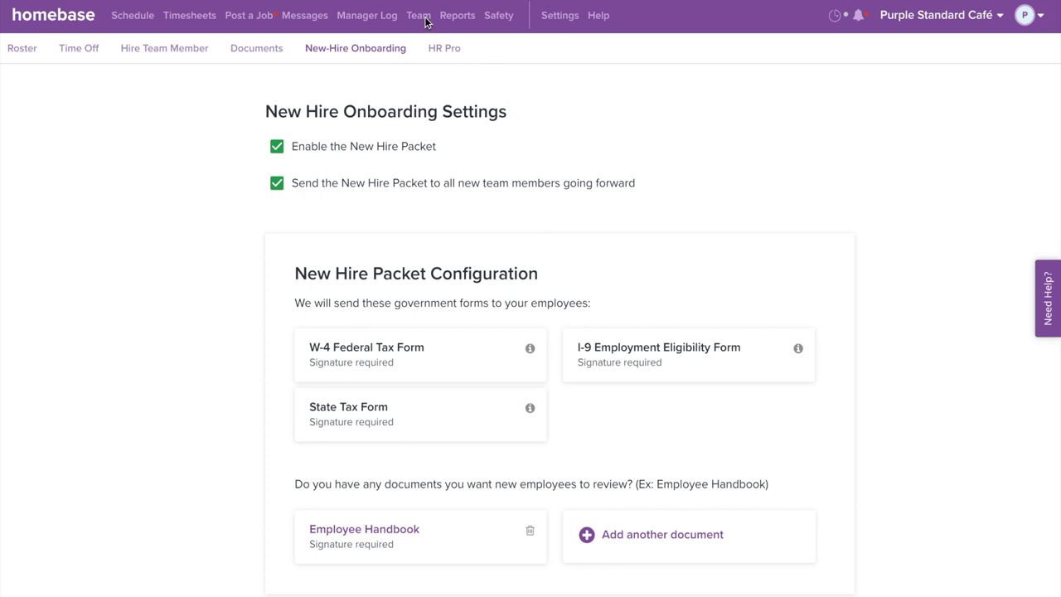
# Open the Team Documents overview page.
pyautogui.moveTo(422, 23)
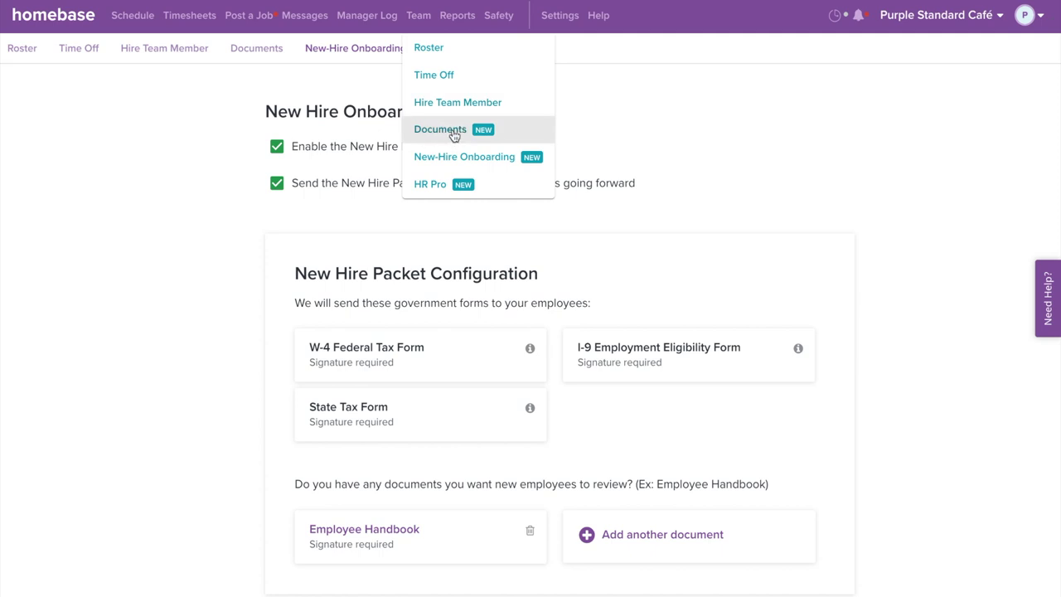
pyautogui.click(454, 134)
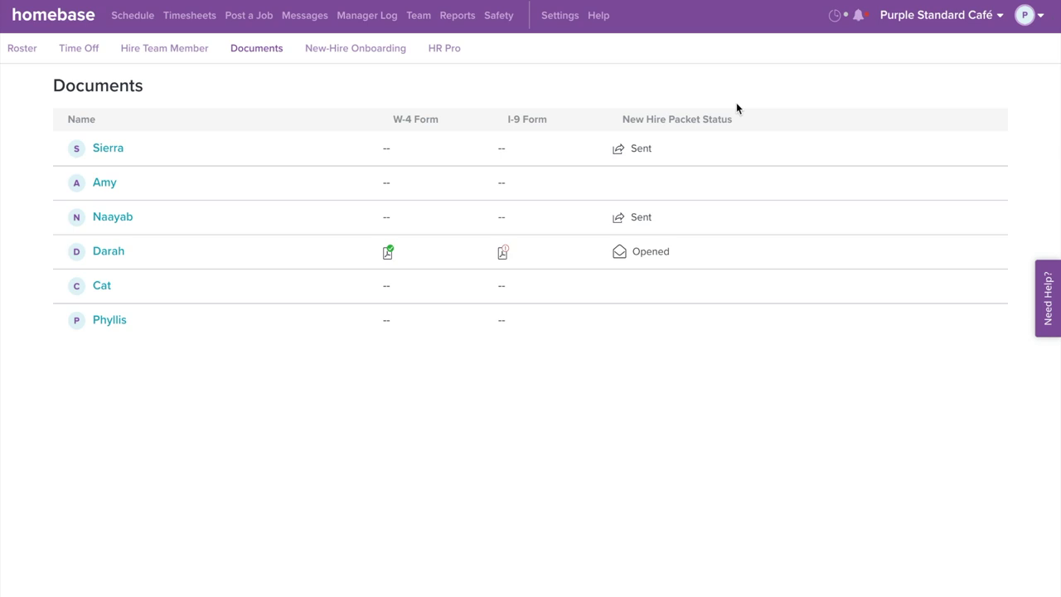
pyautogui.scroll(-2, 409, 405)
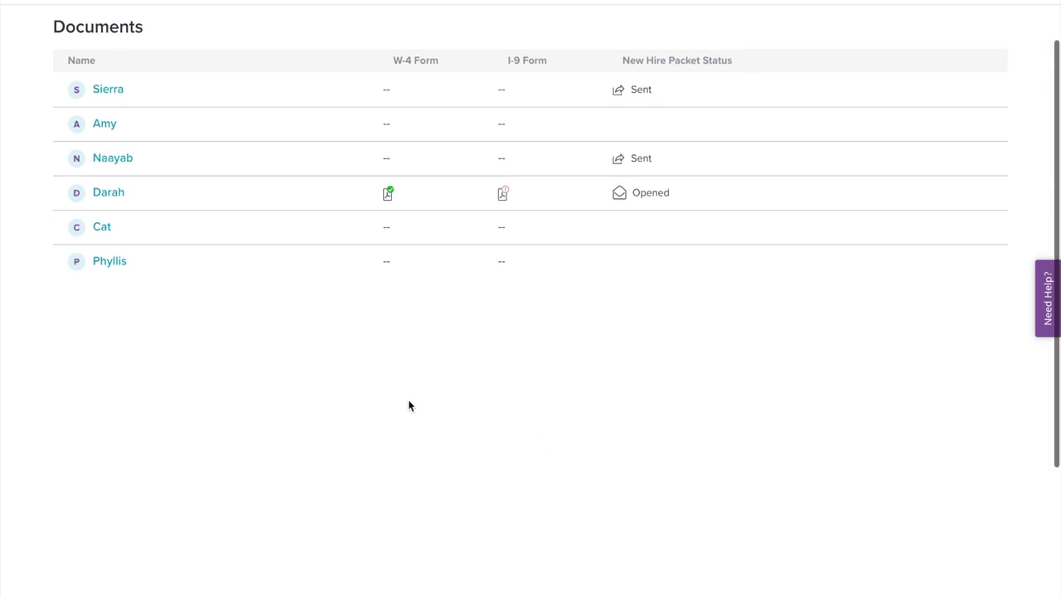
pyautogui.scroll(2, 409, 406)
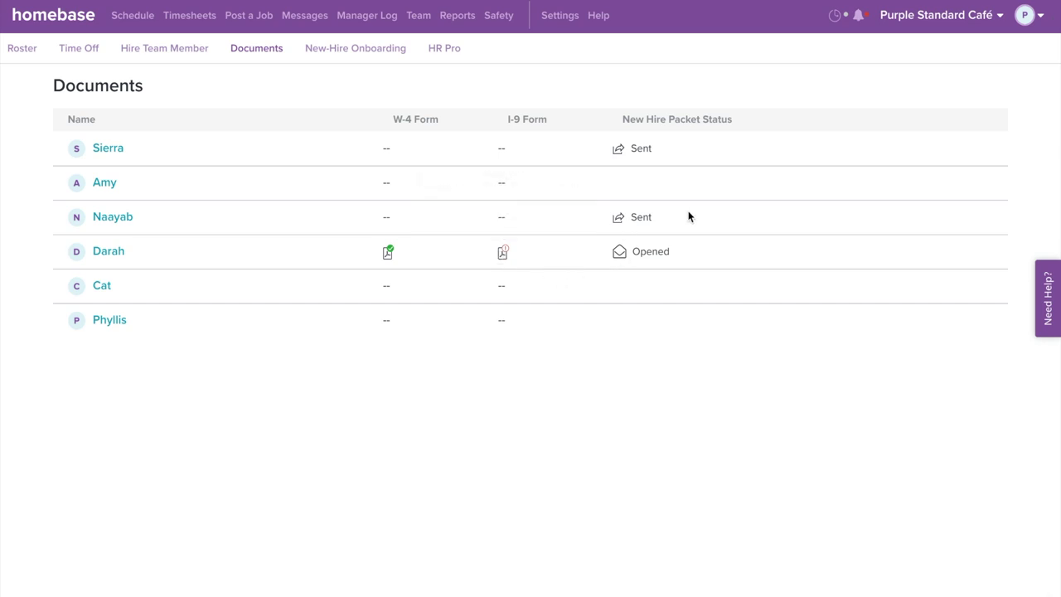
# Send the new hire packet to the second-listed employee from their W-4 cell.
pyautogui.moveTo(388, 184)
pyautogui.click(390, 188)
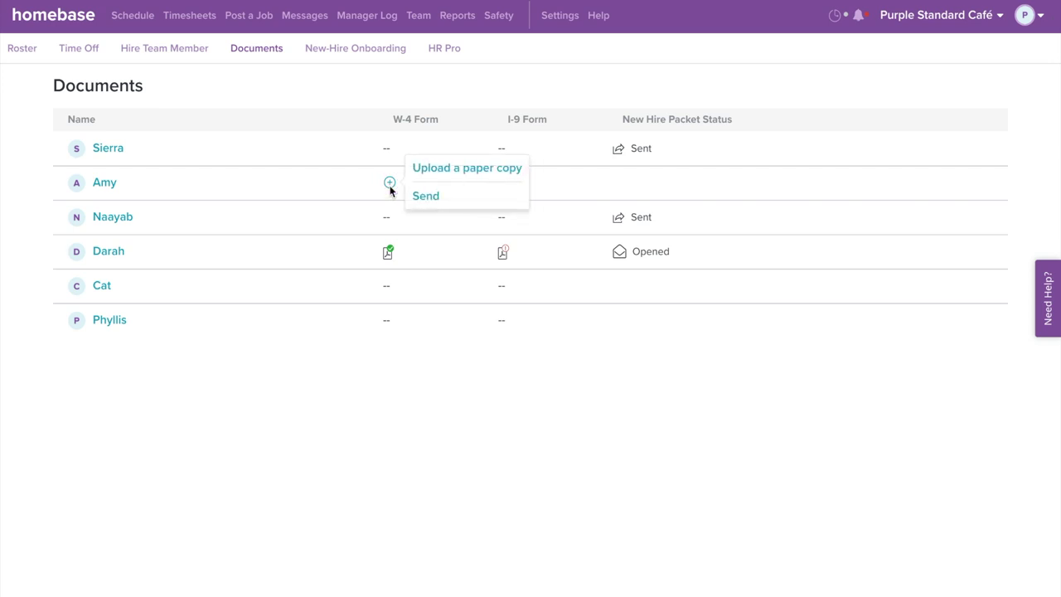
pyautogui.click(431, 170)
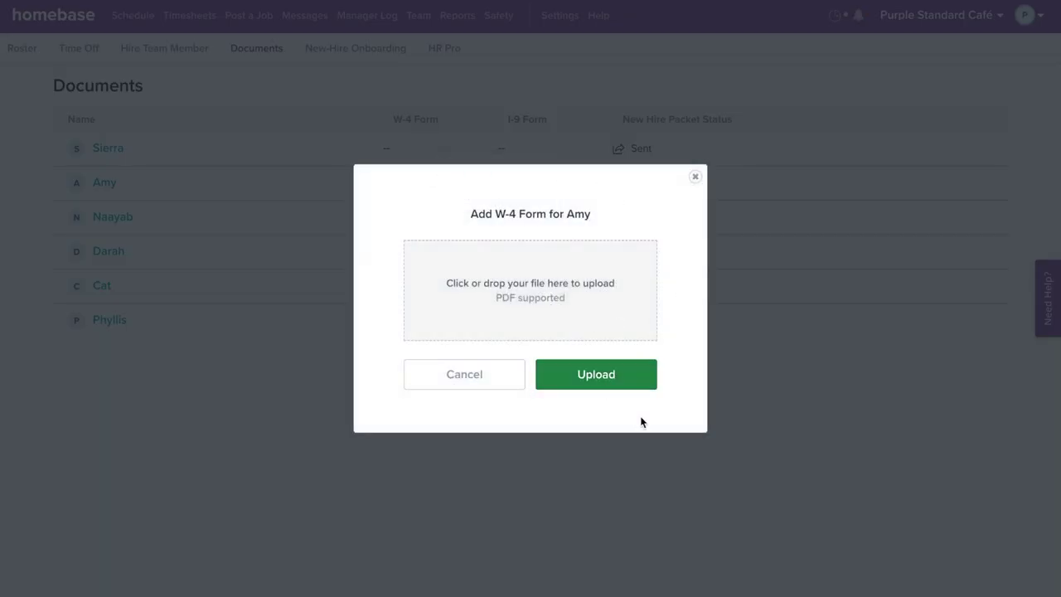
pyautogui.click(697, 180)
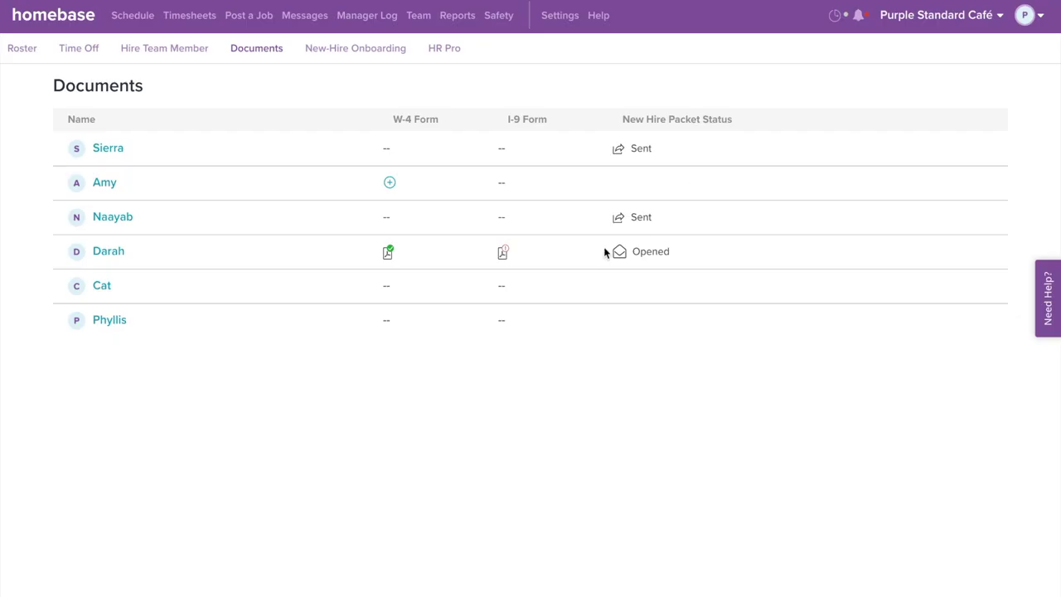
pyautogui.click(390, 182)
pyautogui.click(422, 198)
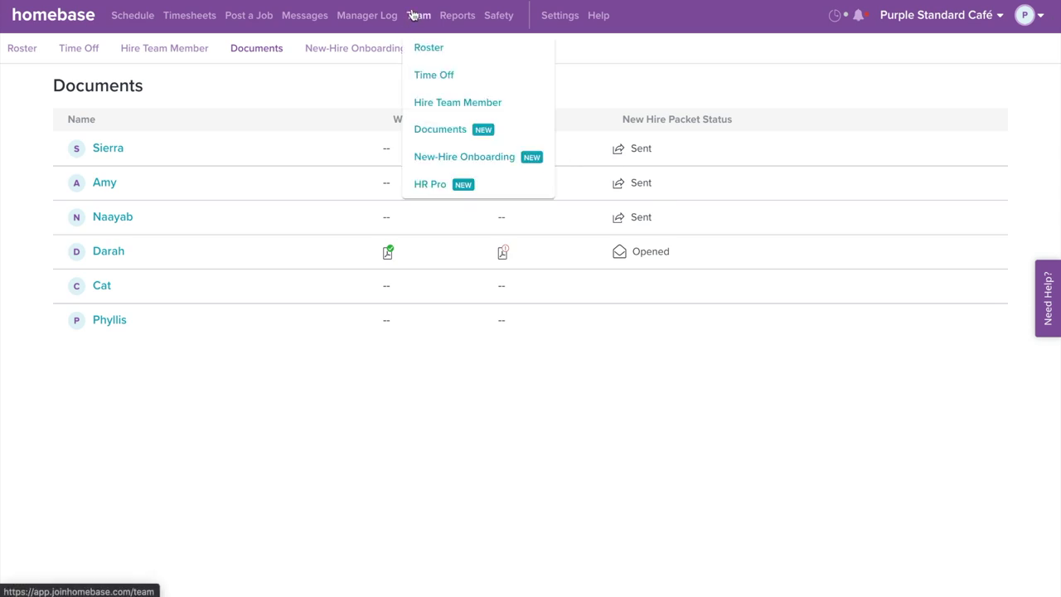
# Open the first employee's profile on the Documents tab.
pyautogui.click(423, 50)
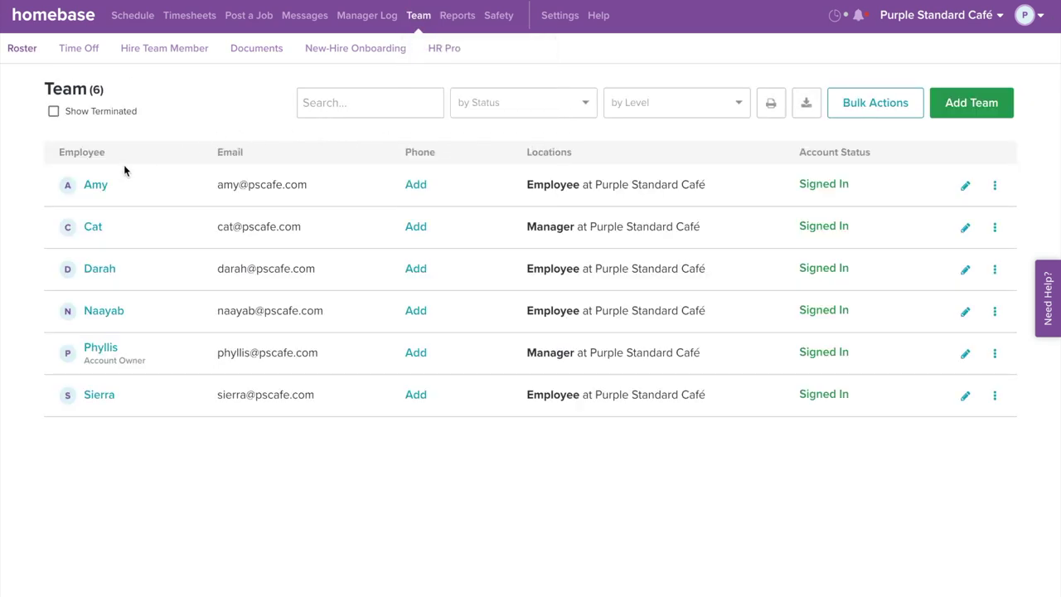
pyautogui.click(96, 184)
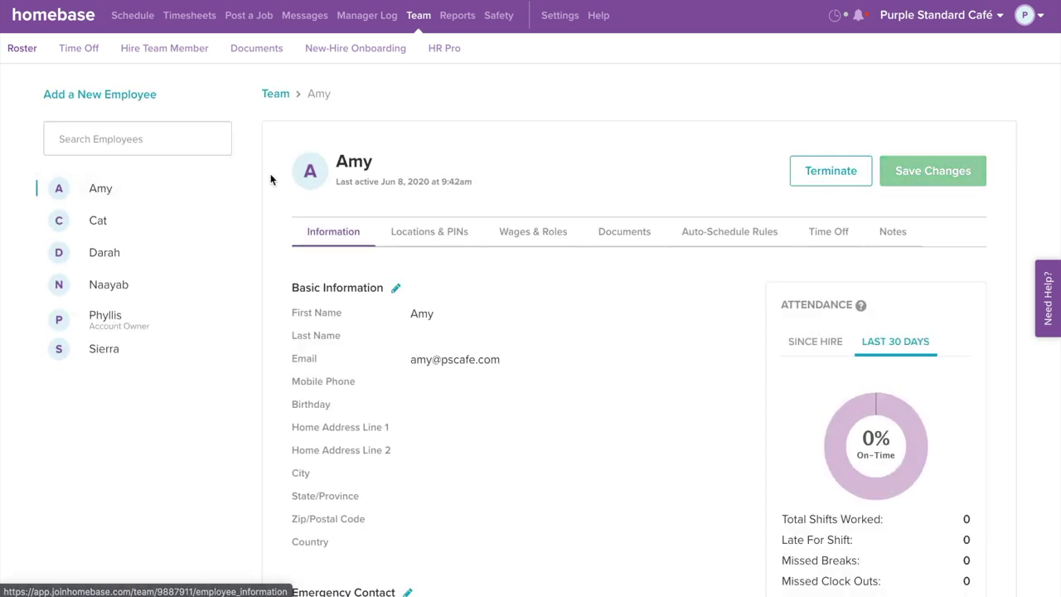
pyautogui.click(621, 235)
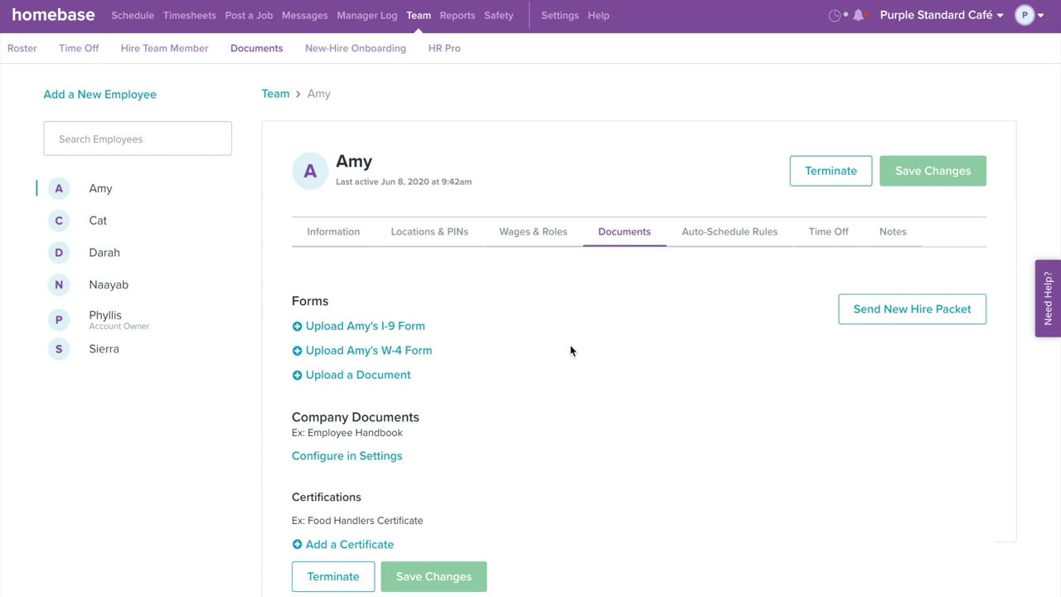
pyautogui.scroll(-2, 491, 359)
pyautogui.scroll(-1, 491, 359)
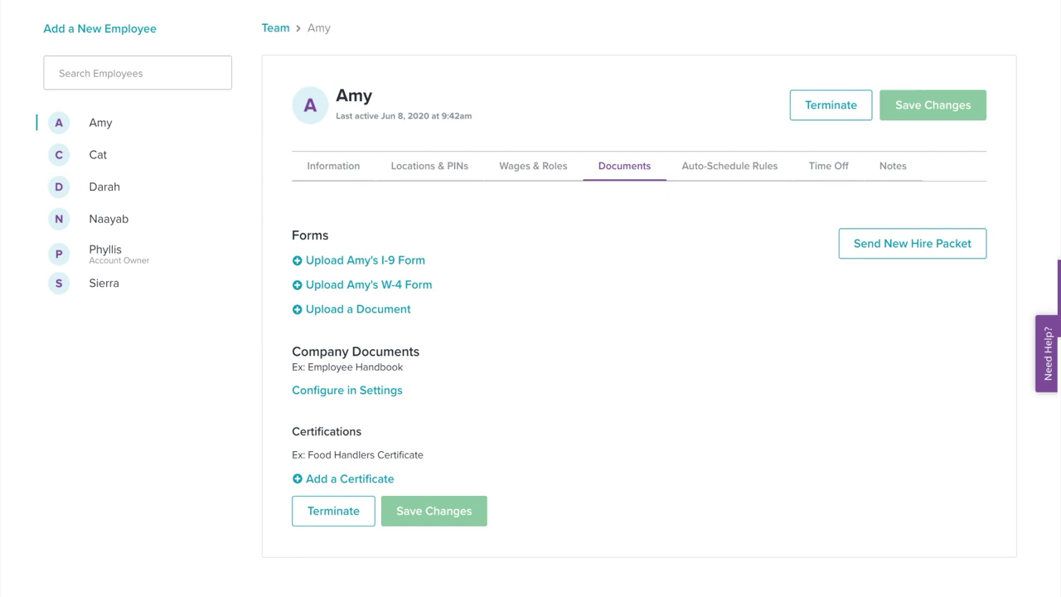
# Start an I-9 upload, close it without uploading, and open the third employee's profile.
pyautogui.click(416, 262)
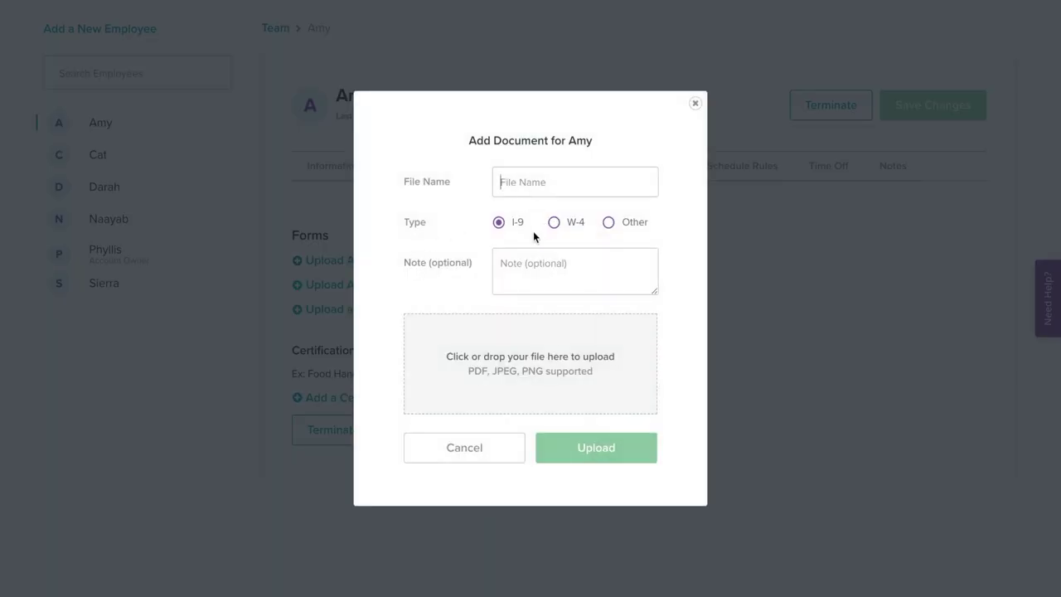
pyautogui.click(610, 264)
pyautogui.click(568, 378)
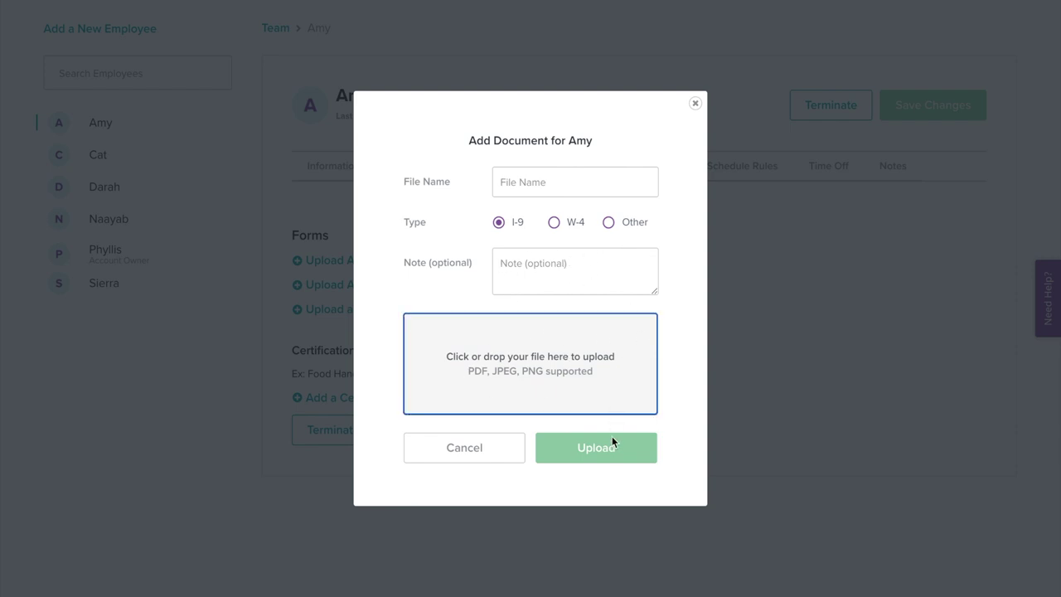
pyautogui.click(695, 103)
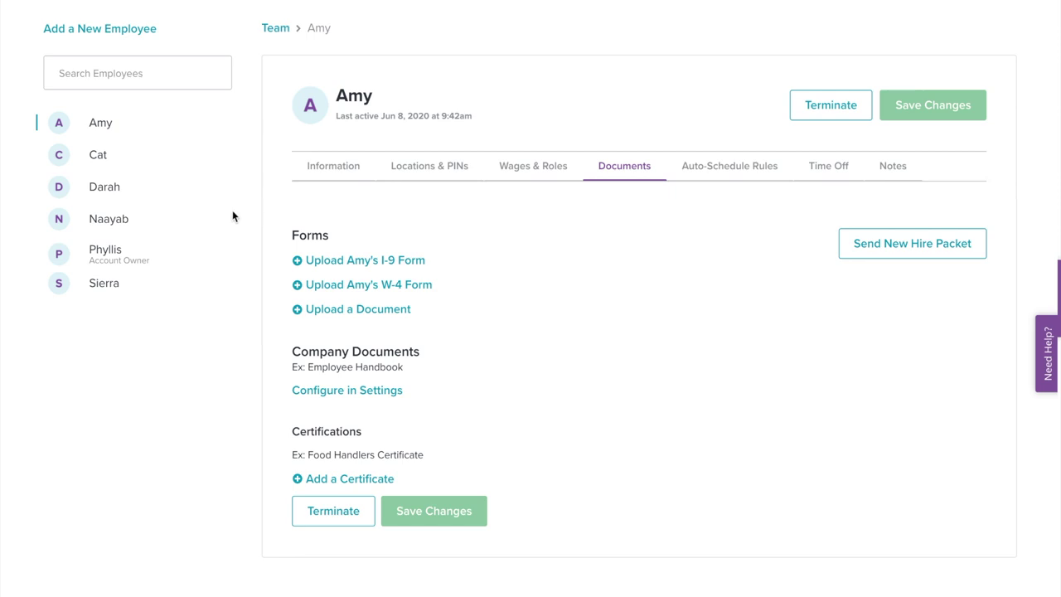
pyautogui.click(126, 190)
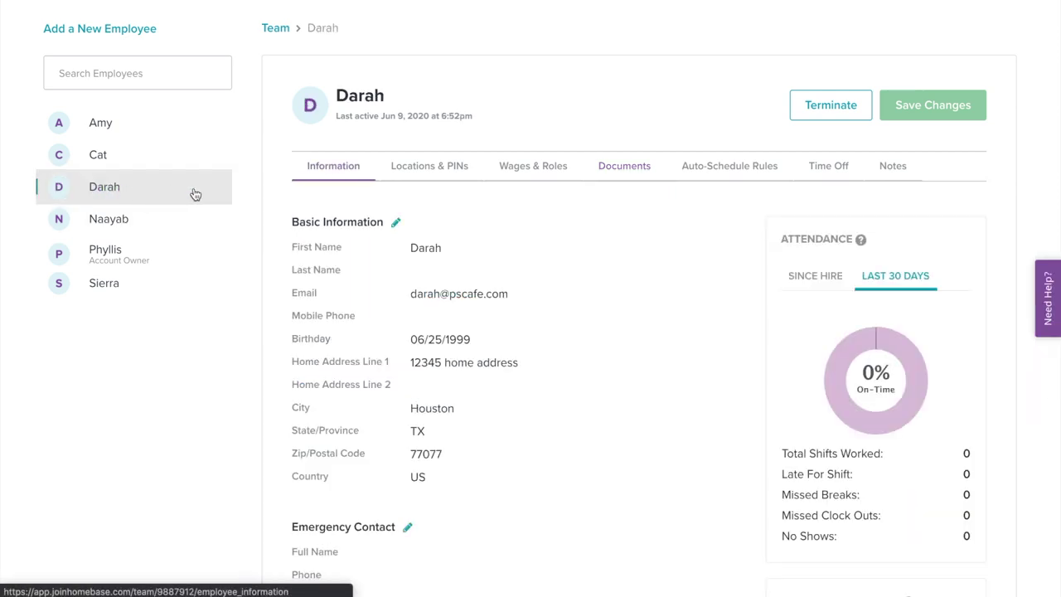
# Start verifying the I-9, choosing Driver's License and Social Security Card as documents.
pyautogui.click(616, 167)
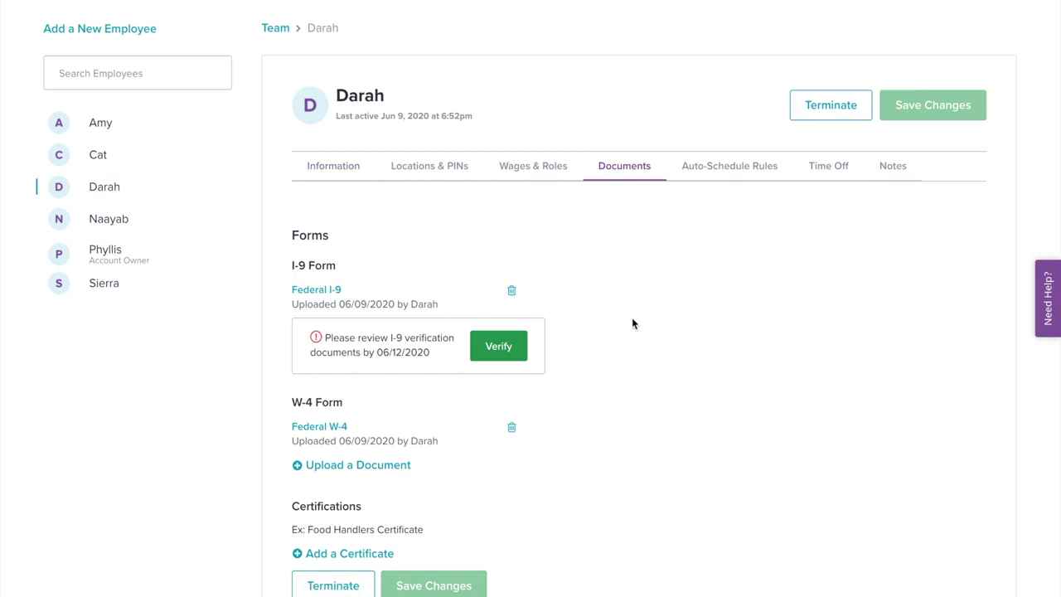
pyautogui.scroll(-3, 633, 322)
pyautogui.scroll(5, 633, 323)
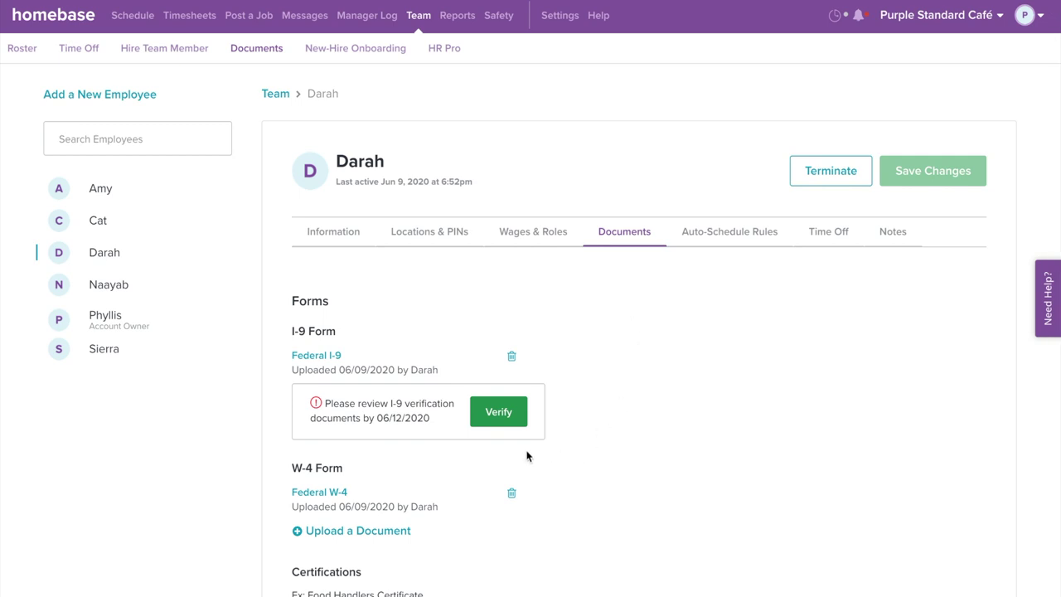
pyautogui.click(492, 419)
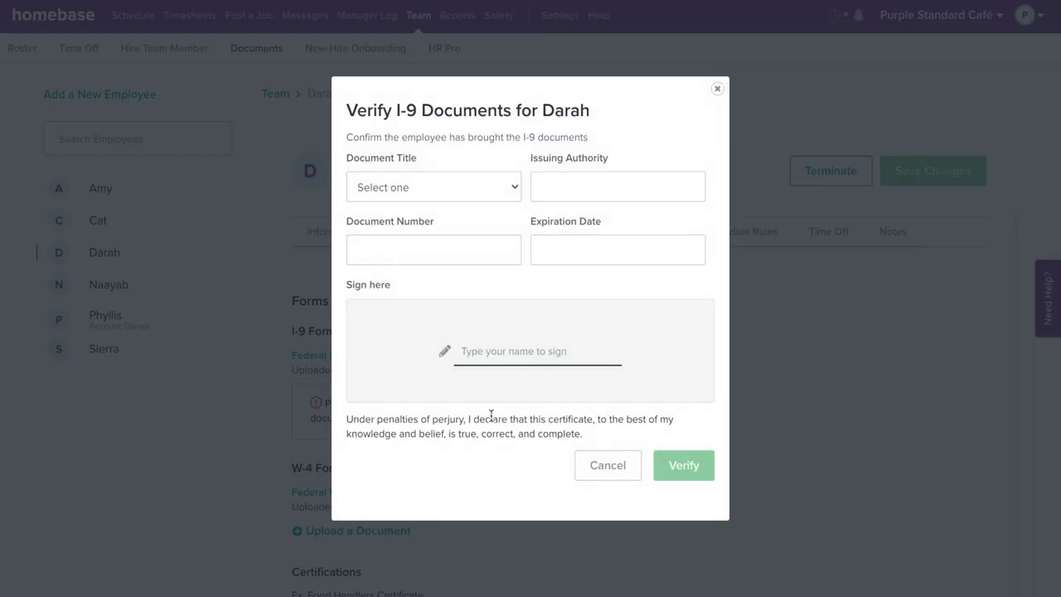
pyautogui.click(514, 189)
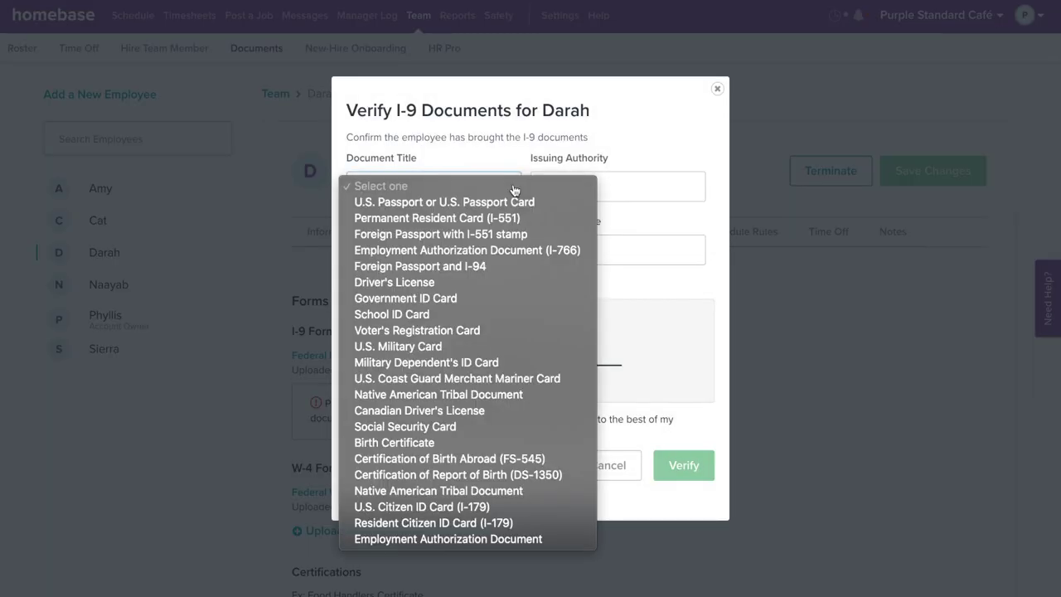
pyautogui.click(512, 282)
pyautogui.click(574, 131)
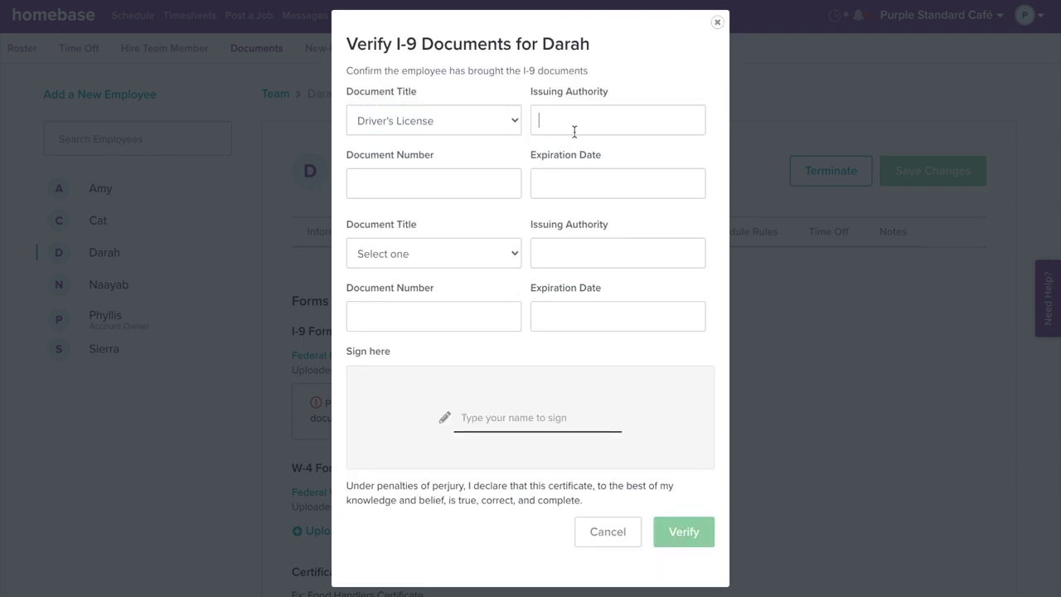
pyautogui.click(519, 249)
pyautogui.click(490, 406)
# Enter both documents' authorities, numbers and 01/01/2025 expiry dates, sign, and verify.
pyautogui.click(620, 121)
pyautogui.write('DL ')
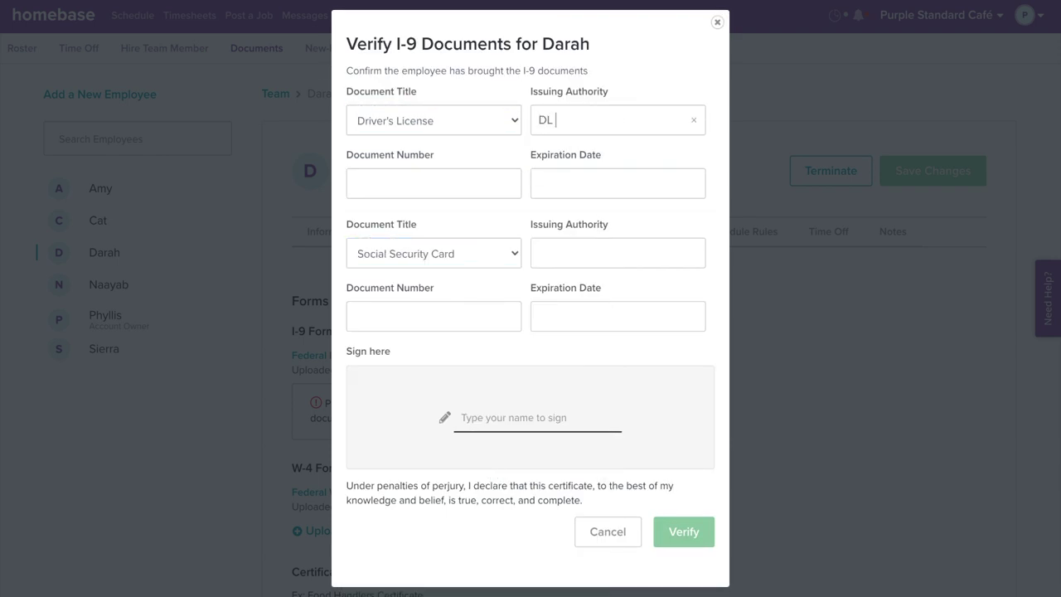
pyautogui.write('Authority')
pyautogui.click(481, 185)
pyautogui.write('123456789')
pyautogui.press('Tab')
pyautogui.write('01012025')
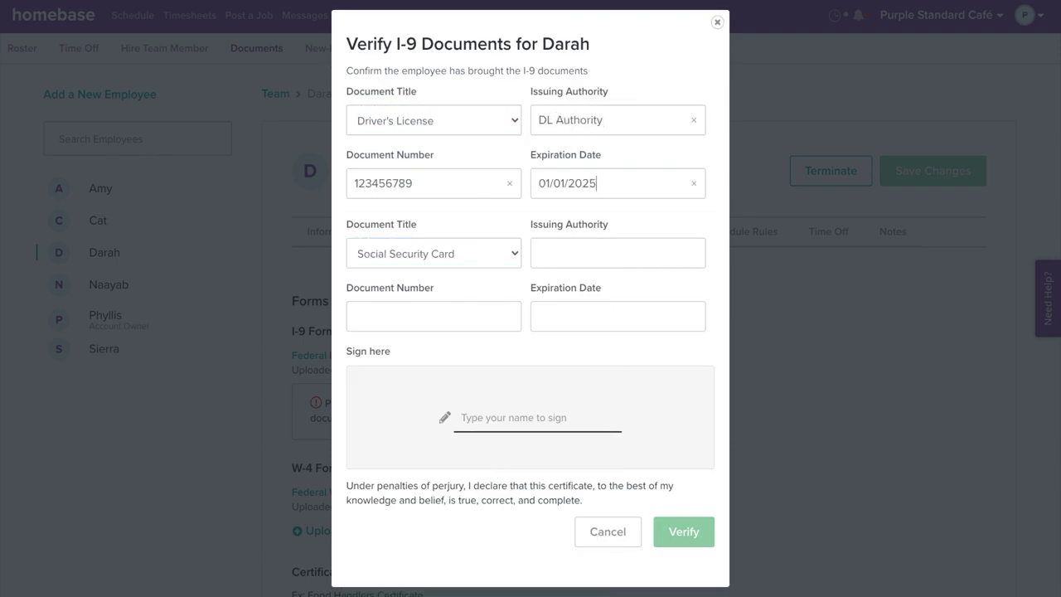
pyautogui.click(618, 253)
pyautogui.write('SS Authority')
pyautogui.click(434, 316)
pyautogui.write('123456789')
pyautogui.click(597, 316)
pyautogui.write('01012025')
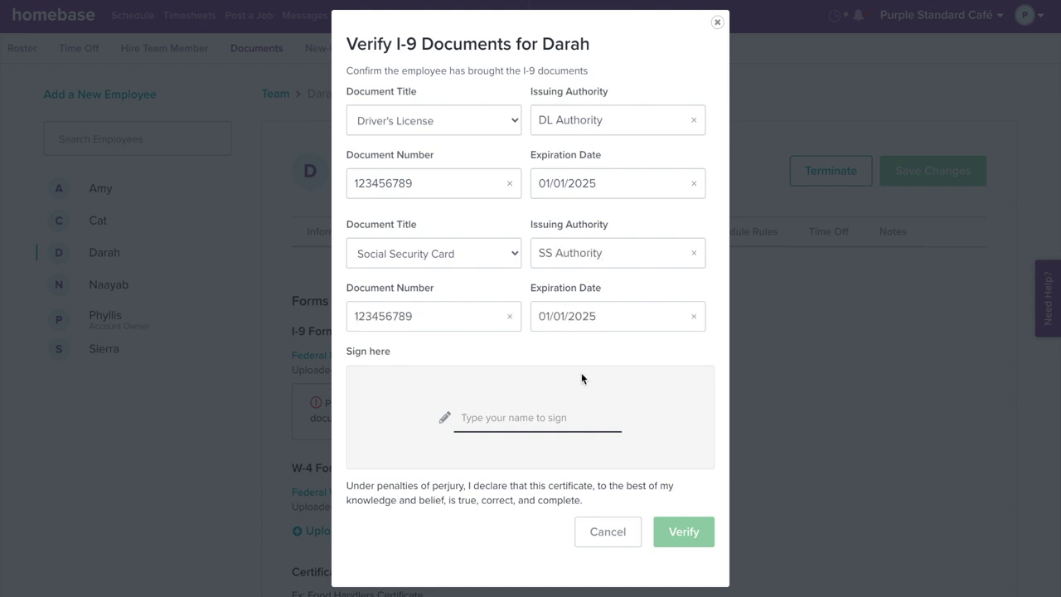
pyautogui.click(582, 379)
pyautogui.write('Type name')
pyautogui.click(700, 539)
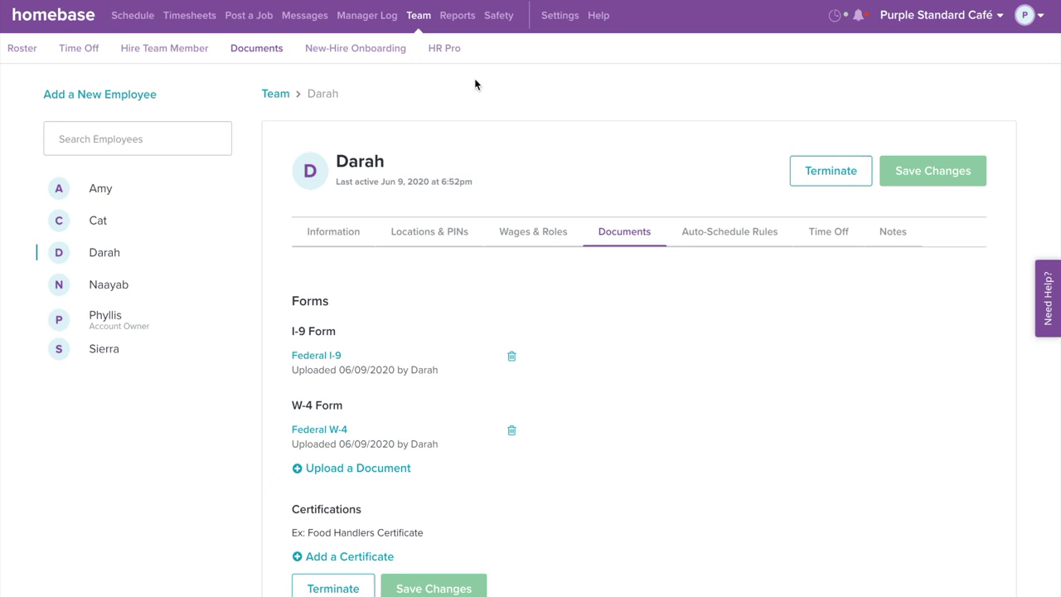
# Add a new employee to the roster with their first name and work e-mail.
pyautogui.moveTo(428, 21)
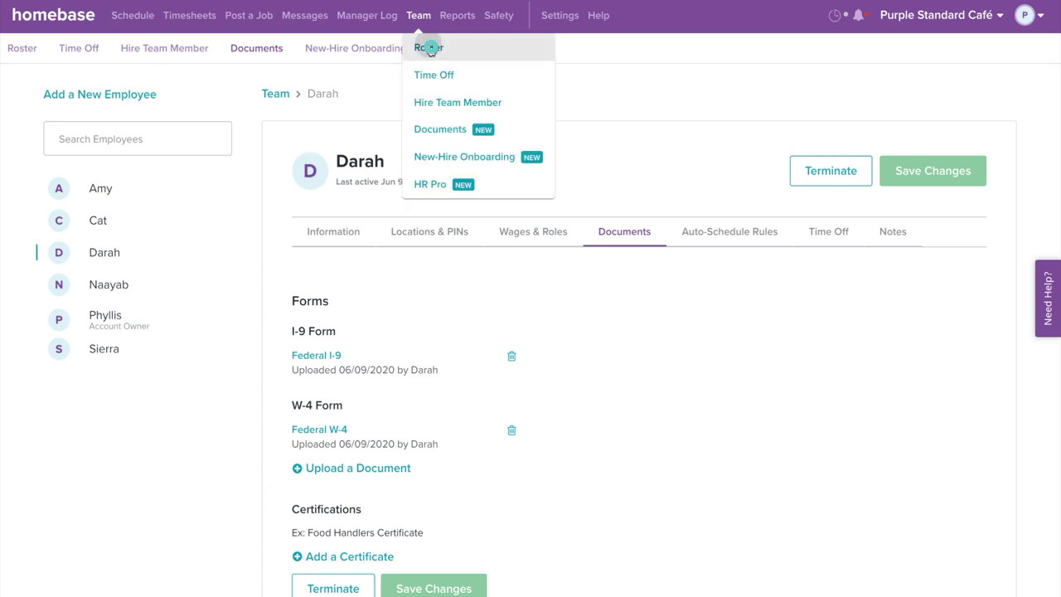
pyautogui.click(429, 44)
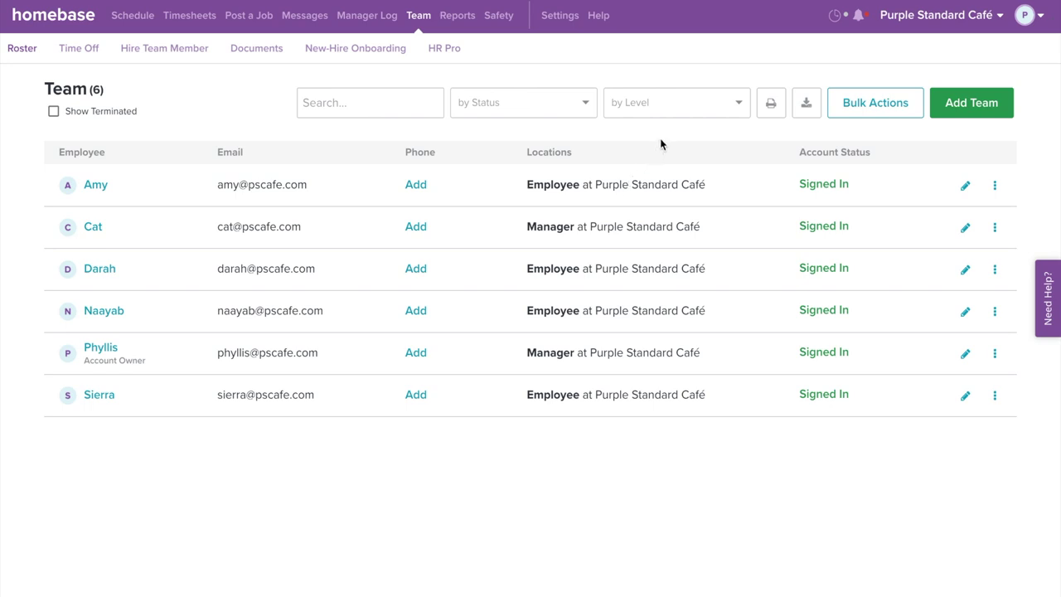
pyautogui.click(966, 102)
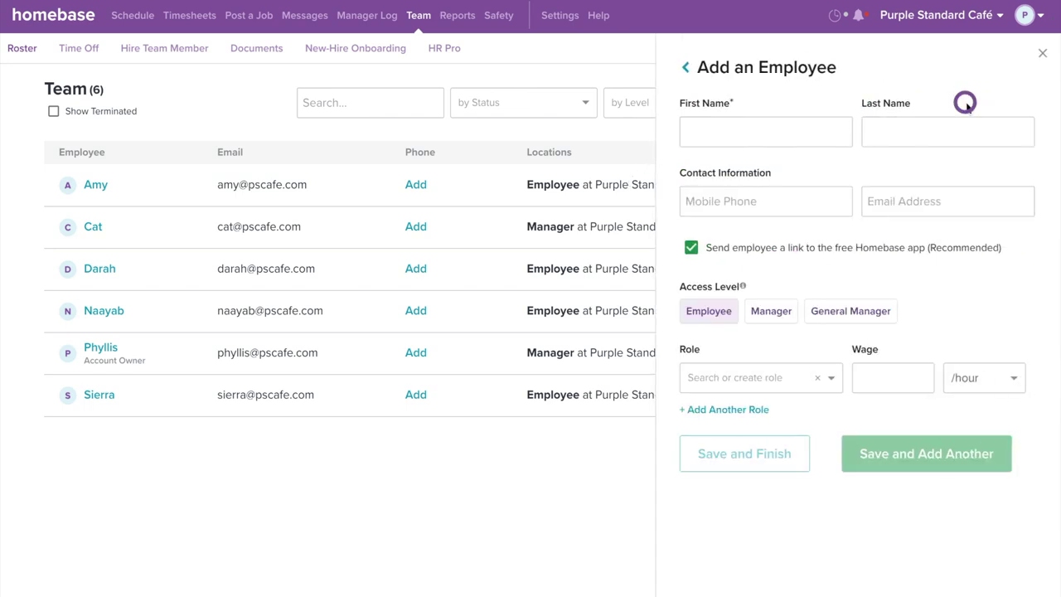
pyautogui.click(827, 132)
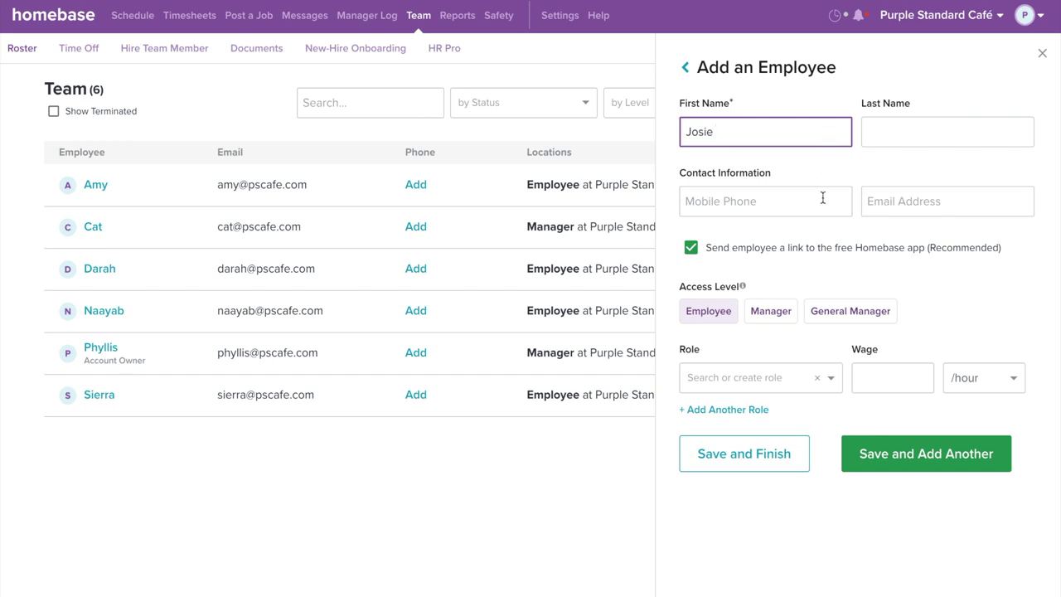
pyautogui.click(892, 206)
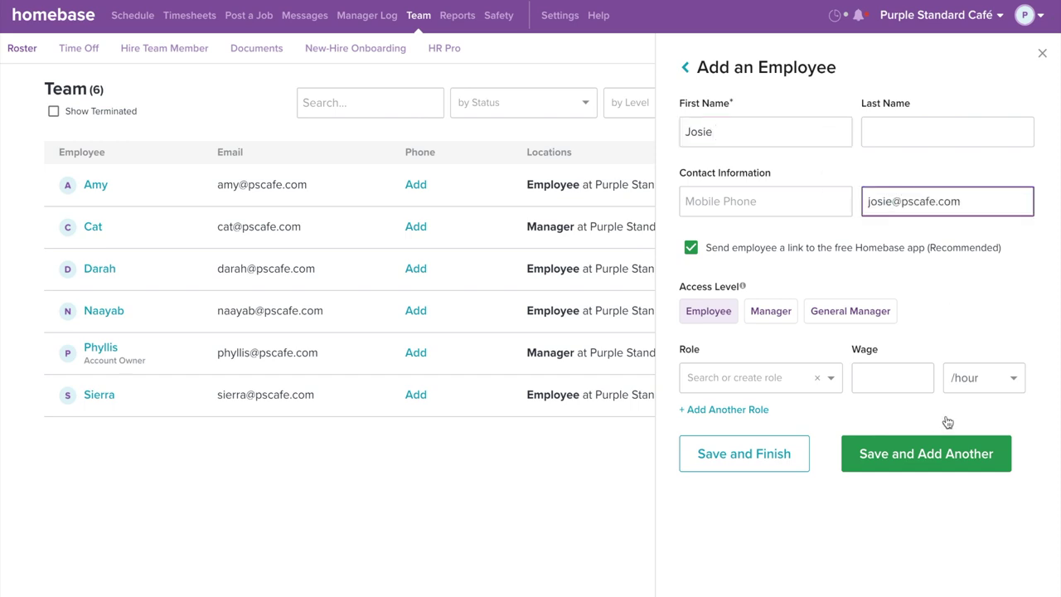
pyautogui.click(945, 447)
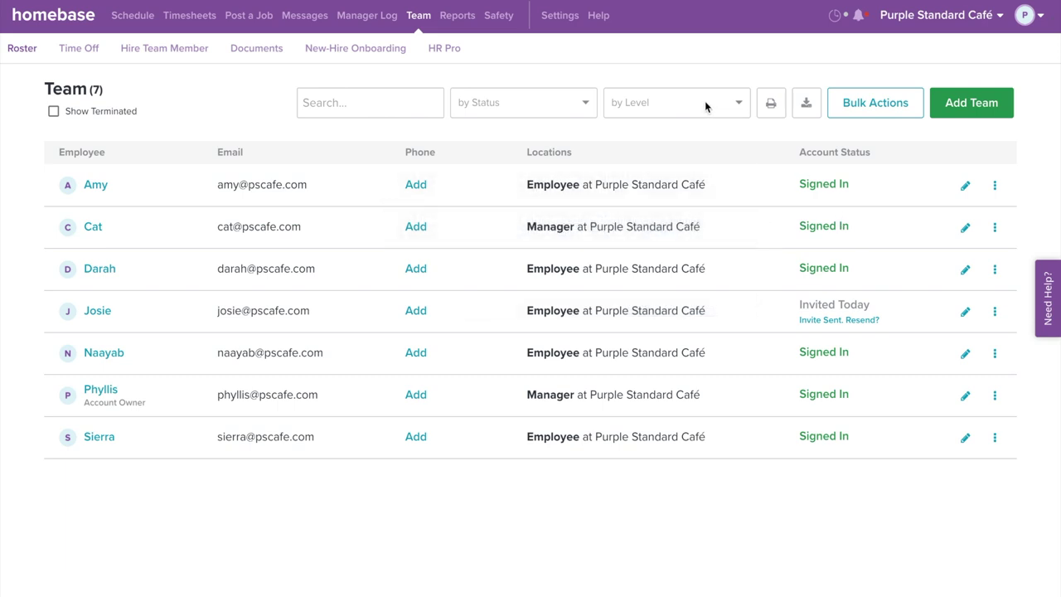
pyautogui.click(419, 17)
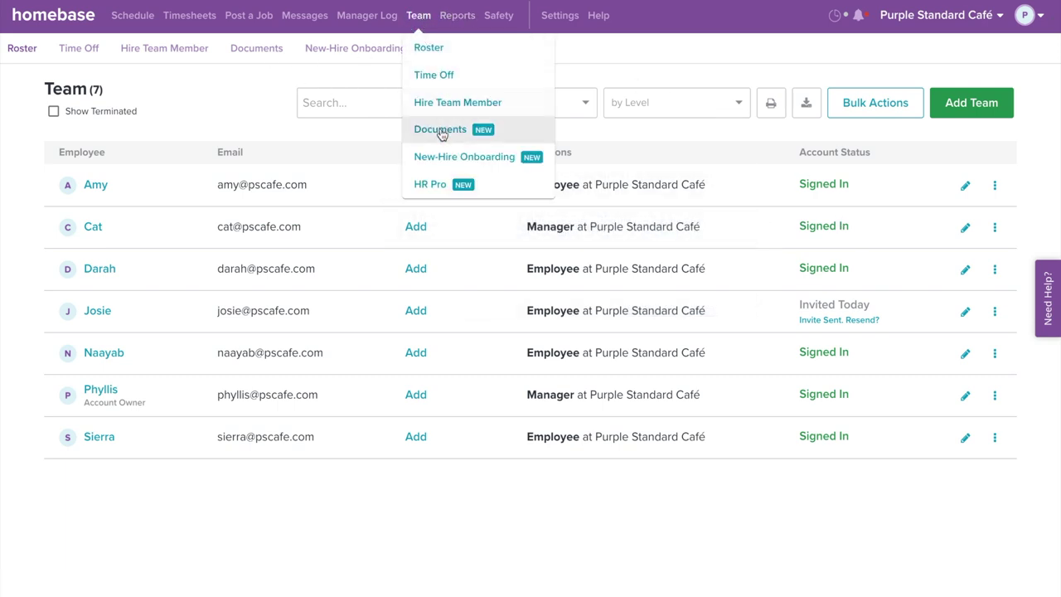
# Begin the new-hire onboarding paperwork and enter the legal last name and SSN.
pyautogui.click(441, 133)
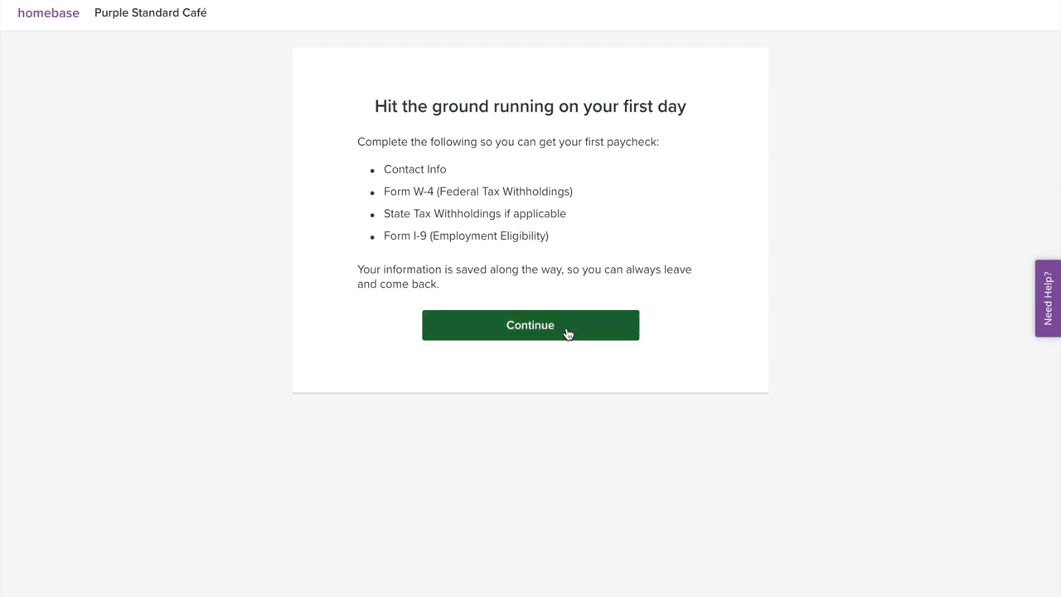
pyautogui.click(568, 334)
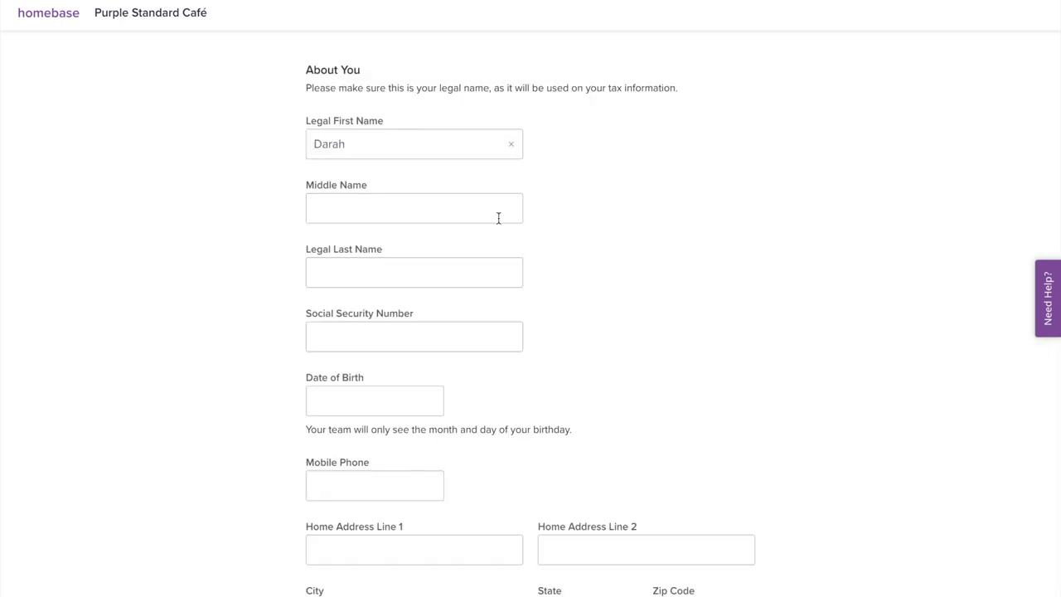
pyautogui.click(497, 272)
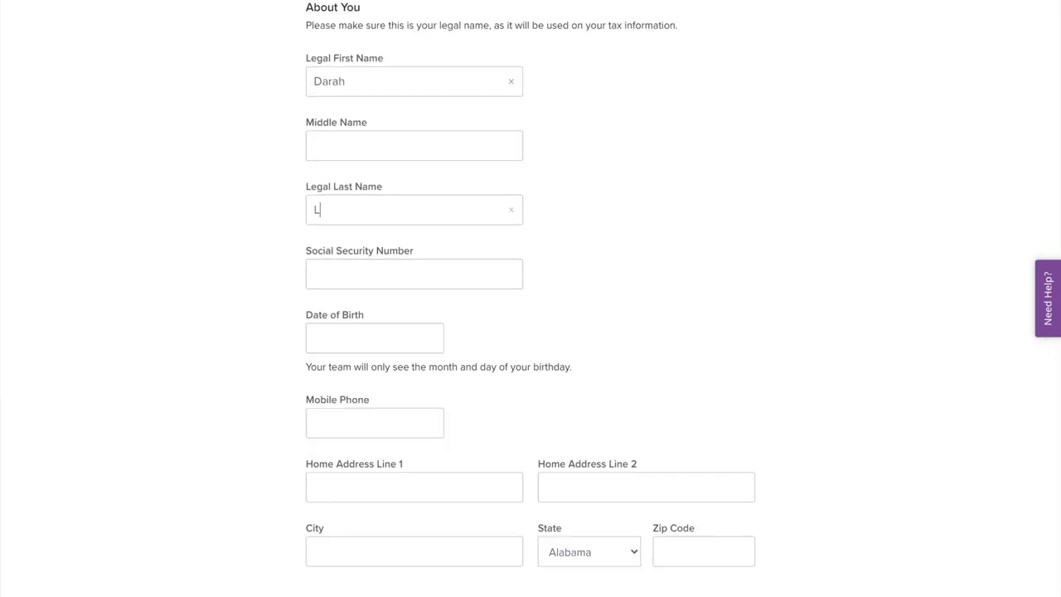
pyautogui.write('000000000')
pyautogui.scroll(-2, 494, 339)
# Fill in date of birth, mobile phone, home address, city Houston and state Texas.
pyautogui.click(391, 235)
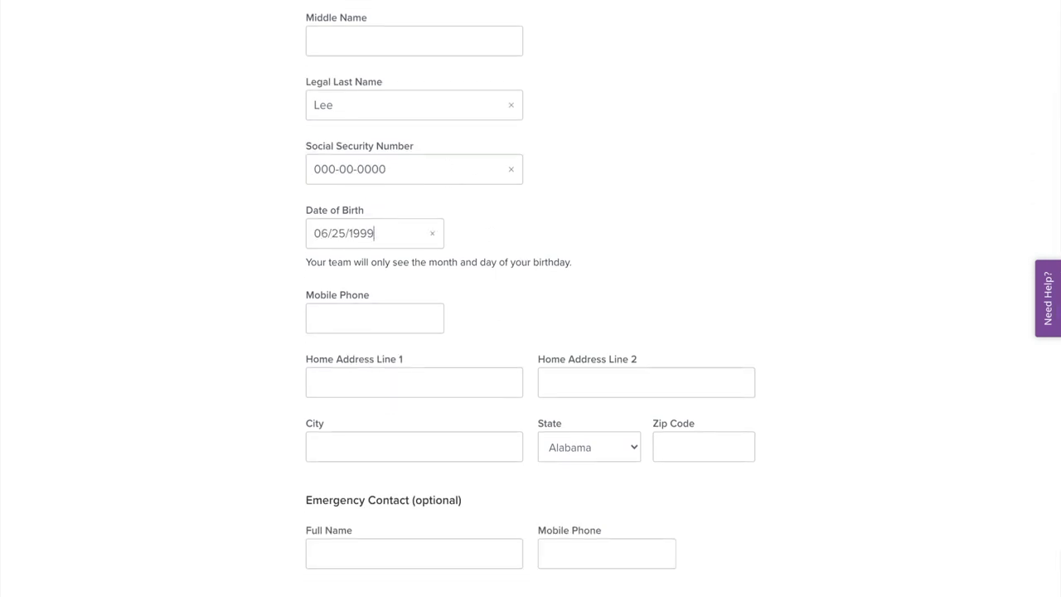
pyautogui.press('Tab')
pyautogui.write('0000000000')
pyautogui.scroll(-1, 499, 339)
pyautogui.click(499, 338)
pyautogui.write('0000 home address')
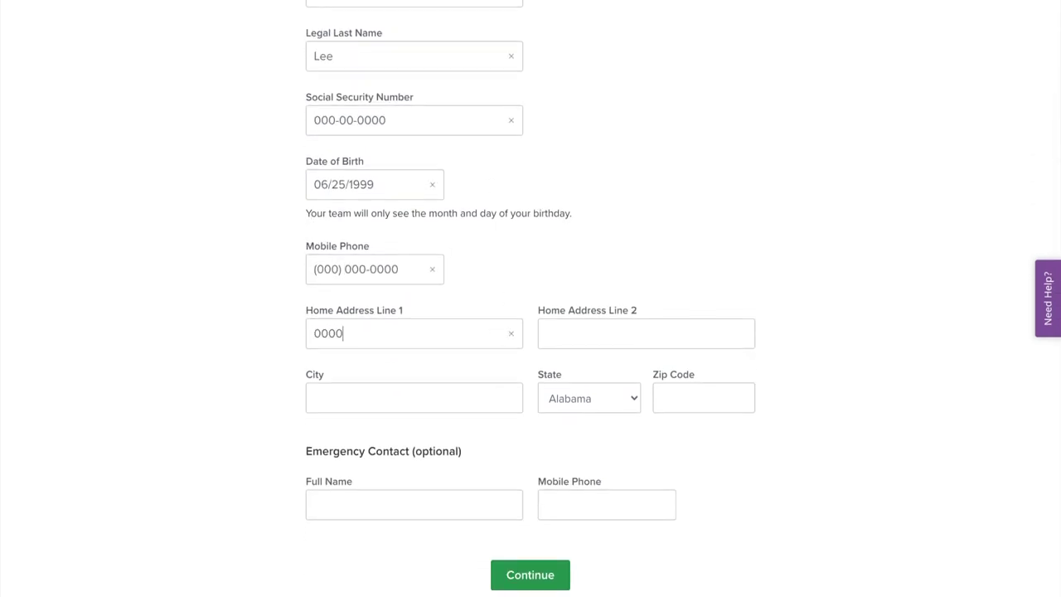
pyautogui.click(466, 398)
pyautogui.write('houston')
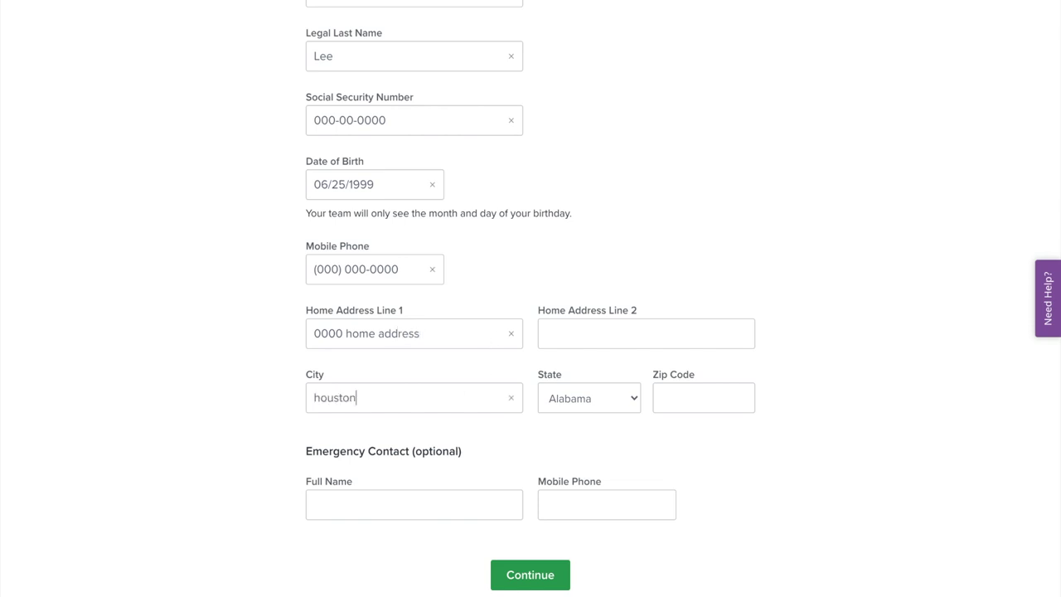
pyautogui.click(588, 398)
pyautogui.write('tex')
pyautogui.press('Return')
pyautogui.click(687, 397)
# Submit the About You details, then complete the W-4: single, not two jobs, zero amounts, signed.
pyautogui.write('77077')
pyautogui.click(530, 566)
pyautogui.click(516, 156)
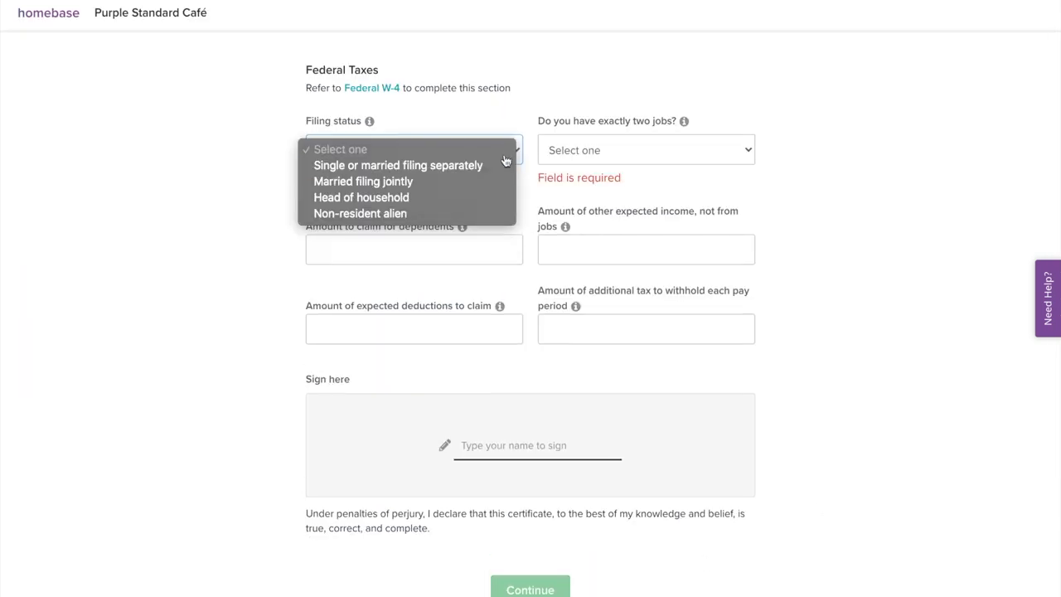
pyautogui.click(415, 164)
pyautogui.click(647, 150)
pyautogui.click(635, 178)
pyautogui.click(499, 232)
pyautogui.write('0')
pyautogui.click(647, 229)
pyautogui.write('00')
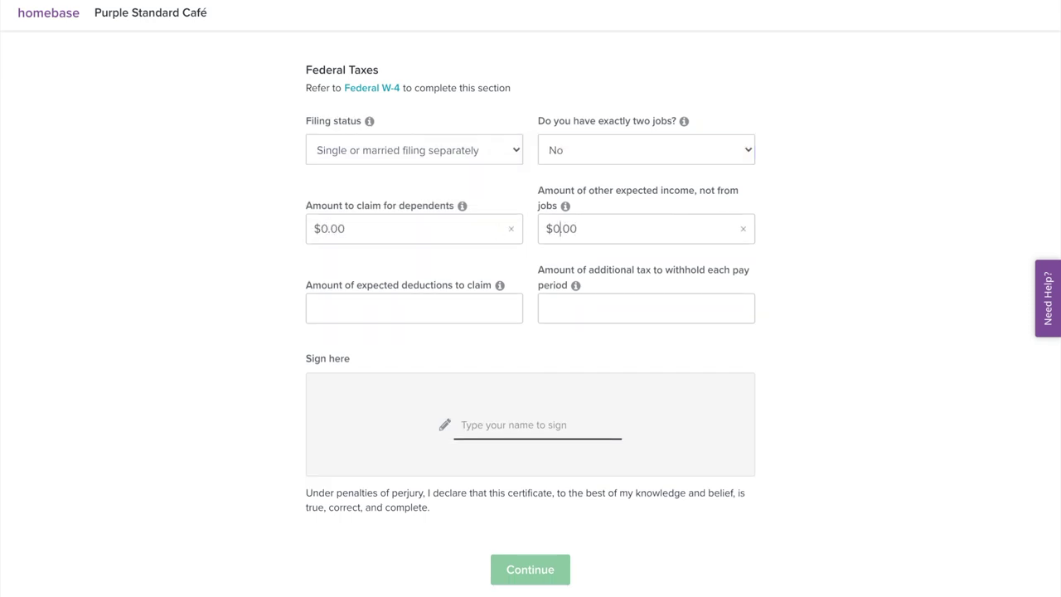
pyautogui.click(462, 308)
pyautogui.write('0')
pyautogui.click(634, 310)
pyautogui.write('0')
pyautogui.press('Tab')
pyautogui.write('name here')
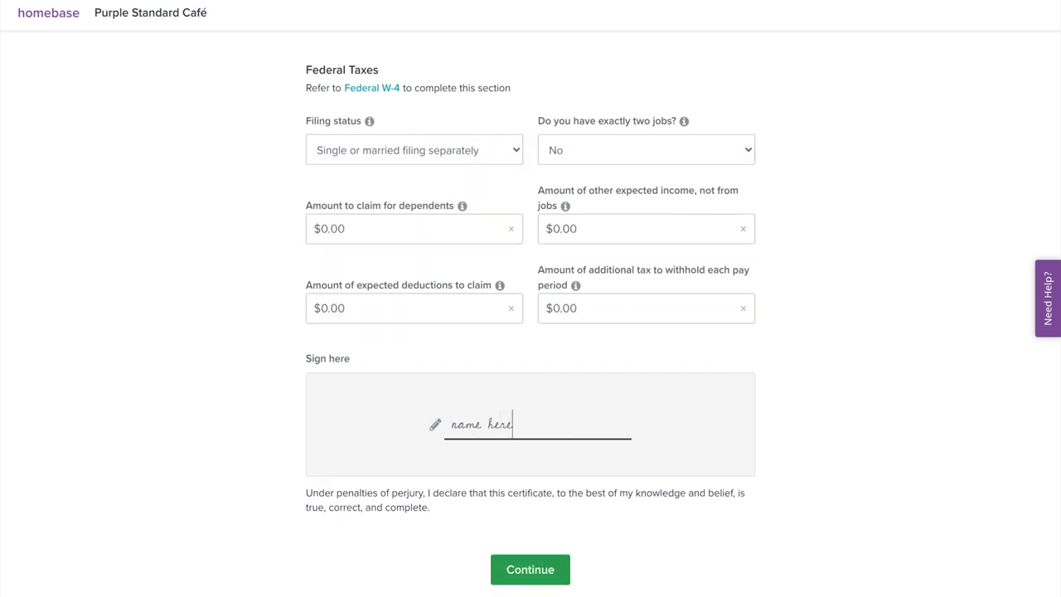
# Declare U.S. citizenship with a U.S. Passport, sign, and submit the form.
pyautogui.click(555, 581)
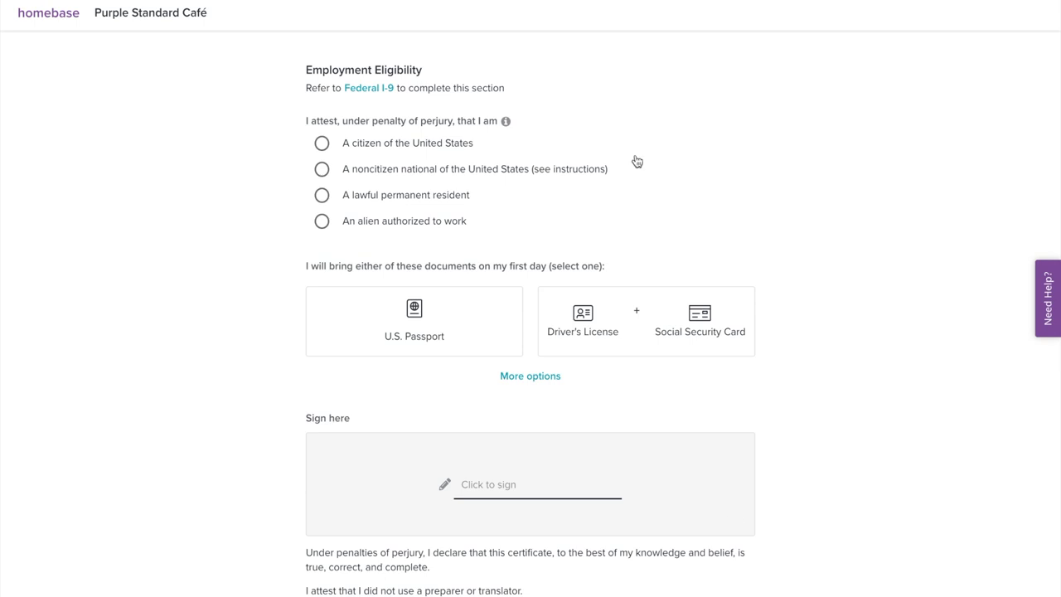
pyautogui.click(322, 107)
pyautogui.click(481, 307)
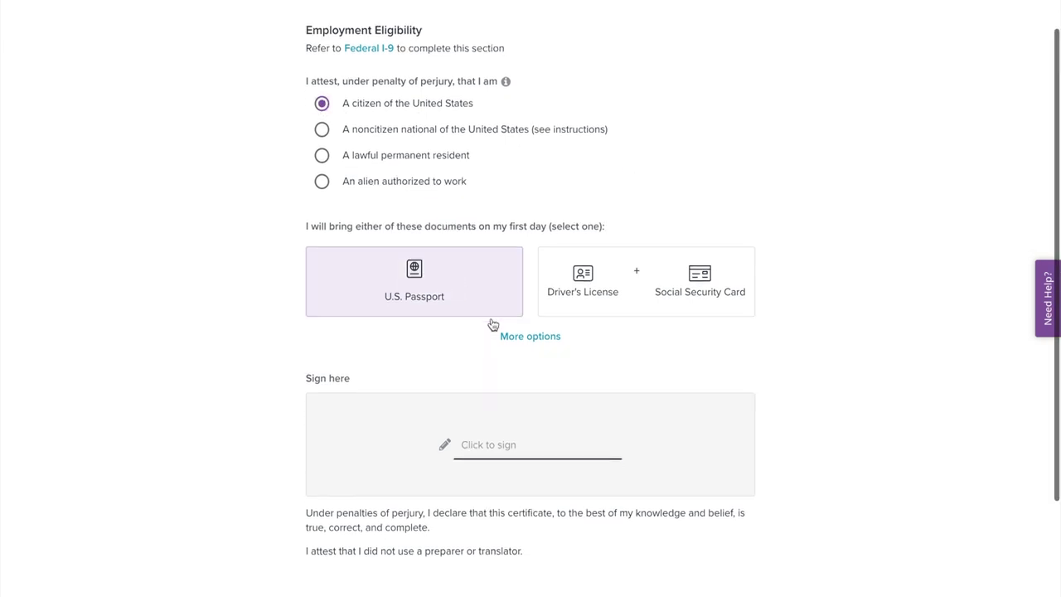
pyautogui.click(567, 464)
pyautogui.scroll(-2, 566, 464)
pyautogui.click(547, 518)
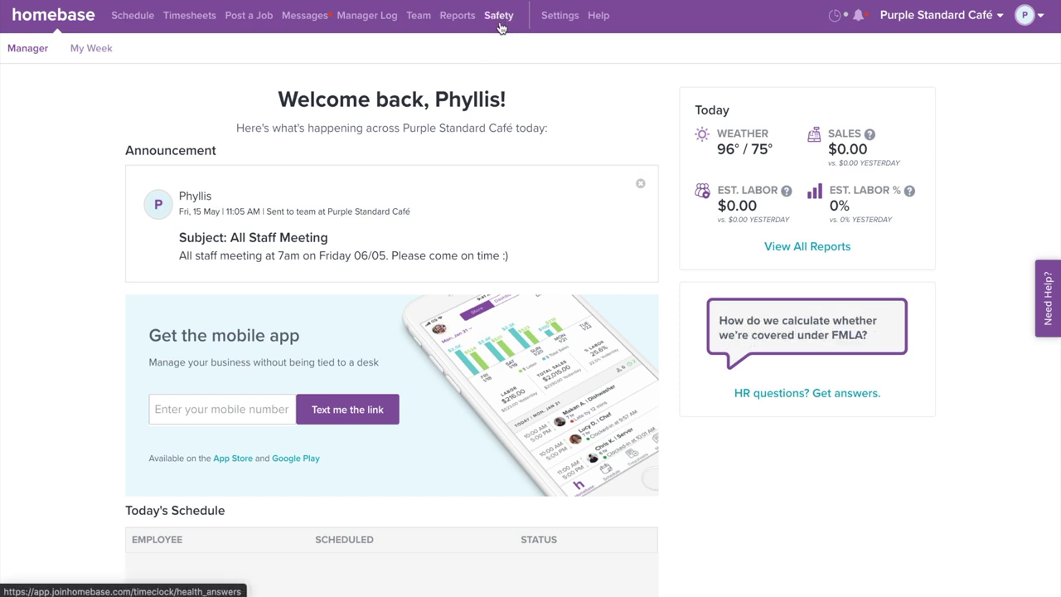
# Set up screening questions from the Safety page, keeping both options ticked.
pyautogui.click(500, 24)
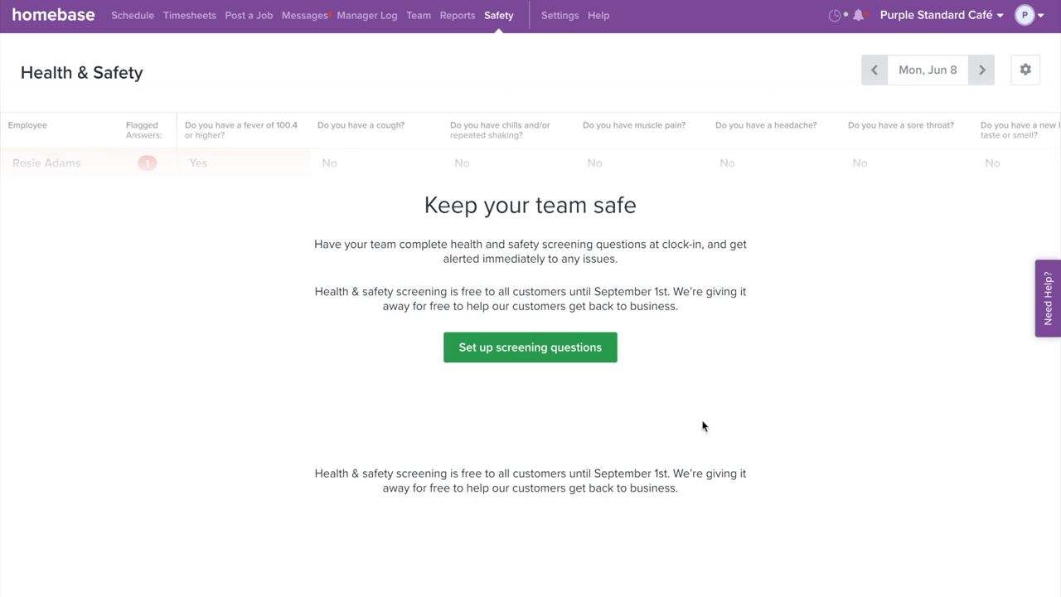
pyautogui.click(531, 352)
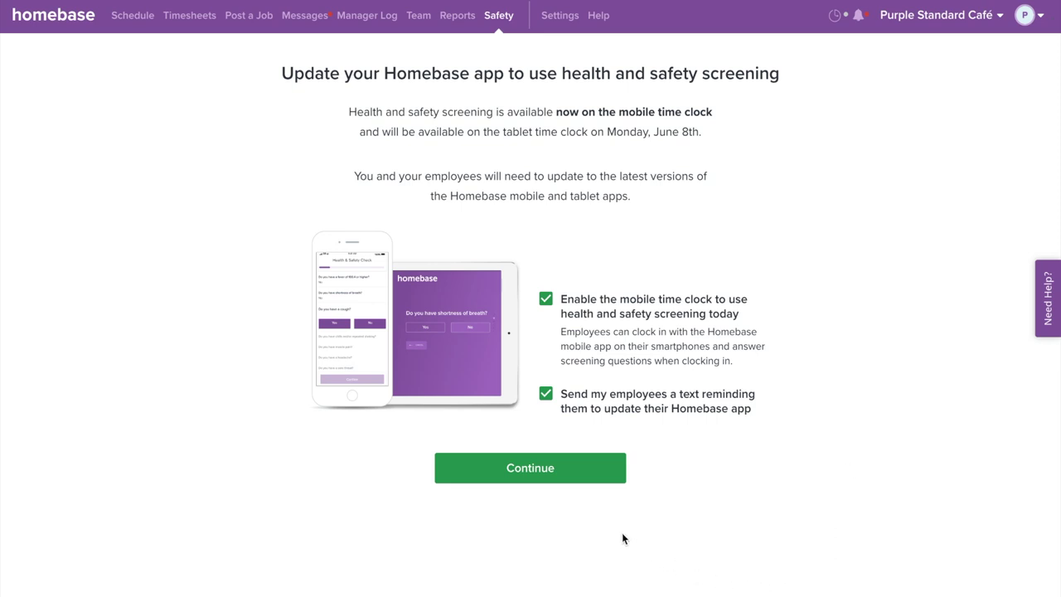
pyautogui.click(542, 472)
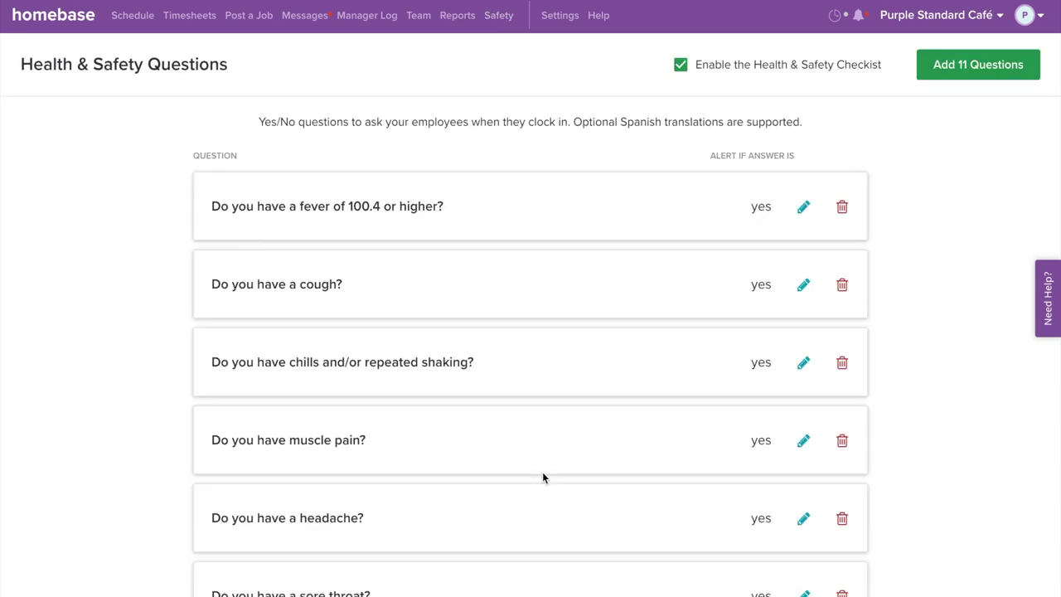
# Reword the fever question to 'Do you have a fever of 99.8 or higher?', keeping the alert on Yes.
pyautogui.scroll(-5, 953, 241)
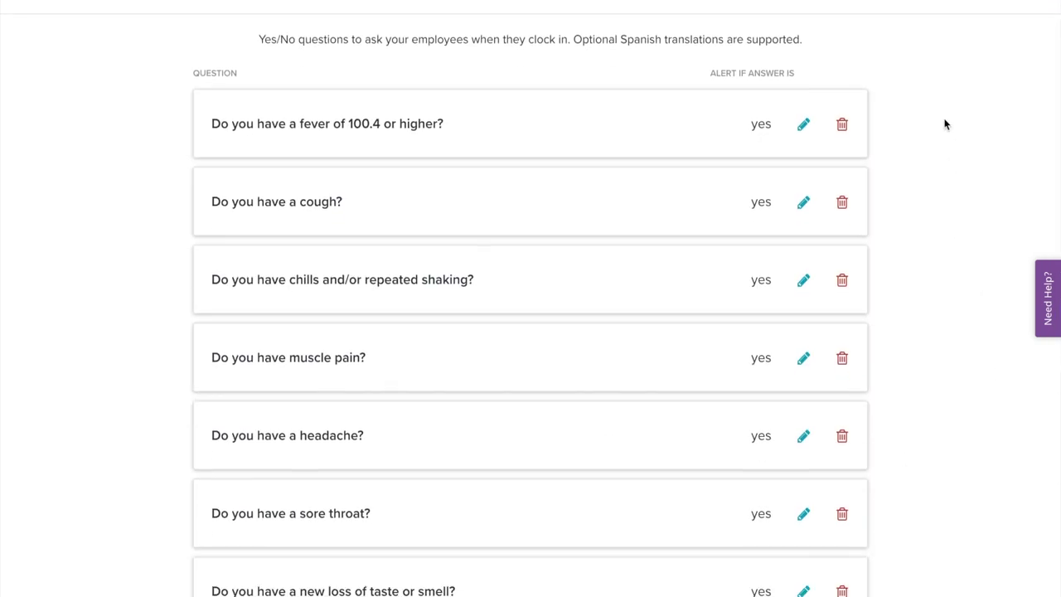
pyautogui.scroll(-2, 938, 302)
pyautogui.scroll(7, 938, 302)
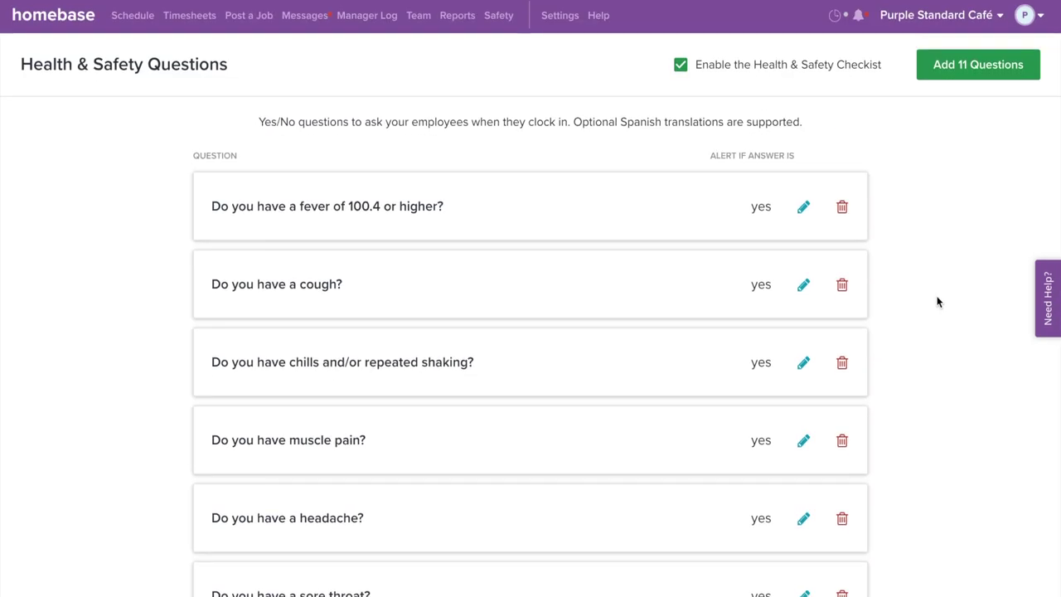
pyautogui.click(804, 207)
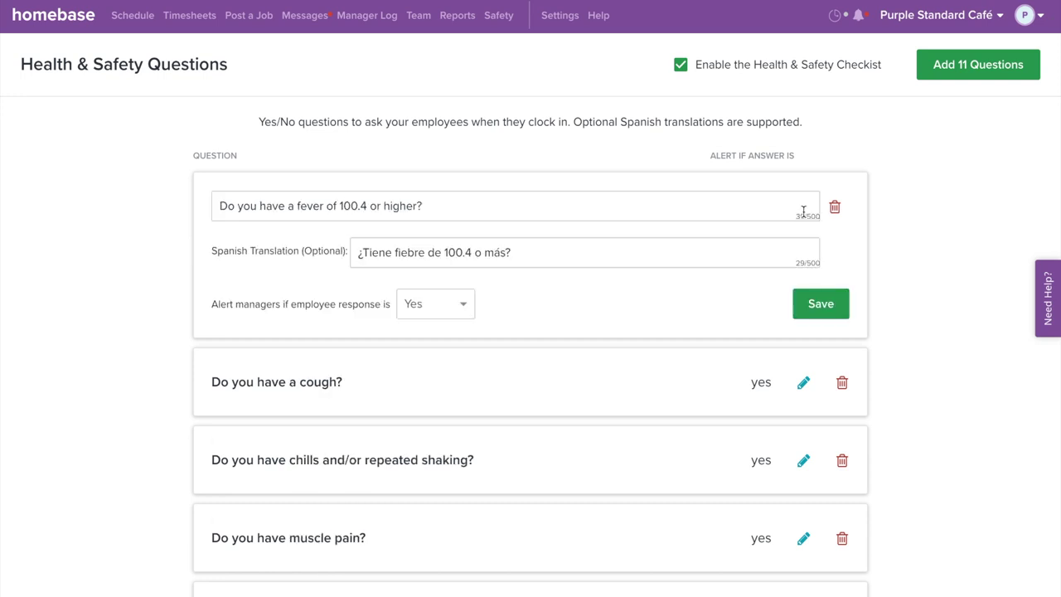
pyautogui.click(351, 206)
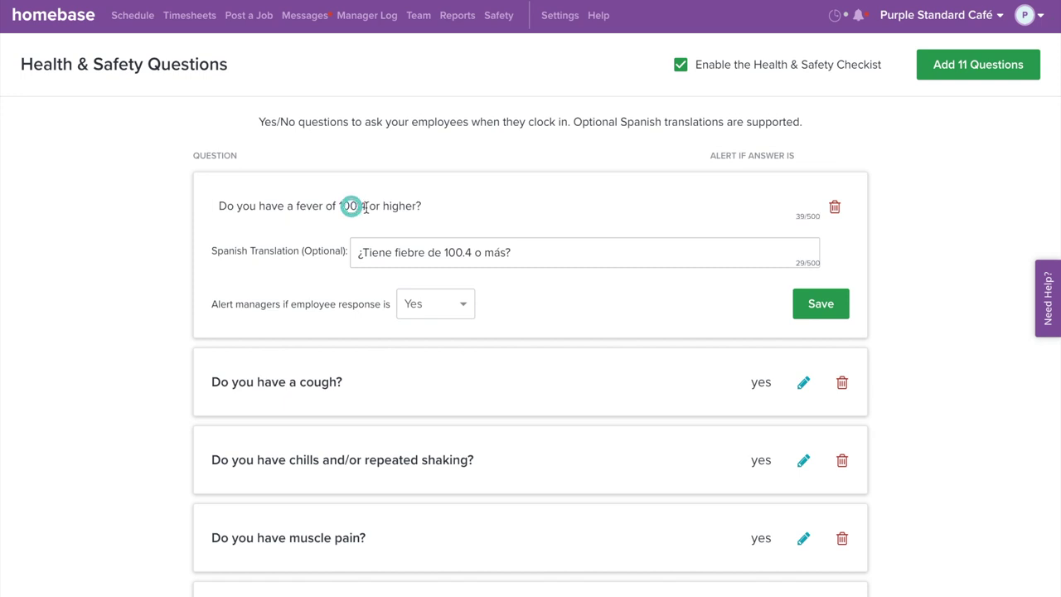
pyautogui.doubleClick(351, 206)
pyautogui.write('99.8')
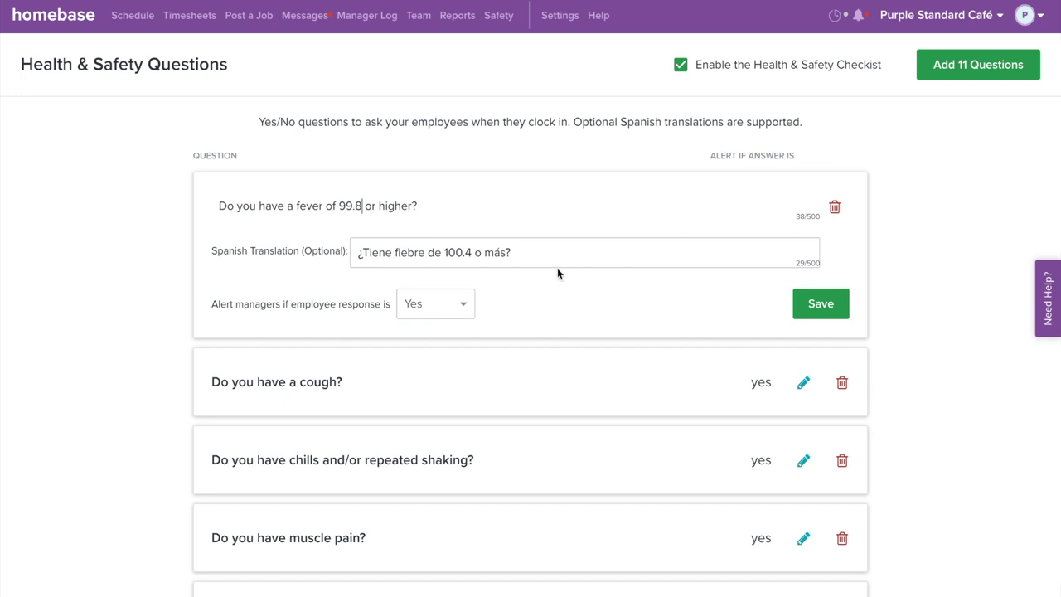
pyautogui.click(464, 305)
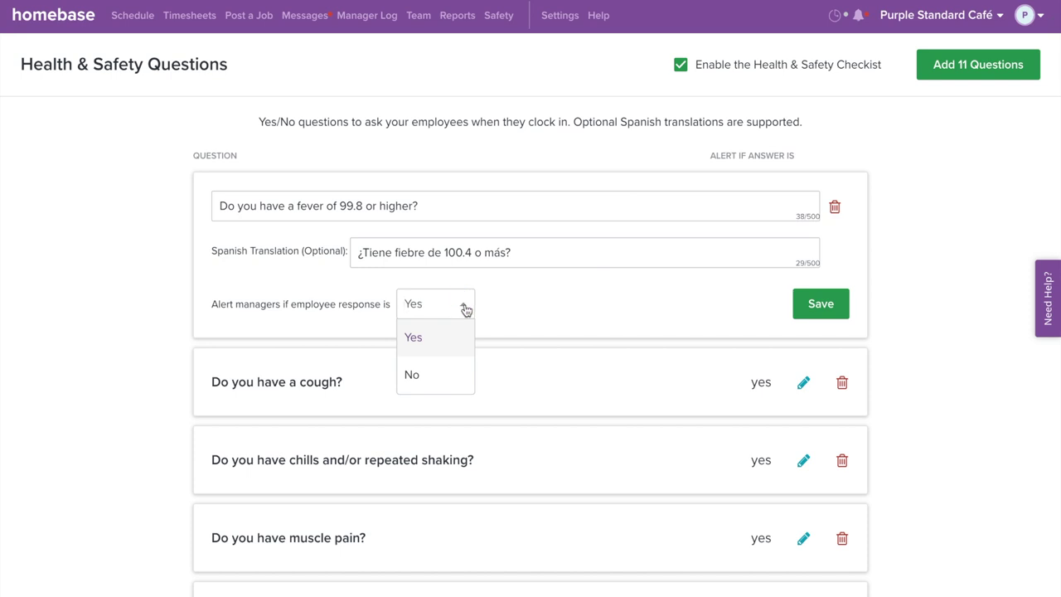
pyautogui.click(466, 309)
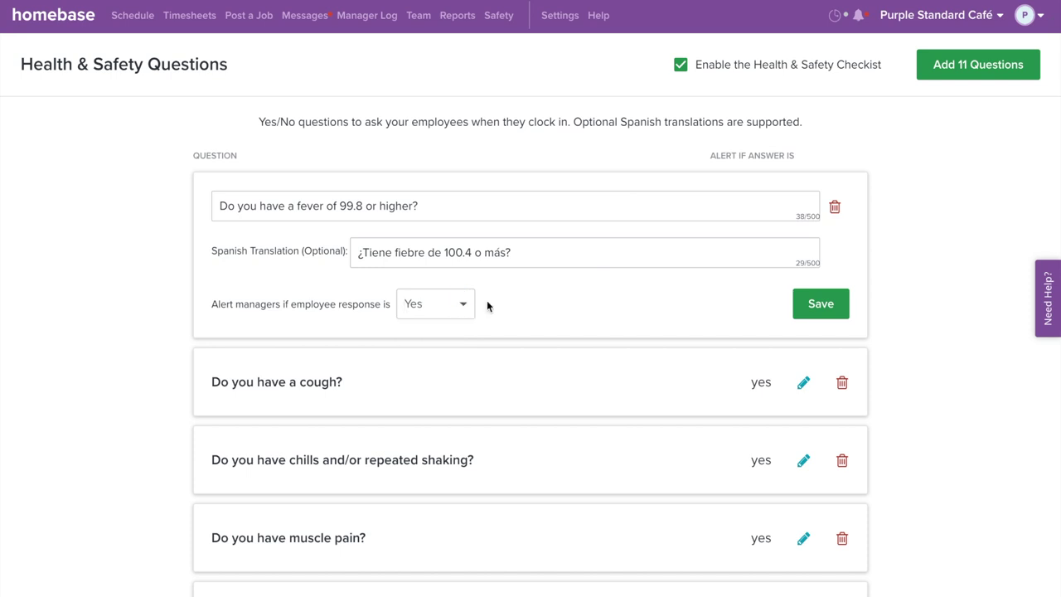
pyautogui.click(838, 305)
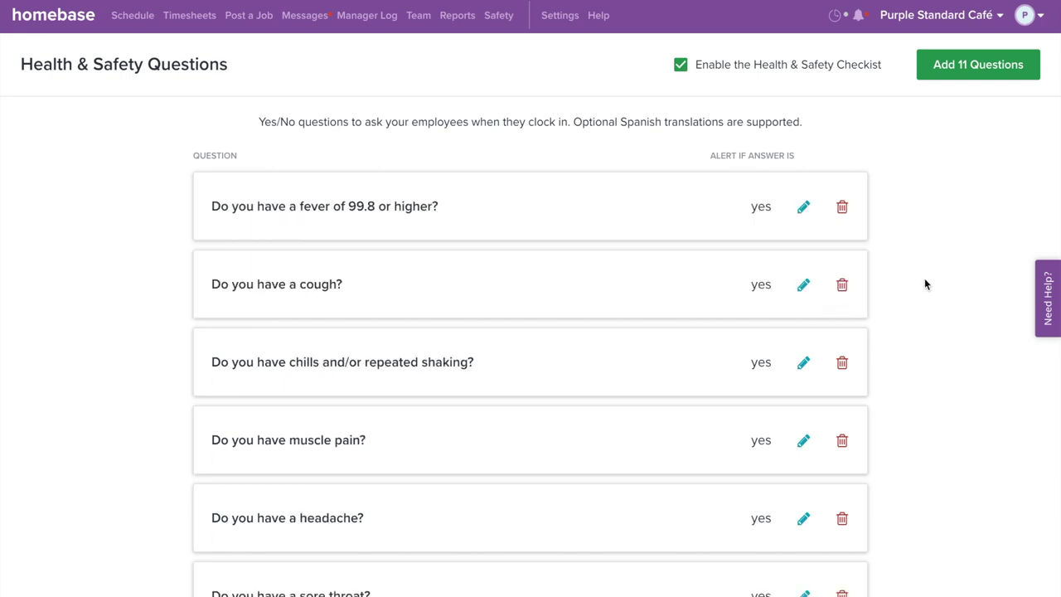
# Delete the chills question and add 'Are you wearing a mask at work?' alerting managers on No.
pyautogui.click(842, 364)
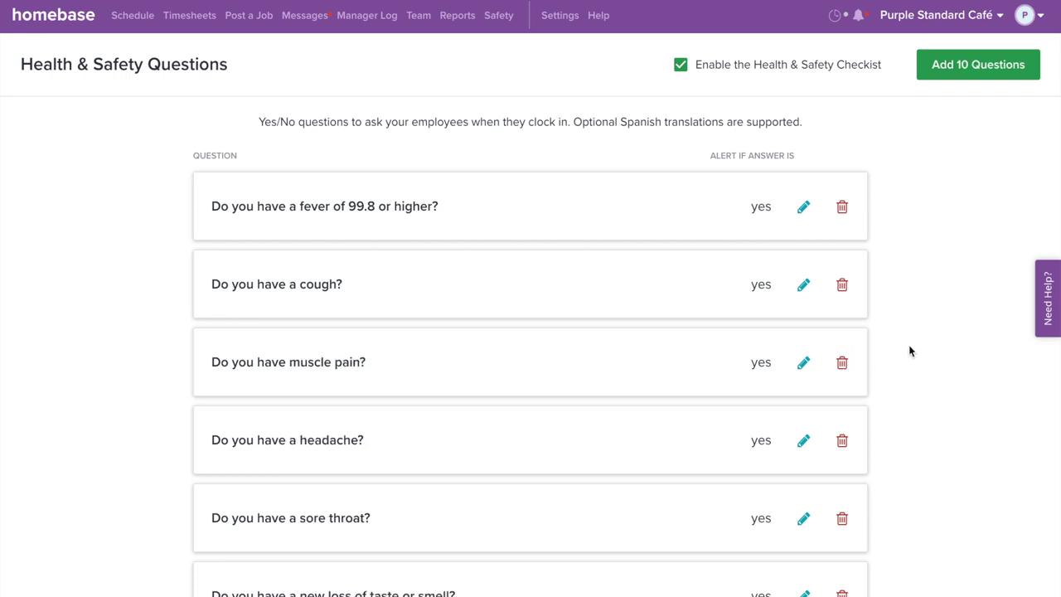
pyautogui.scroll(-5, 912, 344)
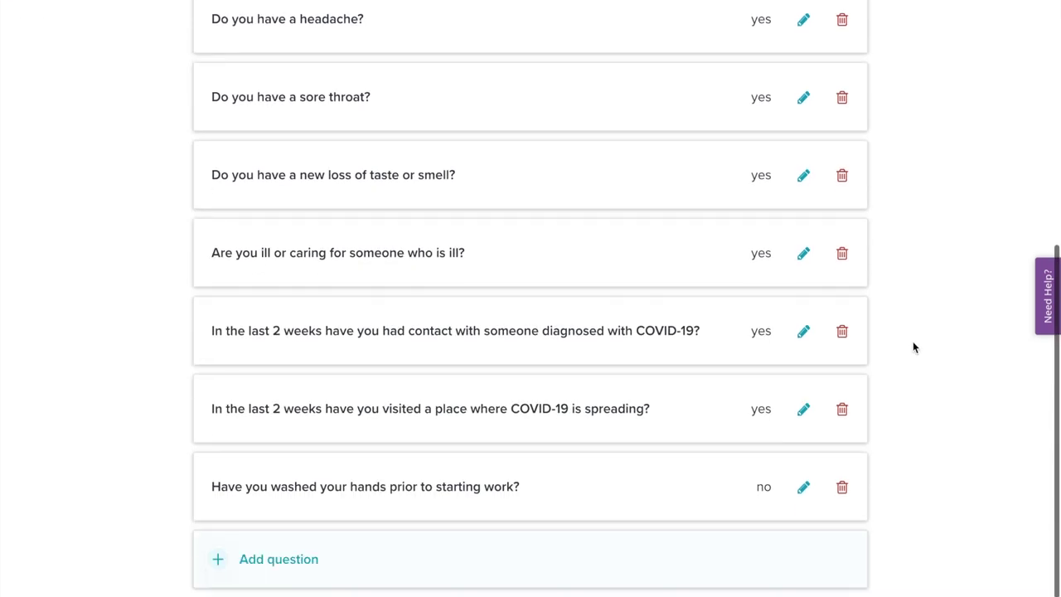
pyautogui.click(298, 572)
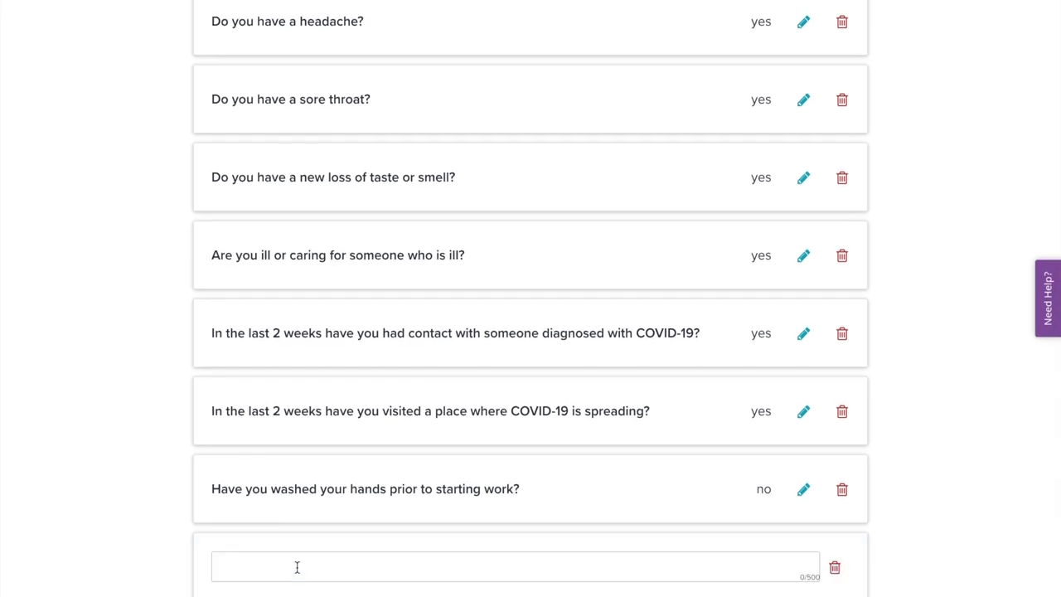
pyautogui.click(312, 465)
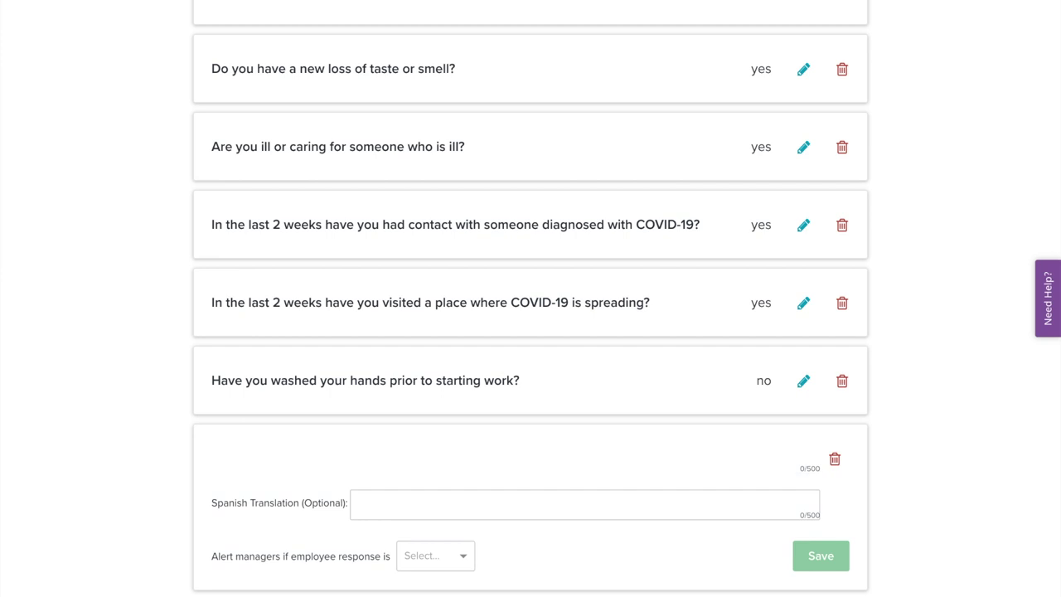
pyautogui.write('Are you wearing a mask a')
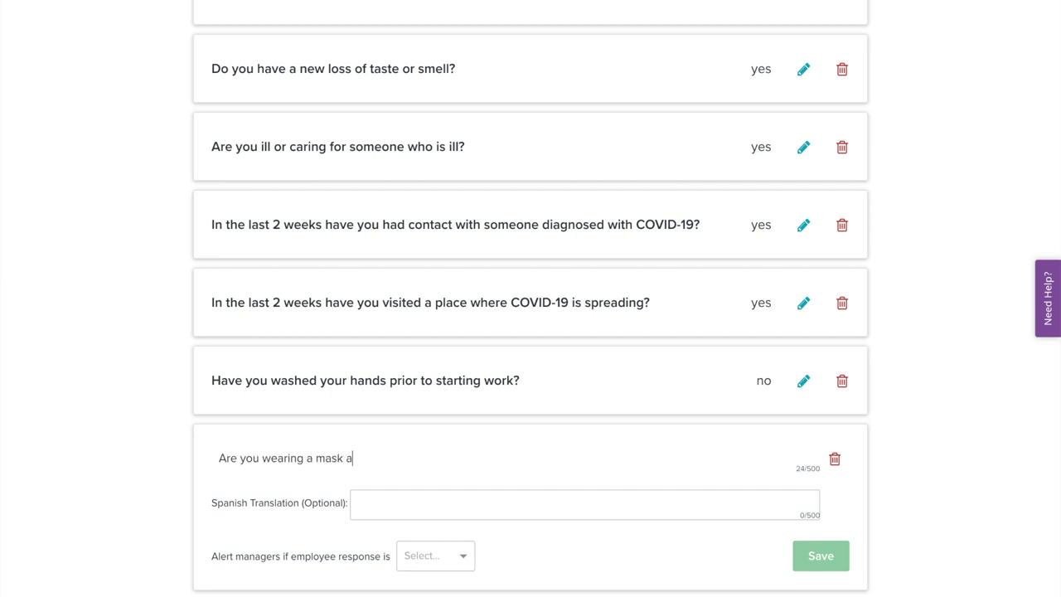
pyautogui.write('t work?')
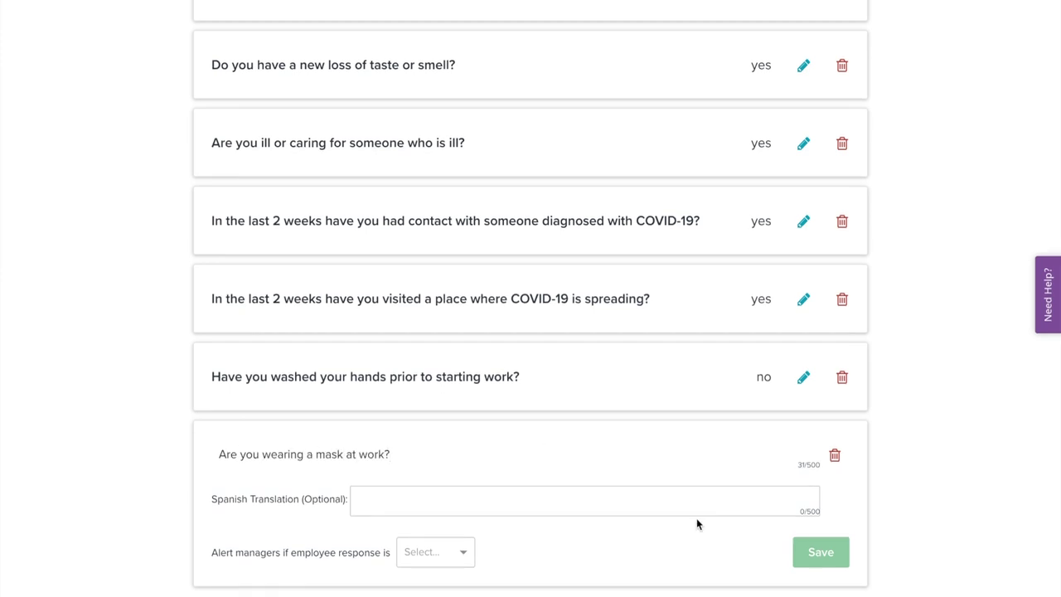
pyautogui.click(459, 557)
pyautogui.click(450, 578)
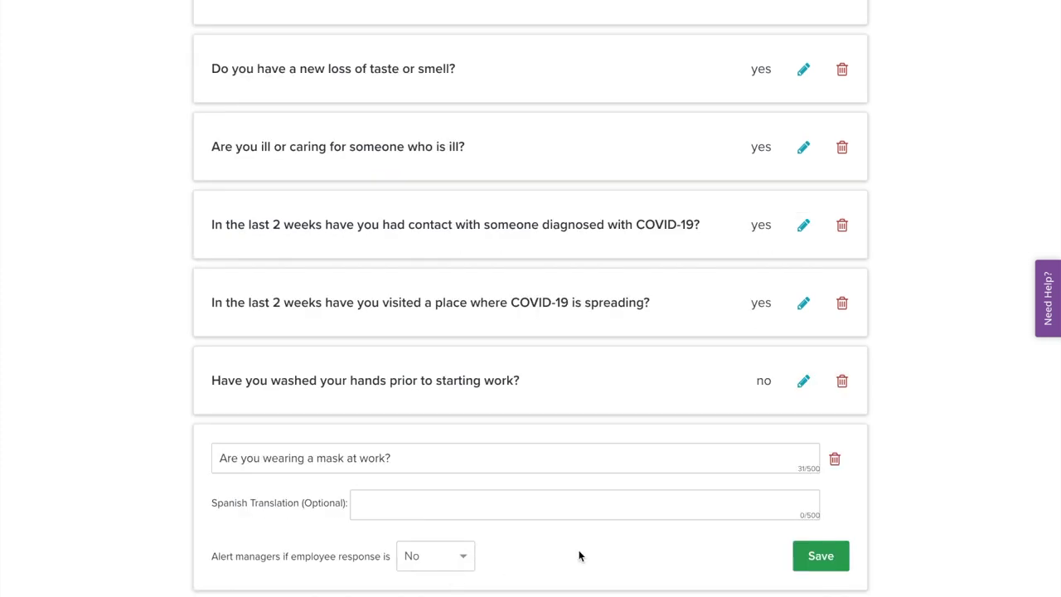
pyautogui.click(811, 561)
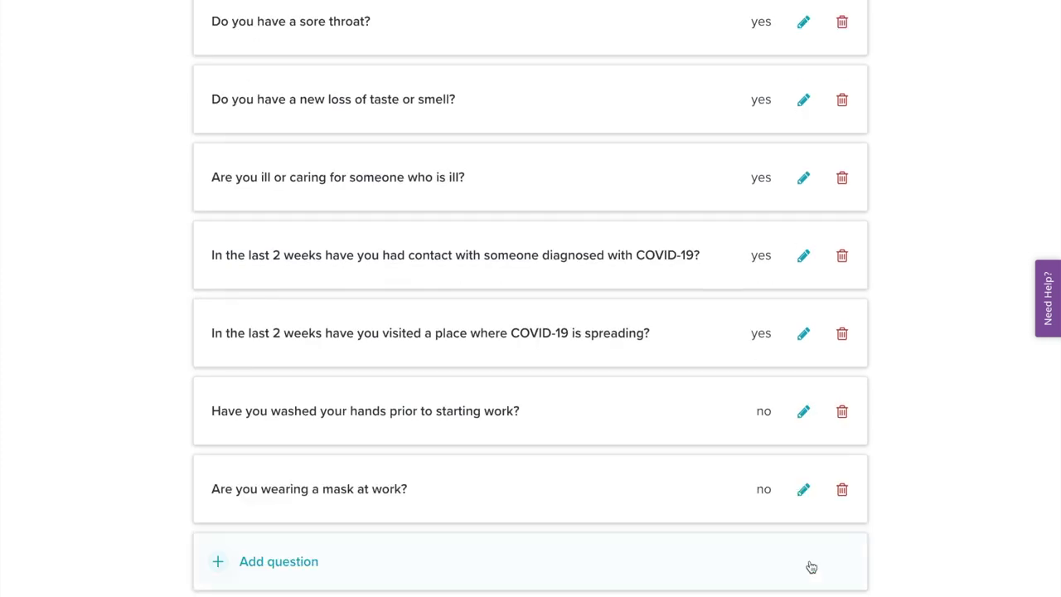
pyautogui.scroll(6, 916, 475)
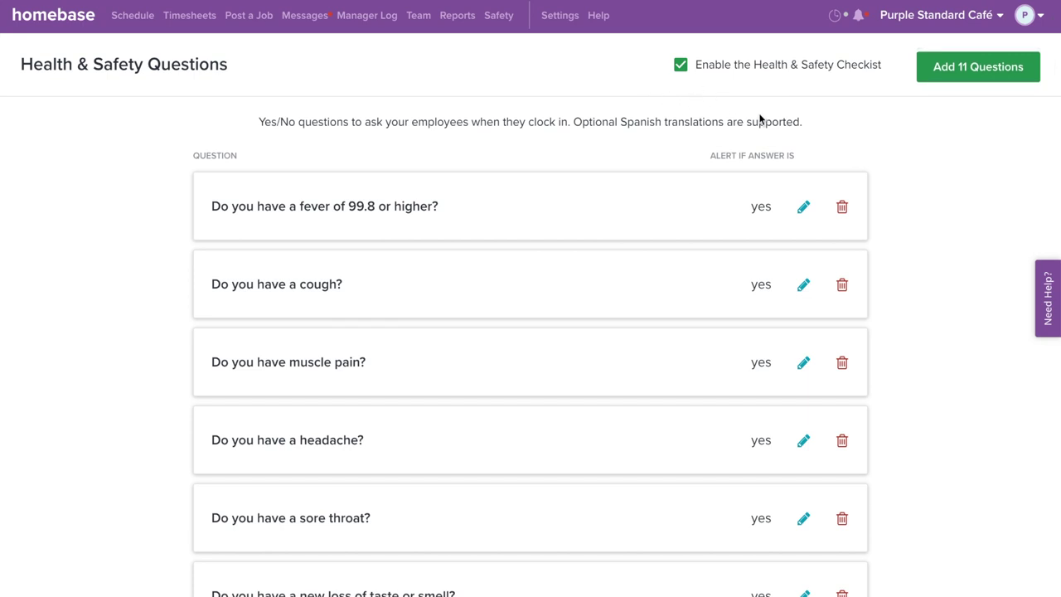
# Add the 11 questions to the checklist and review the Mon, Jun 8 answer log.
pyautogui.click(995, 75)
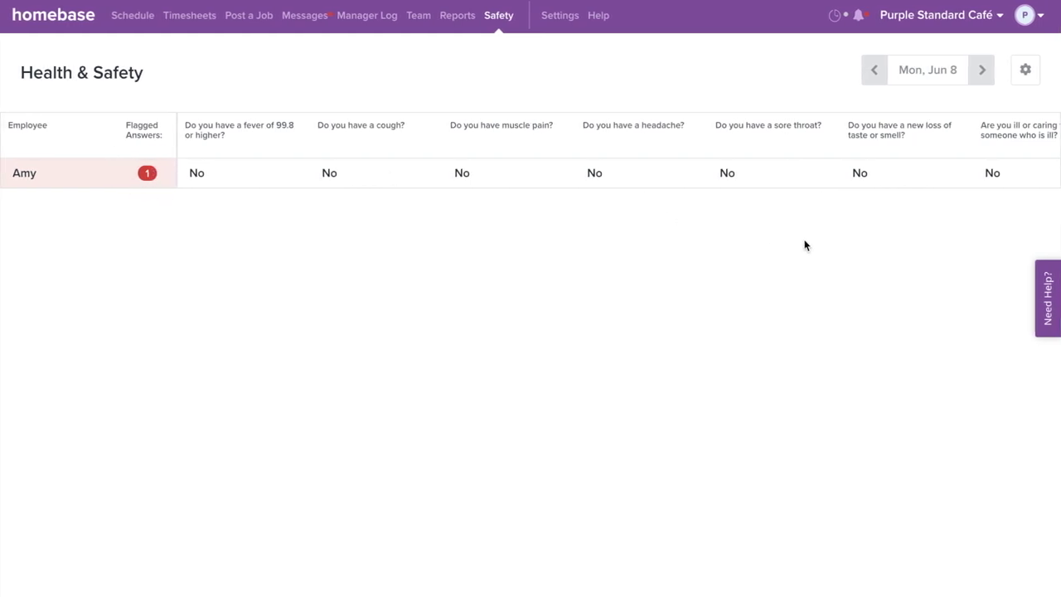
pyautogui.hscroll(5, 766, 170)
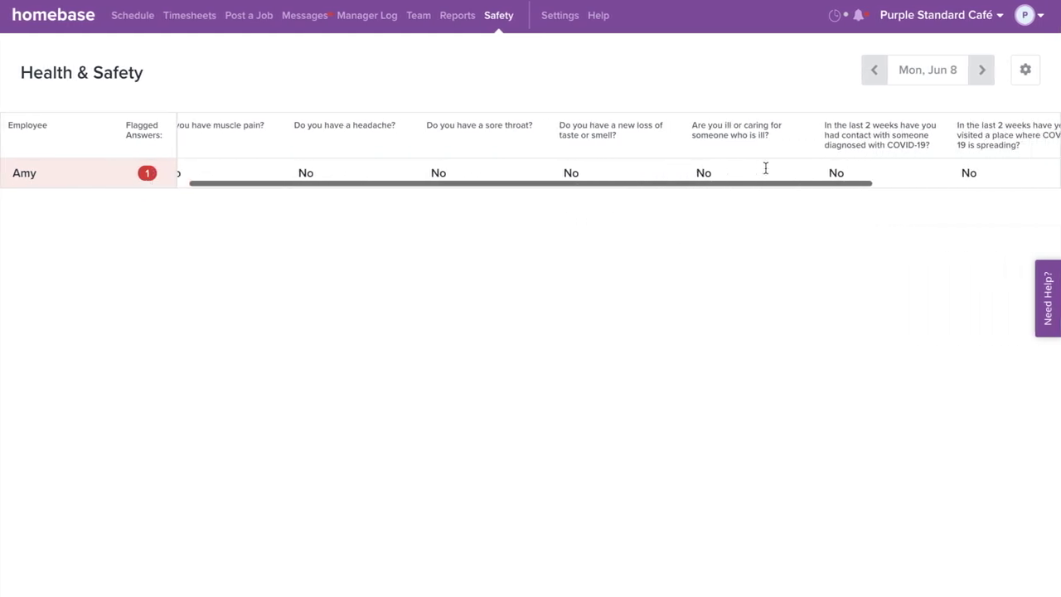
pyautogui.hscroll(5, 766, 168)
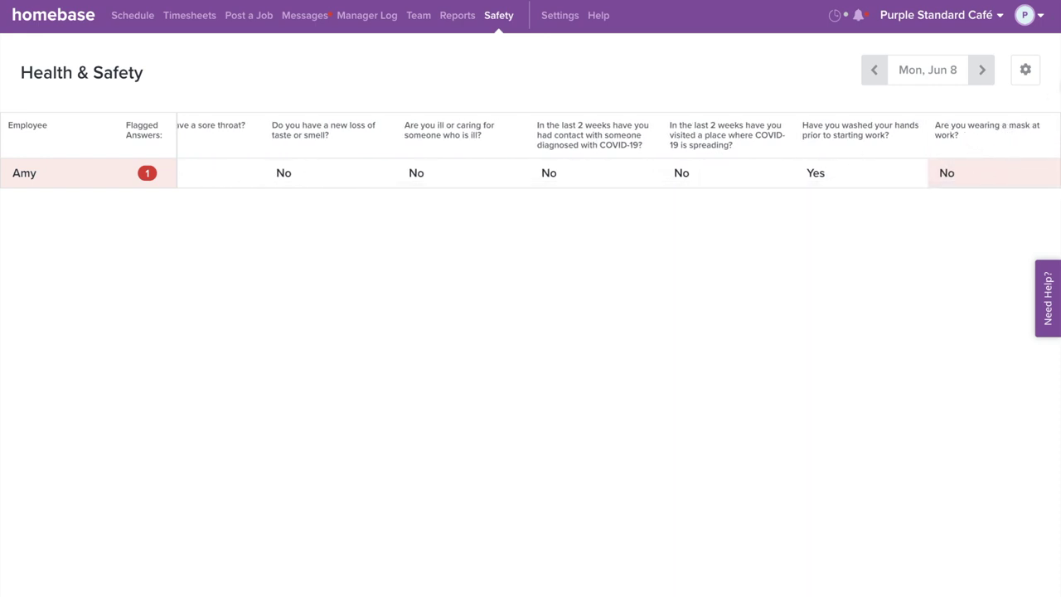
pyautogui.click(1026, 72)
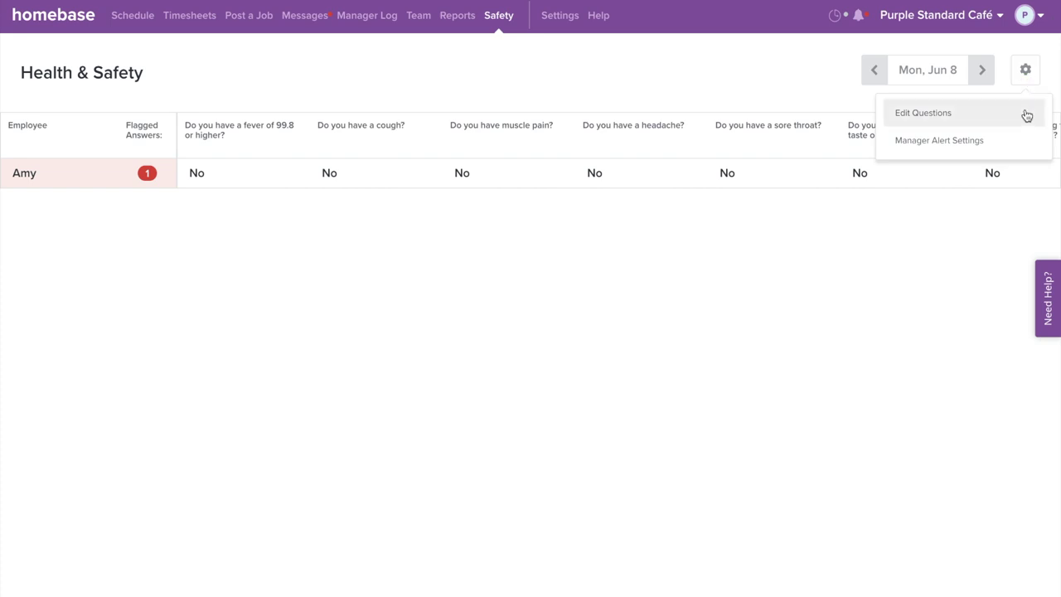
# Reopen Edit Questions, re-save the fever question unchanged, and save the screening changes.
pyautogui.click(971, 116)
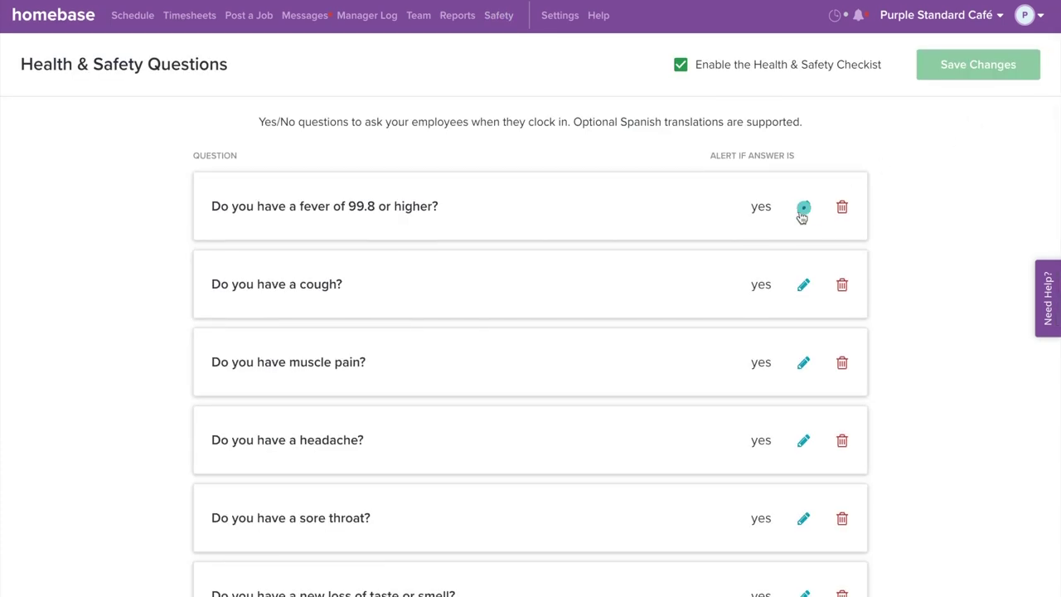
pyautogui.click(802, 209)
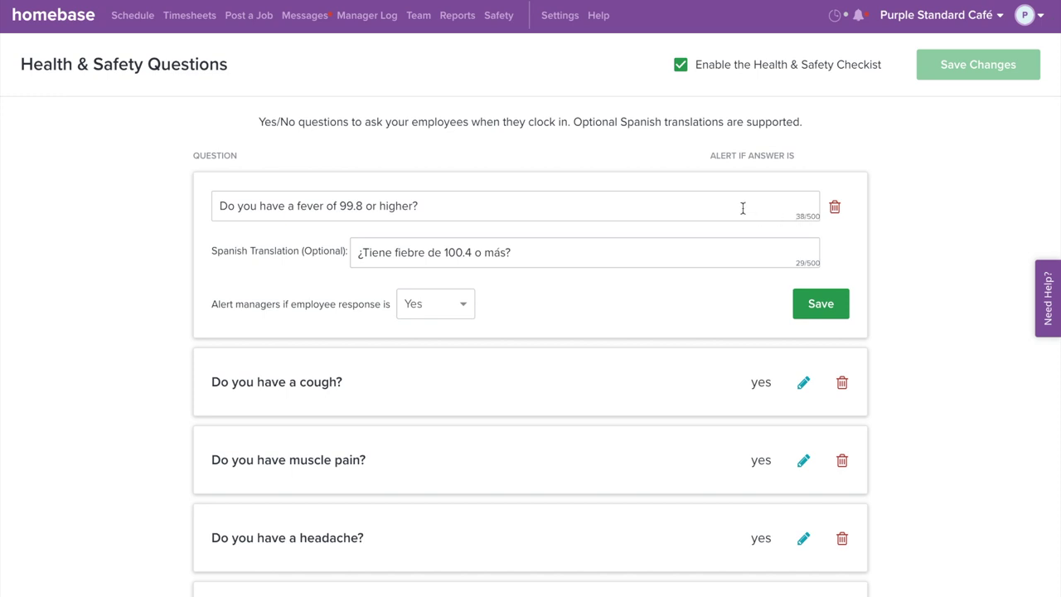
pyautogui.click(830, 307)
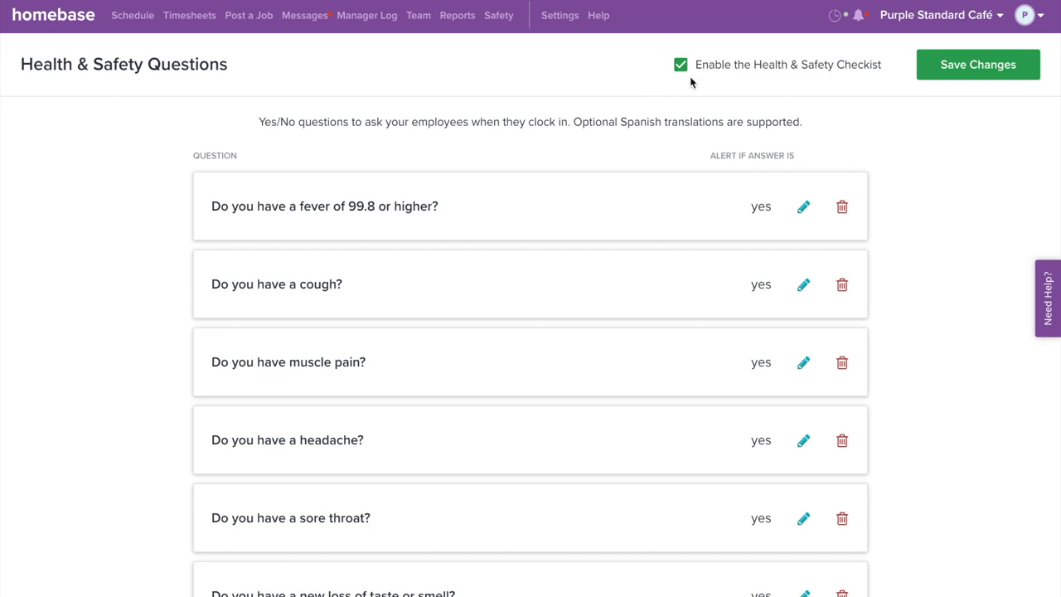
pyautogui.click(992, 68)
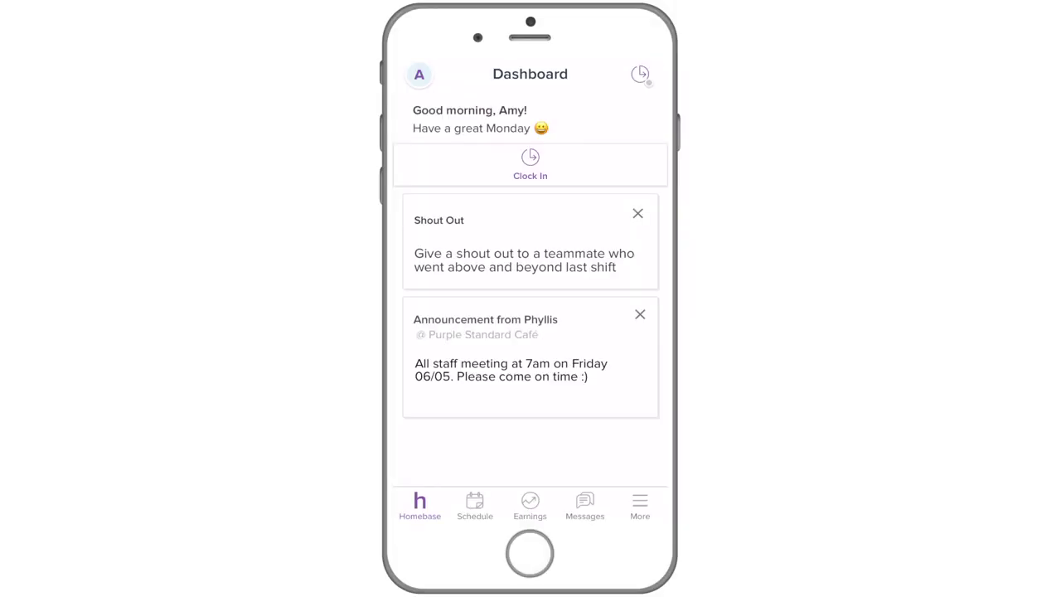
# Clock in at the café on the mobile app and start the health and safety check.
pyautogui.click(640, 74)
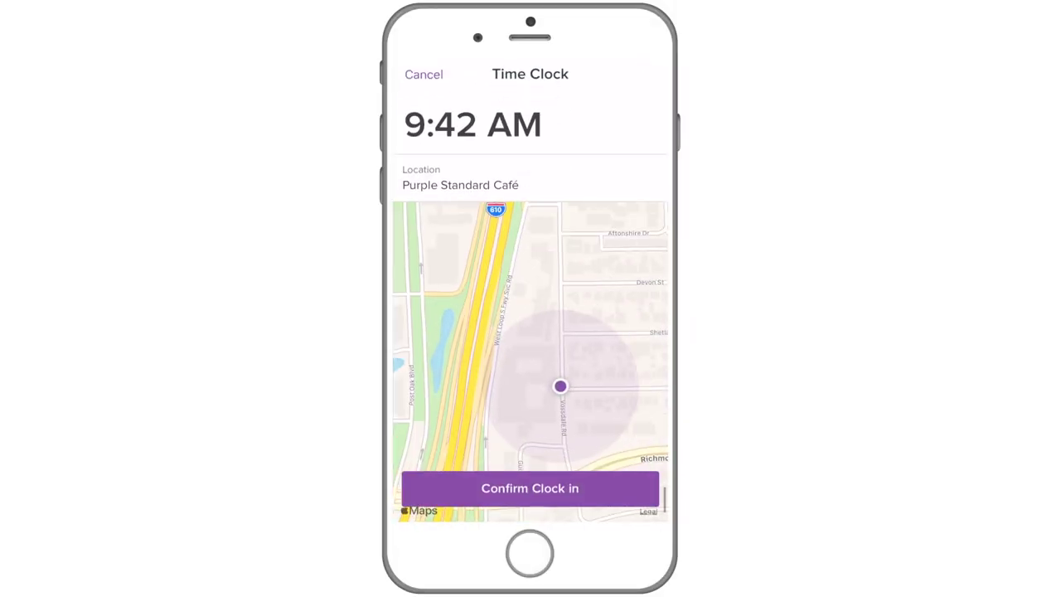
pyautogui.click(526, 490)
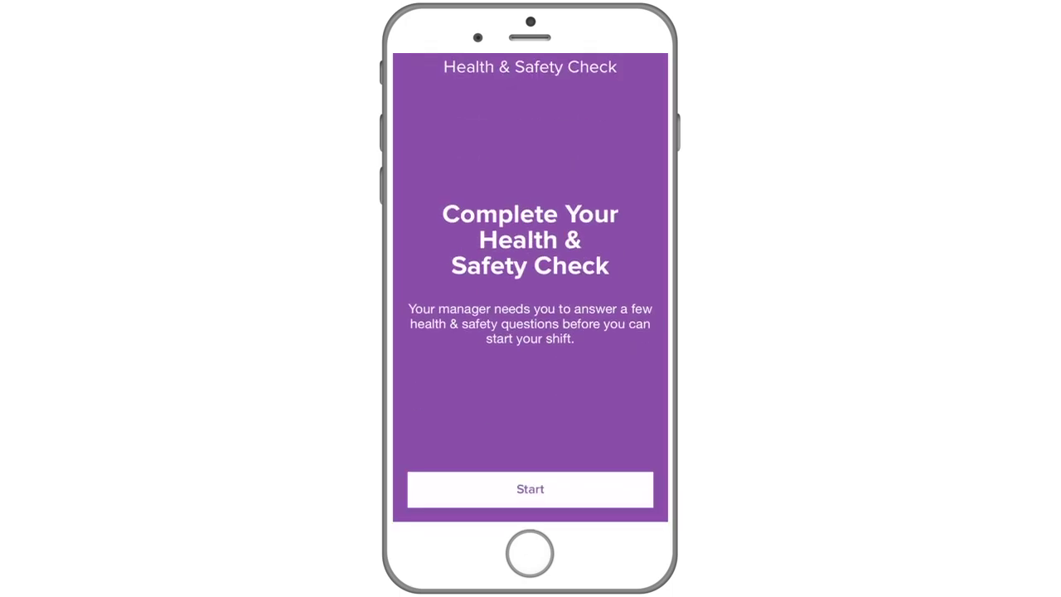
pyautogui.click(531, 489)
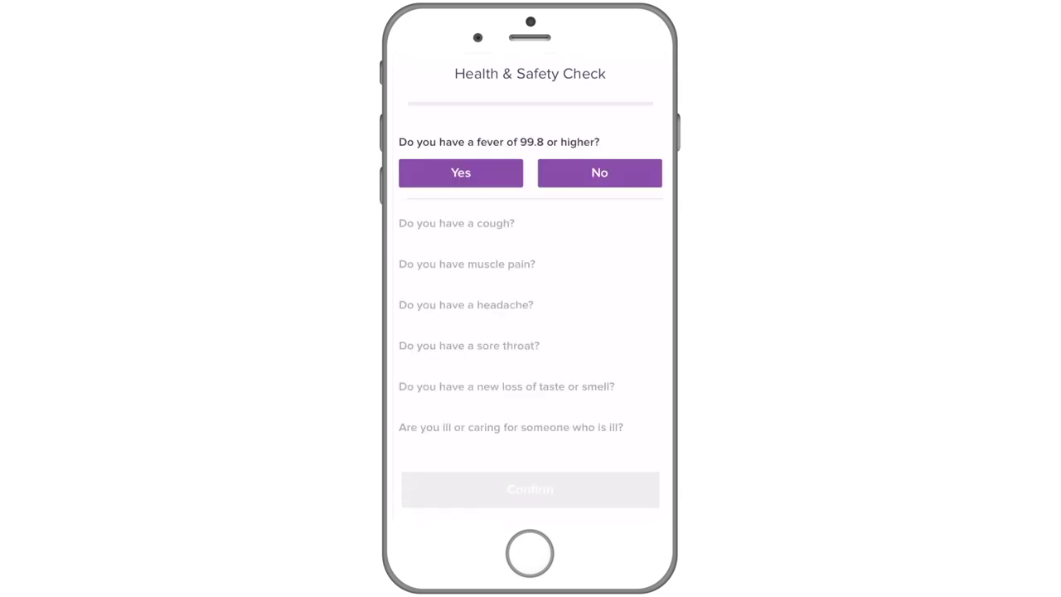
# Answer No to every screening question except Yes for hand-washing, and submit.
pyautogui.click(600, 247)
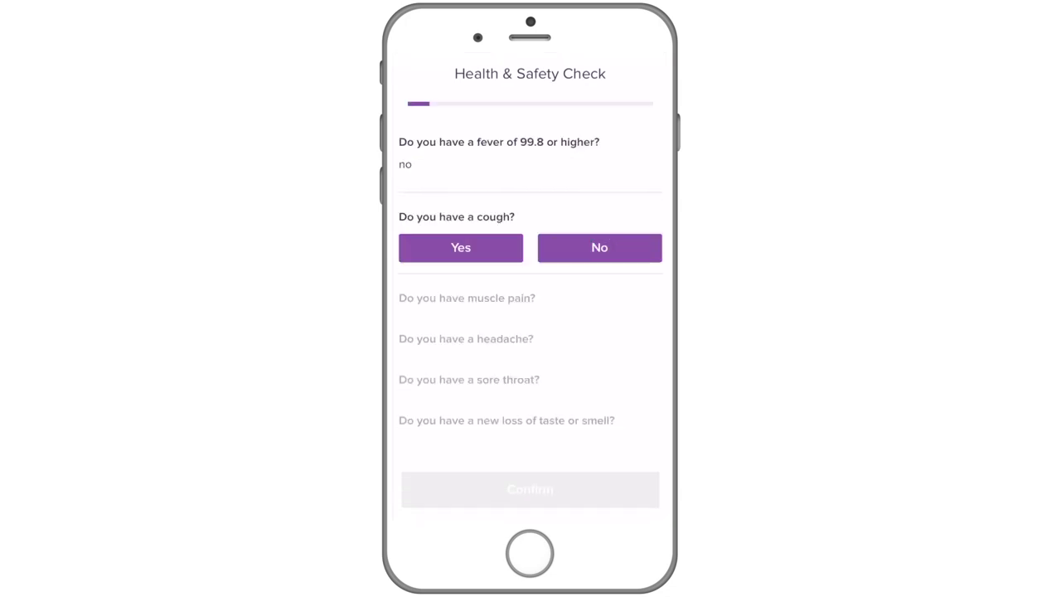
pyautogui.click(599, 322)
pyautogui.click(600, 397)
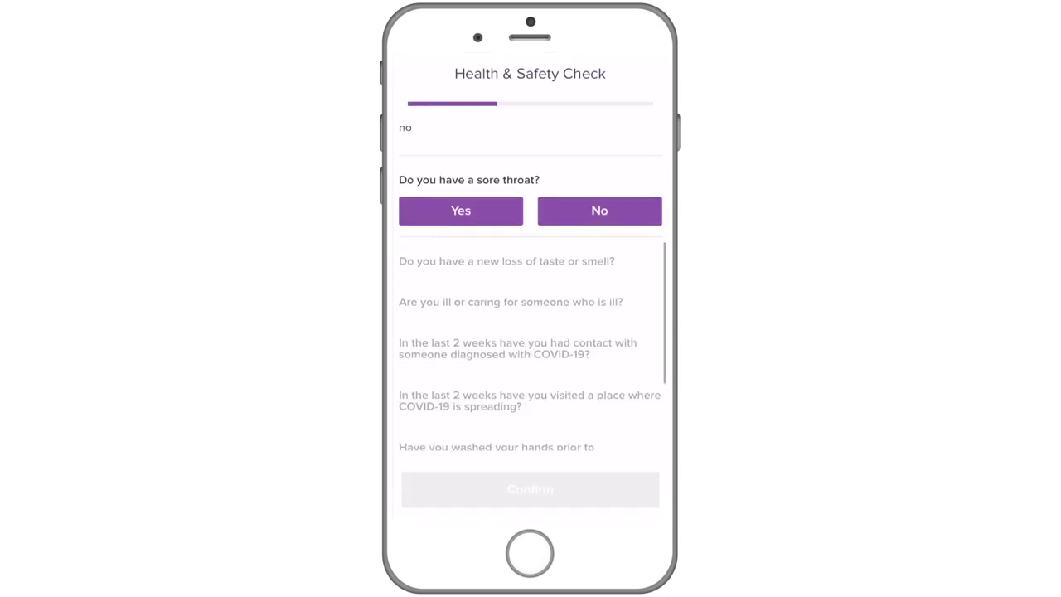
pyautogui.click(599, 162)
pyautogui.click(599, 236)
pyautogui.click(599, 311)
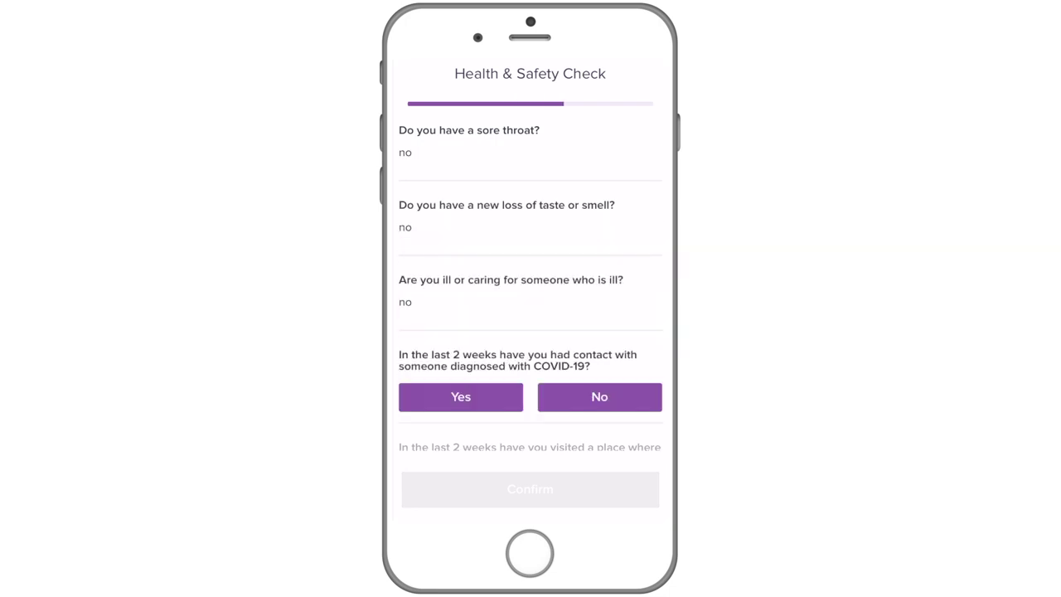
pyautogui.click(600, 270)
pyautogui.click(598, 356)
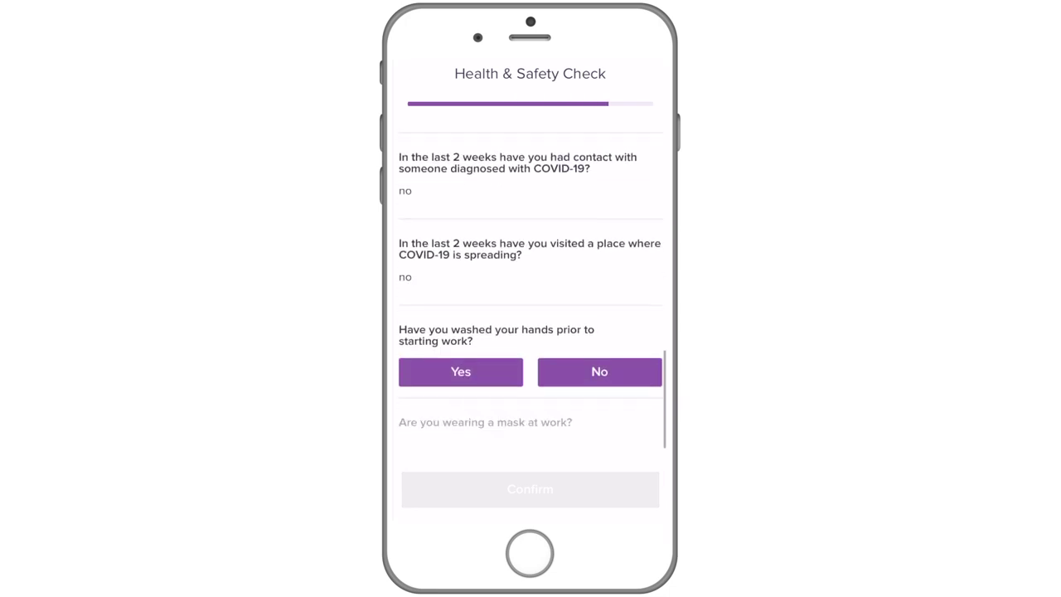
pyautogui.click(461, 375)
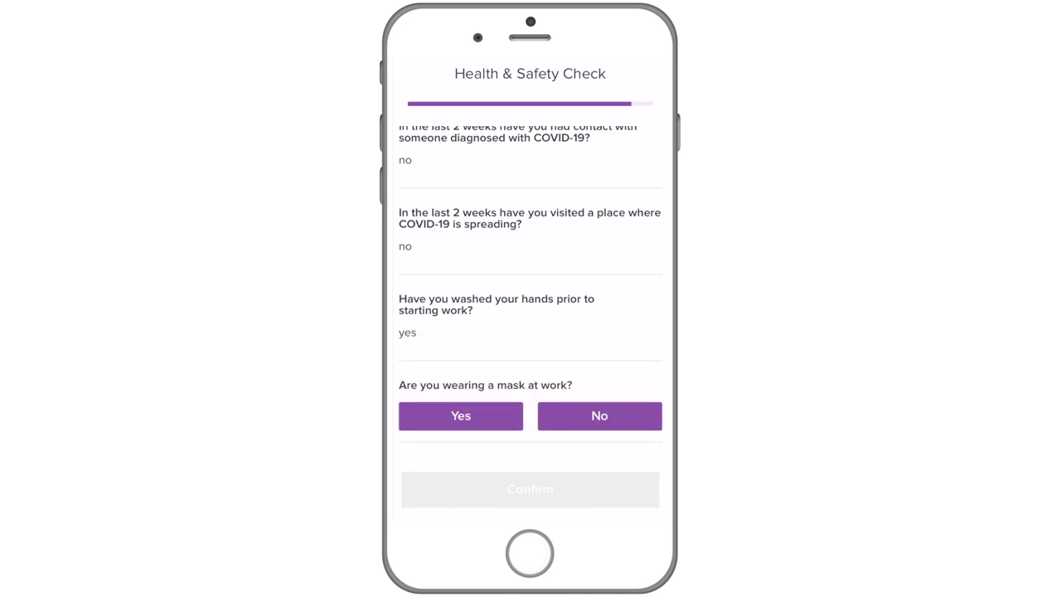
pyautogui.click(599, 415)
pyautogui.click(530, 489)
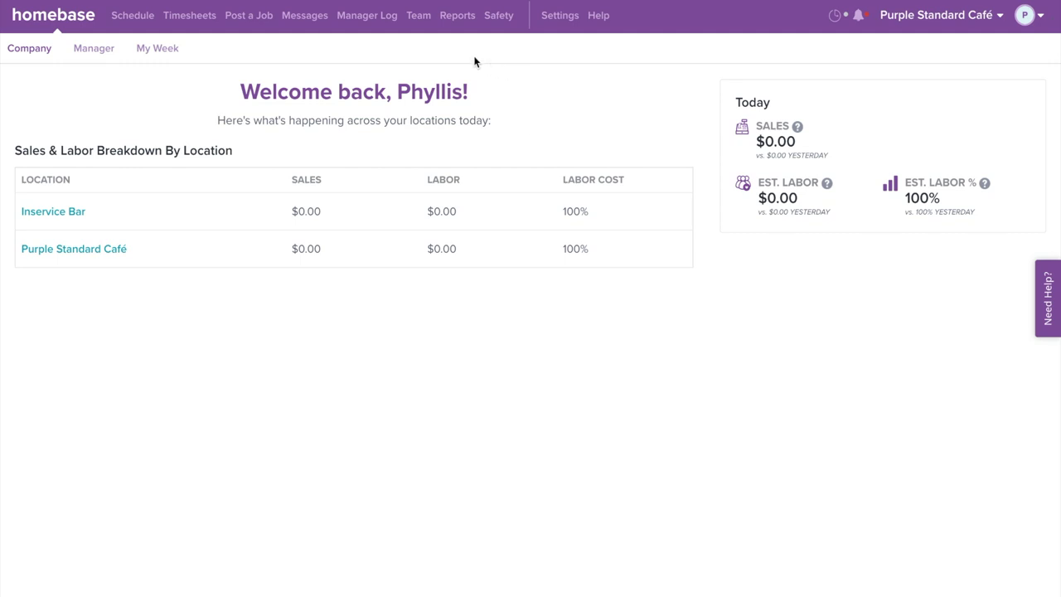
# Go to HR Pro under the Team menu and look over its HR services.
pyautogui.moveTo(419, 28)
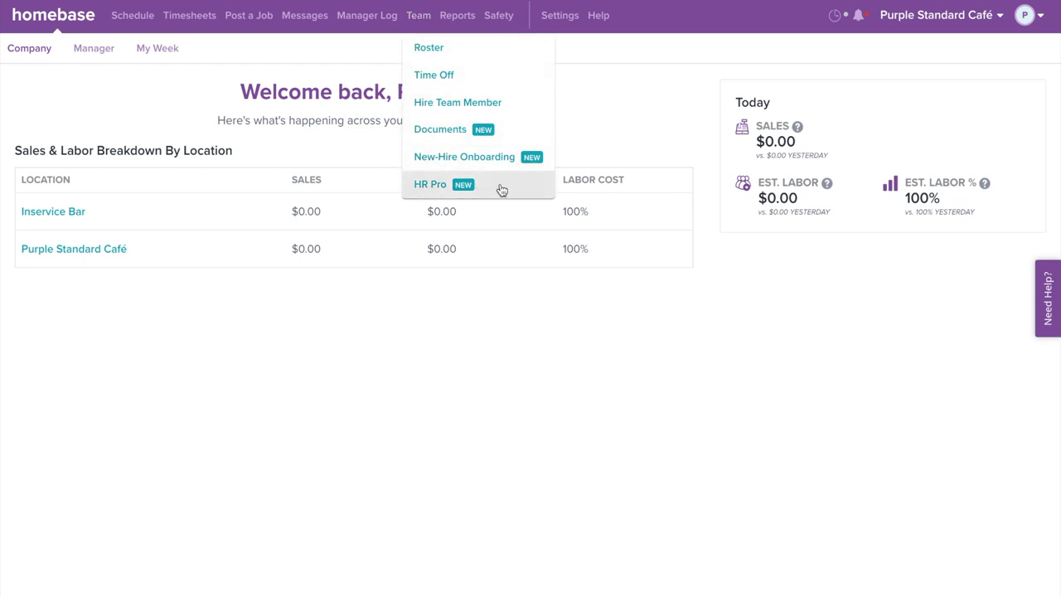
pyautogui.click(449, 192)
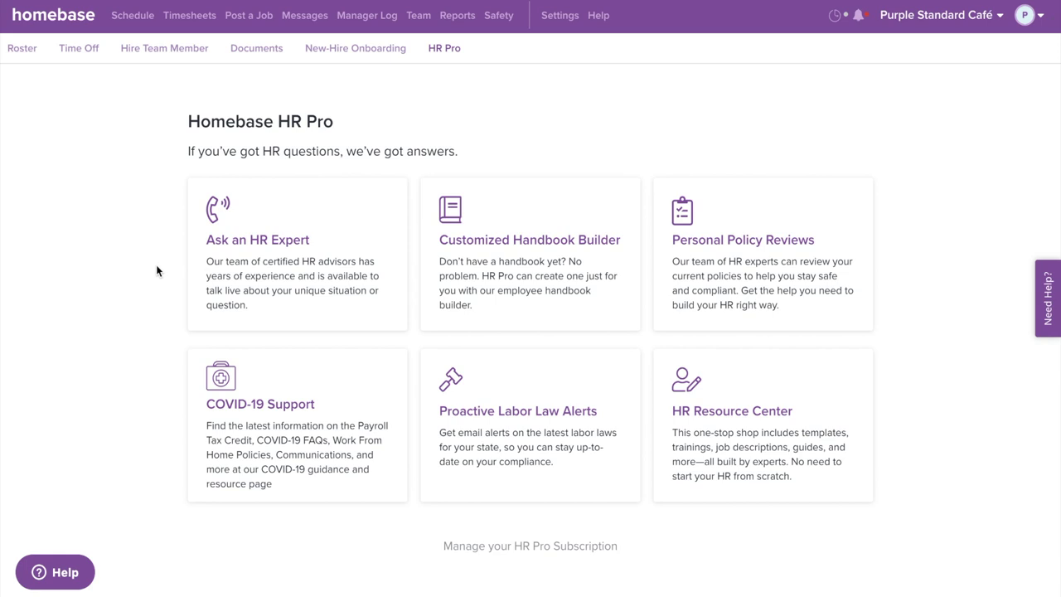
pyautogui.scroll(-1, 156, 265)
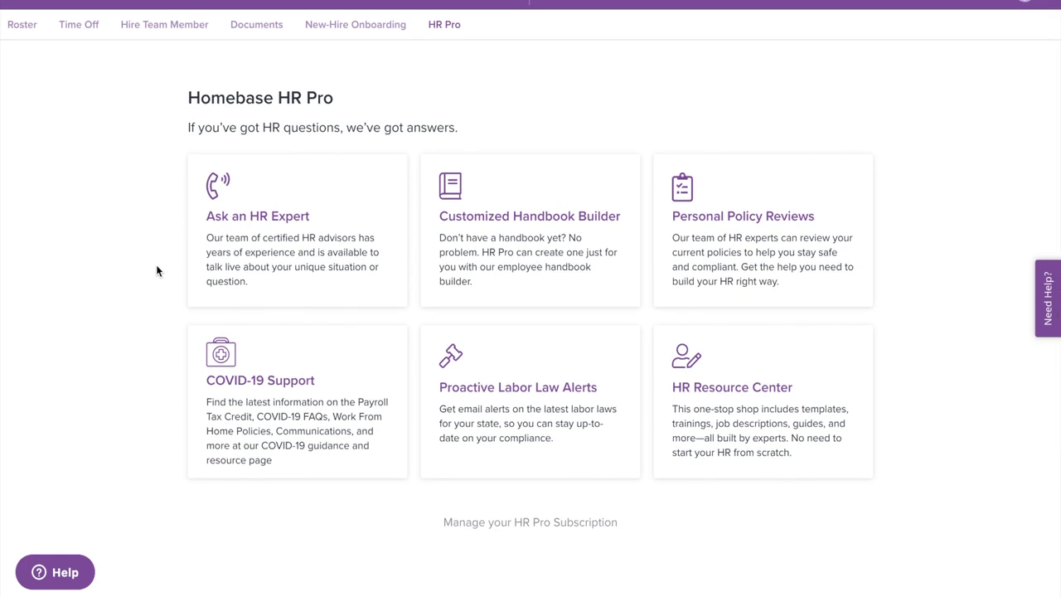
pyautogui.scroll(1, 156, 264)
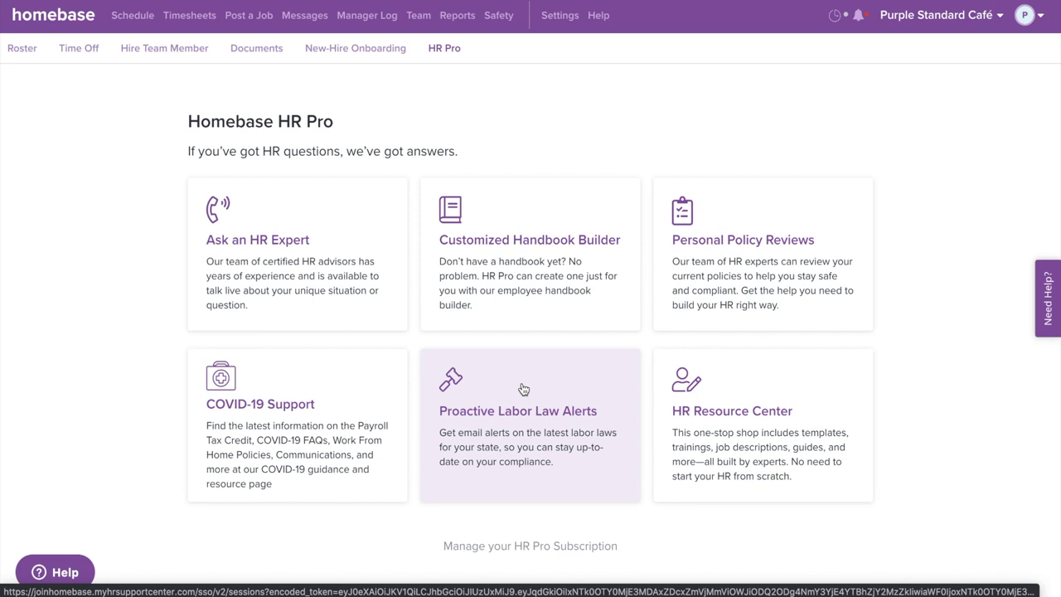
# Open the HR Pro support center, accept the terms on My Profile, and save.
pyautogui.click(250, 287)
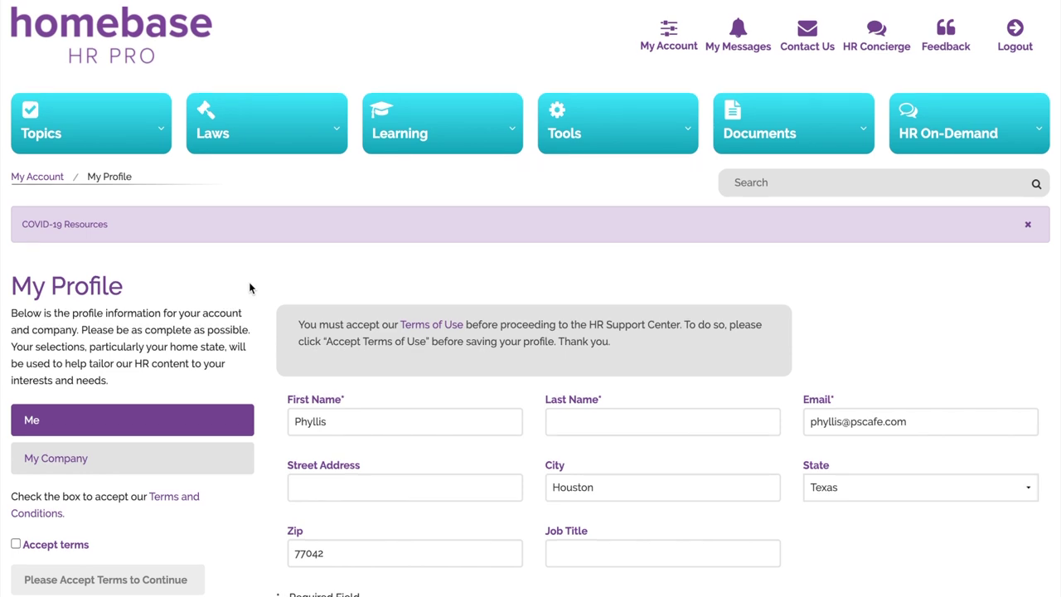
pyautogui.scroll(-3, 248, 288)
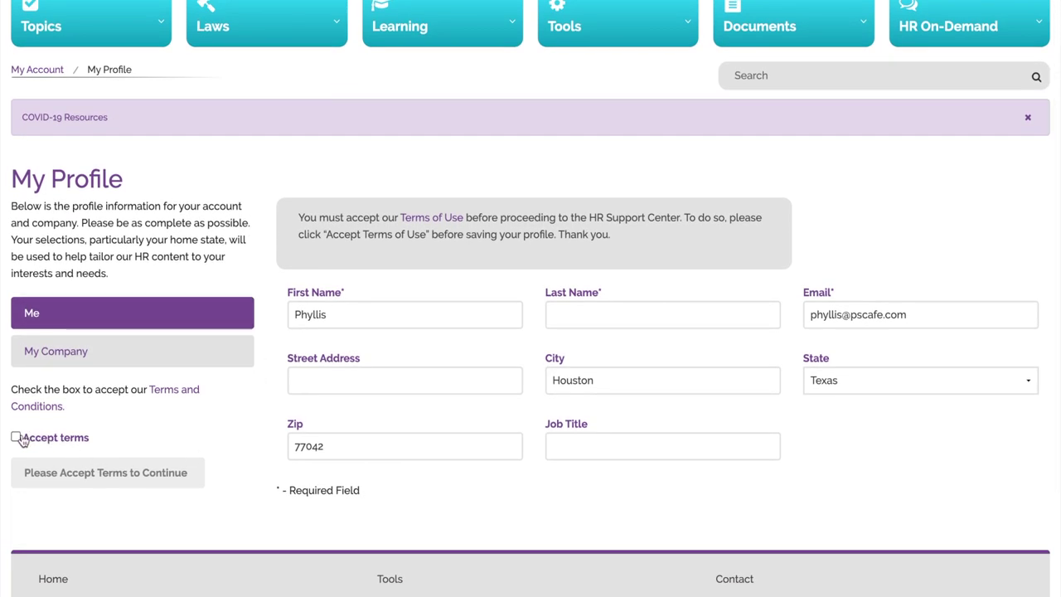
pyautogui.click(16, 437)
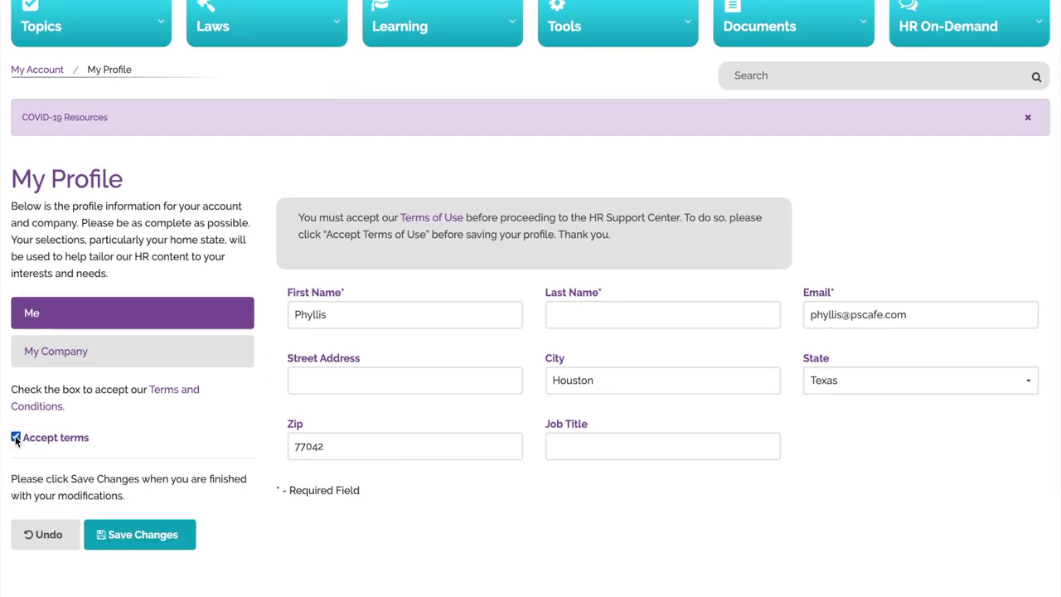
pyautogui.click(132, 546)
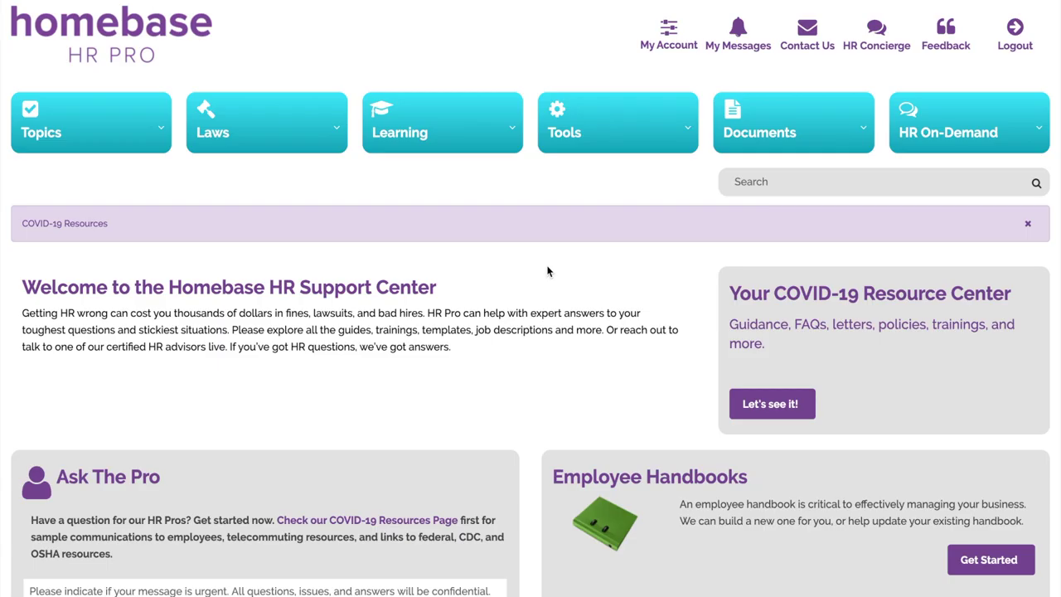
# Browse the Benefits topic, expanding its forms and HR Casts lists.
pyautogui.scroll(-9, 547, 271)
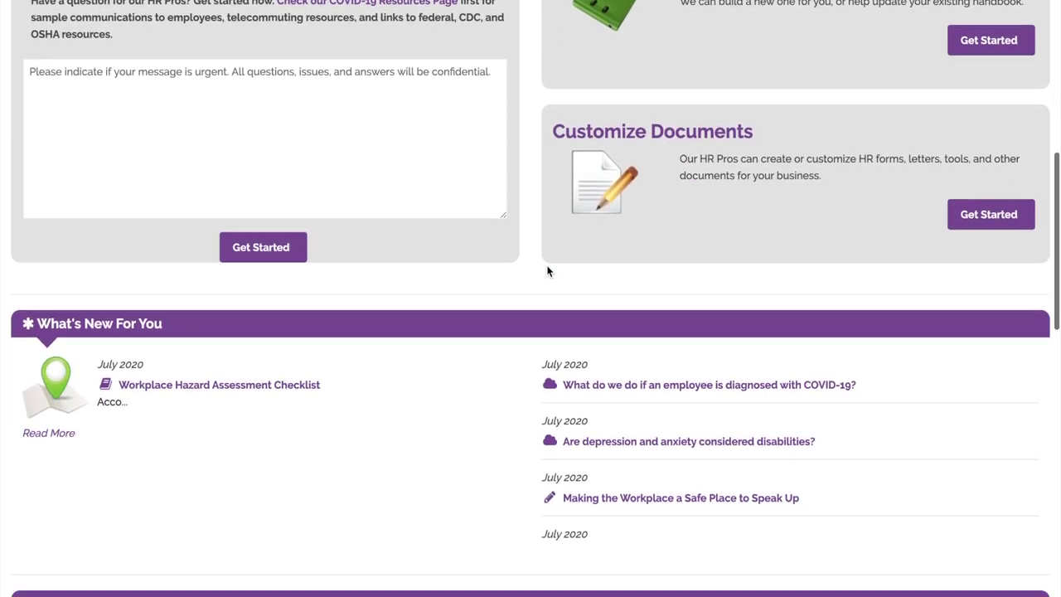
pyautogui.scroll(-8, 485, 295)
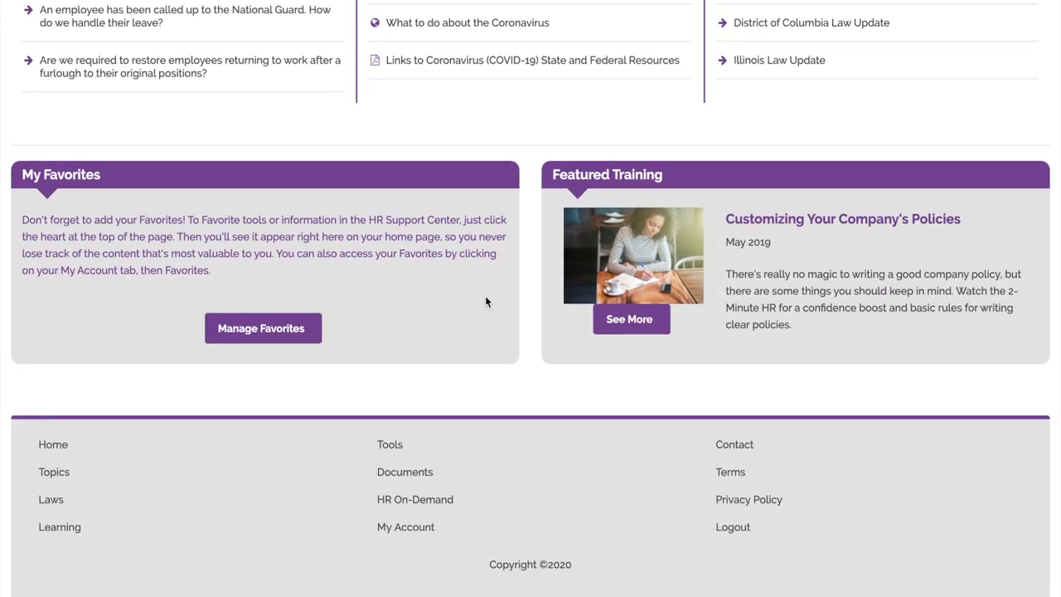
pyautogui.scroll(13, 486, 298)
pyautogui.scroll(3, 485, 295)
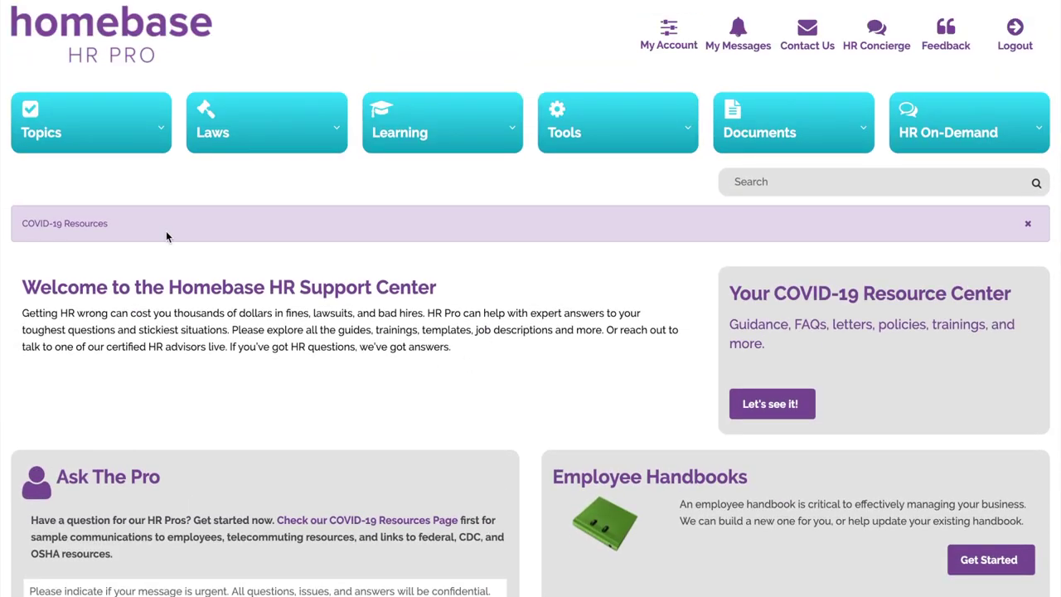
pyautogui.moveTo(146, 142)
pyautogui.click(138, 170)
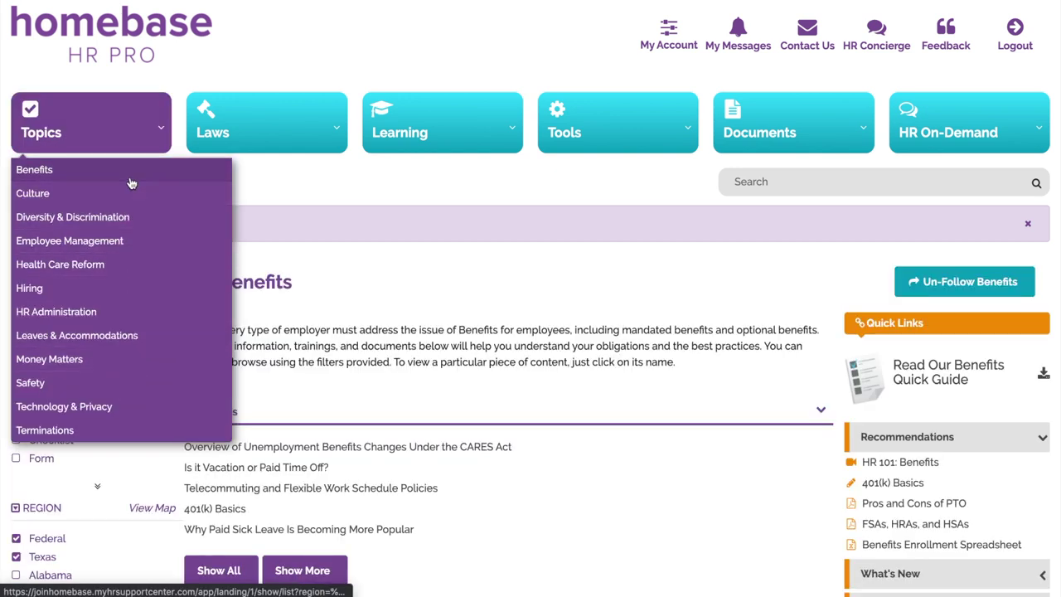
pyautogui.scroll(-3, 392, 281)
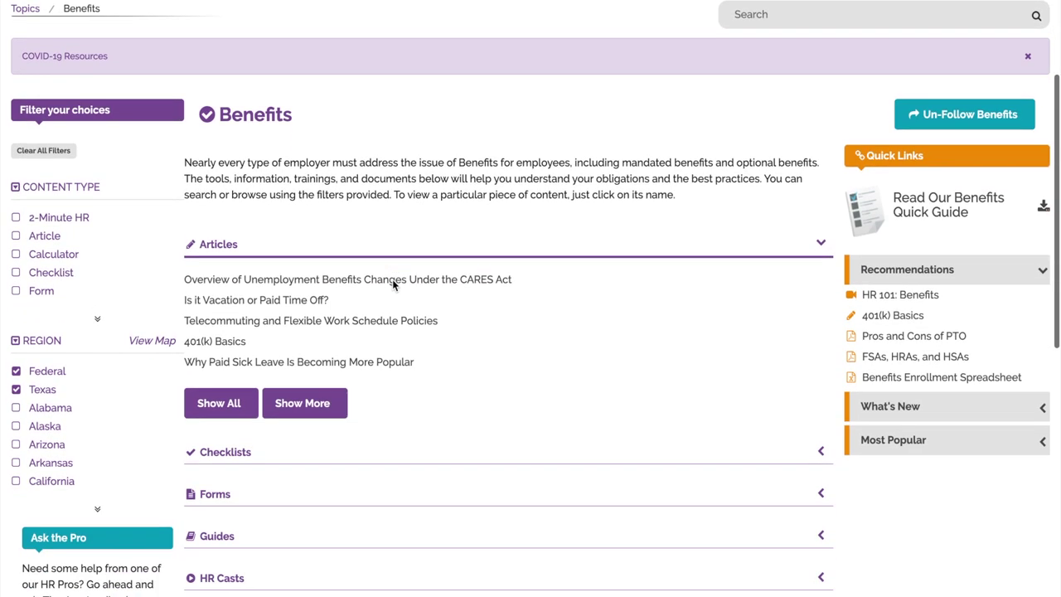
pyautogui.scroll(-1, 393, 279)
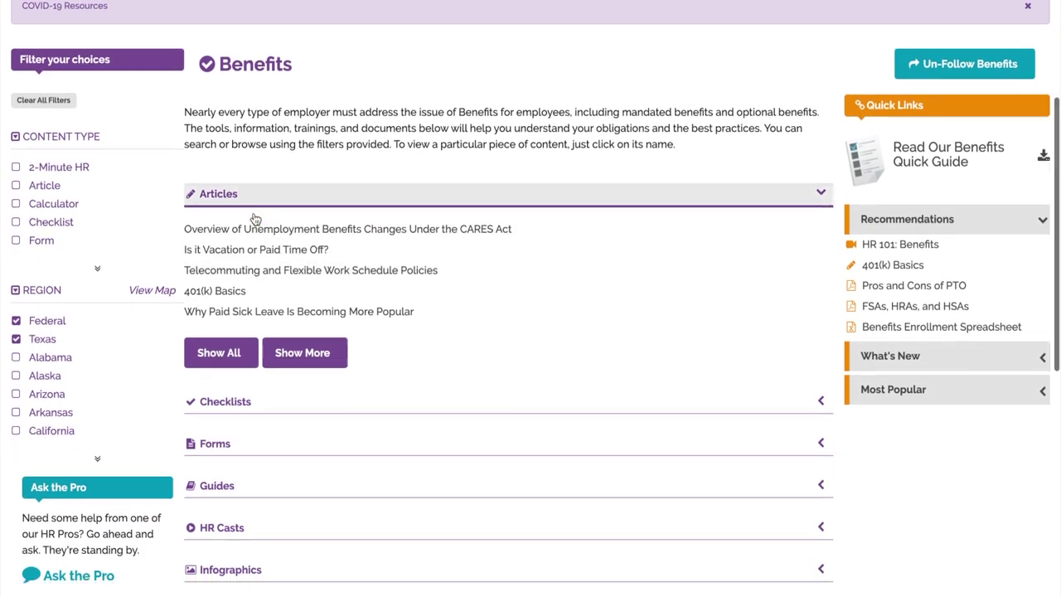
pyautogui.scroll(-3, 255, 236)
pyautogui.click(247, 241)
pyautogui.scroll(-3, 373, 340)
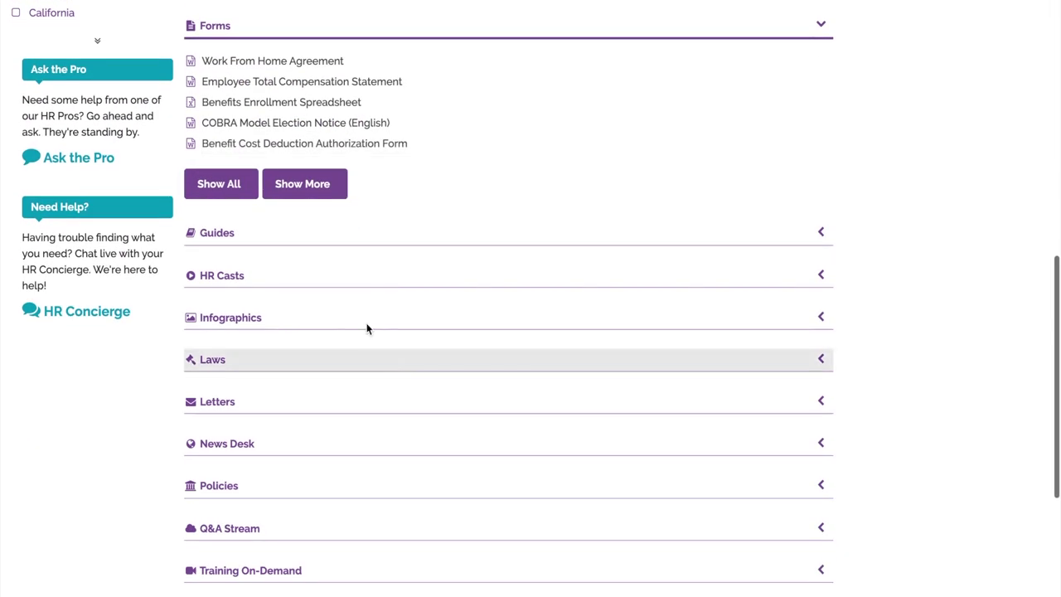
pyautogui.click(336, 277)
pyautogui.scroll(-3, 337, 277)
pyautogui.scroll(3, 337, 277)
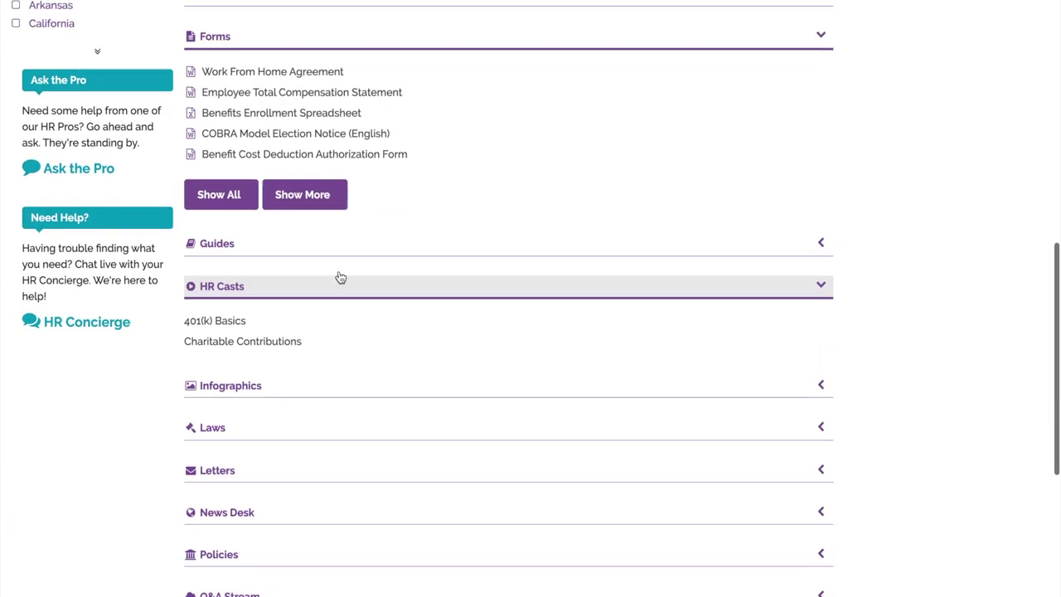
pyautogui.scroll(9, 339, 278)
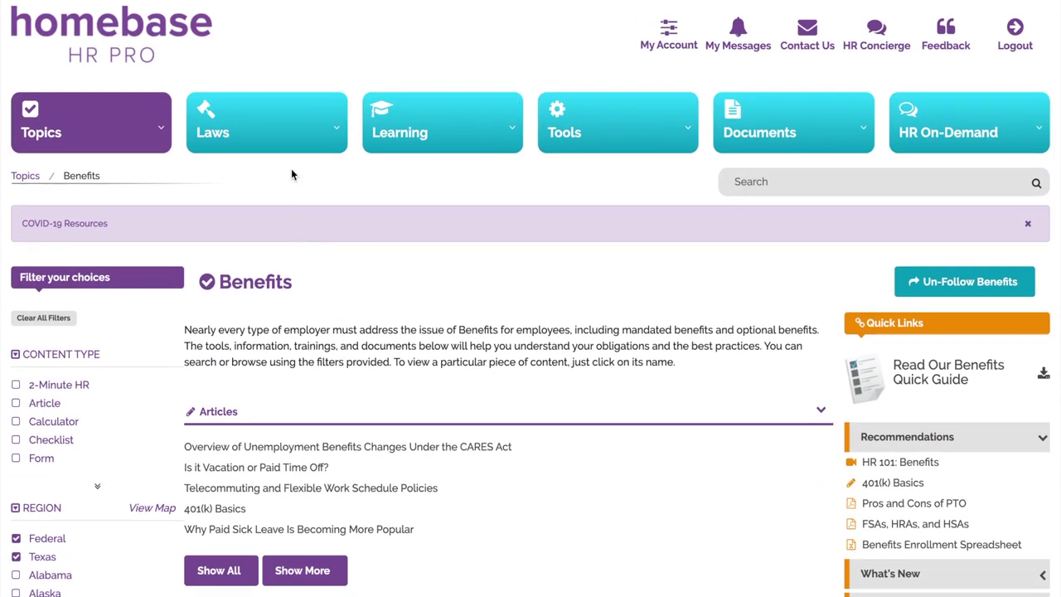
# View federal and state laws in the Laws page's Law Finder.
pyautogui.click(249, 119)
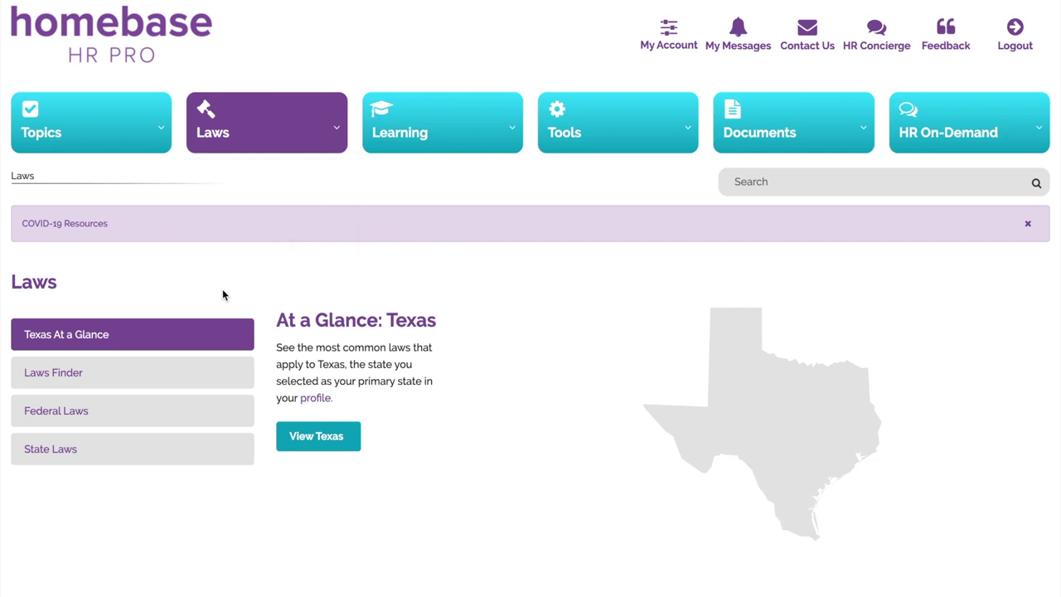
pyautogui.click(191, 383)
pyautogui.scroll(-2, 190, 416)
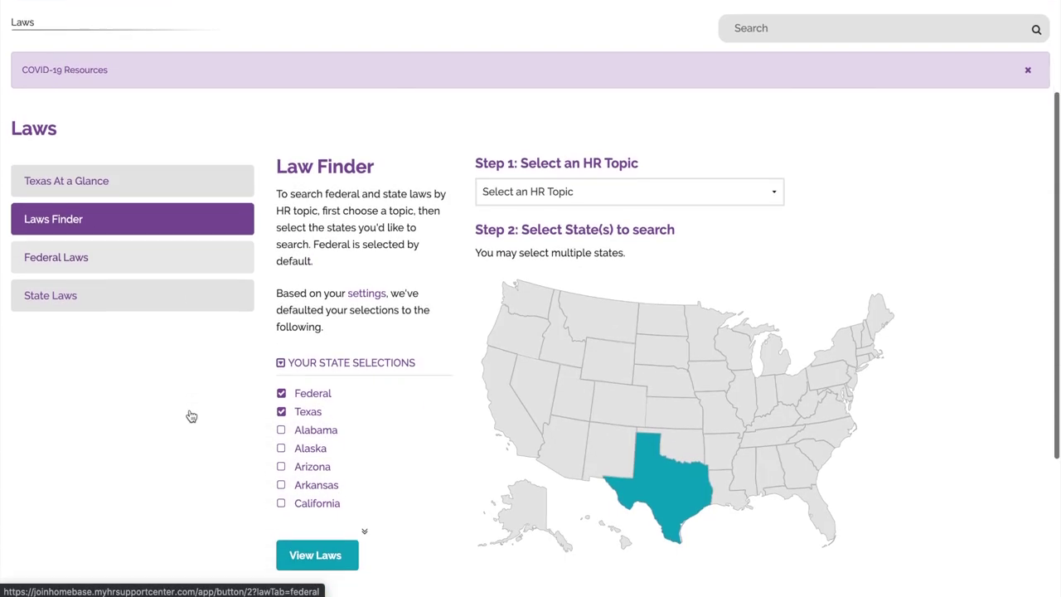
pyautogui.click(154, 203)
pyautogui.click(171, 231)
pyautogui.scroll(3, 163, 239)
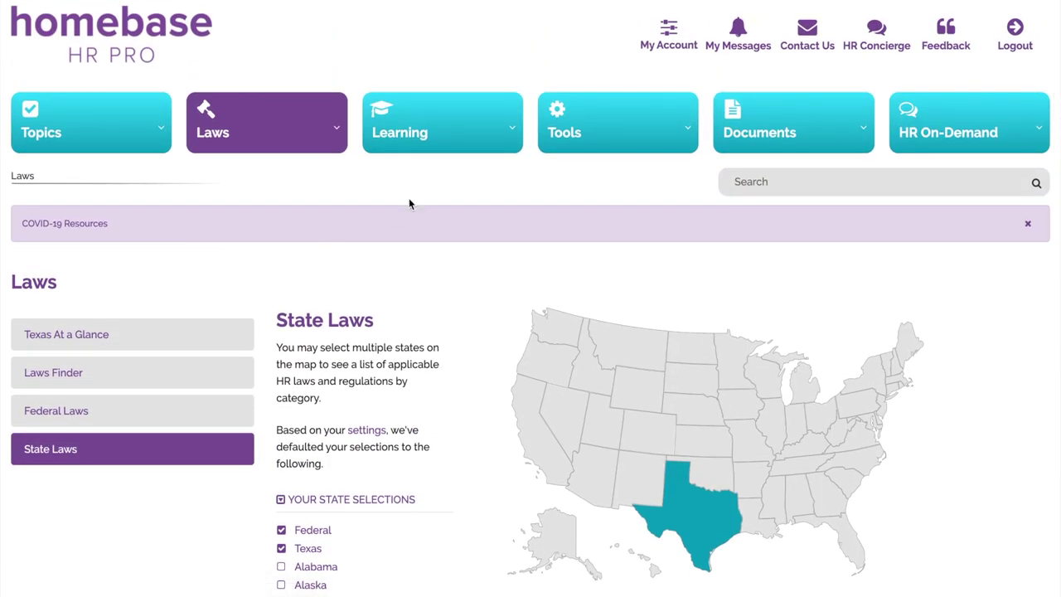
# Open the Training On-Demand library from the Learning page and return to its top.
pyautogui.click(422, 133)
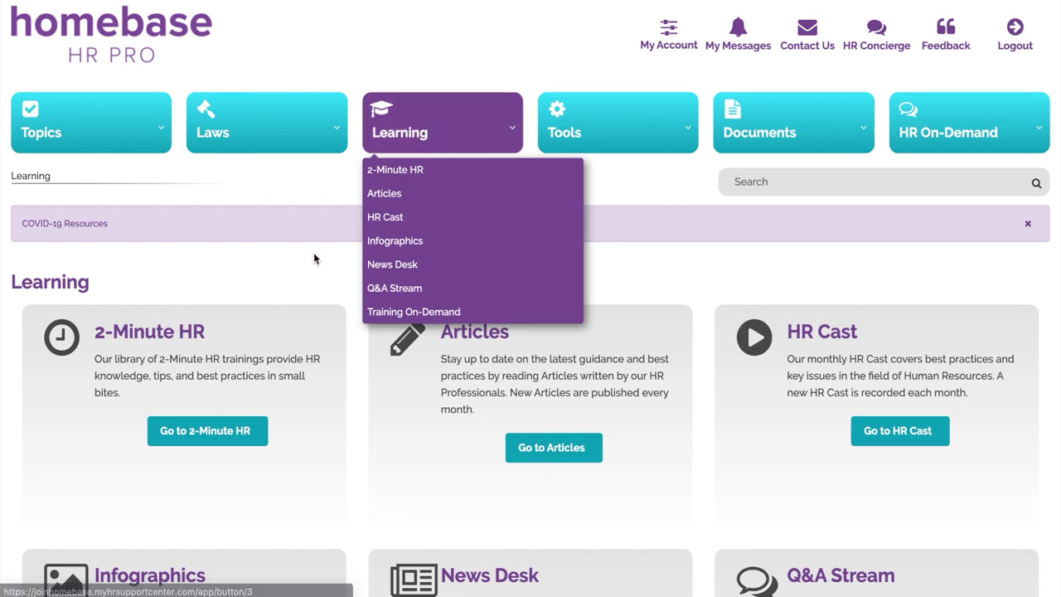
pyautogui.scroll(-1, 322, 282)
pyautogui.scroll(-4, 323, 284)
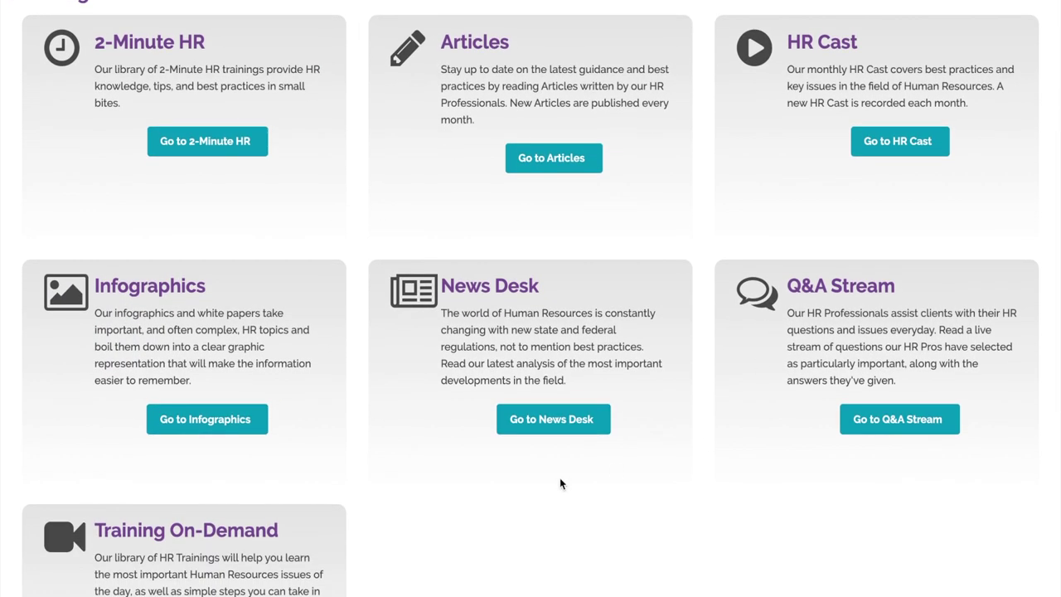
pyautogui.scroll(-3, 381, 536)
pyautogui.click(208, 507)
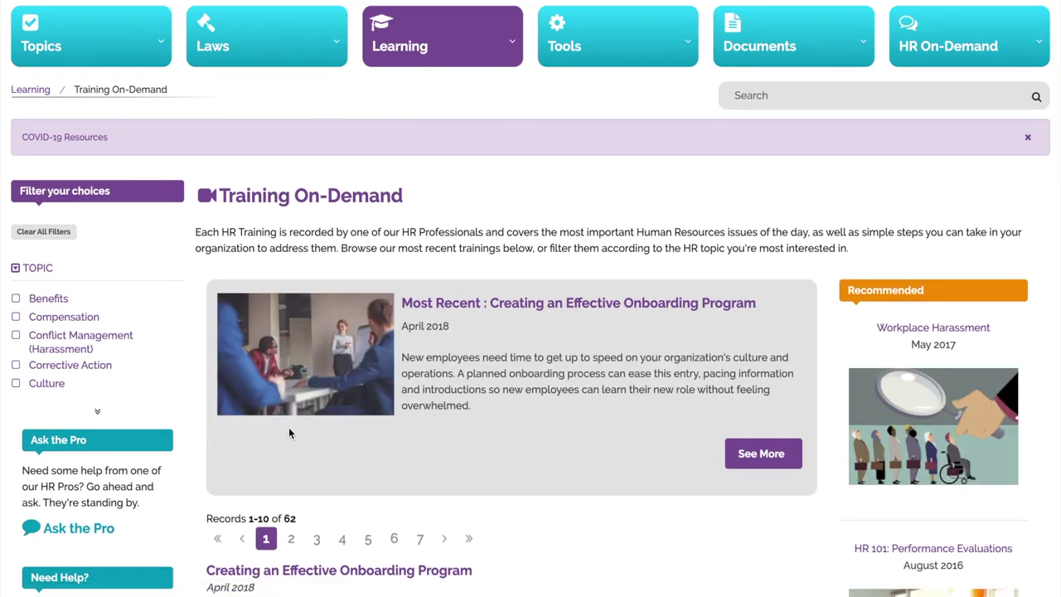
pyautogui.scroll(-3, 288, 428)
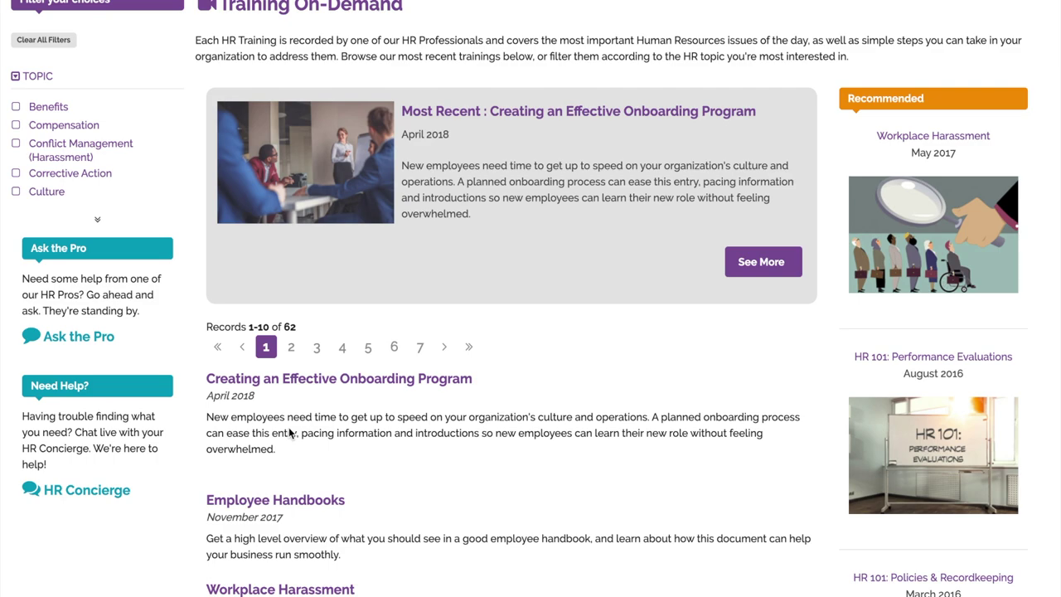
pyautogui.scroll(2, 288, 428)
pyautogui.scroll(3, 289, 428)
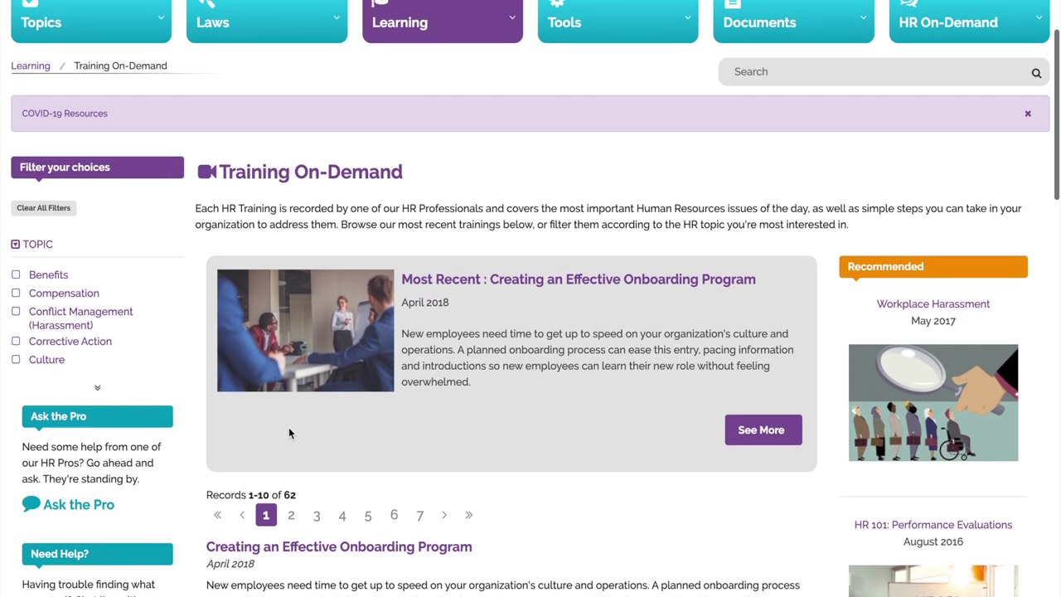
pyautogui.scroll(1, 290, 434)
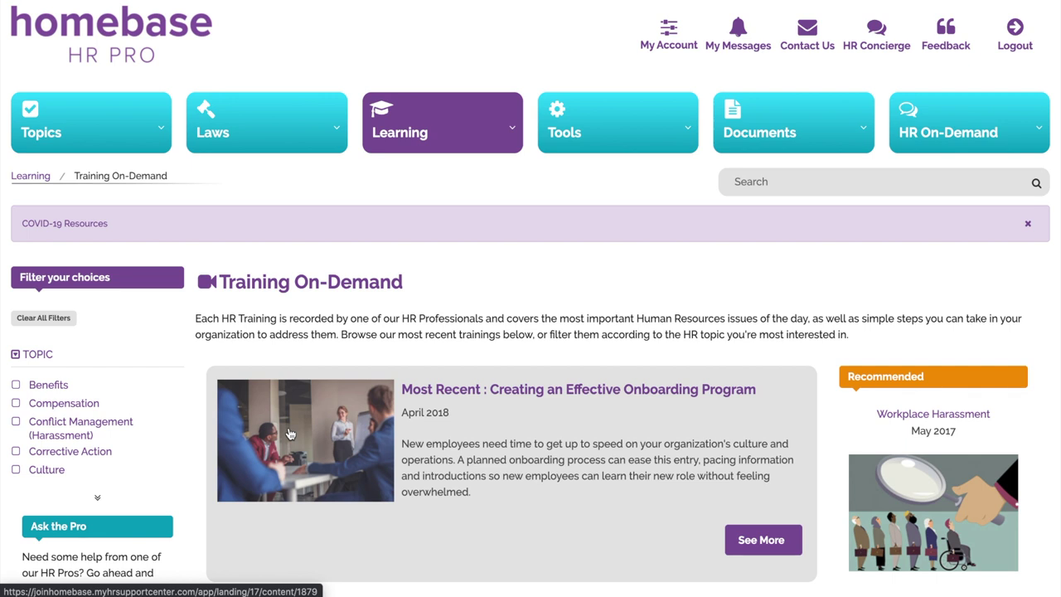
# Open the HR Pro Tools overview page.
pyautogui.moveTo(582, 139)
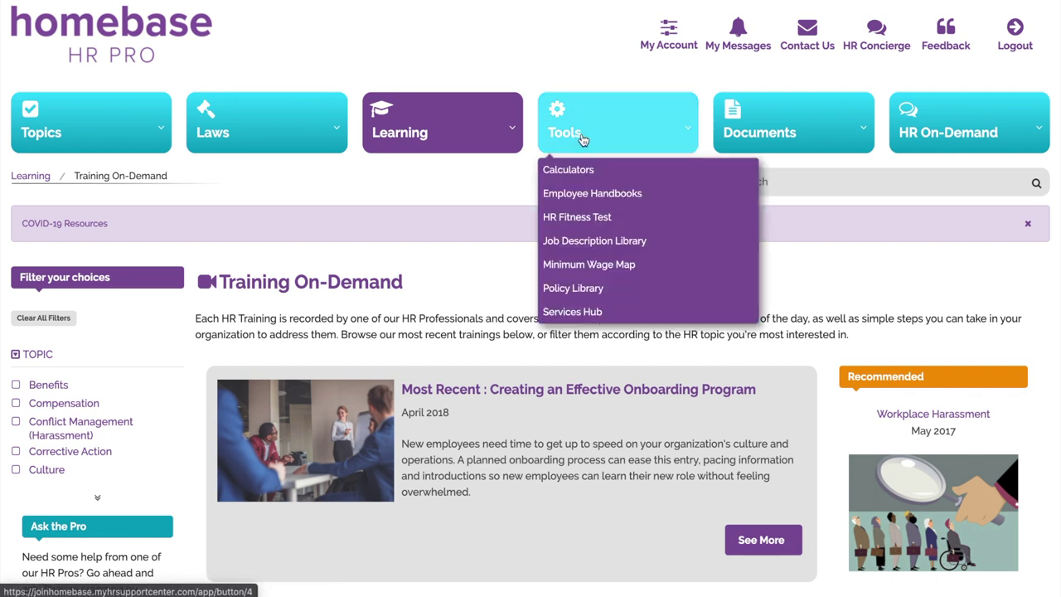
pyautogui.click(589, 117)
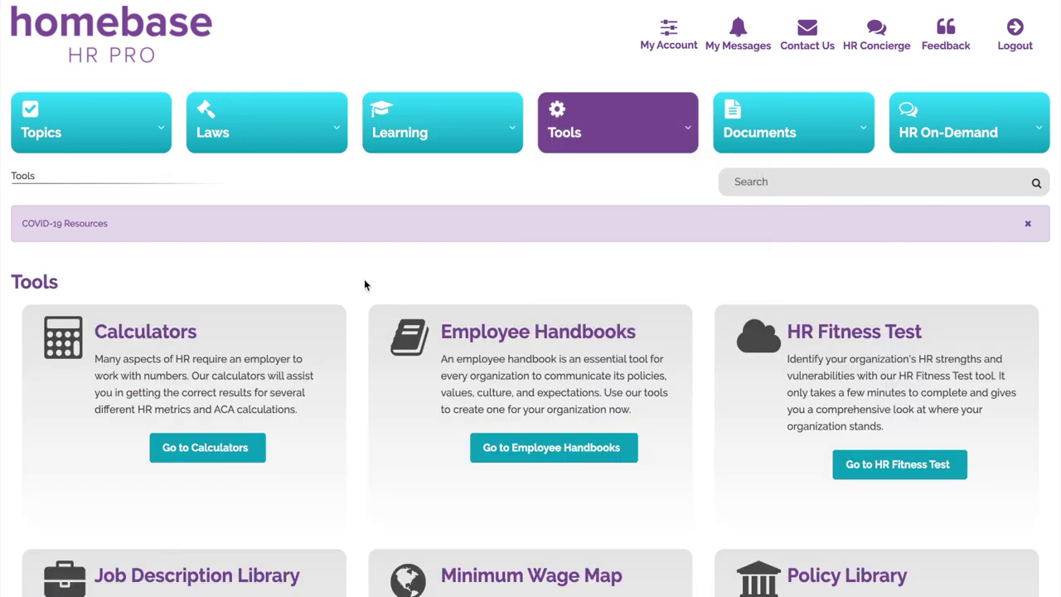
pyautogui.scroll(-3, 364, 284)
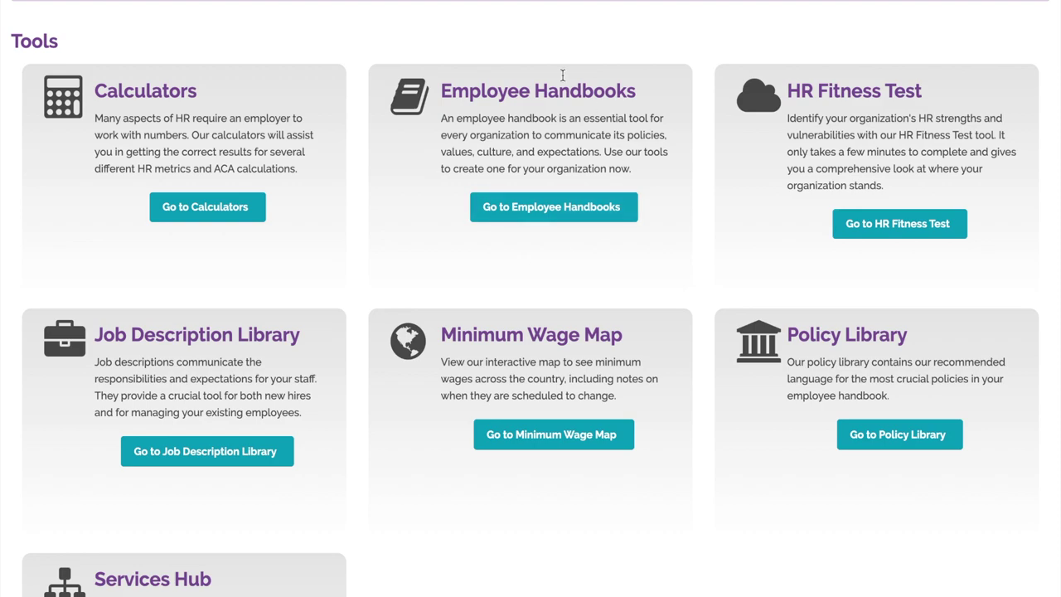
# Look through the Employee Handbook Wizard options, then go to the Documents section.
pyautogui.click(562, 211)
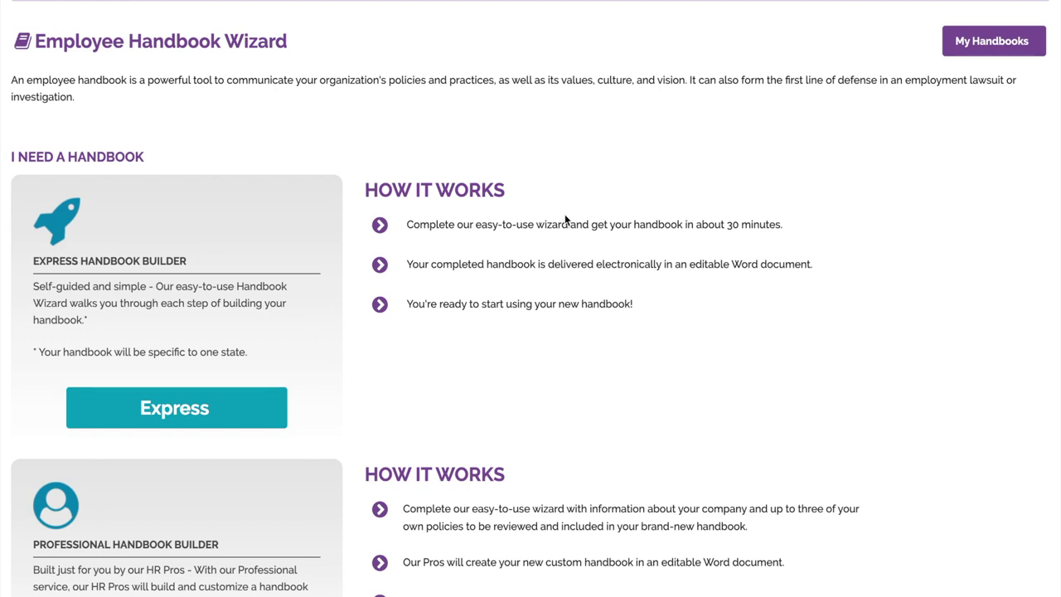
pyautogui.scroll(-3, 565, 219)
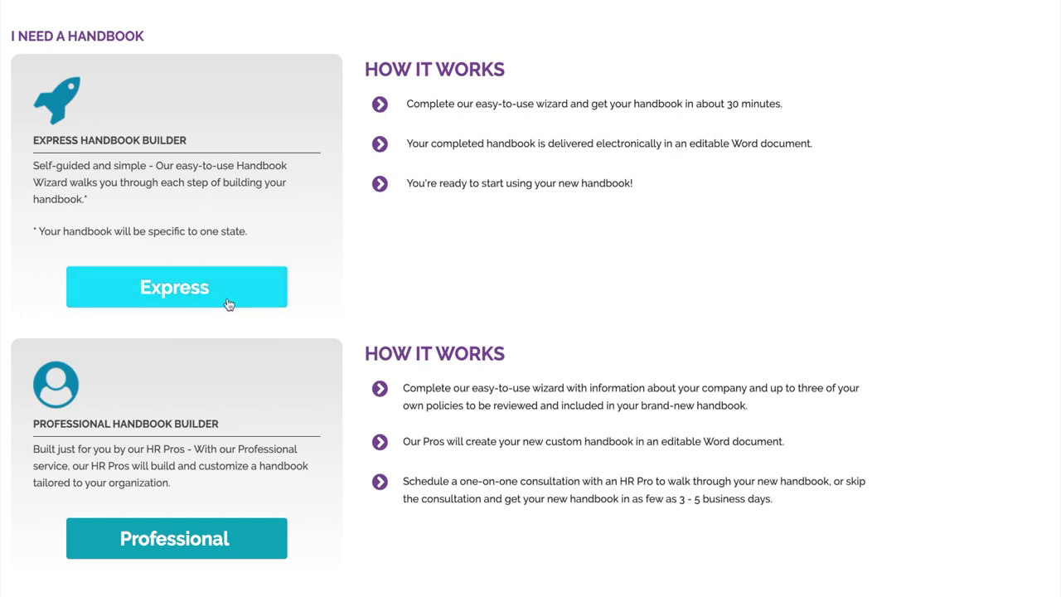
pyautogui.scroll(-1, 231, 304)
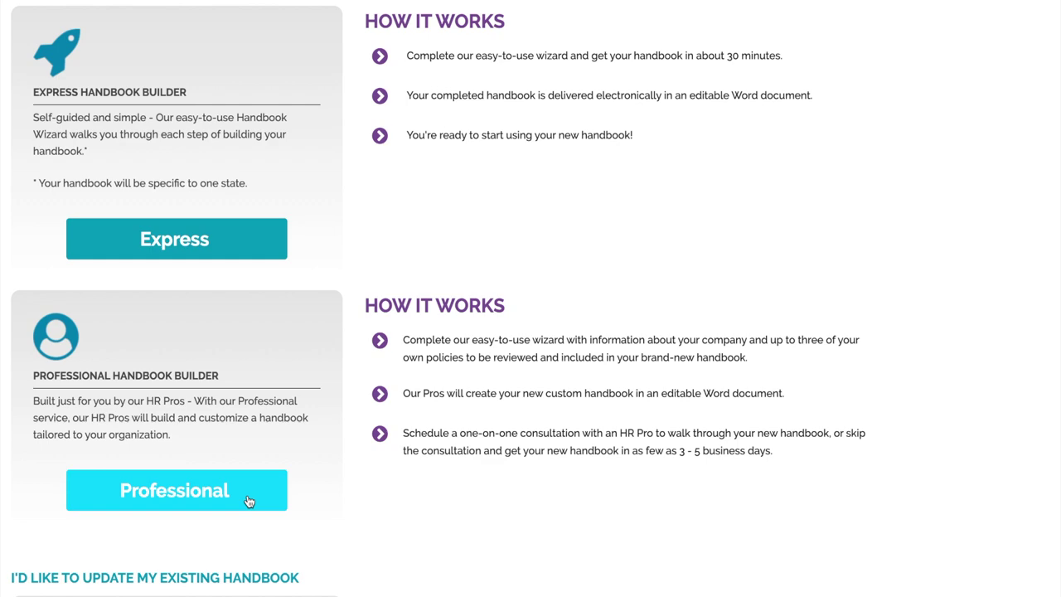
pyautogui.scroll(-4, 249, 502)
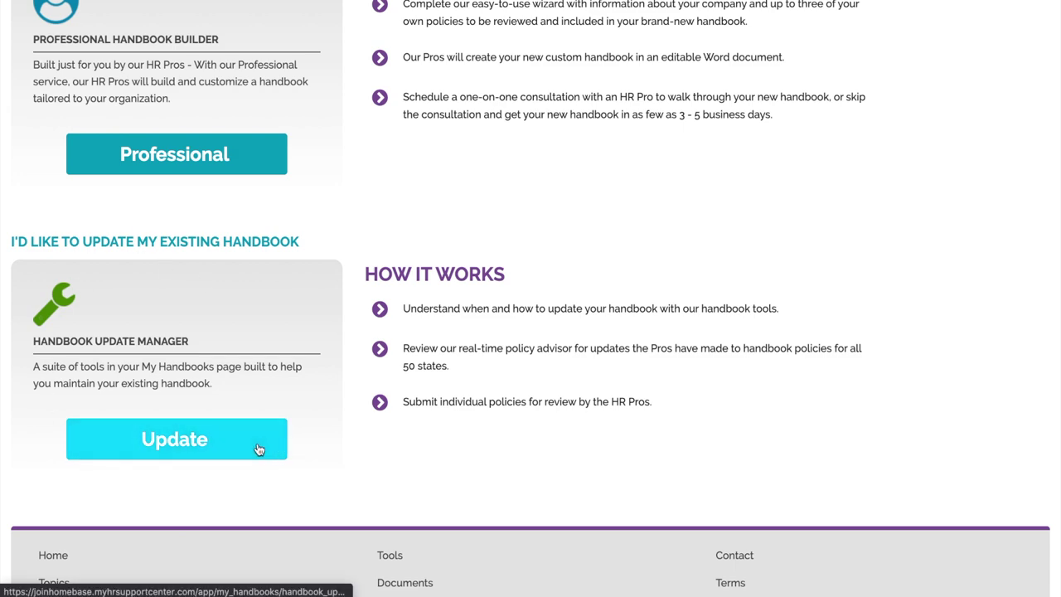
pyautogui.scroll(7, 368, 455)
pyautogui.scroll(2, 580, 220)
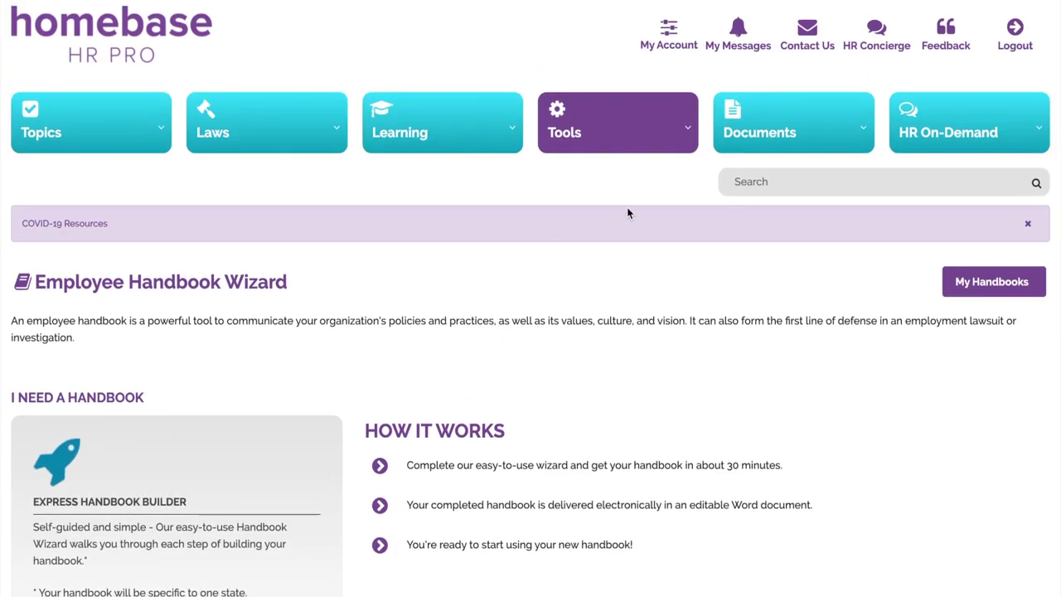
pyautogui.click(792, 116)
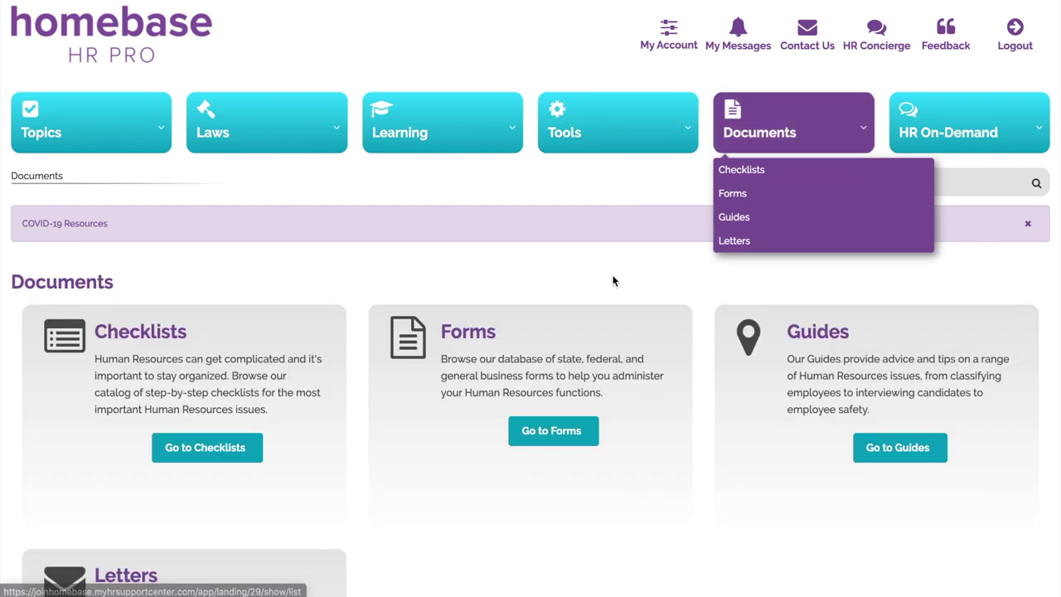
# Start a new question from the HR On-Demand services page.
pyautogui.scroll(-2, 613, 279)
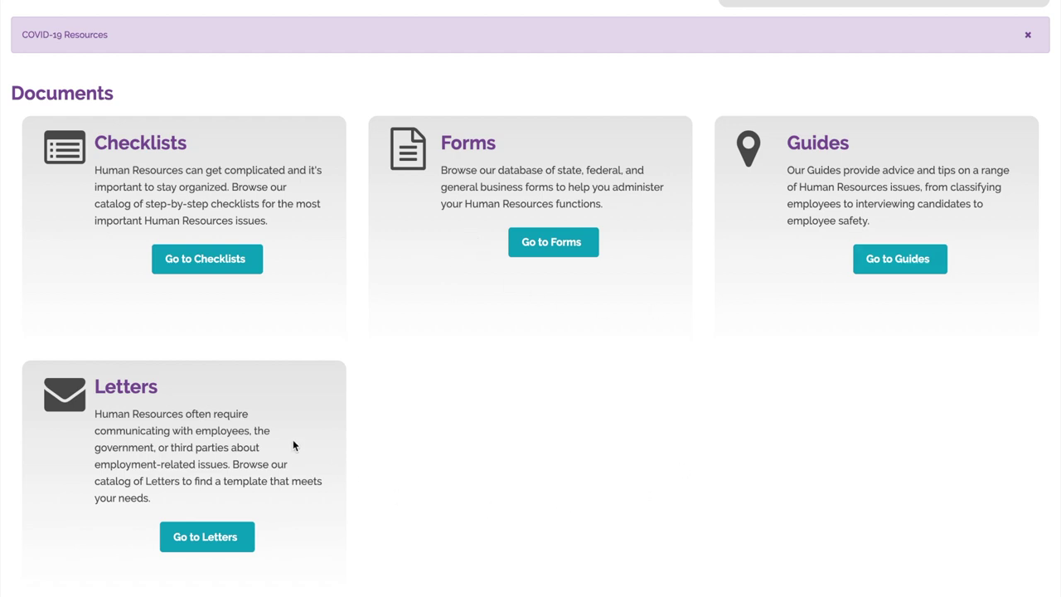
pyautogui.scroll(2, 481, 369)
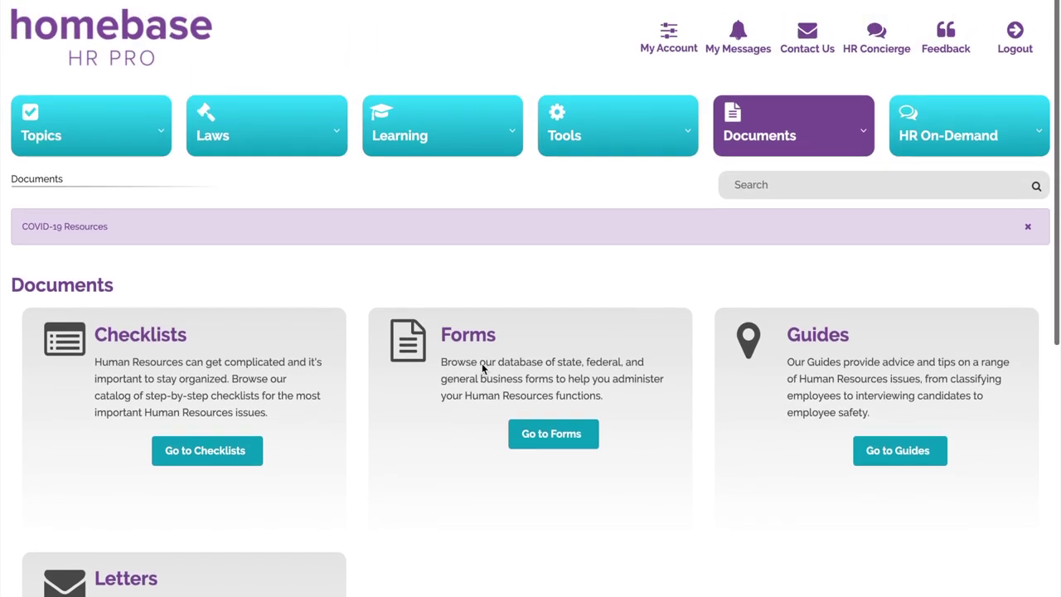
pyautogui.click(986, 131)
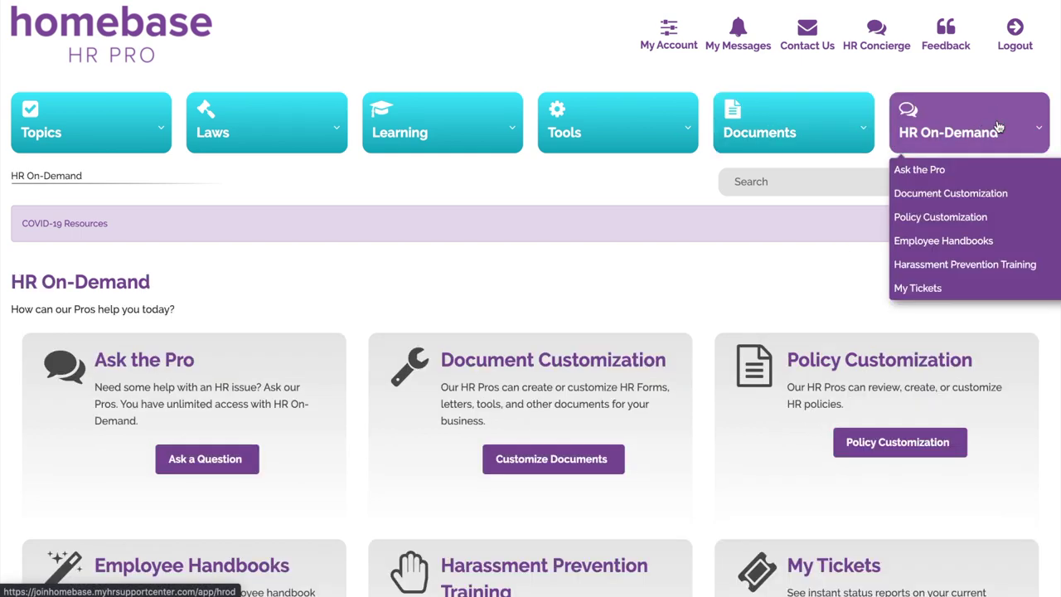
pyautogui.scroll(-2, 339, 410)
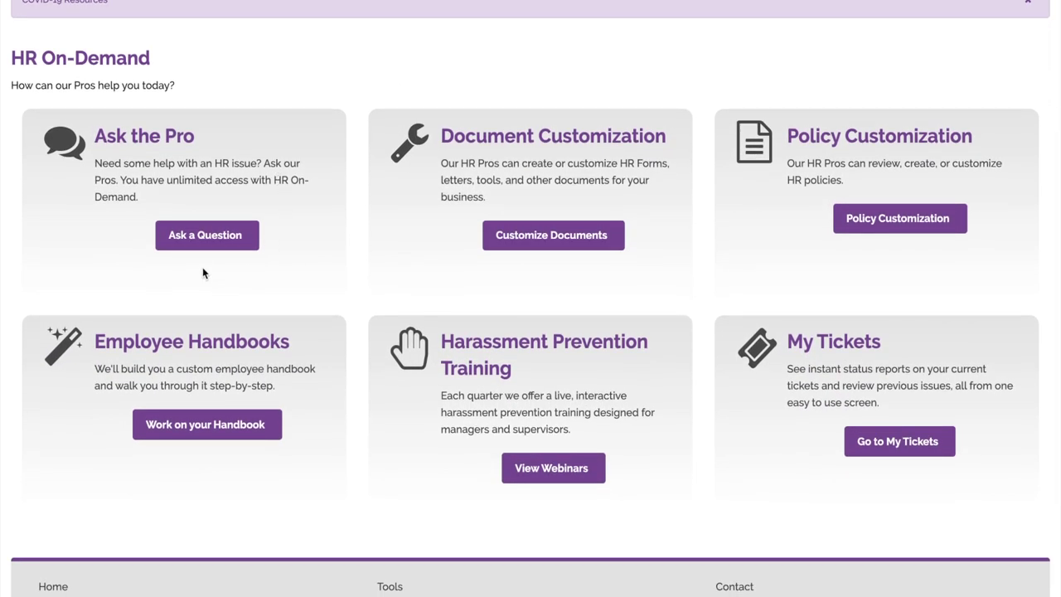
pyautogui.click(199, 239)
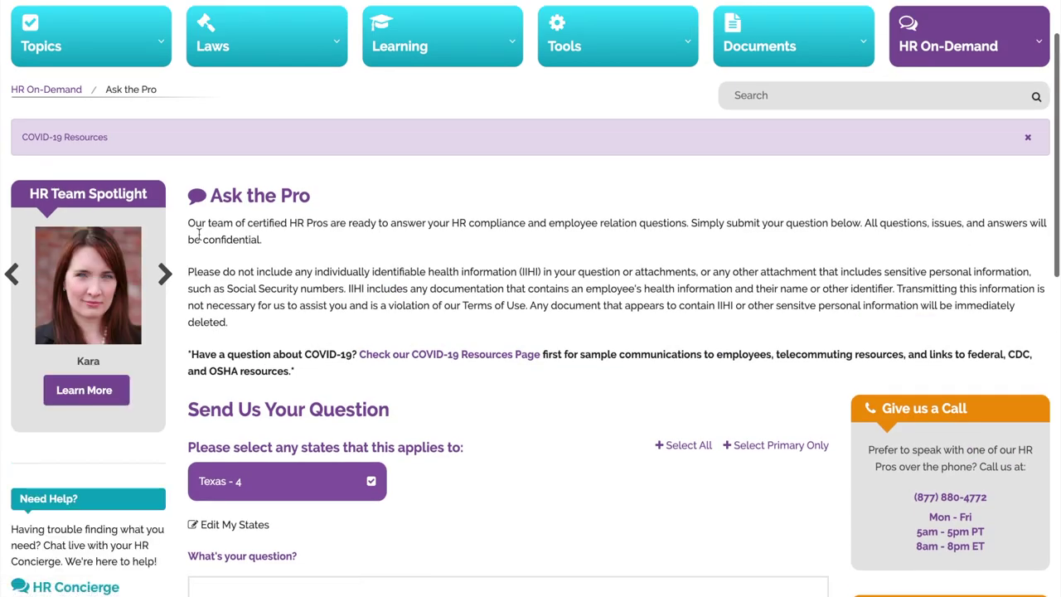
# Submit the question 'Do you recommend reducing hours as a disciplinary measure?'.
pyautogui.scroll(-1, 489, 373)
pyautogui.scroll(-1, 480, 392)
pyautogui.click(480, 391)
pyautogui.write('Do yo')
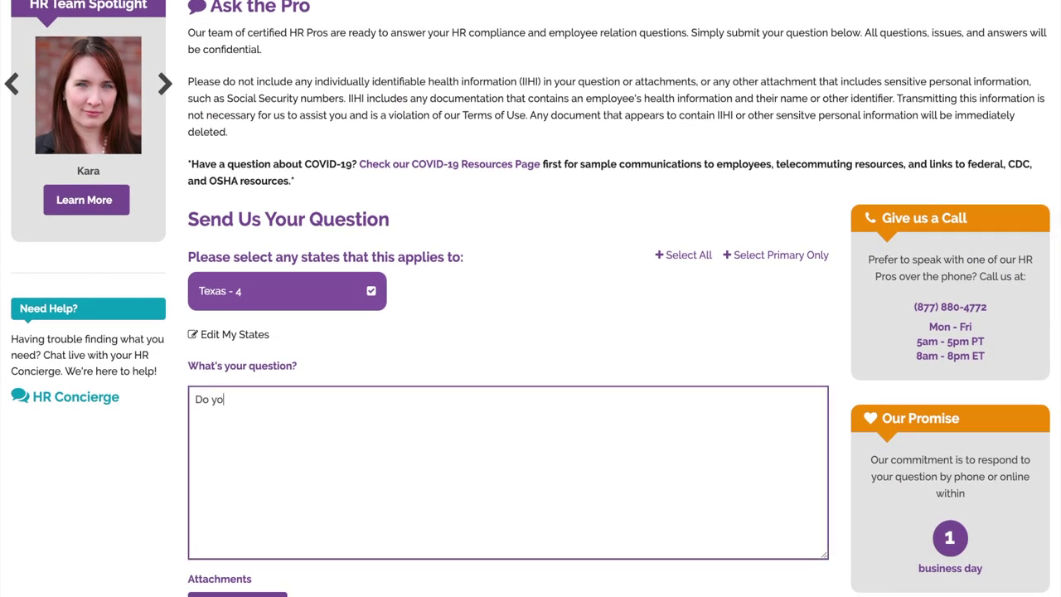
pyautogui.write('u recommend reducing hours as a ')
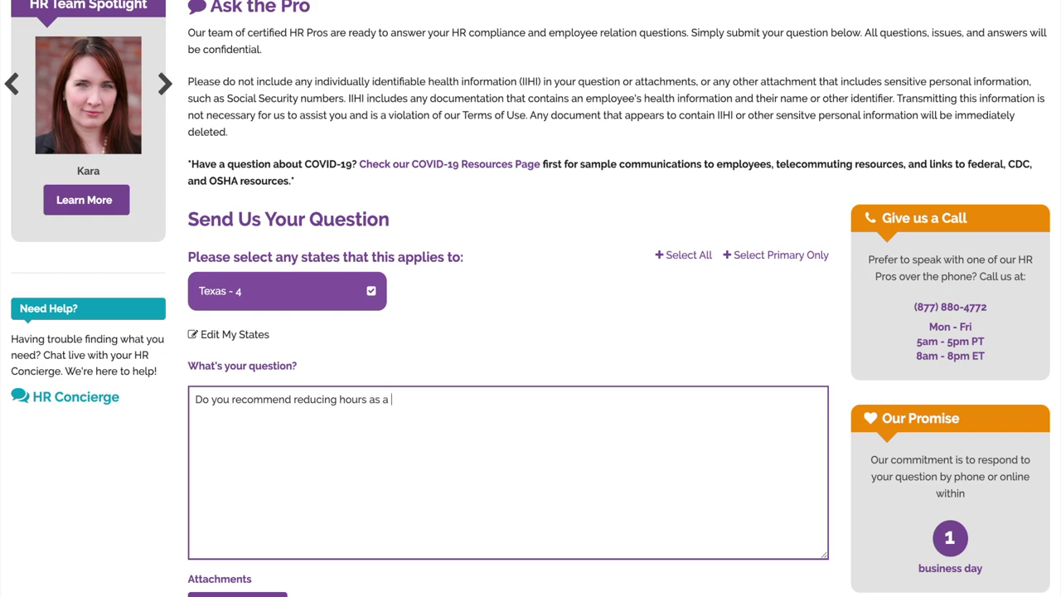
pyautogui.write('disciplinary measure?')
pyautogui.scroll(-5, 528, 412)
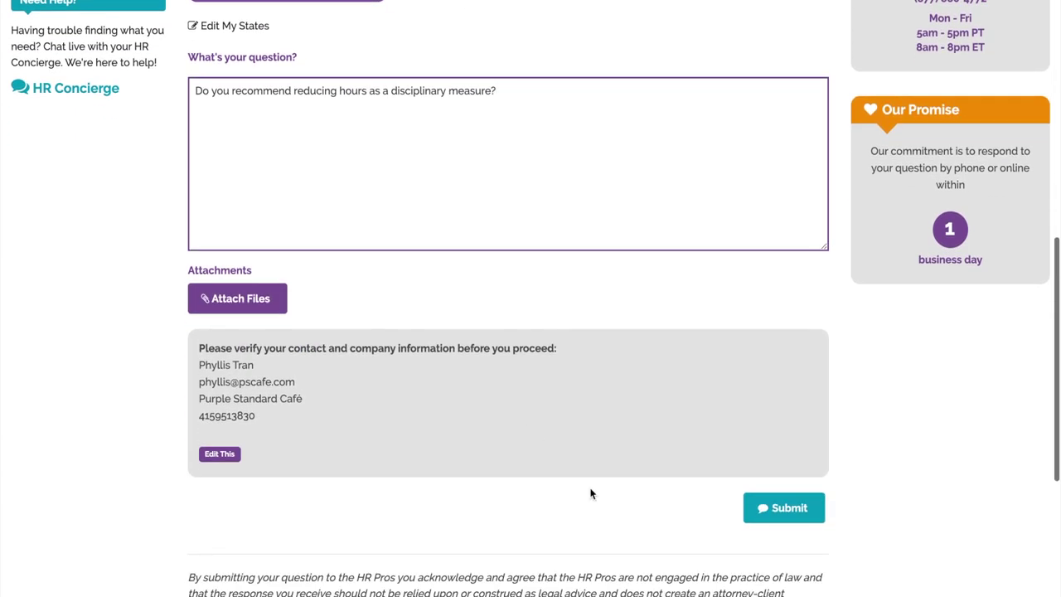
pyautogui.click(782, 506)
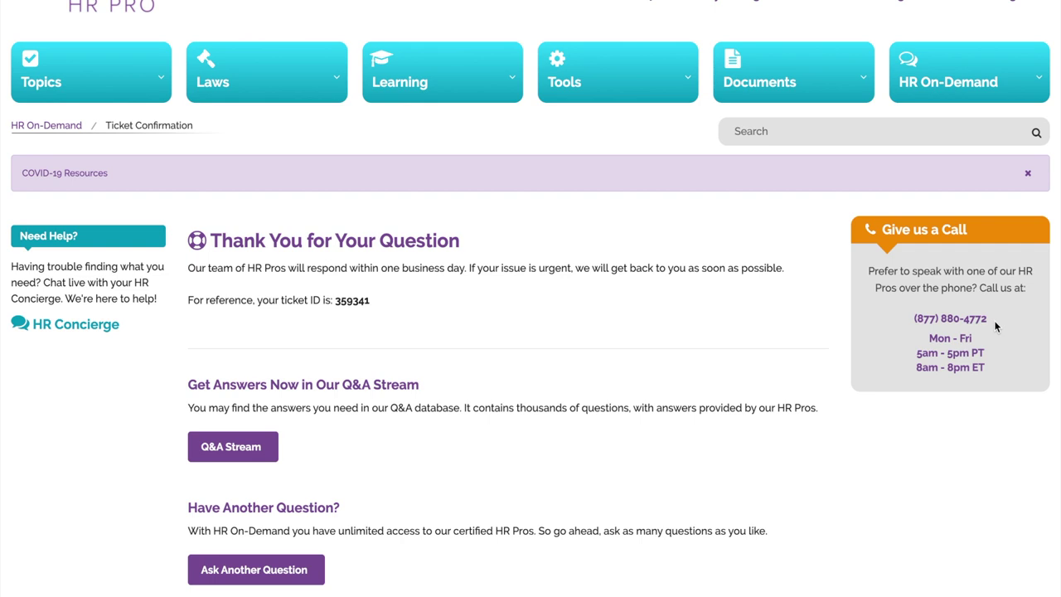
pyautogui.scroll(1, 829, 332)
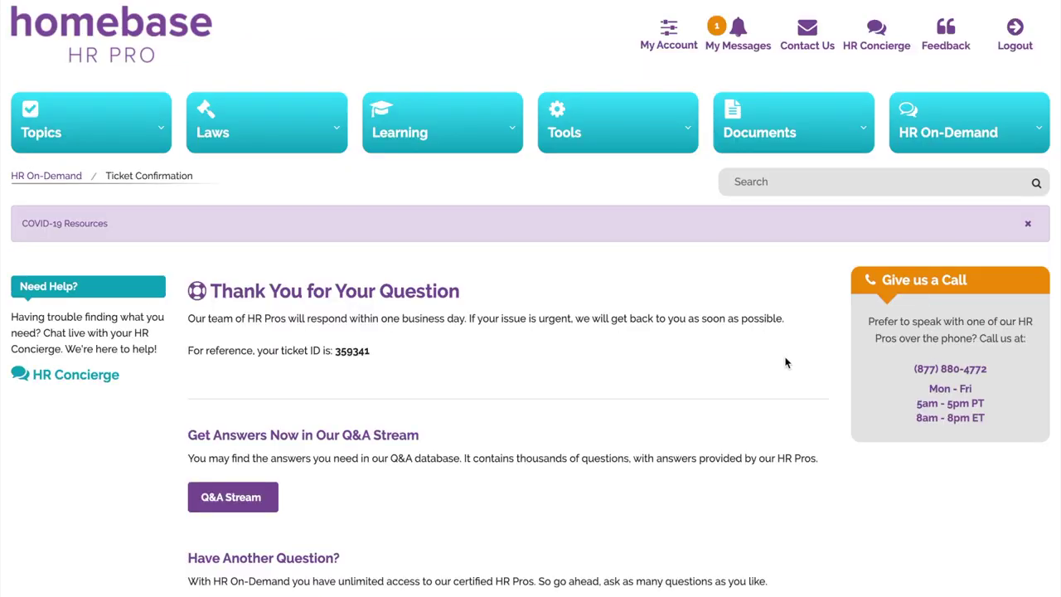
# Open My Tickets from HR On-Demand and check the disciplinary-hours ticket is Pending Assignment.
pyautogui.click(1035, 131)
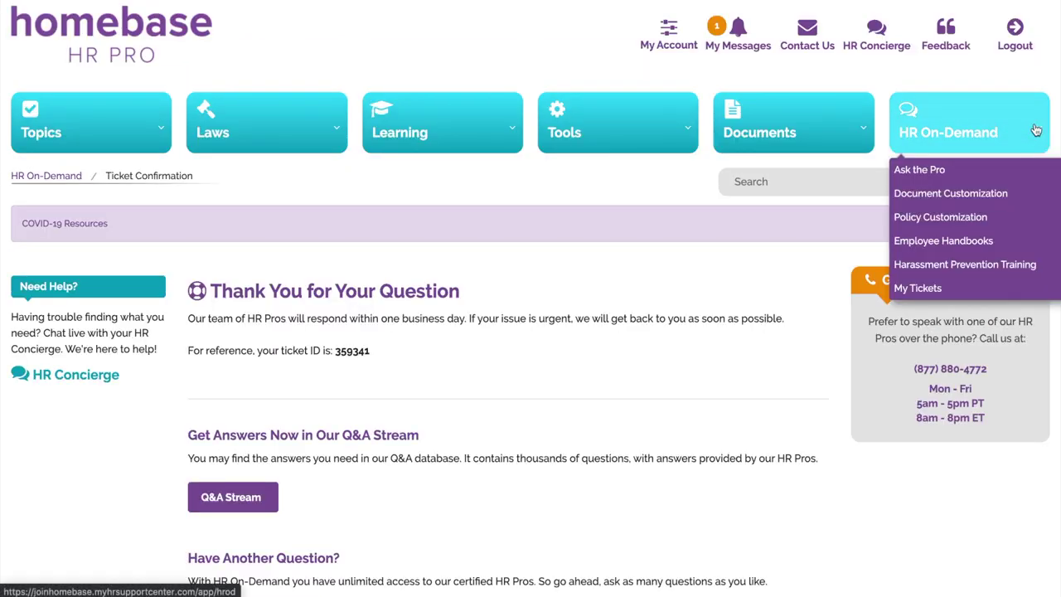
pyautogui.click(955, 291)
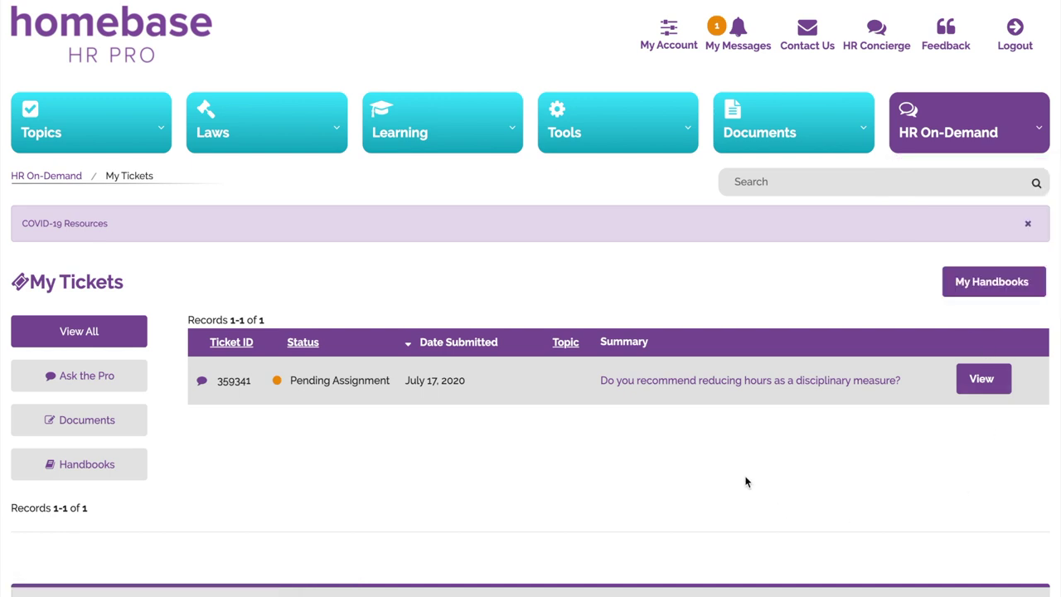
pyautogui.scroll(-1, 745, 481)
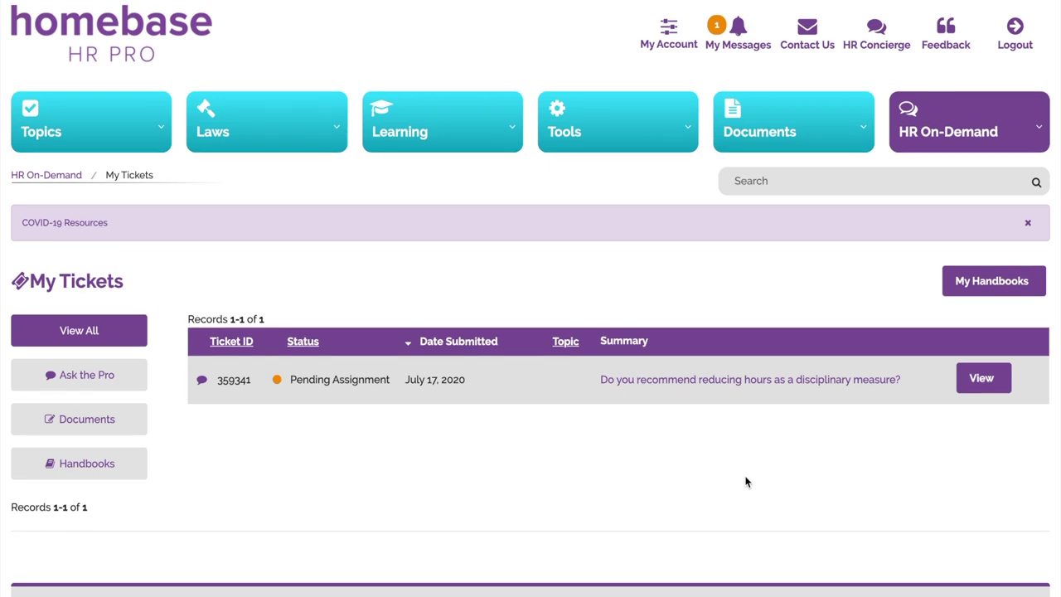
pyautogui.scroll(-1, 746, 481)
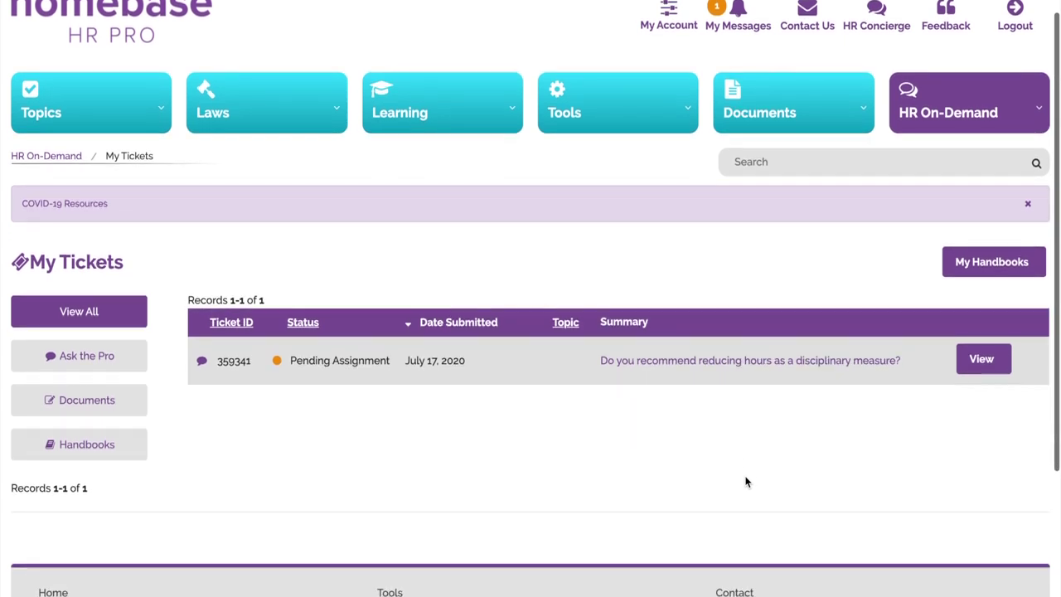
pyautogui.scroll(-1, 745, 481)
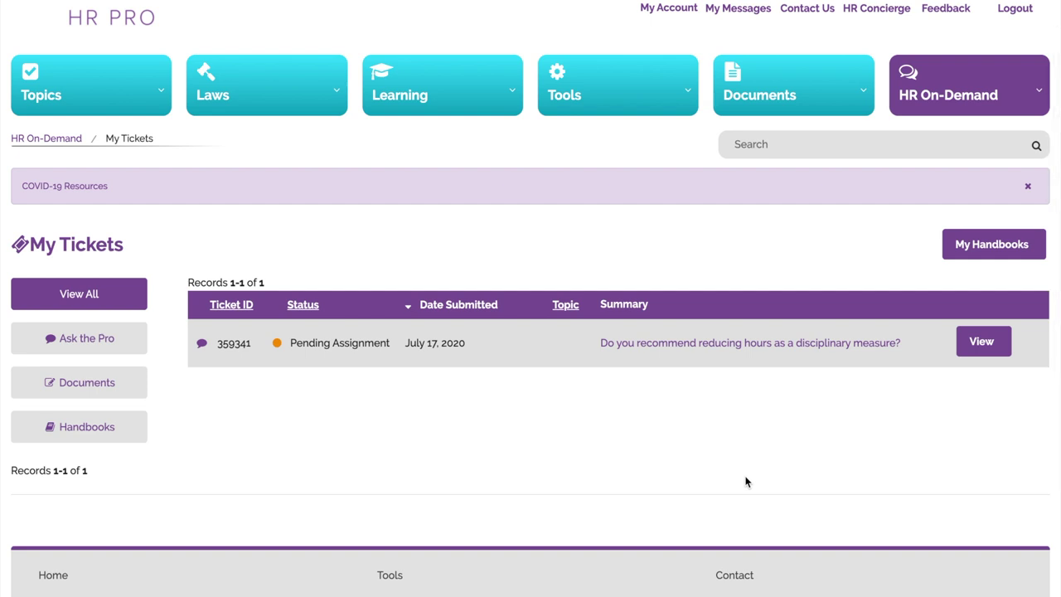
pyautogui.scroll(2, 746, 481)
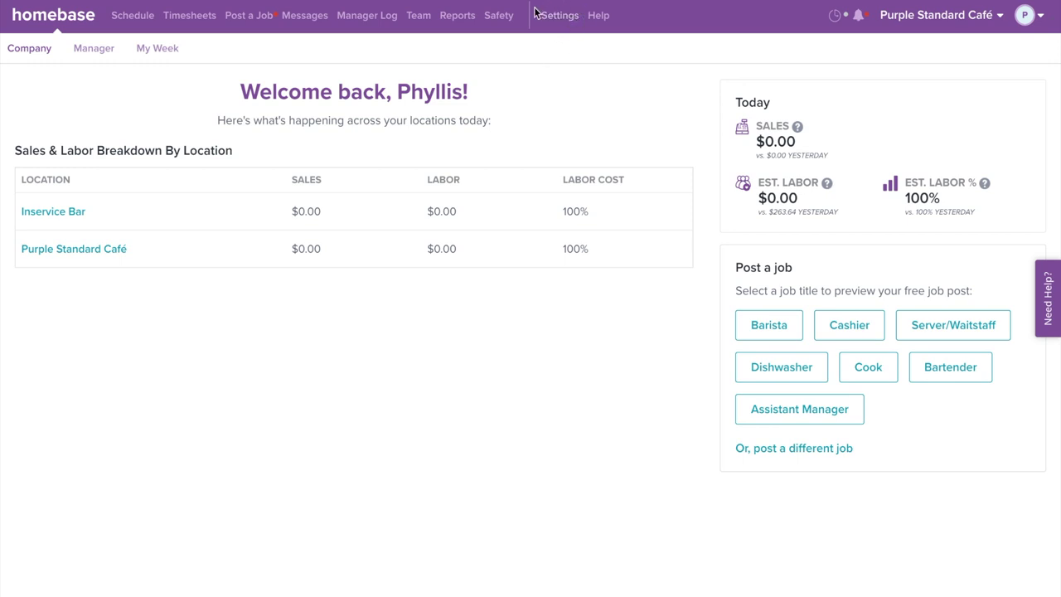
# Go to the location settings' Basic Info page for Purple Standard Café.
pyautogui.click(559, 23)
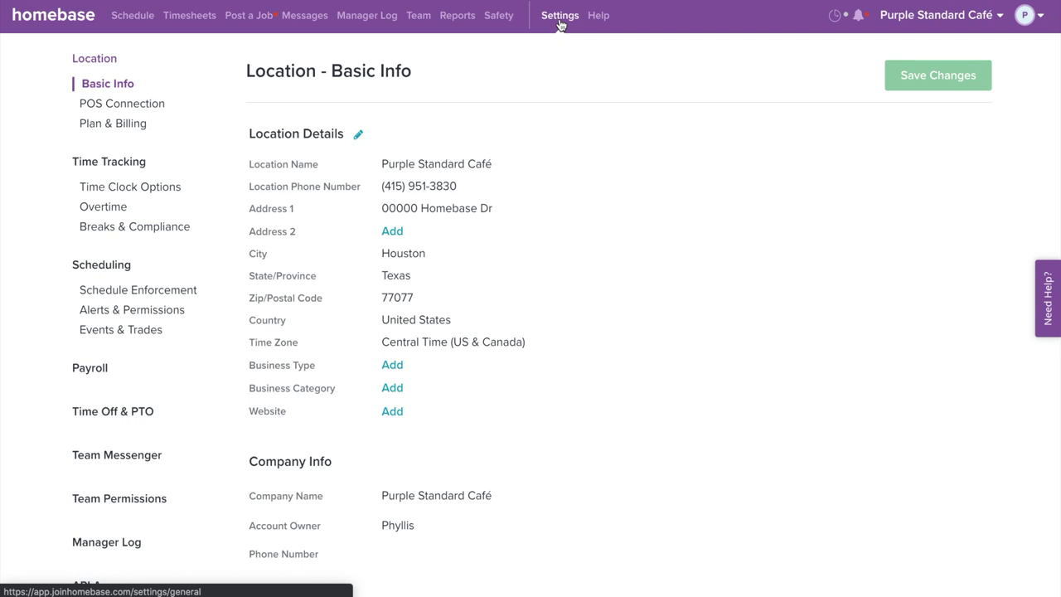
pyautogui.scroll(-3, 211, 138)
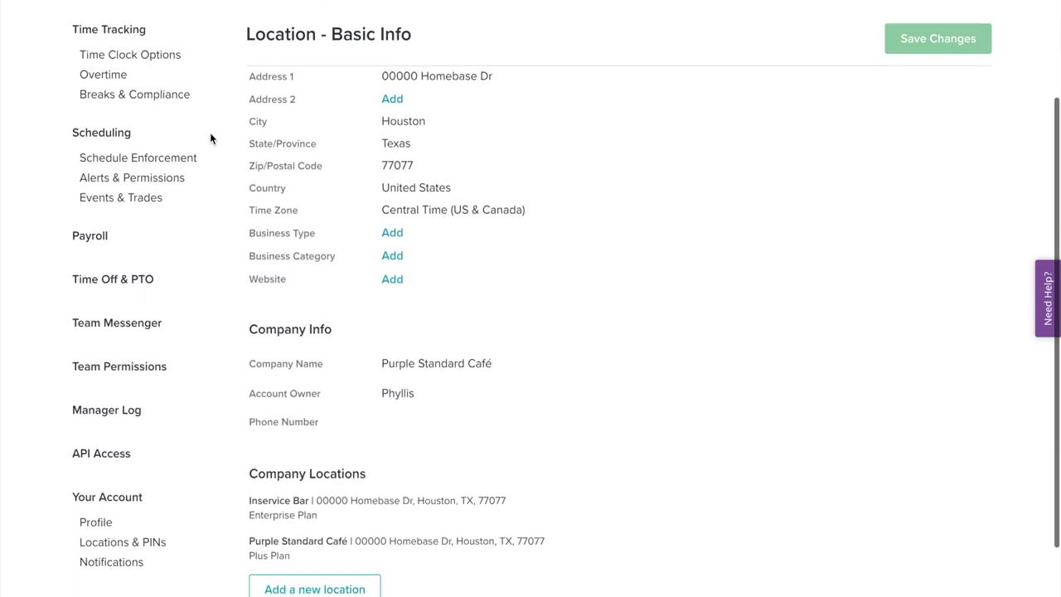
pyautogui.scroll(-2, 210, 138)
pyautogui.scroll(4, 210, 137)
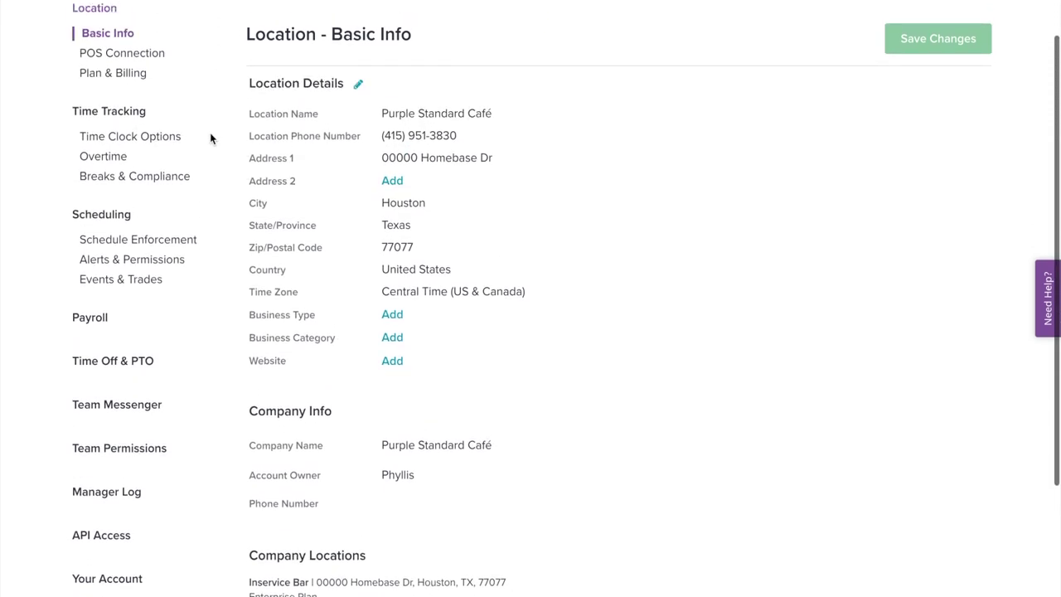
pyautogui.scroll(1, 211, 138)
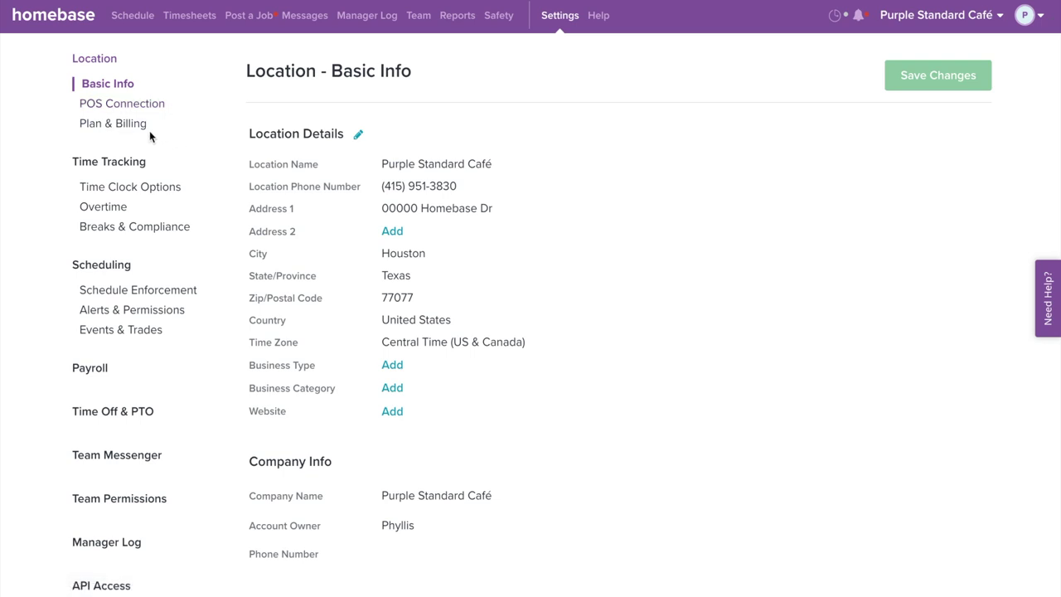
pyautogui.click(97, 81)
pyautogui.click(359, 136)
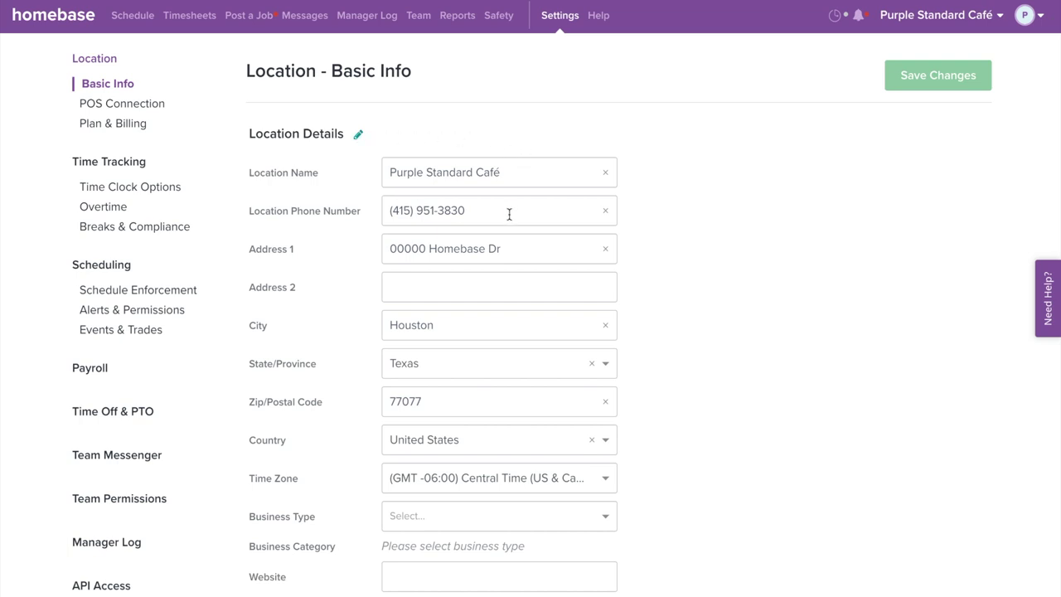
pyautogui.scroll(-2, 517, 257)
pyautogui.scroll(-3, 517, 263)
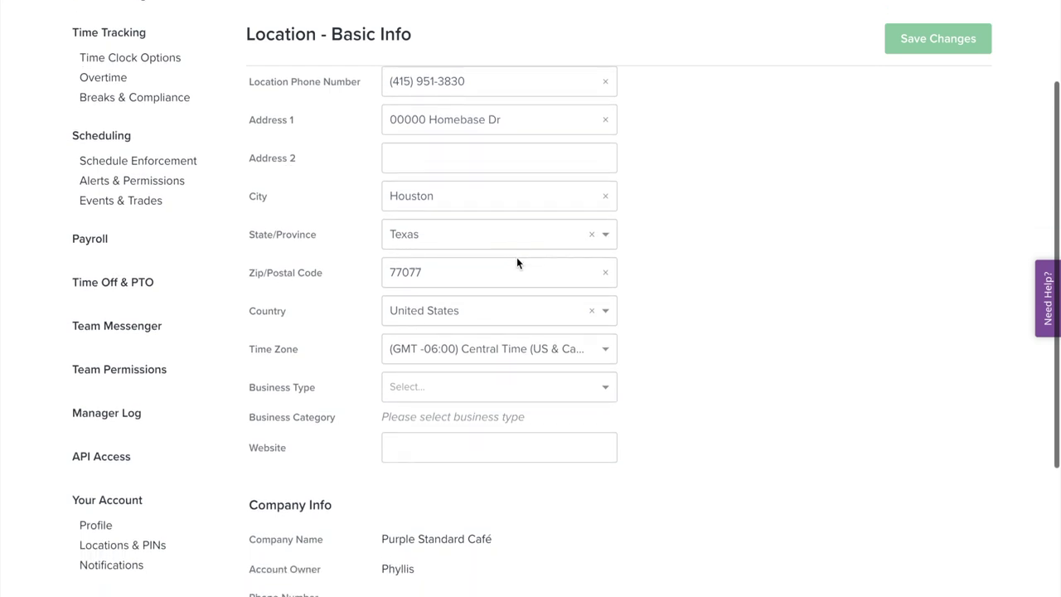
pyautogui.click(484, 404)
pyautogui.write('www.joinhomebase.com')
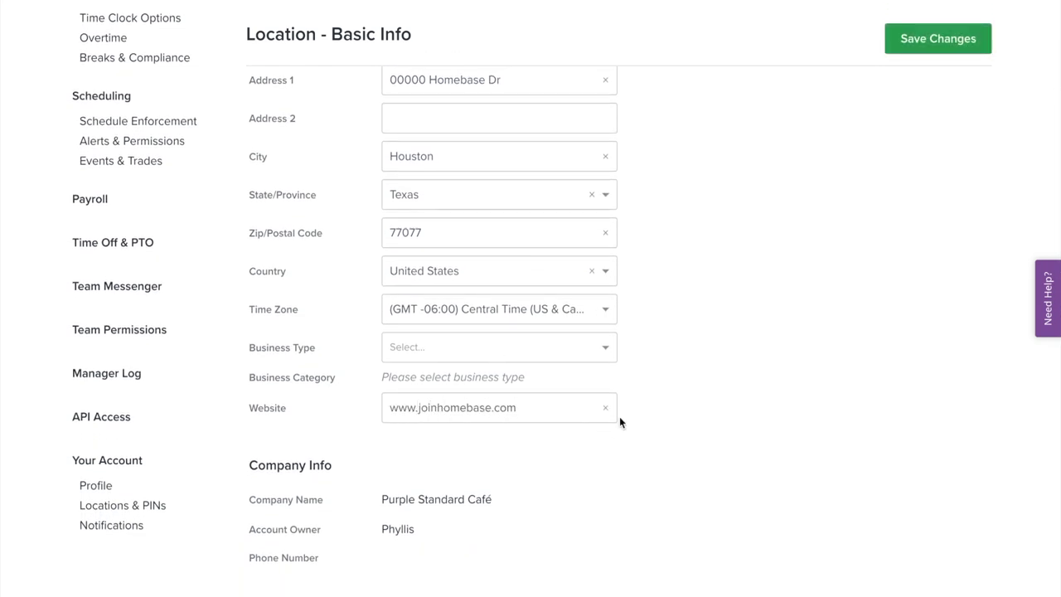
pyautogui.scroll(-4, 645, 413)
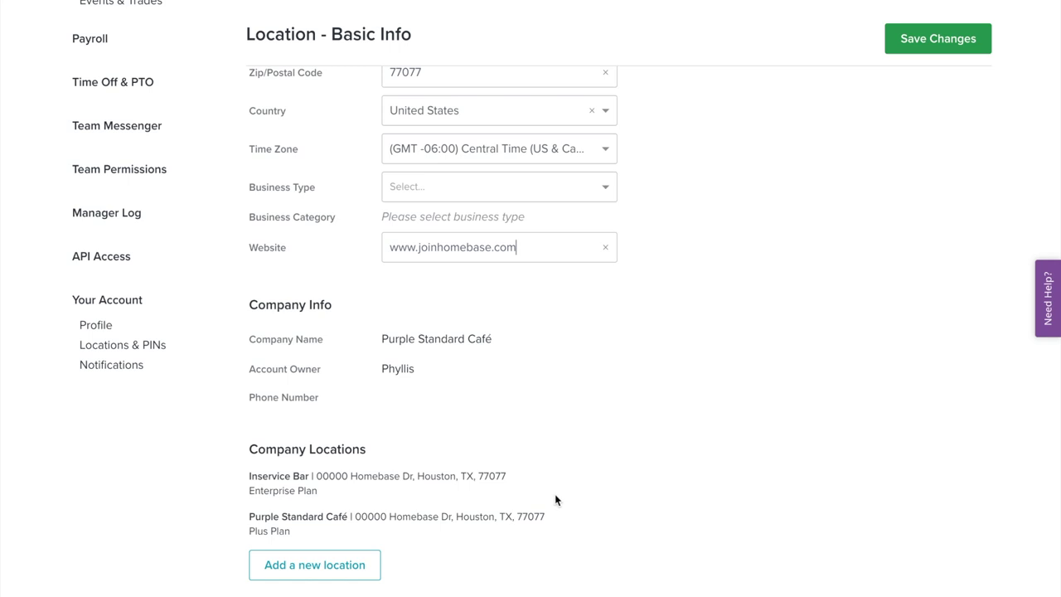
pyautogui.scroll(5, 582, 415)
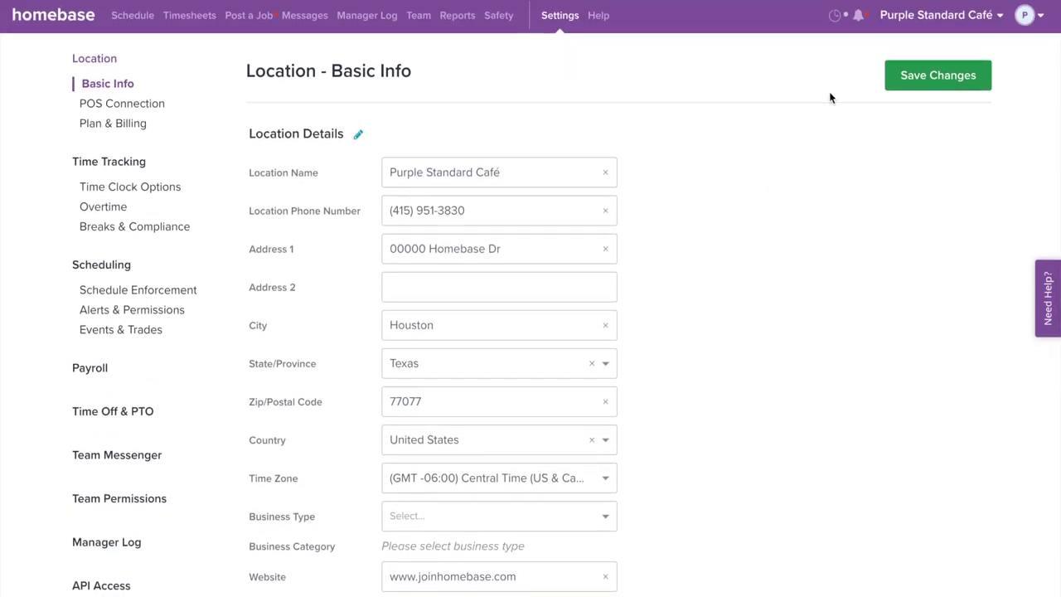
pyautogui.click(943, 94)
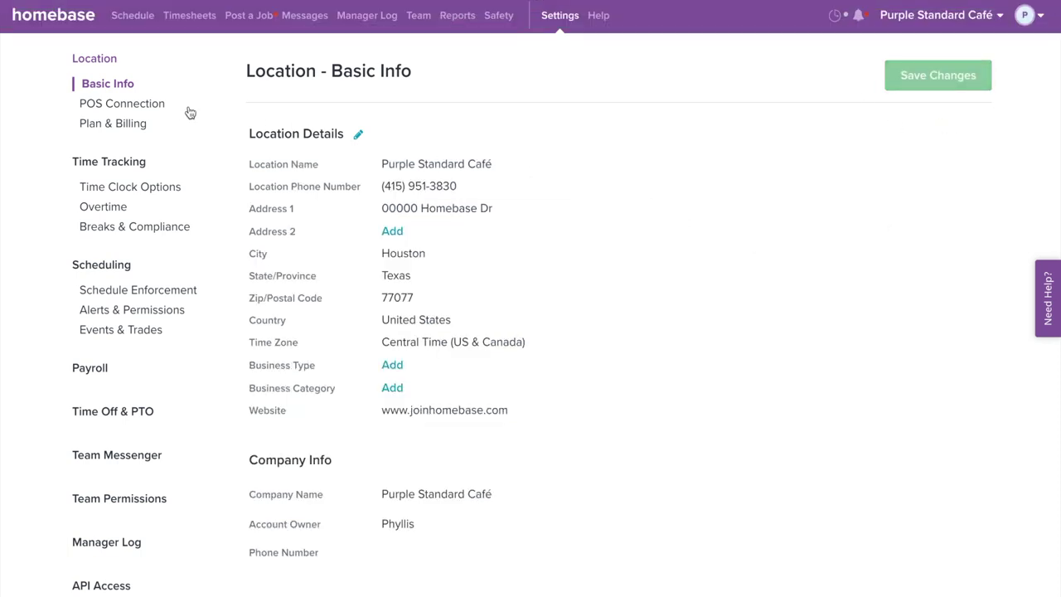
# On POS Connection, try the trading-day reset time, leave it off, and review the POS integrations.
pyautogui.click(124, 105)
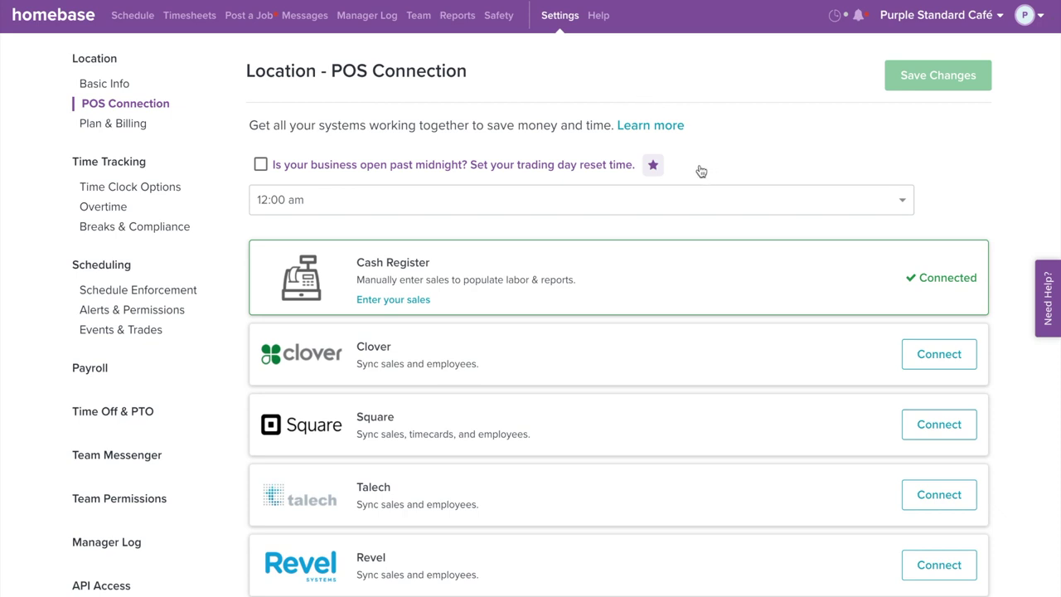
pyautogui.click(260, 164)
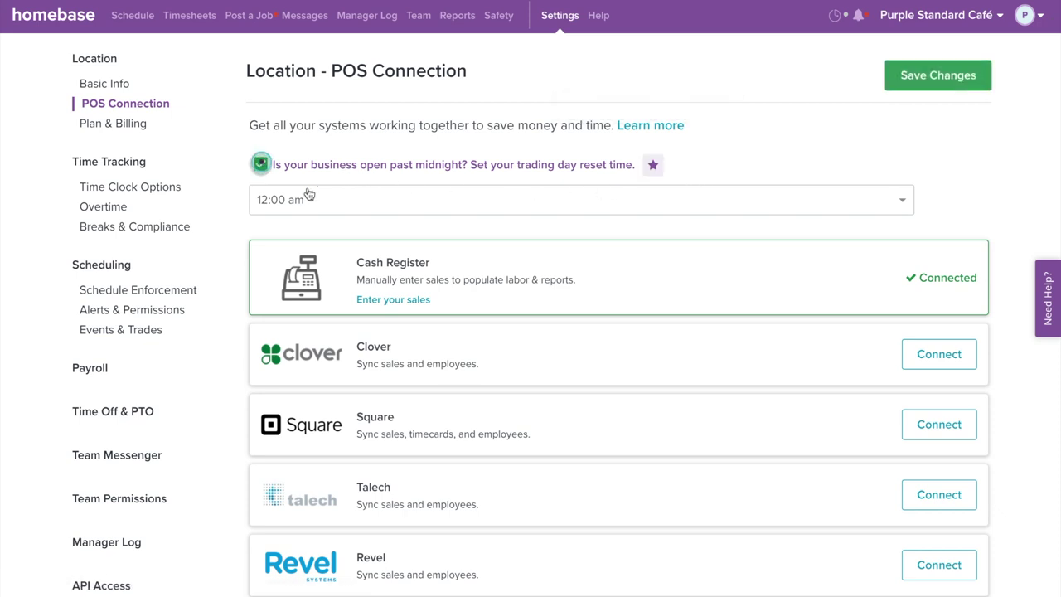
pyautogui.click(412, 202)
pyautogui.scroll(-3, 406, 306)
pyautogui.scroll(3, 406, 311)
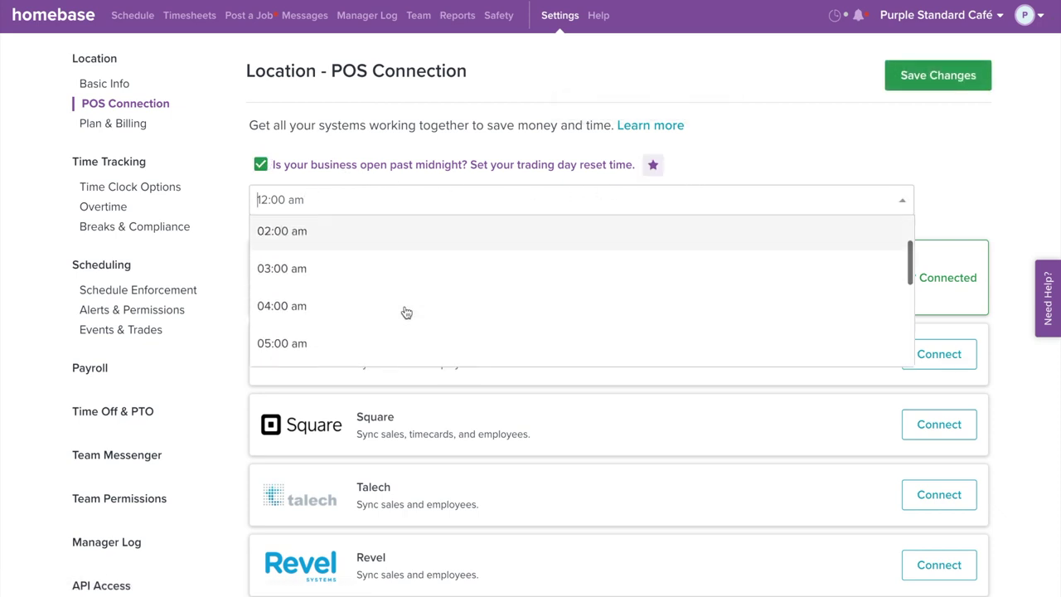
pyautogui.click(715, 163)
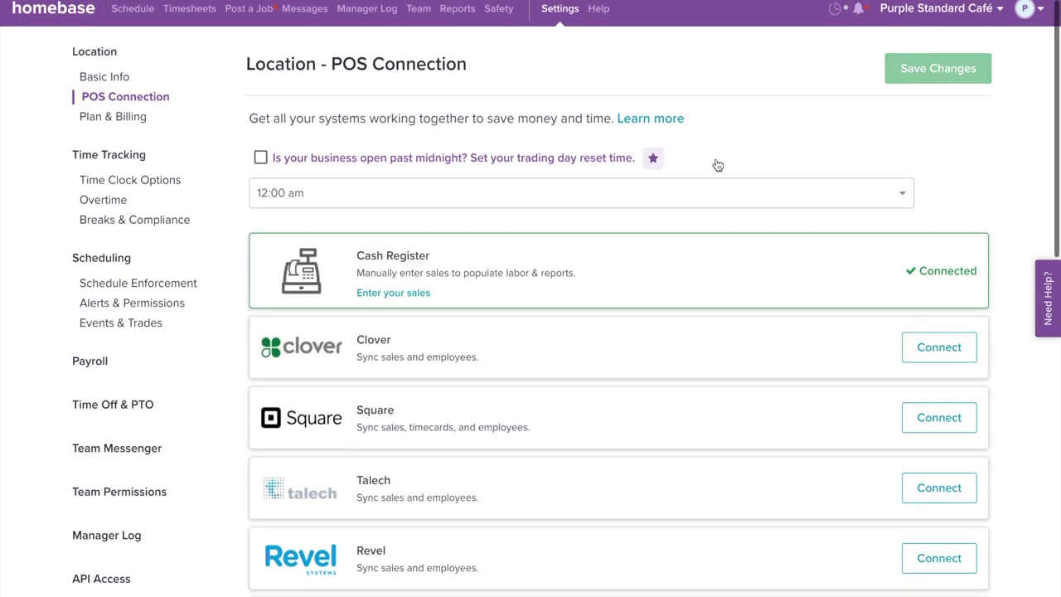
pyautogui.scroll(-1, 718, 163)
pyautogui.scroll(-2, 717, 163)
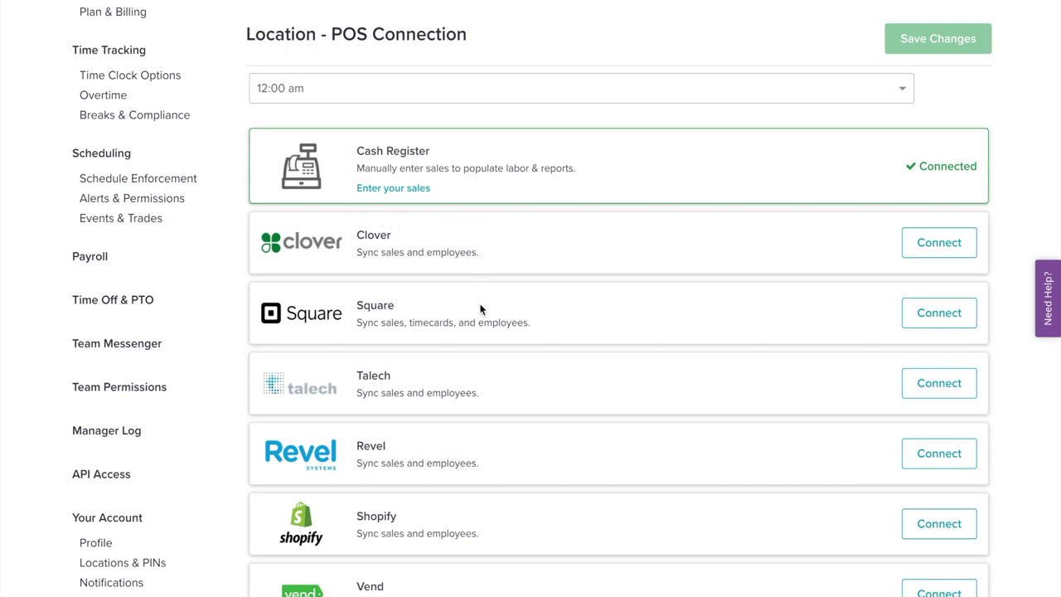
pyautogui.scroll(-3, 478, 219)
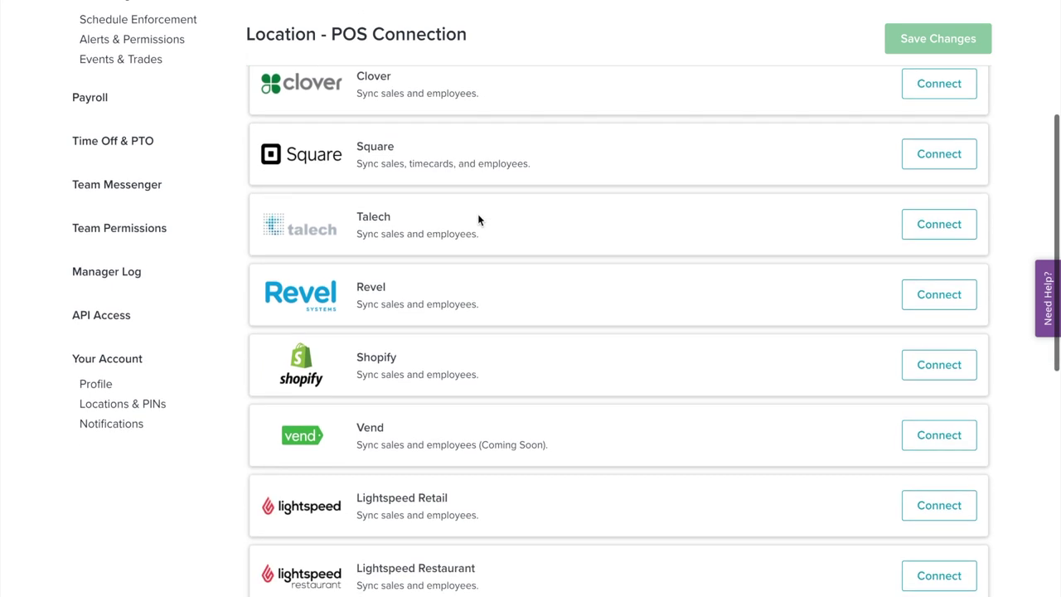
pyautogui.scroll(-3, 479, 218)
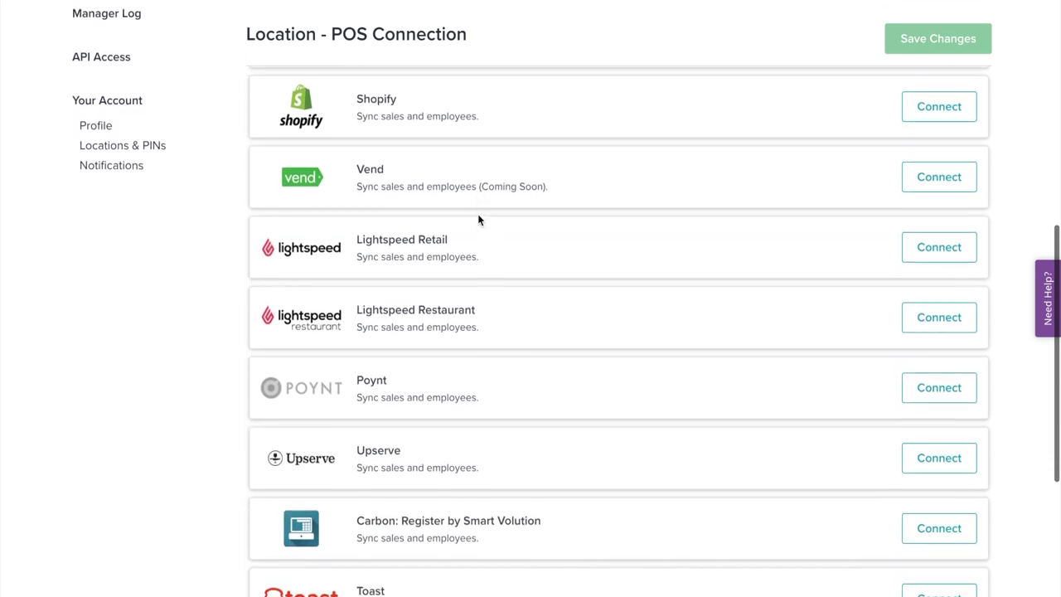
pyautogui.scroll(-3, 478, 219)
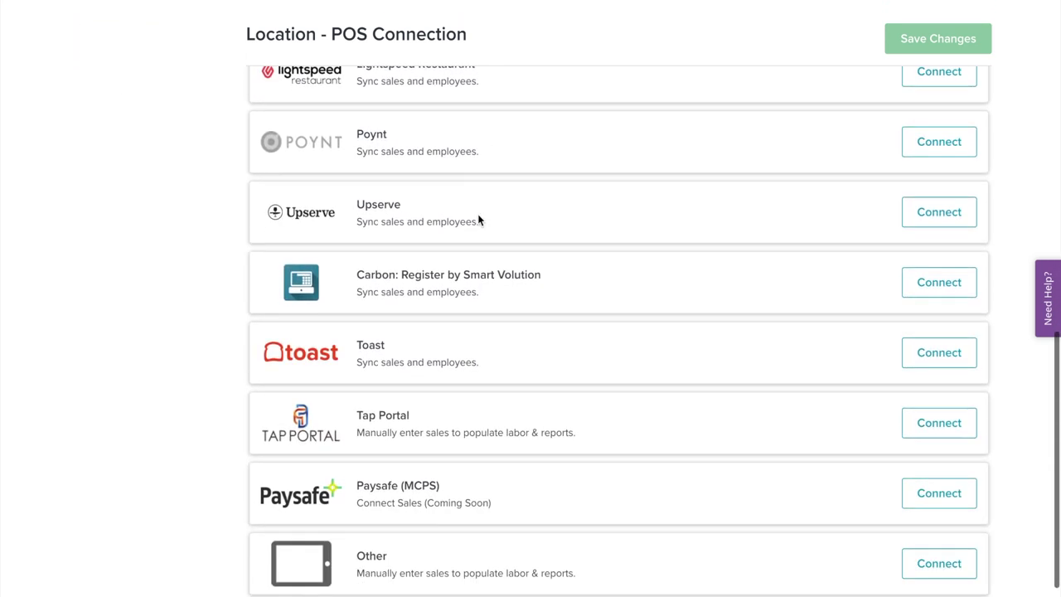
pyautogui.scroll(11, 479, 219)
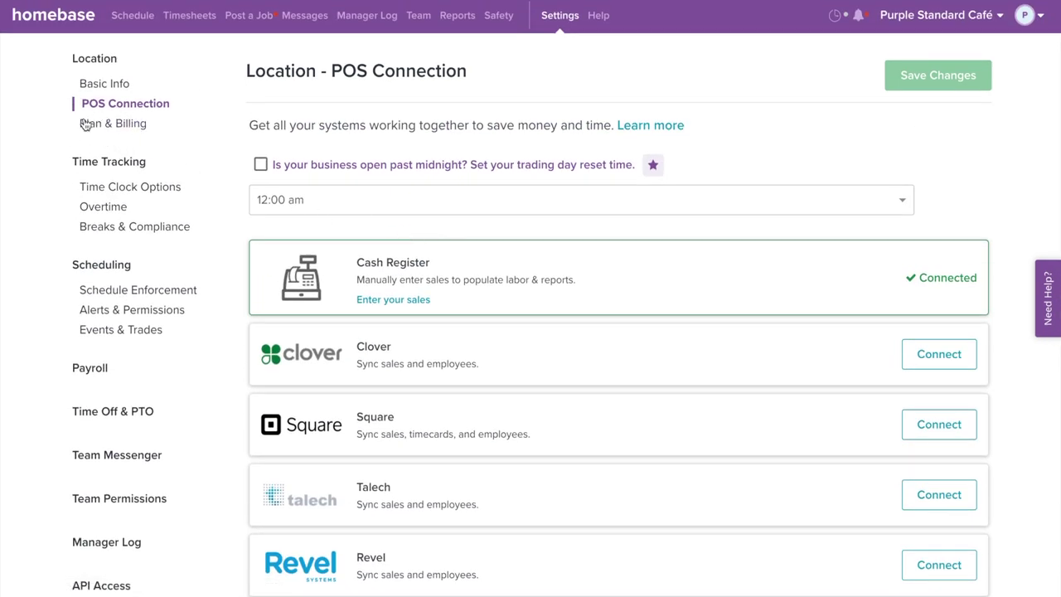
# View Plan & Billing and Inservice Bar's plan options, closing them without changes.
pyautogui.click(132, 126)
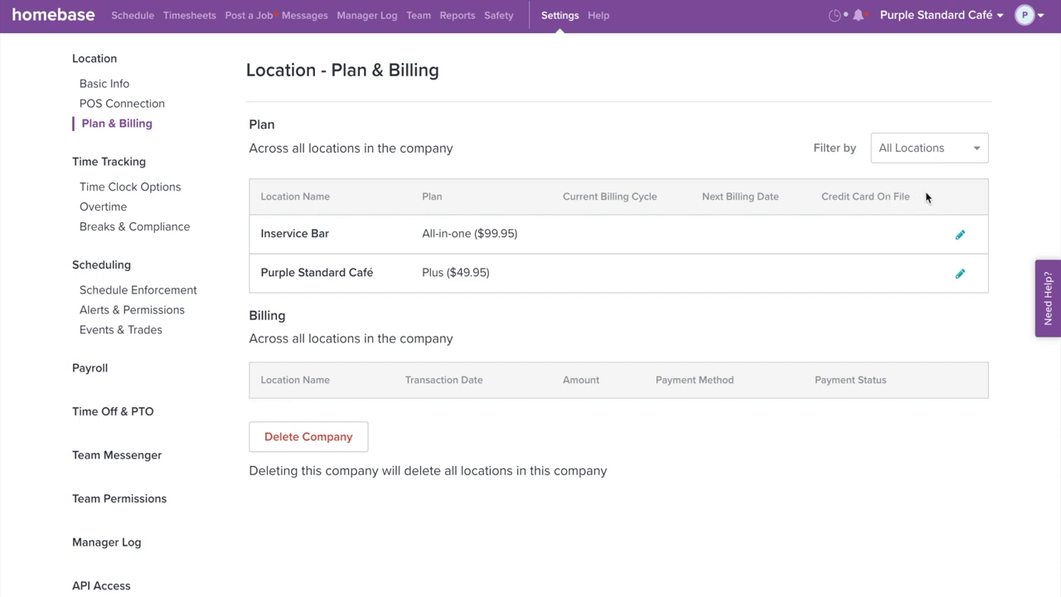
pyautogui.click(961, 236)
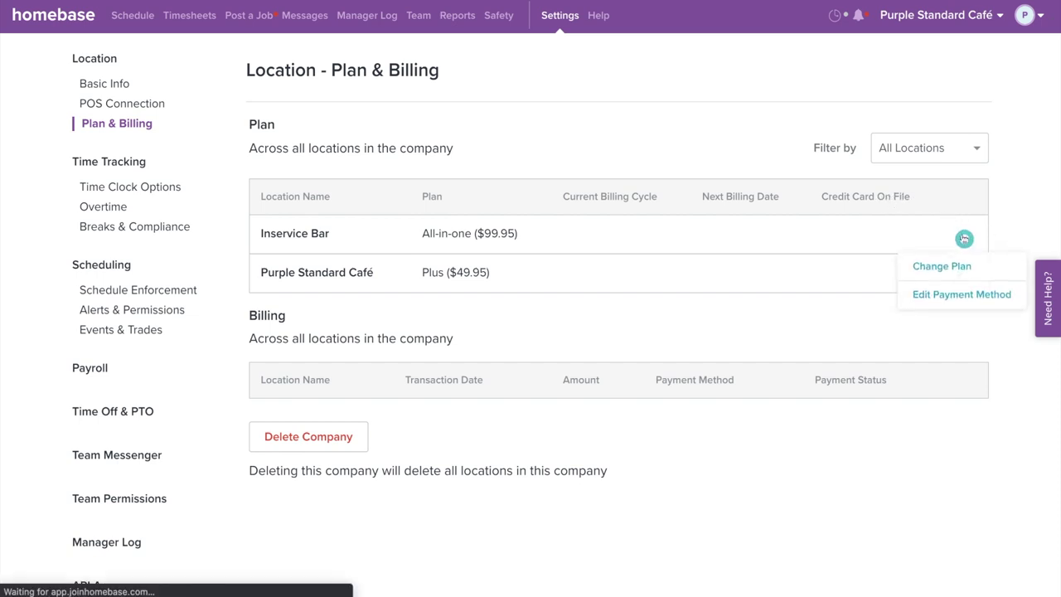
pyautogui.click(882, 311)
pyautogui.scroll(-2, 881, 311)
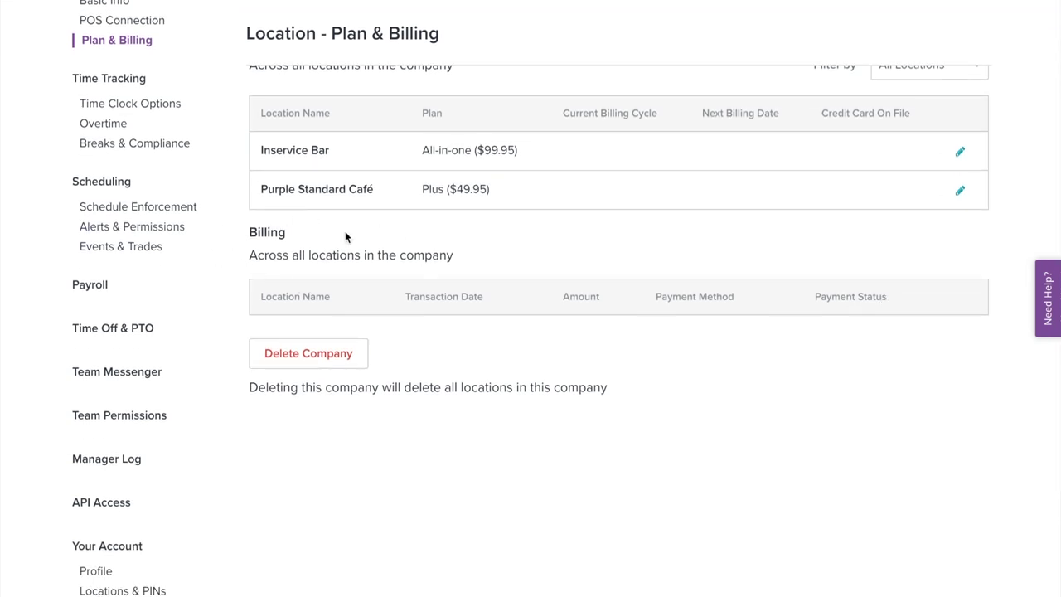
pyautogui.scroll(2, 345, 237)
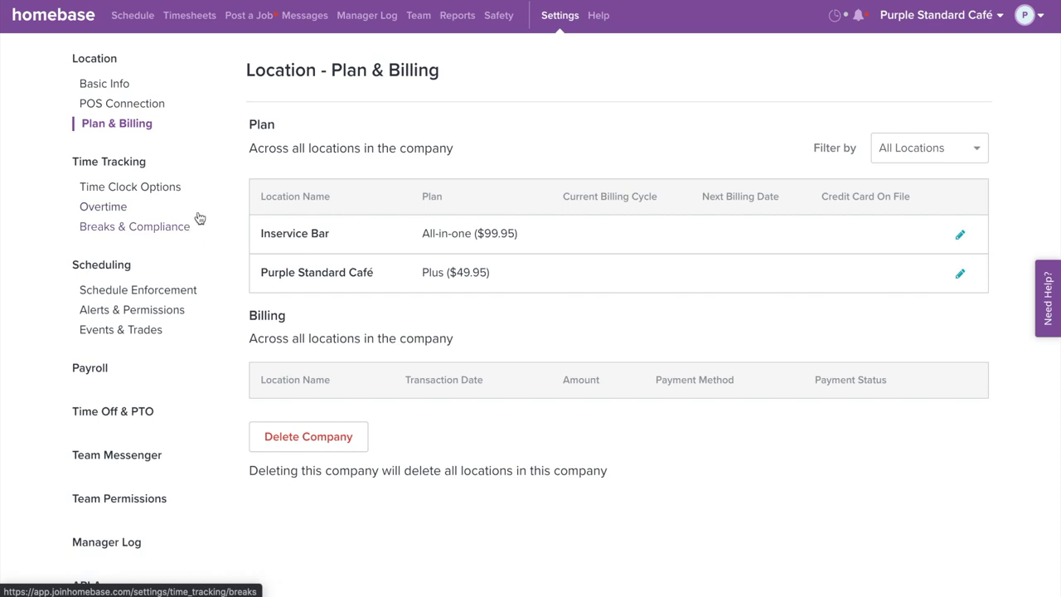
# In Time Clock Options, leave cash tip declaration and clock-time rounding off, with a 5-minute increment.
pyautogui.click(144, 186)
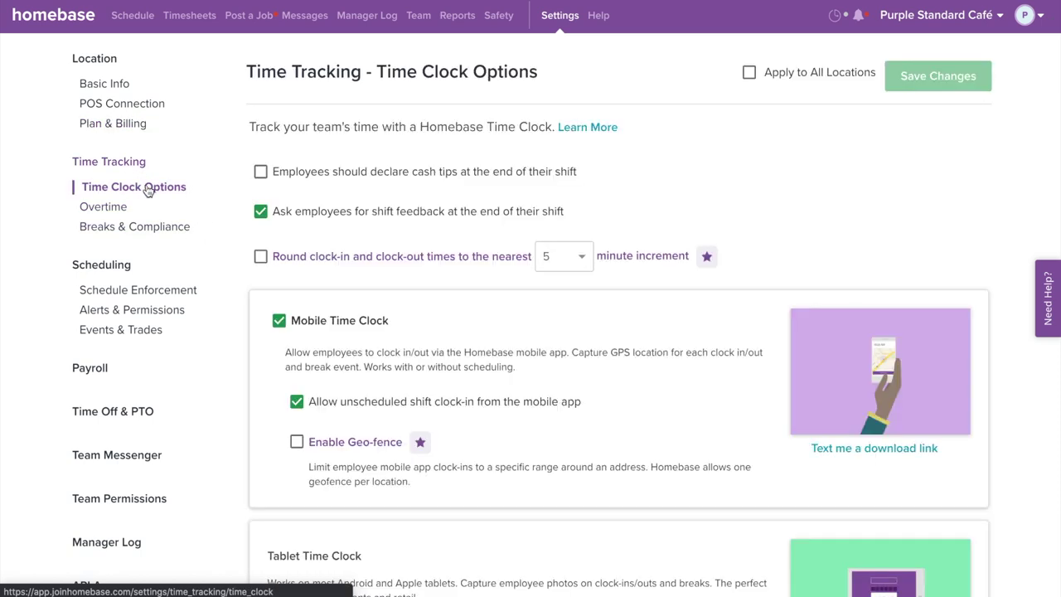
pyautogui.click(260, 172)
pyautogui.click(261, 173)
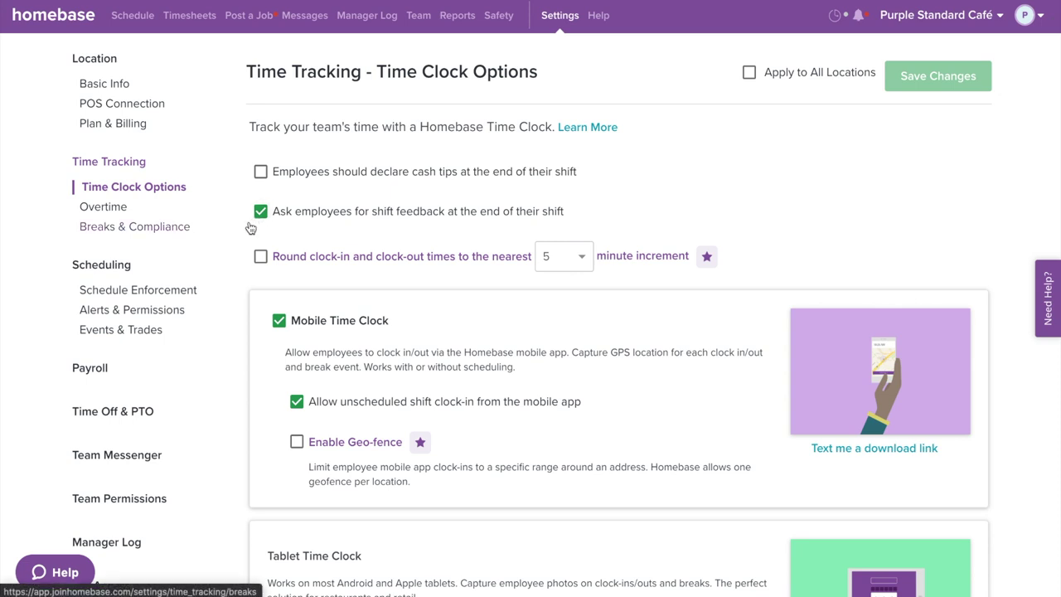
pyautogui.click(260, 258)
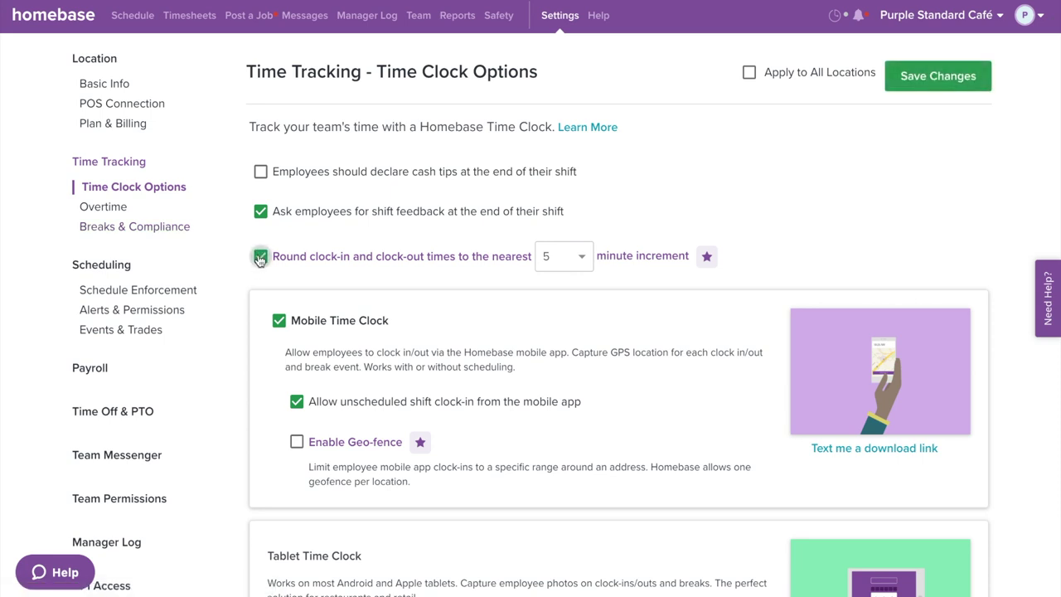
pyautogui.click(259, 258)
pyautogui.click(581, 265)
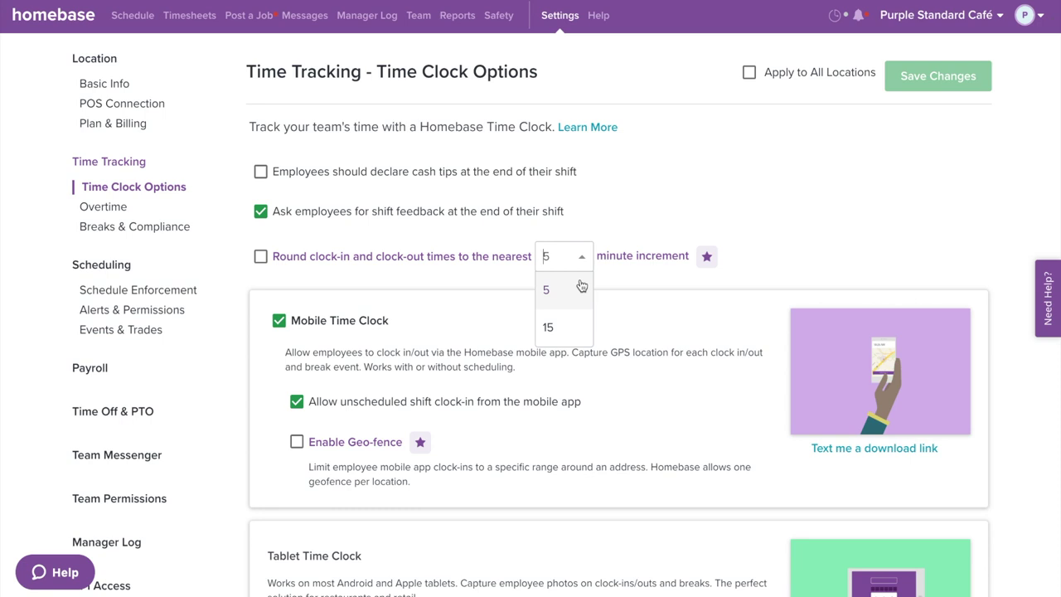
pyautogui.click(586, 264)
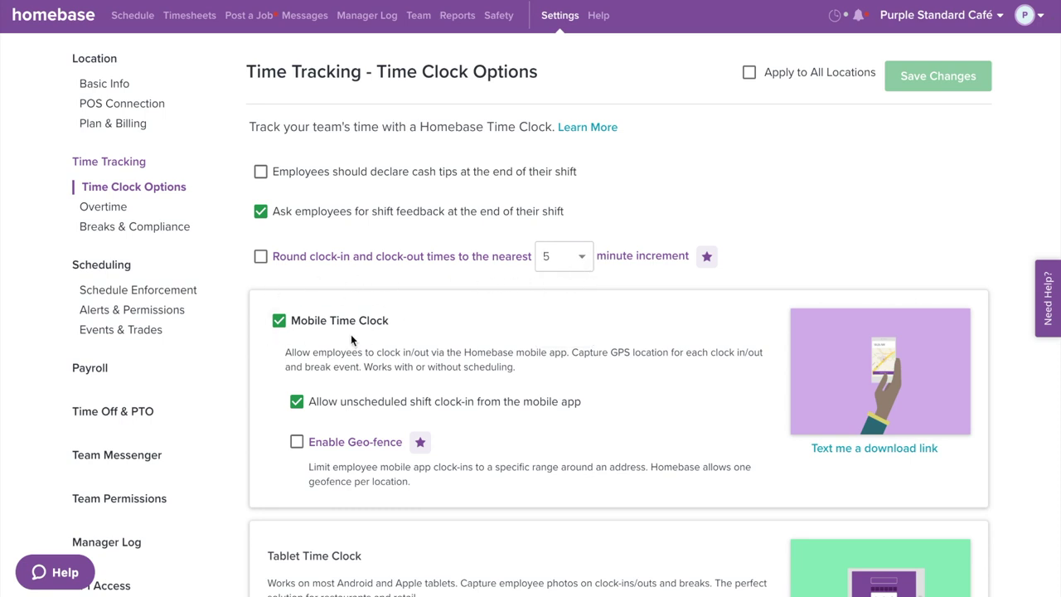
# Keep Mobile Time Clock on and unscheduled mobile clock-in allowed after toggling both.
pyautogui.click(279, 324)
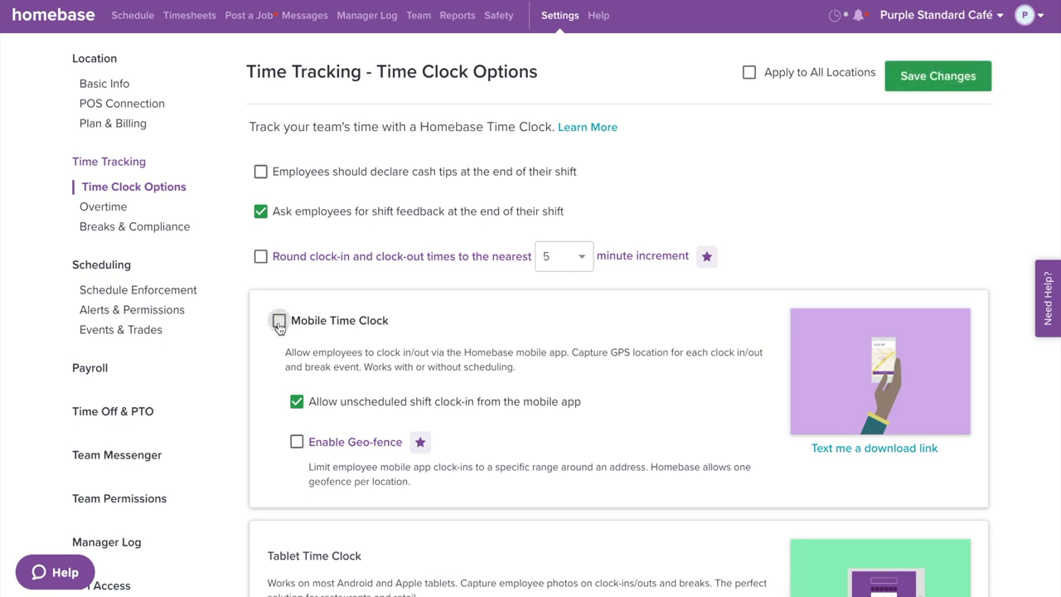
pyautogui.click(278, 323)
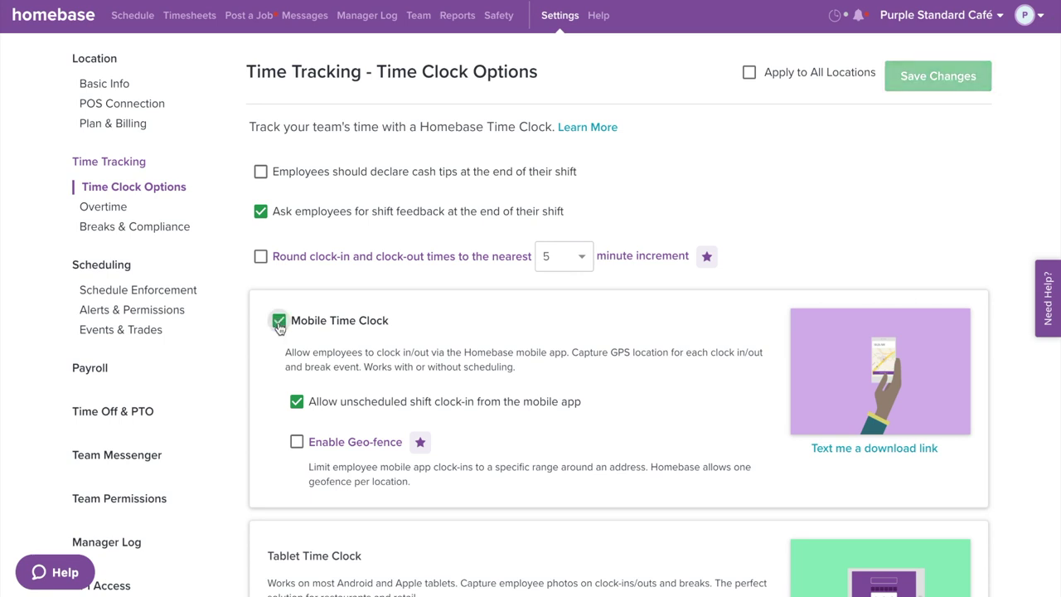
pyautogui.scroll(-3, 279, 327)
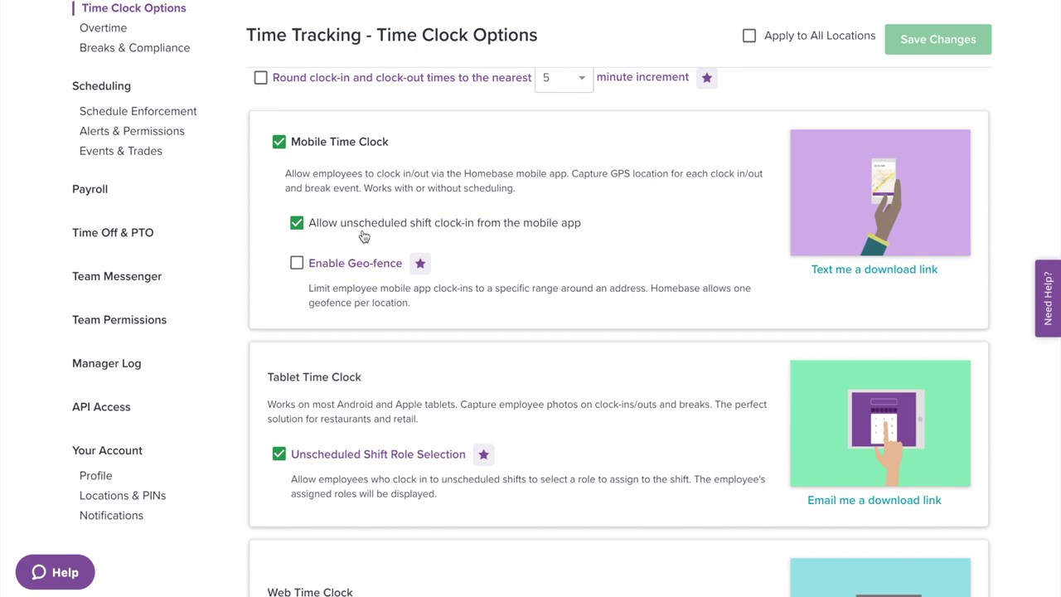
pyautogui.click(299, 224)
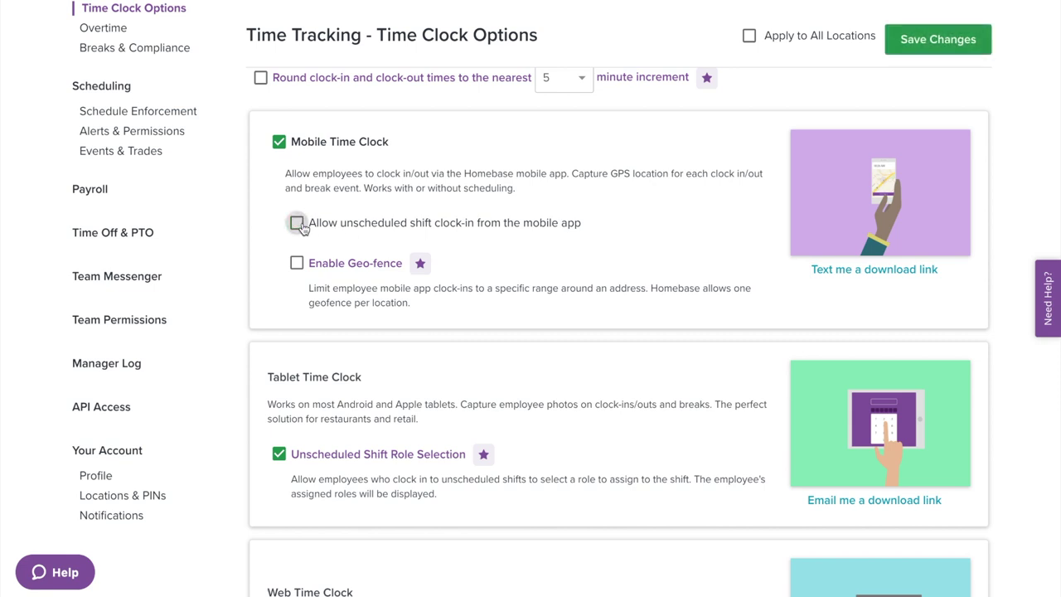
pyautogui.click(297, 224)
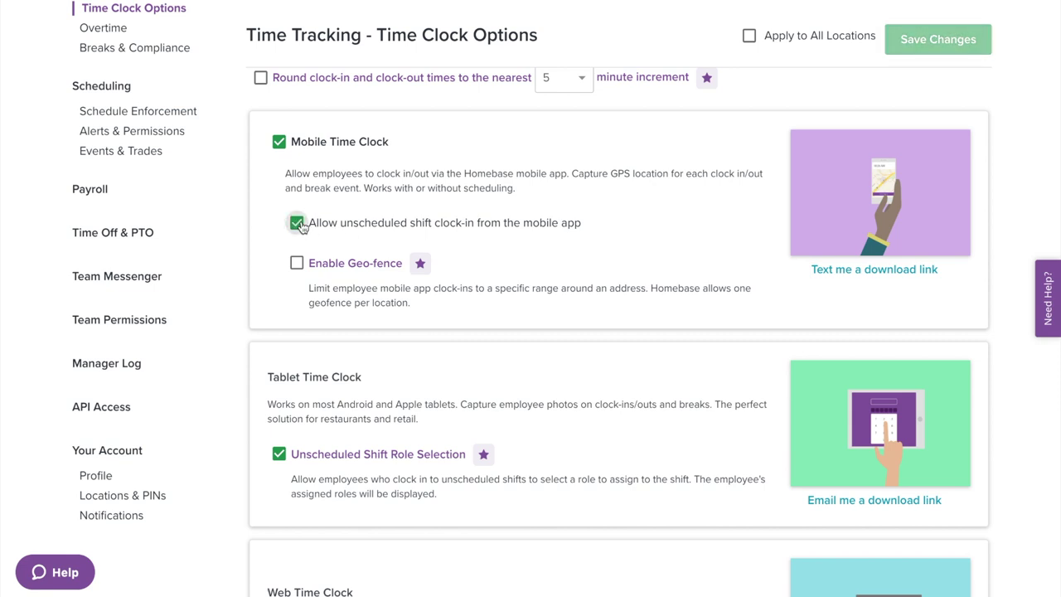
# Enable the geo-fence with a one-block radius and reposition the map pin.
pyautogui.click(298, 266)
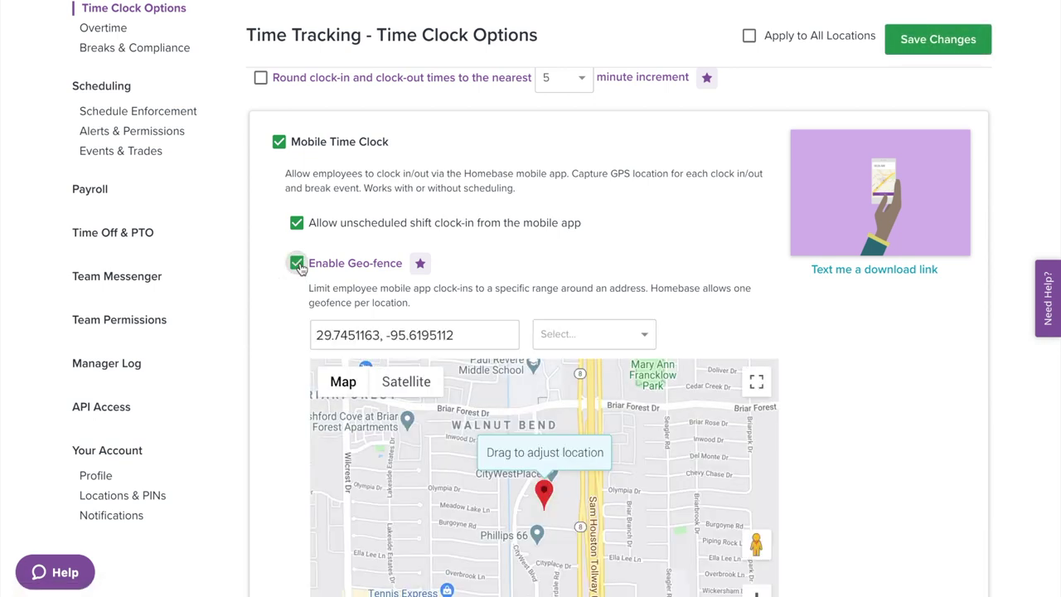
pyautogui.scroll(-2, 299, 321)
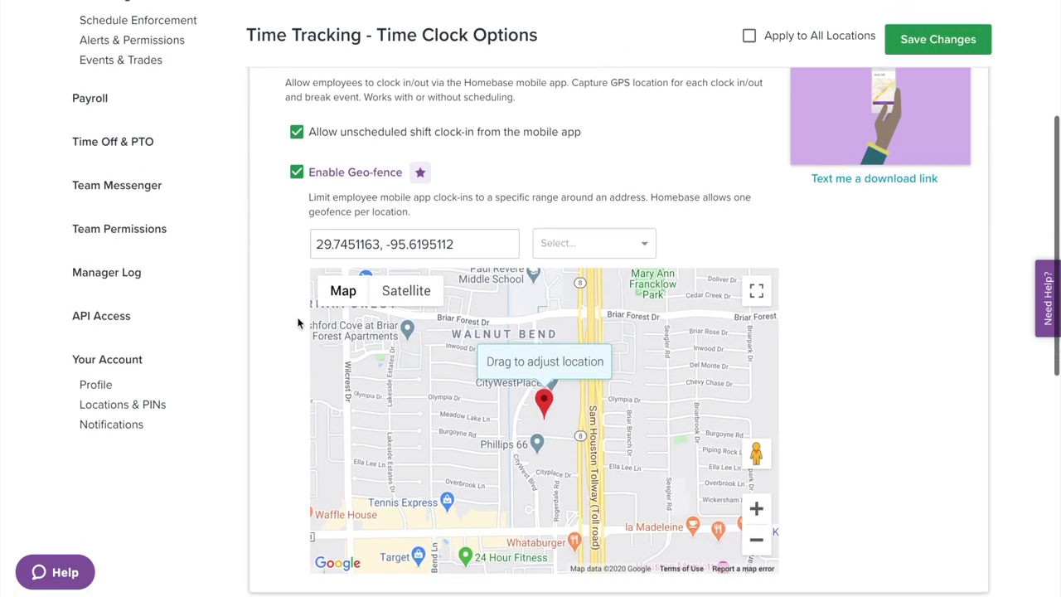
pyautogui.scroll(-1, 298, 323)
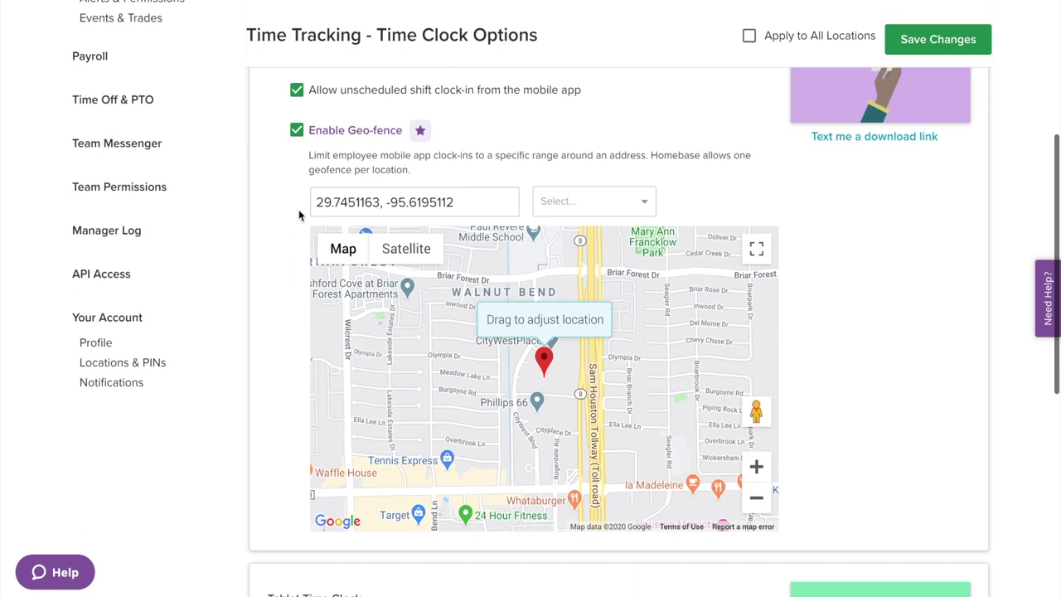
pyautogui.click(645, 206)
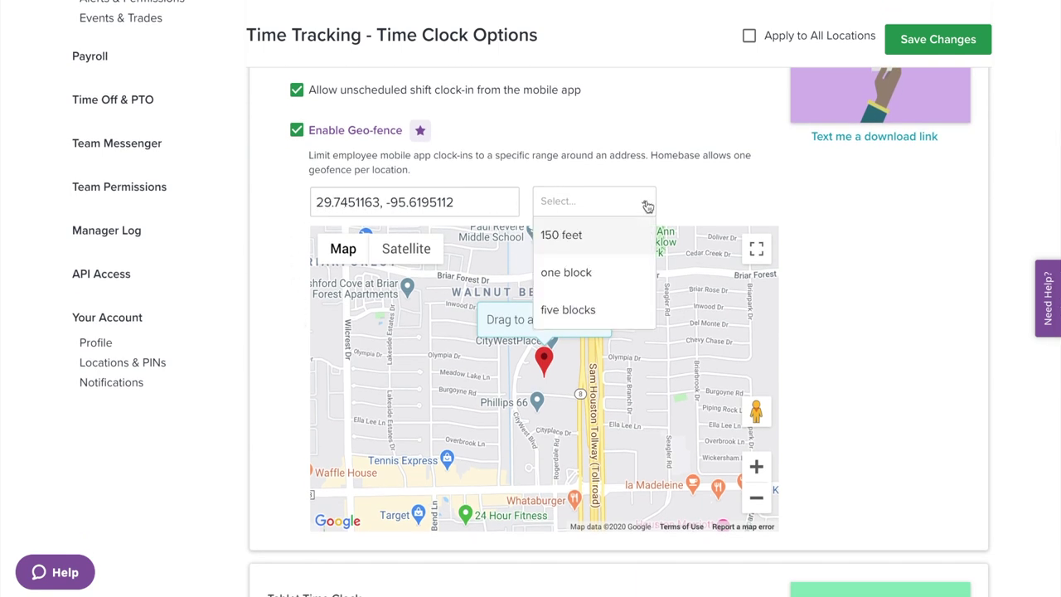
pyautogui.click(615, 275)
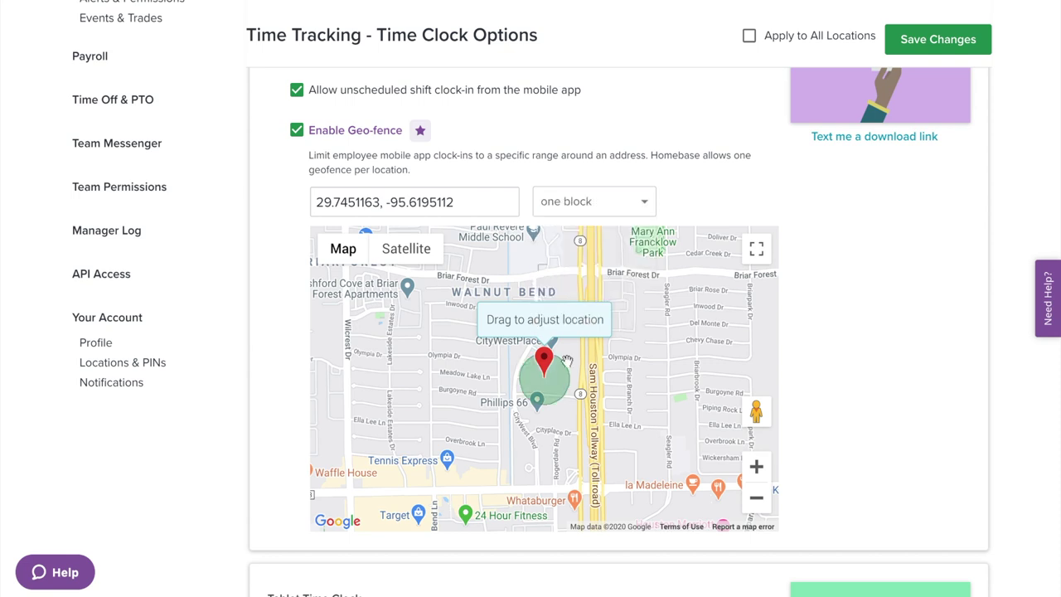
pyautogui.scroll(-1, 553, 367)
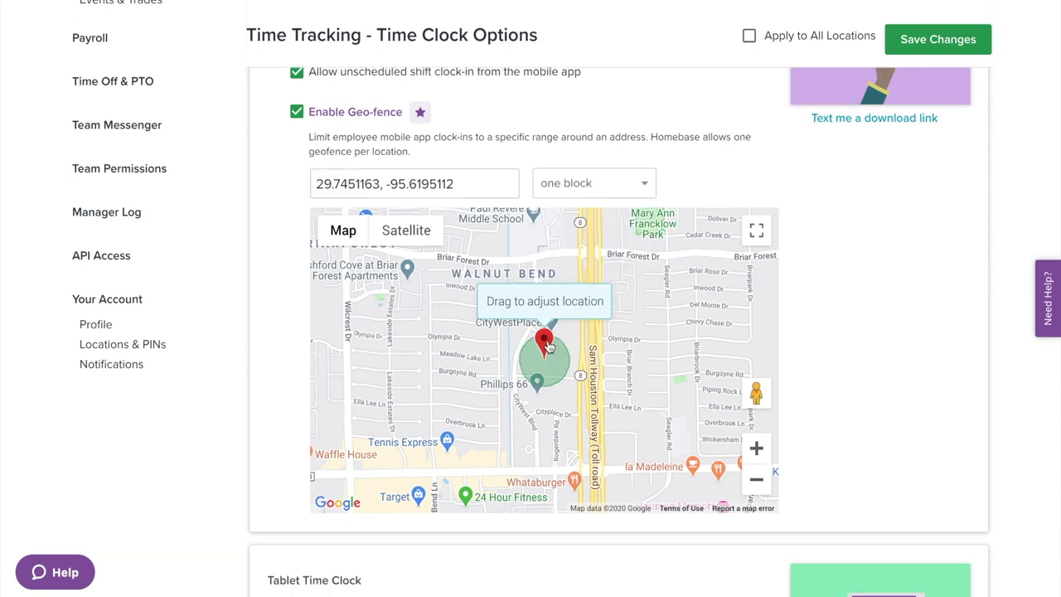
pyautogui.moveTo(545, 340)
pyautogui.mouseDown()
pyautogui.moveTo(555, 321)
pyautogui.moveTo(571, 324)
pyautogui.moveTo(553, 307)
pyautogui.moveTo(559, 315)
pyautogui.mouseUp()
pyautogui.scroll(1, 878, 268)
pyautogui.scroll(4, 878, 269)
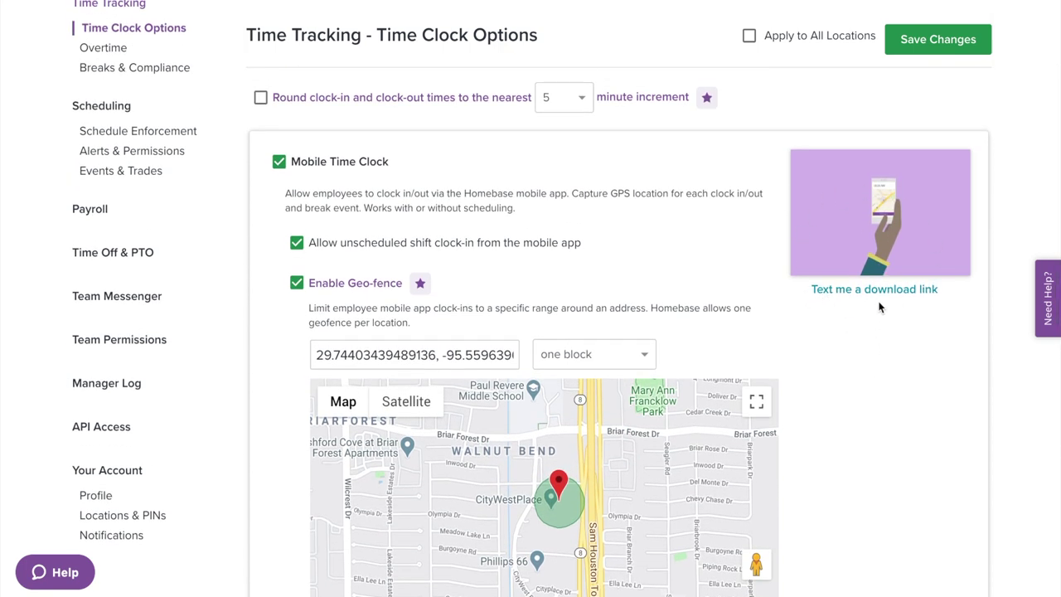
pyautogui.scroll(-8, 878, 303)
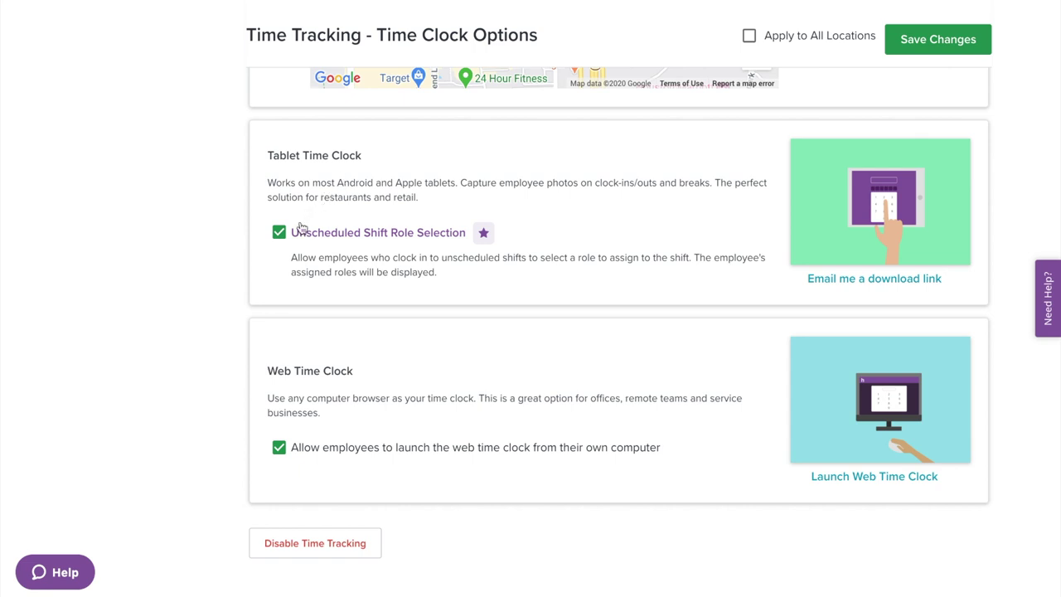
# Keep unscheduled shift role selection and web time clock launch enabled, then save the time clock options.
pyautogui.click(278, 234)
pyautogui.click(279, 234)
pyautogui.click(280, 449)
pyautogui.click(279, 450)
pyautogui.scroll(-1, 399, 543)
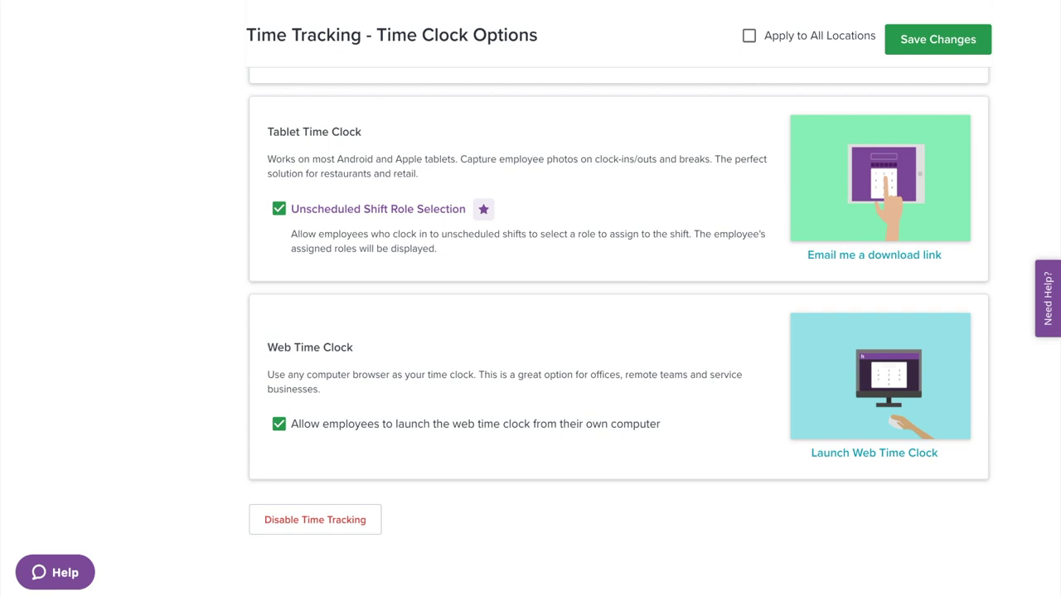
pyautogui.scroll(10, 806, 436)
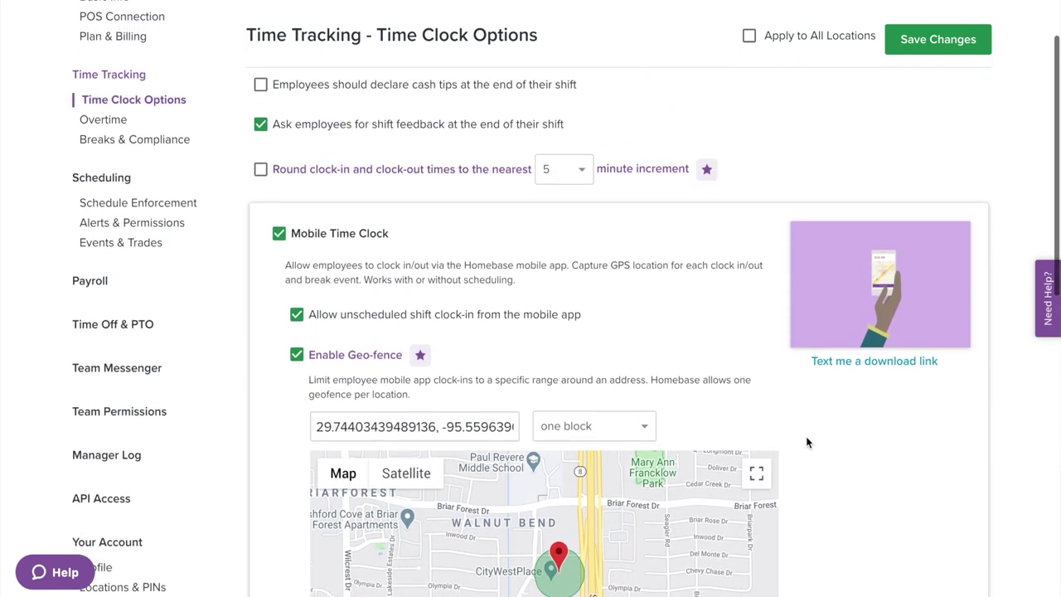
pyautogui.scroll(2, 806, 436)
pyautogui.click(937, 88)
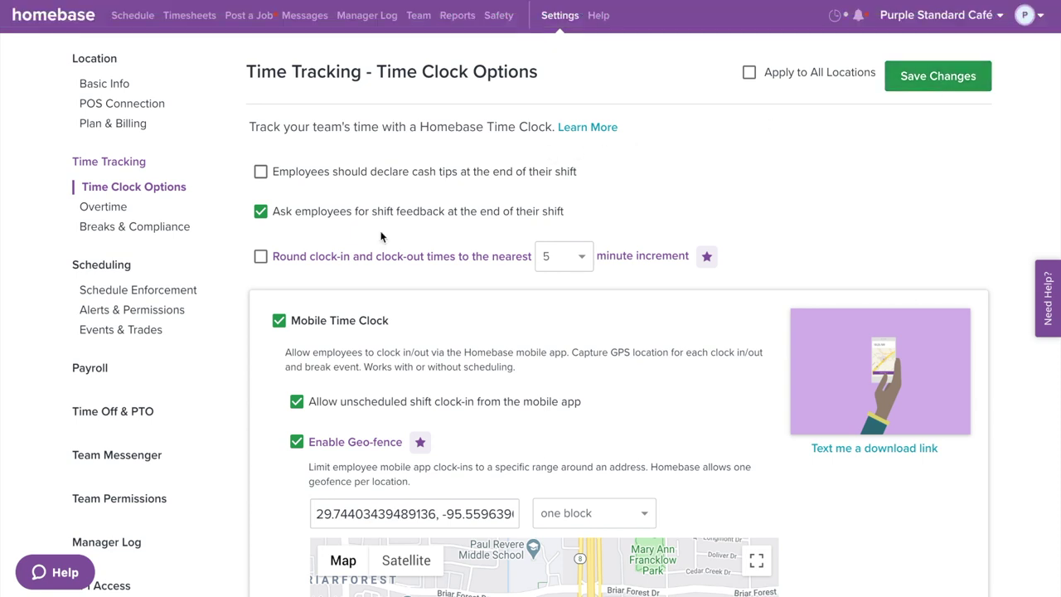
# Expand Texas overtime requirements and alert managers when employees approach 40 weekly hours.
pyautogui.click(98, 208)
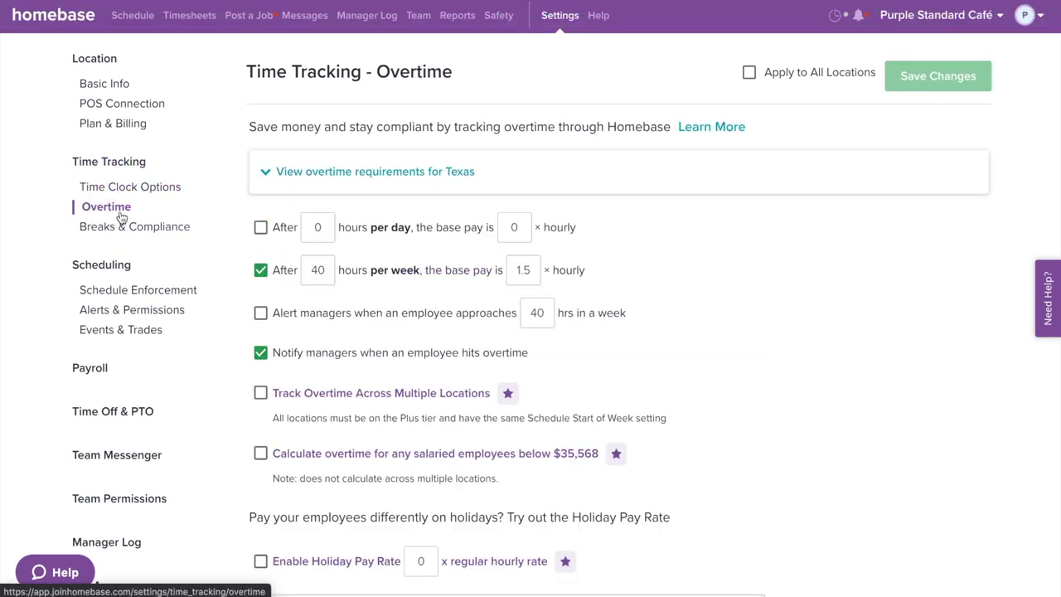
pyautogui.click(315, 174)
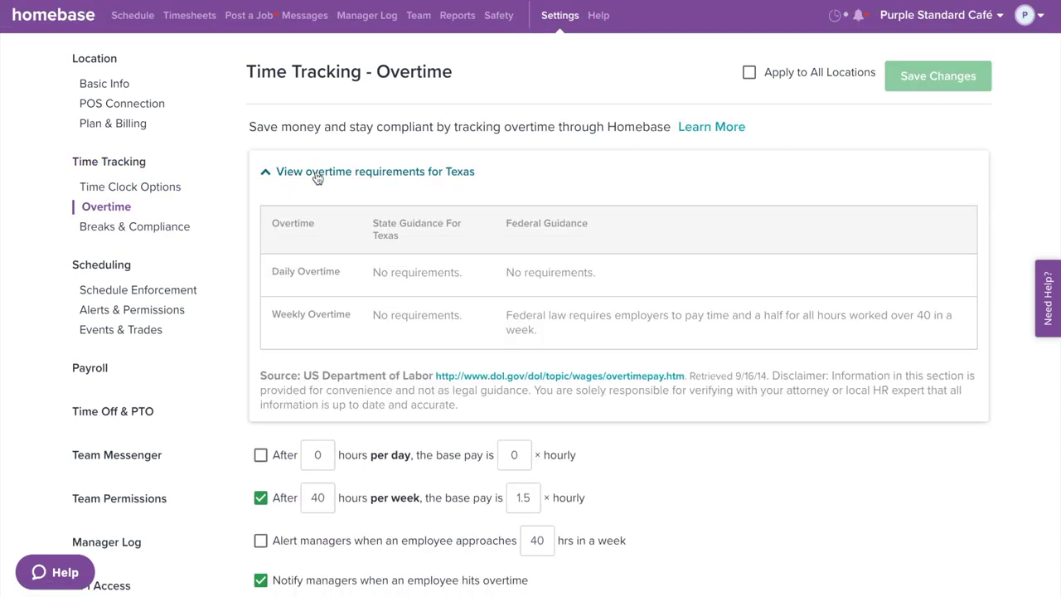
pyautogui.scroll(-2, 710, 241)
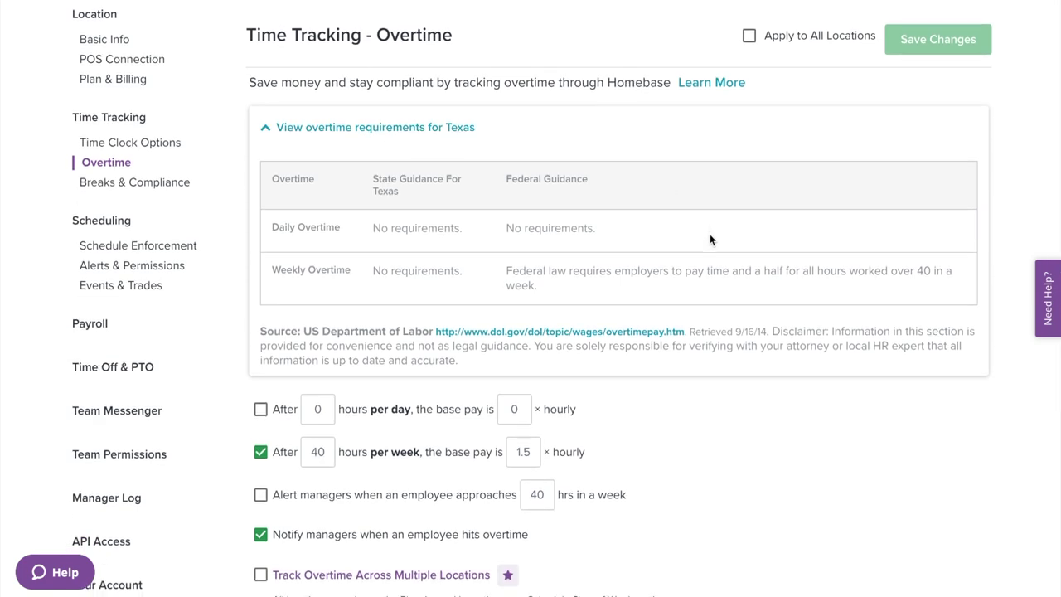
pyautogui.scroll(-5, 710, 240)
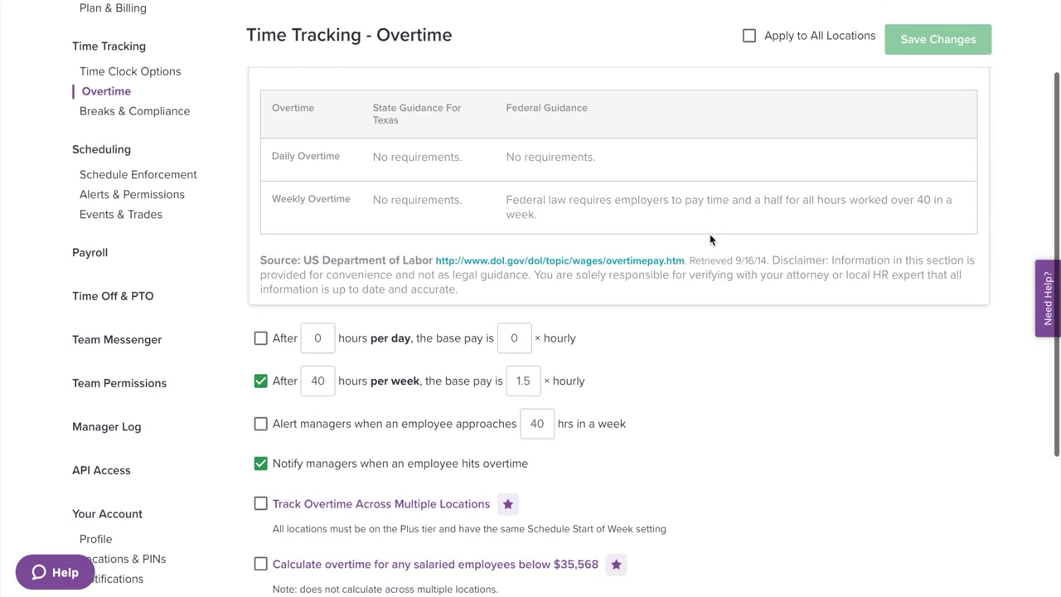
pyautogui.scroll(-1, 710, 234)
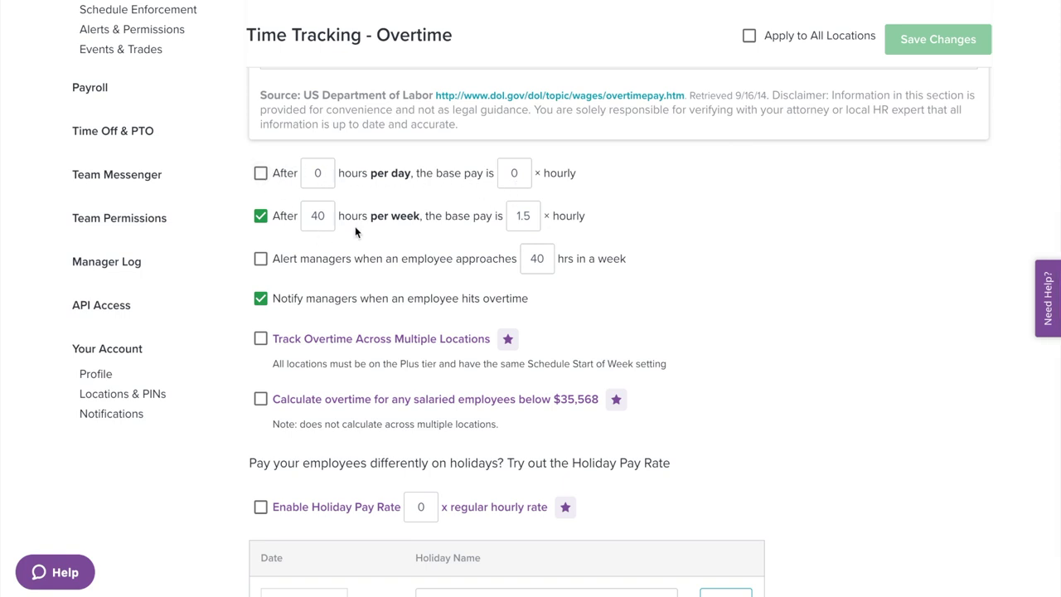
pyautogui.scroll(-1, 281, 239)
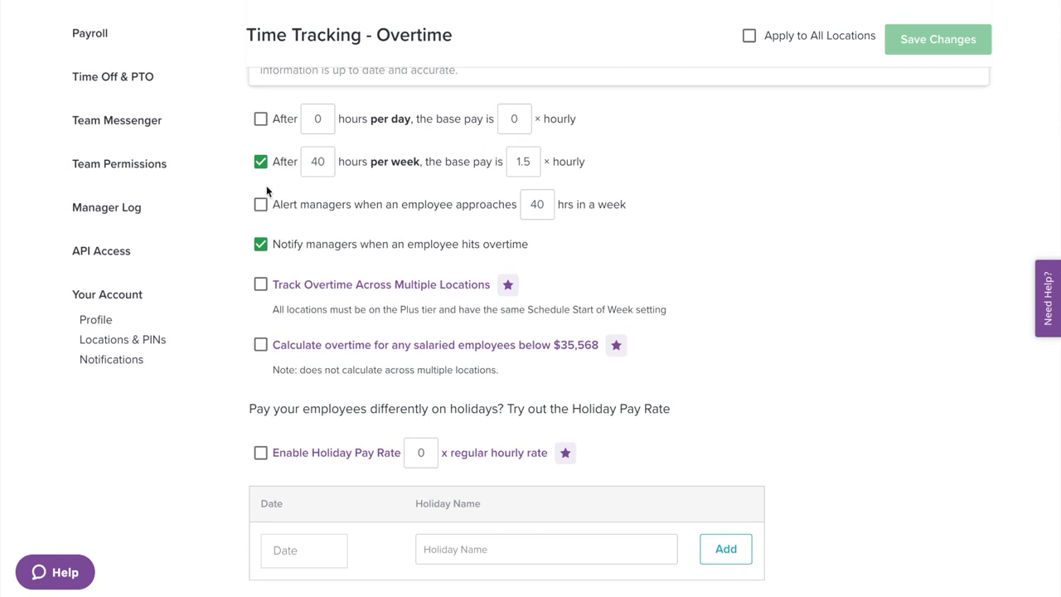
pyautogui.click(260, 205)
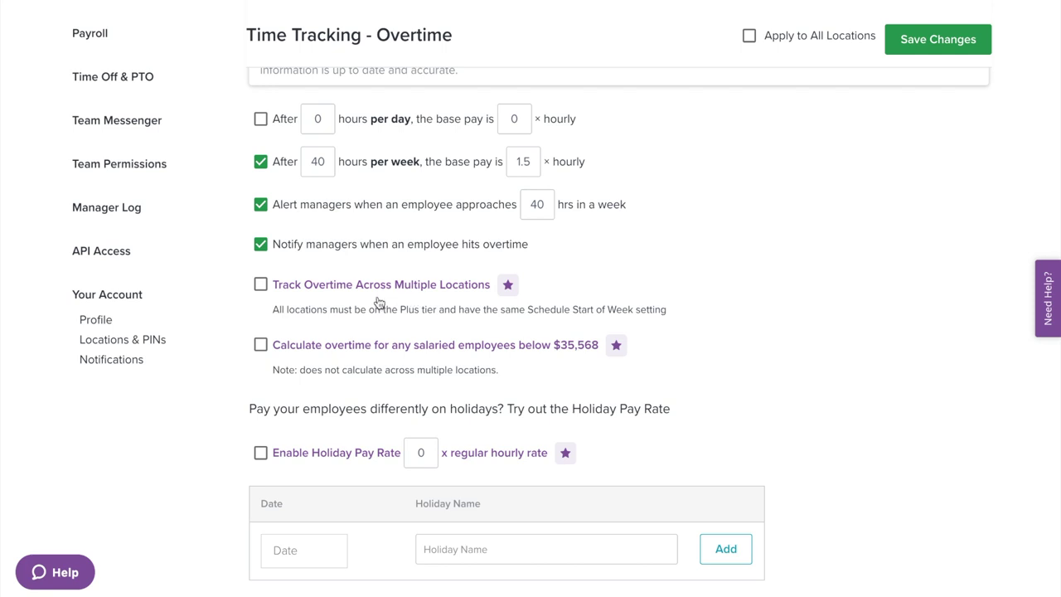
# Track overtime across multiple locations and enable a 1.5 holiday pay rate.
pyautogui.click(261, 286)
pyautogui.click(260, 452)
pyautogui.doubleClick(423, 453)
pyautogui.write('1.5')
# Add a 10/31/2020 Halloween Holiday Pay entry, save the overtime settings, and go to Breaks & Compliance.
pyautogui.click(323, 550)
pyautogui.scroll(-3, 323, 551)
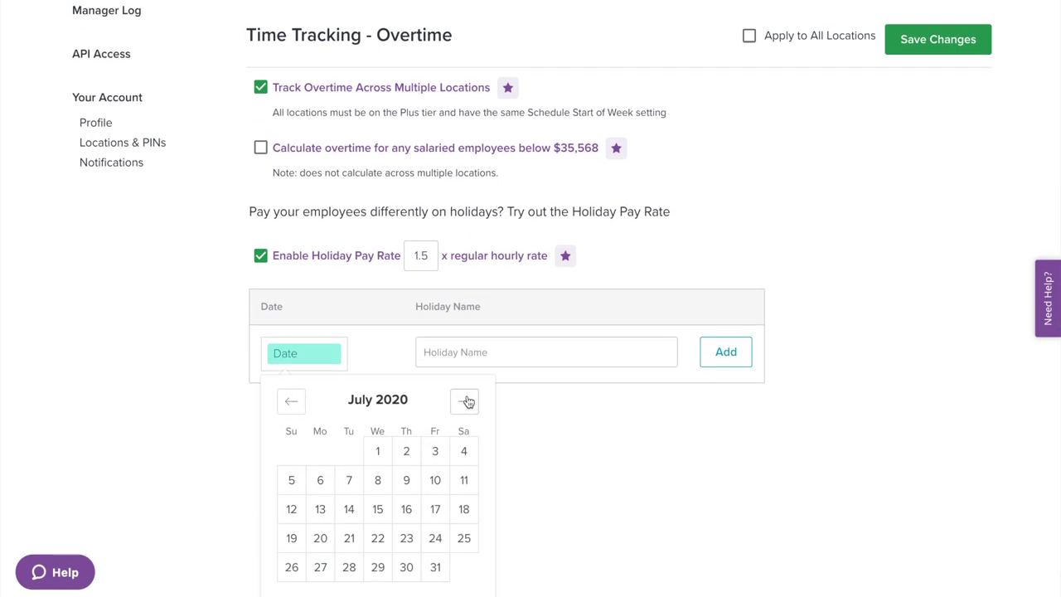
pyautogui.click(464, 401)
pyautogui.click(465, 401)
pyautogui.click(464, 401)
pyautogui.click(465, 567)
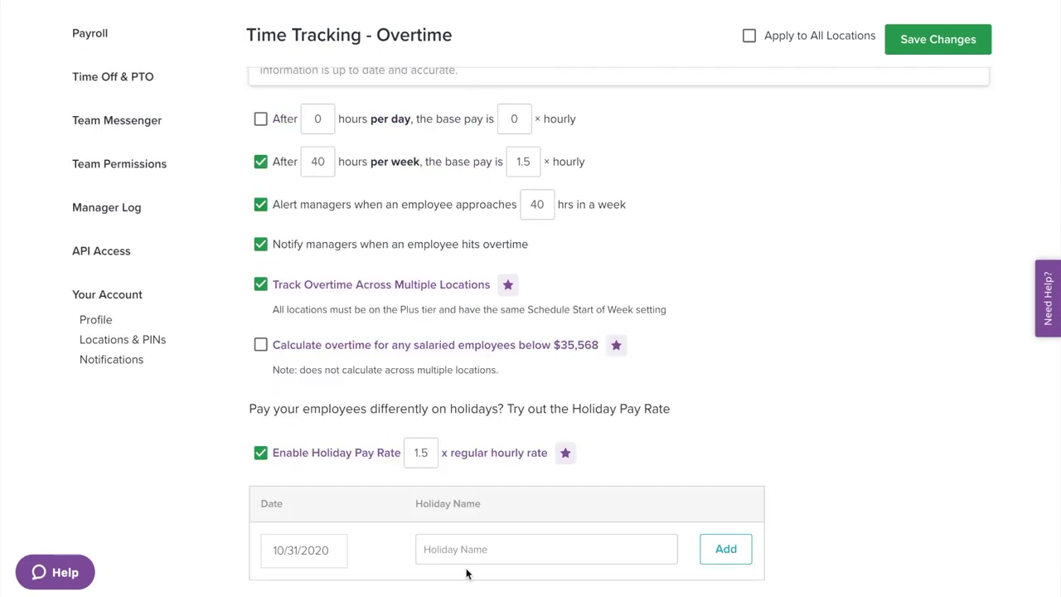
pyautogui.click(465, 543)
pyautogui.write('Halloween Holiday Pay')
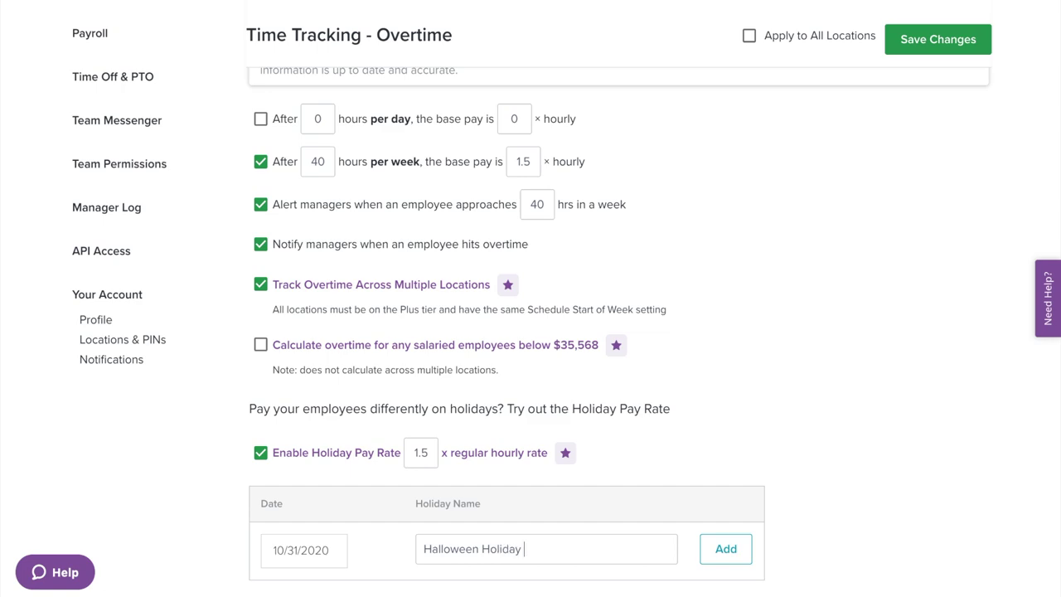
pyautogui.click(726, 549)
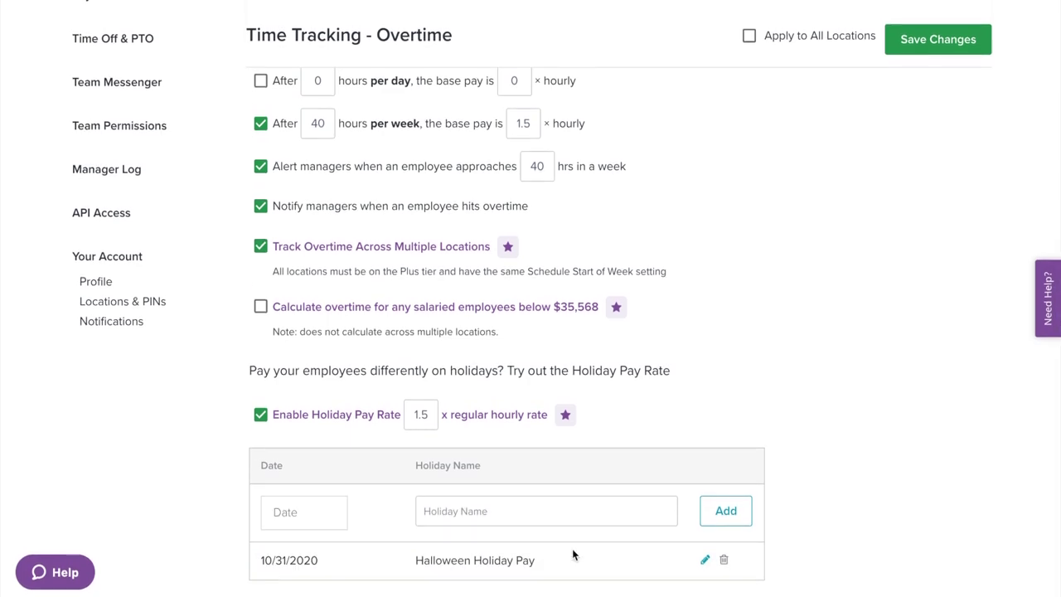
pyautogui.scroll(5, 754, 322)
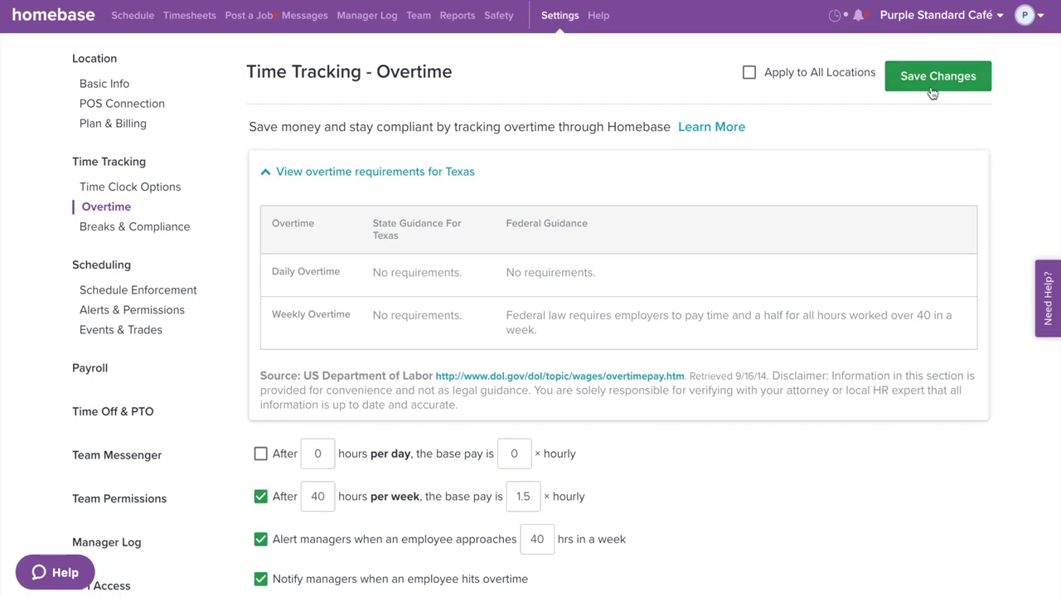
pyautogui.click(938, 83)
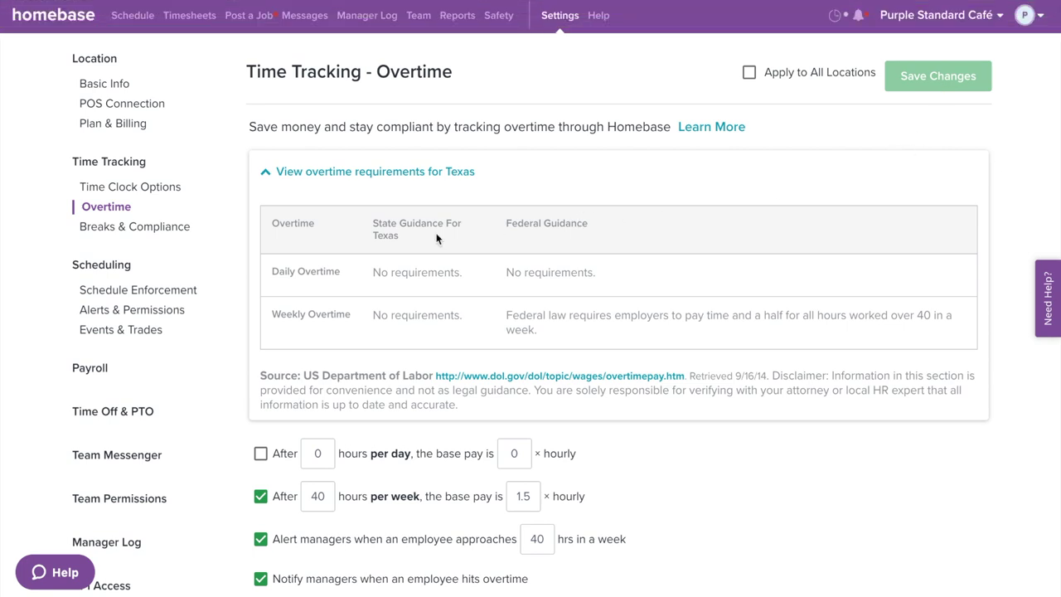
pyautogui.click(116, 227)
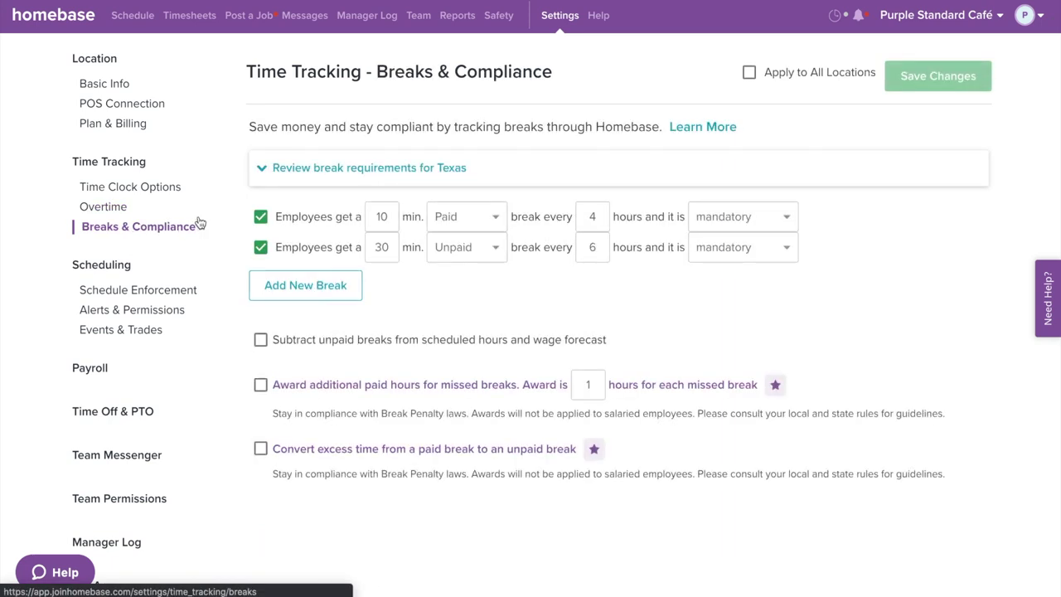
pyautogui.click(368, 169)
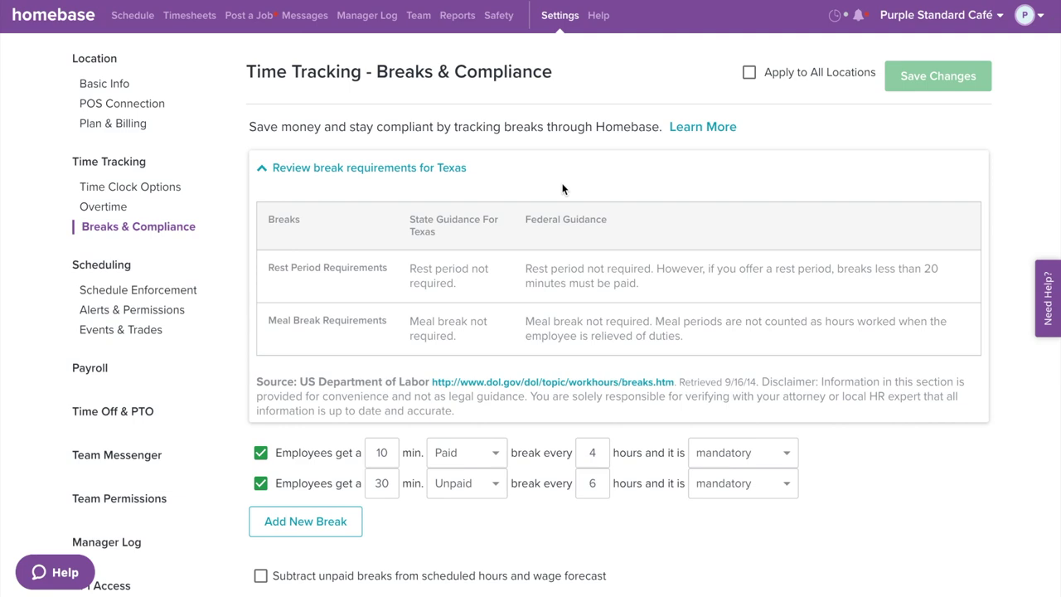
pyautogui.scroll(-5, 562, 189)
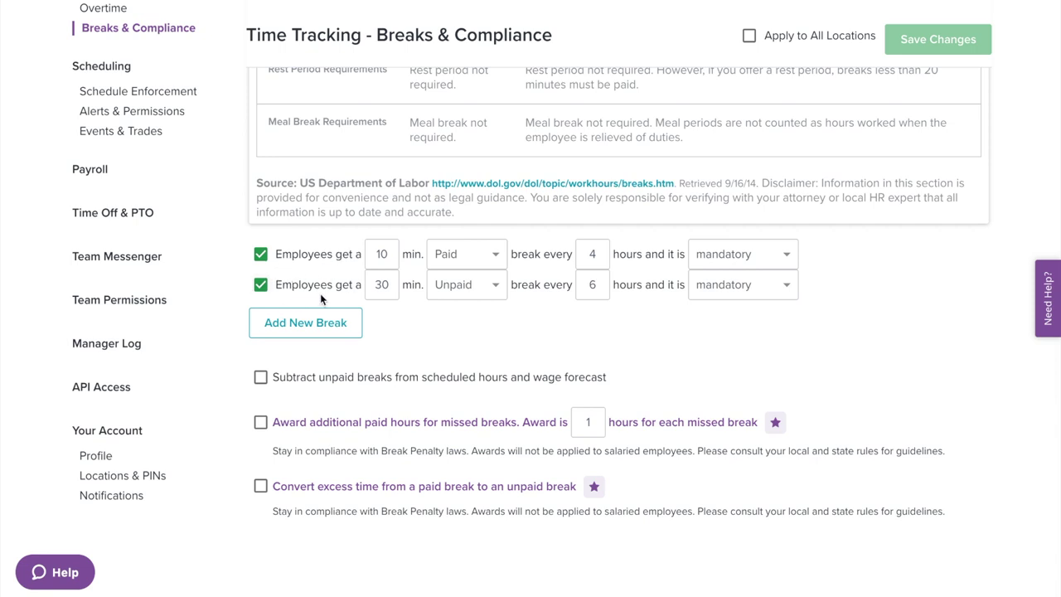
pyautogui.click(787, 255)
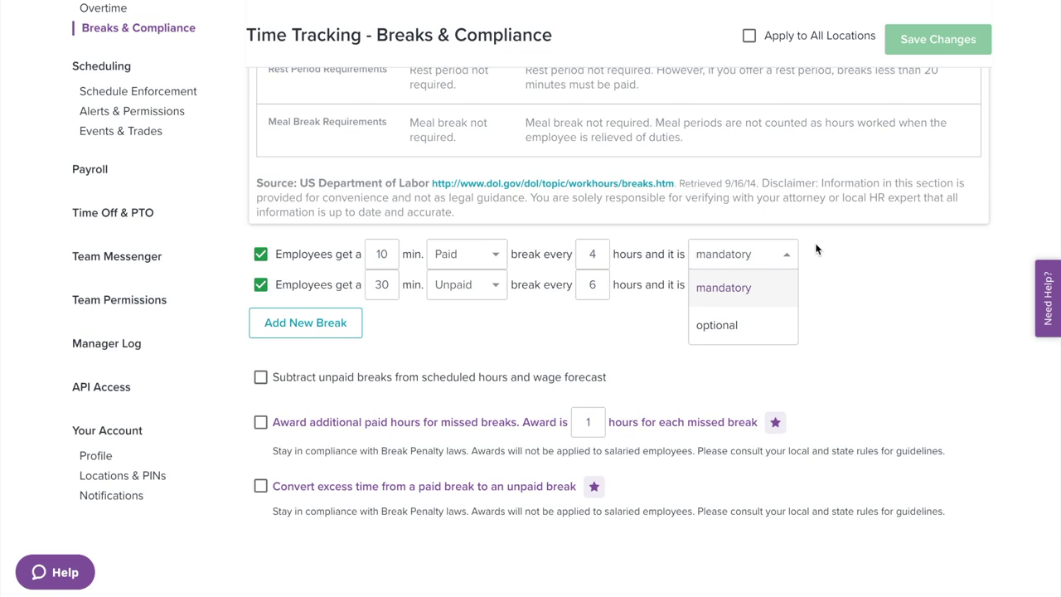
# Add a new mandatory 15-minute paid break every 4 hours, keeping the first break mandatory.
pyautogui.click(817, 250)
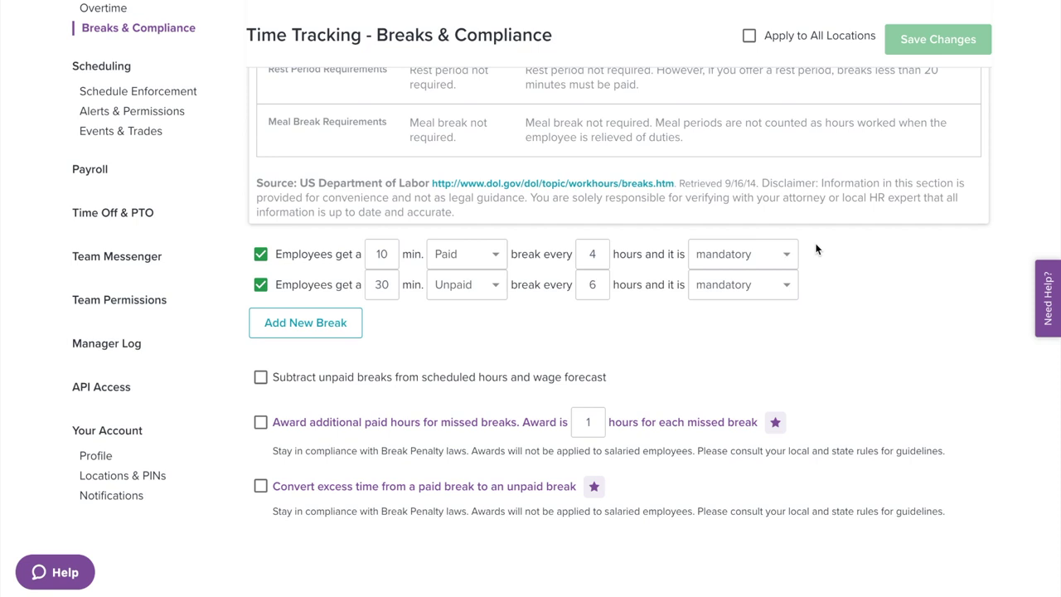
pyautogui.click(273, 330)
pyautogui.click(499, 318)
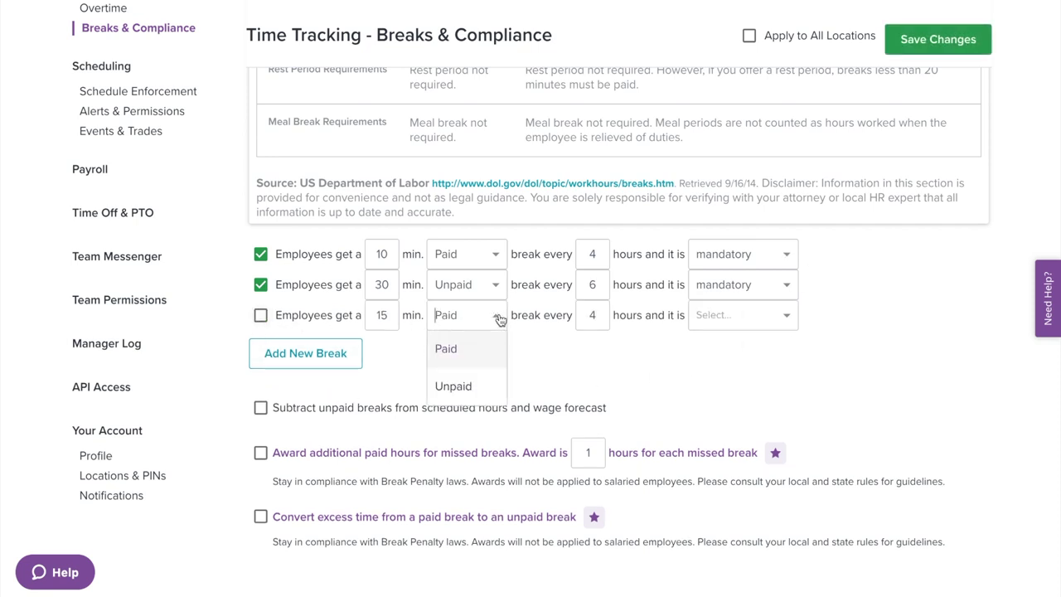
pyautogui.click(500, 319)
pyautogui.click(709, 317)
pyautogui.click(624, 377)
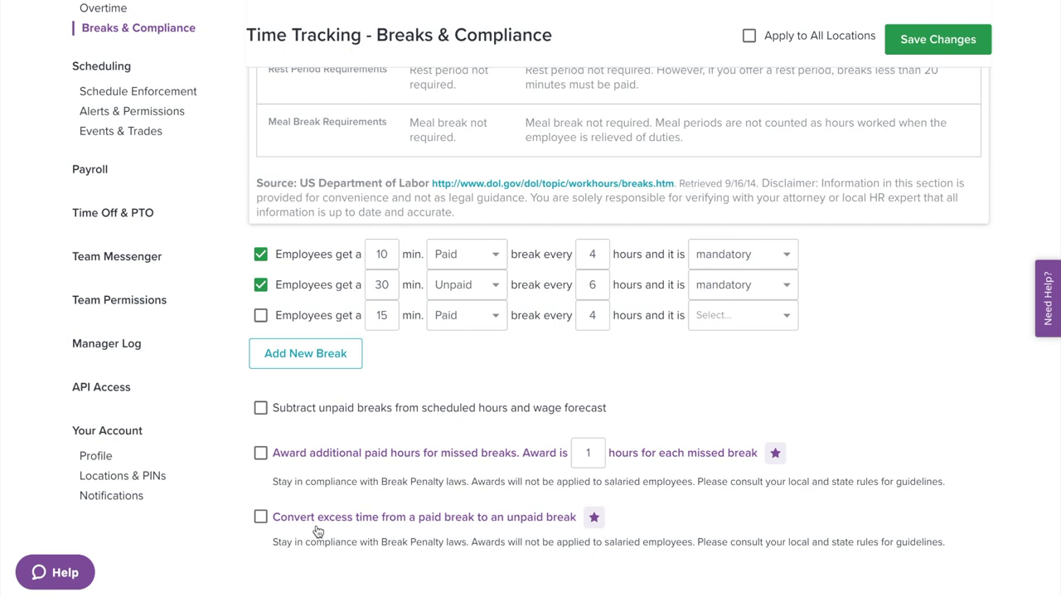
# Convert excess paid break time to unpaid and save the break settings.
pyautogui.click(260, 517)
pyautogui.scroll(1, 644, 517)
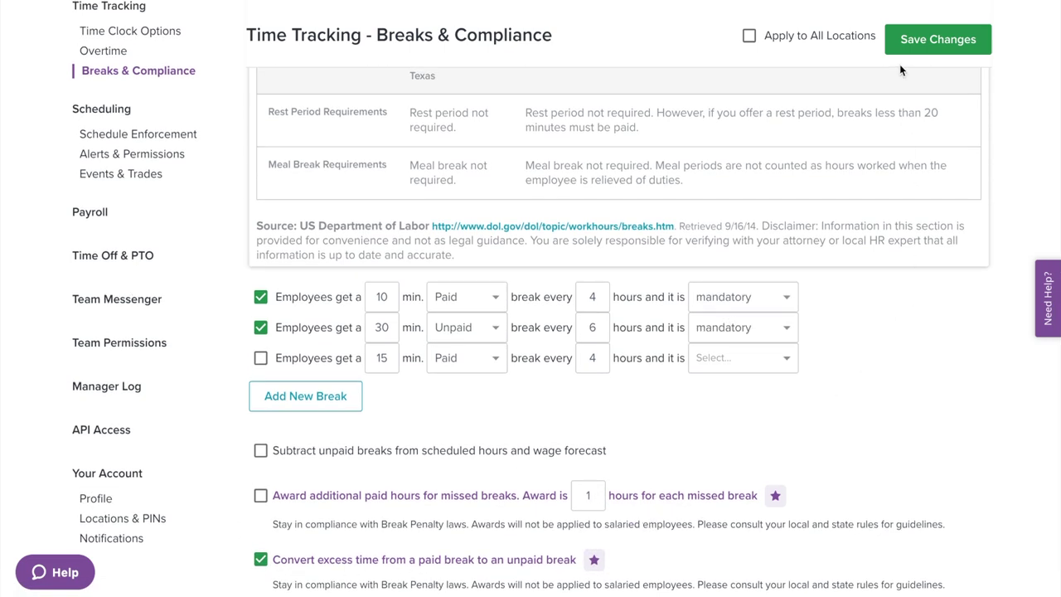
pyautogui.click(916, 37)
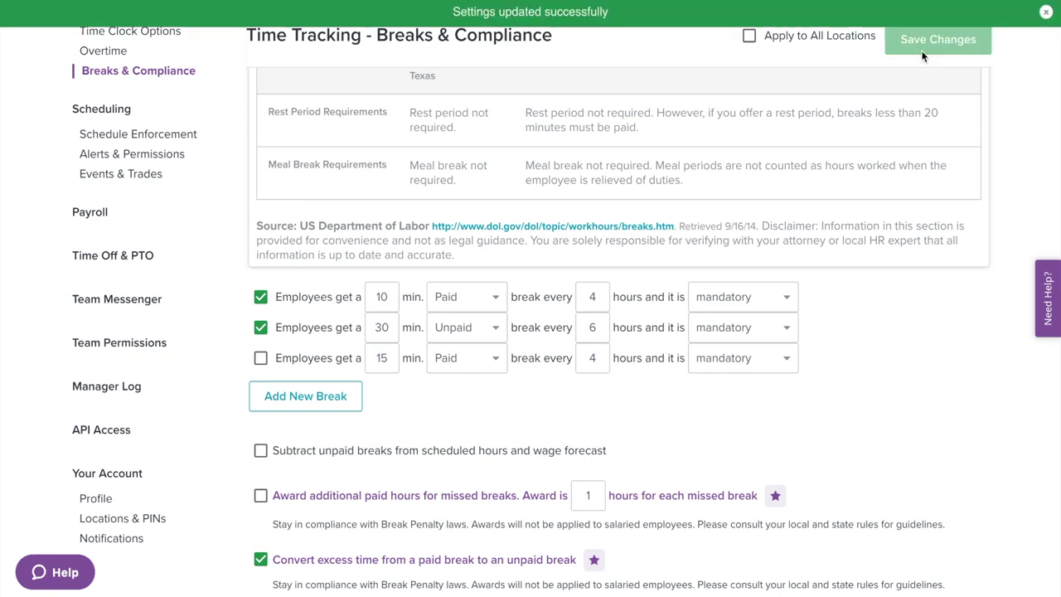
pyautogui.scroll(4, 919, 52)
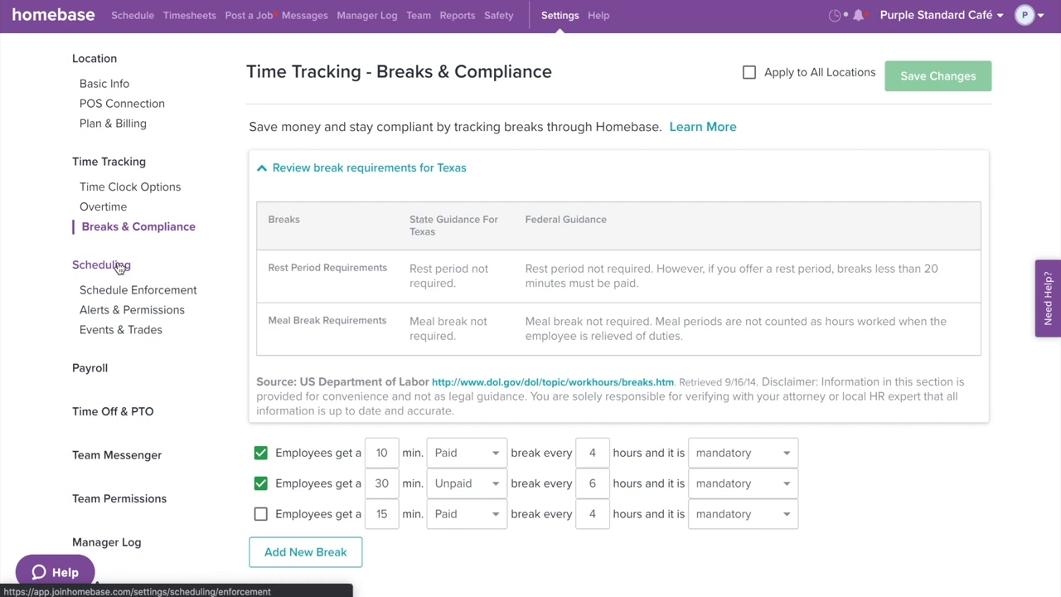
# Set the Schedule Enforcement start day to Monday and review the 10:00 am–07:00 pm hours and 8-minute late threshold.
pyautogui.click(119, 267)
pyautogui.click(153, 291)
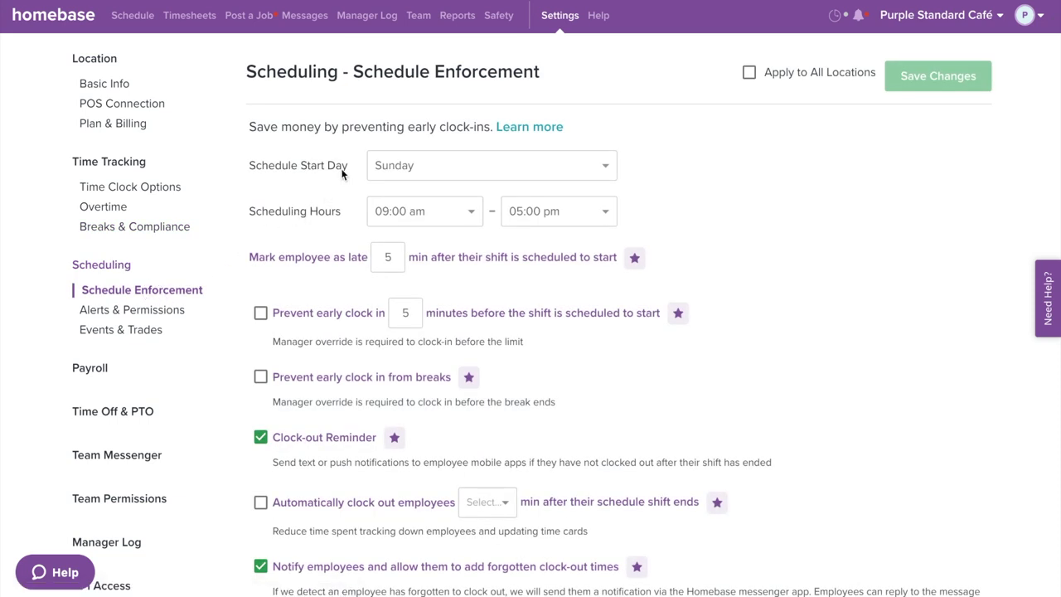
pyautogui.click(605, 169)
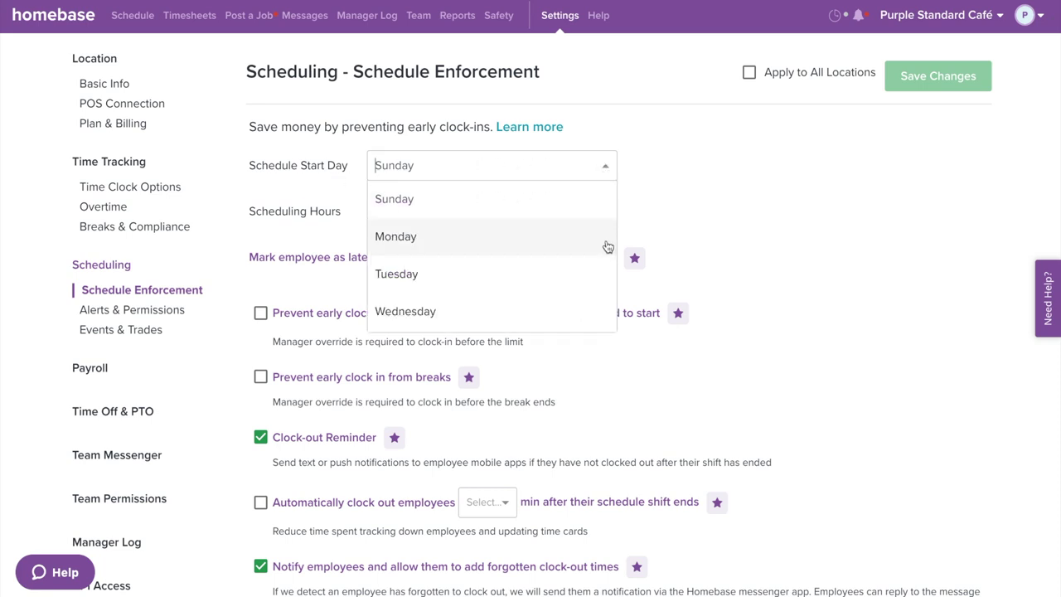
pyautogui.scroll(-3, 607, 244)
pyautogui.scroll(3, 607, 246)
pyautogui.click(597, 231)
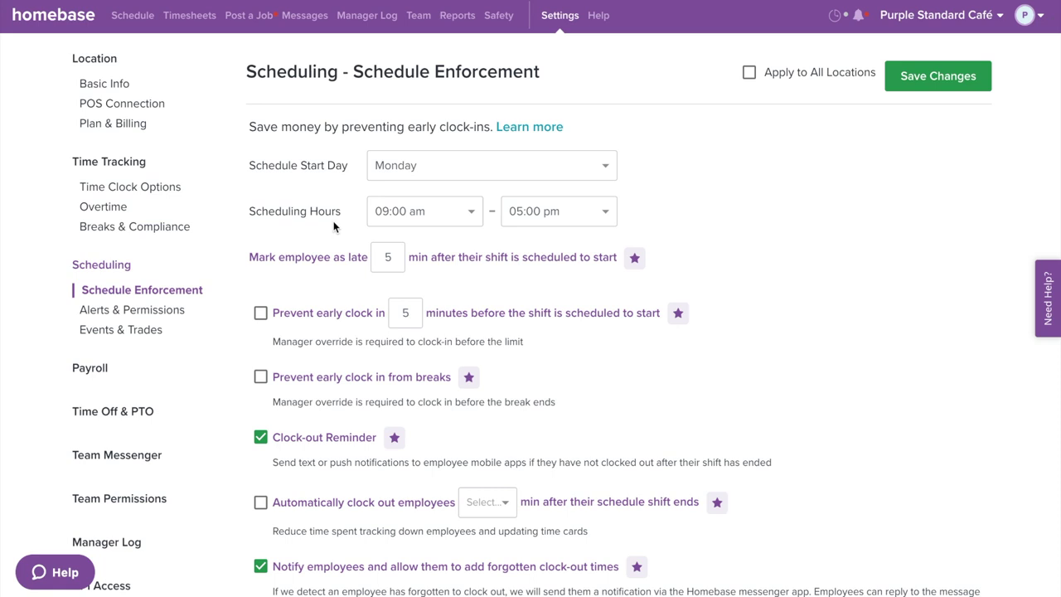
pyautogui.scroll(-2, 580, 224)
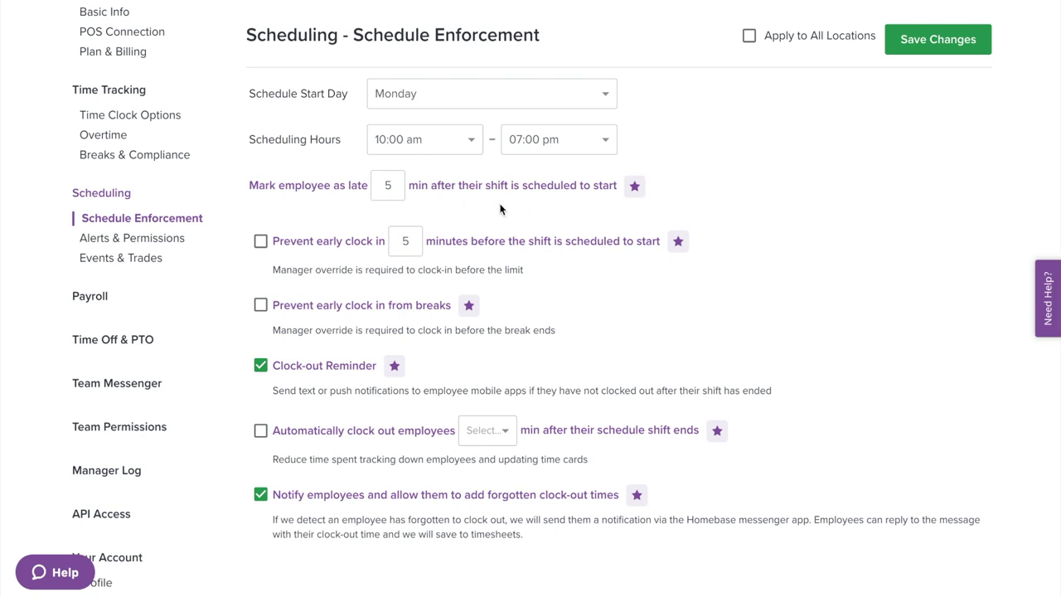
pyautogui.scroll(-1, 390, 186)
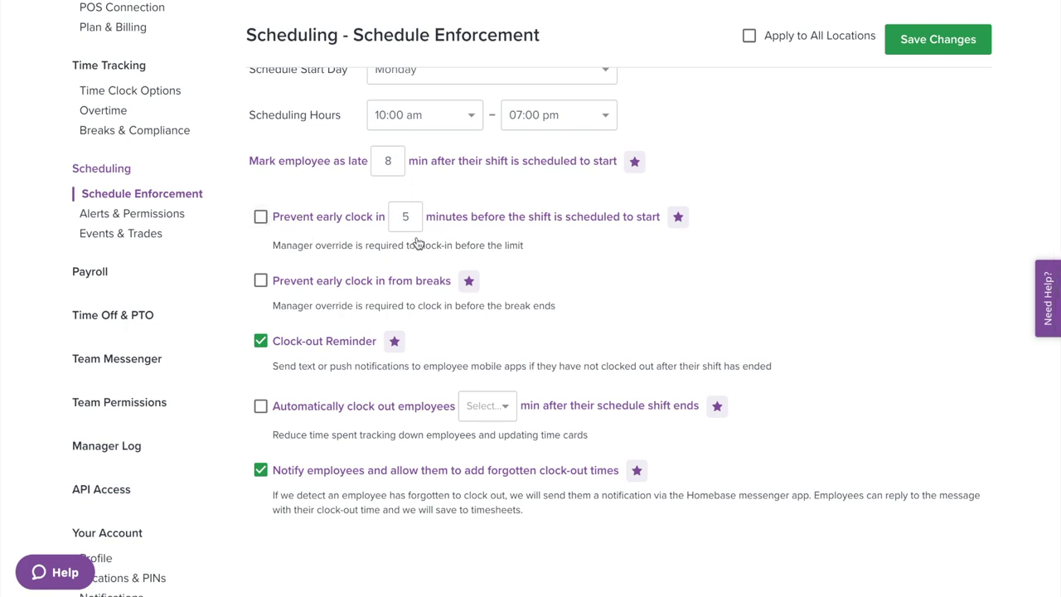
# Block early clock-ins more than 3 minutes before shifts, including from breaks.
pyautogui.click(261, 218)
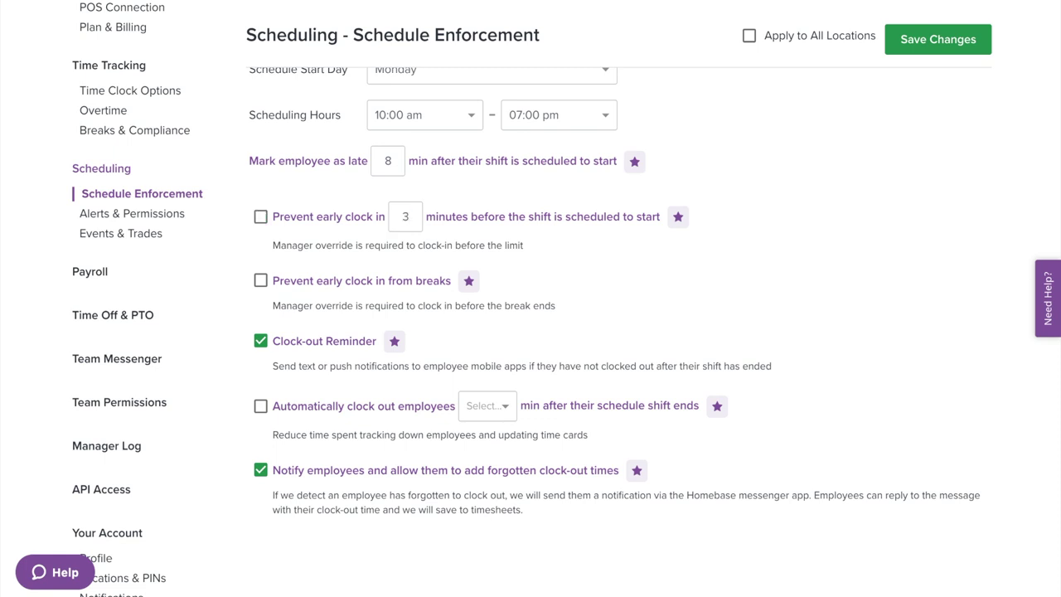
pyautogui.scroll(-1, 498, 248)
pyautogui.click(260, 165)
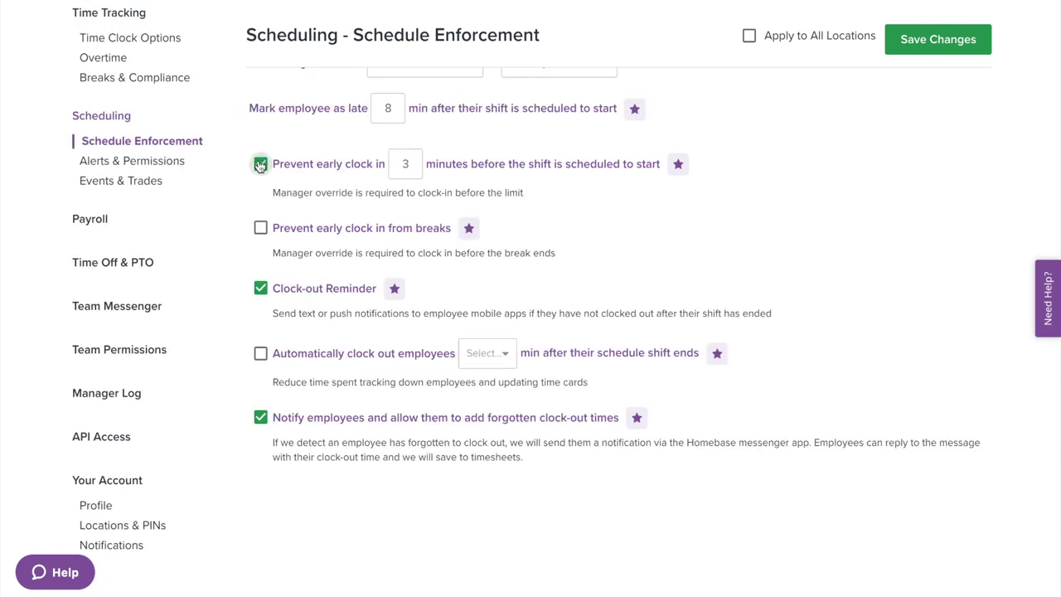
pyautogui.click(262, 229)
# Enable auto clock-out after 10 minutes, turn off forgotten clock-out notices, and save.
pyautogui.click(507, 357)
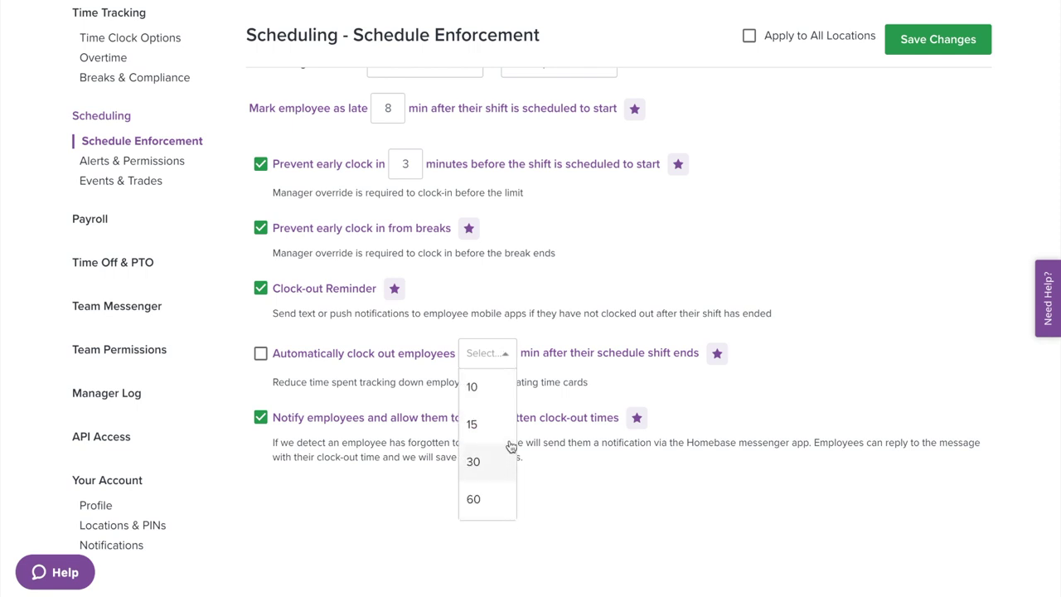
pyautogui.click(505, 397)
pyautogui.click(260, 354)
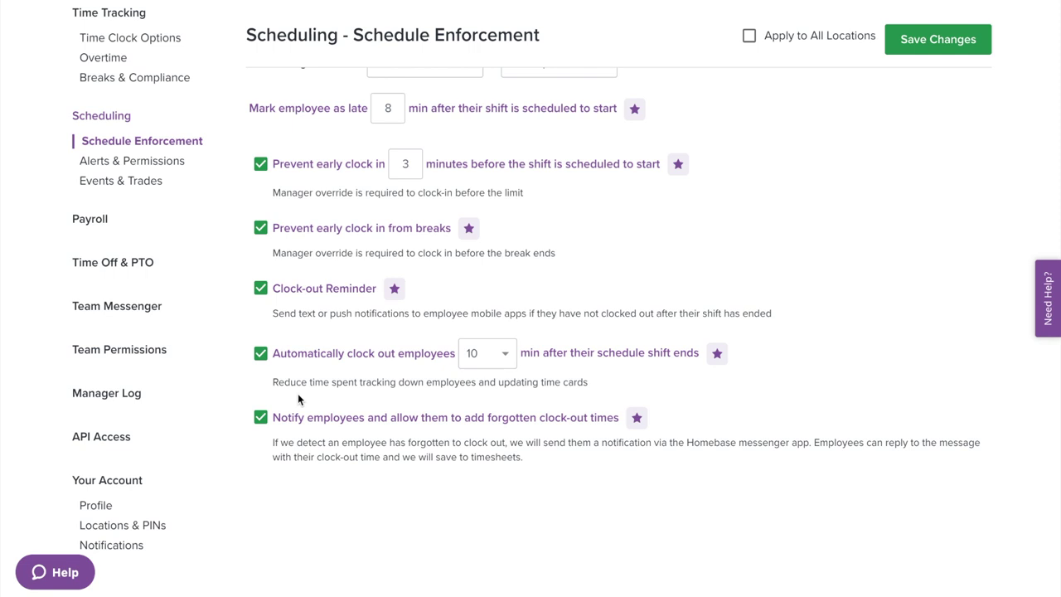
pyautogui.scroll(-1, 298, 393)
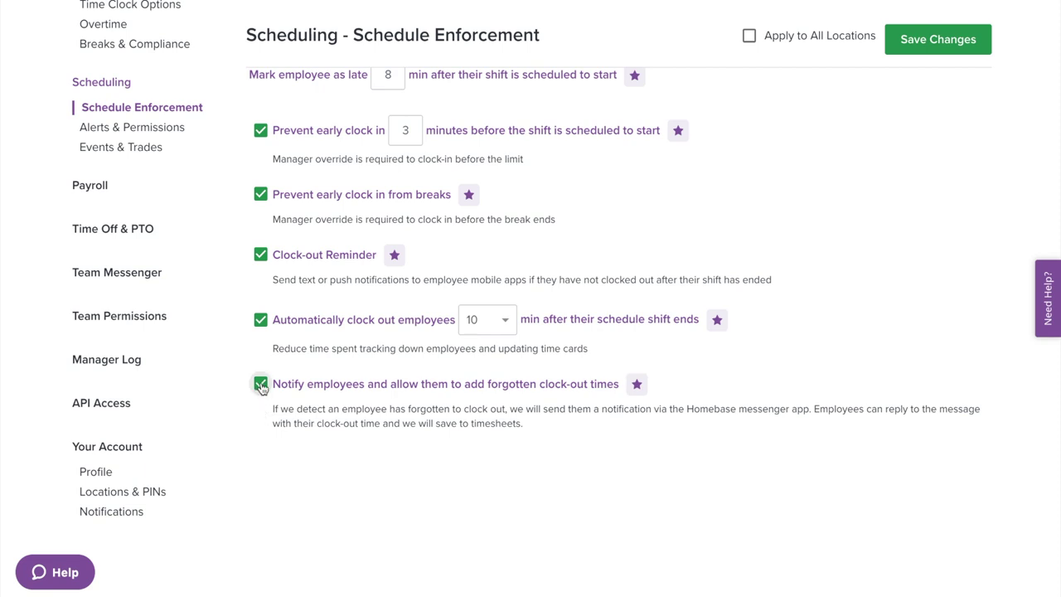
pyautogui.click(261, 385)
pyautogui.scroll(4, 776, 249)
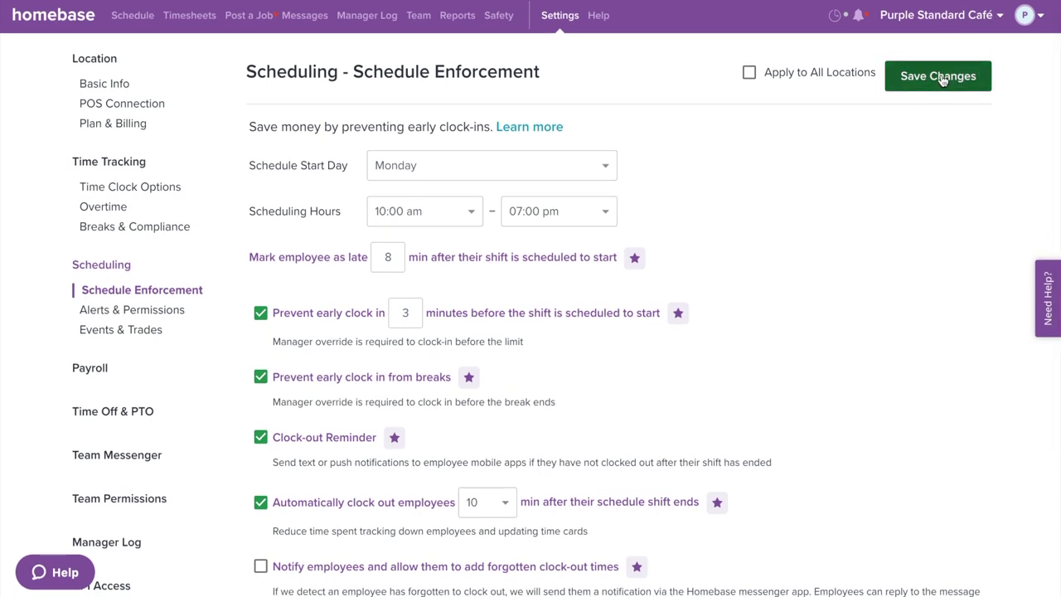
pyautogui.click(943, 79)
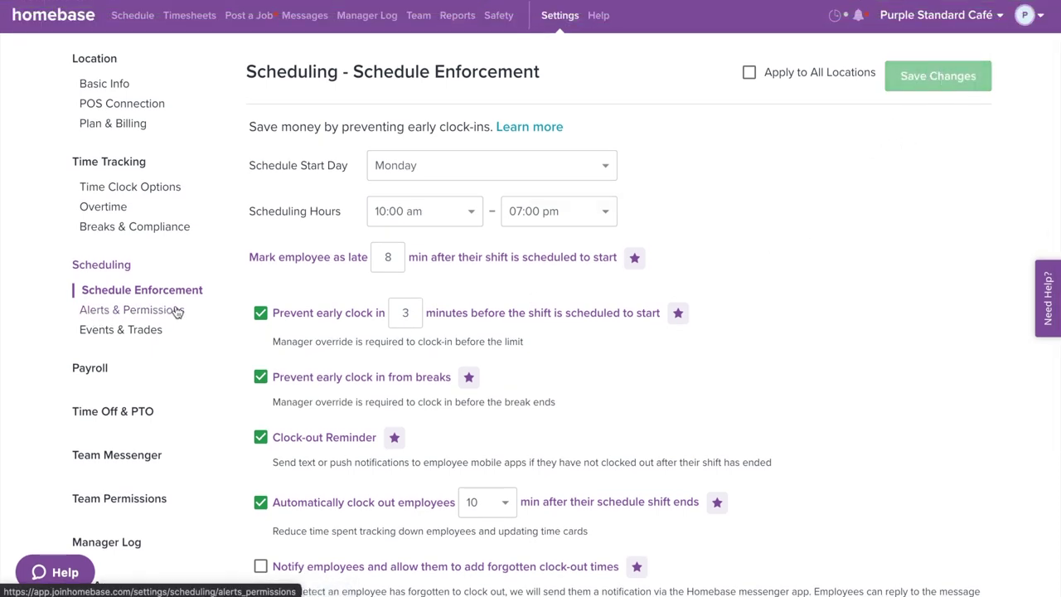
# Alert managers when employees haven't clocked in after 15 minutes, keeping schedule texting on.
pyautogui.click(123, 308)
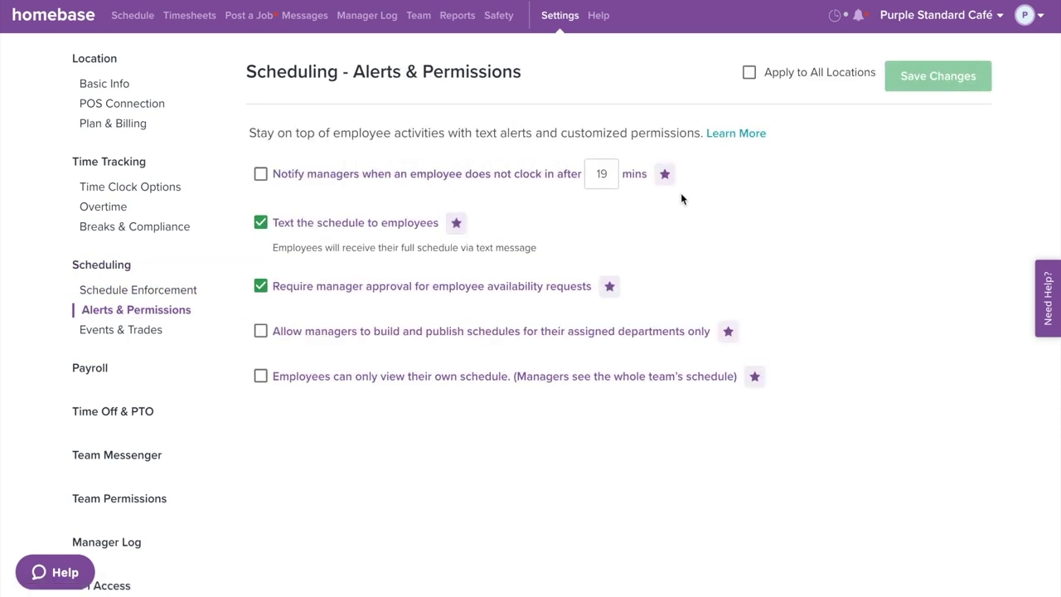
pyautogui.click(261, 175)
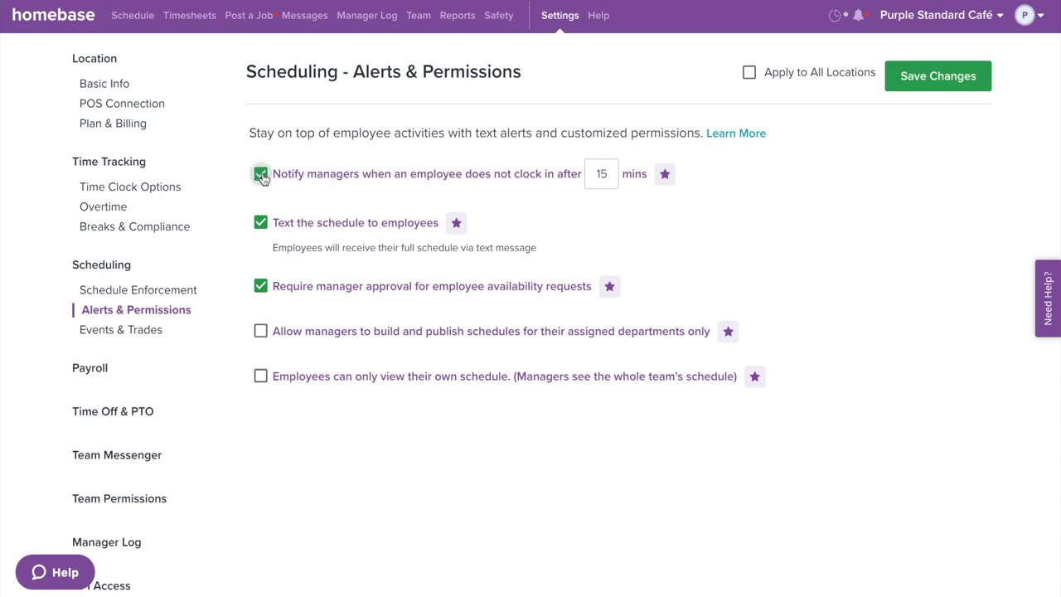
pyautogui.click(261, 224)
pyautogui.click(261, 224)
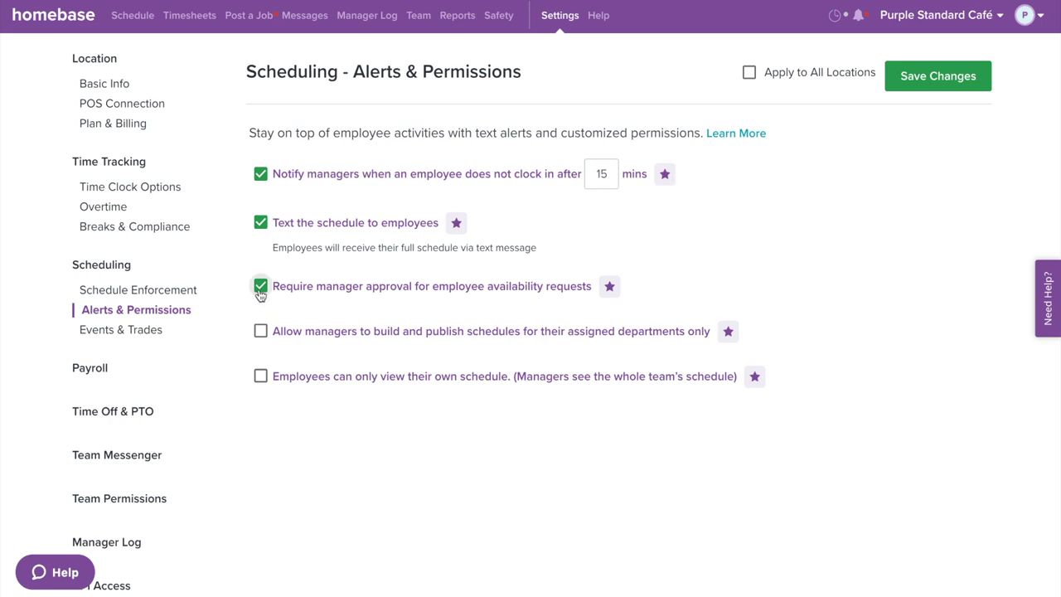
# Keep manager approval for availability on, save the alerts settings, and go to Events & Trades.
pyautogui.click(260, 289)
pyautogui.click(260, 287)
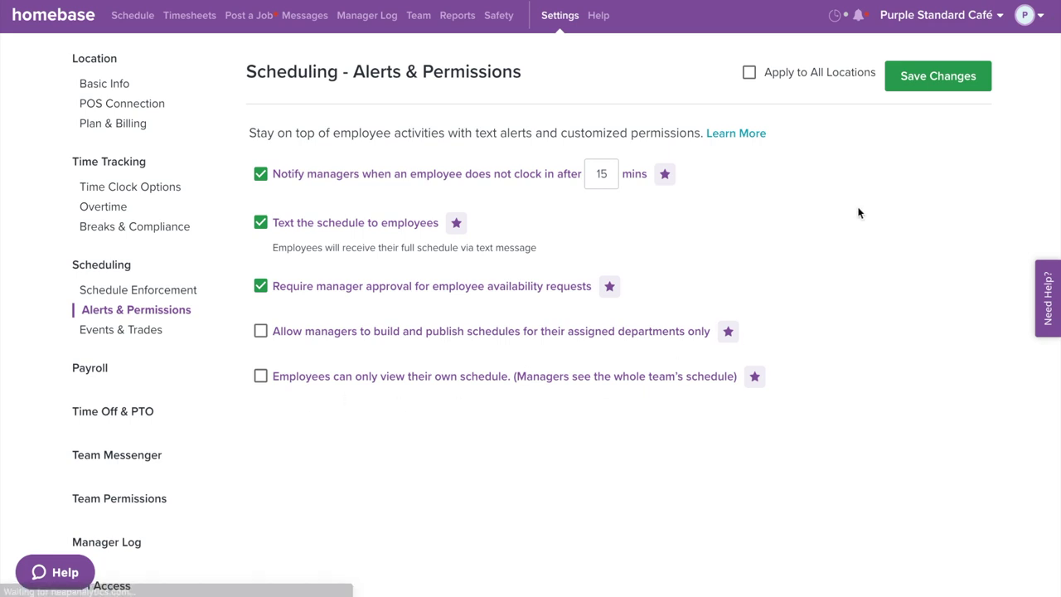
pyautogui.click(932, 83)
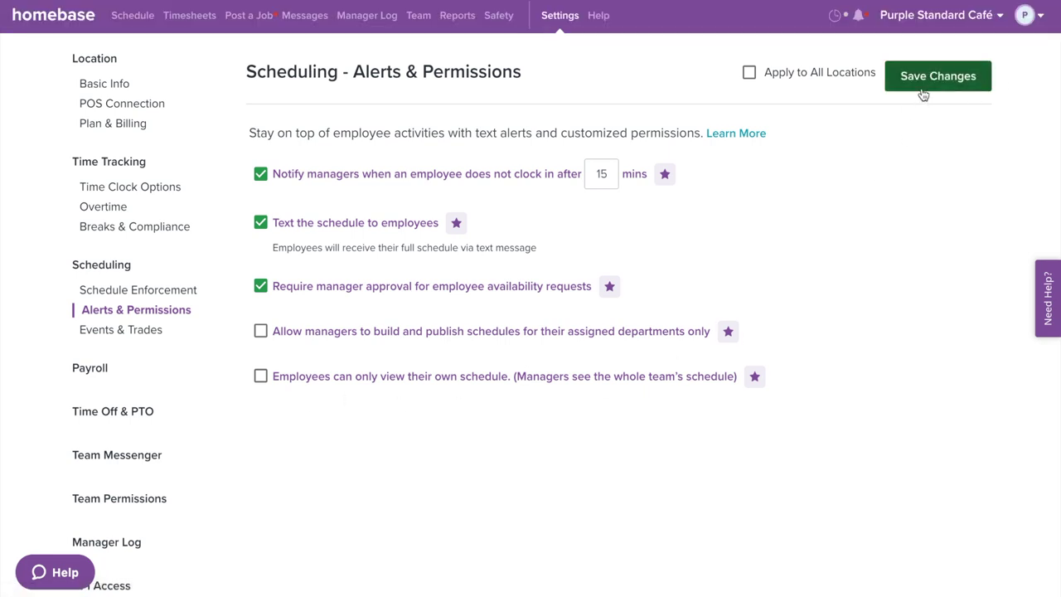
pyautogui.click(129, 333)
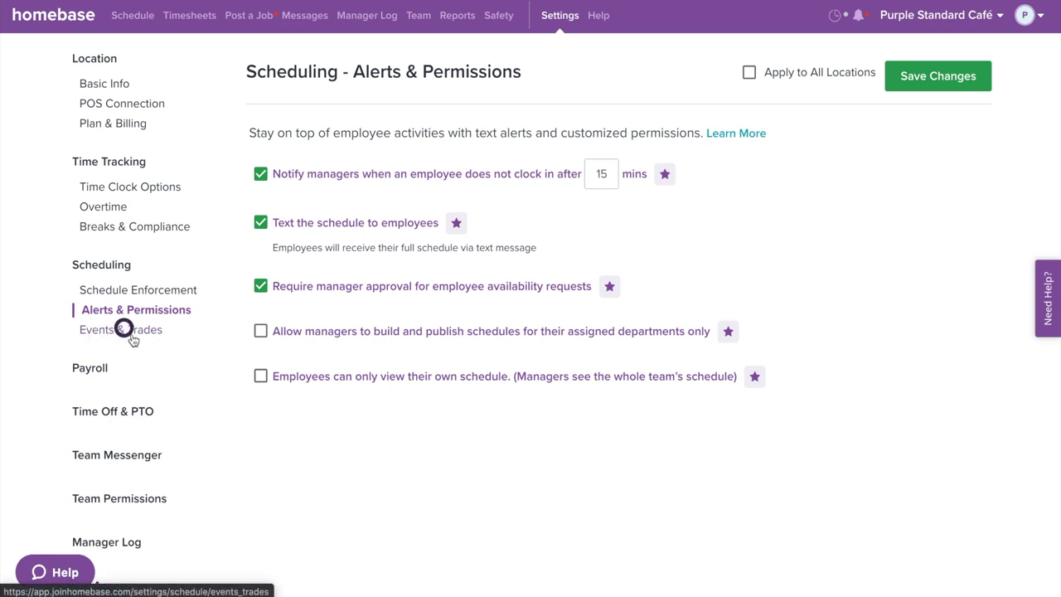
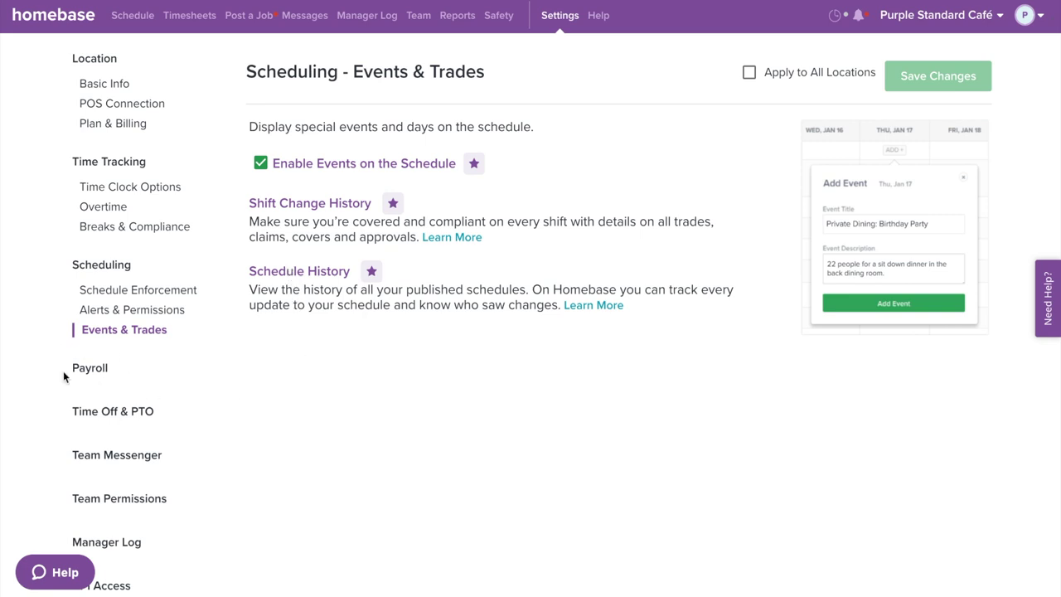
# Switch from Scheduling – Events & Trades to the Payroll settings page.
pyautogui.click(92, 369)
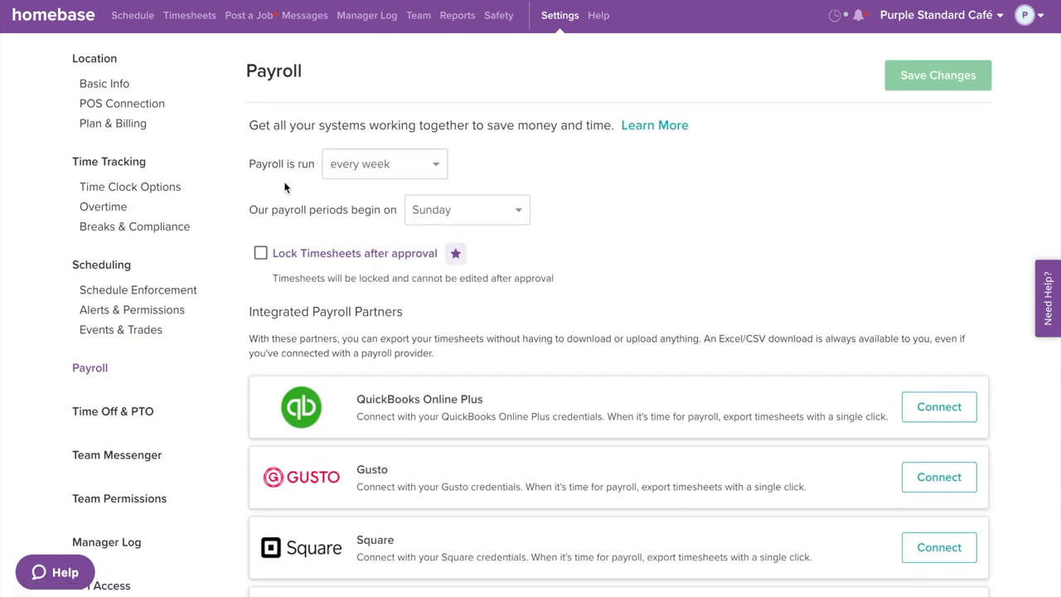
# Keep payroll running every week with periods starting on Sunday.
pyautogui.click(437, 171)
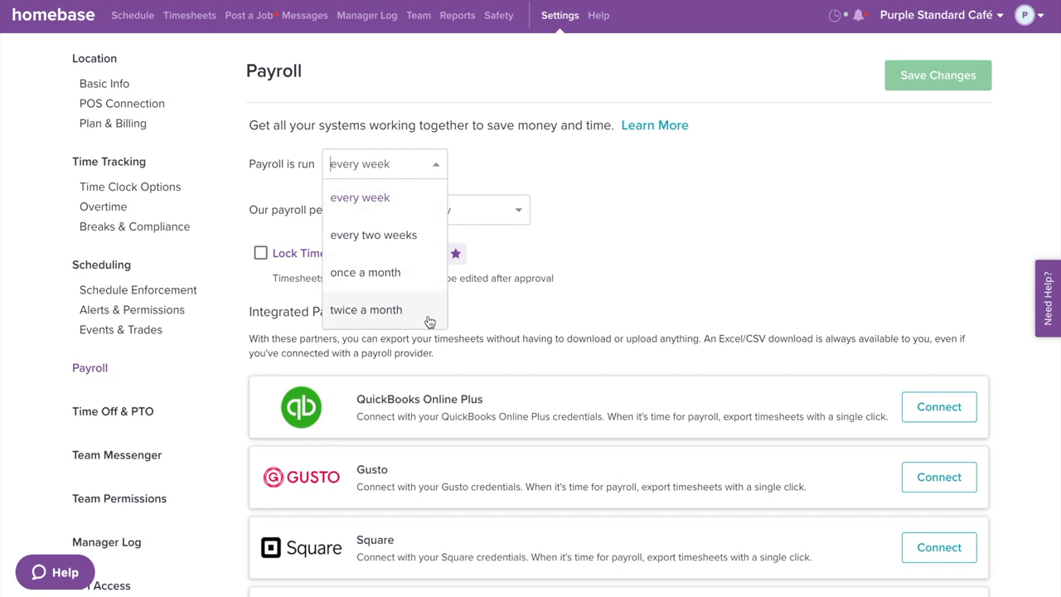
pyautogui.click(437, 171)
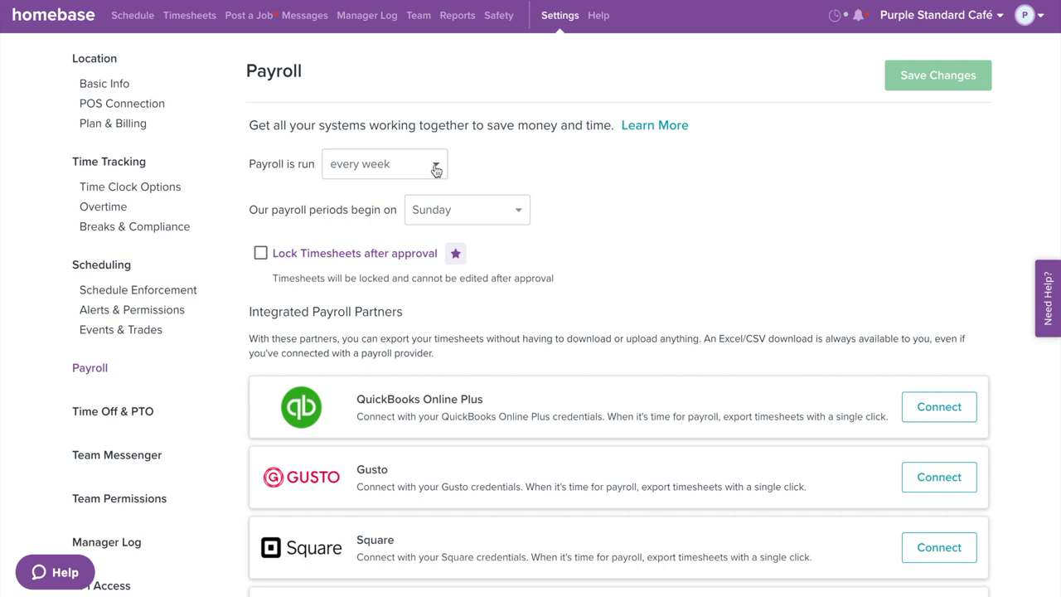
pyautogui.click(521, 217)
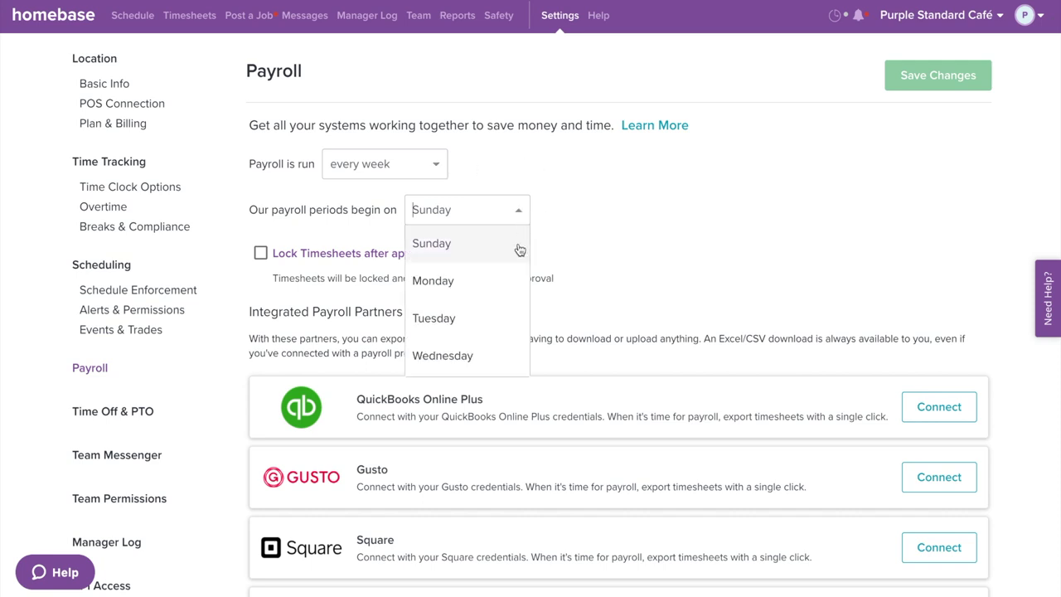
pyautogui.scroll(-2, 501, 332)
pyautogui.scroll(2, 502, 332)
pyautogui.click(531, 228)
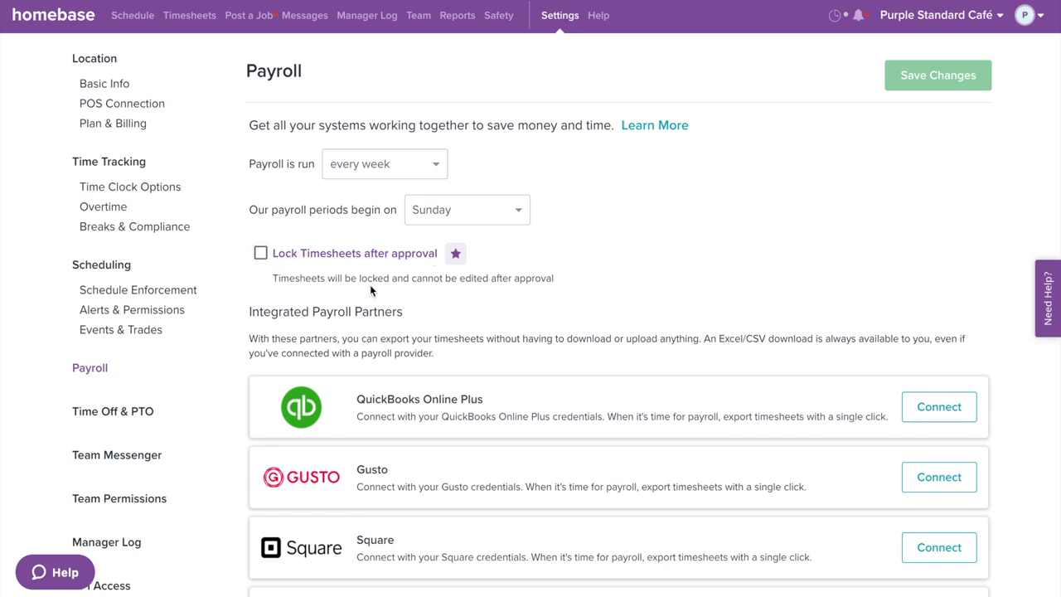
# Lock timesheets after approval and save the payroll settings.
pyautogui.click(261, 257)
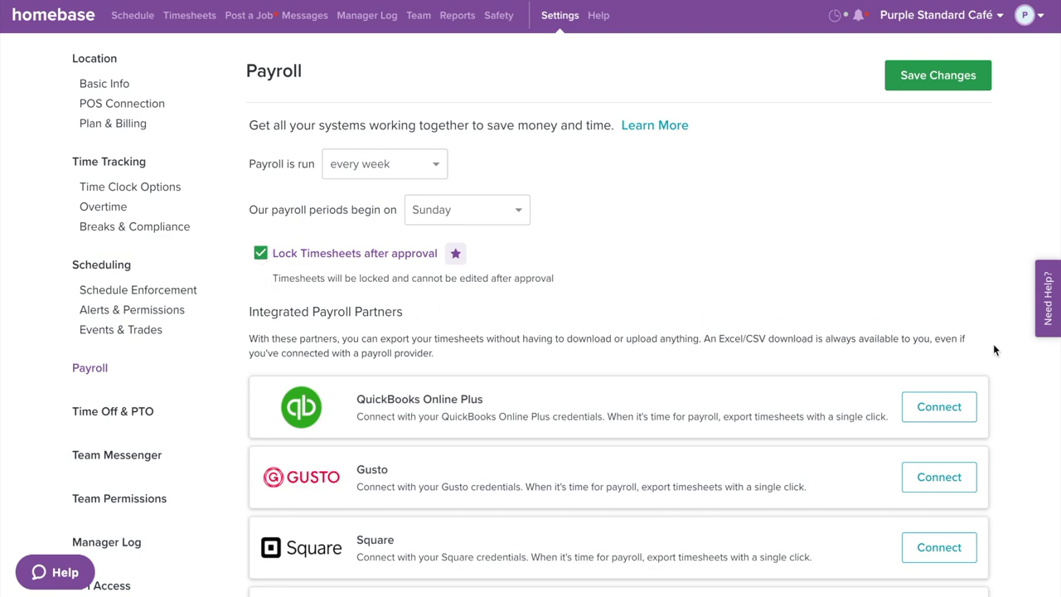
pyautogui.scroll(-3, 1015, 400)
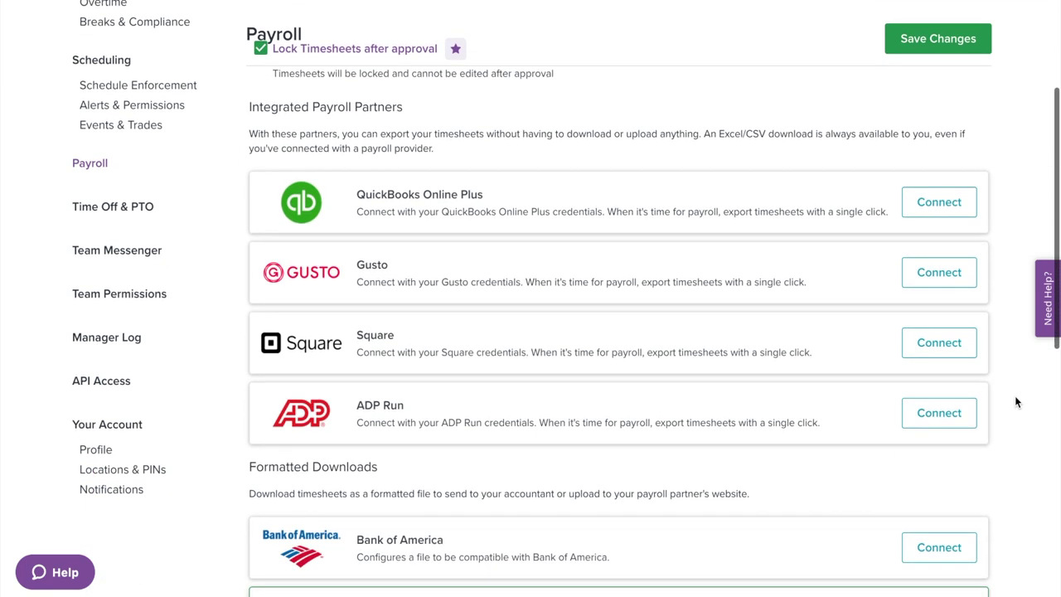
pyautogui.scroll(-8, 1015, 402)
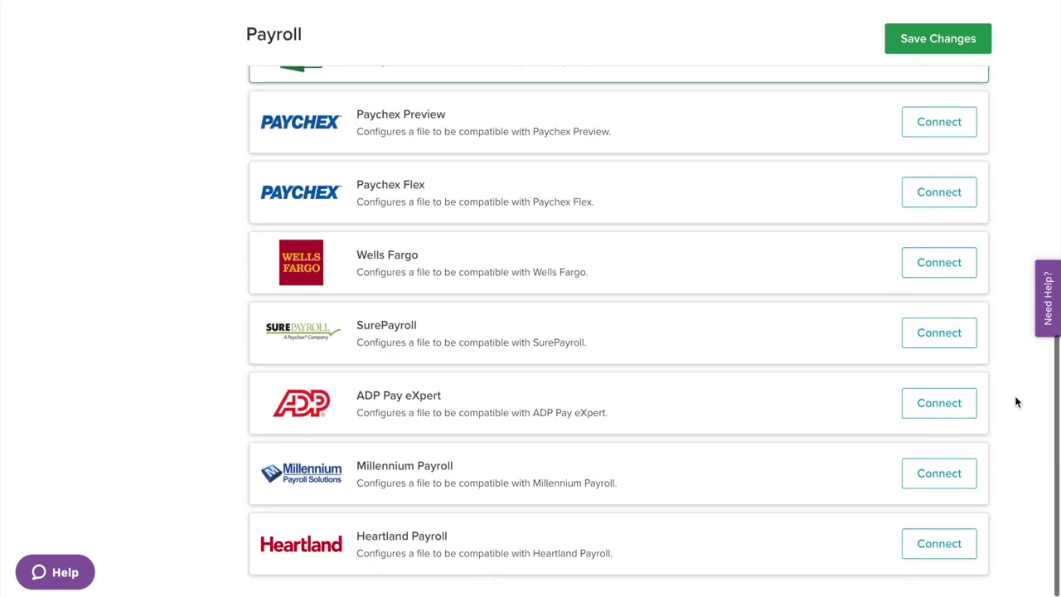
pyautogui.scroll(8, 1016, 402)
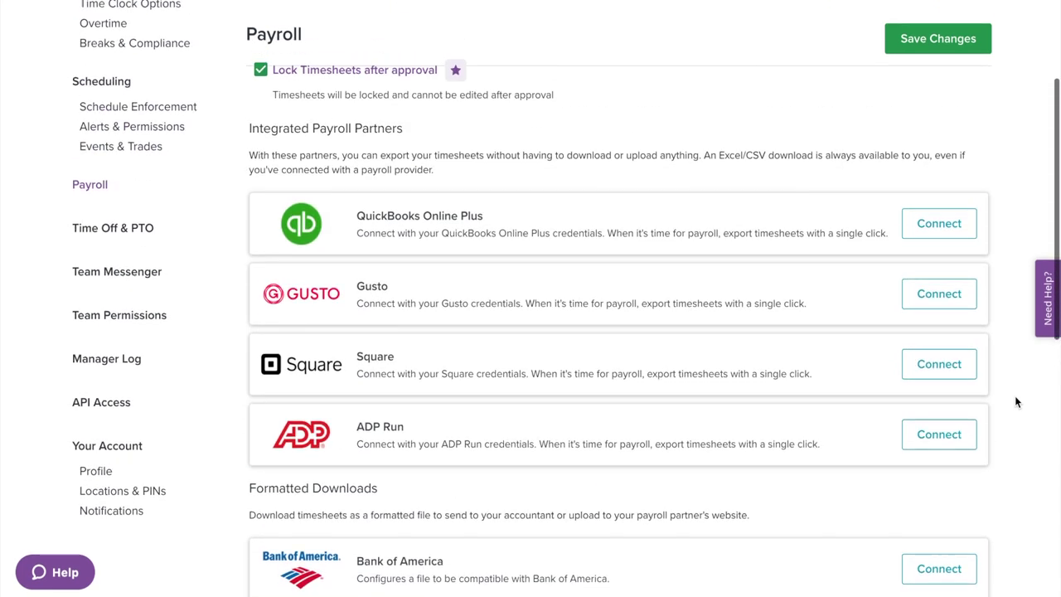
pyautogui.scroll(3, 1014, 395)
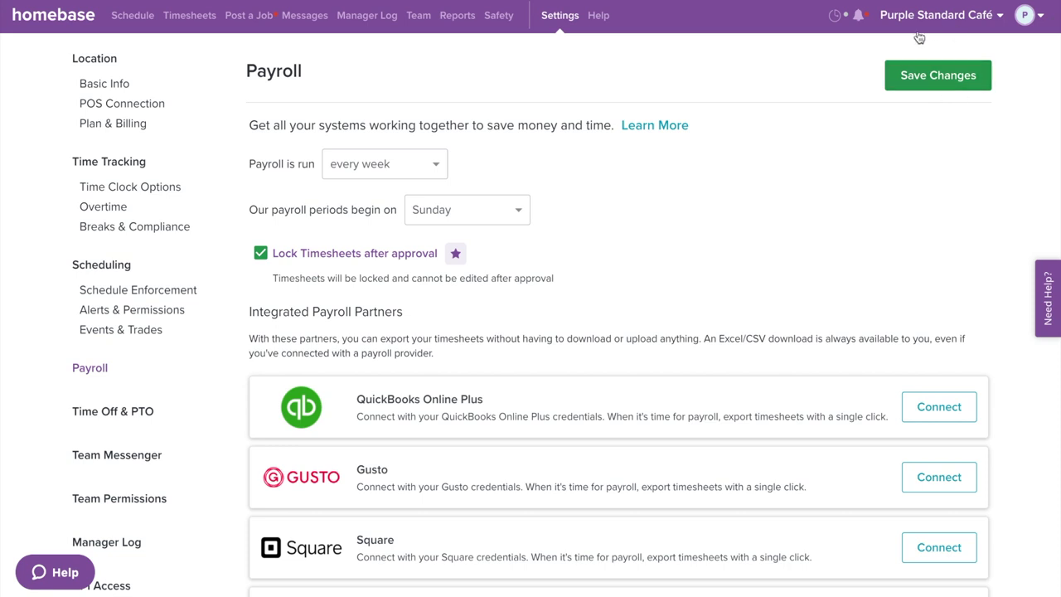
pyautogui.click(938, 81)
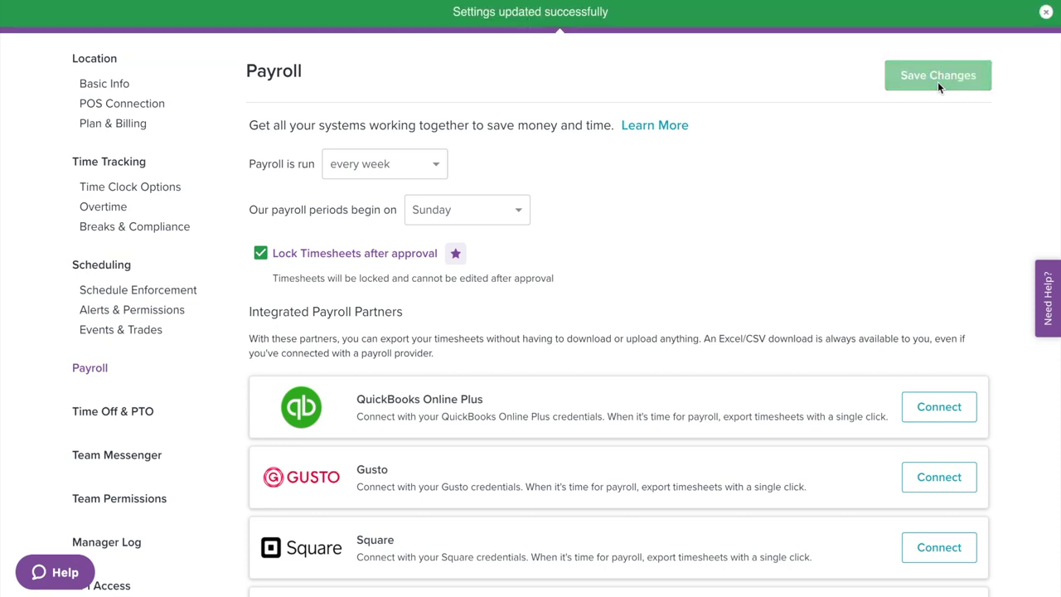
# In Time Off & PTO, count Vacation (Paid) and Personal Medical Emergency toward PTO.
pyautogui.click(145, 420)
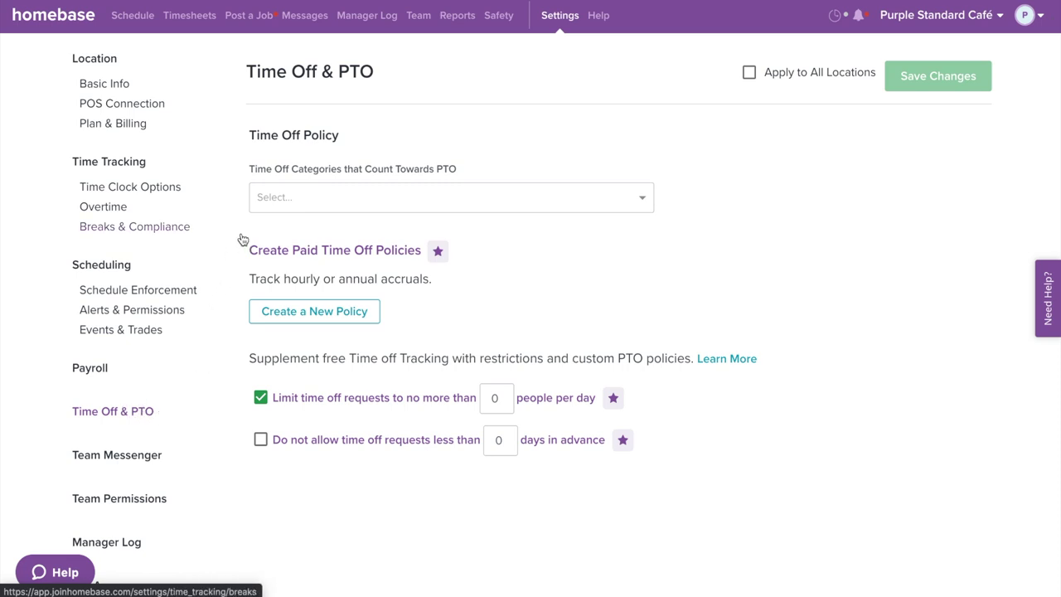
pyautogui.scroll(-1, 408, 241)
pyautogui.scroll(-2, 648, 168)
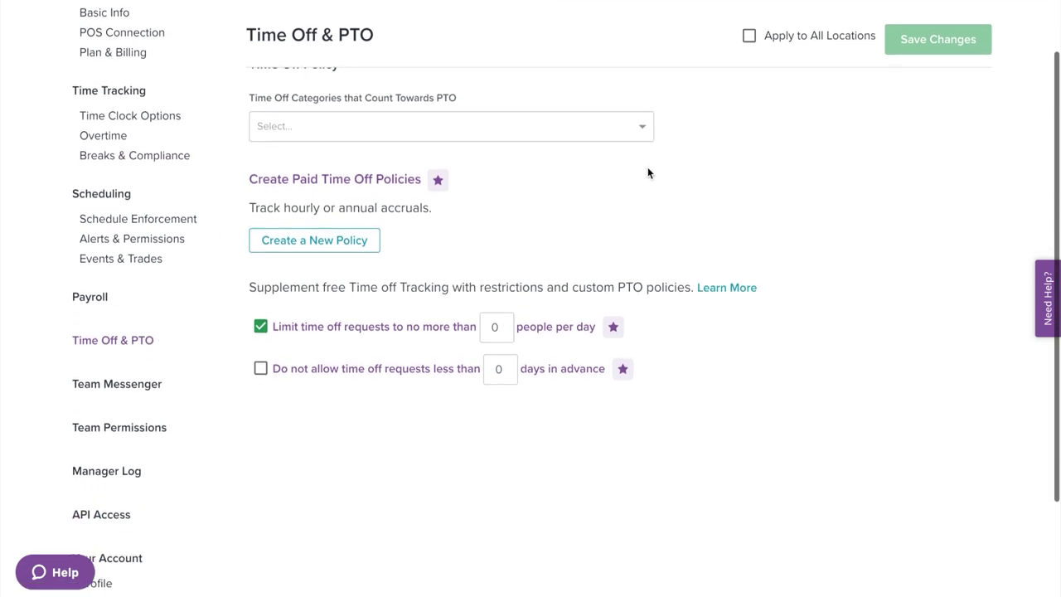
pyautogui.scroll(2, 649, 173)
pyautogui.click(643, 193)
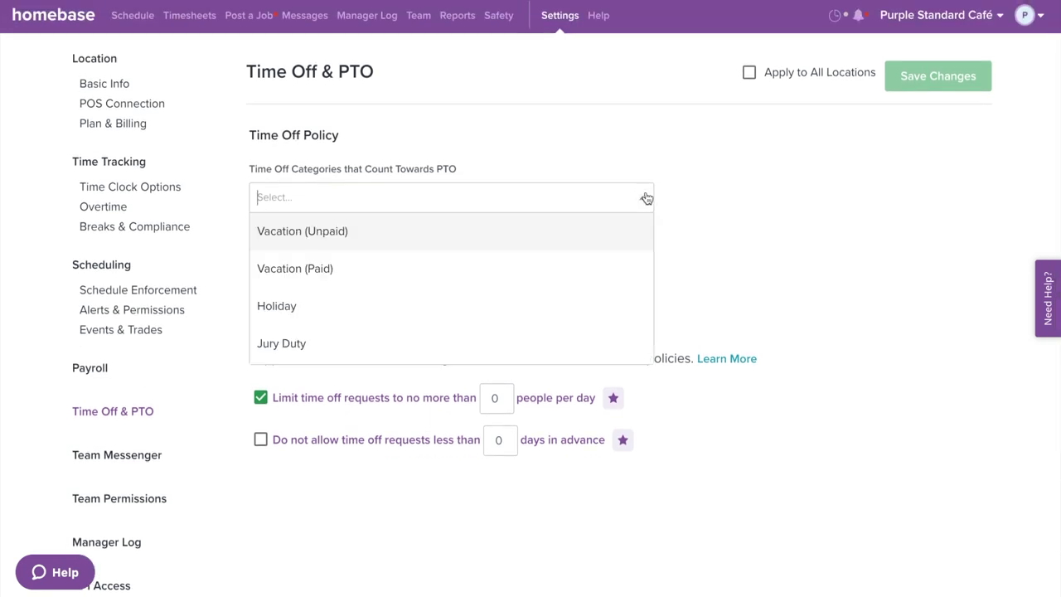
pyautogui.scroll(-3, 628, 287)
pyautogui.scroll(2, 628, 287)
pyautogui.scroll(1, 573, 268)
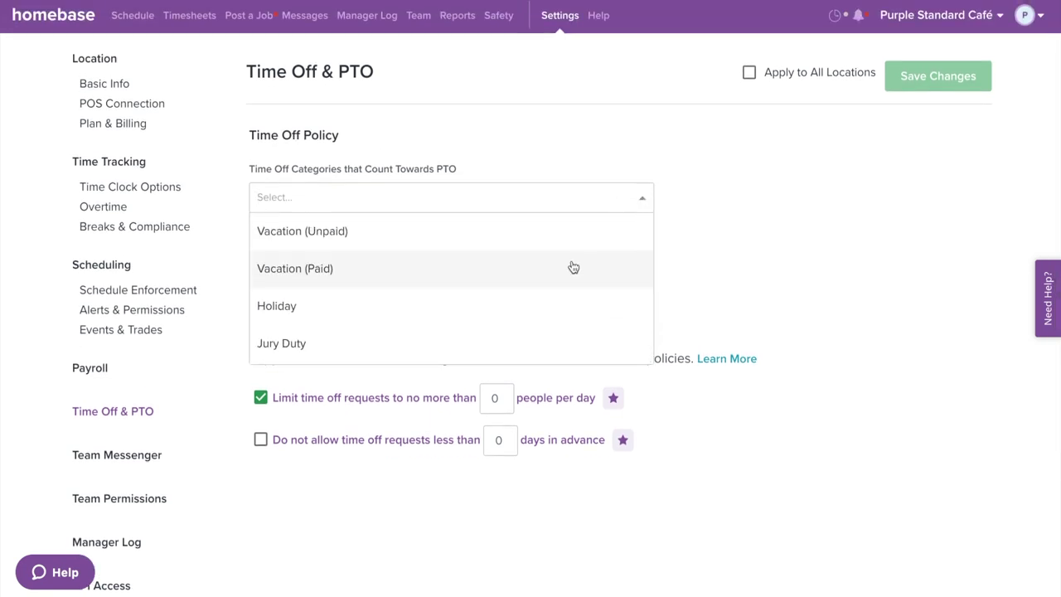
pyautogui.click(573, 268)
pyautogui.scroll(-3, 564, 268)
pyautogui.click(562, 269)
pyautogui.click(776, 219)
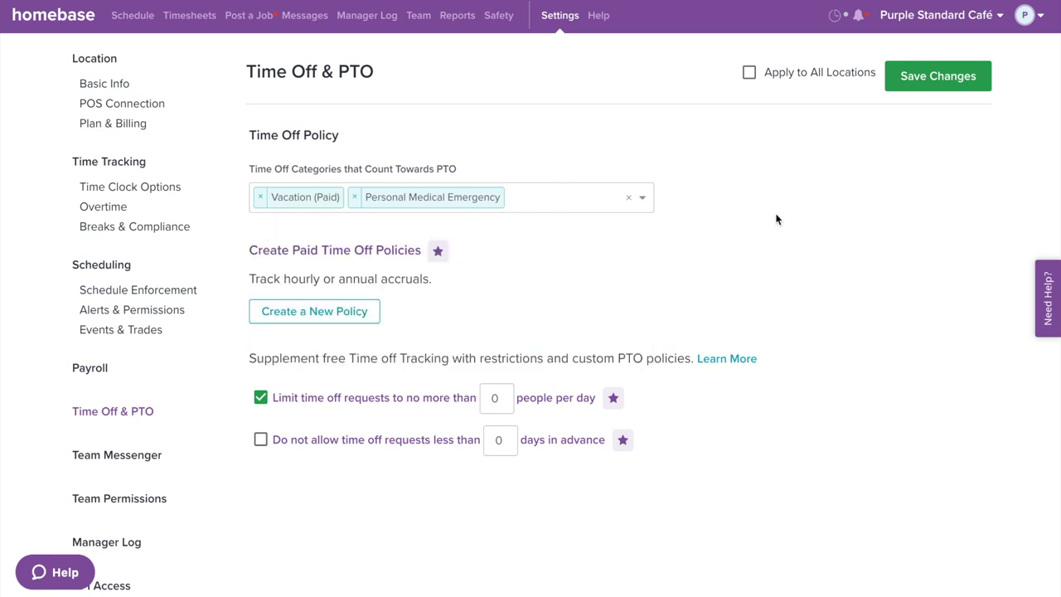
# Start a new paid time off policy with Fixed yearly accrual.
pyautogui.scroll(-1, 420, 273)
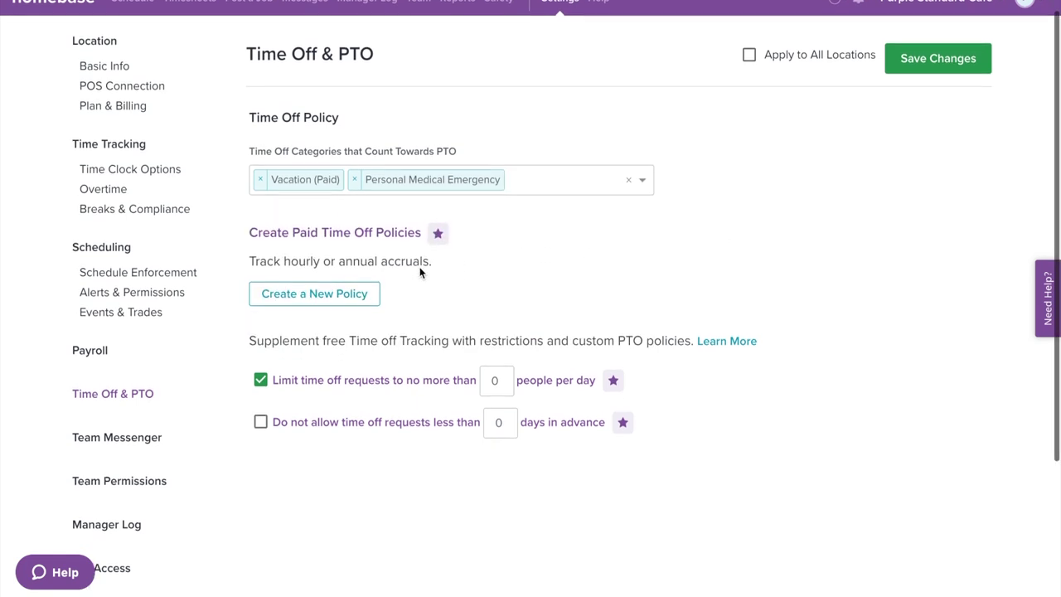
pyautogui.click(369, 287)
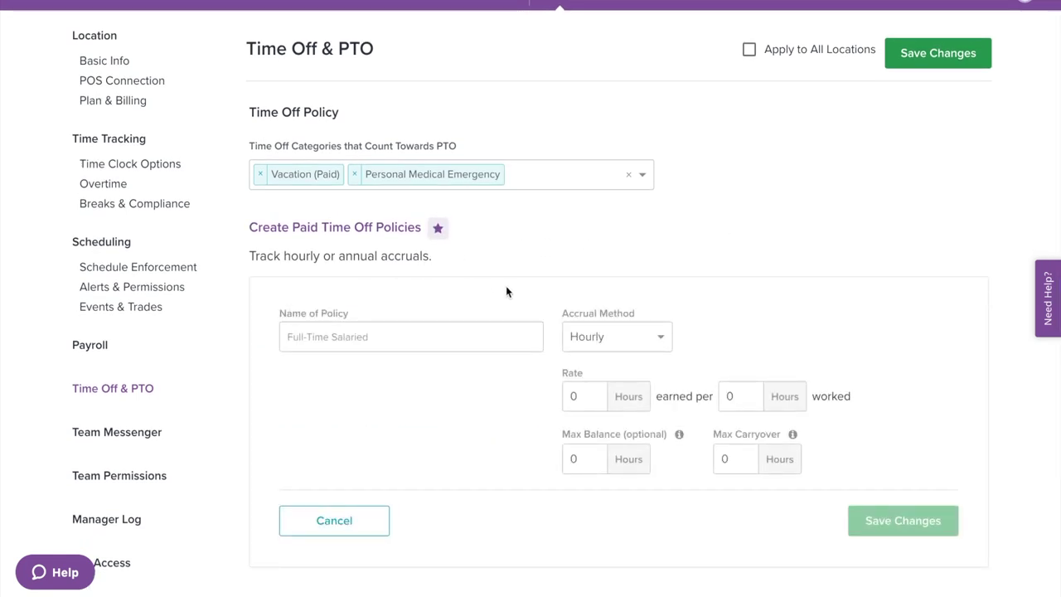
pyautogui.scroll(-3, 506, 286)
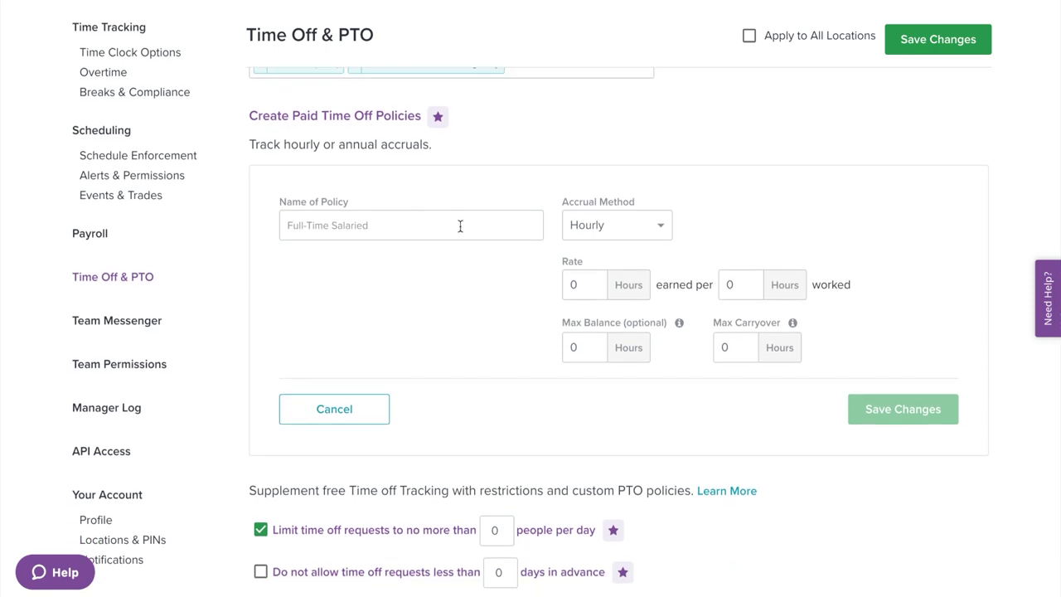
pyautogui.click(661, 225)
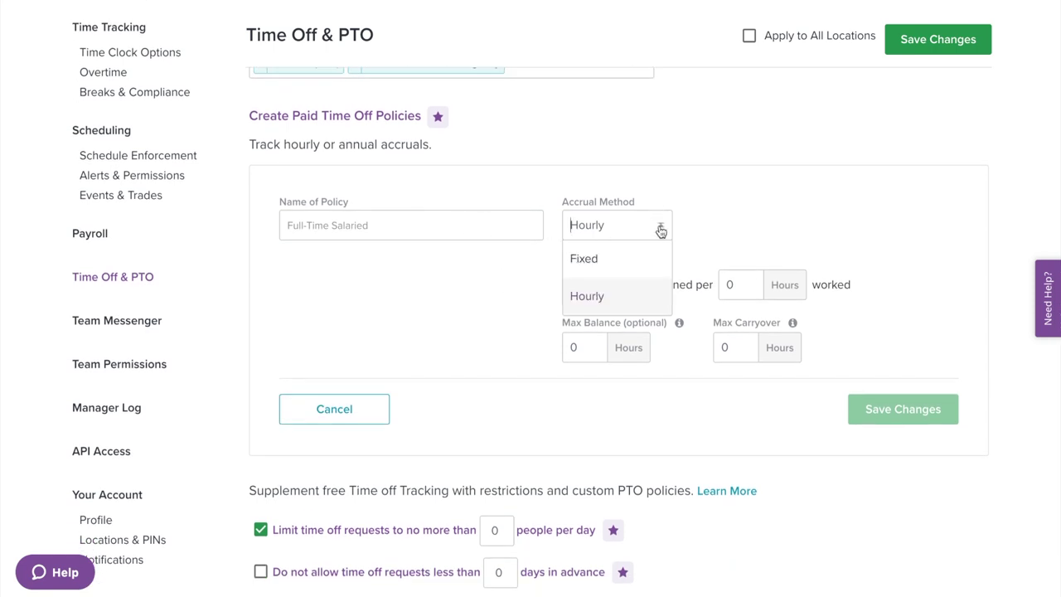
pyautogui.click(657, 261)
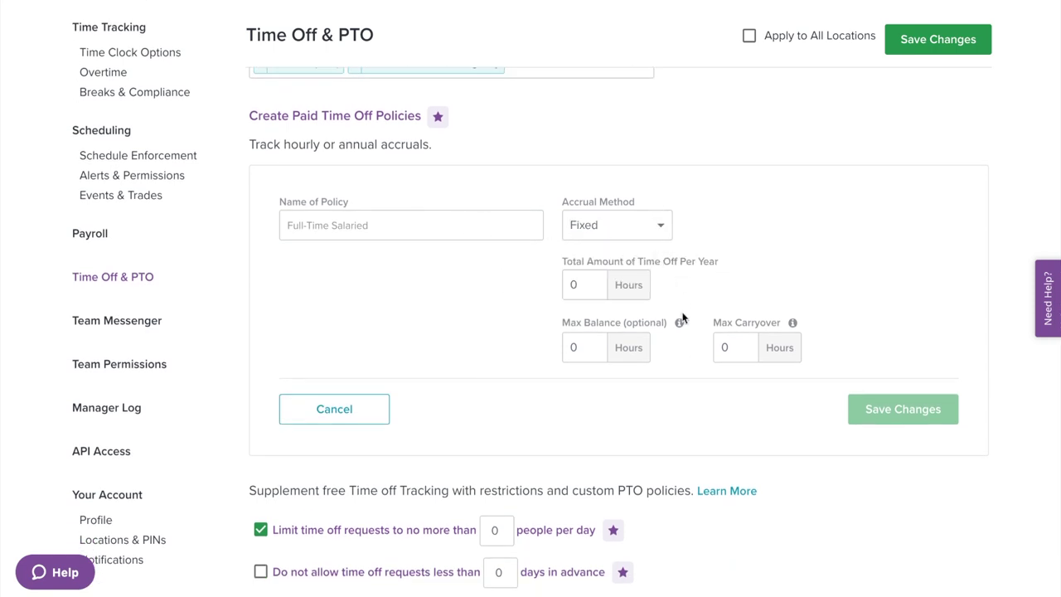
# Limit requests to 2 people per day, require 7 days' advance notice, and save.
pyautogui.scroll(-1, 827, 423)
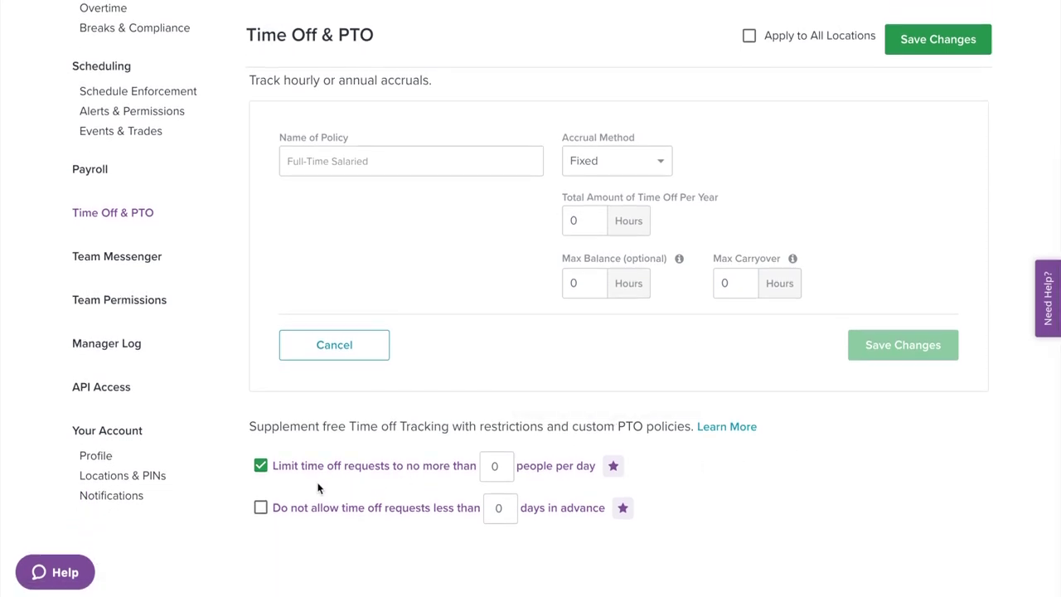
pyautogui.doubleClick(495, 466)
pyautogui.write('2')
pyautogui.doubleClick(494, 512)
pyautogui.write('7')
pyautogui.click(261, 508)
pyautogui.scroll(3, 811, 351)
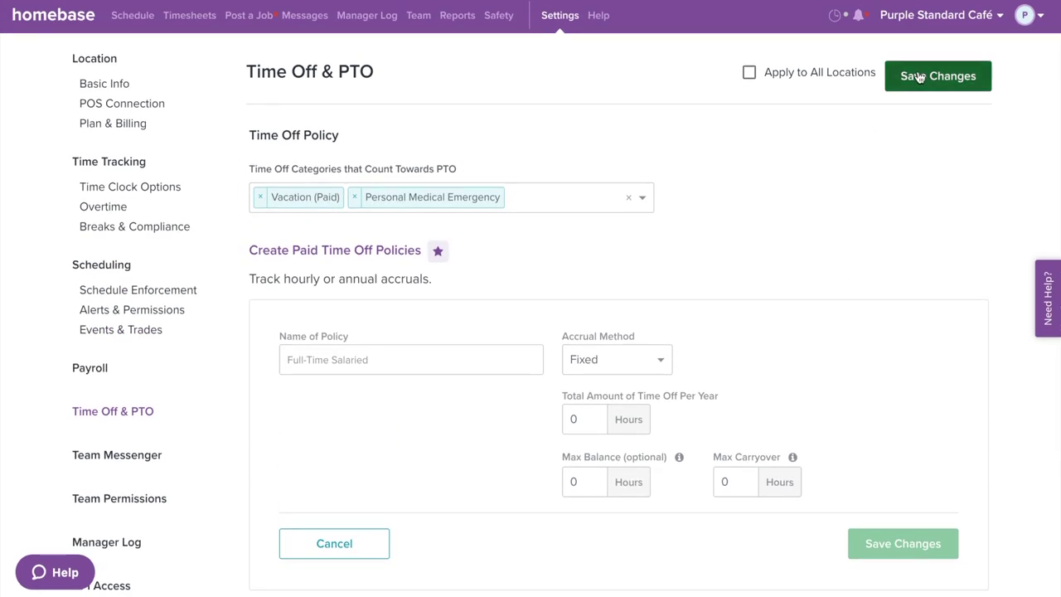
pyautogui.click(918, 75)
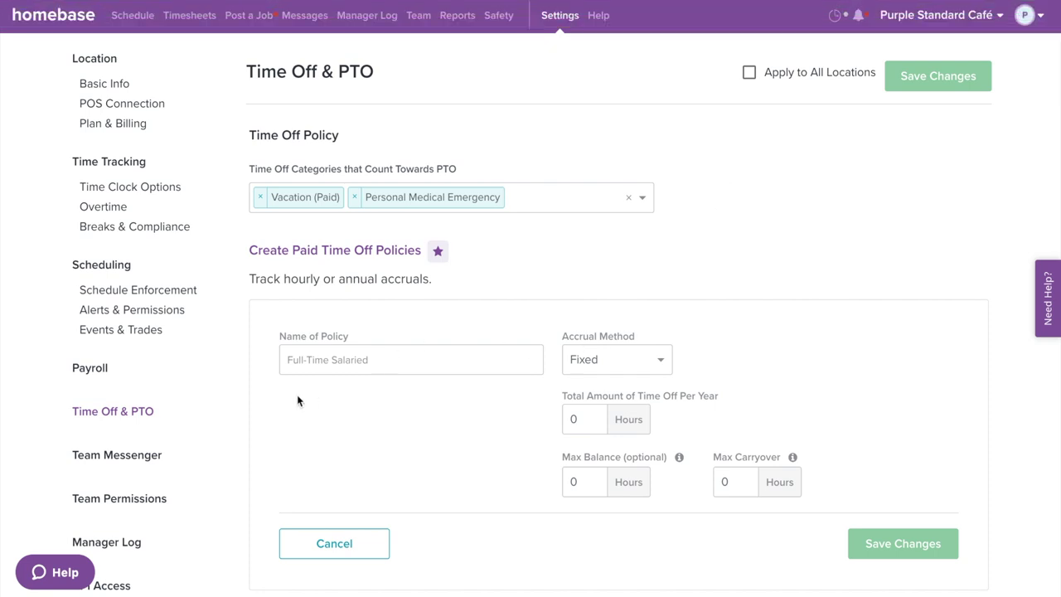
# On Team Messenger, turn Shout Outs and Team Messaging off and back on.
pyautogui.click(109, 454)
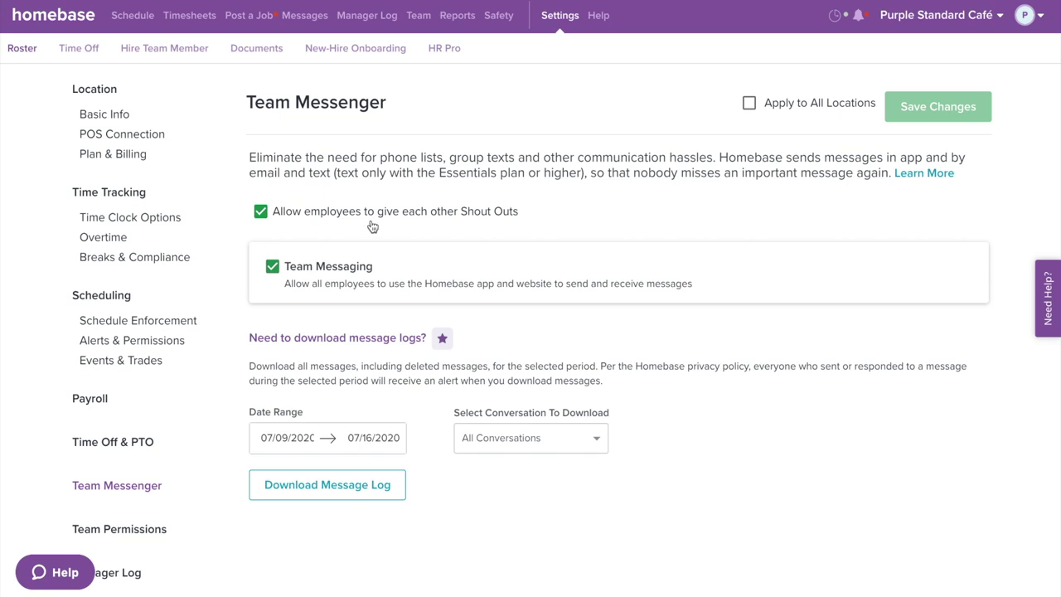
pyautogui.click(261, 214)
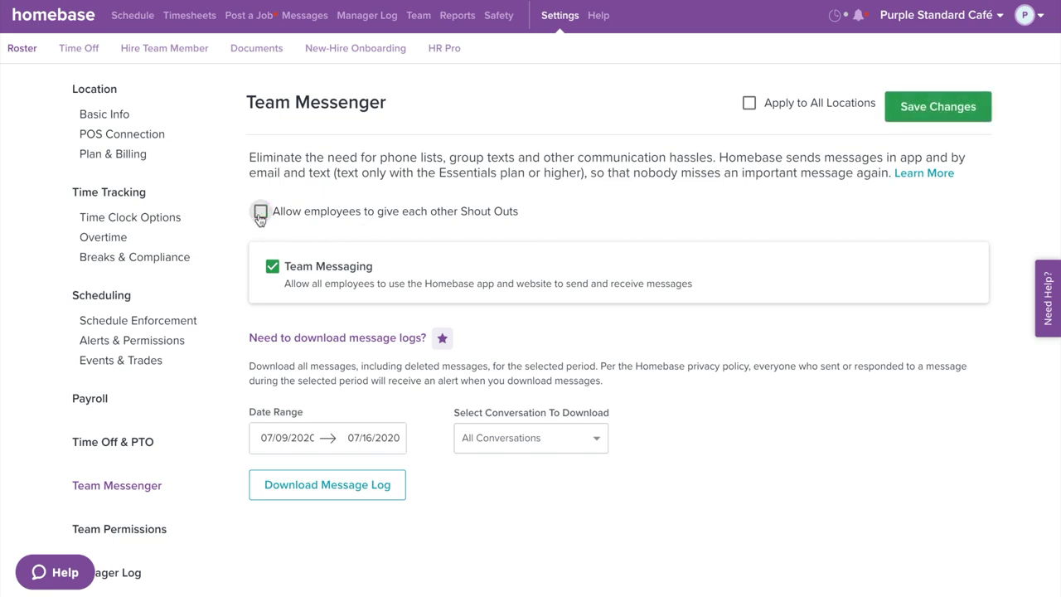
pyautogui.click(260, 214)
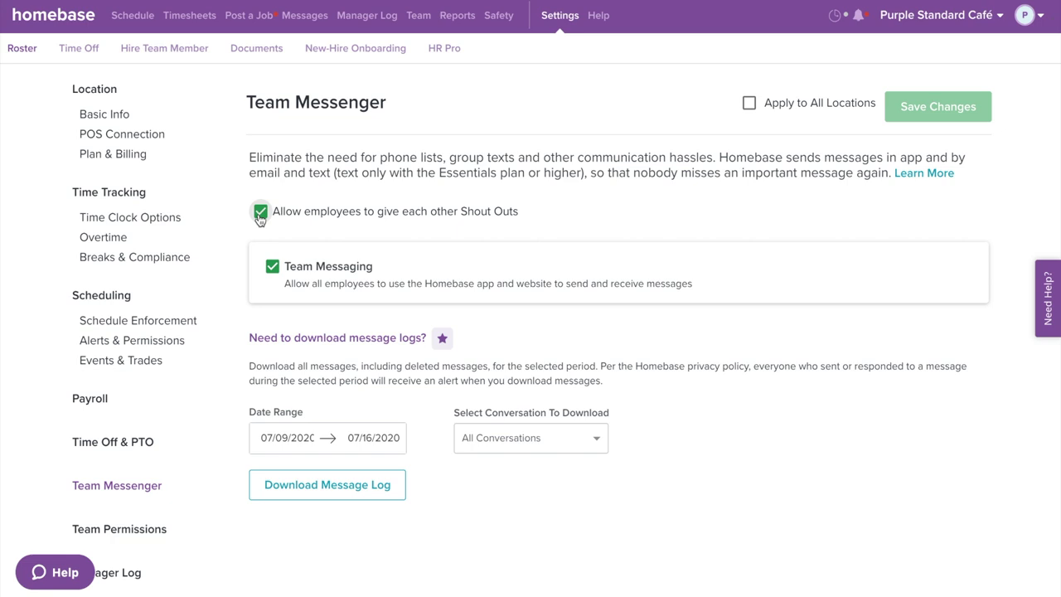
pyautogui.click(275, 270)
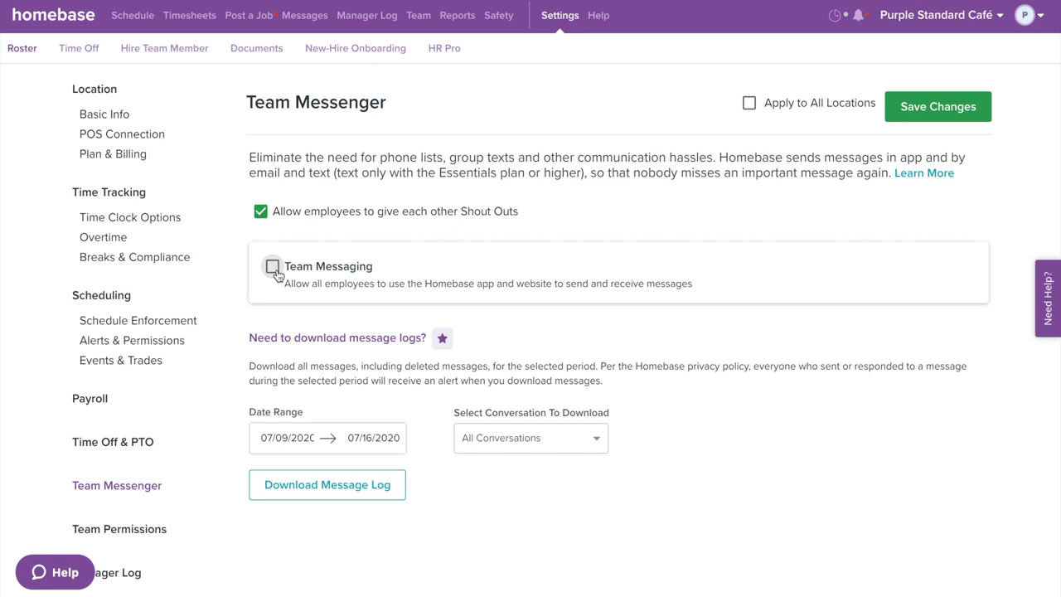
pyautogui.click(274, 269)
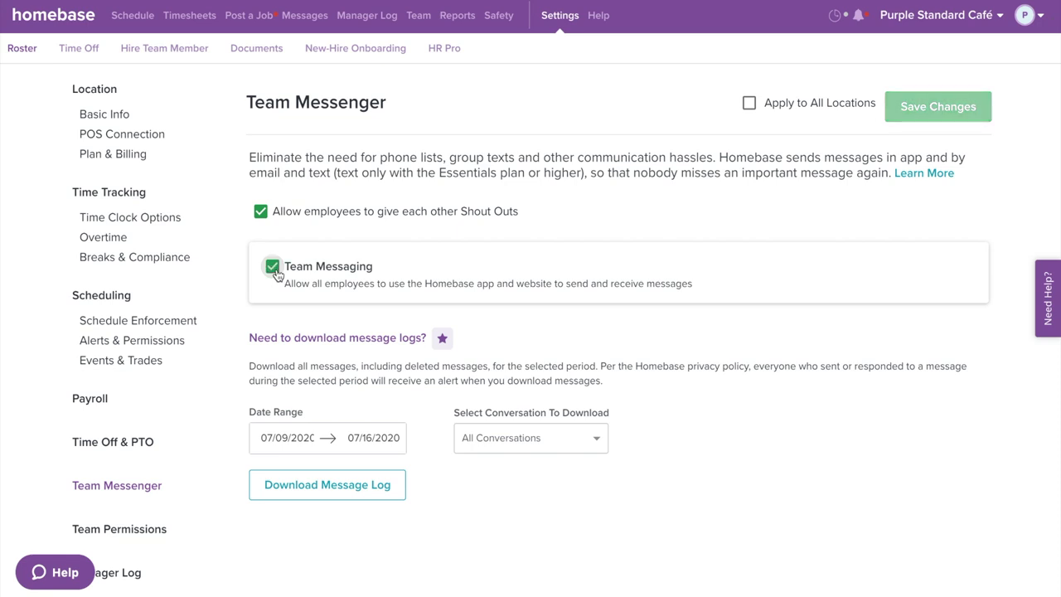
# Set the message log range to July 1–July 16, 2020, keeping All Conversations.
pyautogui.scroll(-3, 276, 274)
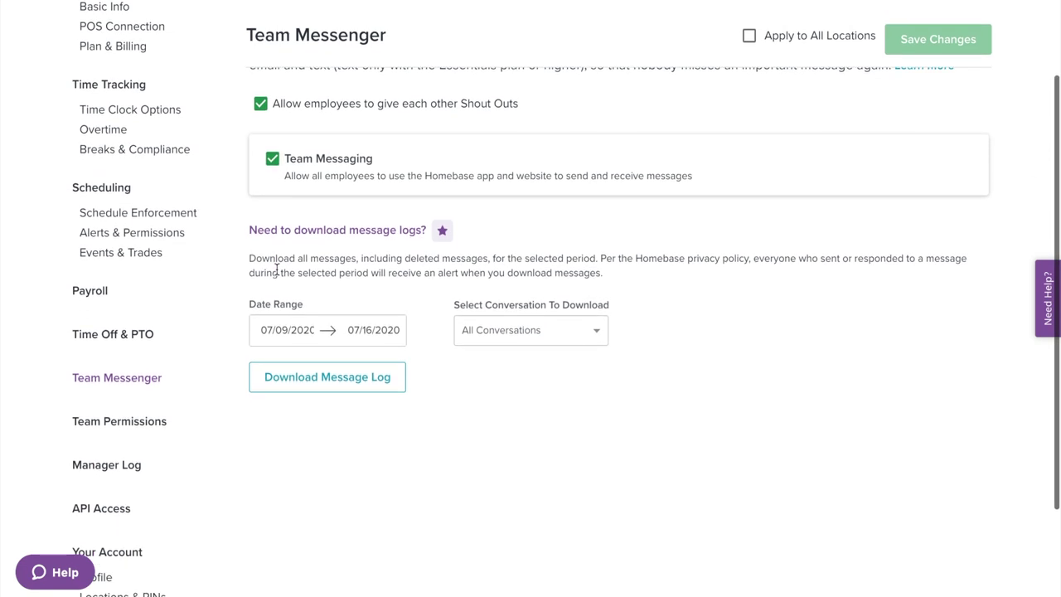
pyautogui.click(300, 328)
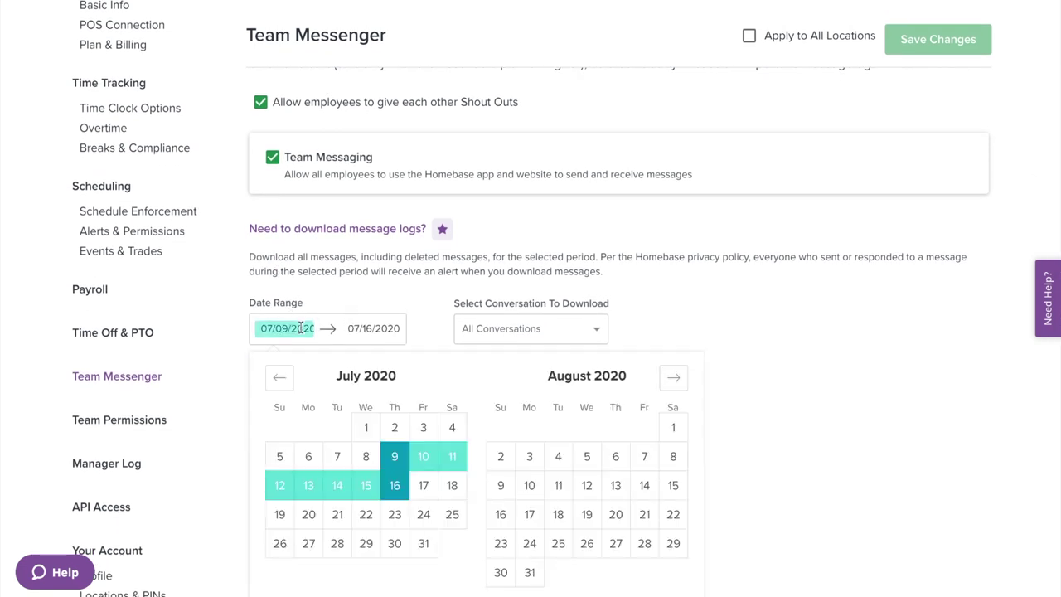
pyautogui.click(365, 427)
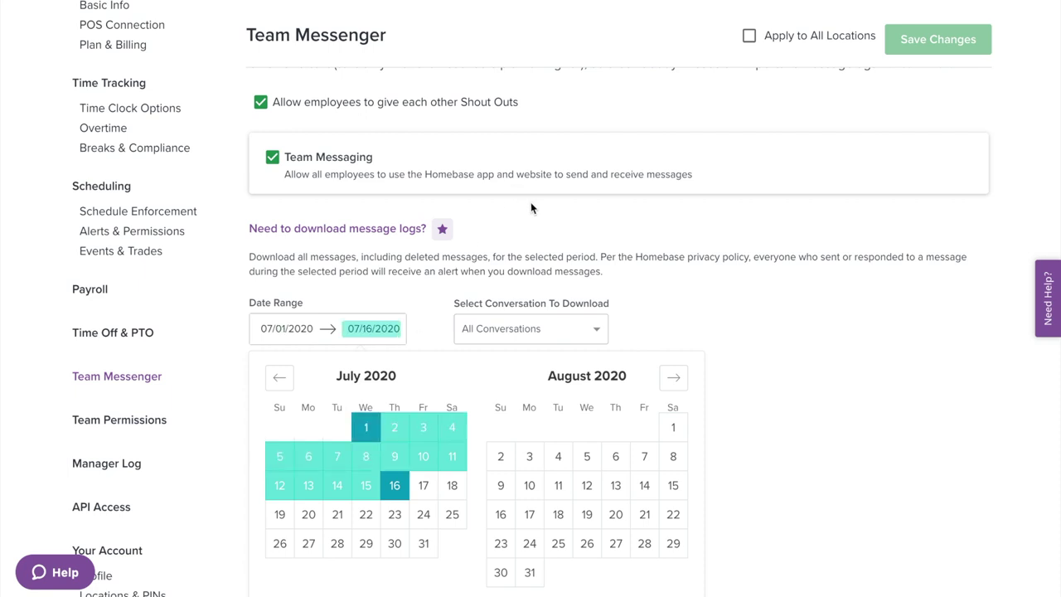
pyautogui.click(395, 484)
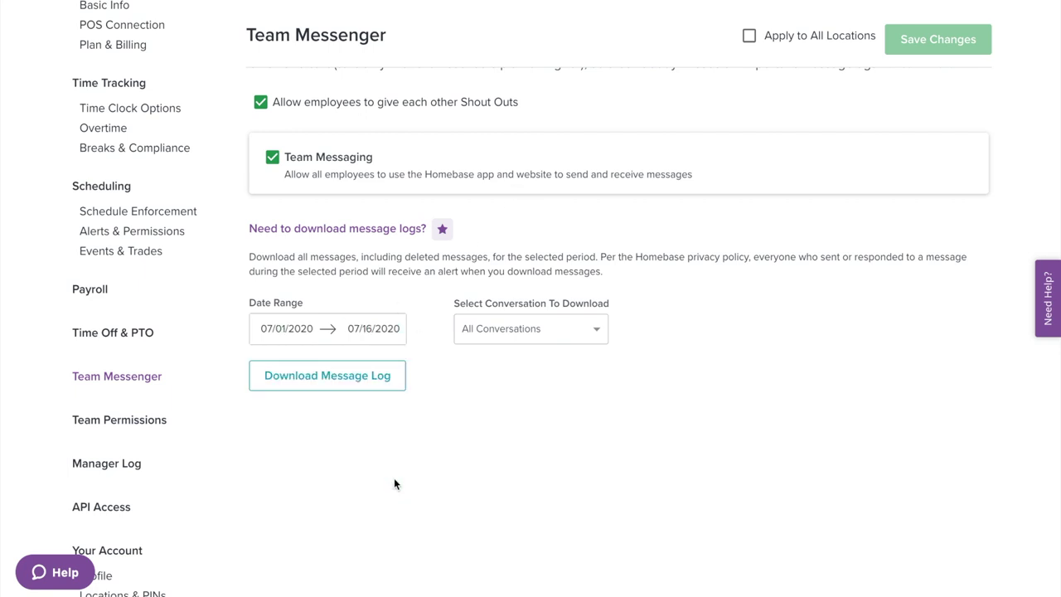
pyautogui.click(554, 332)
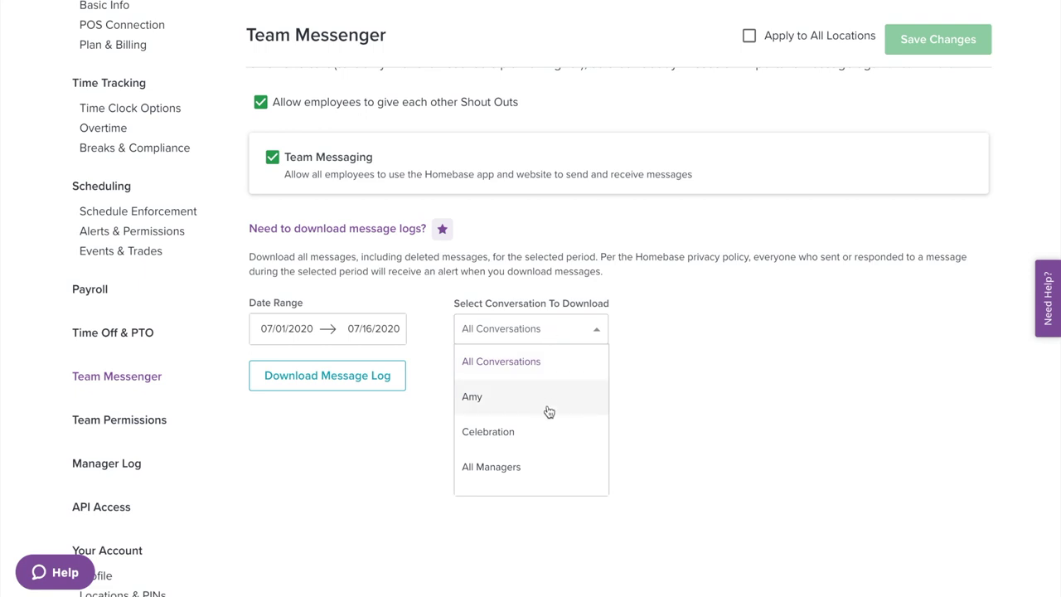
pyautogui.scroll(-3, 547, 410)
pyautogui.scroll(4, 547, 411)
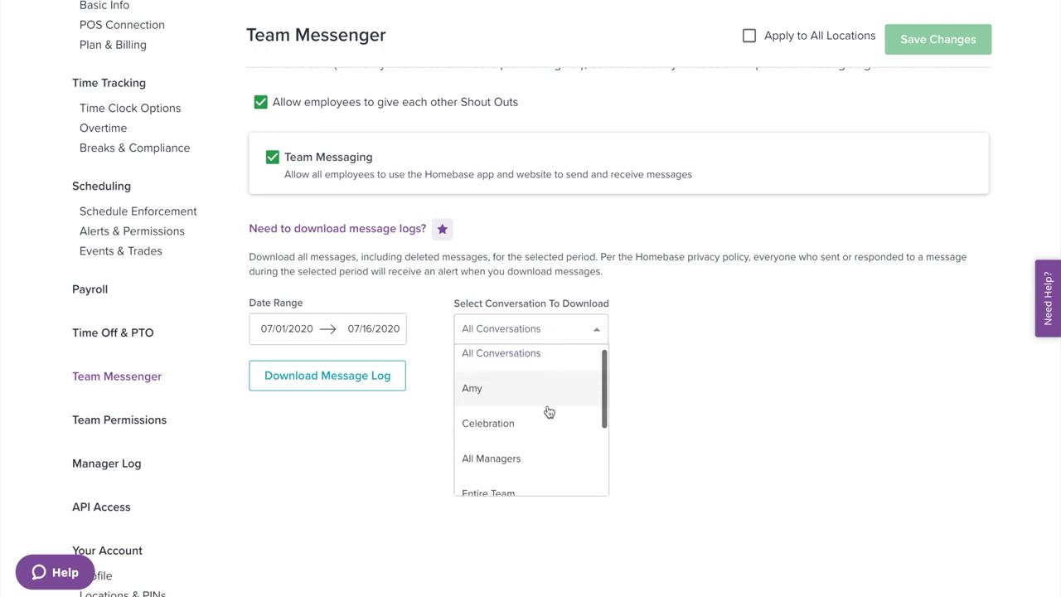
pyautogui.click(539, 367)
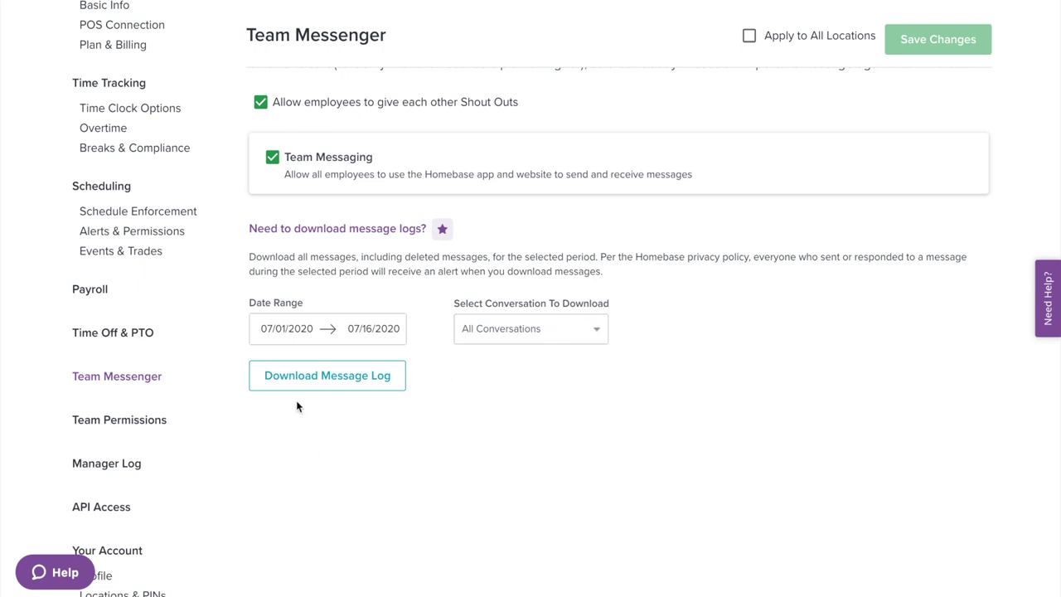
pyautogui.scroll(3, 336, 392)
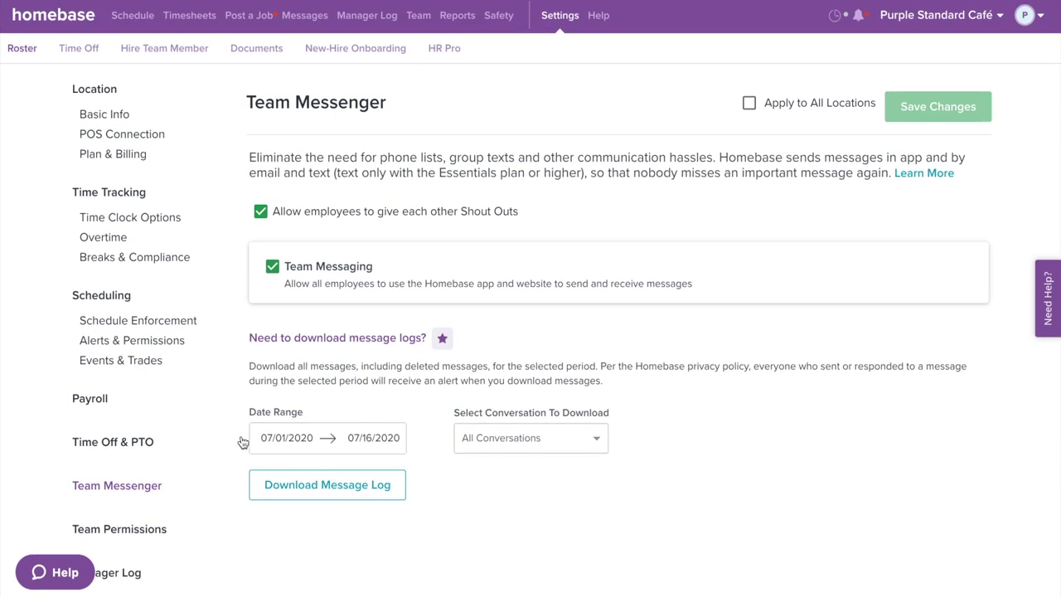
pyautogui.scroll(-4, 172, 453)
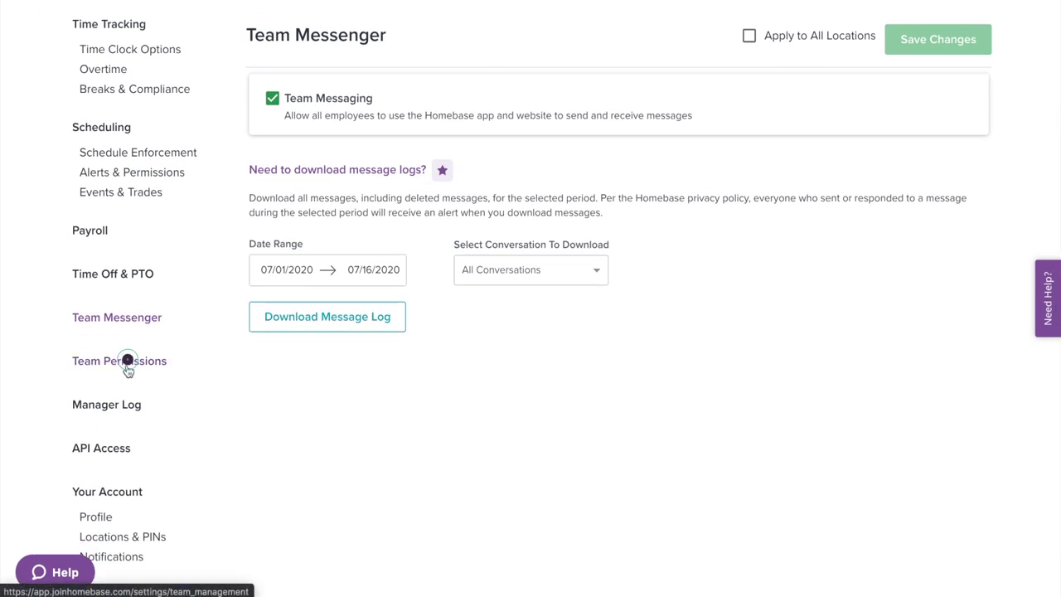
# In Team Permissions, turn employee self-onboarding off and back on.
pyautogui.click(151, 365)
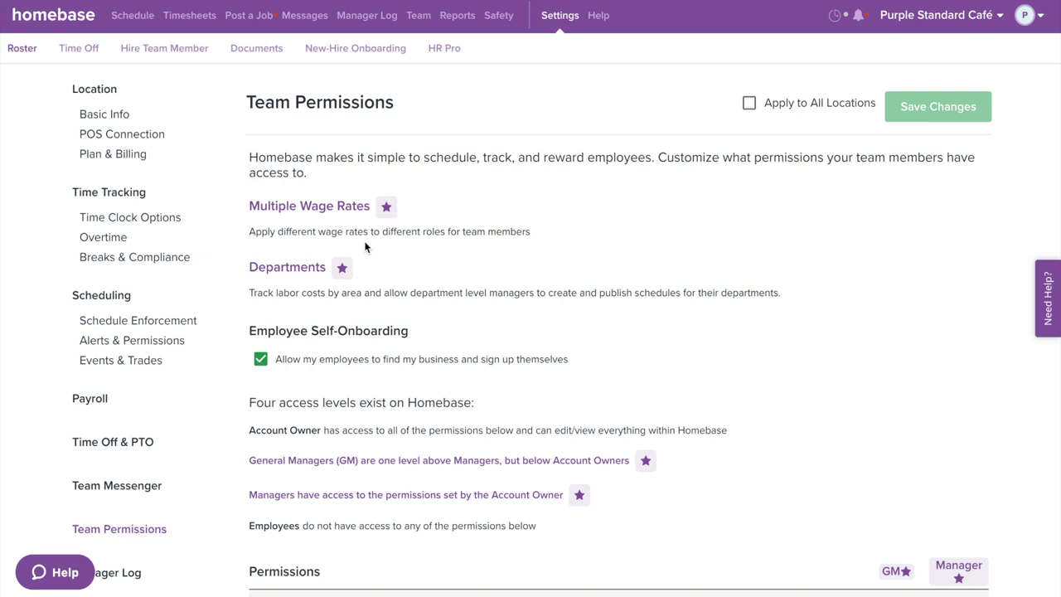
pyautogui.scroll(-2, 364, 246)
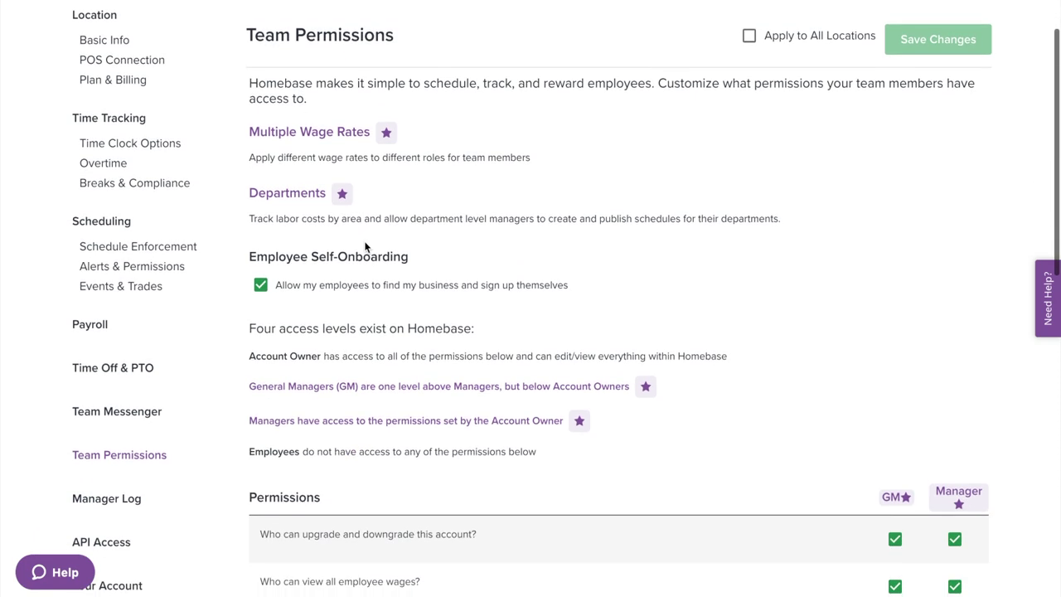
pyautogui.moveTo(333, 179)
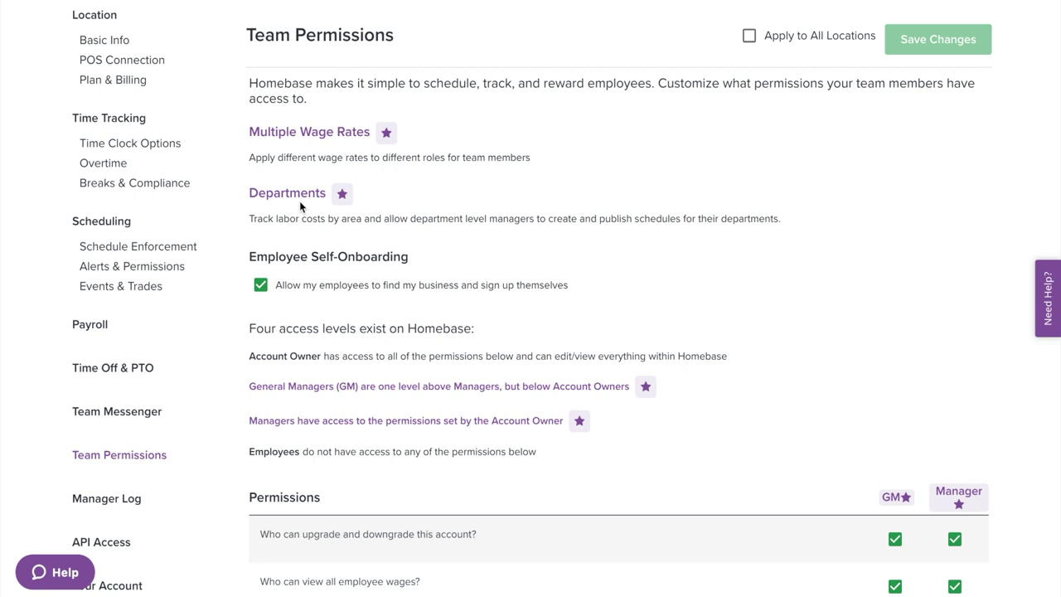
pyautogui.scroll(-2, 300, 201)
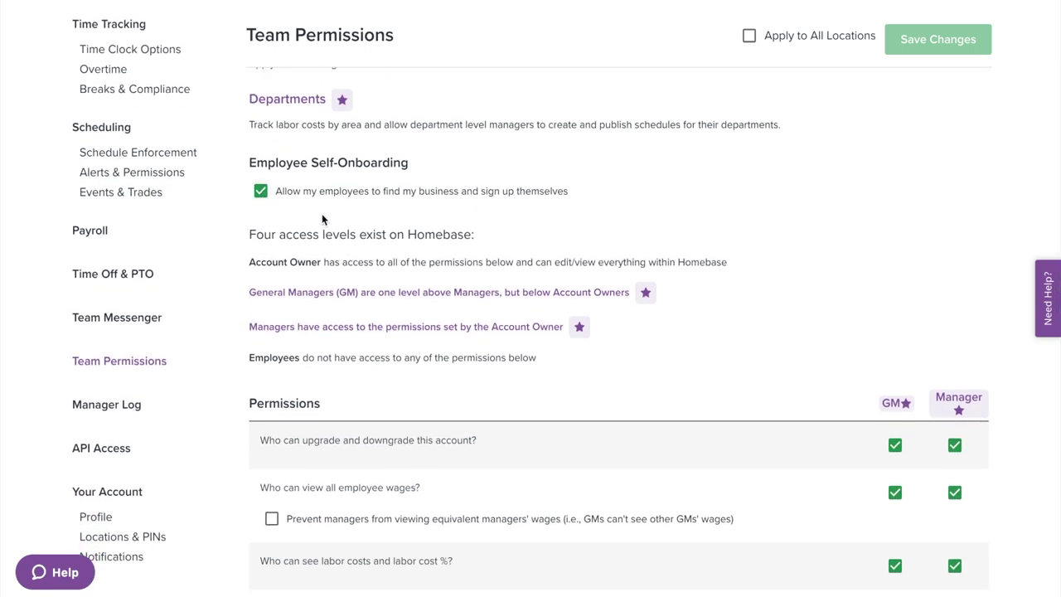
pyautogui.click(267, 201)
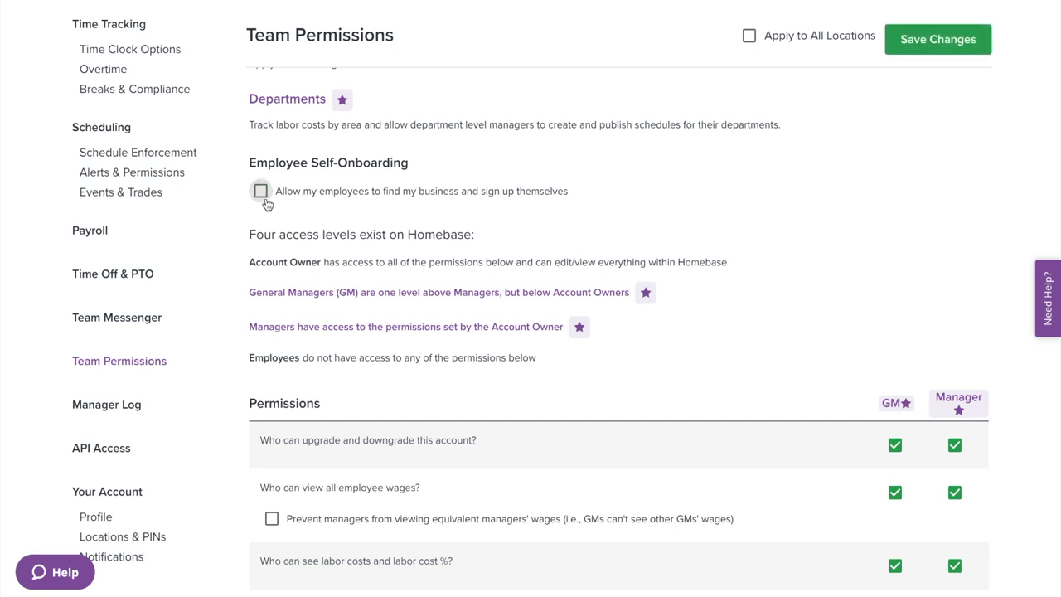
pyautogui.click(266, 200)
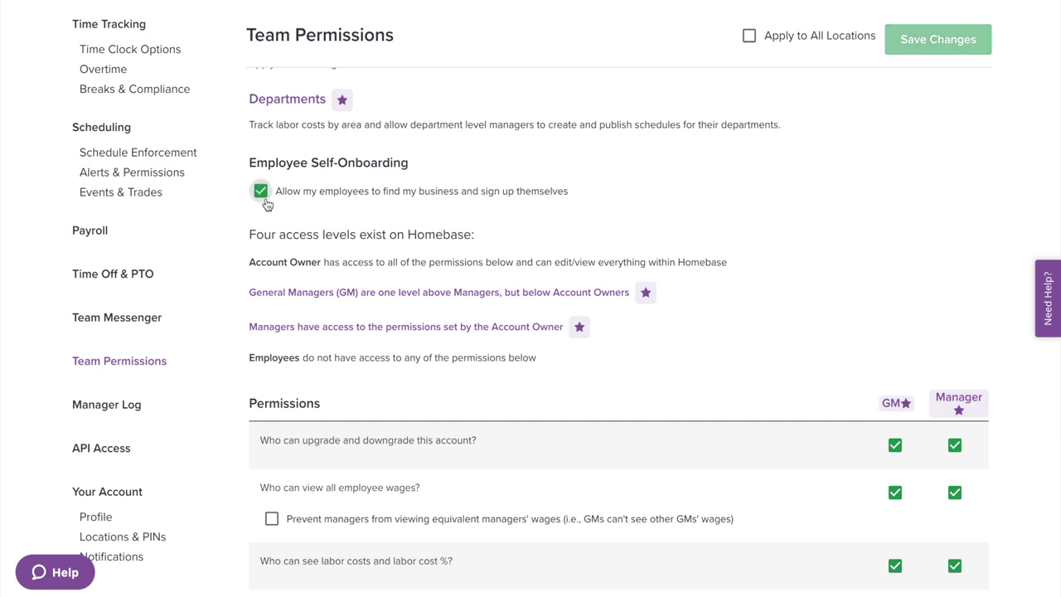
pyautogui.scroll(-2, 261, 203)
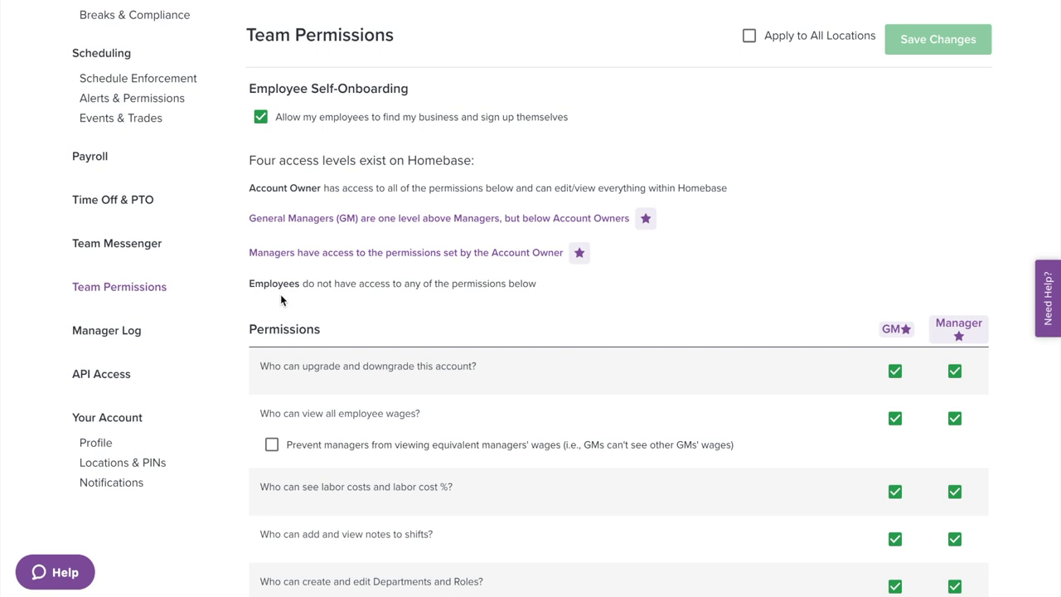
pyautogui.scroll(-5, 281, 299)
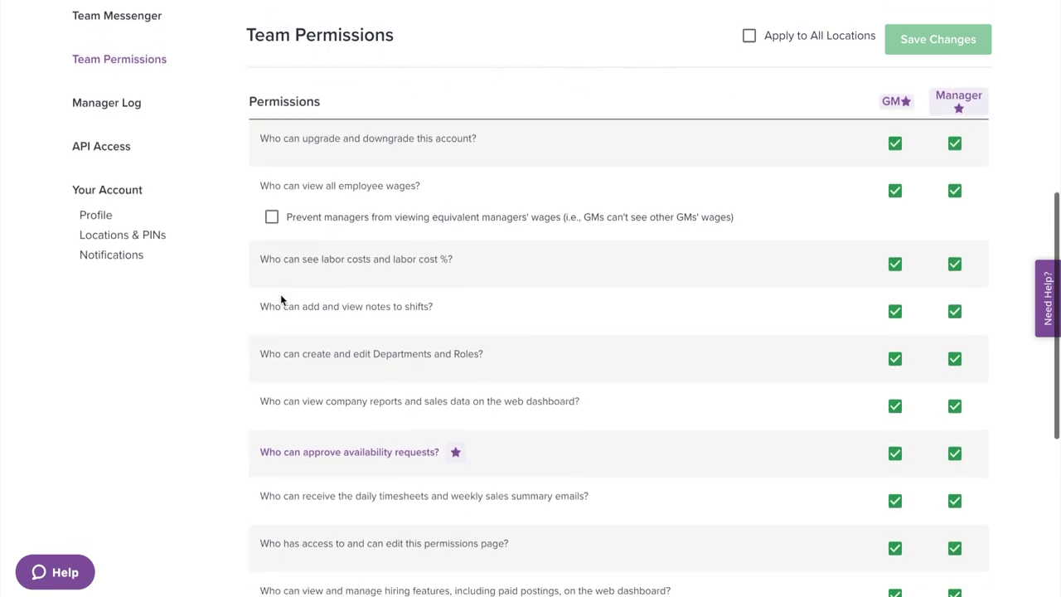
pyautogui.scroll(1, 280, 299)
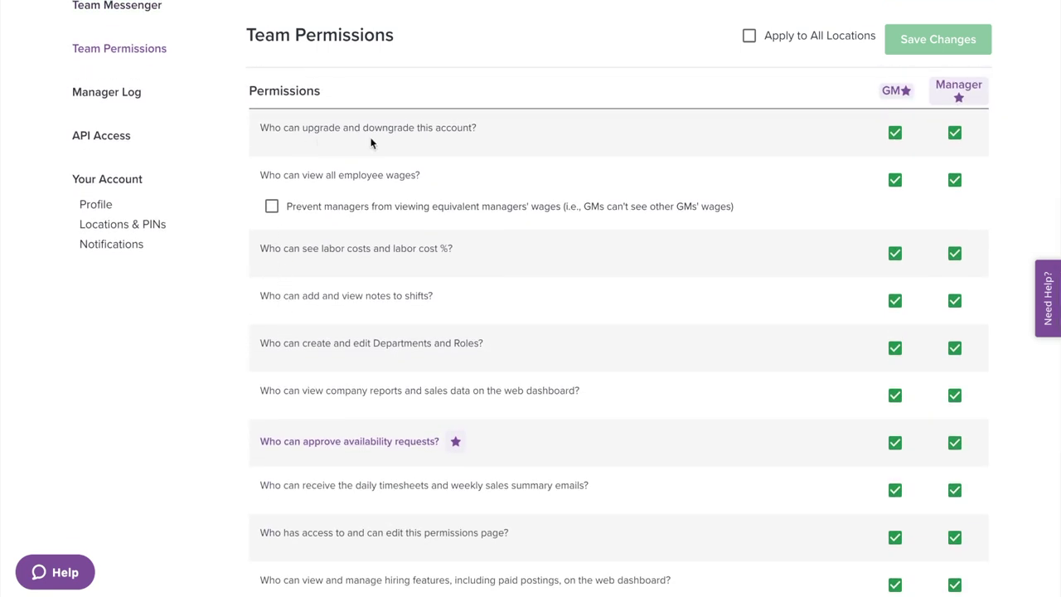
# Deny GMs and Managers account upgrades, and deny Managers wages and labor-cost access.
pyautogui.click(954, 135)
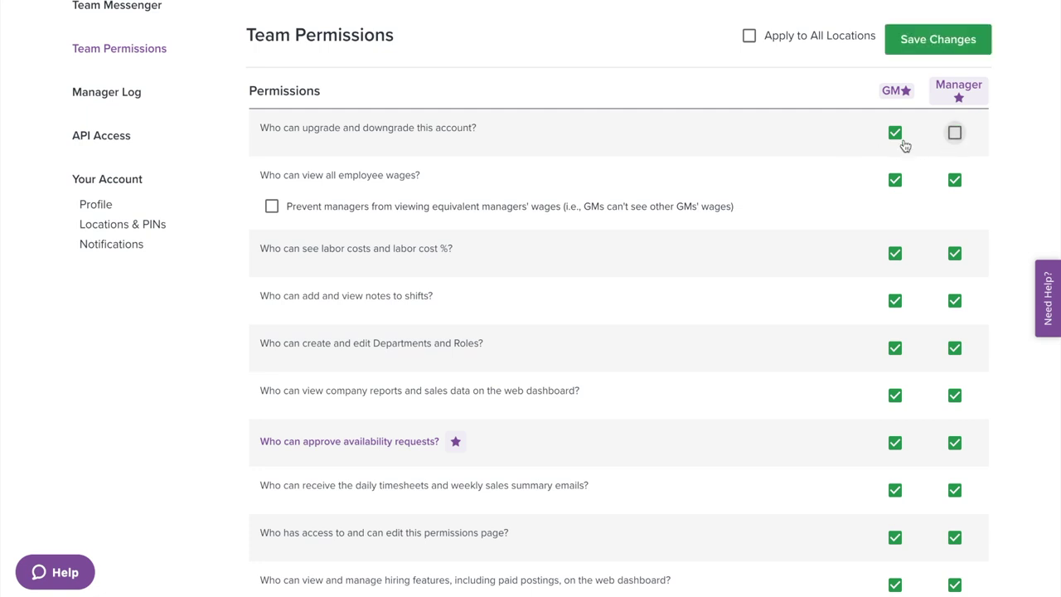
pyautogui.click(897, 138)
pyautogui.click(954, 180)
pyautogui.click(955, 253)
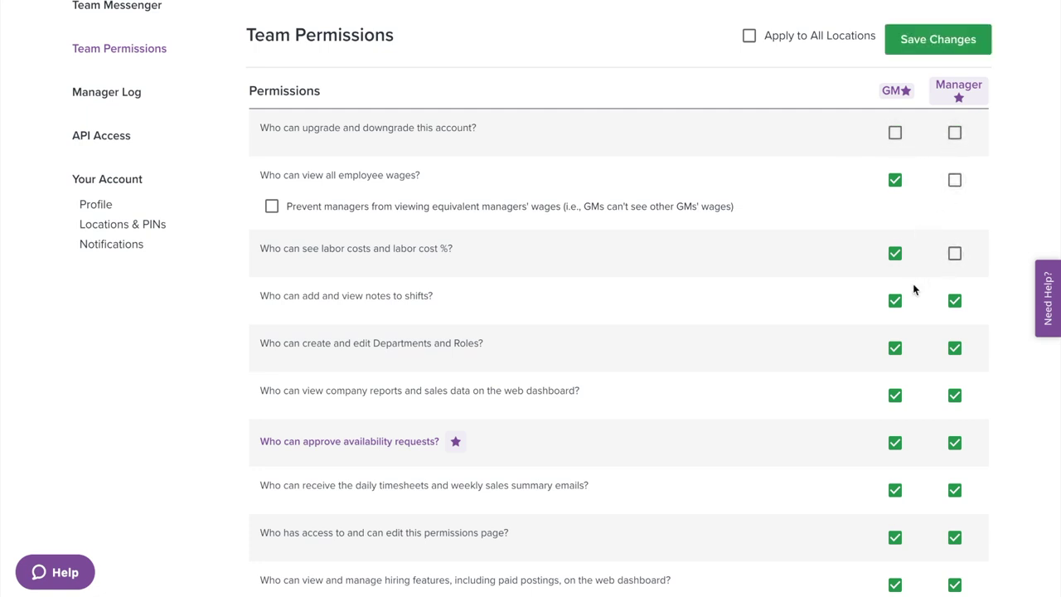
pyautogui.scroll(-5, 902, 390)
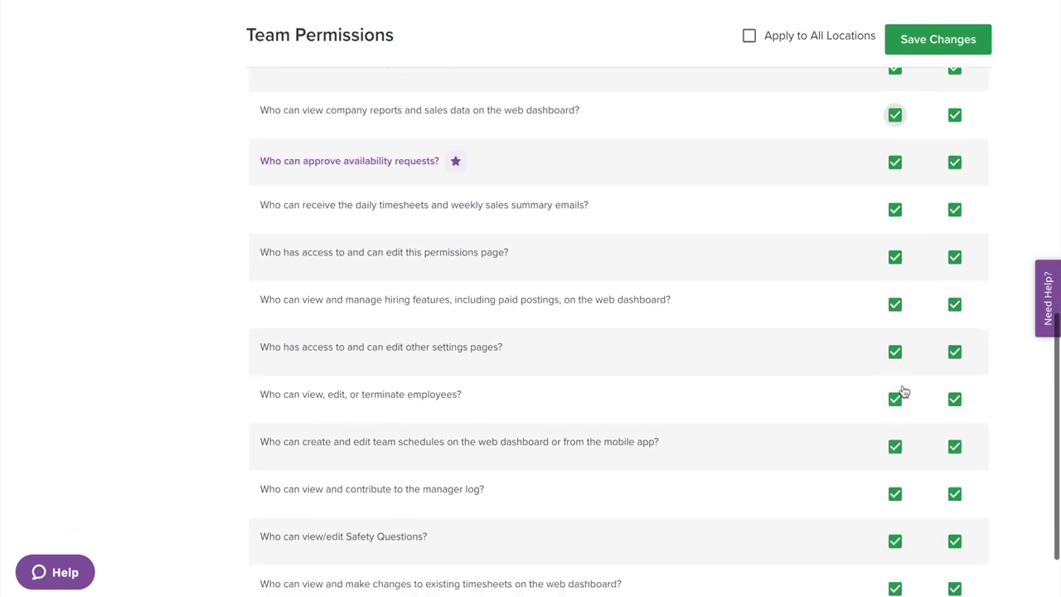
# Stop Managers' timesheet emails, remove GM/Manager permissions-page access, and save.
pyautogui.click(954, 205)
pyautogui.click(955, 253)
pyautogui.click(896, 252)
pyautogui.scroll(4, 932, 344)
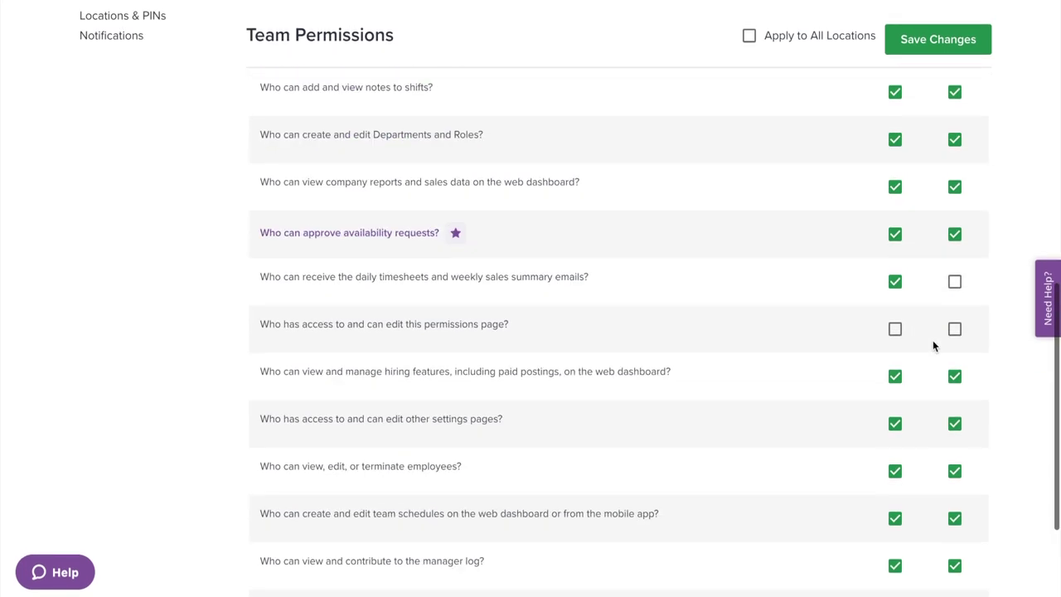
pyautogui.scroll(5, 933, 340)
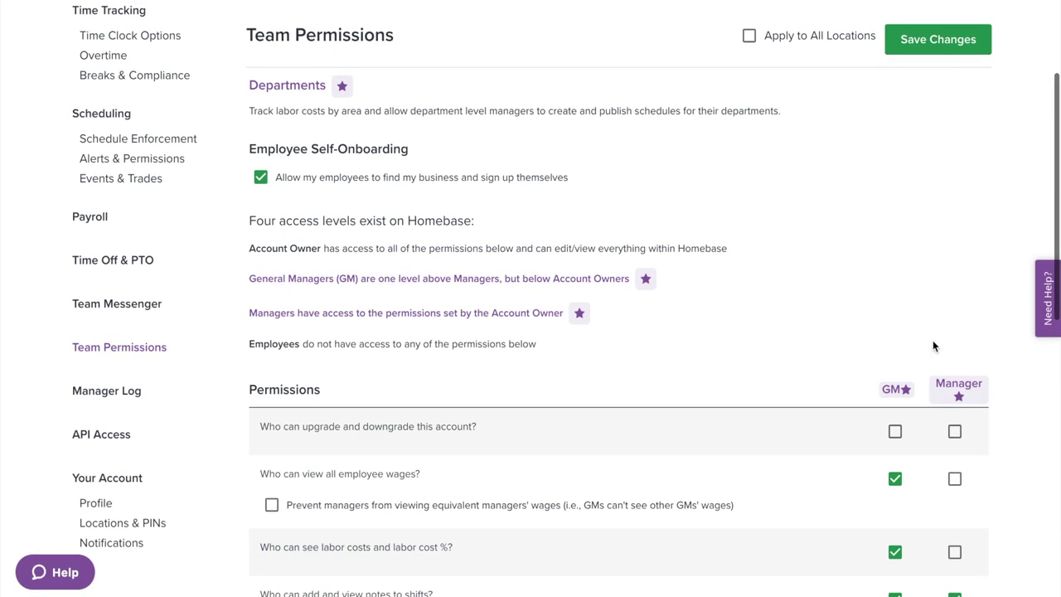
pyautogui.click(944, 43)
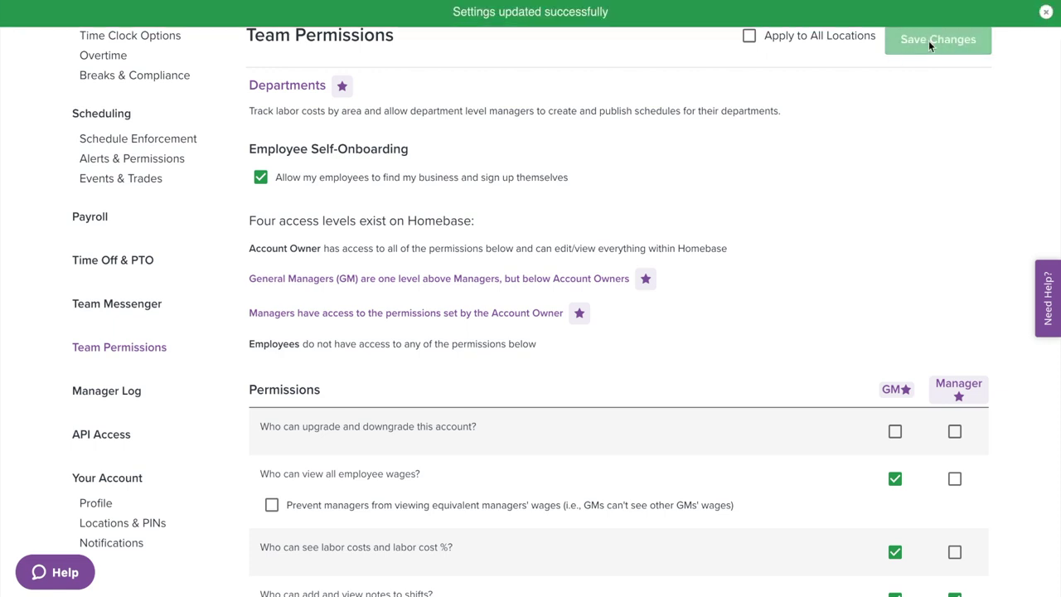
pyautogui.scroll(-1, 841, 112)
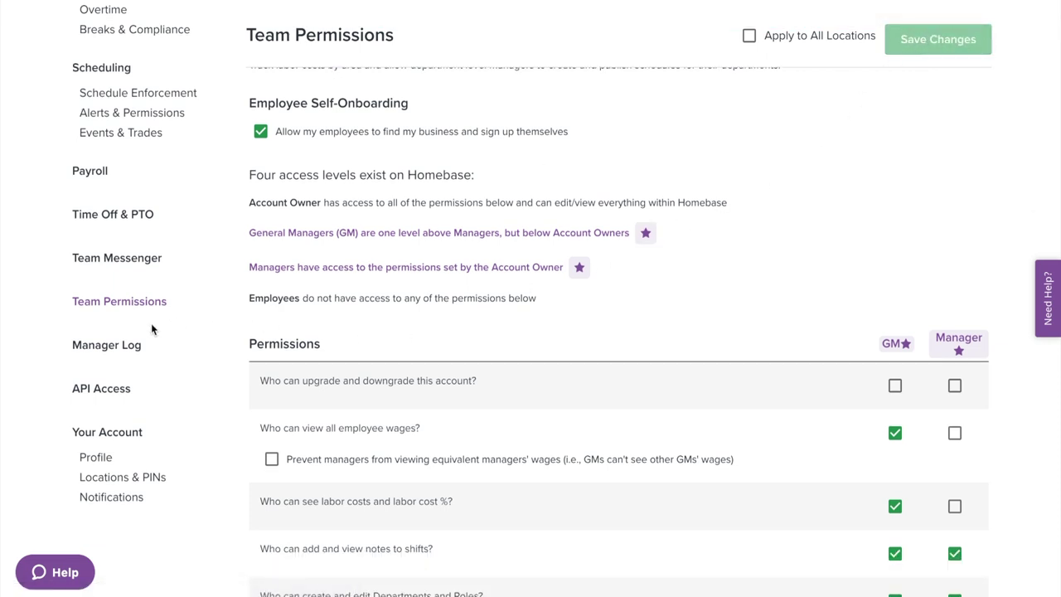
# Toggle Manager Log off and back on, then view the API Access settings.
pyautogui.click(107, 347)
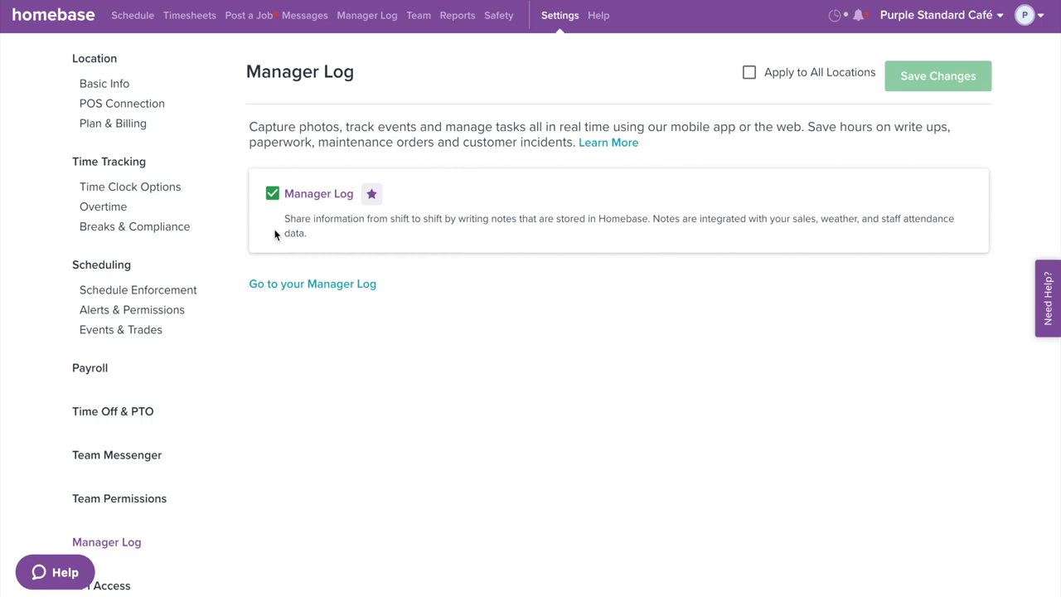
pyautogui.click(271, 197)
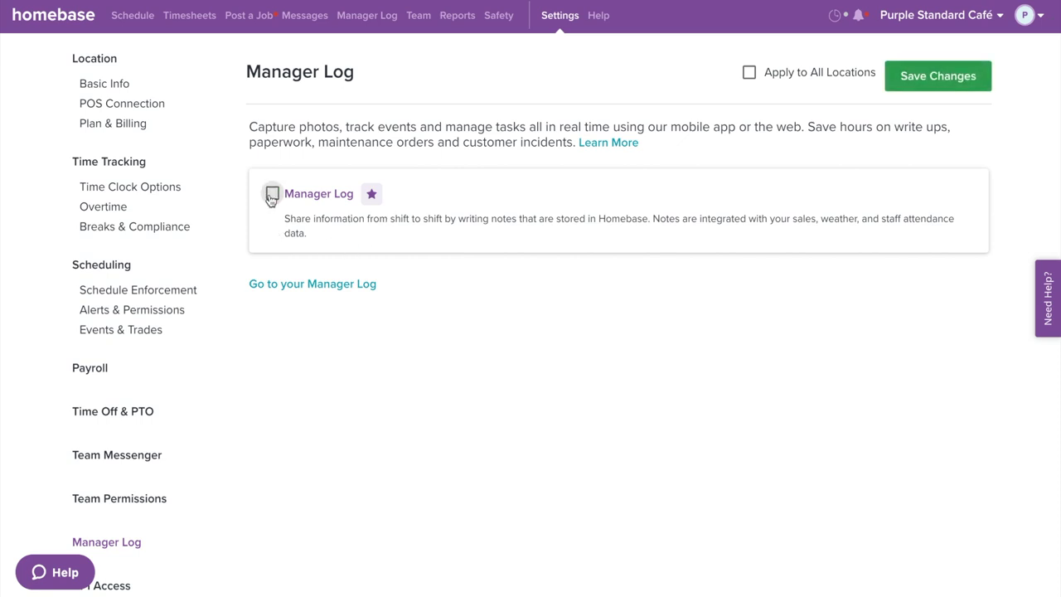
pyautogui.click(272, 196)
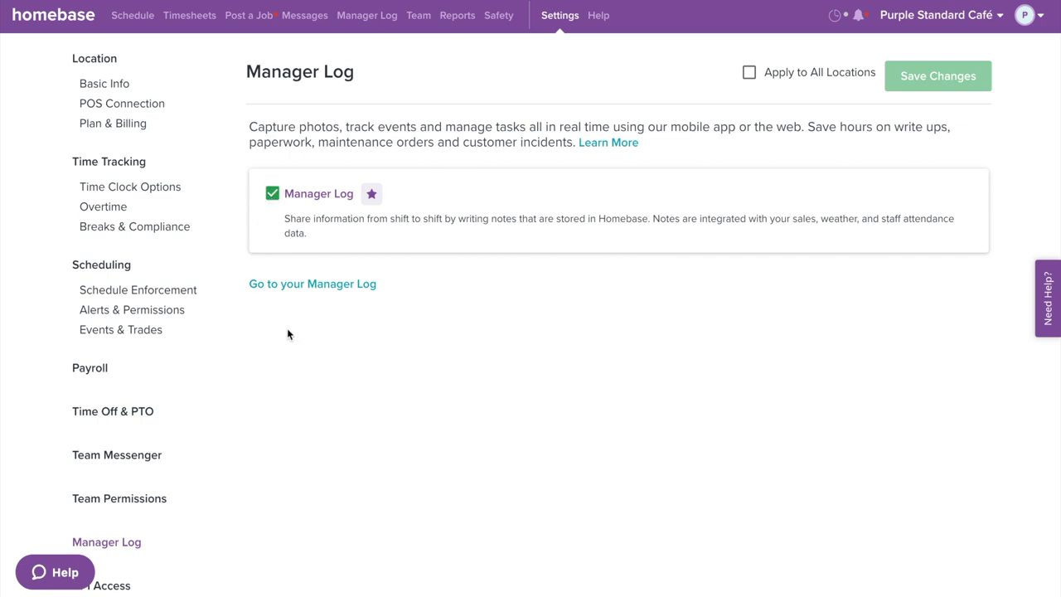
pyautogui.scroll(-3, 231, 495)
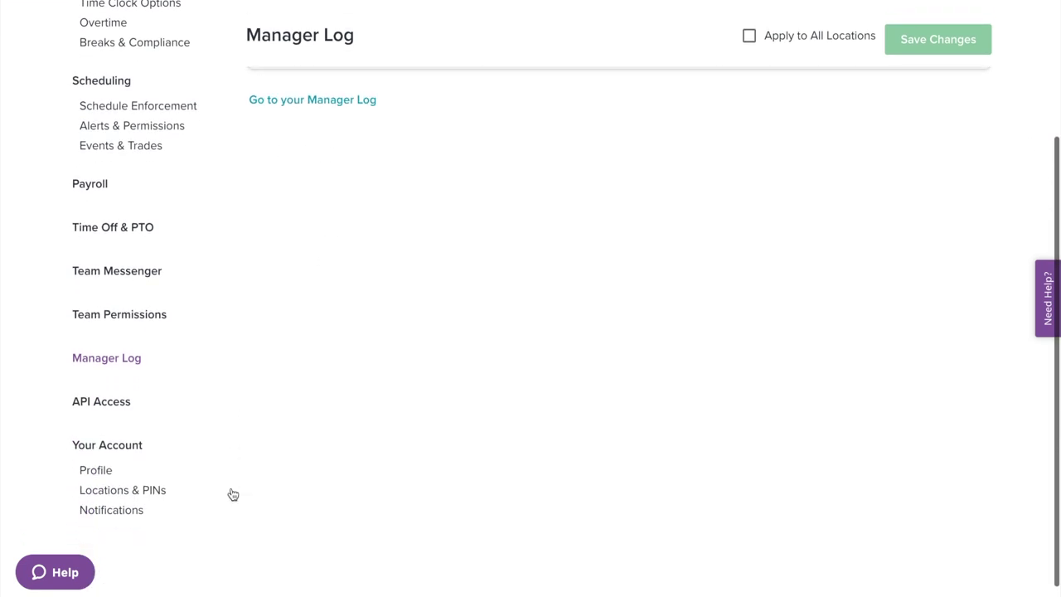
pyautogui.click(104, 403)
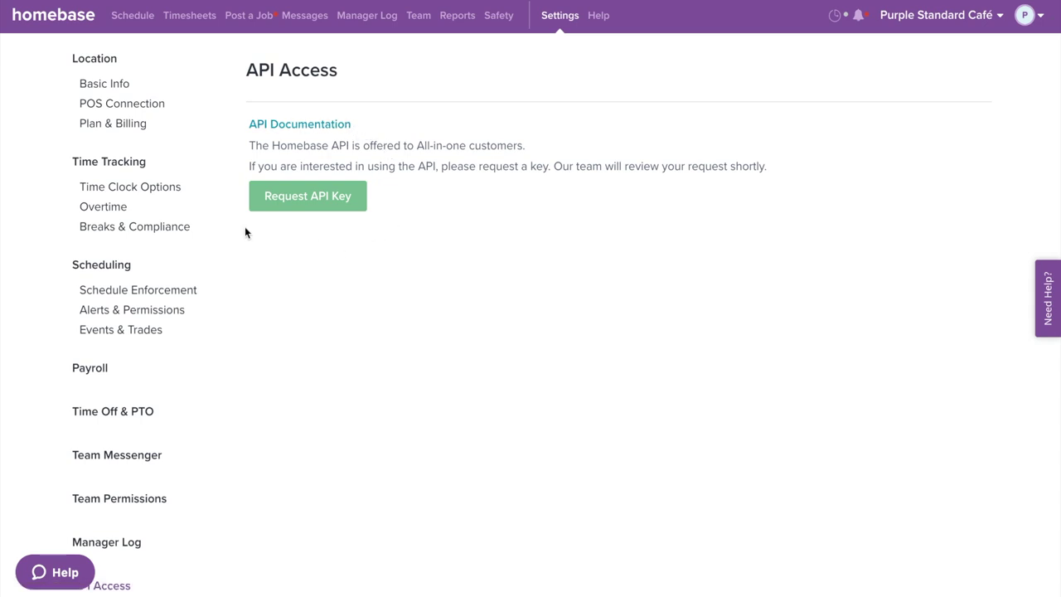
pyautogui.scroll(-5, 410, 199)
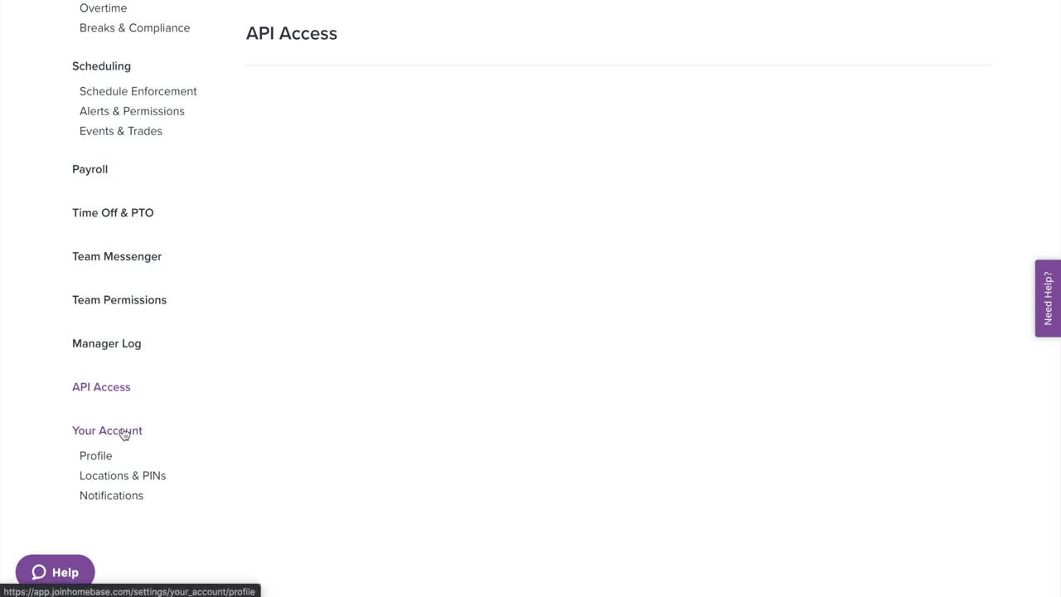
# On the Your Account Profile page, make the profile info editable.
pyautogui.click(110, 461)
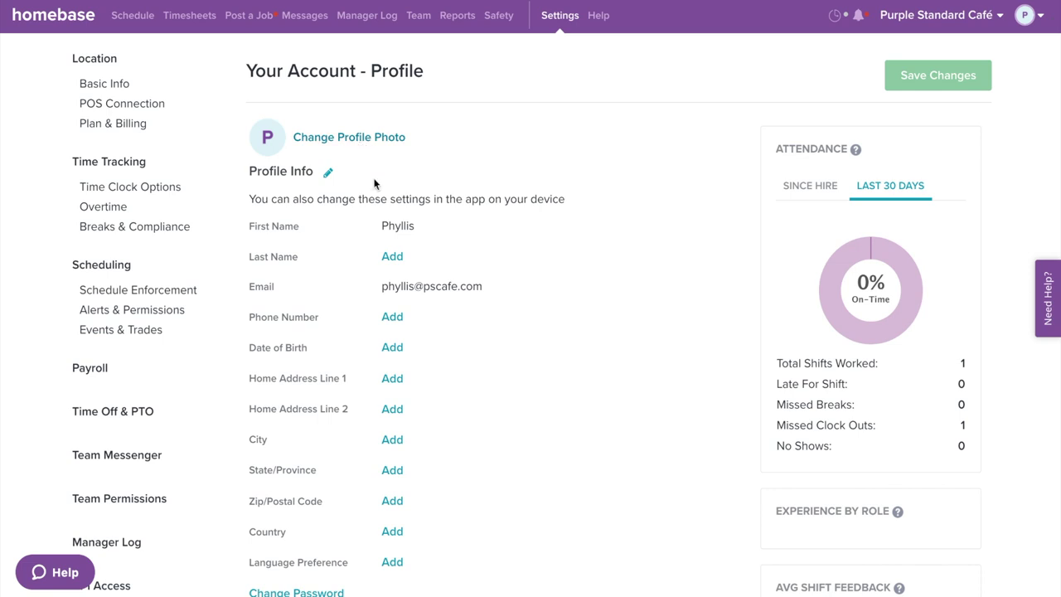
pyautogui.click(328, 173)
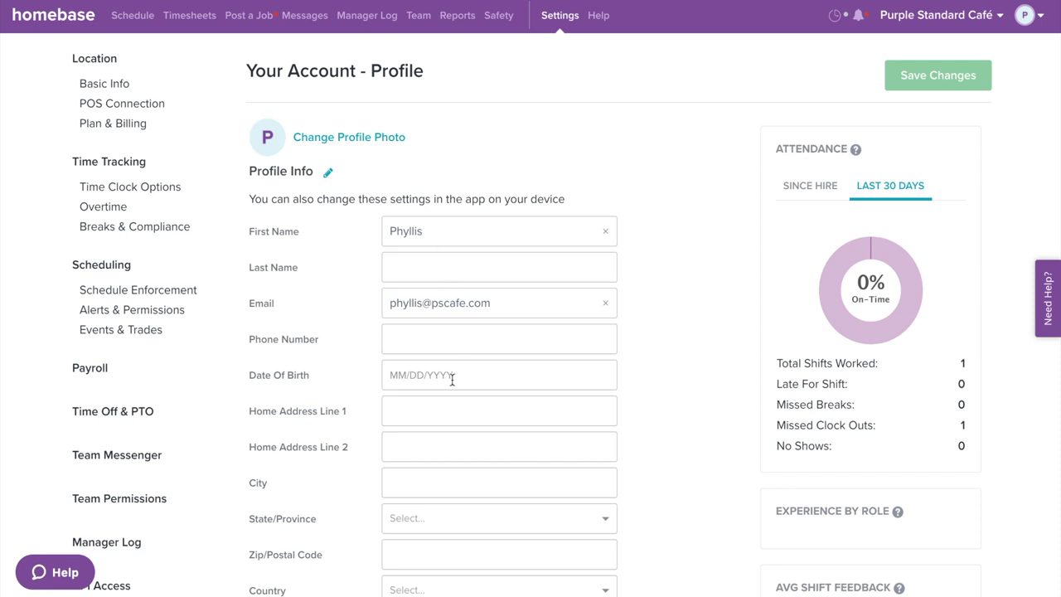
pyautogui.scroll(-3, 452, 379)
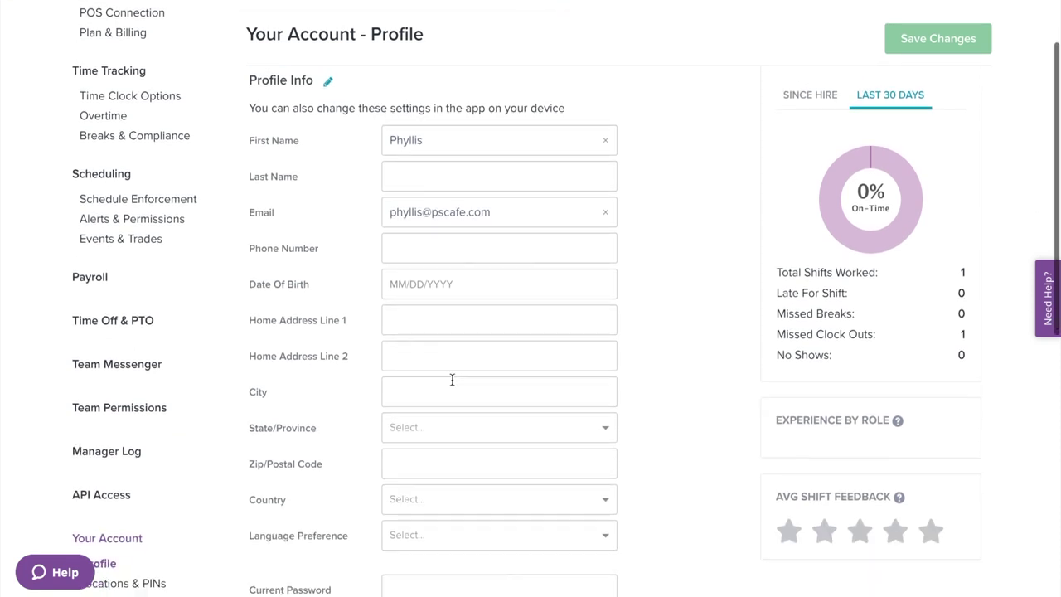
pyautogui.scroll(-2, 452, 379)
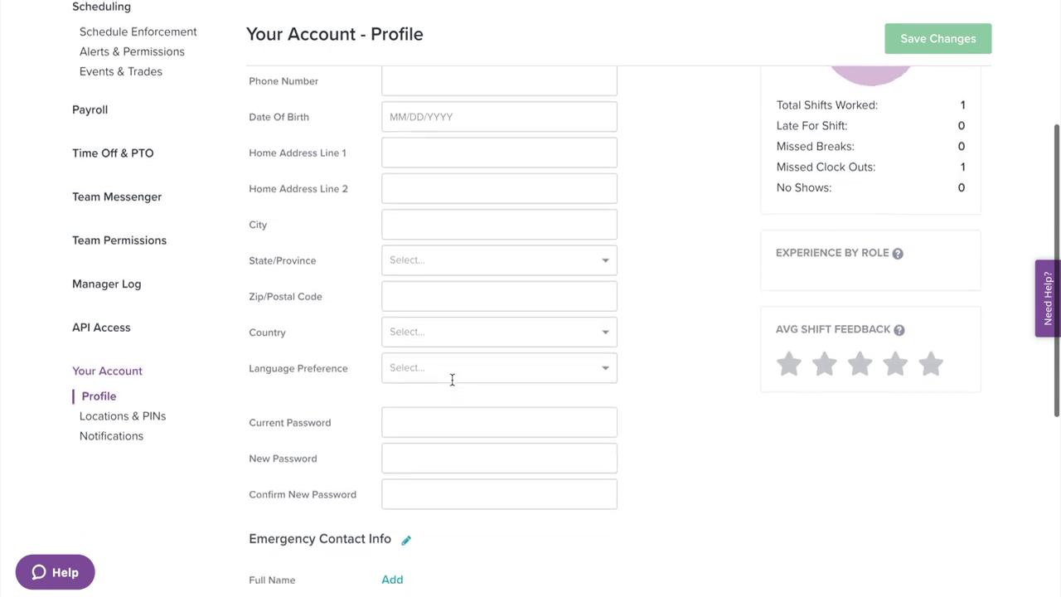
pyautogui.scroll(-3, 336, 448)
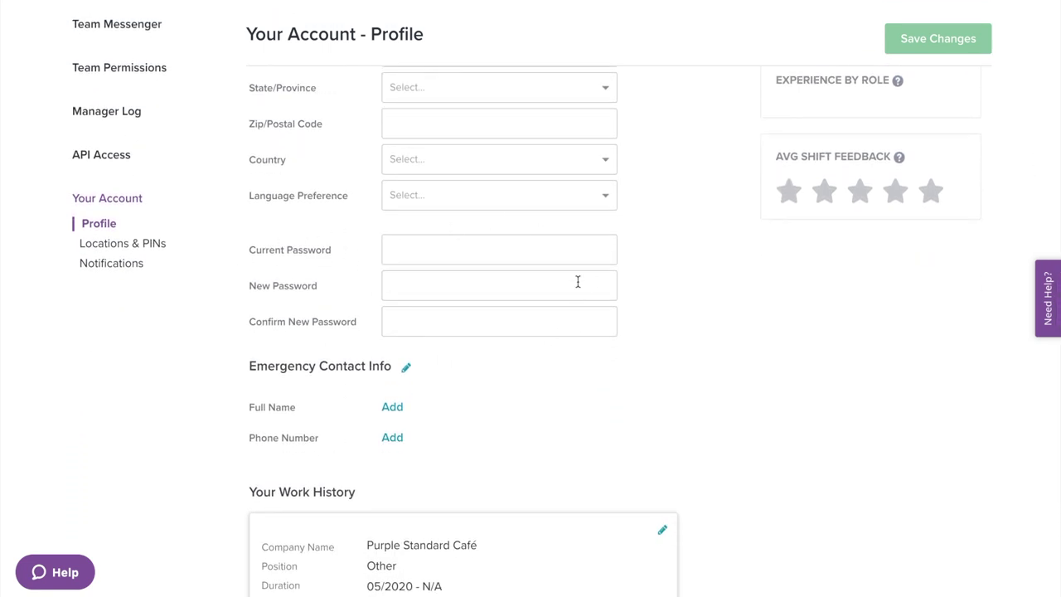
pyautogui.scroll(-2, 577, 387)
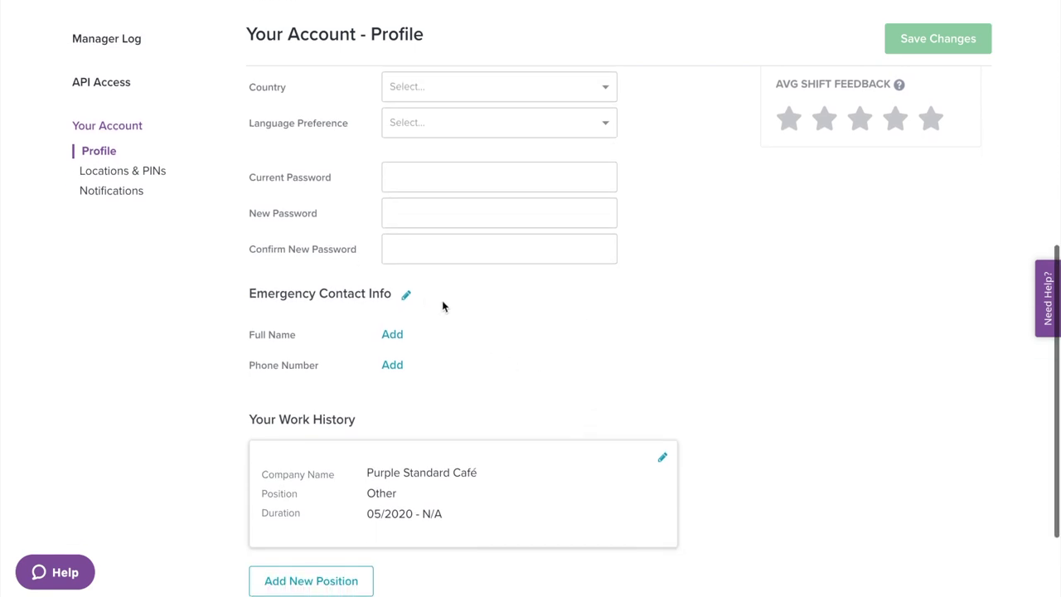
# Edit the emergency contact and the Purple Standard Café work history entry.
pyautogui.click(409, 299)
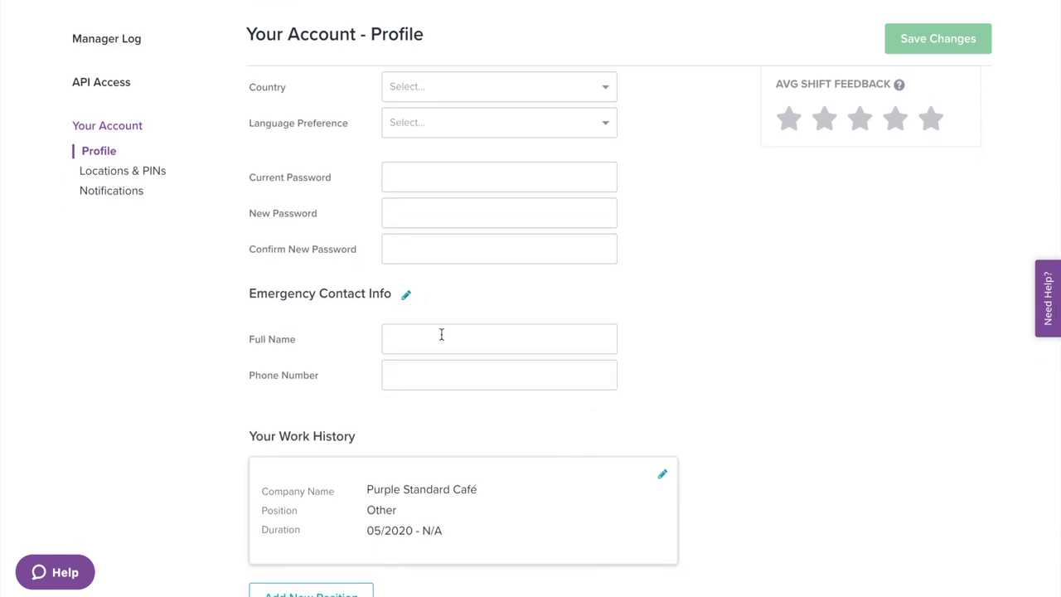
pyautogui.scroll(-1, 460, 373)
pyautogui.scroll(-2, 460, 377)
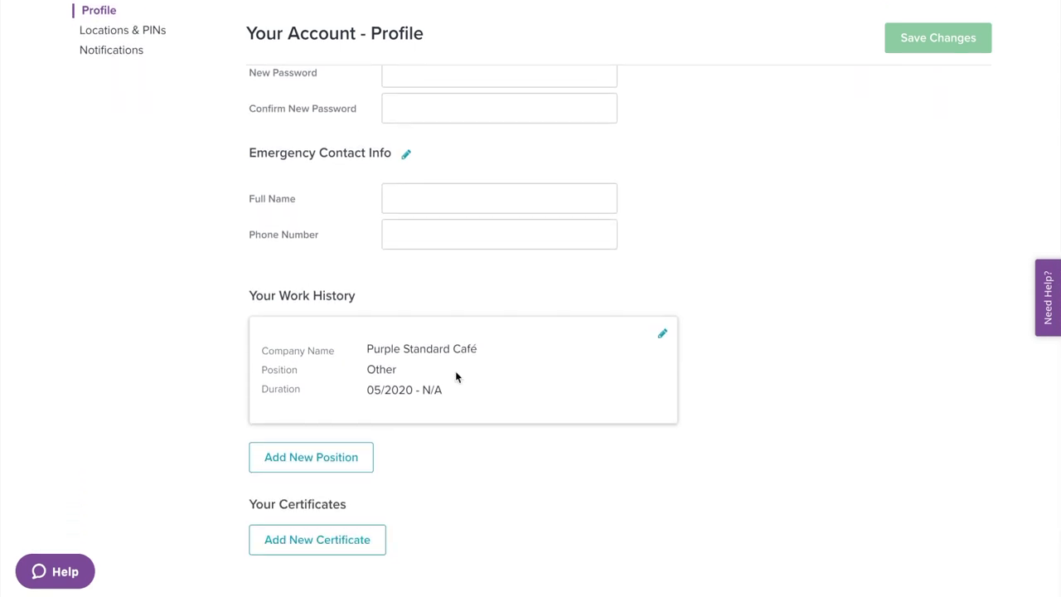
pyautogui.click(663, 335)
pyautogui.scroll(-3, 672, 406)
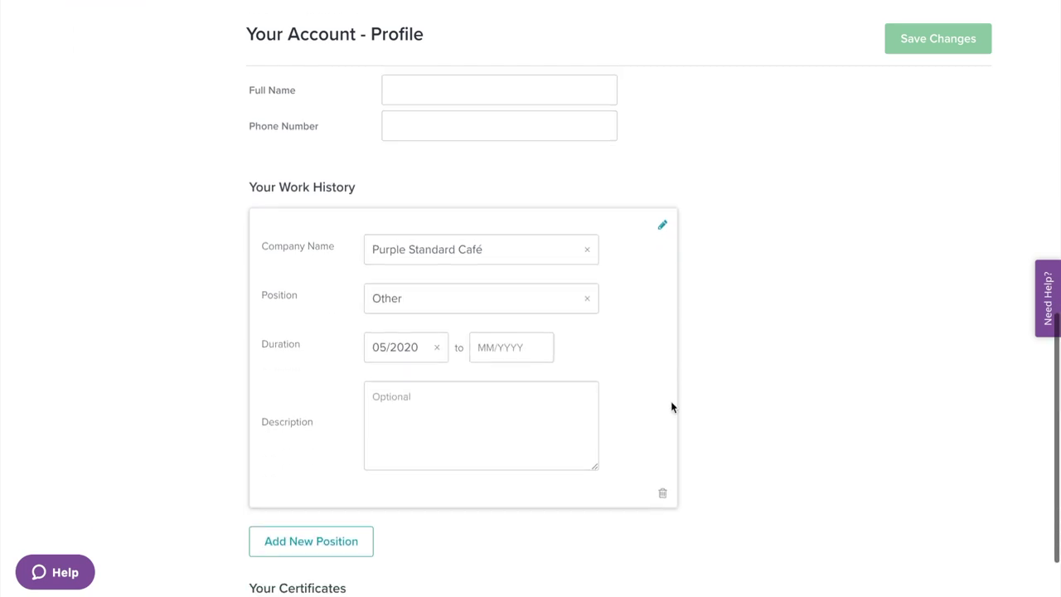
pyautogui.scroll(1, 672, 406)
pyautogui.click(666, 239)
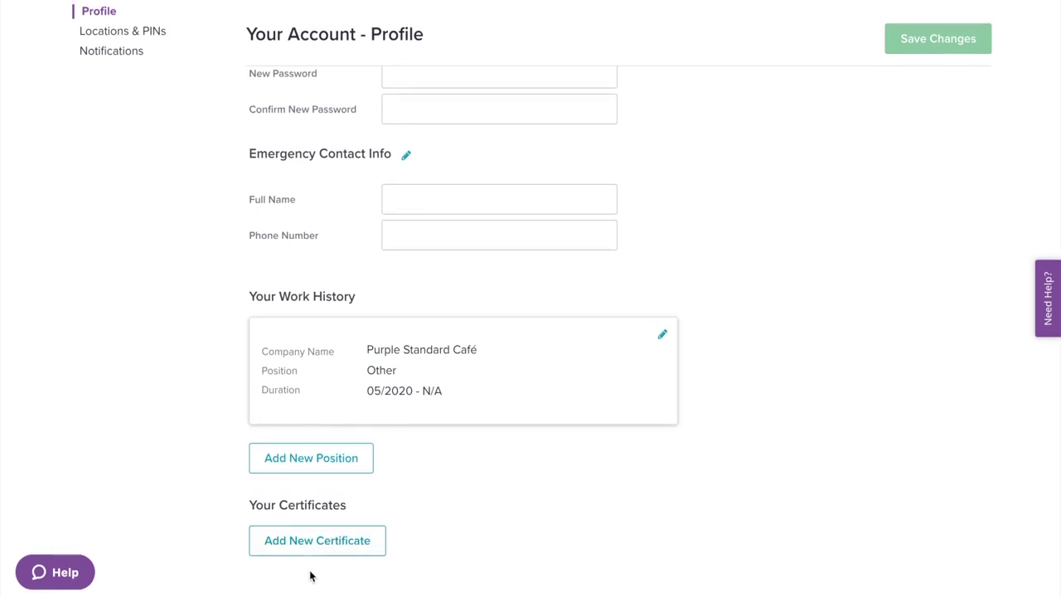
# Add a blank certificate entry and return profile info to read-only.
pyautogui.click(336, 551)
pyautogui.scroll(-2, 336, 551)
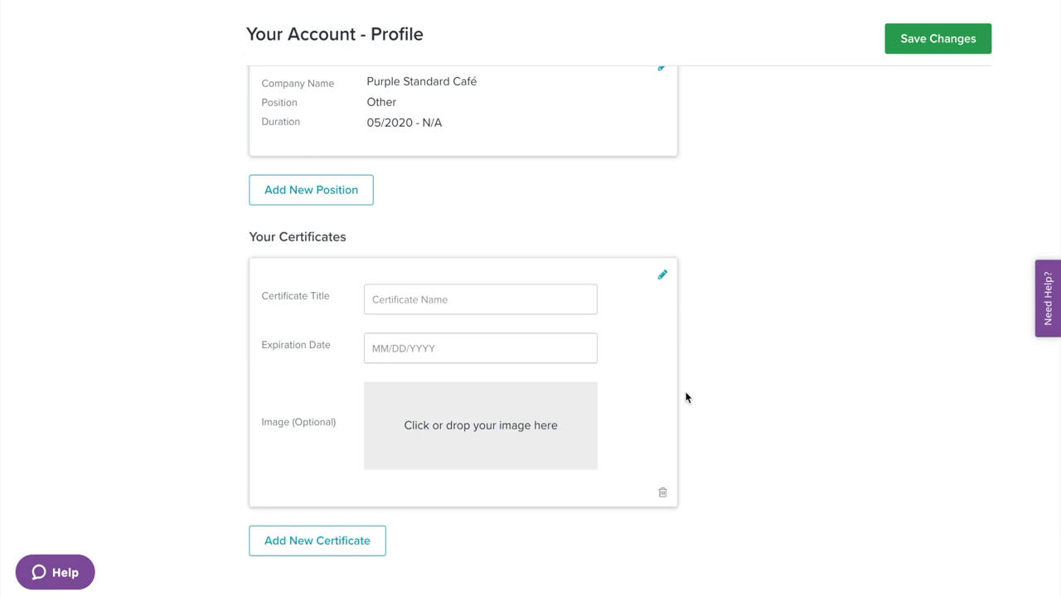
pyautogui.scroll(10, 818, 329)
pyautogui.moveTo(856, 90)
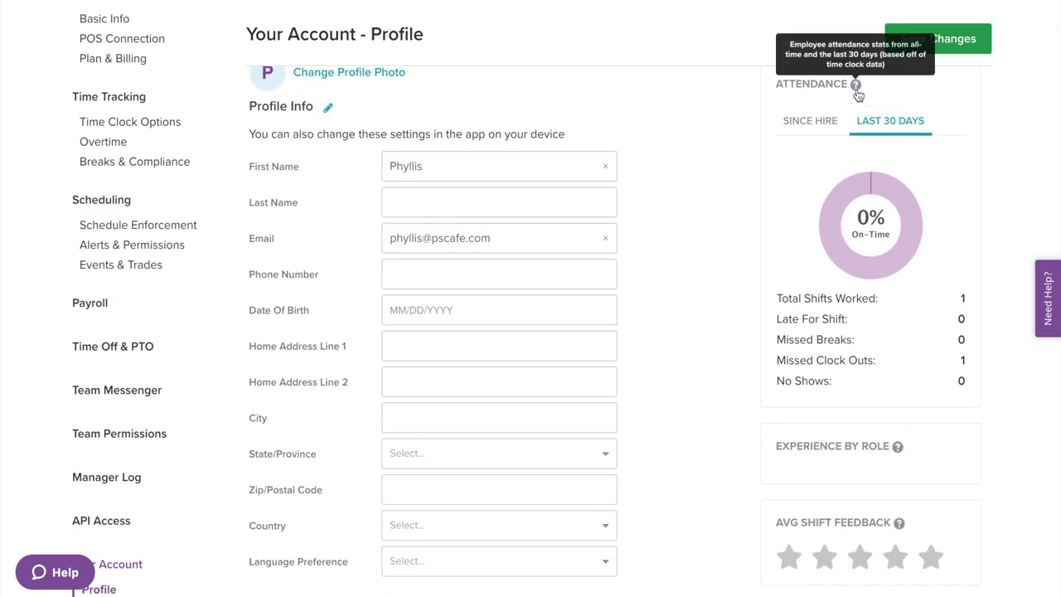
pyautogui.moveTo(899, 451)
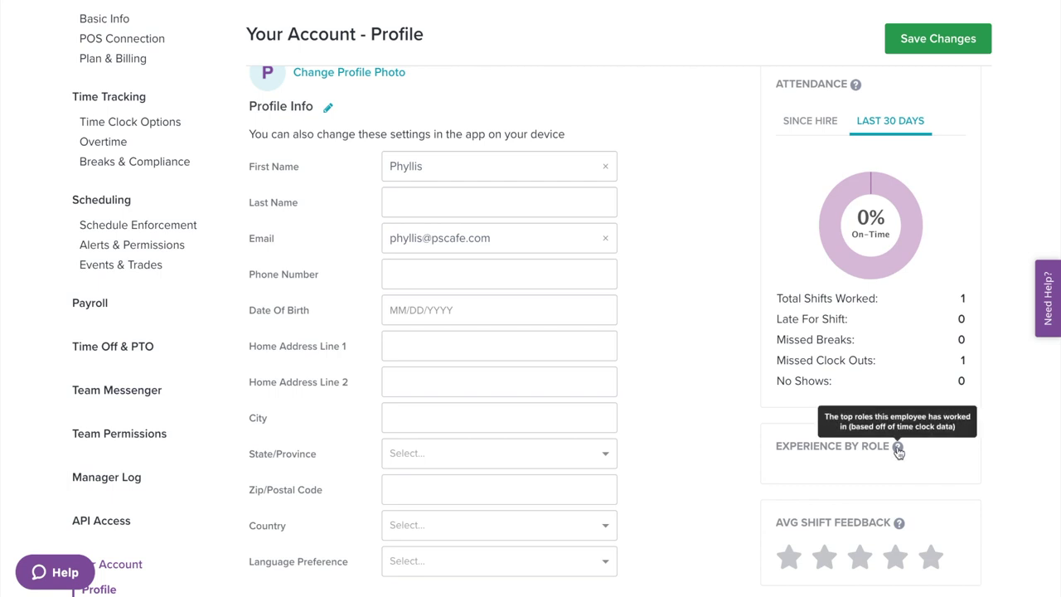
pyautogui.click(328, 113)
pyautogui.scroll(-2, 377, 439)
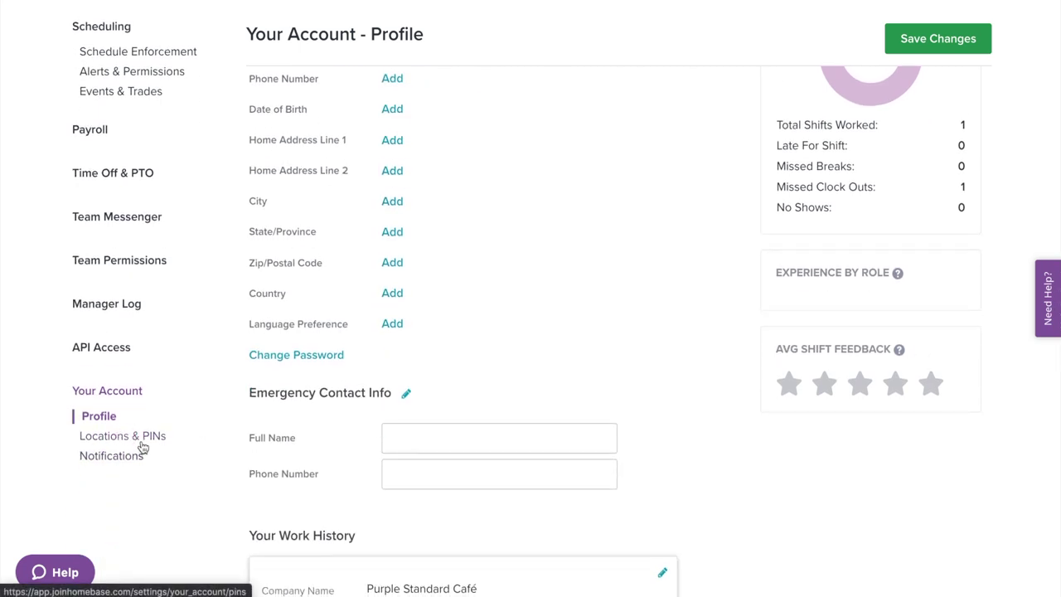
# View the Locations & PINs page listing the PIN for Inservice Bar and Purple Standard Café.
pyautogui.click(124, 436)
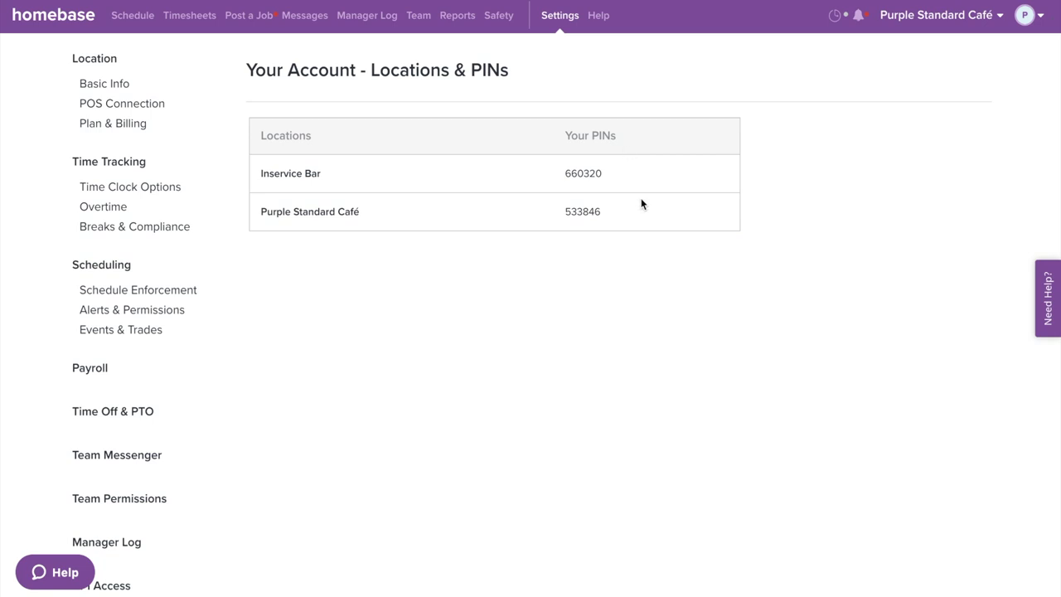
pyautogui.scroll(-3, 486, 413)
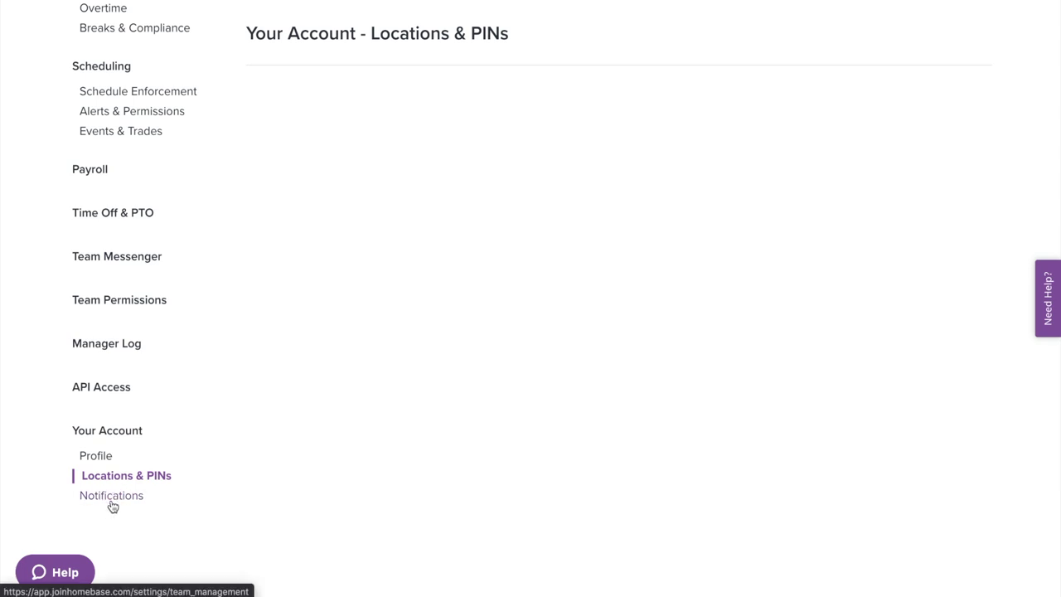
# Review the shift, schedule and manager alert notifications for both locations.
pyautogui.click(110, 498)
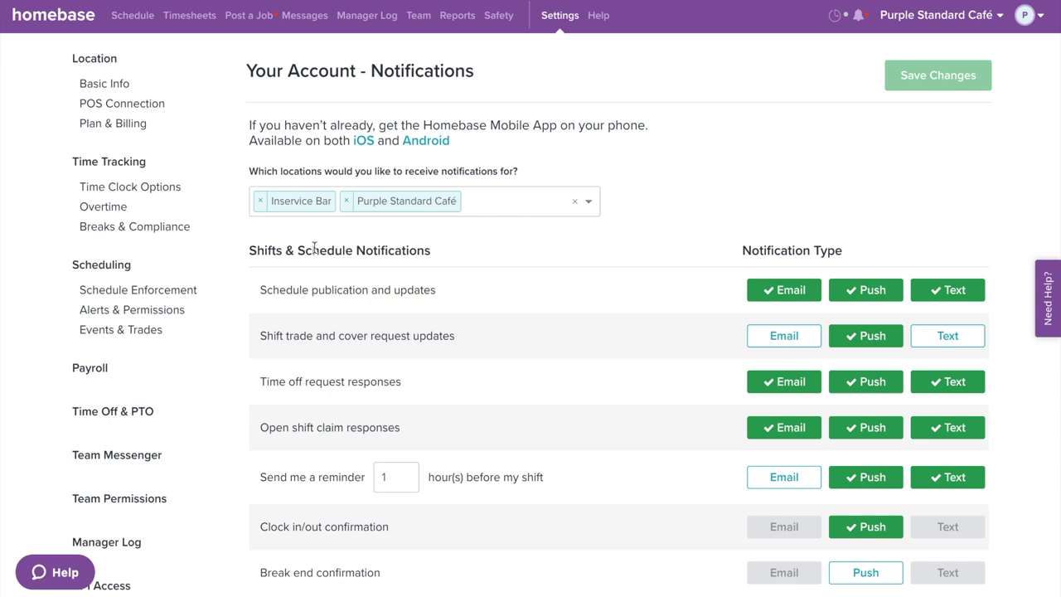
pyautogui.scroll(-3, 390, 220)
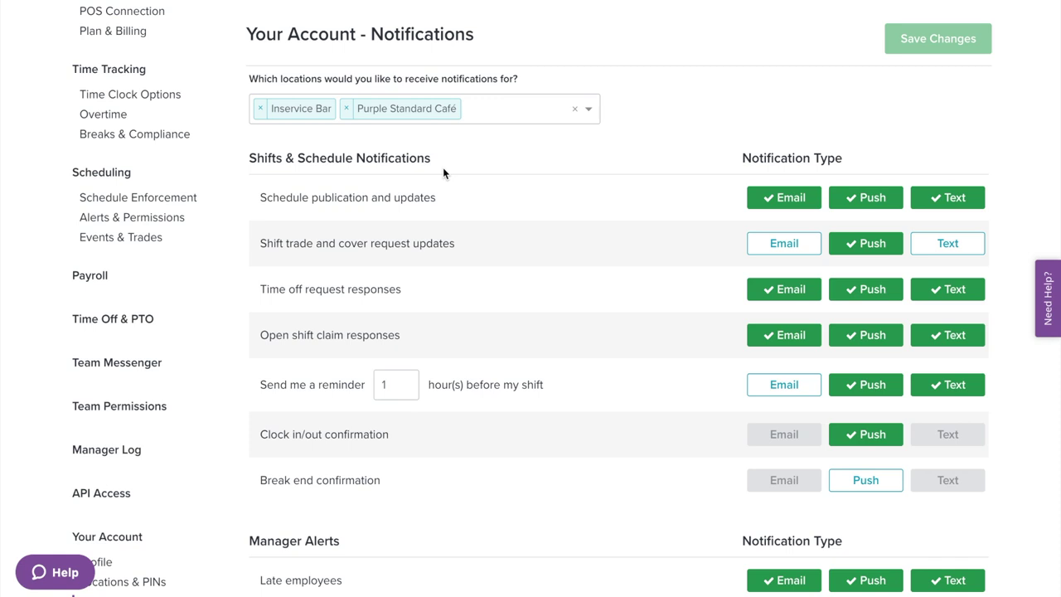
pyautogui.scroll(-5, 443, 172)
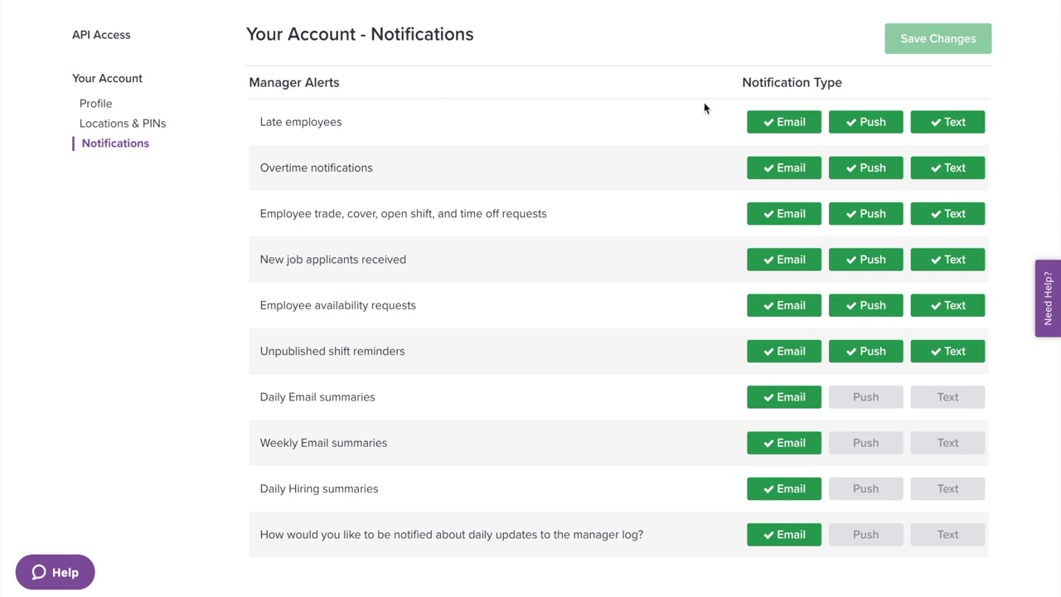
pyautogui.scroll(6, 704, 104)
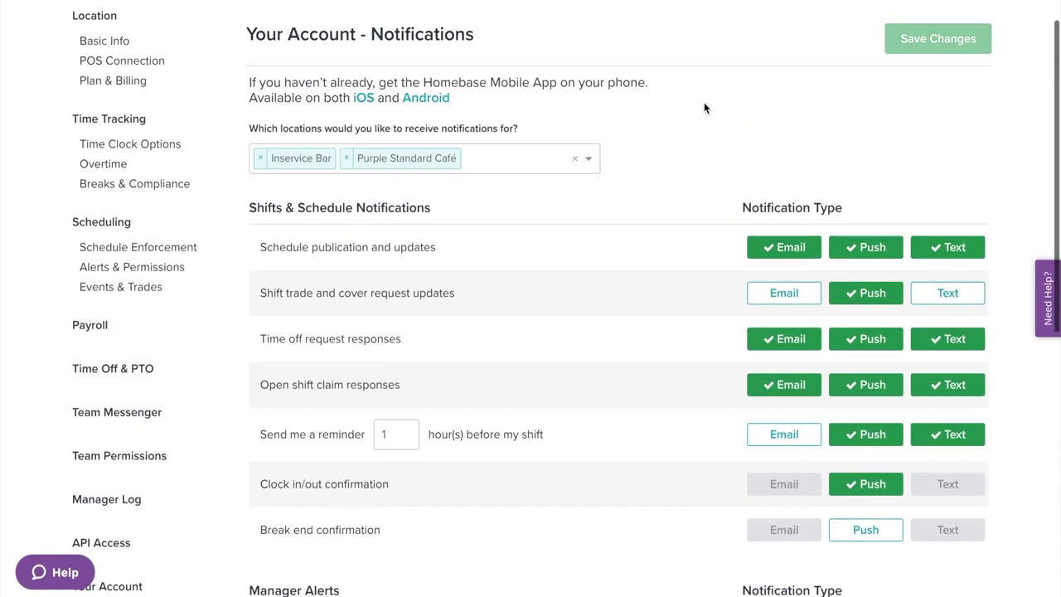
pyautogui.scroll(1, 704, 103)
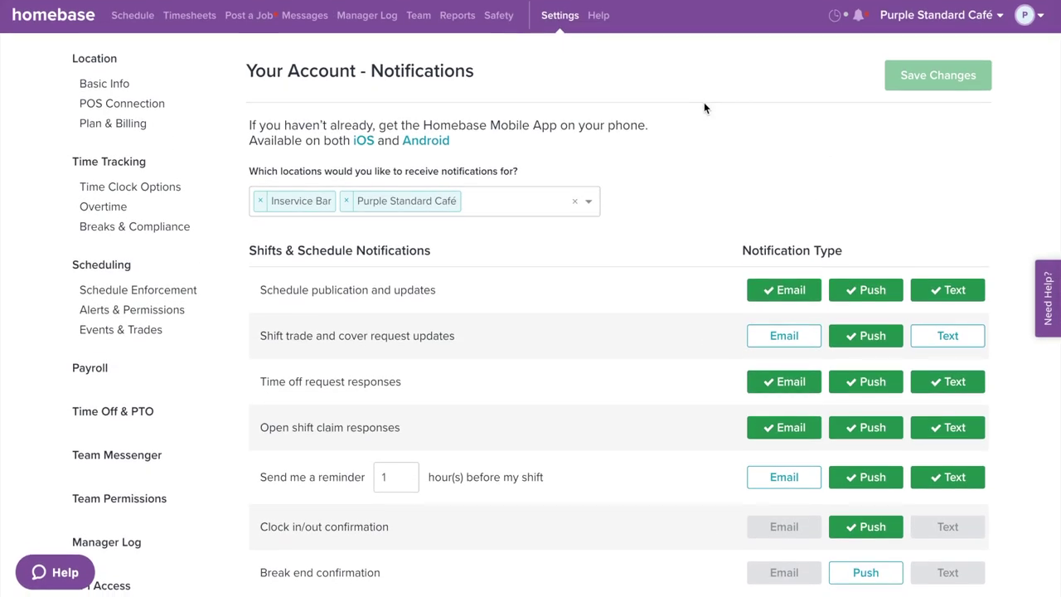